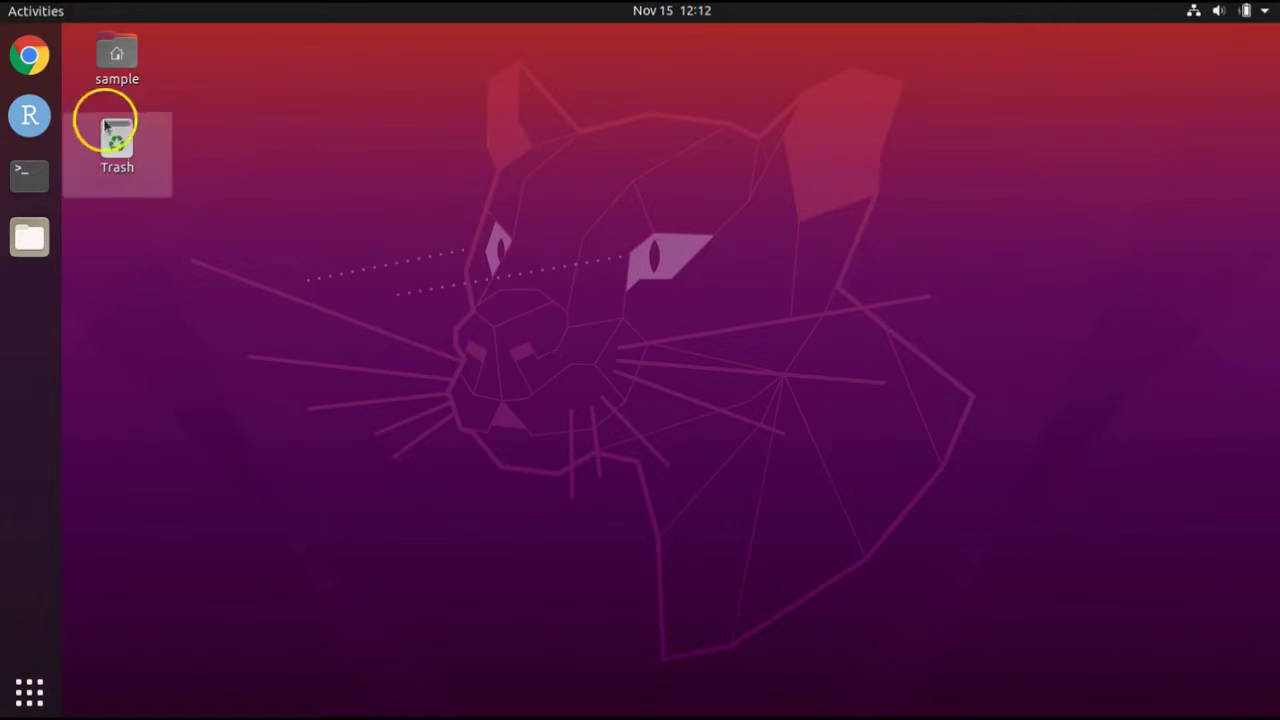
Launch Chrome and go to joshbanta.com.
click(30, 56)
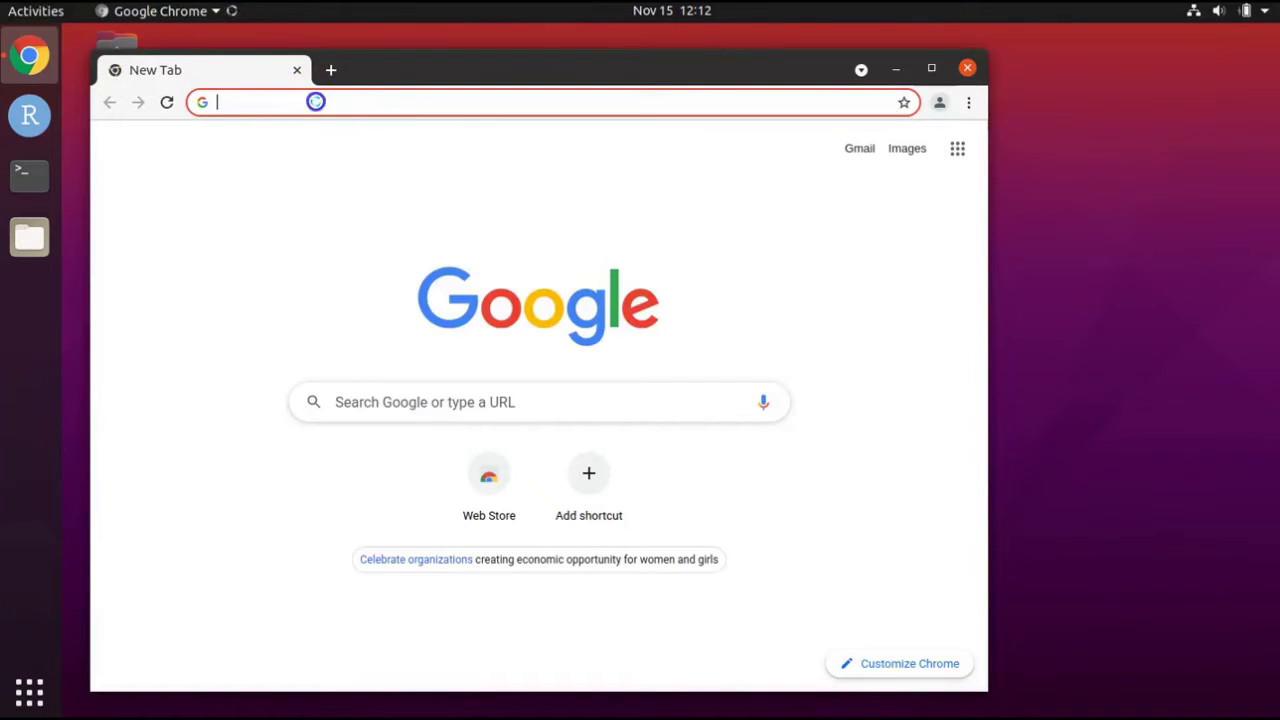
text(j)
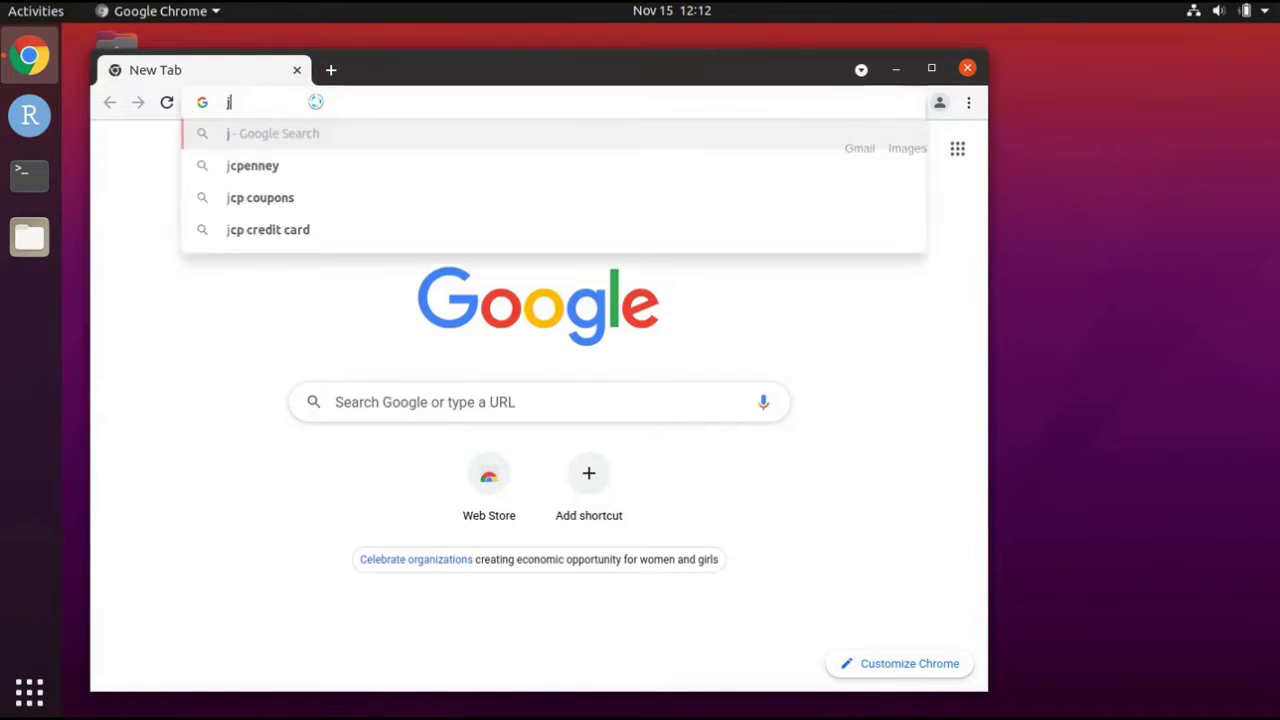
text(oshbanta.com)
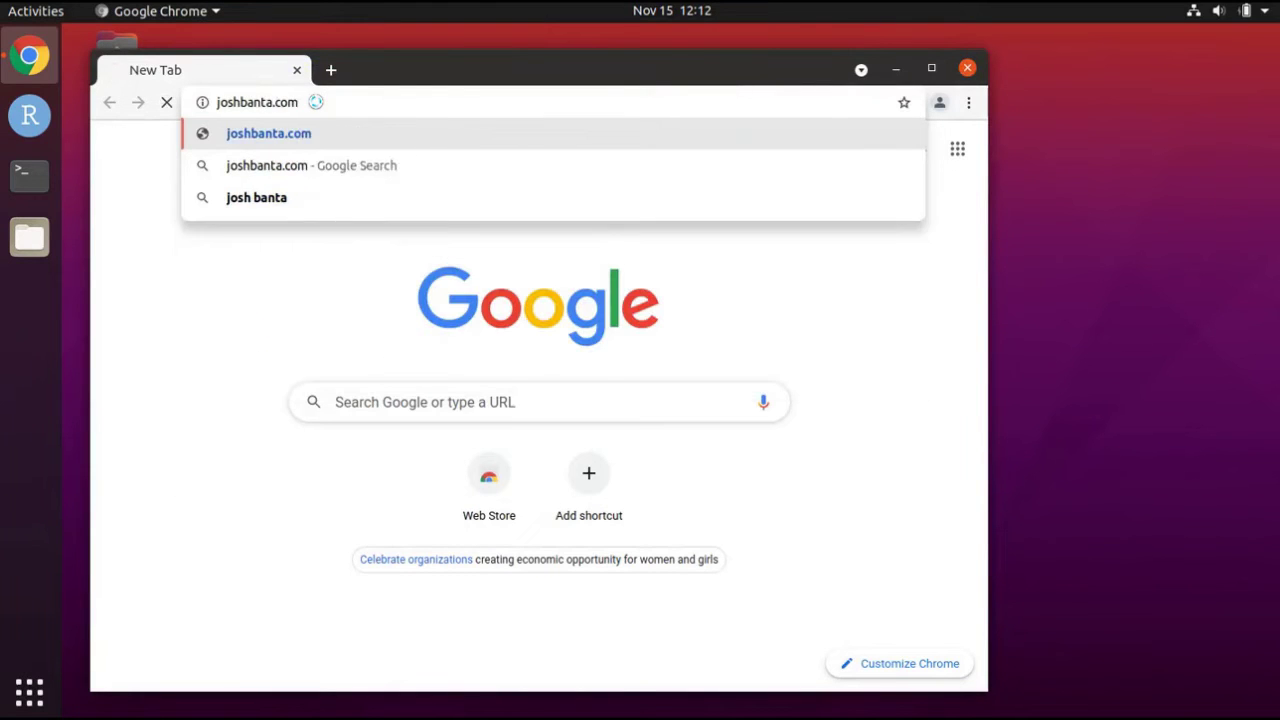
key(Return)
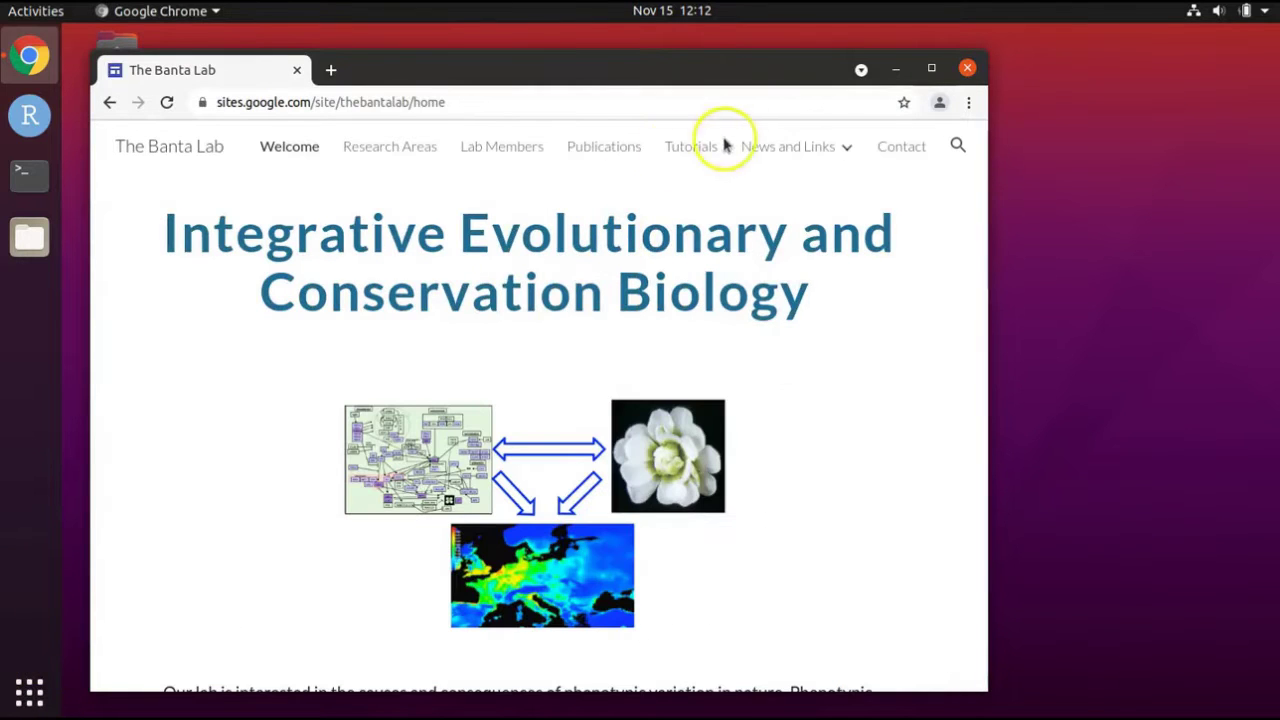
Find 'part one' on the Tutorials page and open its updated tutorial files link, new qgis.zip.
click(701, 147)
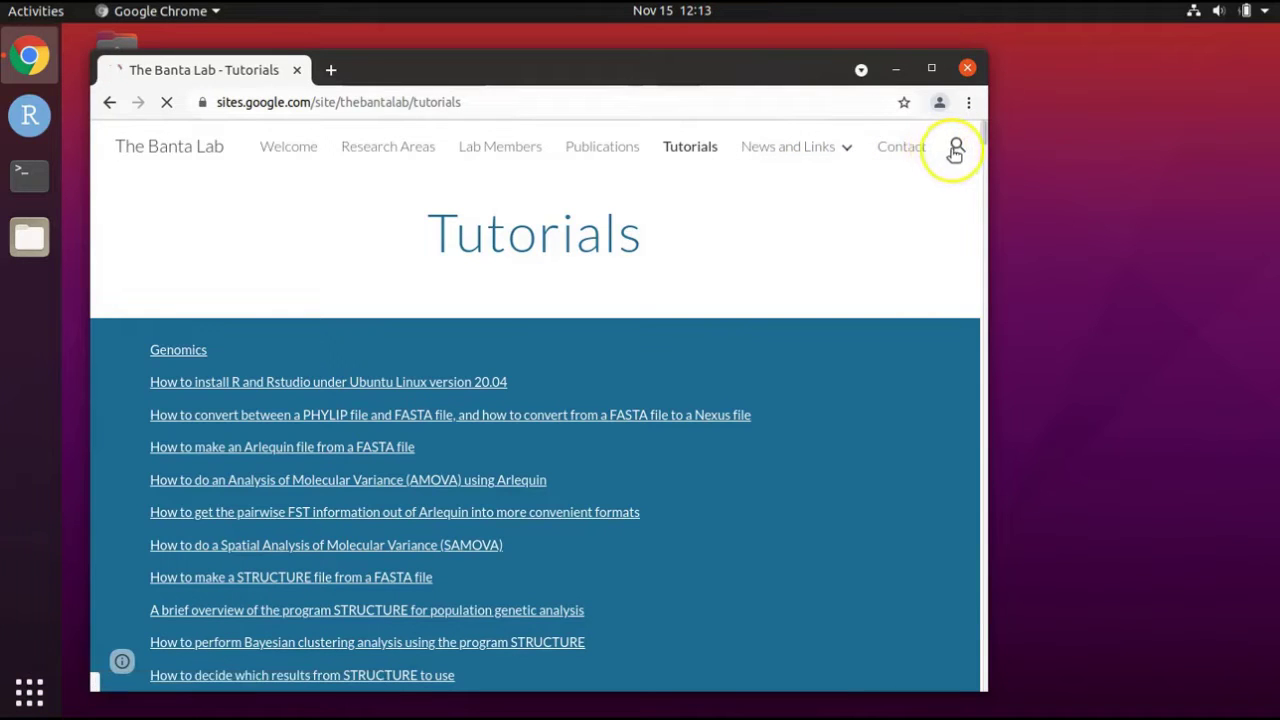
click(705, 137)
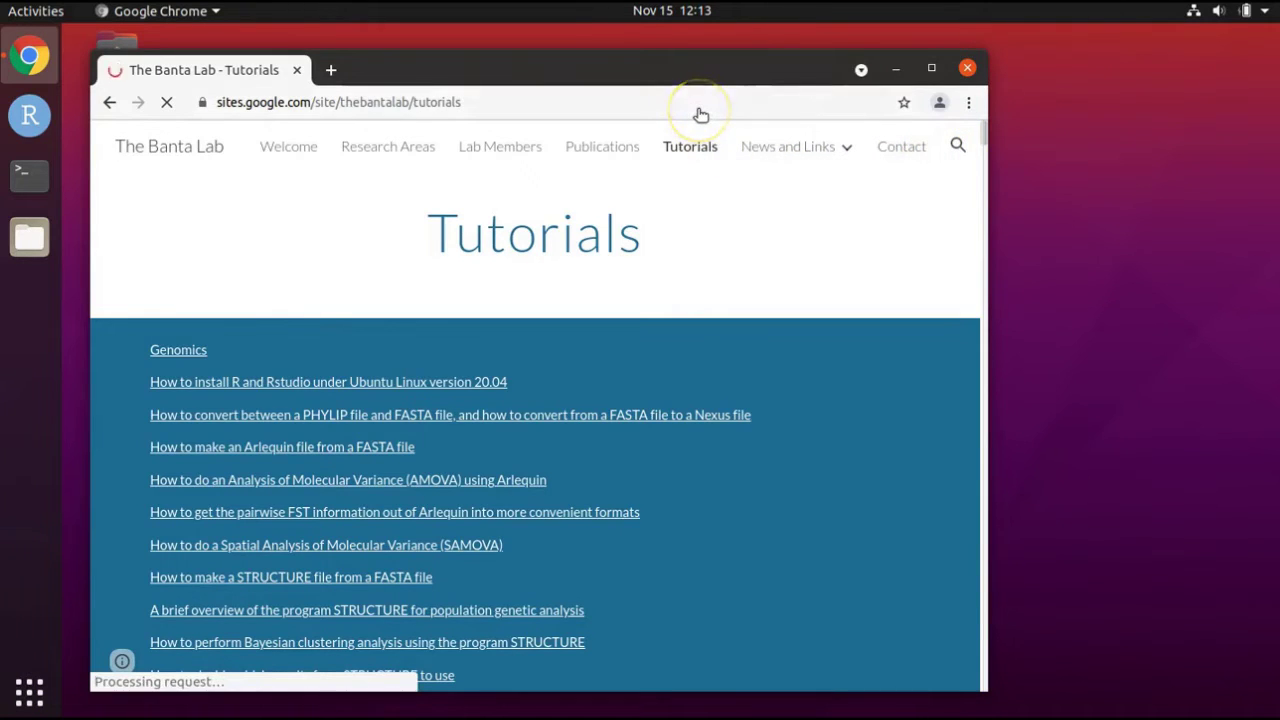
key(ctrl+f)
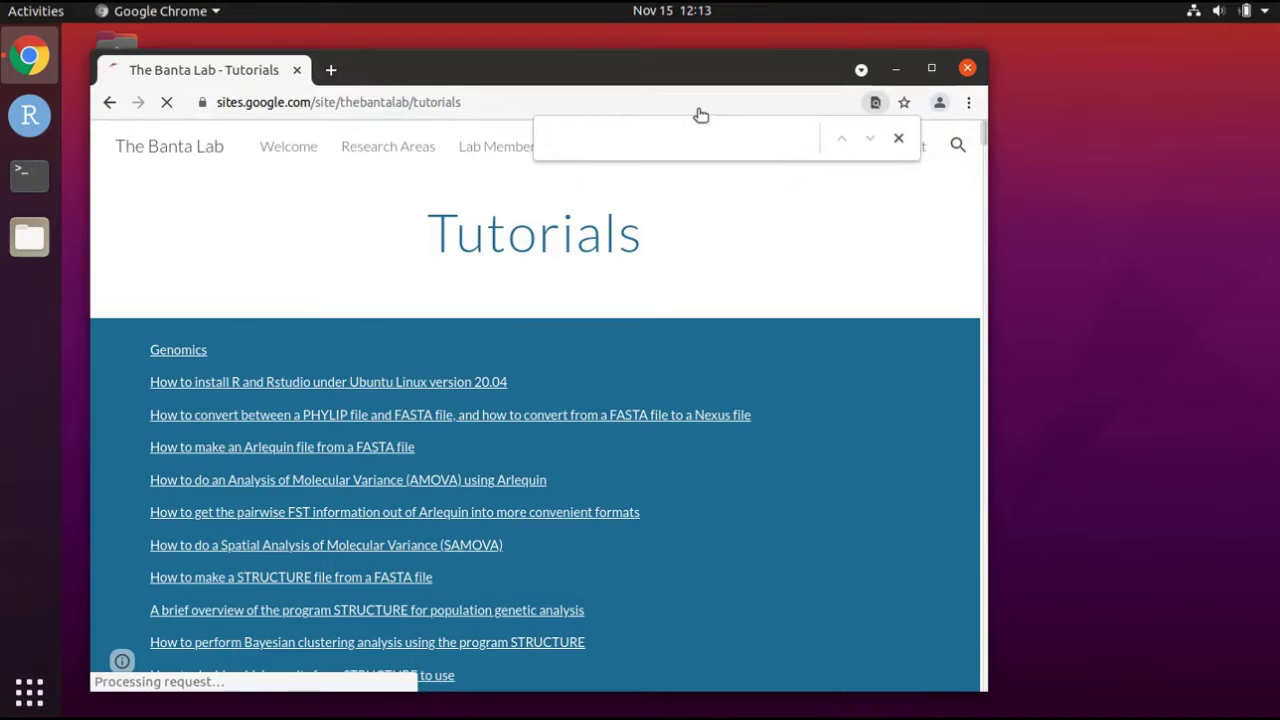
text(par)
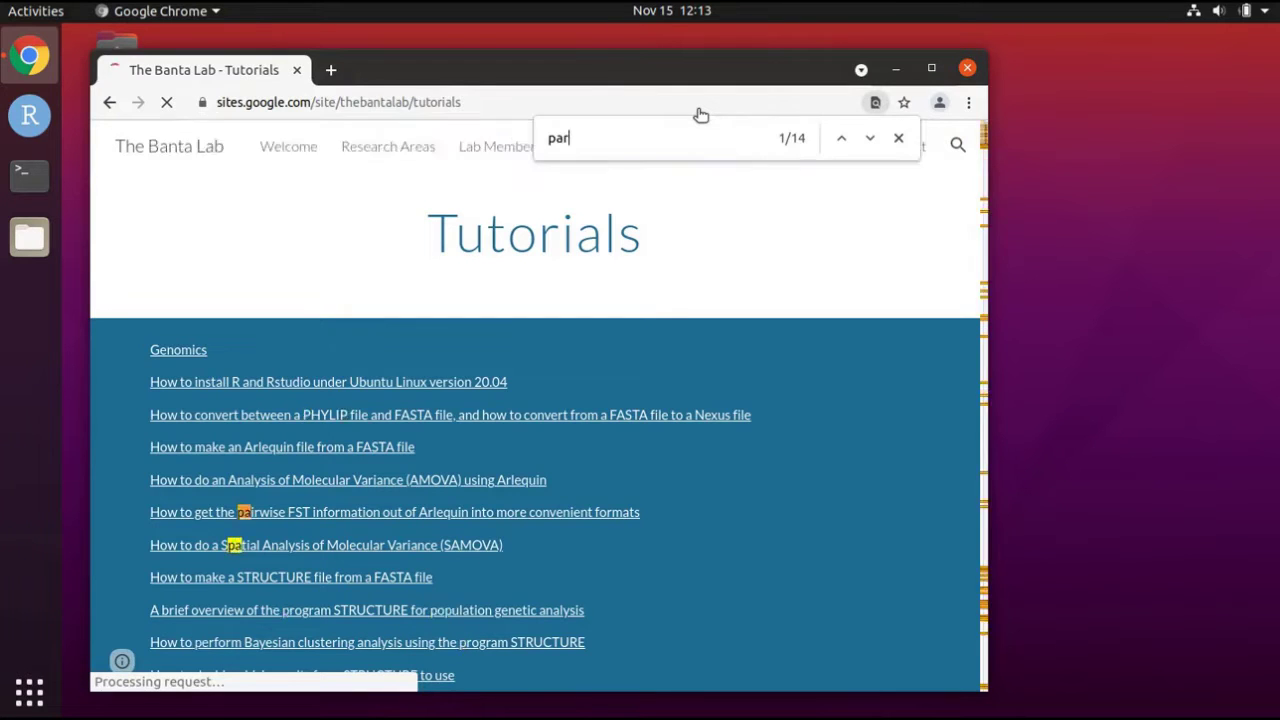
text(t one)
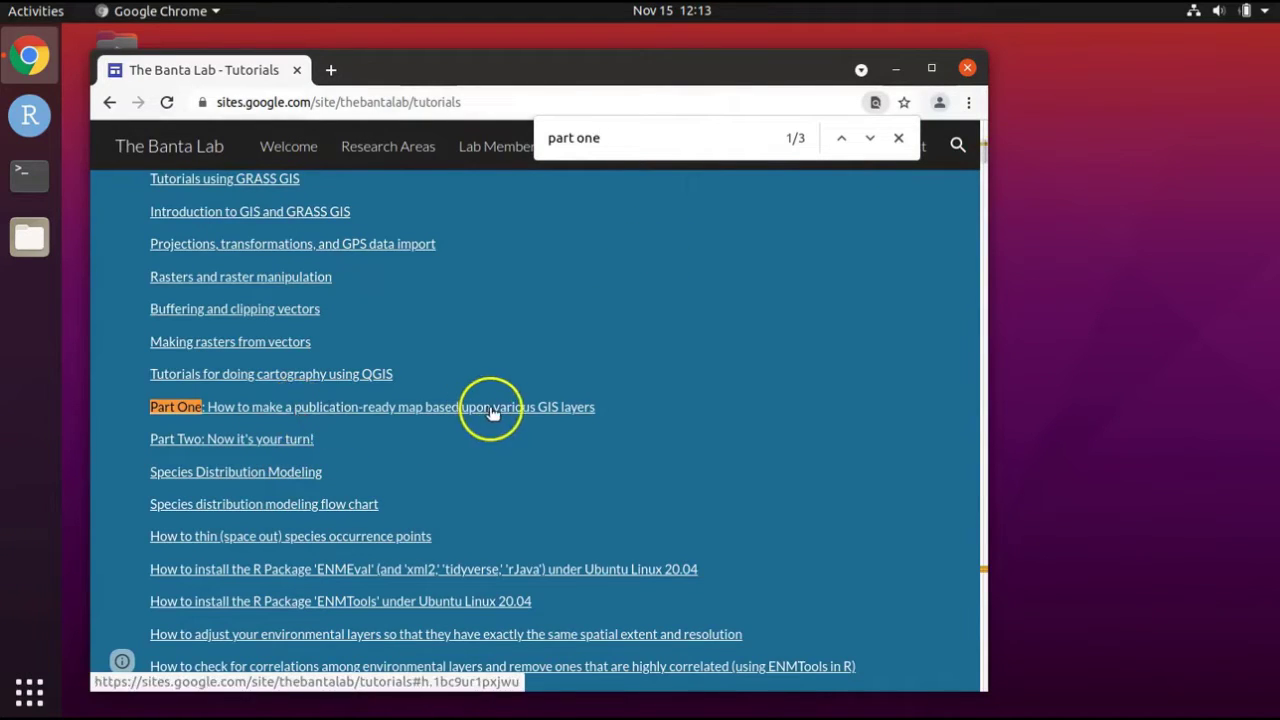
click(565, 409)
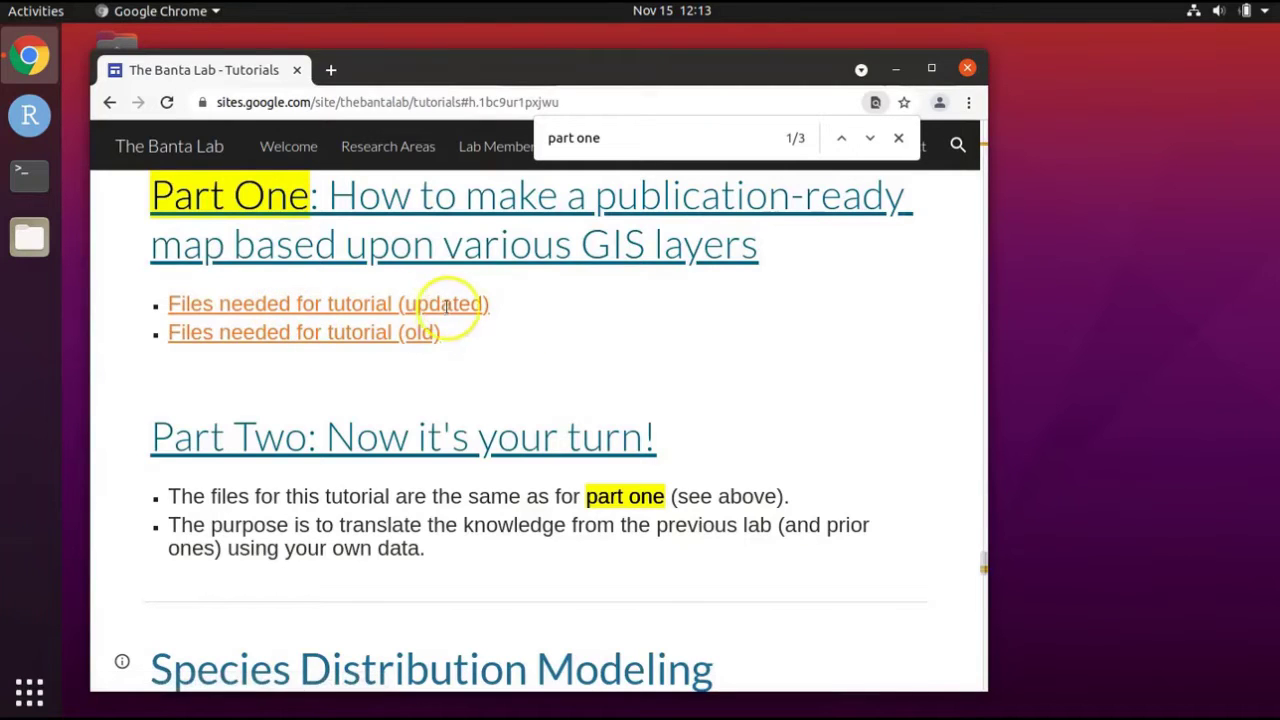
click(369, 310)
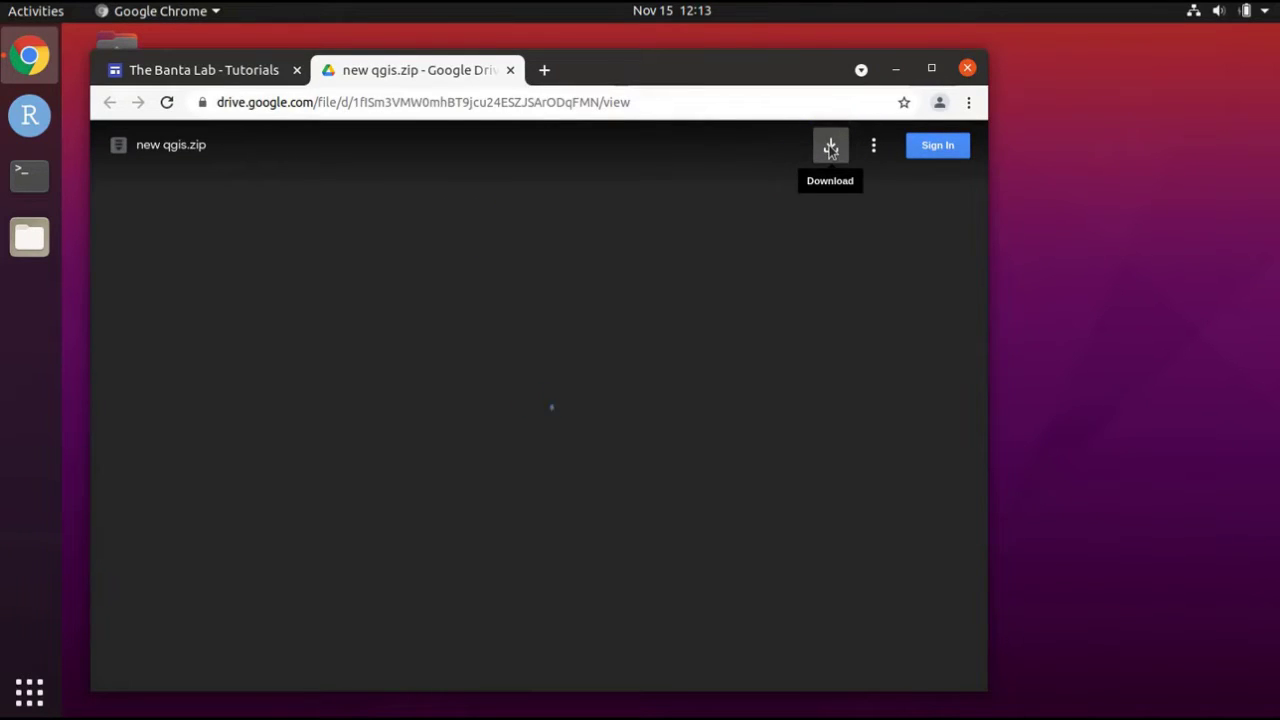
Download new qgis.zip from Google Drive and close Chrome.
click(830, 148)
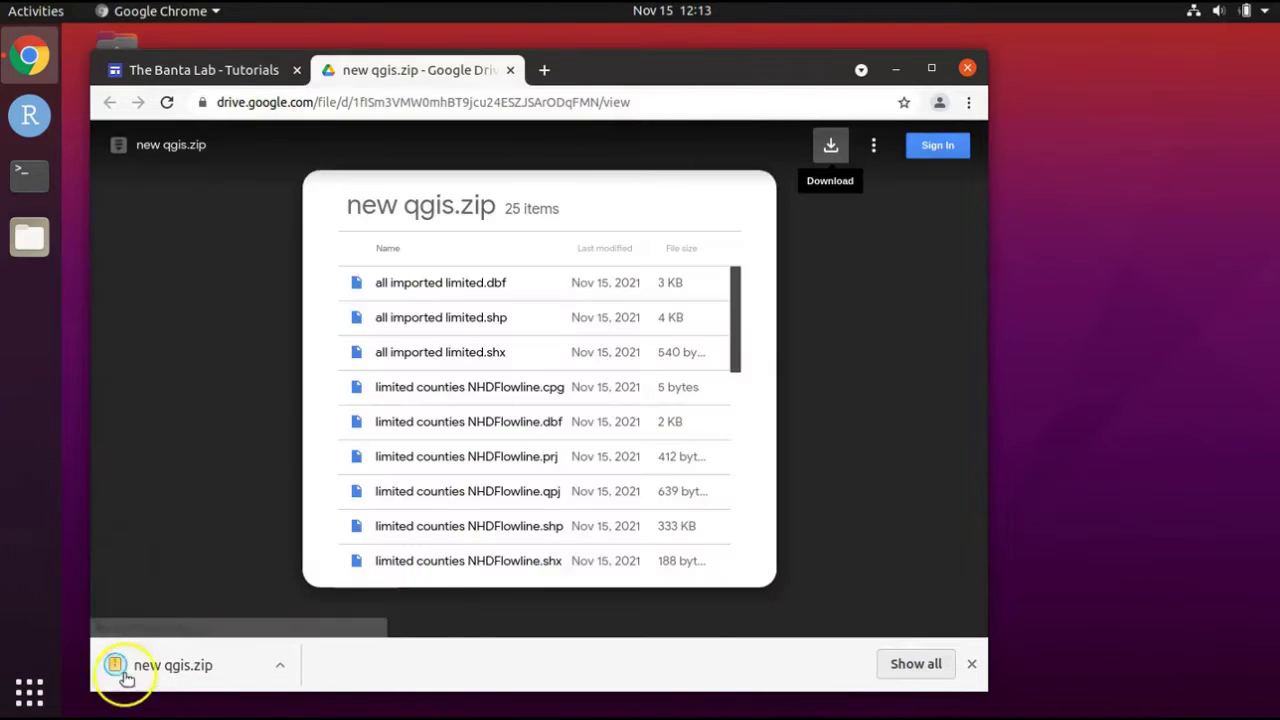
click(967, 69)
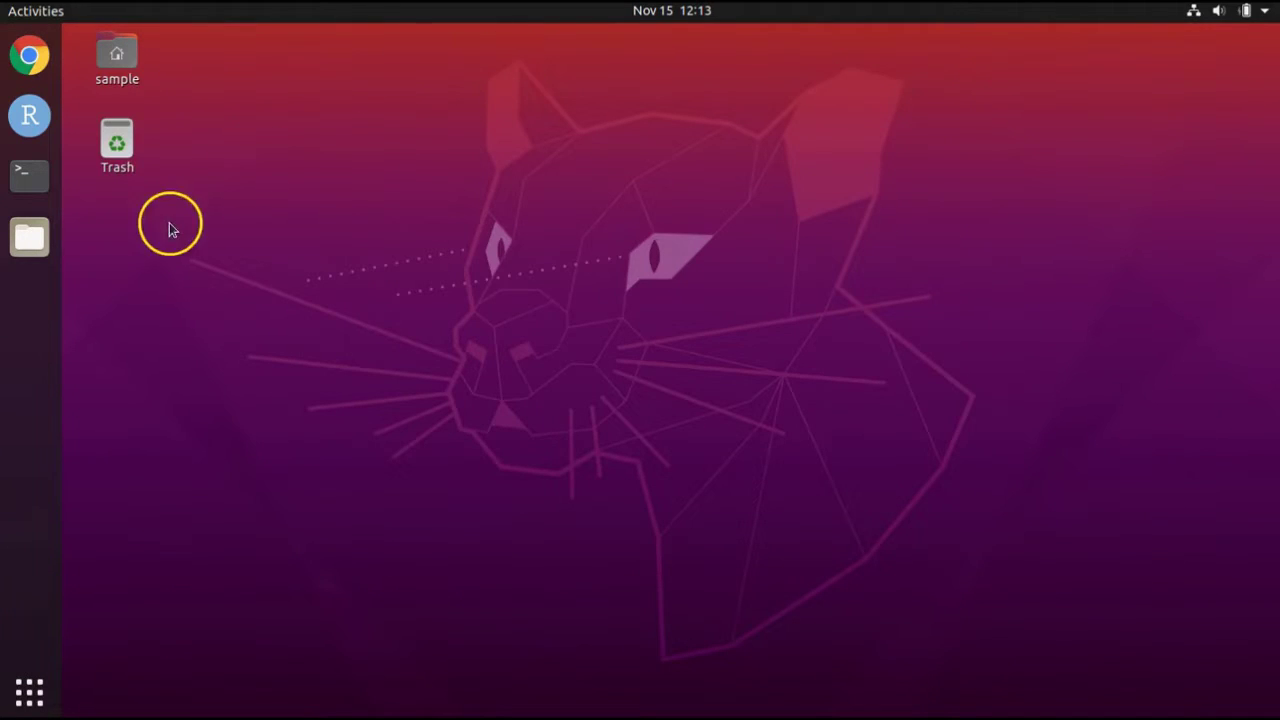
Open new qgis.zip from Downloads in Archive Manager and review its shapefile list.
click(39, 246)
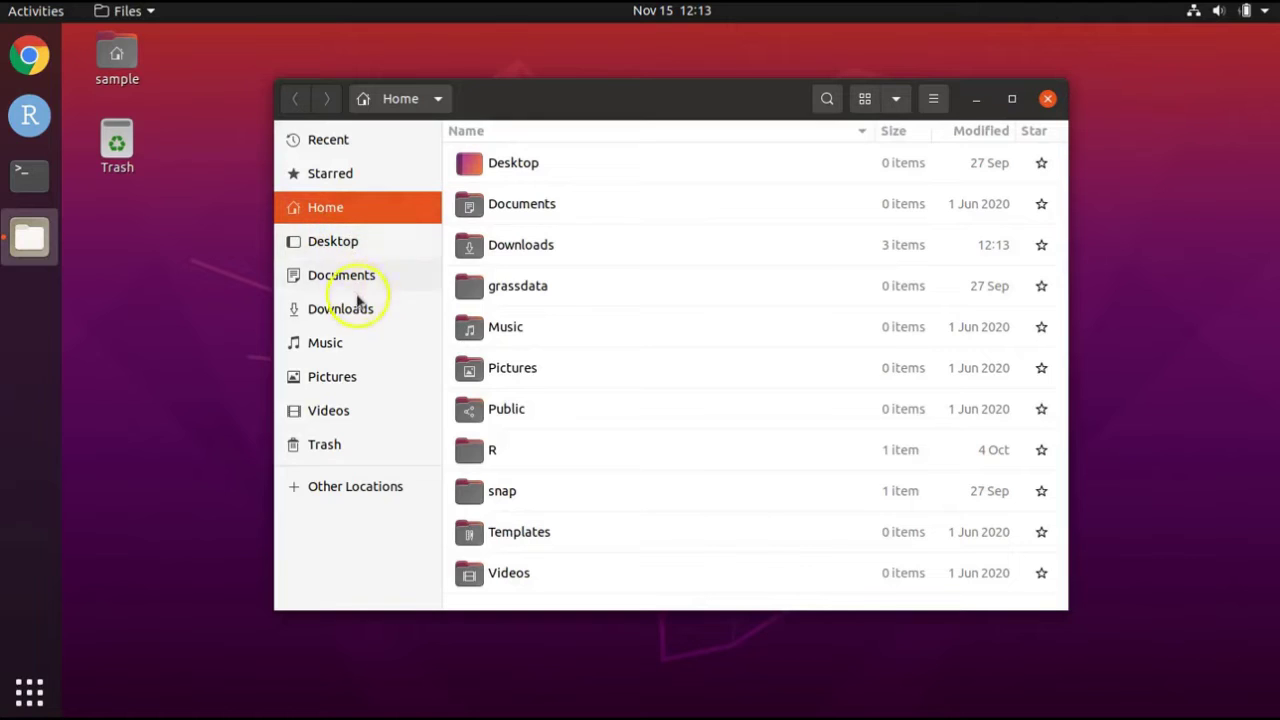
click(358, 310)
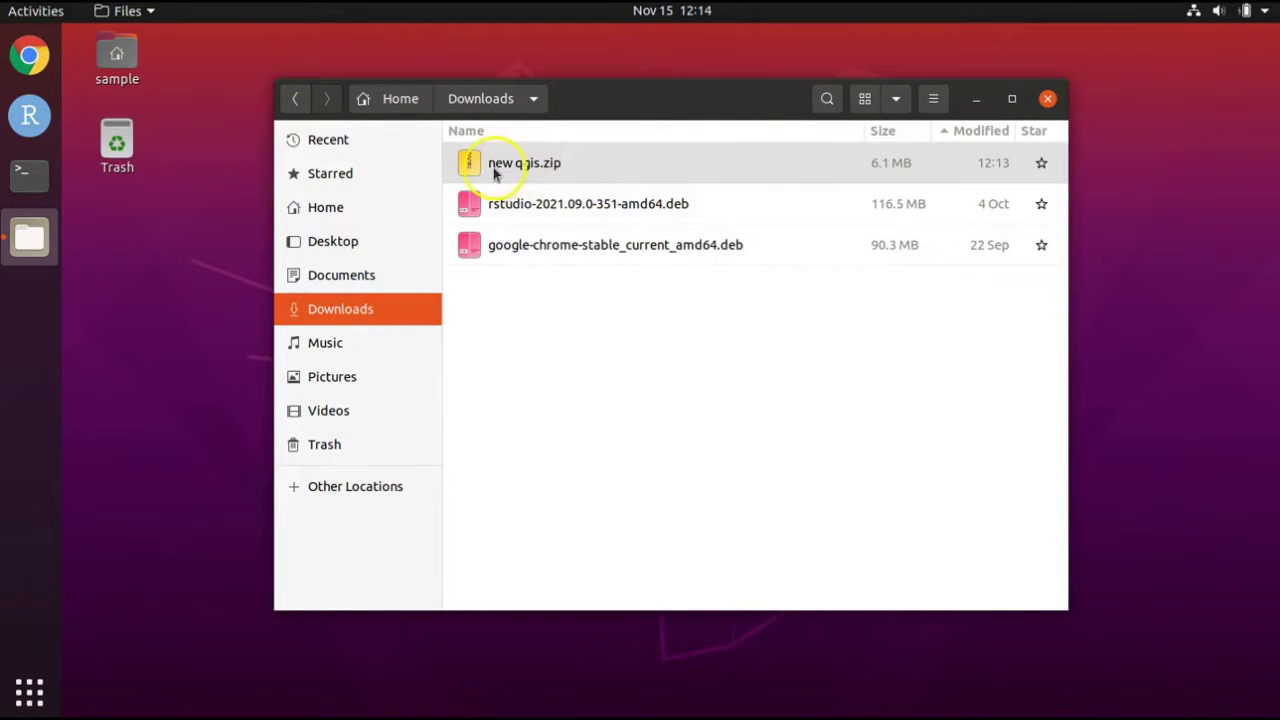
double_click(547, 170)
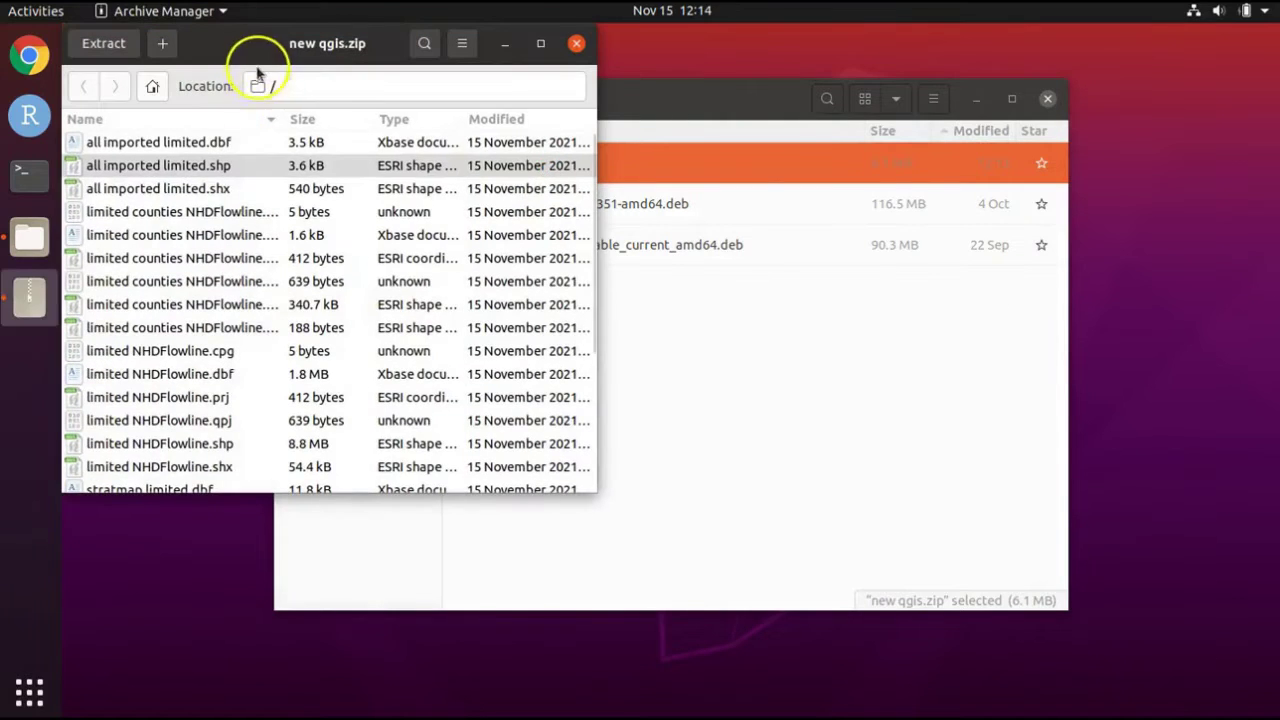
drag(243, 34, 476, 67)
drag(784, 101, 855, 100)
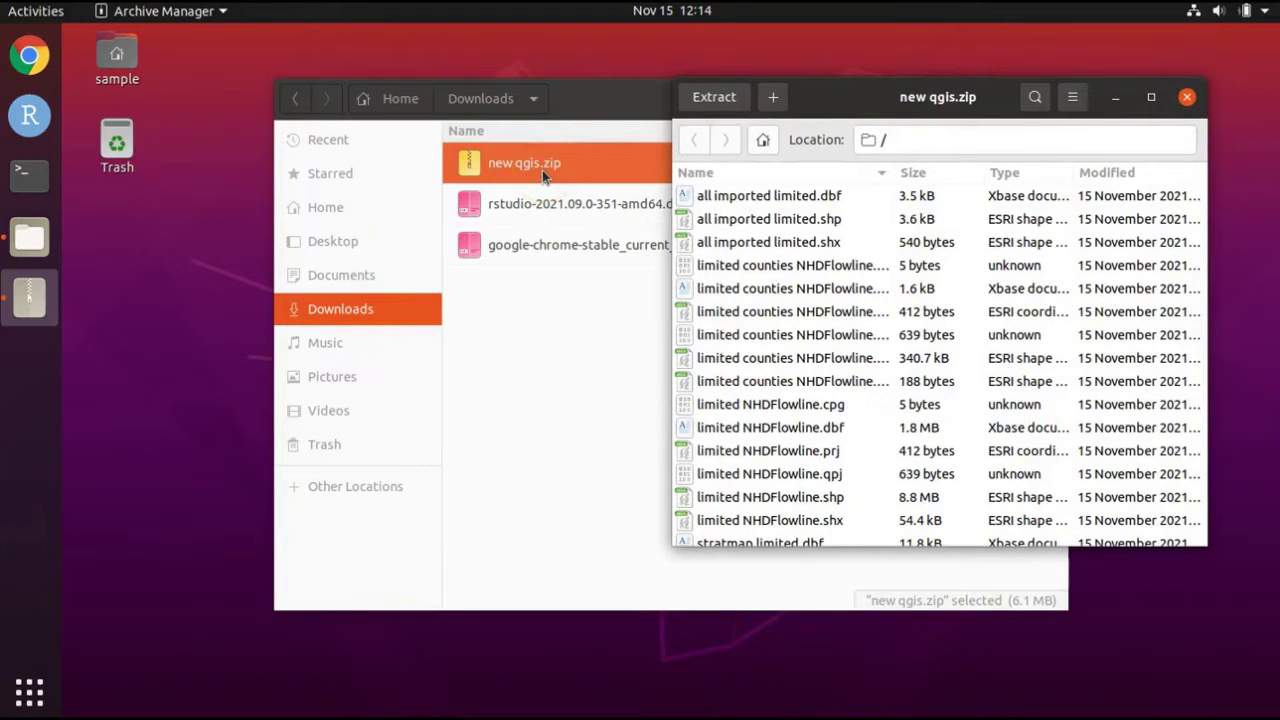
click(805, 95)
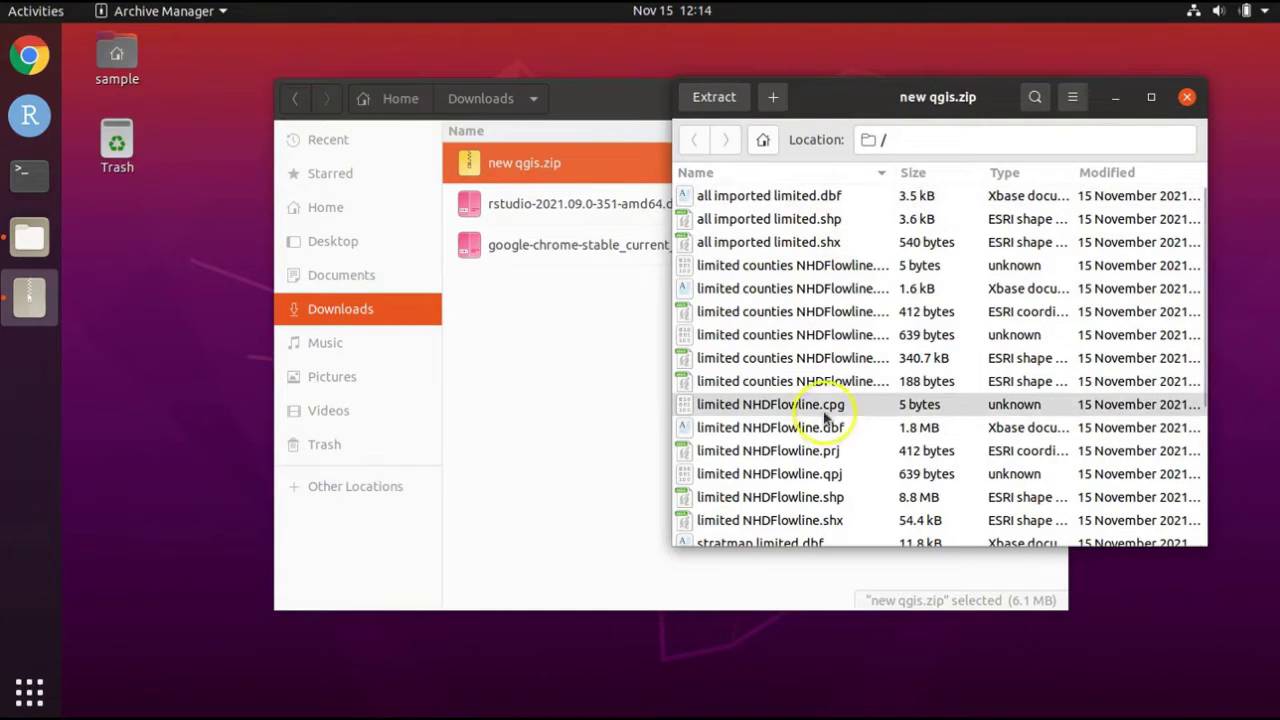
scroll(826, 425, down, 5)
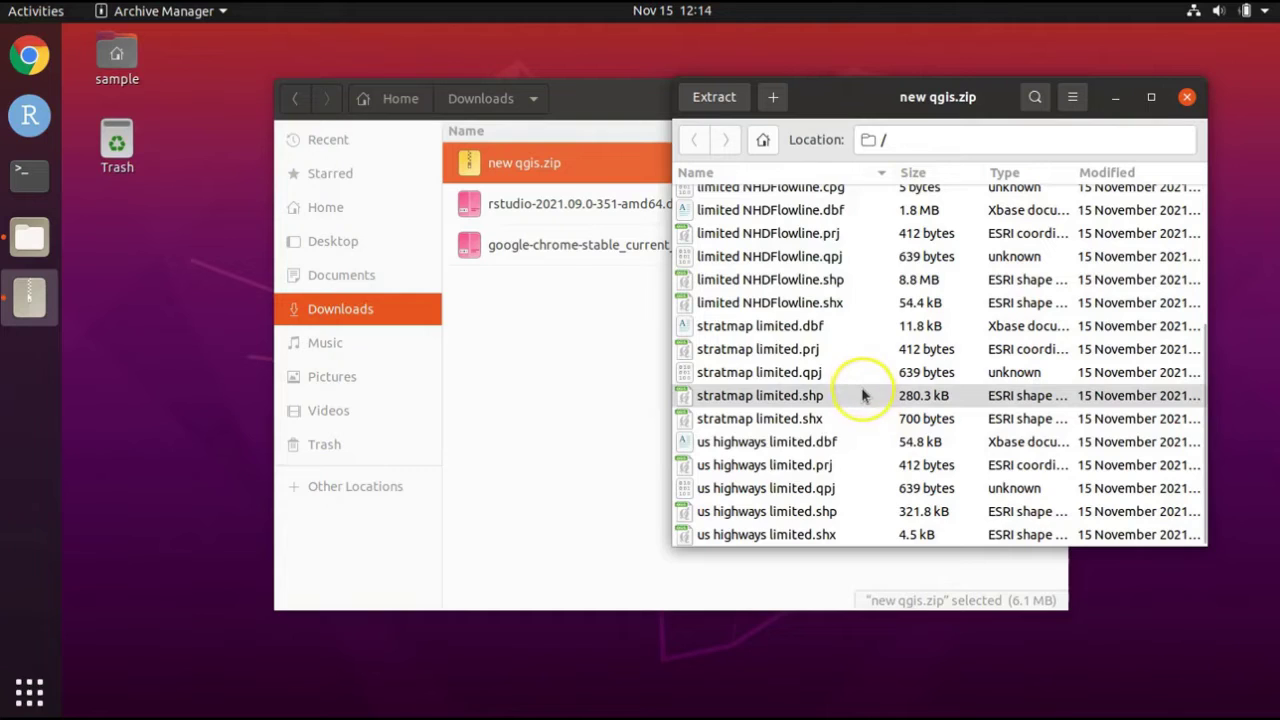
scroll(863, 395, up, 3)
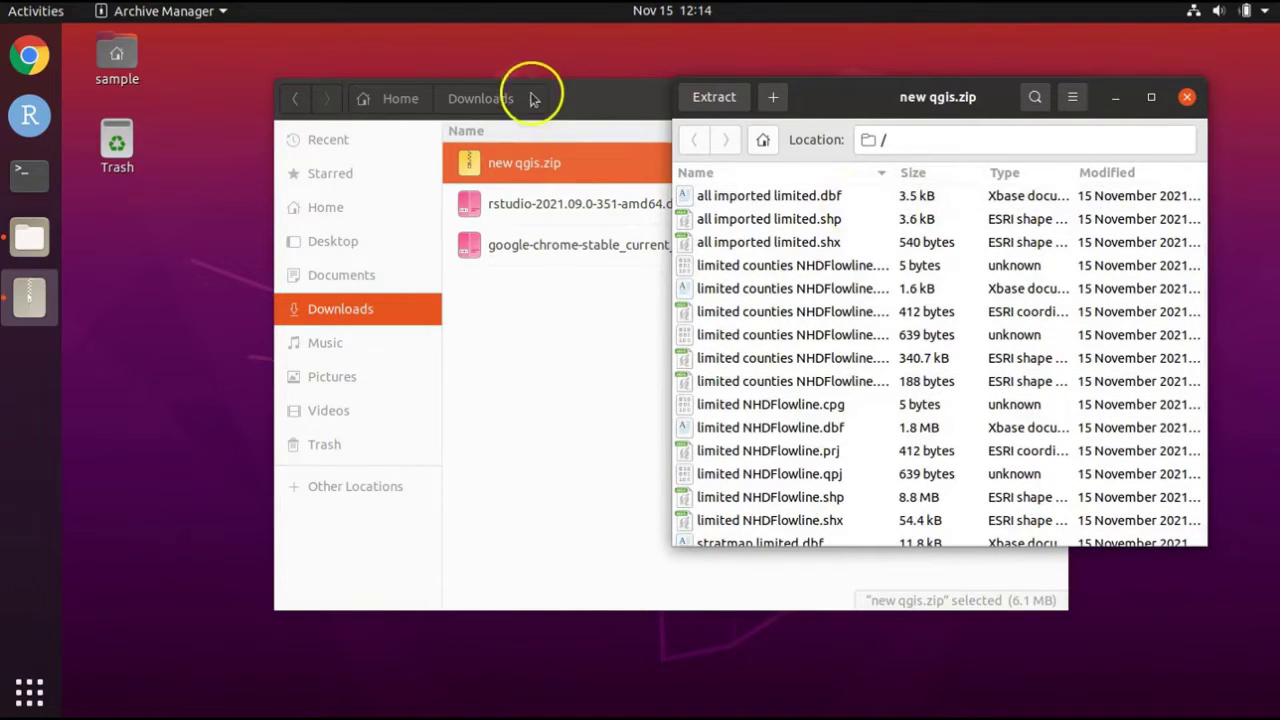
Create a new folder named qgis on the Desktop and open it beside the archive.
click(585, 100)
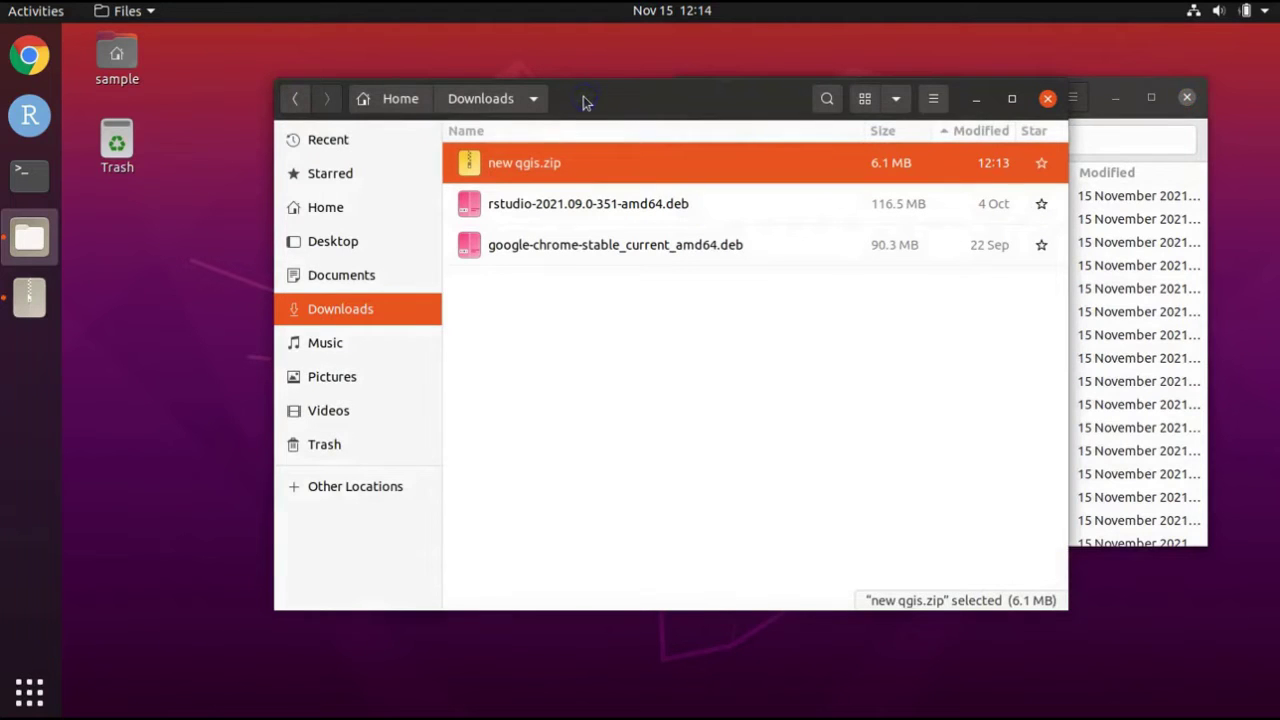
click(332, 243)
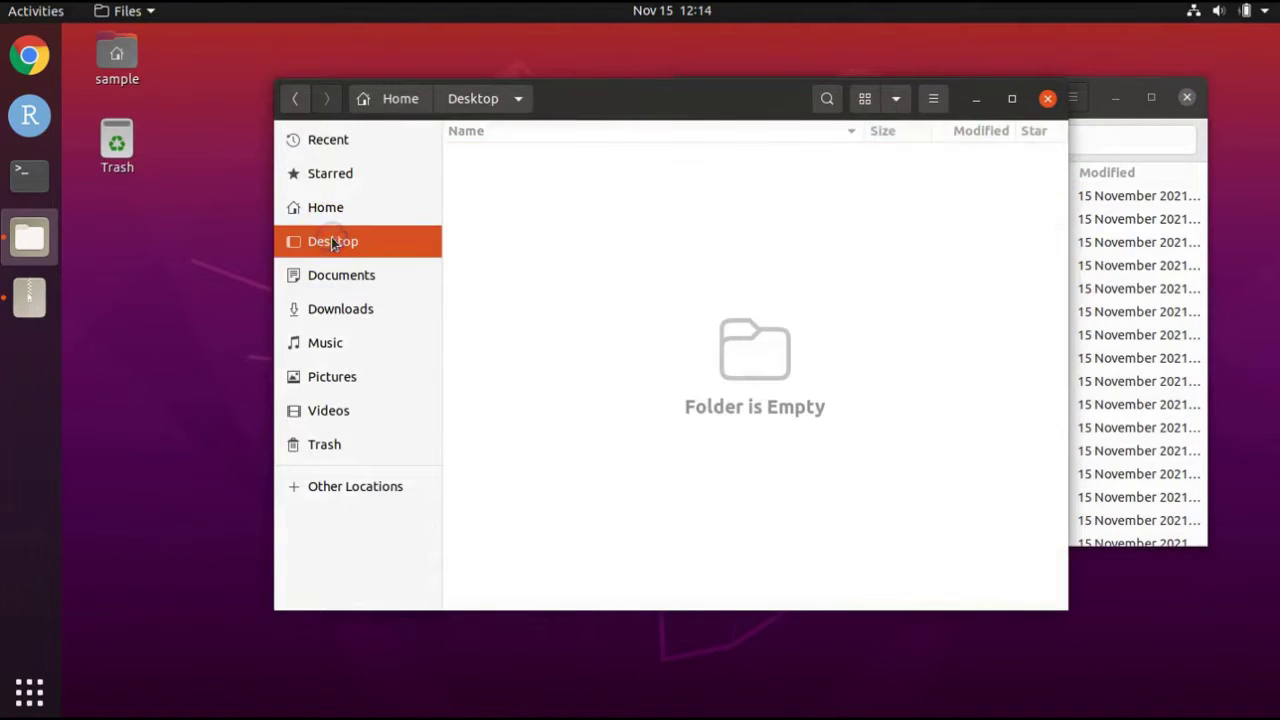
click(896, 100)
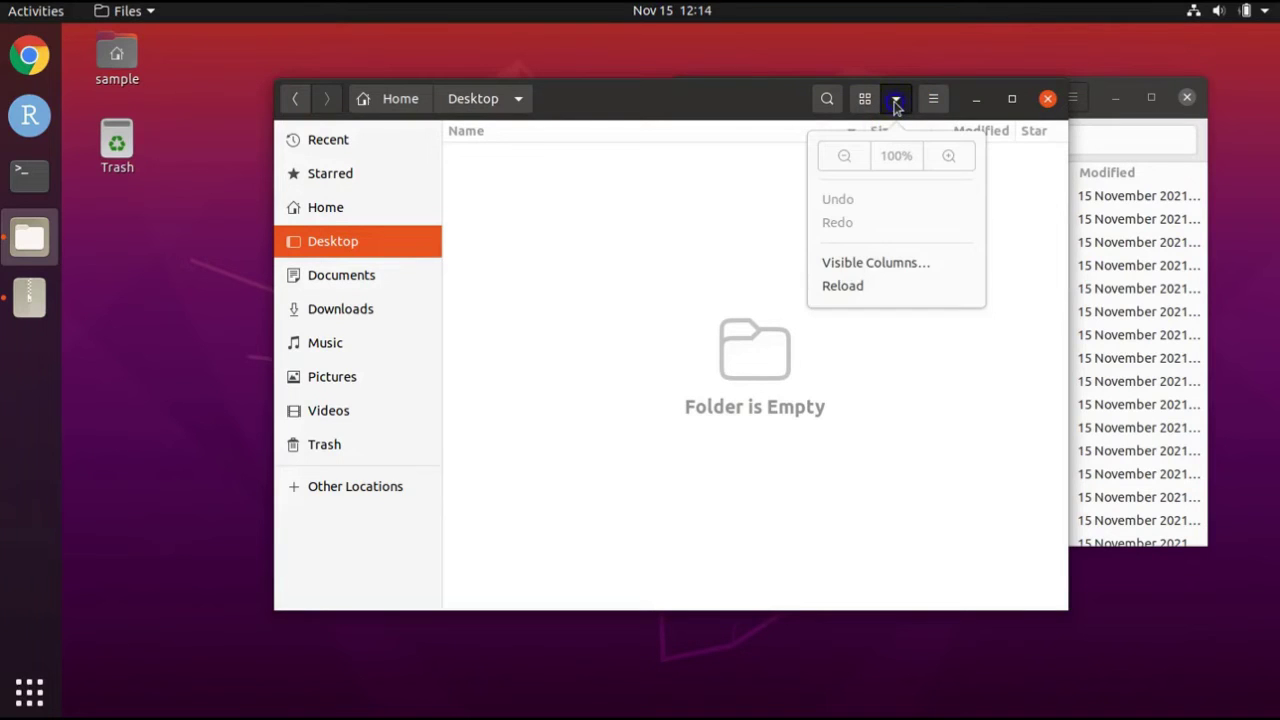
click(896, 104)
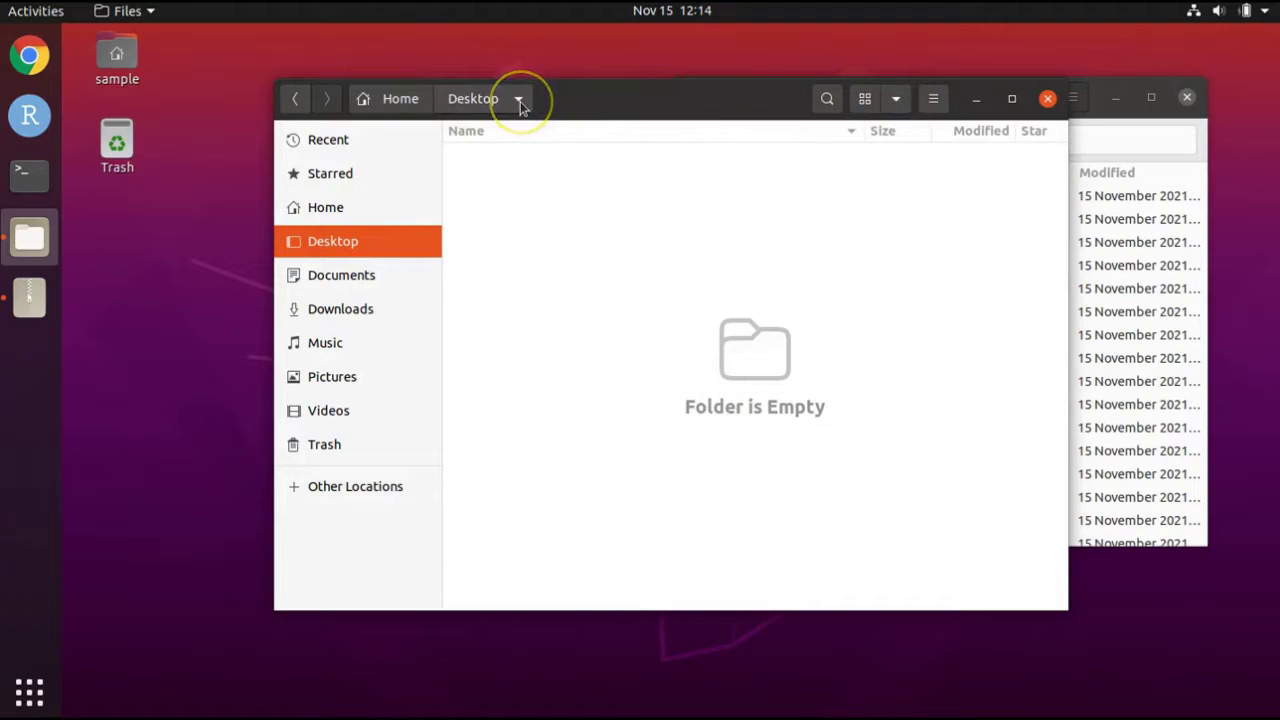
click(519, 100)
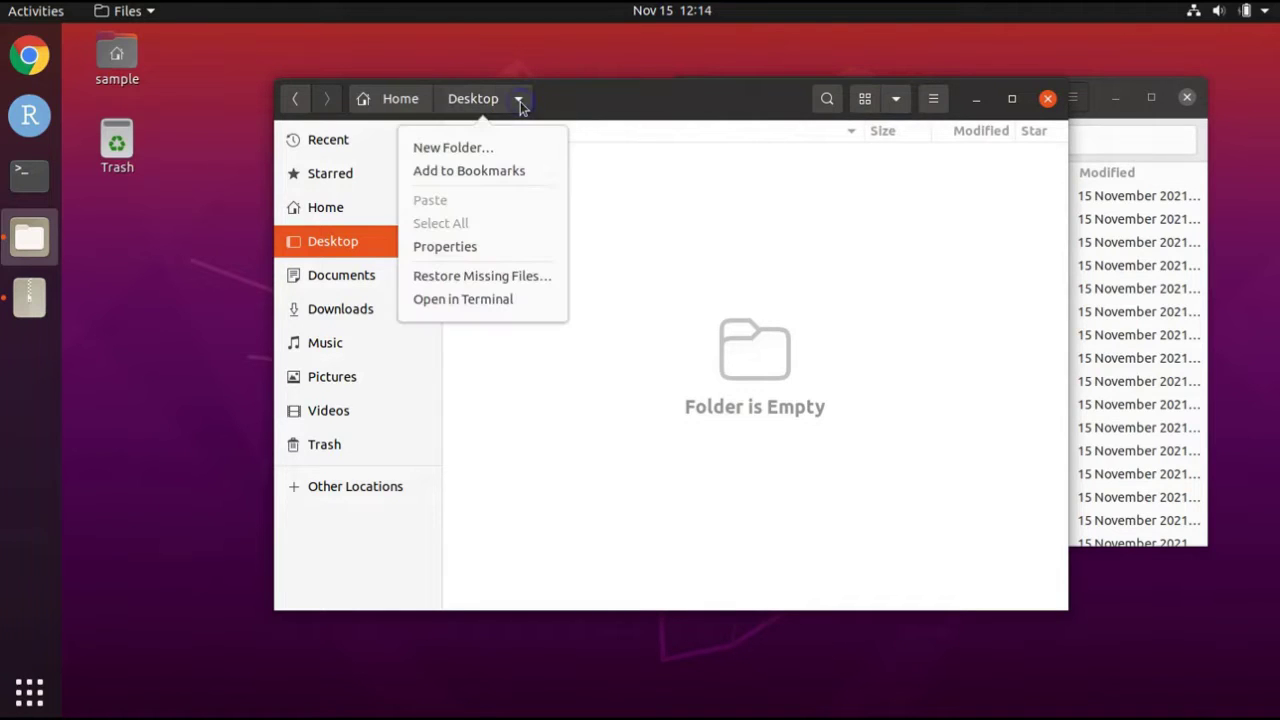
click(503, 147)
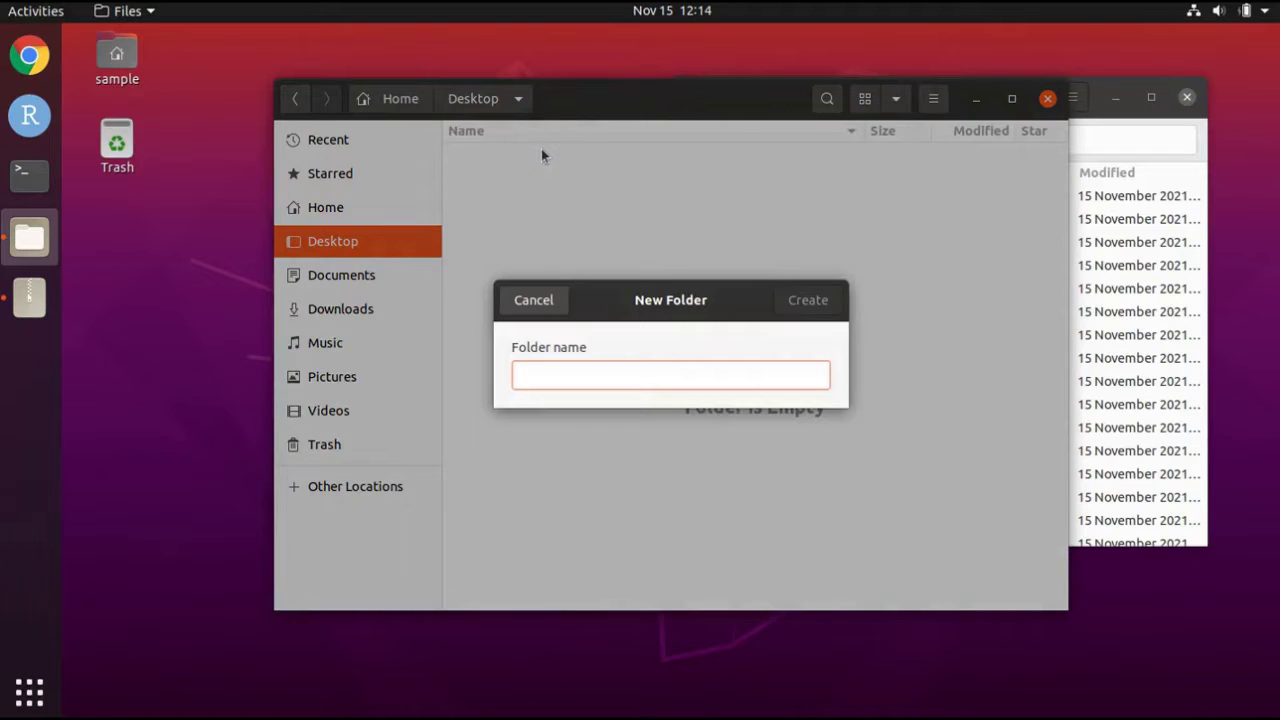
text(qgi)
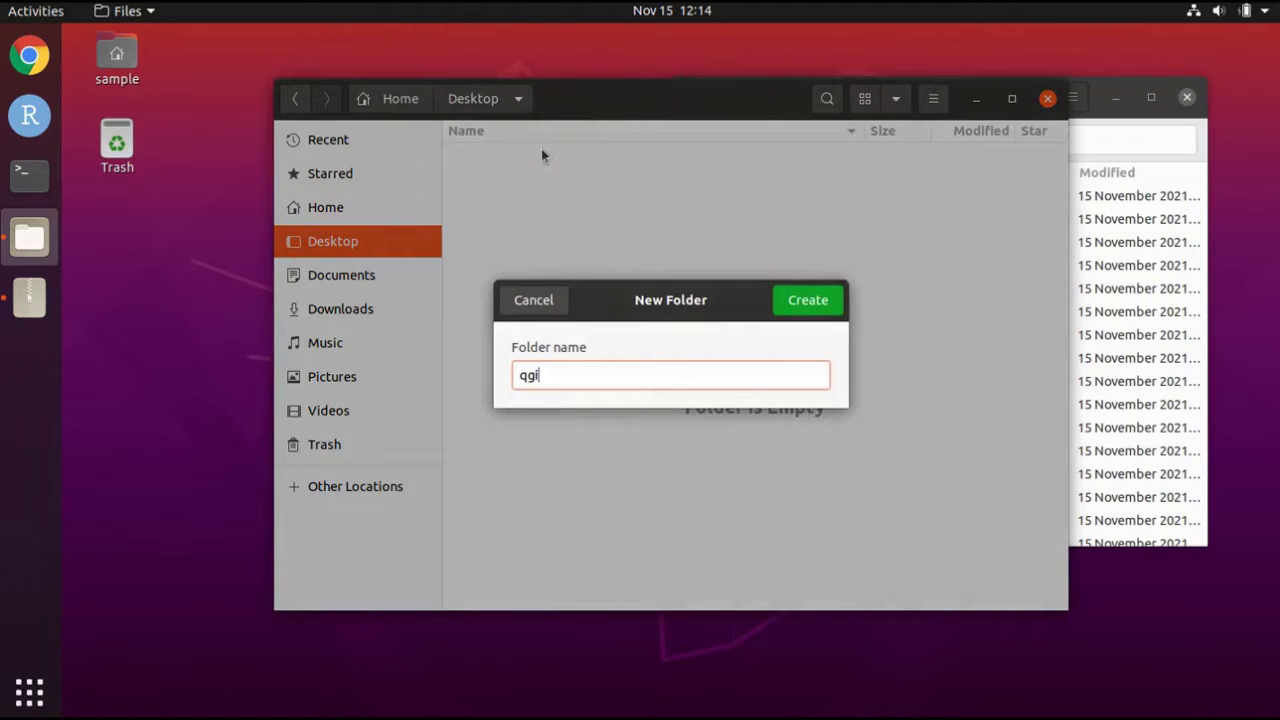
text(s)
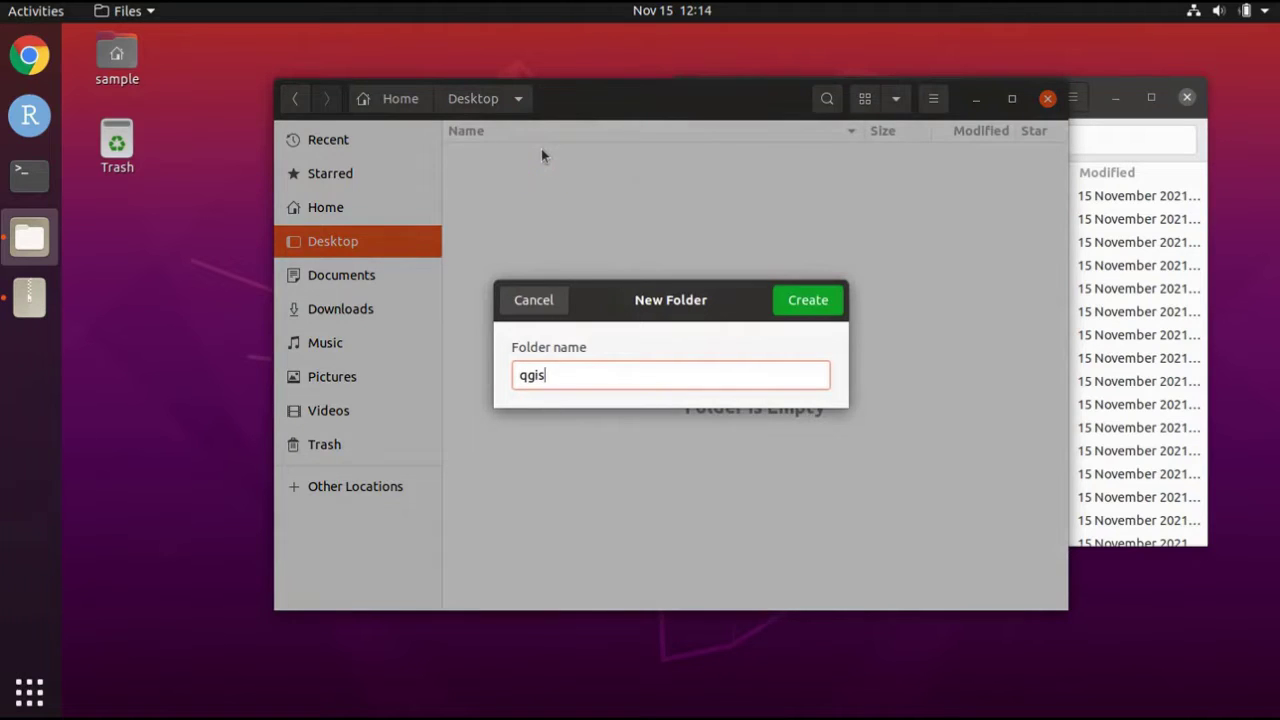
click(810, 302)
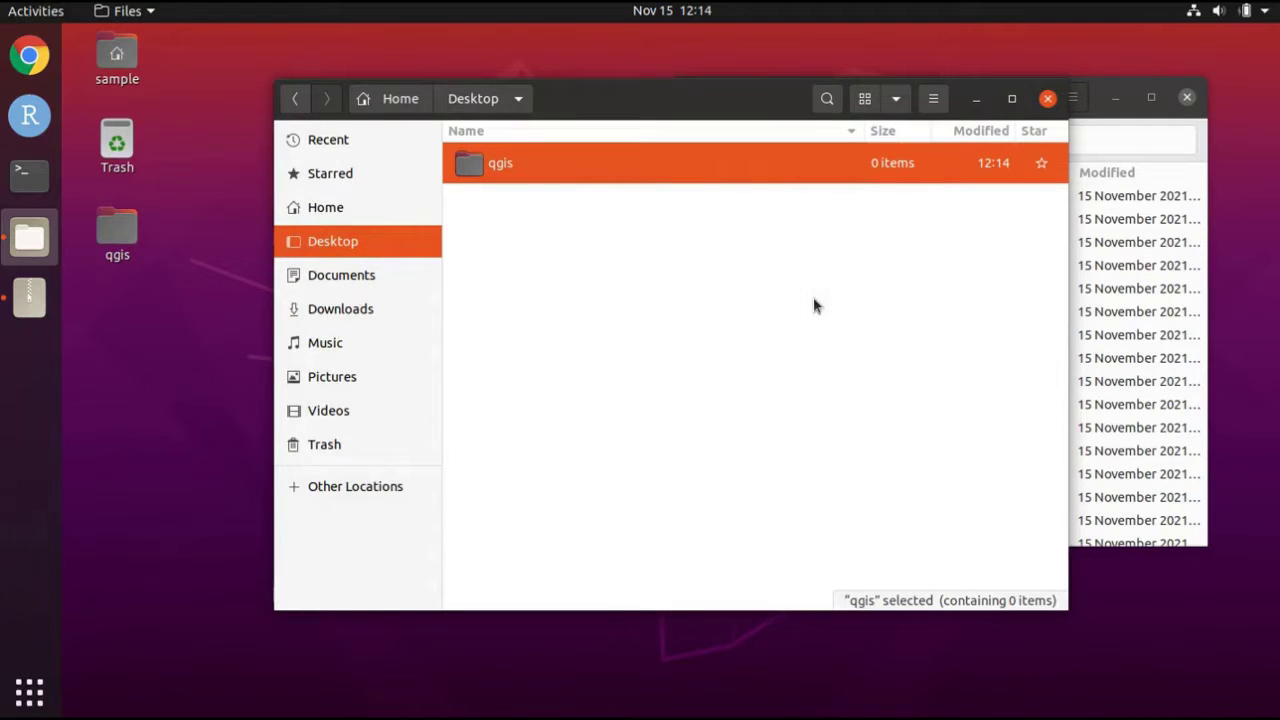
double_click(476, 166)
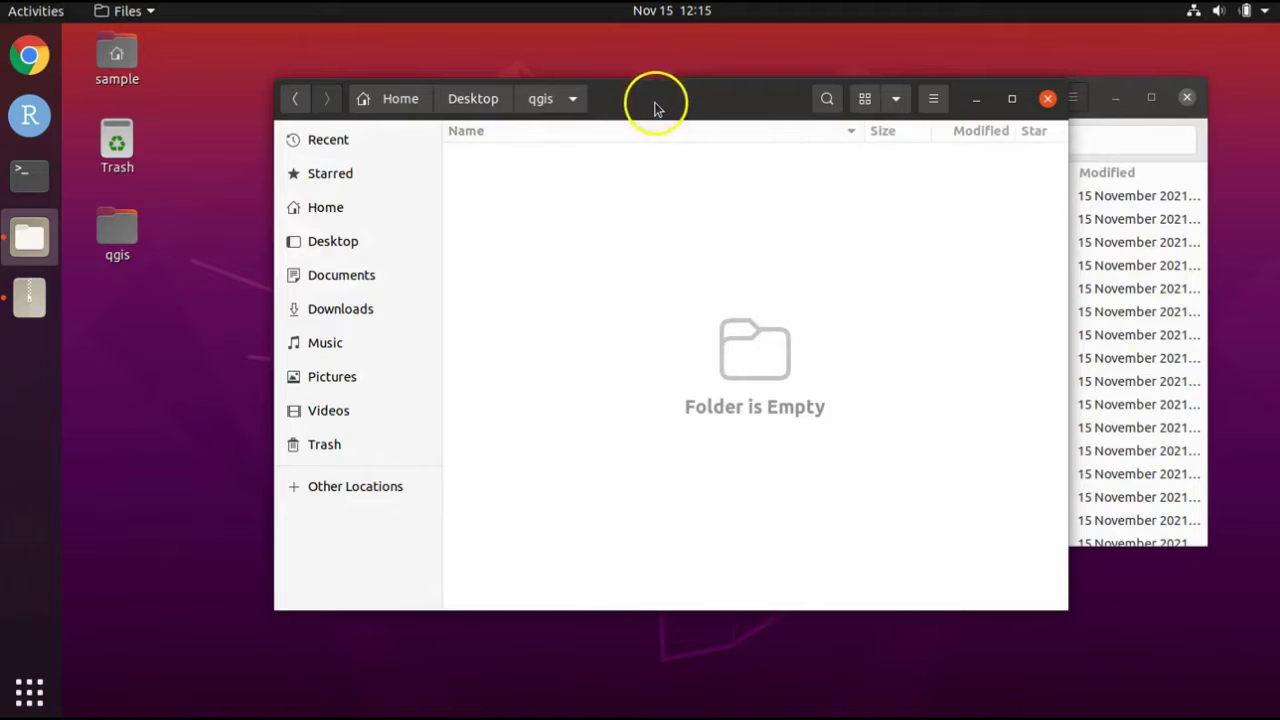
drag(655, 105, 348, 232)
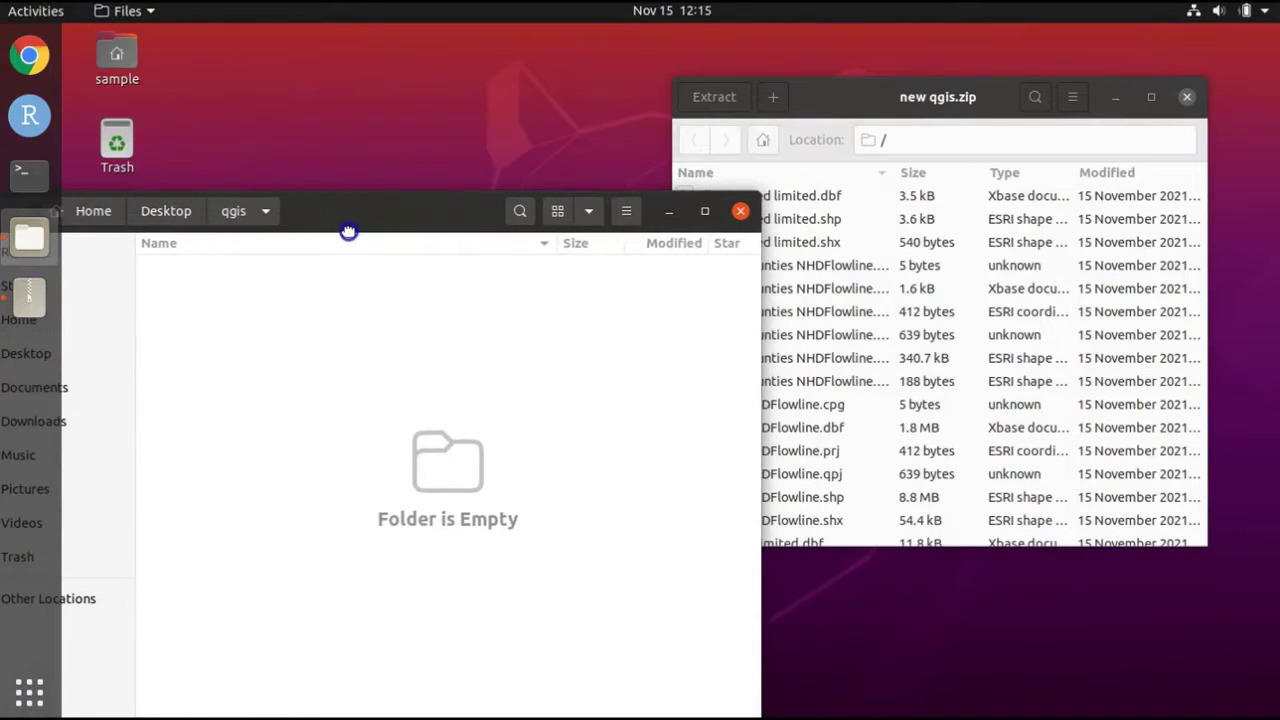
Drag all files from new qgis.zip into the Desktop qgis folder, then close both windows.
click(826, 105)
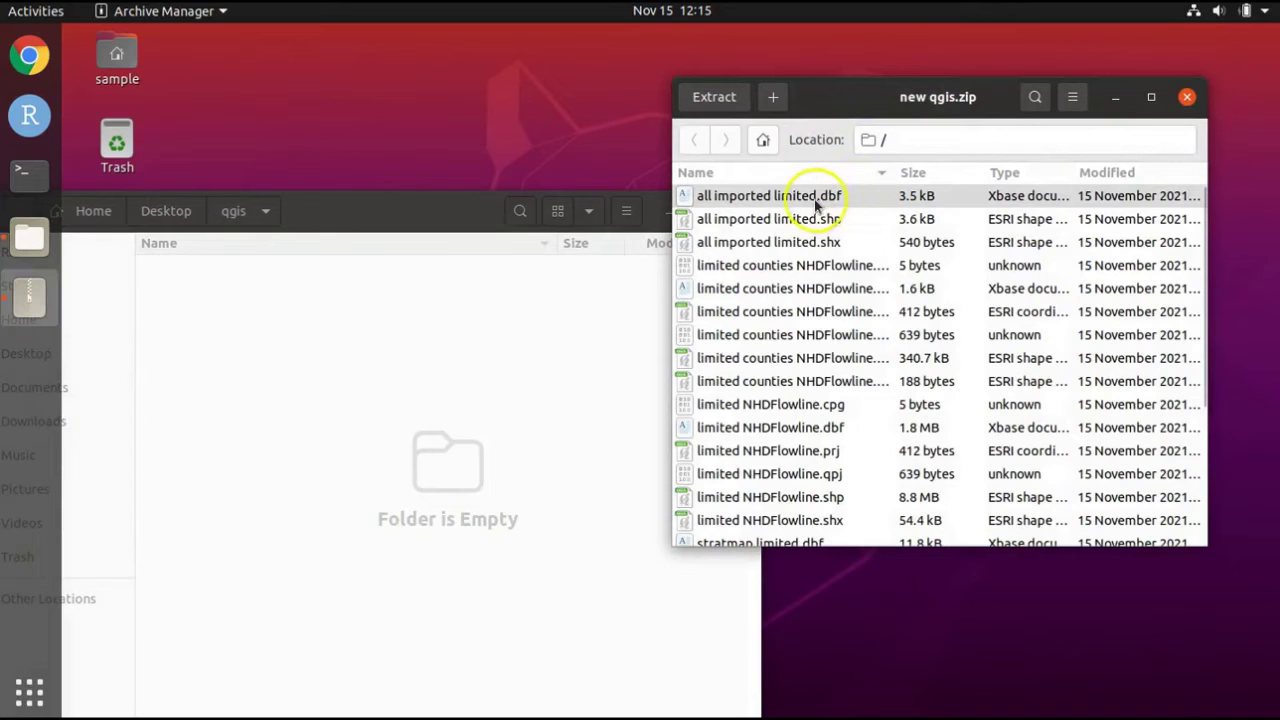
double_click(822, 104)
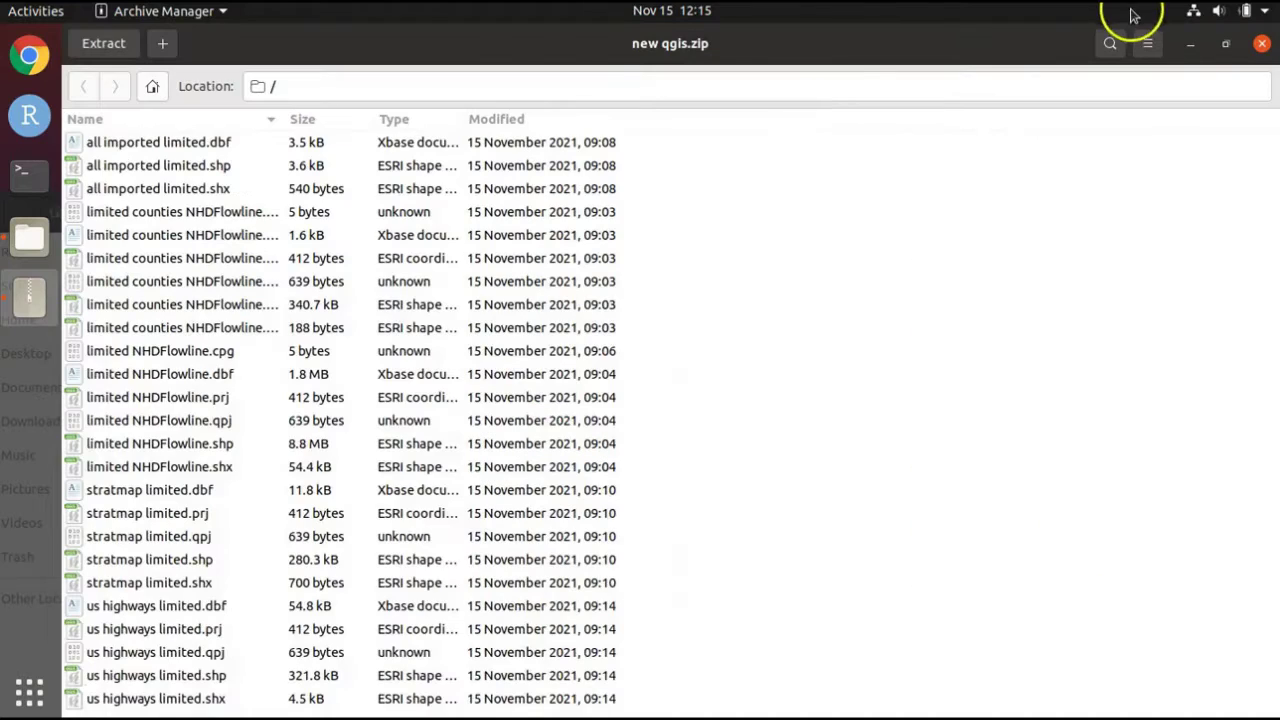
double_click(1060, 52)
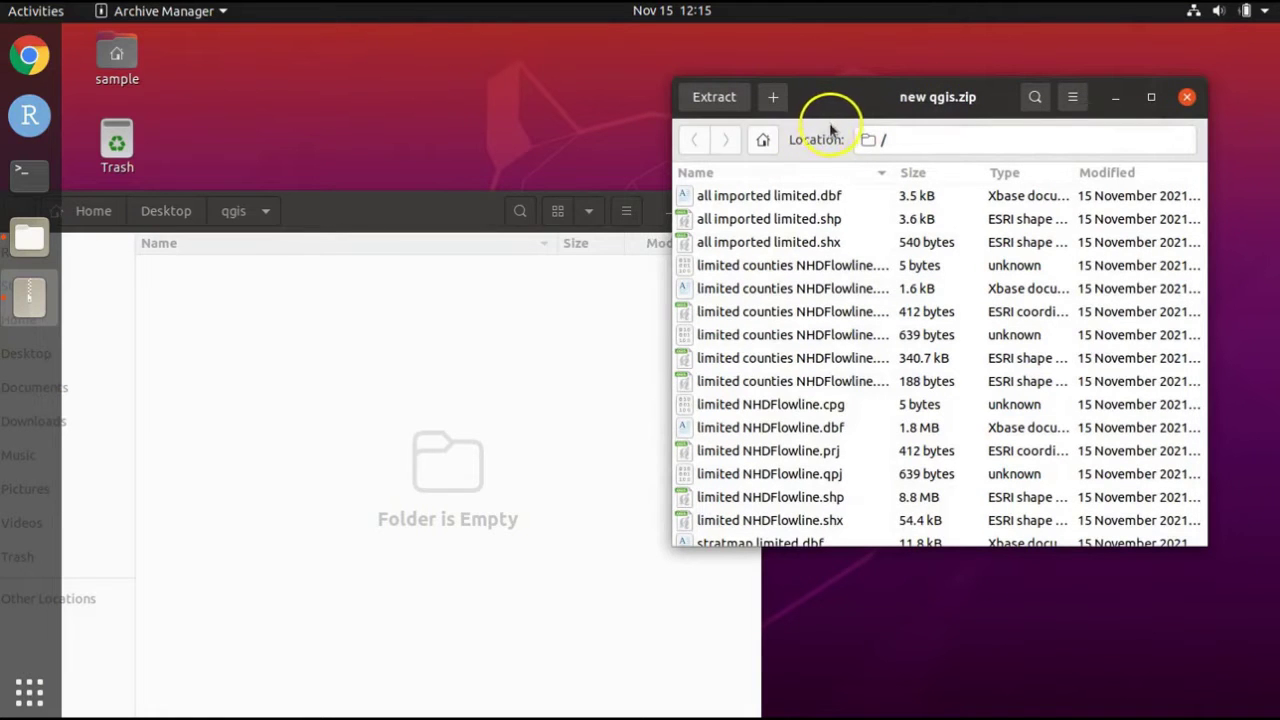
key(ctrl+a)
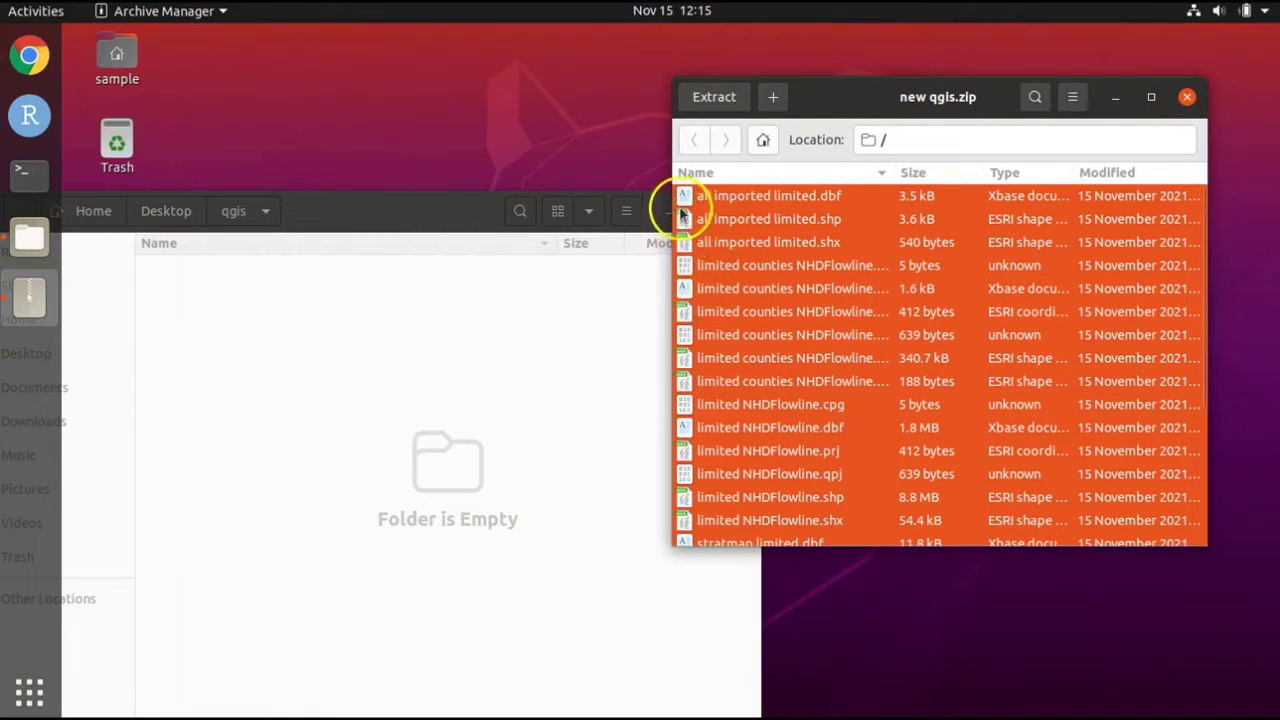
click(684, 362)
drag(667, 359, 377, 457)
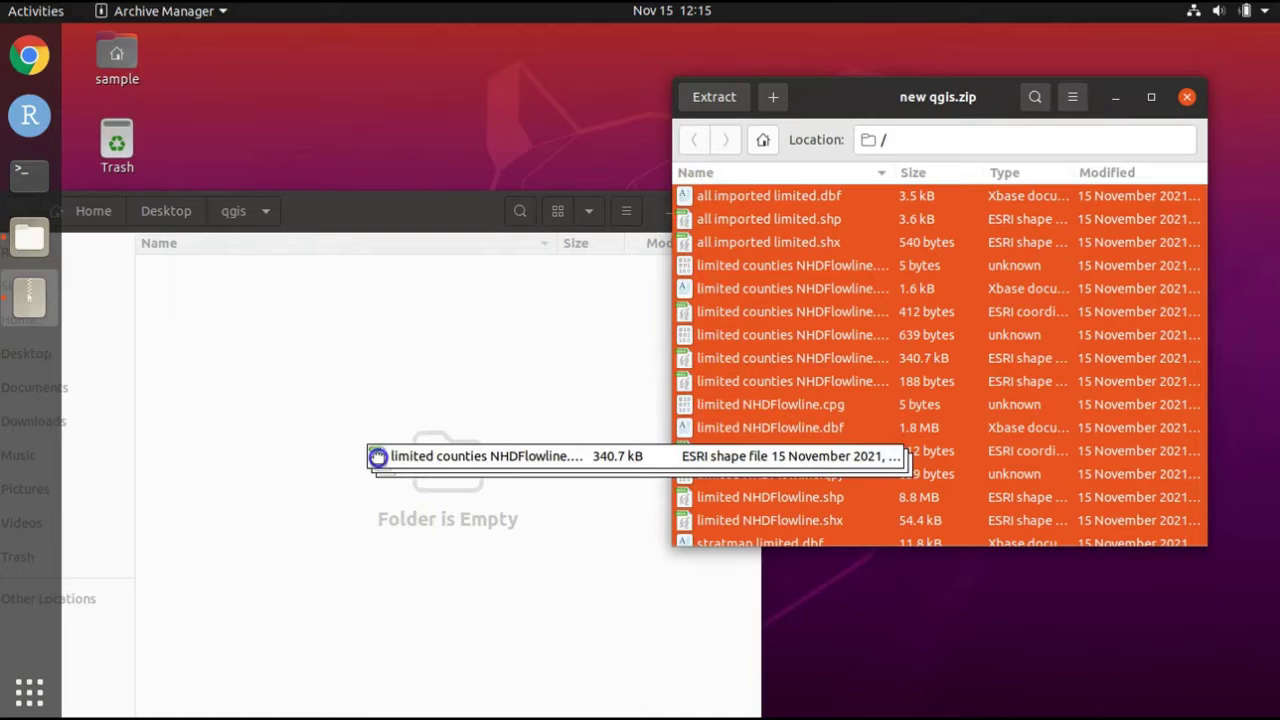
drag(377, 457, 379, 457)
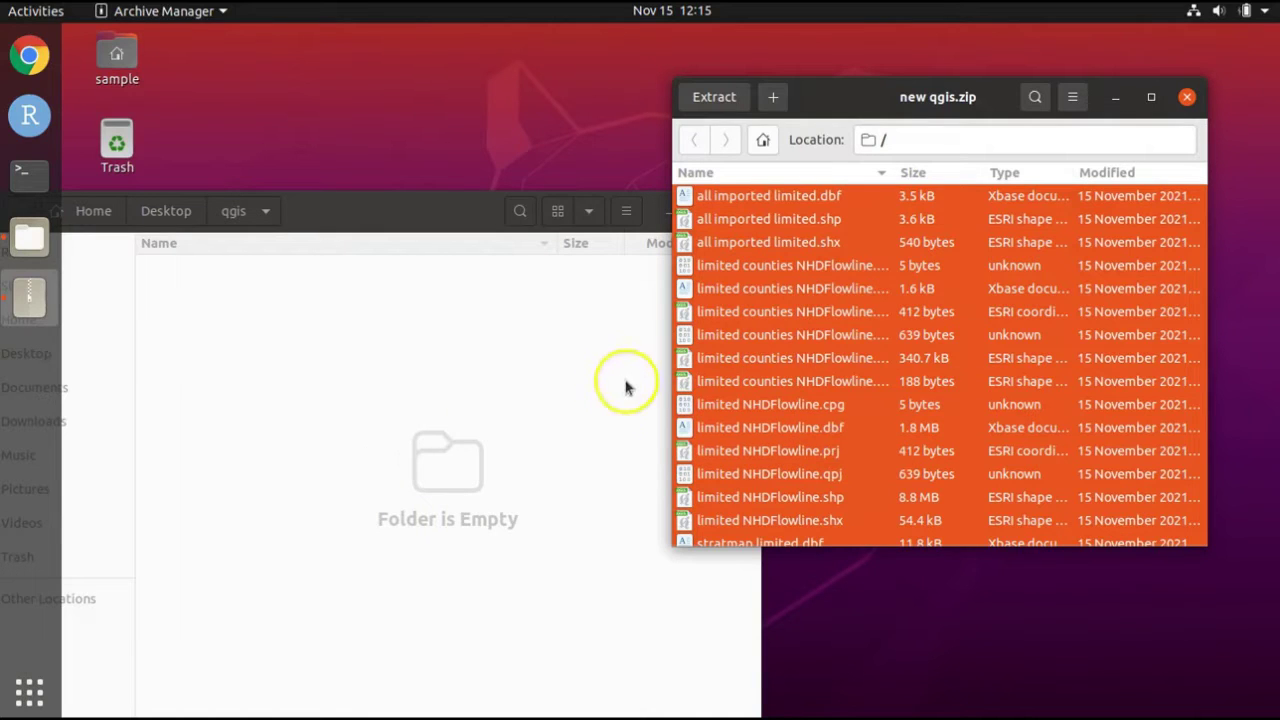
drag(681, 340, 681, 340)
drag(203, 424, 257, 510)
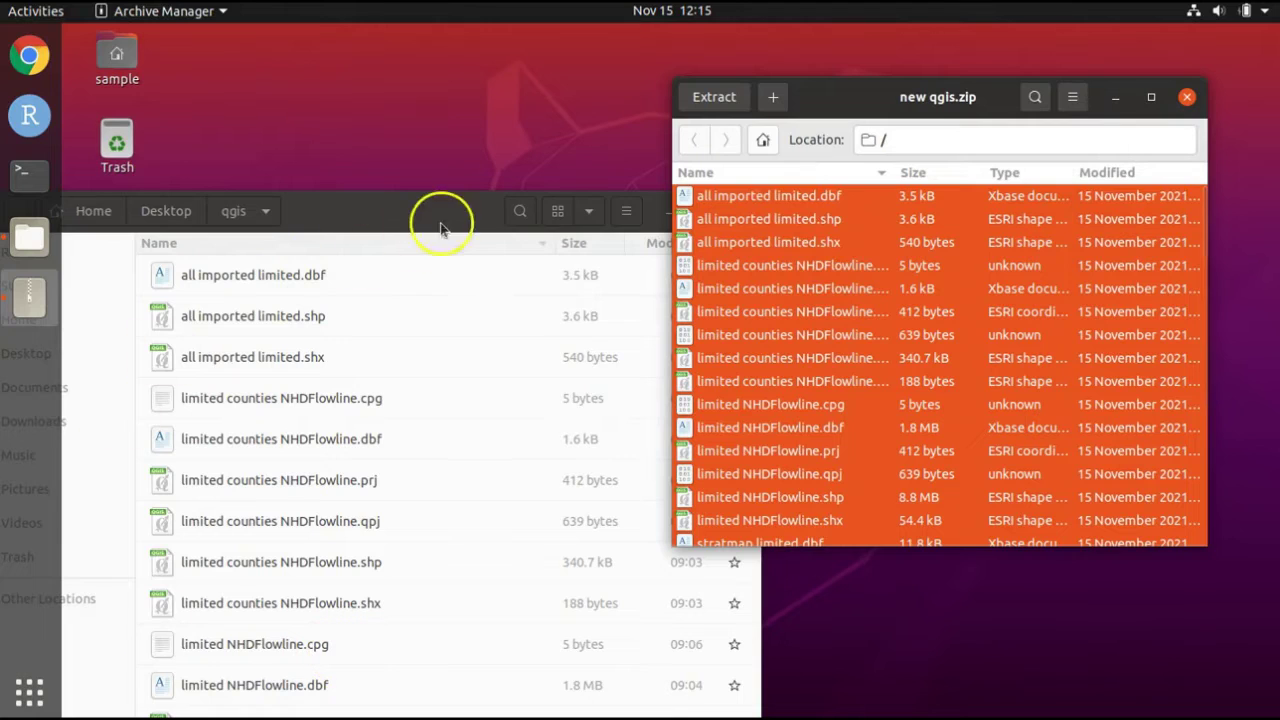
click(1187, 98)
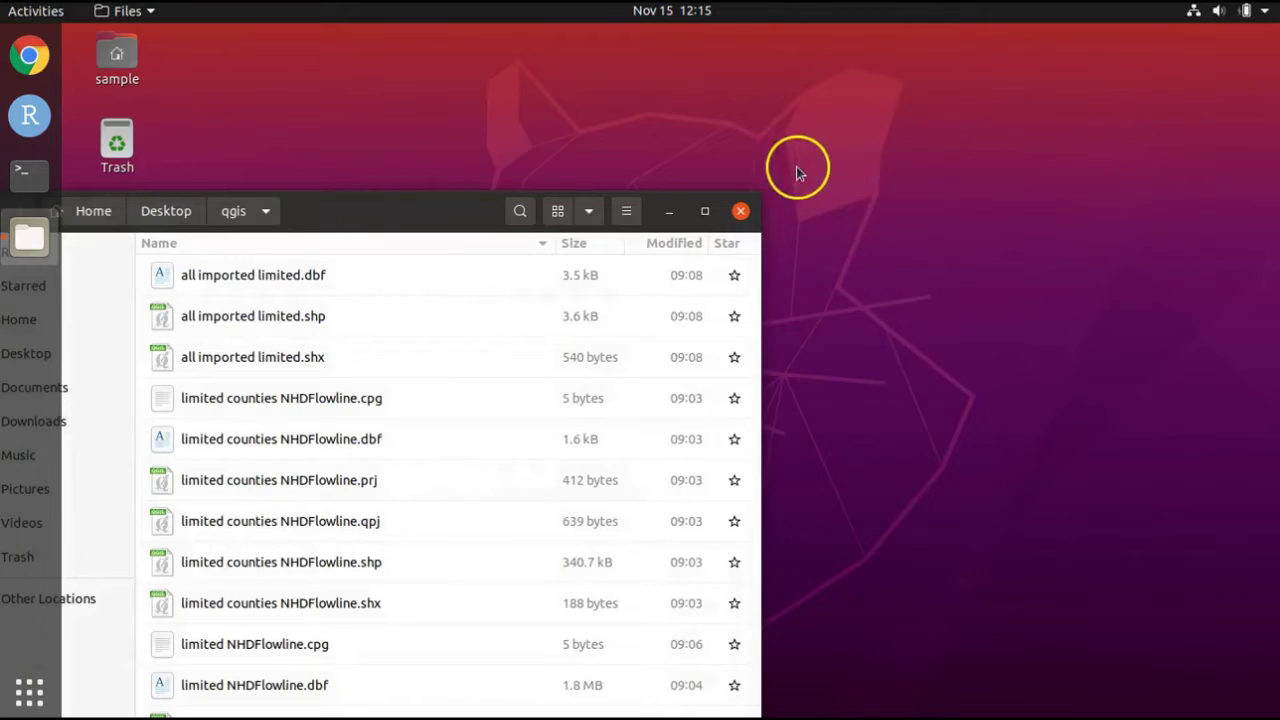
click(741, 211)
Launch QGIS and save the new project as 'qgis map' in the Desktop qgis folder.
drag(209, 240, 3, 190)
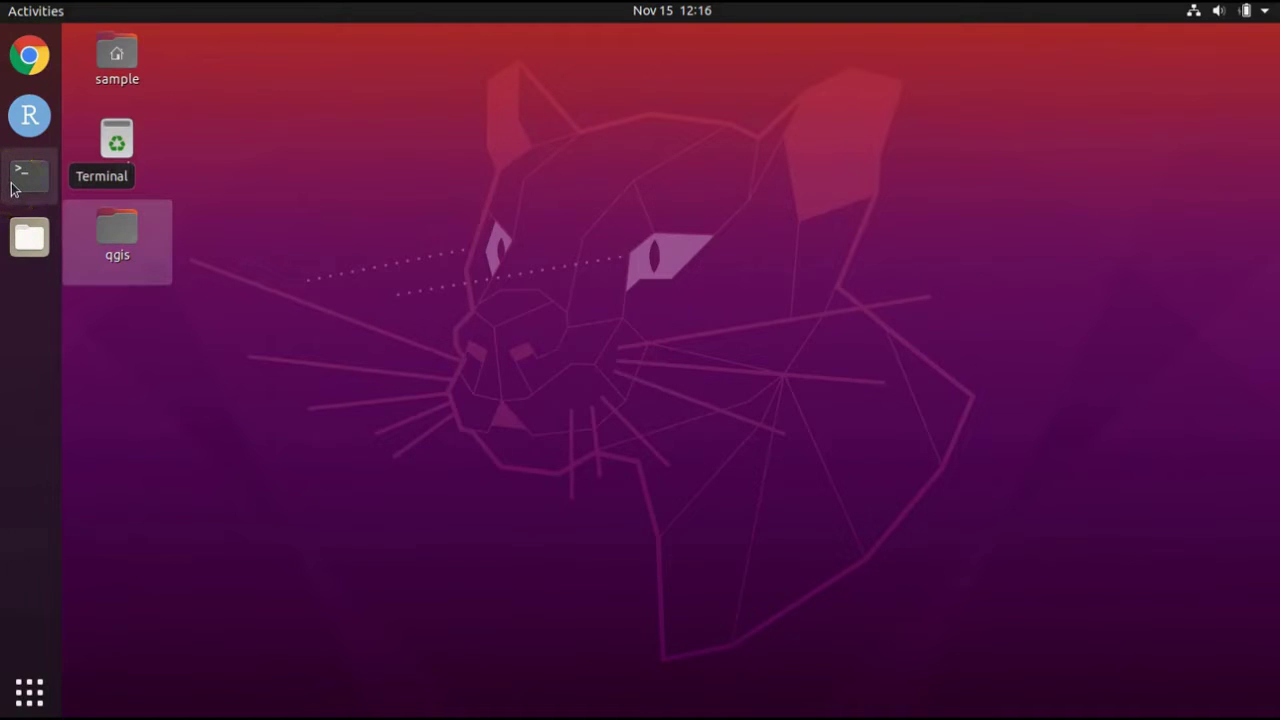
click(29, 177)
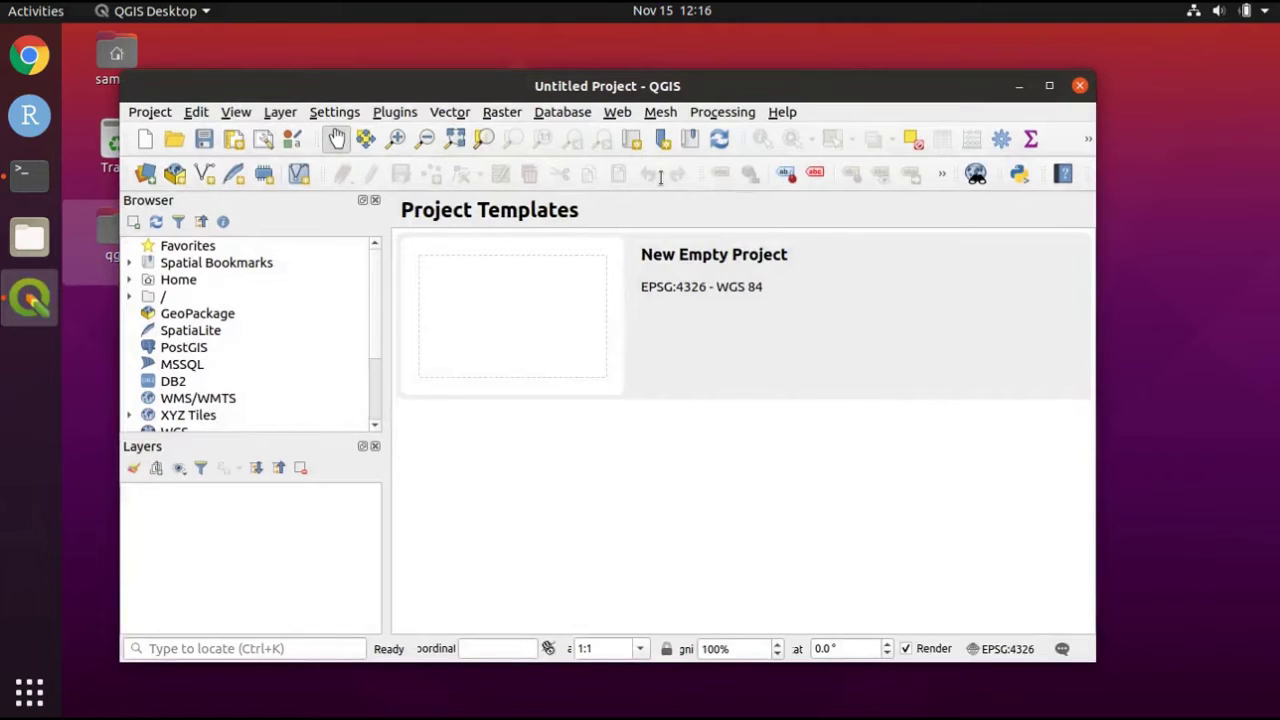
click(150, 112)
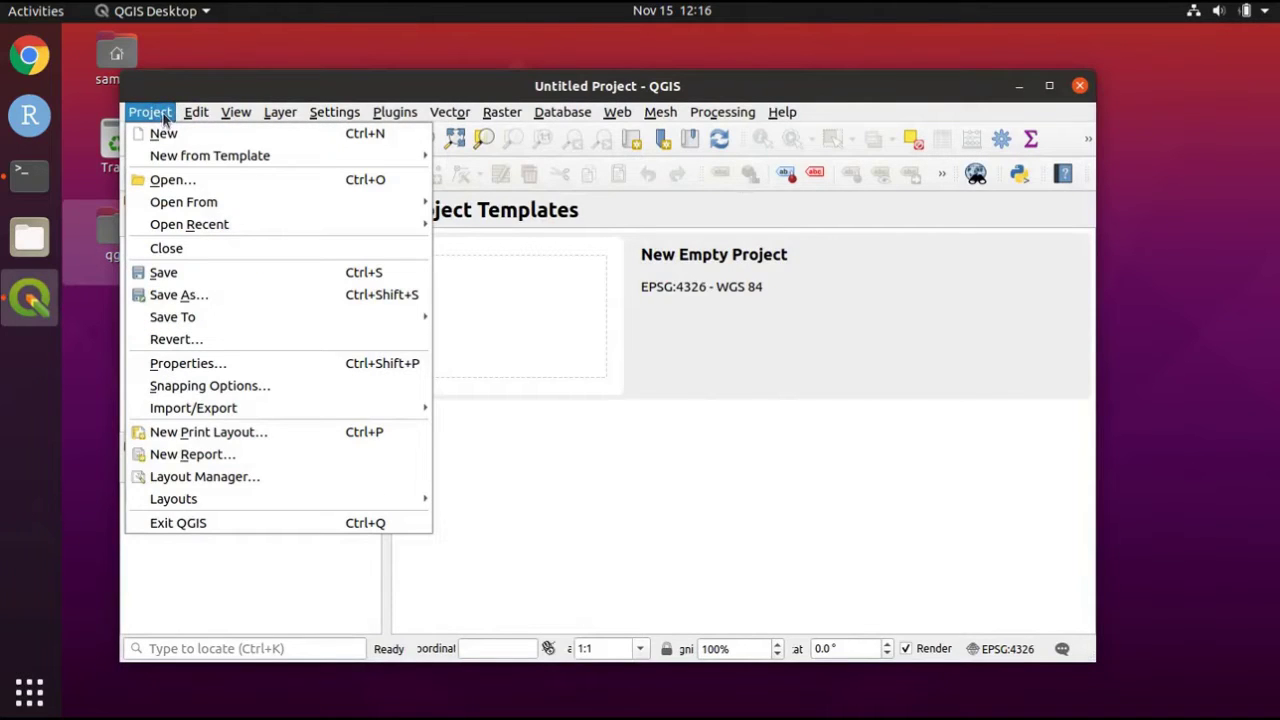
click(201, 294)
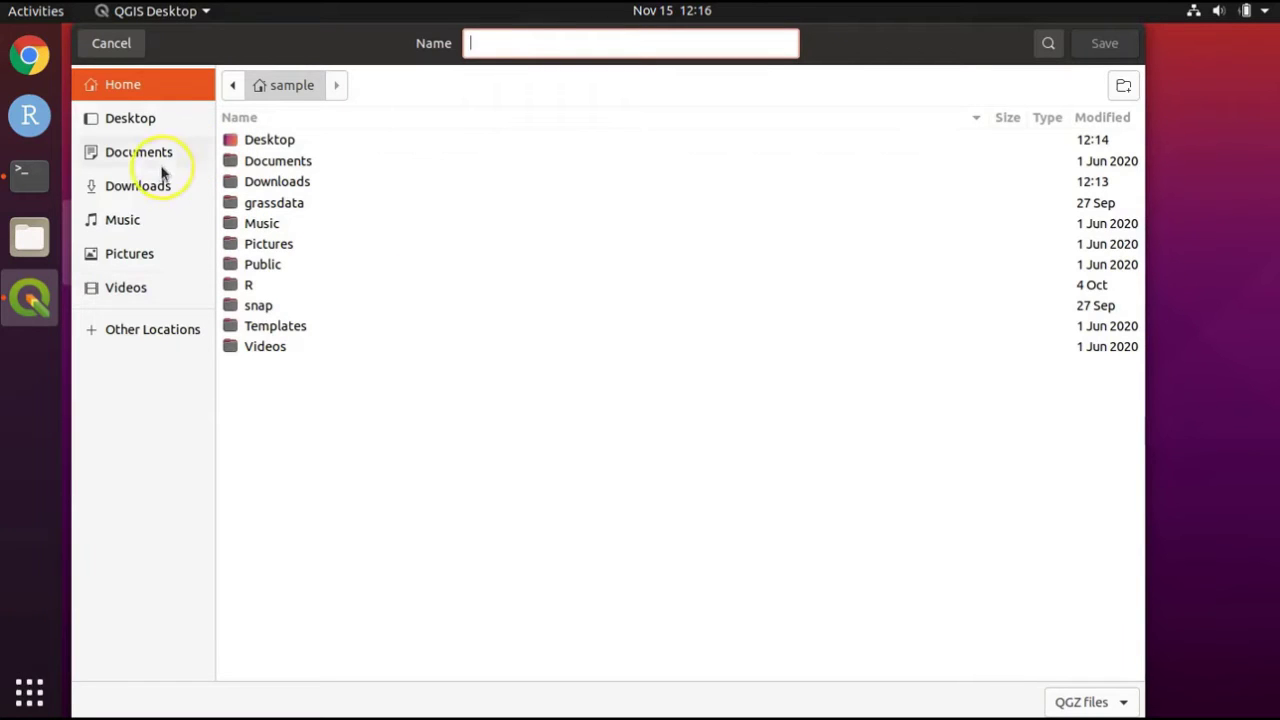
click(155, 125)
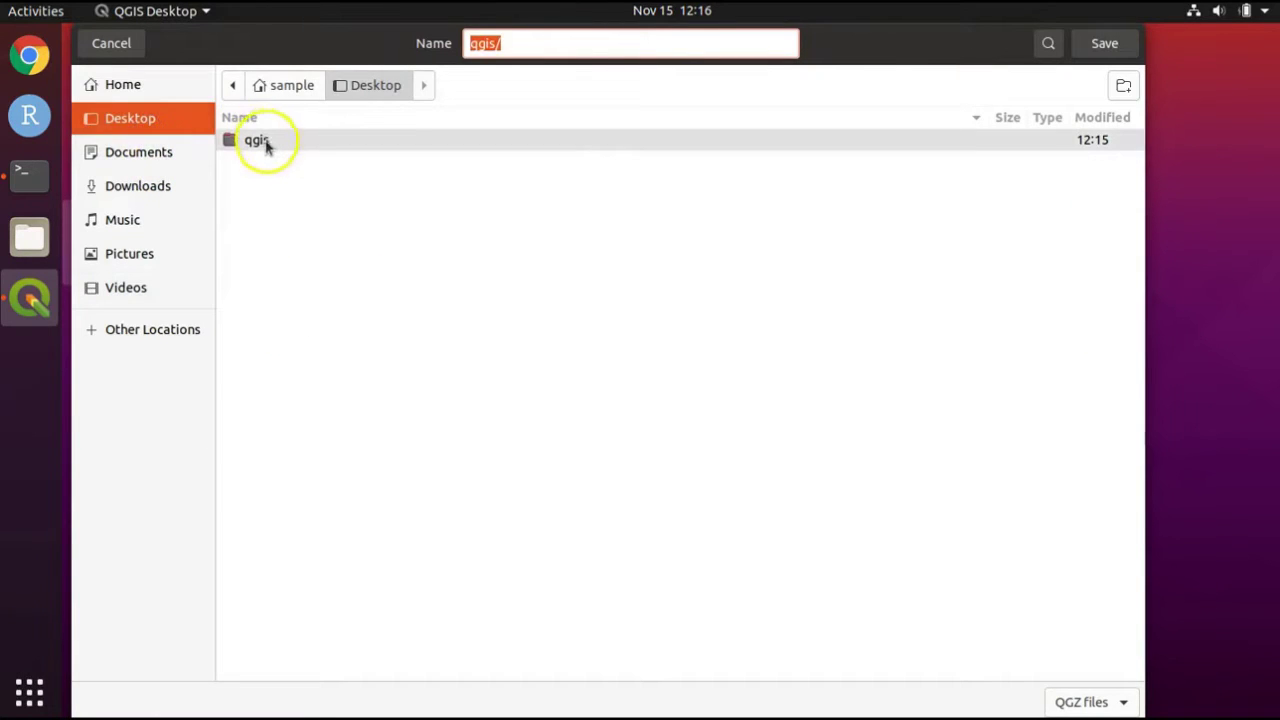
double_click(265, 143)
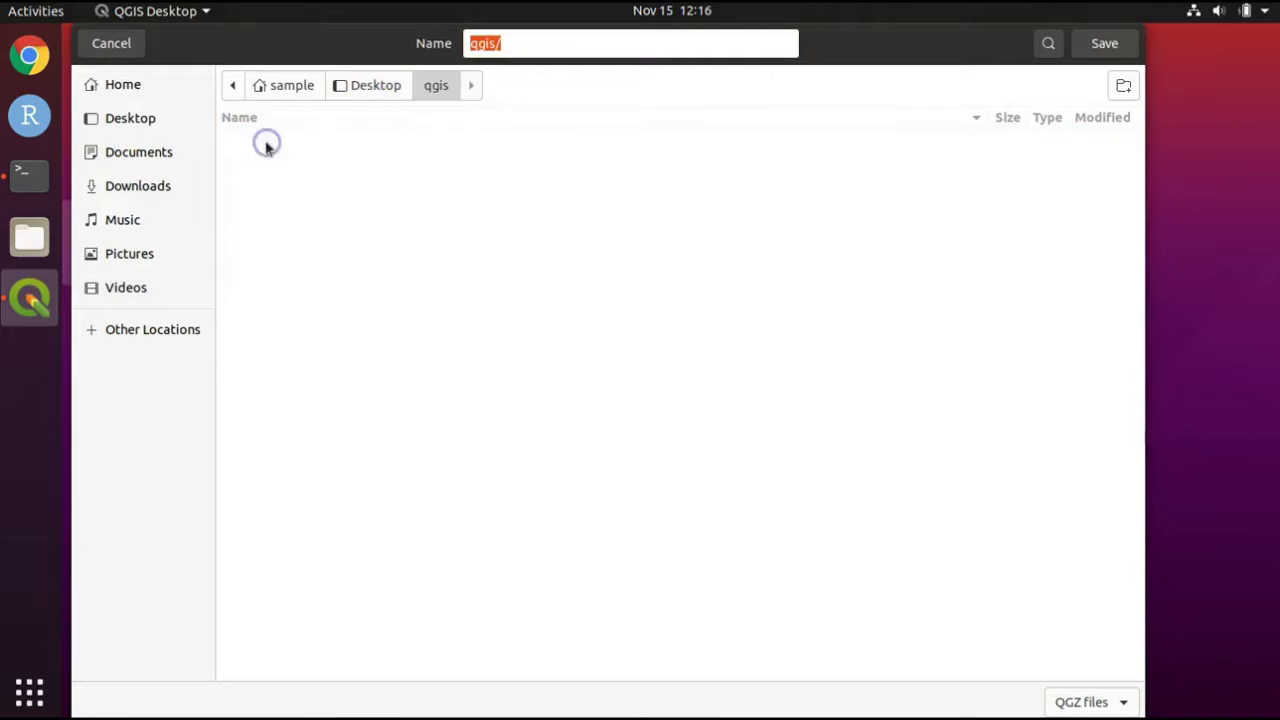
click(530, 40)
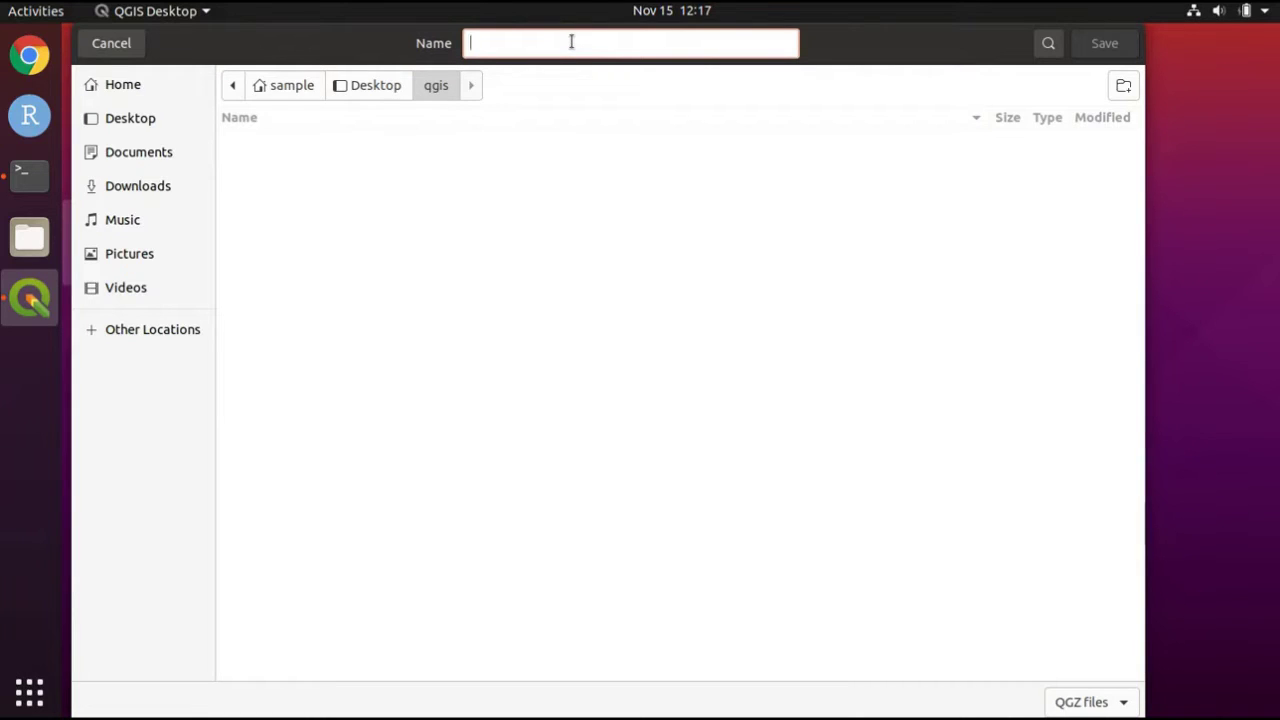
text(qgis map)
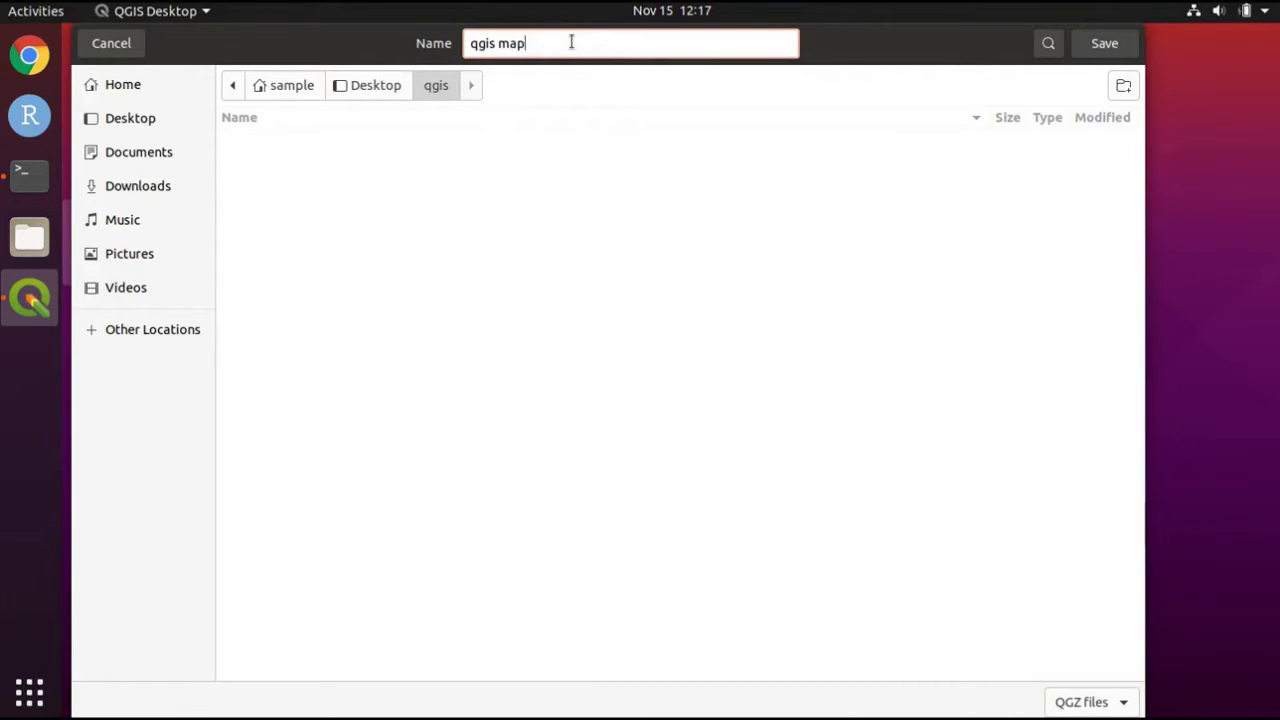
click(1115, 44)
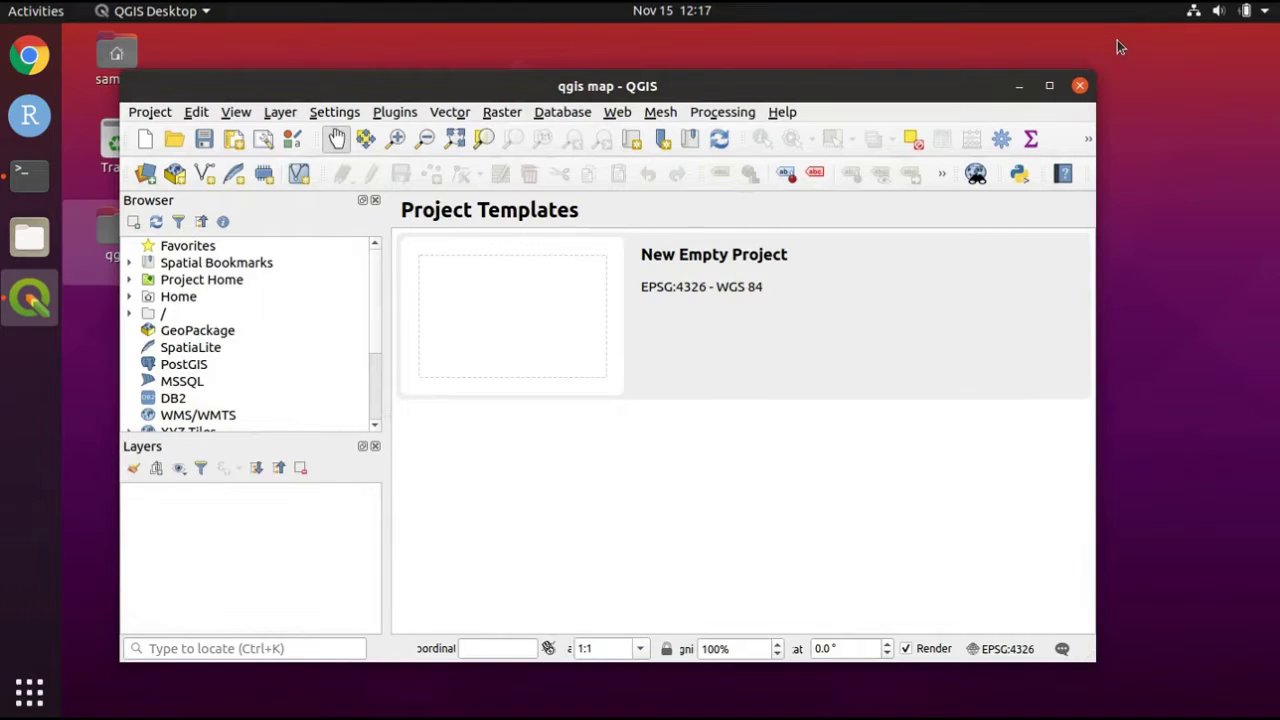
Save the 'qgis map' project with the toolbar Save Project button.
click(205, 142)
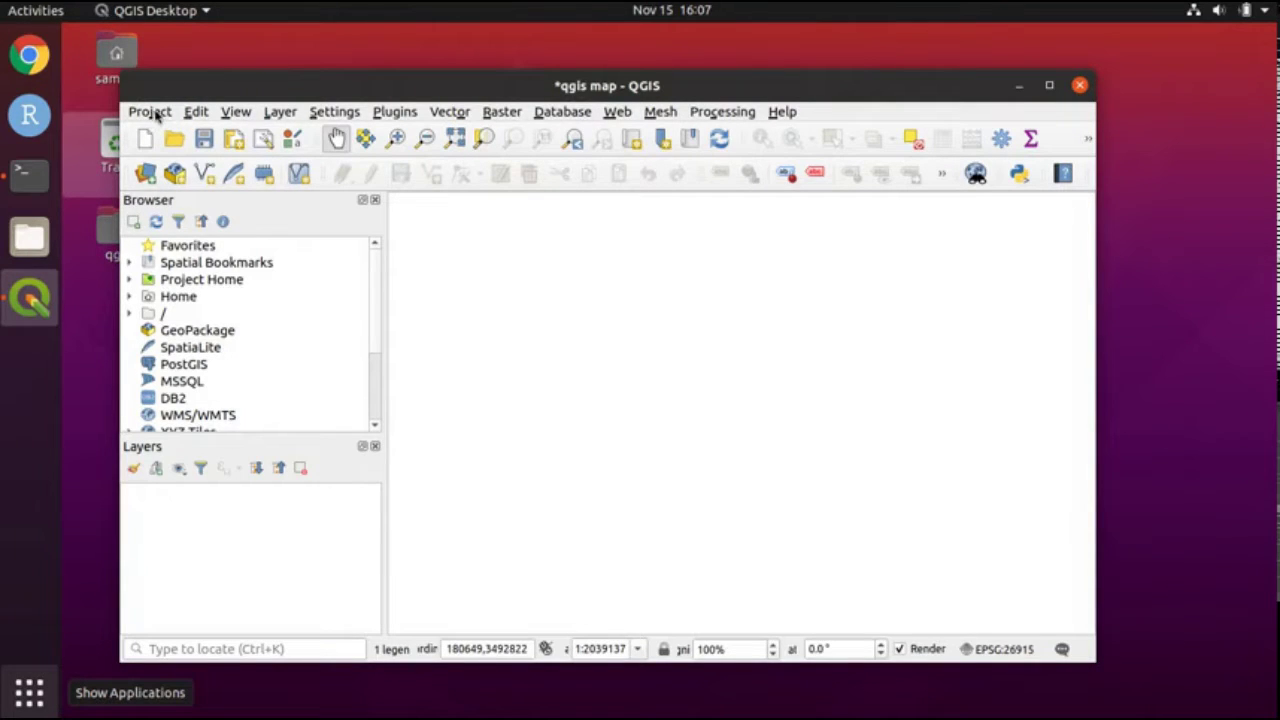
In Project Properties, filter for 26915 and set the CRS to NAD83 / UTM zone 15N.
click(152, 112)
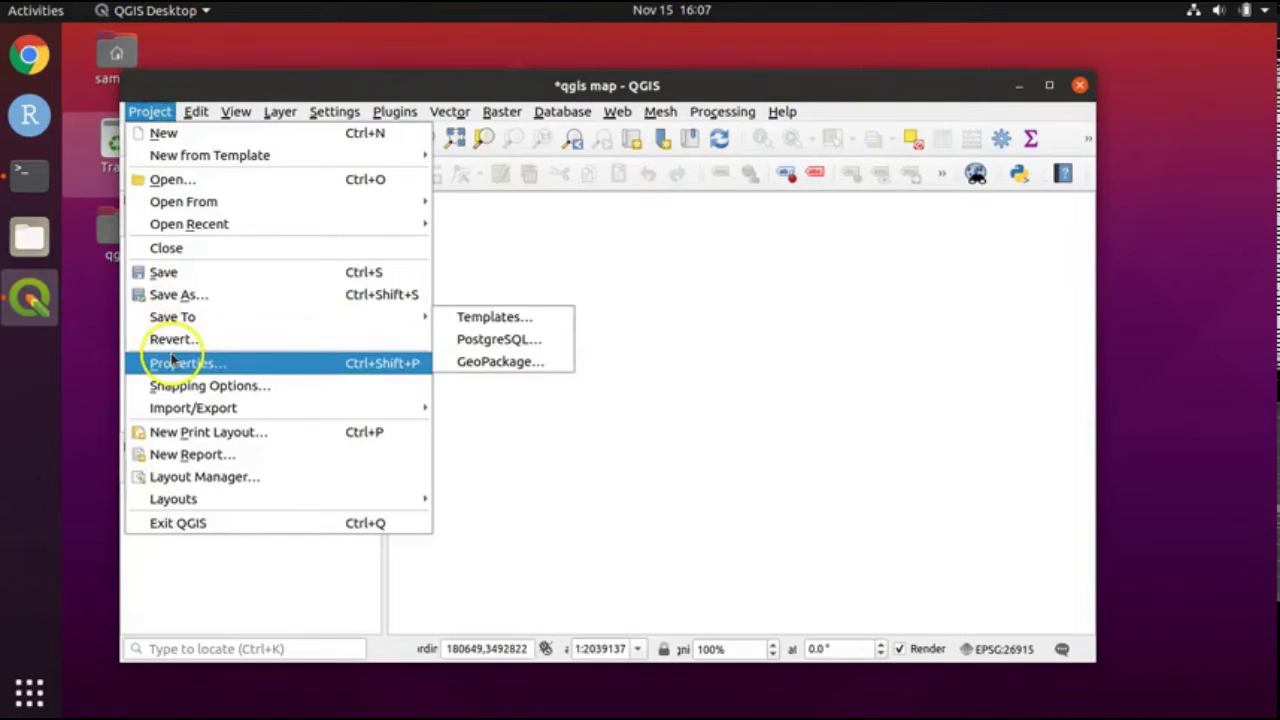
click(173, 363)
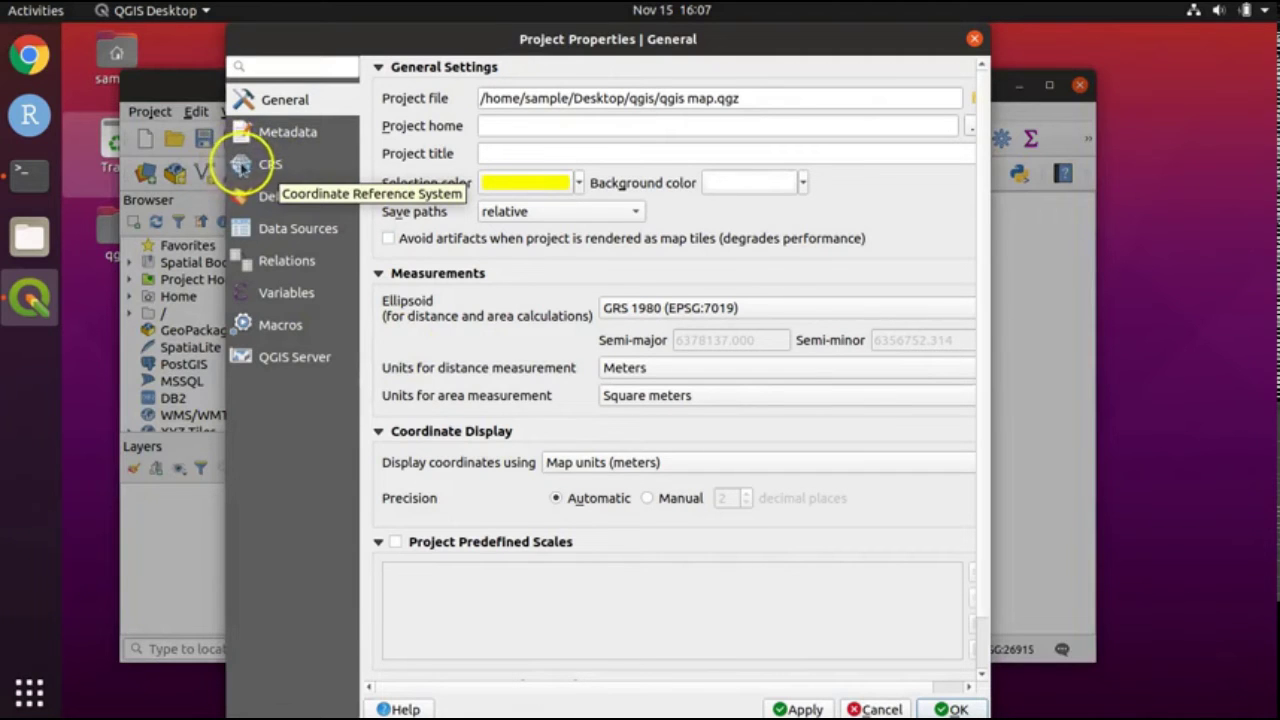
click(240, 164)
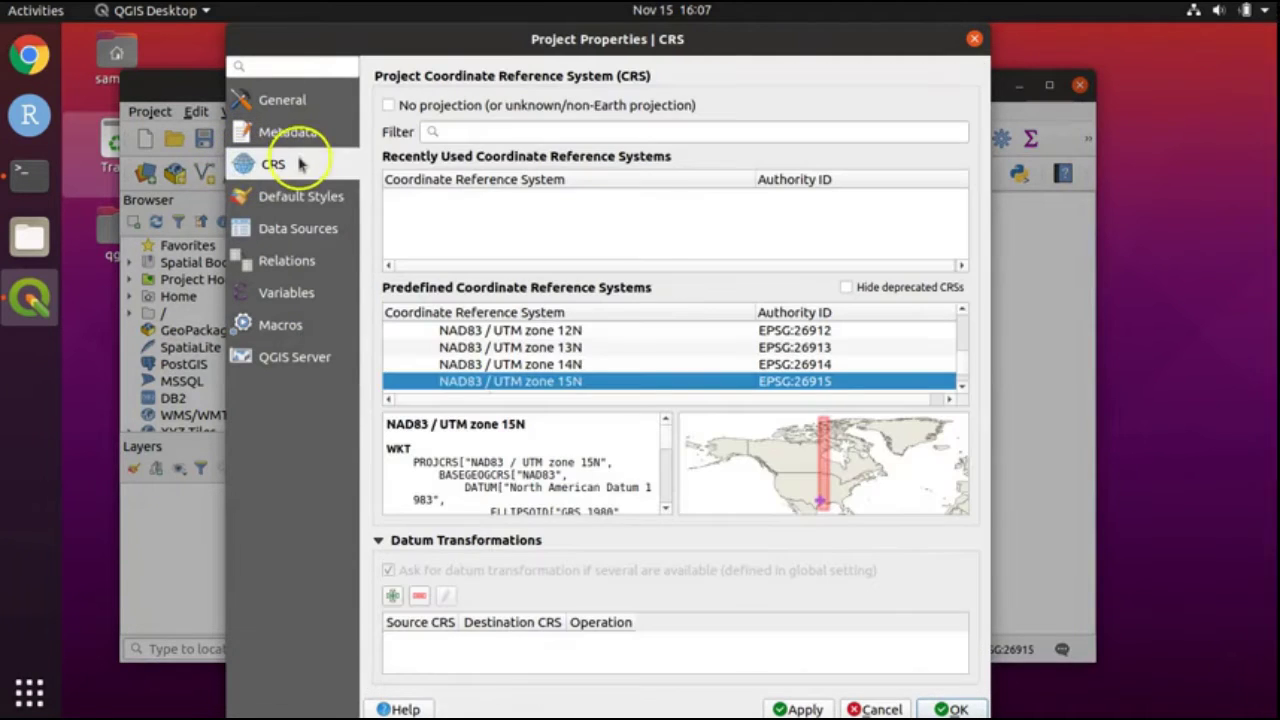
click(509, 131)
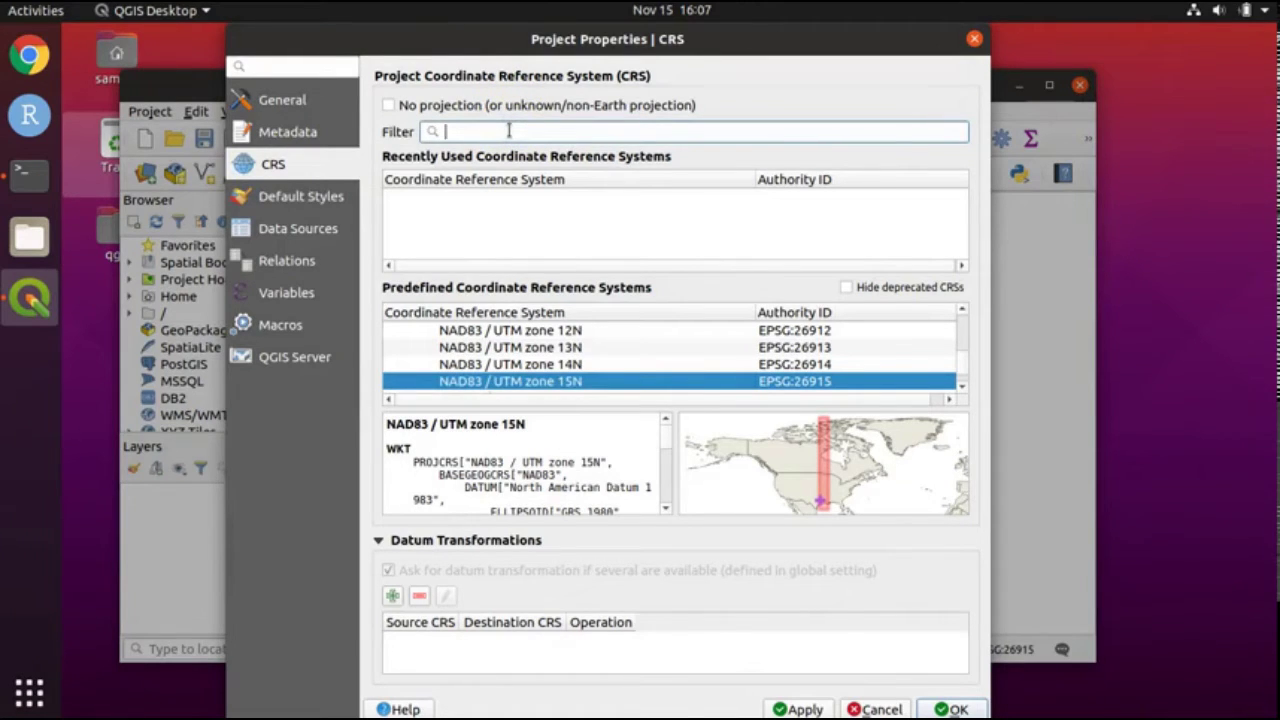
text(26)
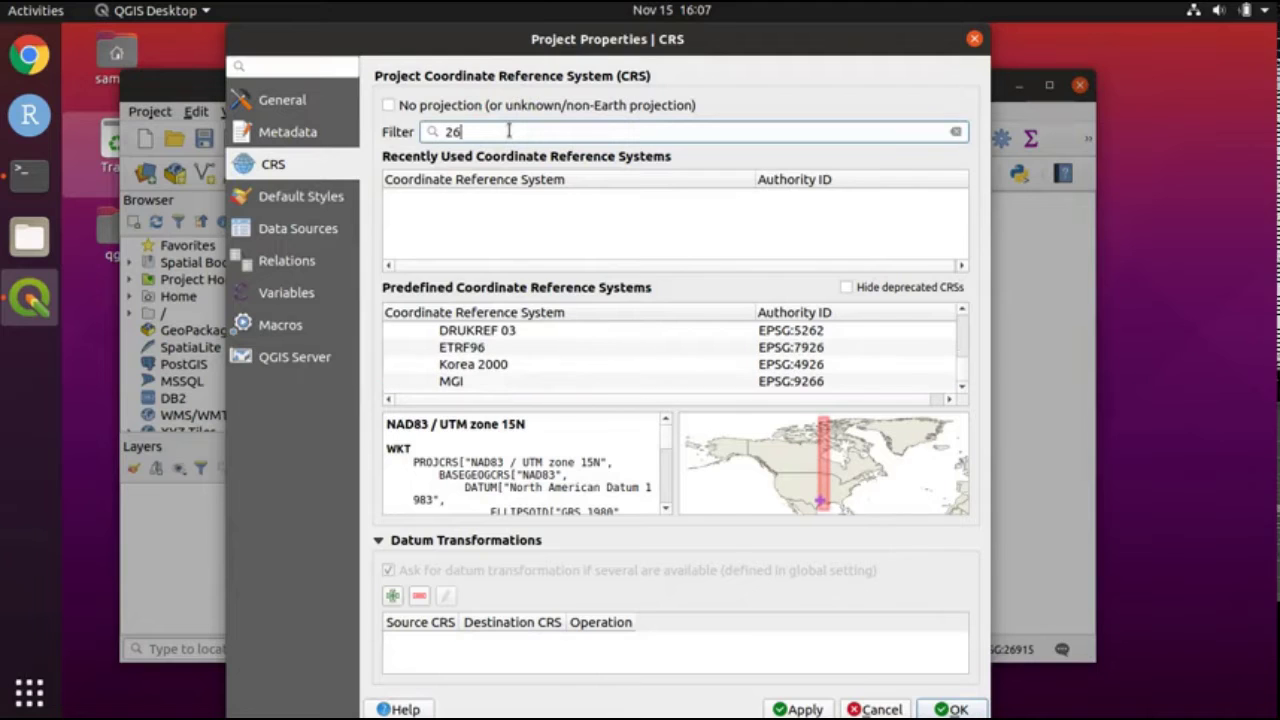
text(915)
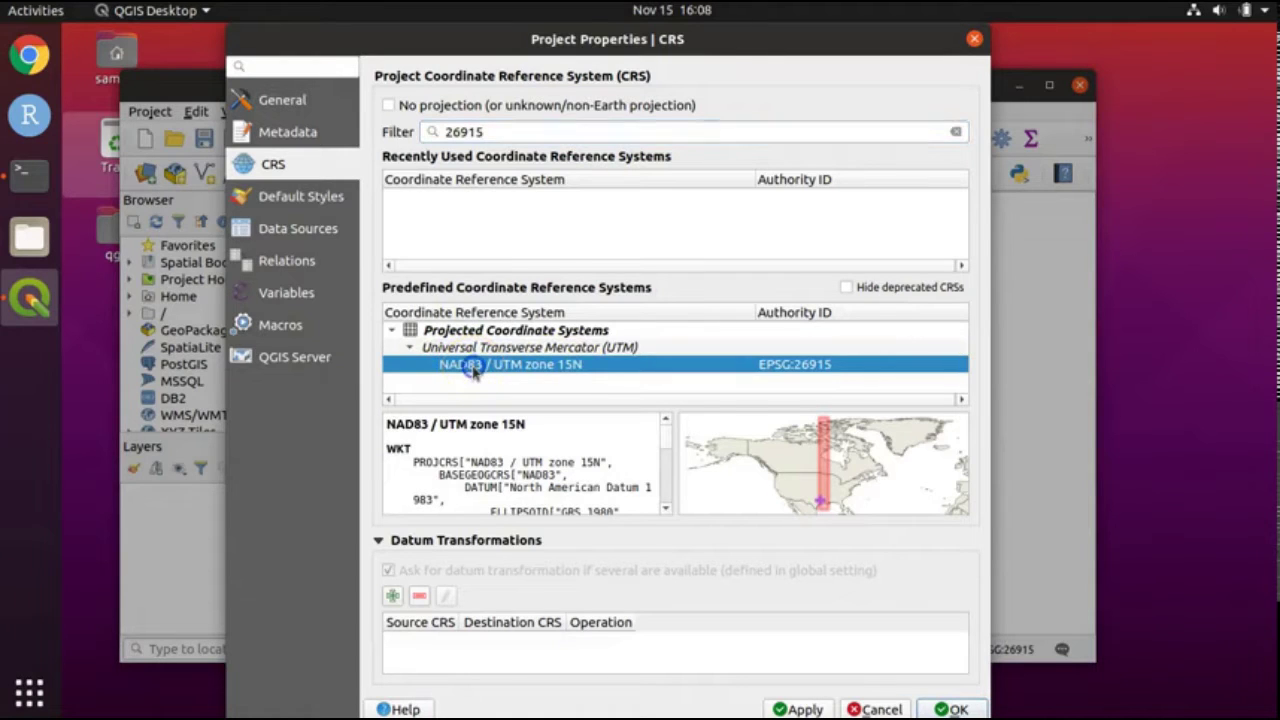
click(681, 415)
click(945, 709)
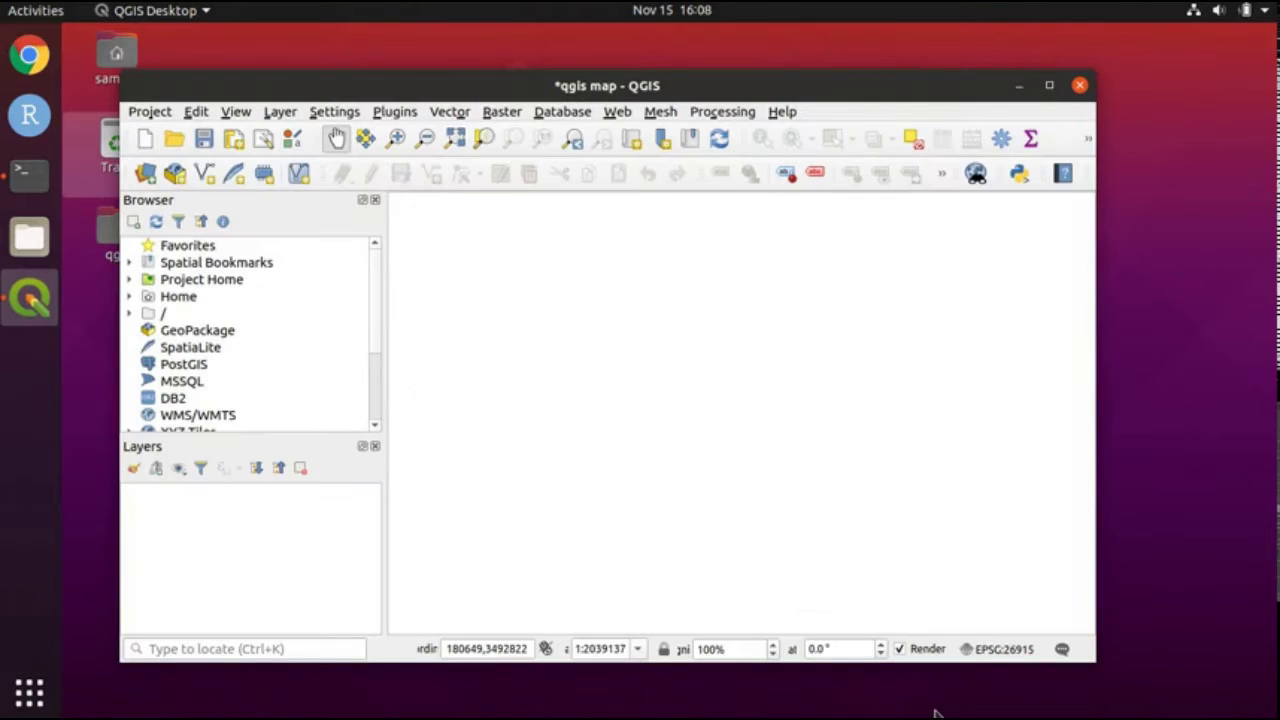
Open Layer > Add Layer > Add Vector Layer to begin loading us highways limited.shp.
click(466, 178)
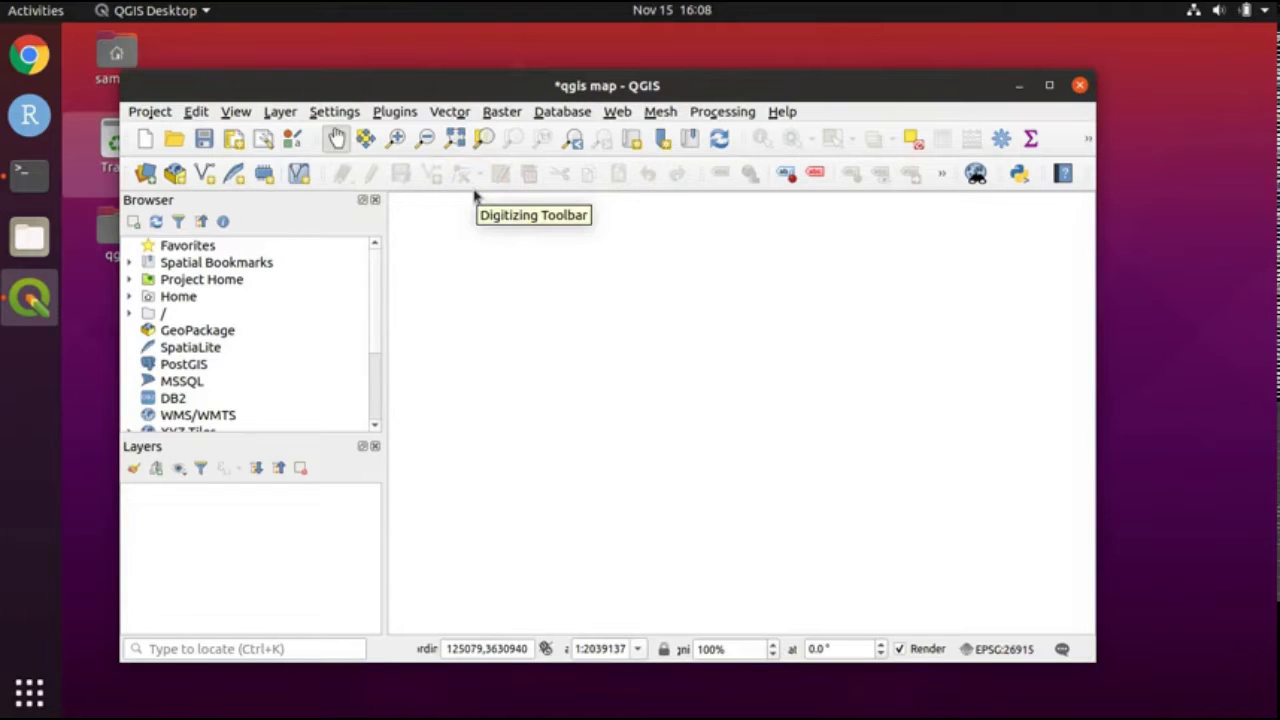
click(376, 178)
click(285, 108)
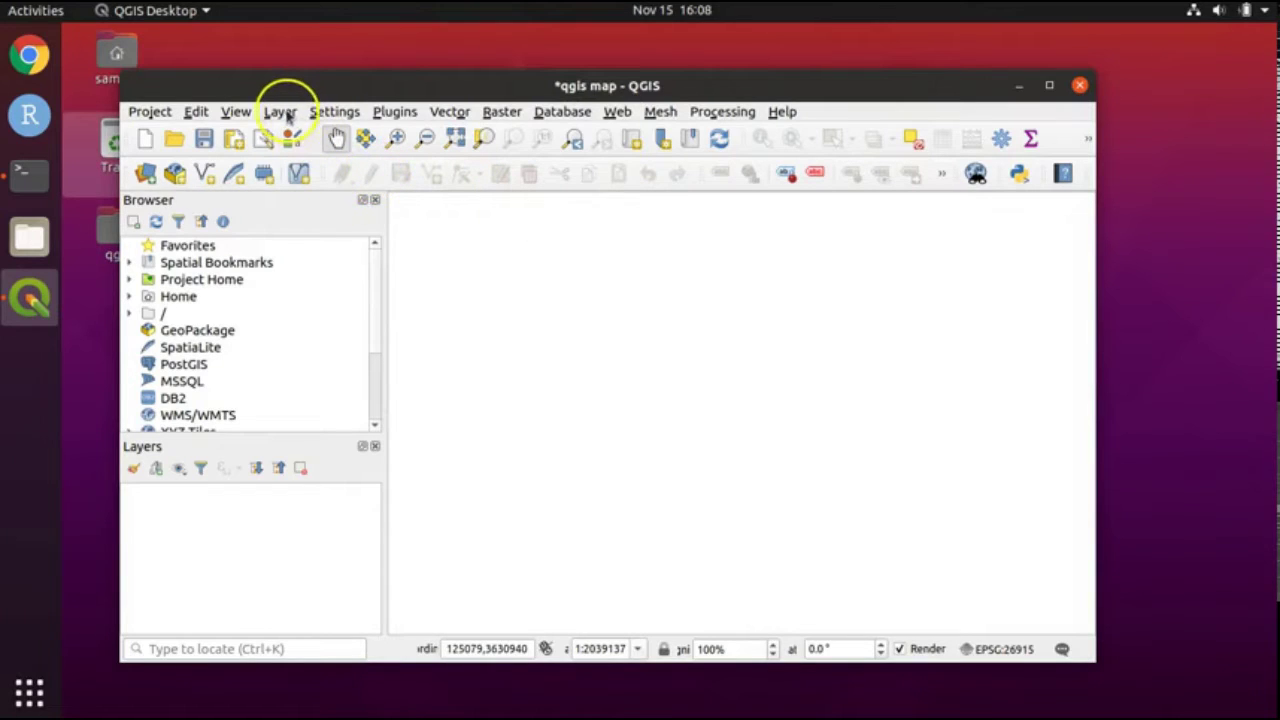
click(284, 113)
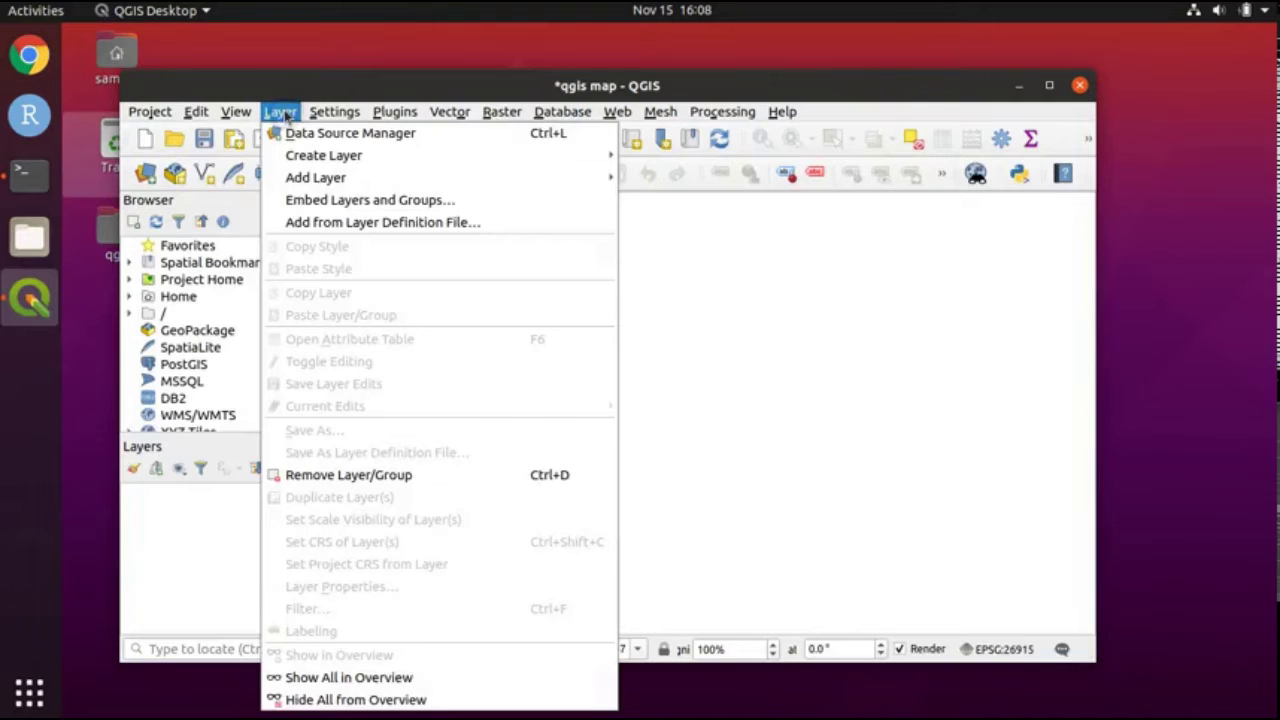
click(302, 177)
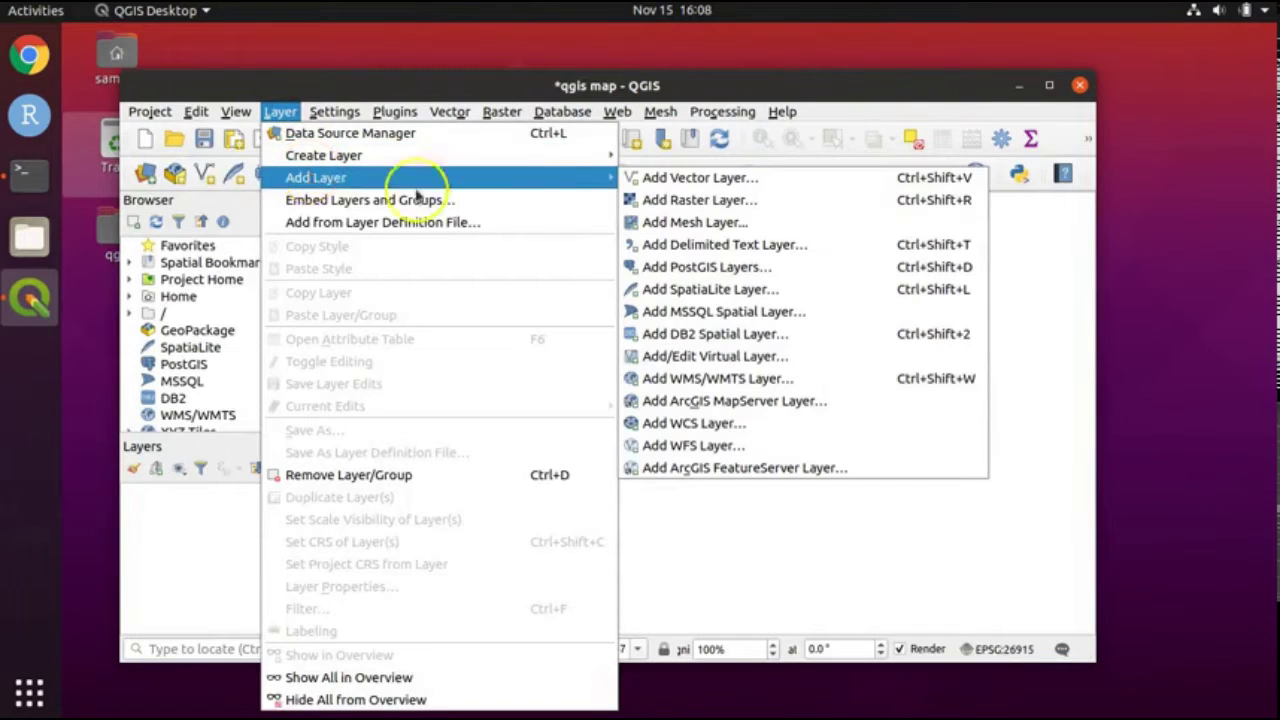
click(670, 178)
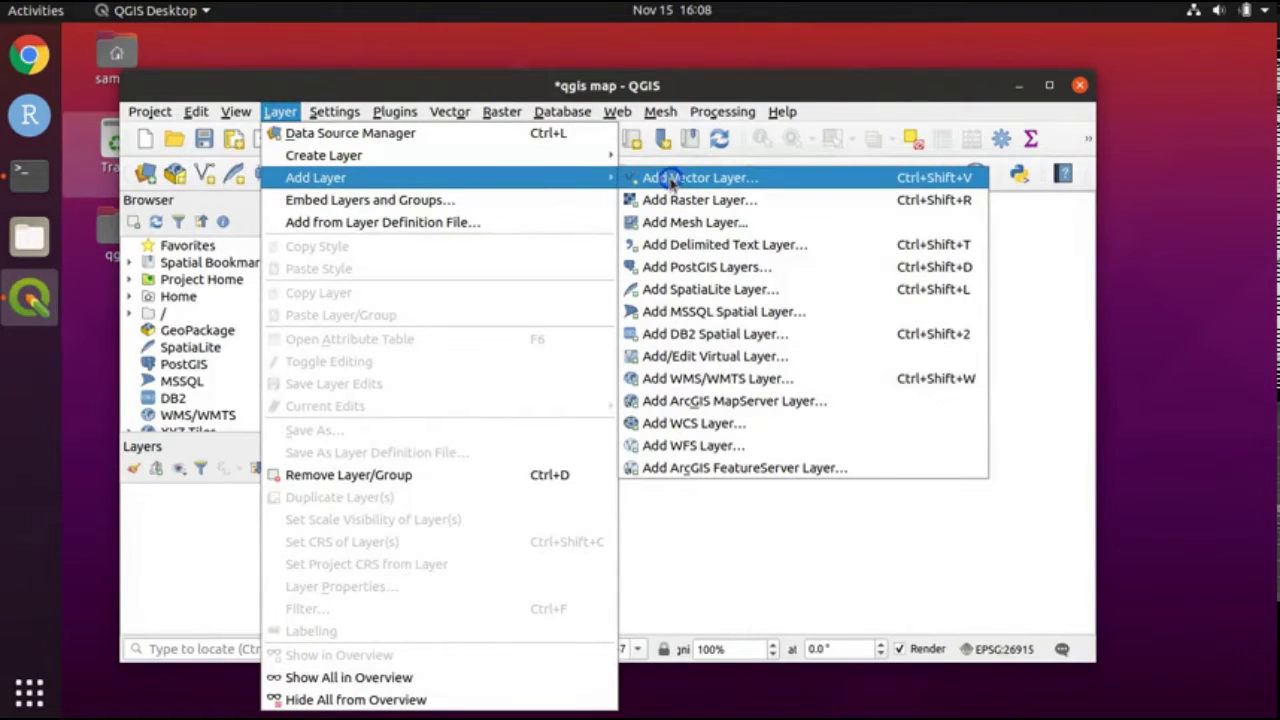
click(670, 178)
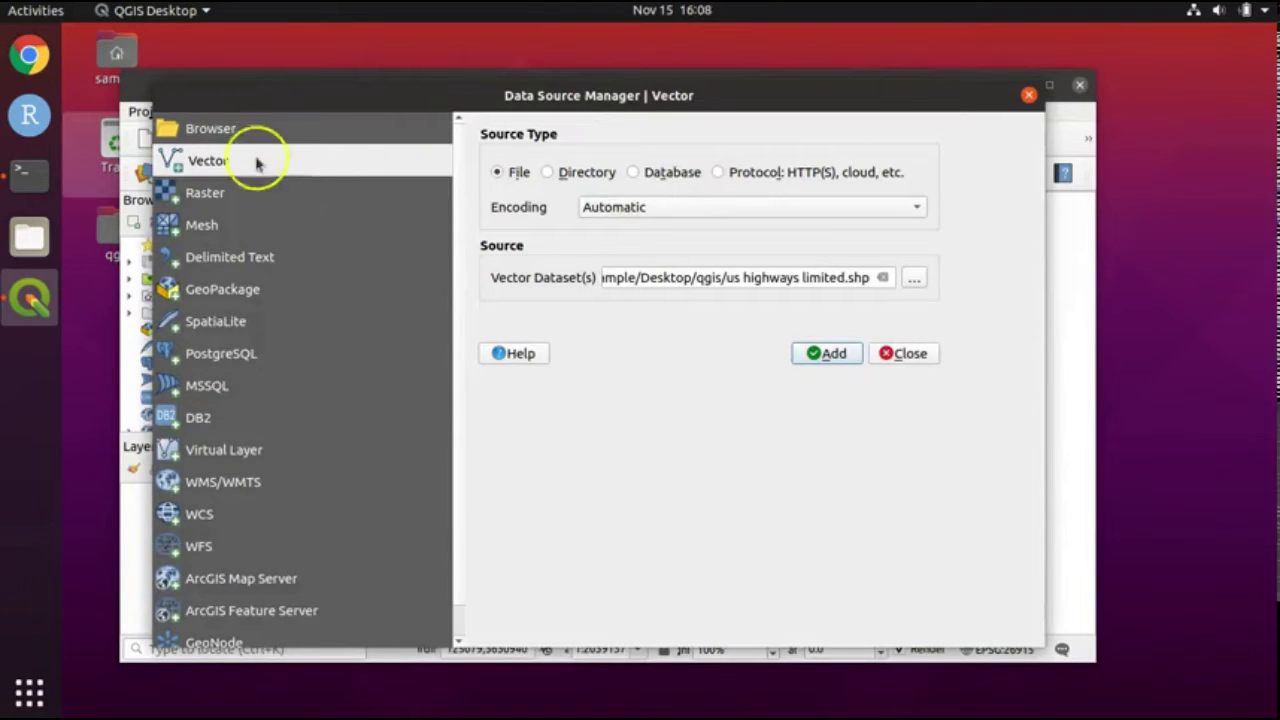
Add 'us highways limited.shp' from the Desktop qgis folder as a vector layer.
click(913, 278)
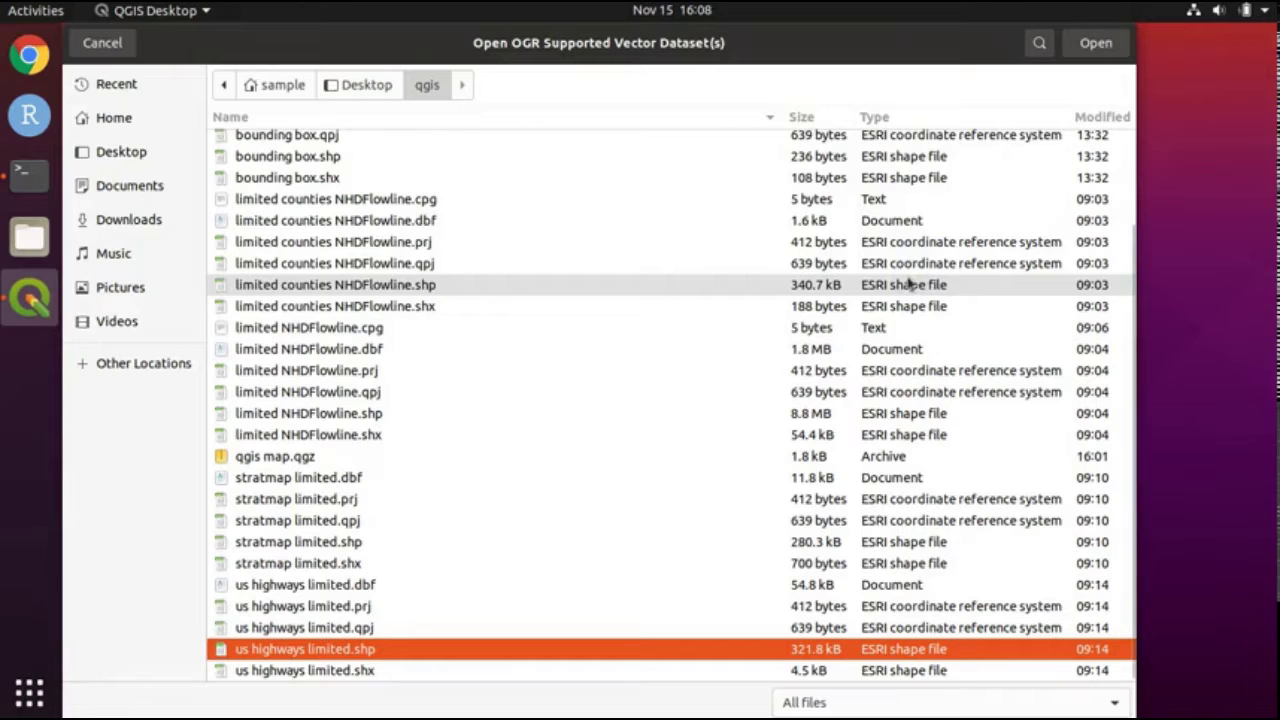
click(152, 151)
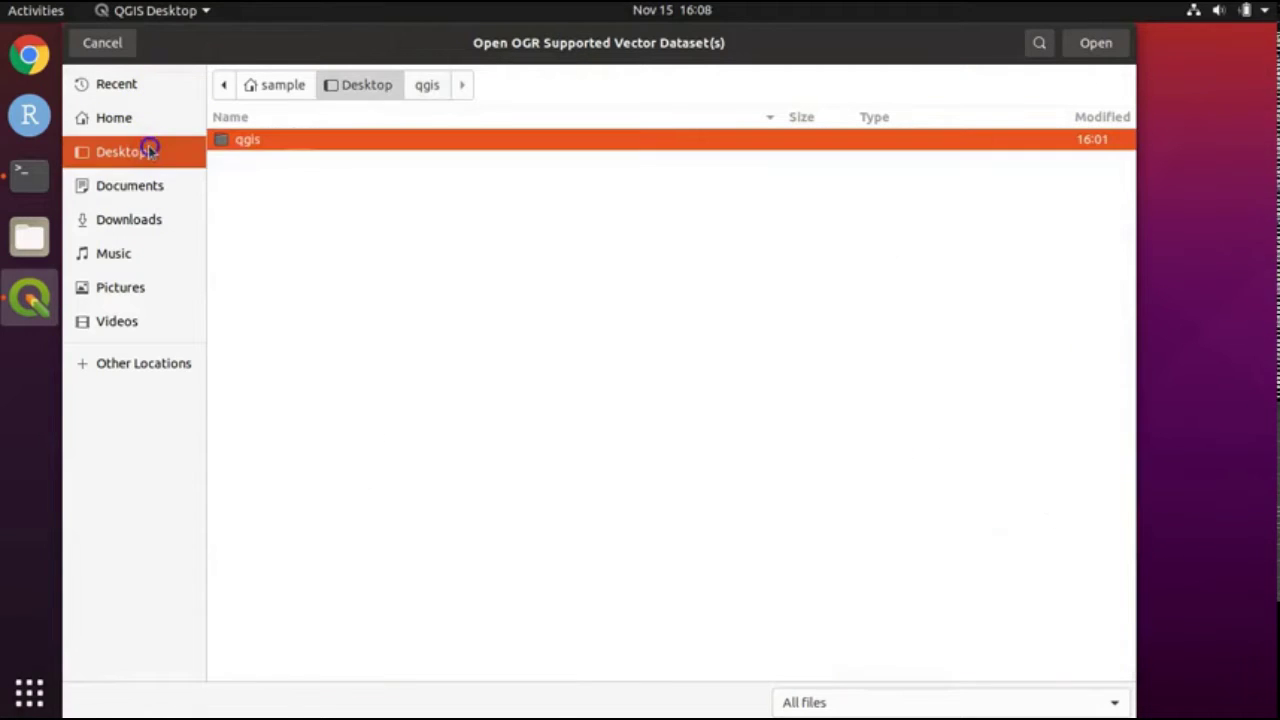
double_click(278, 145)
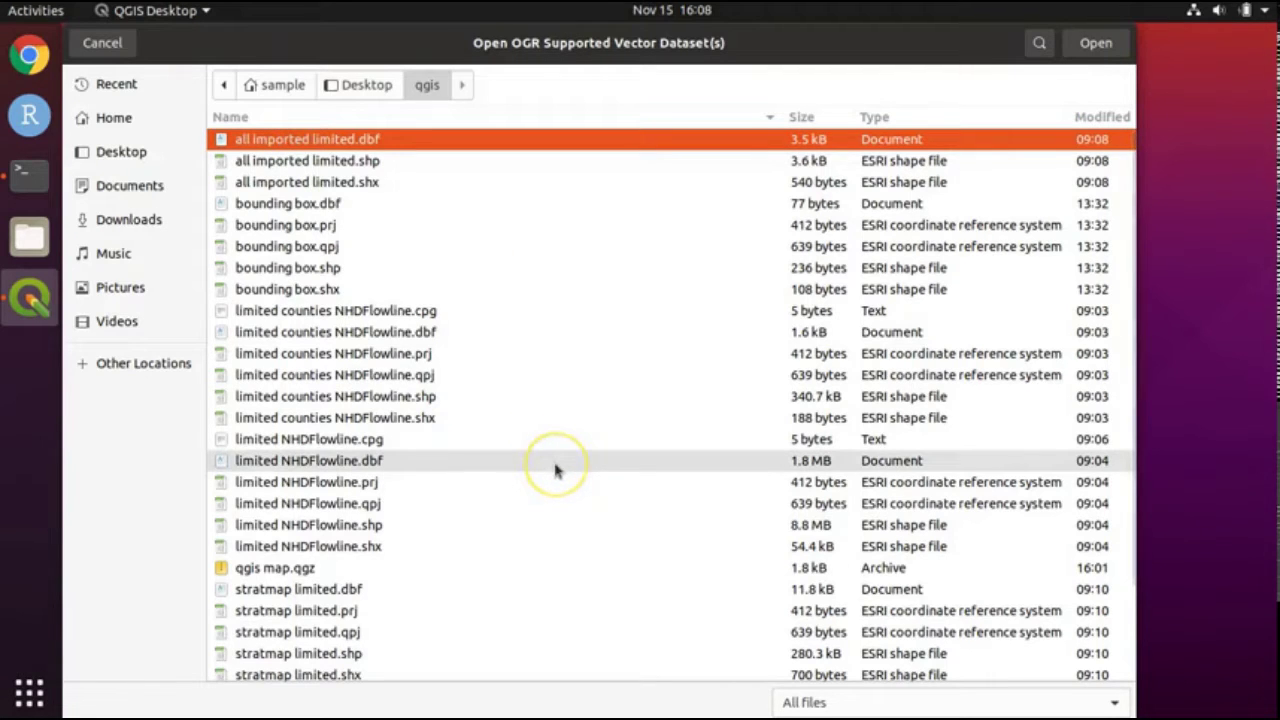
scroll(557, 468, down, 3)
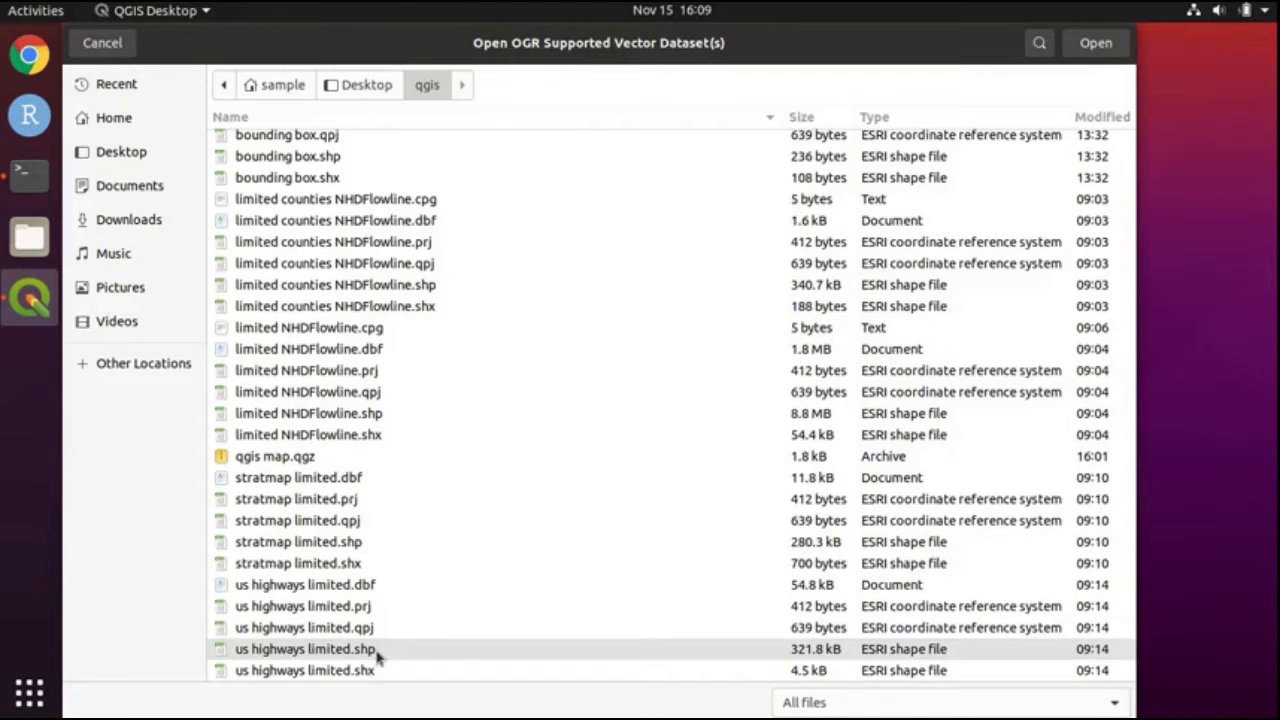
click(378, 652)
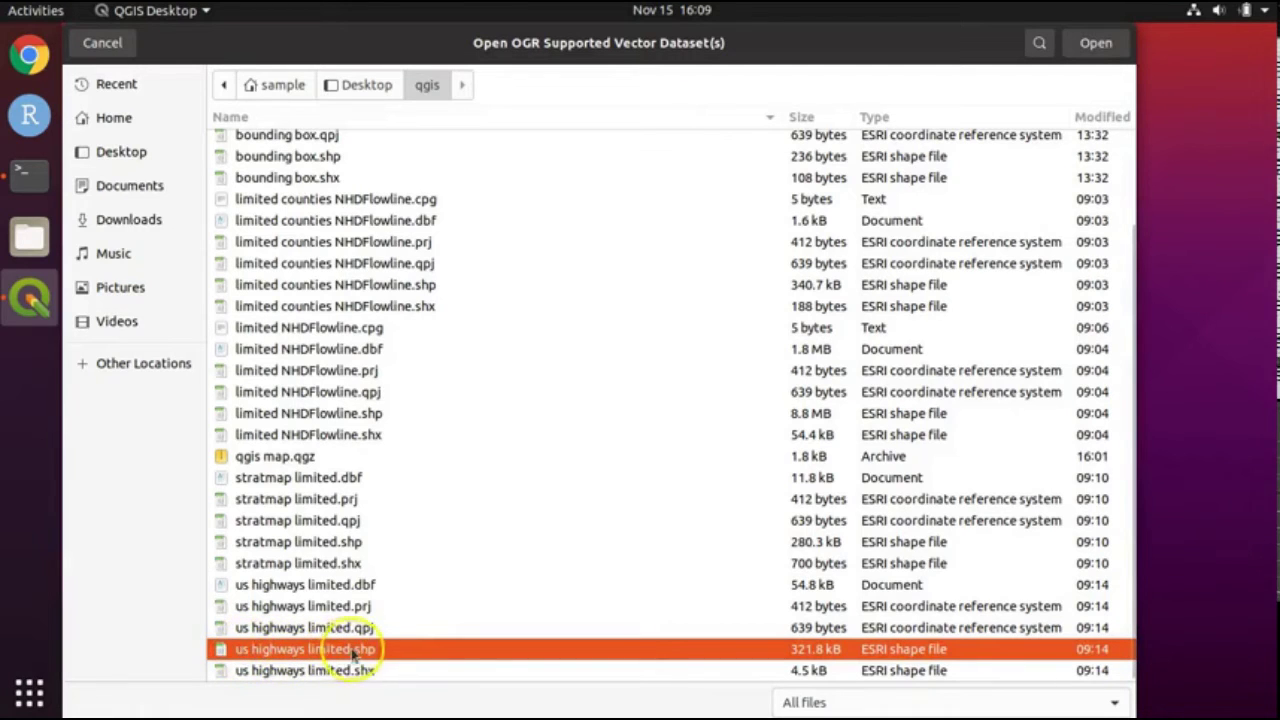
click(1097, 44)
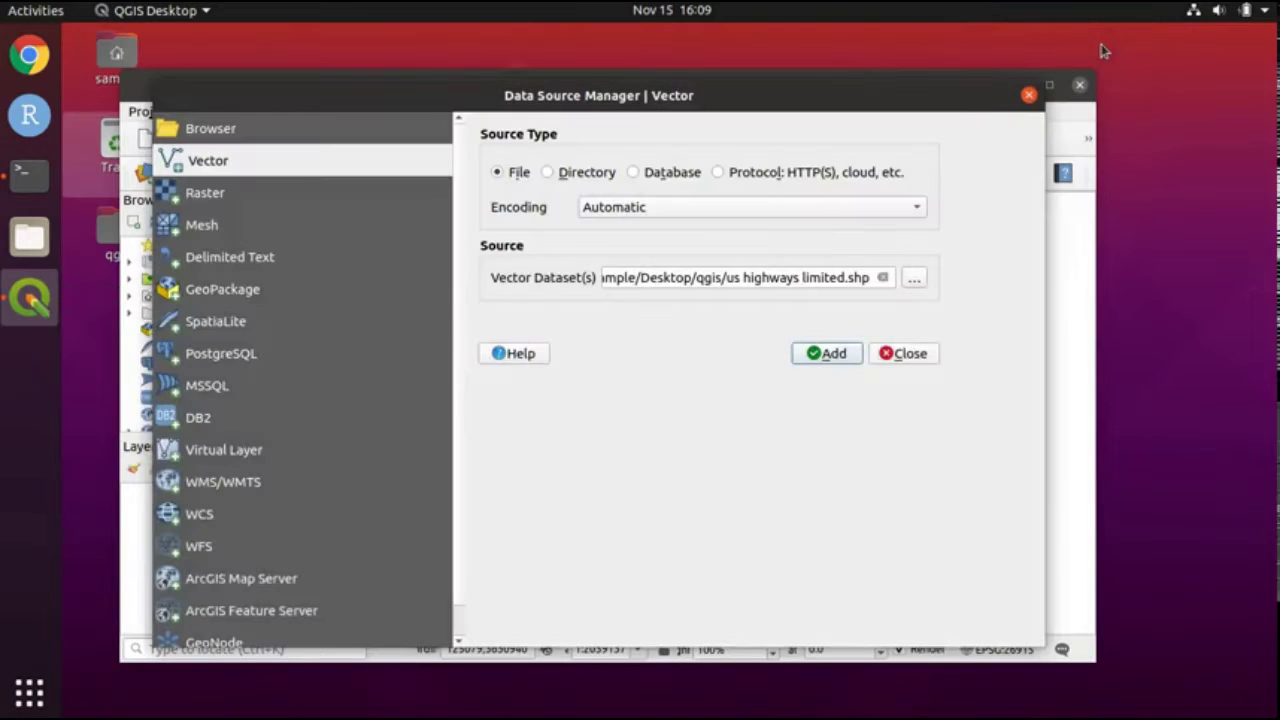
click(822, 356)
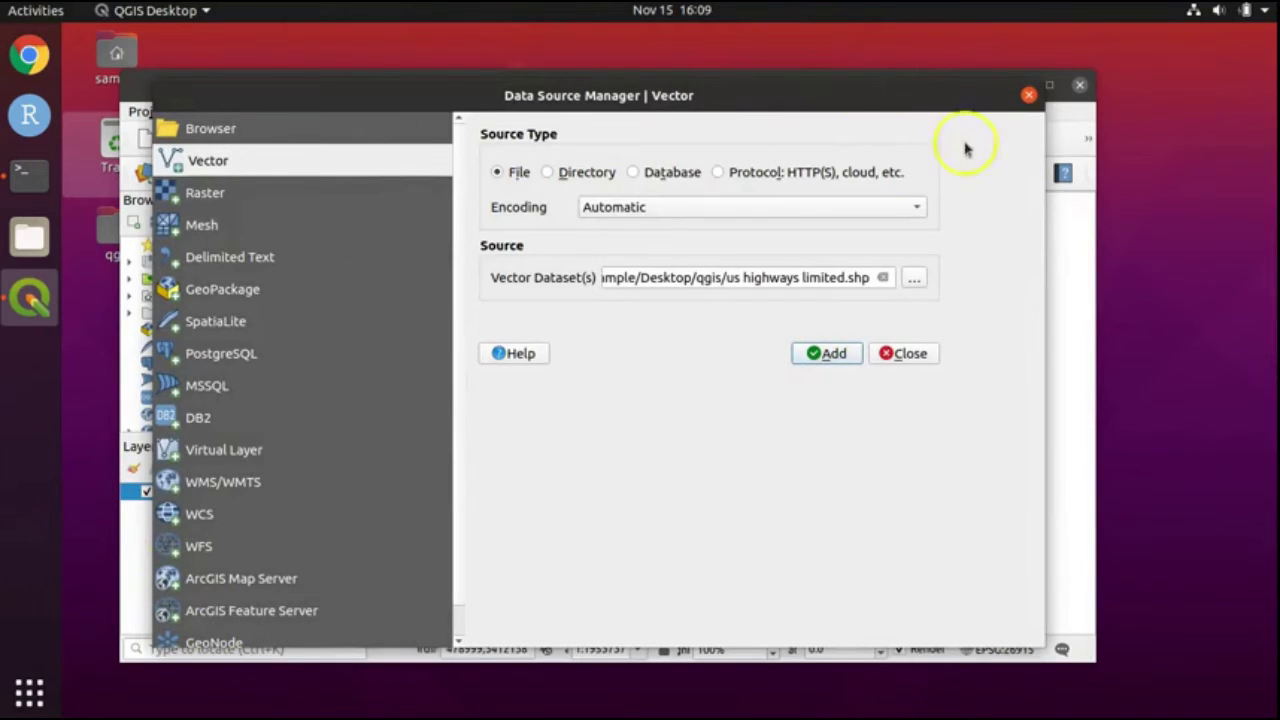
click(1029, 96)
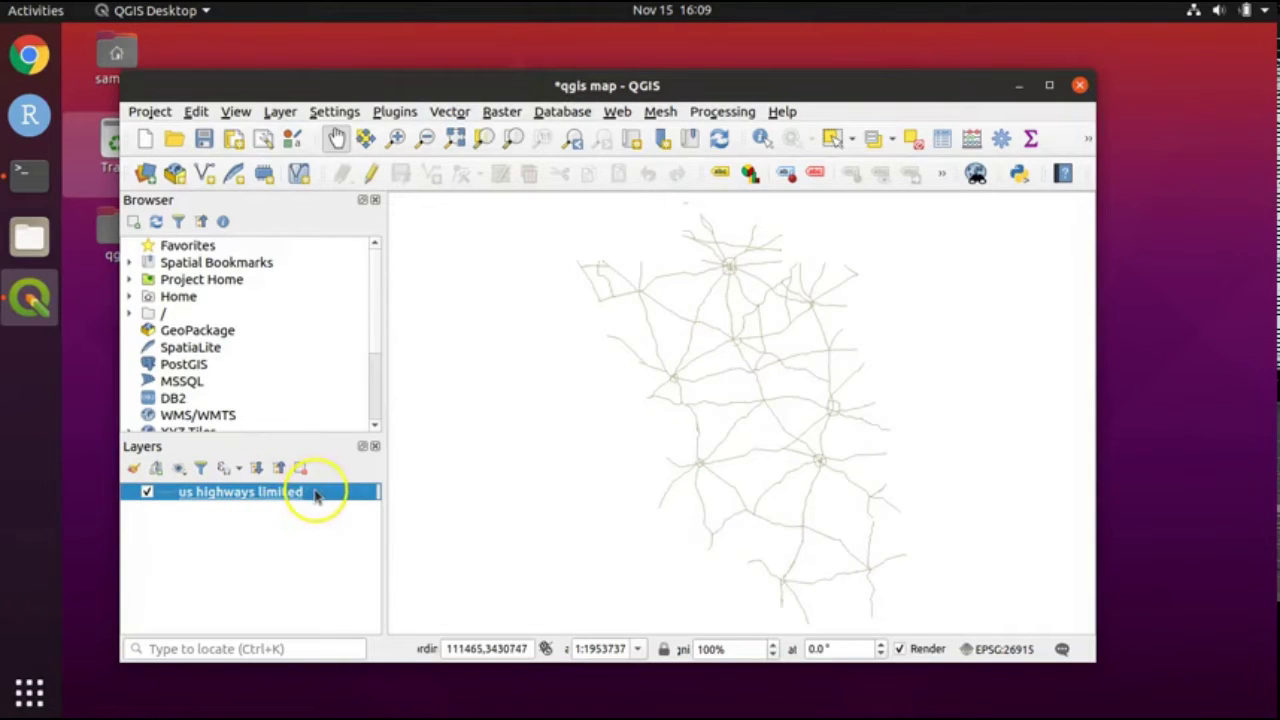
Open the context menu of the 'us highways limited' layer in the Layers panel.
mouse_move(317, 494)
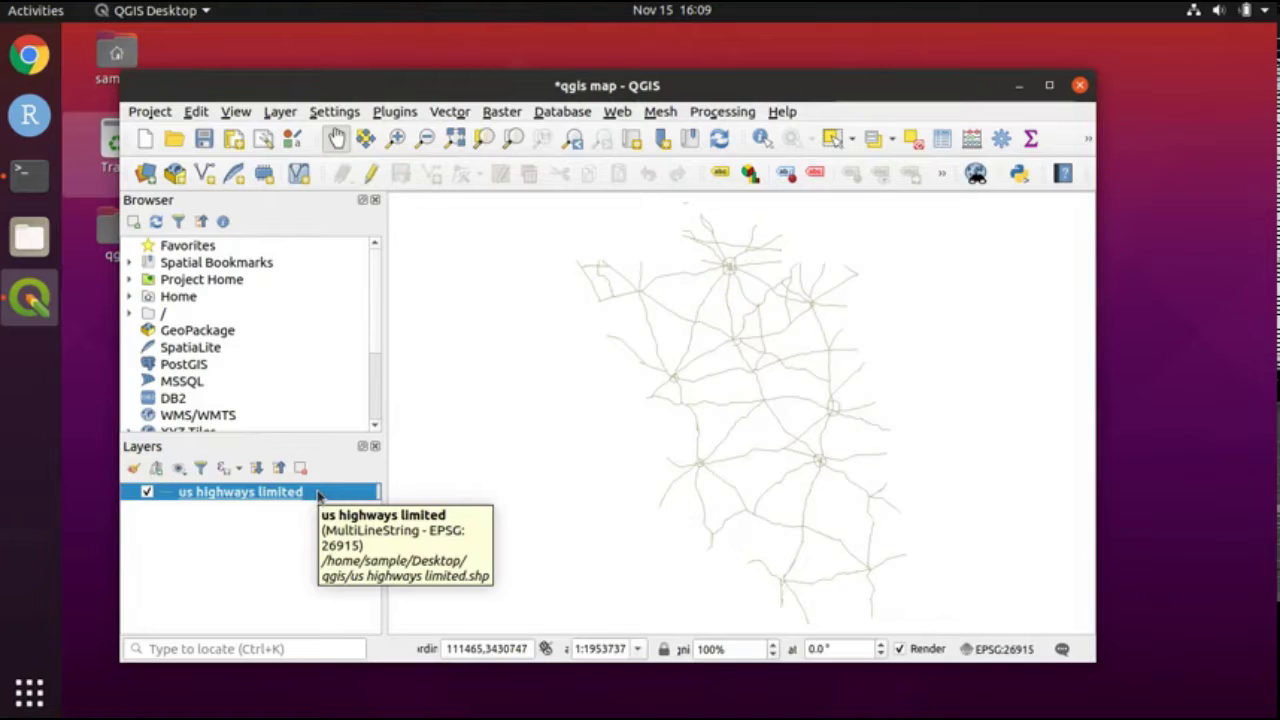
right_click(317, 494)
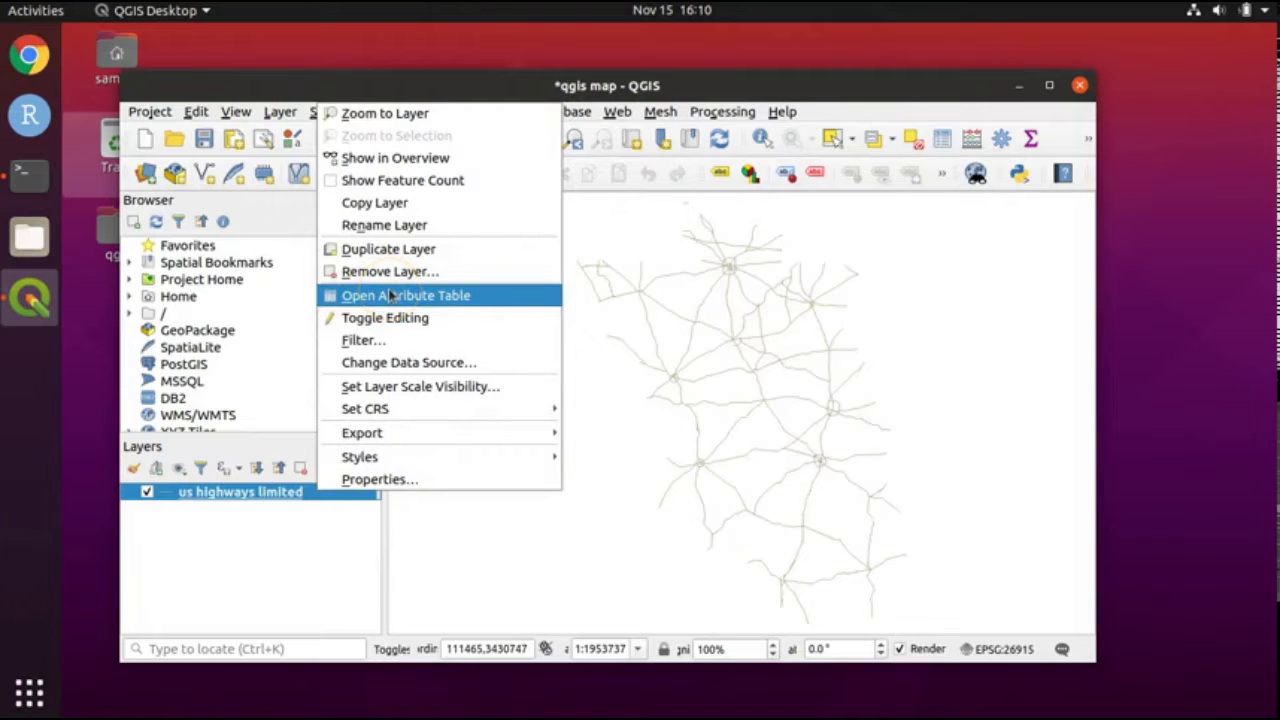
Set the highways simple line colour to pure red (R 255, G 0, B 0).
click(388, 480)
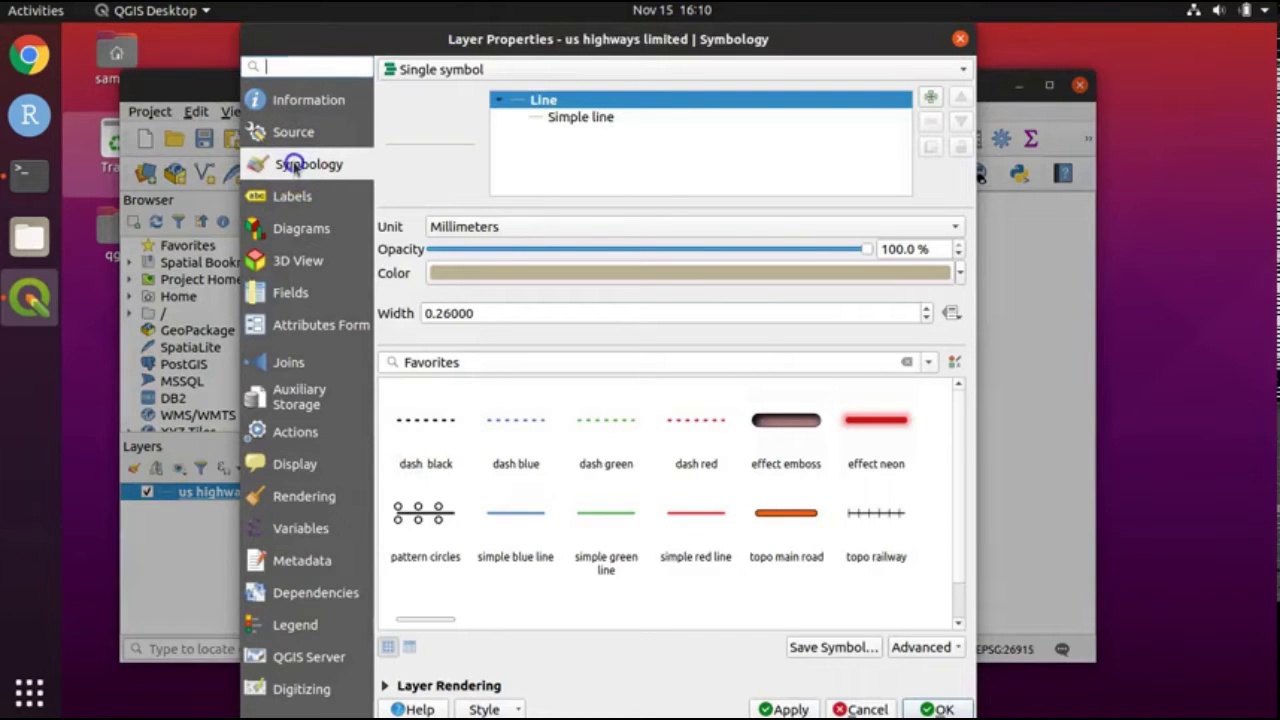
click(588, 119)
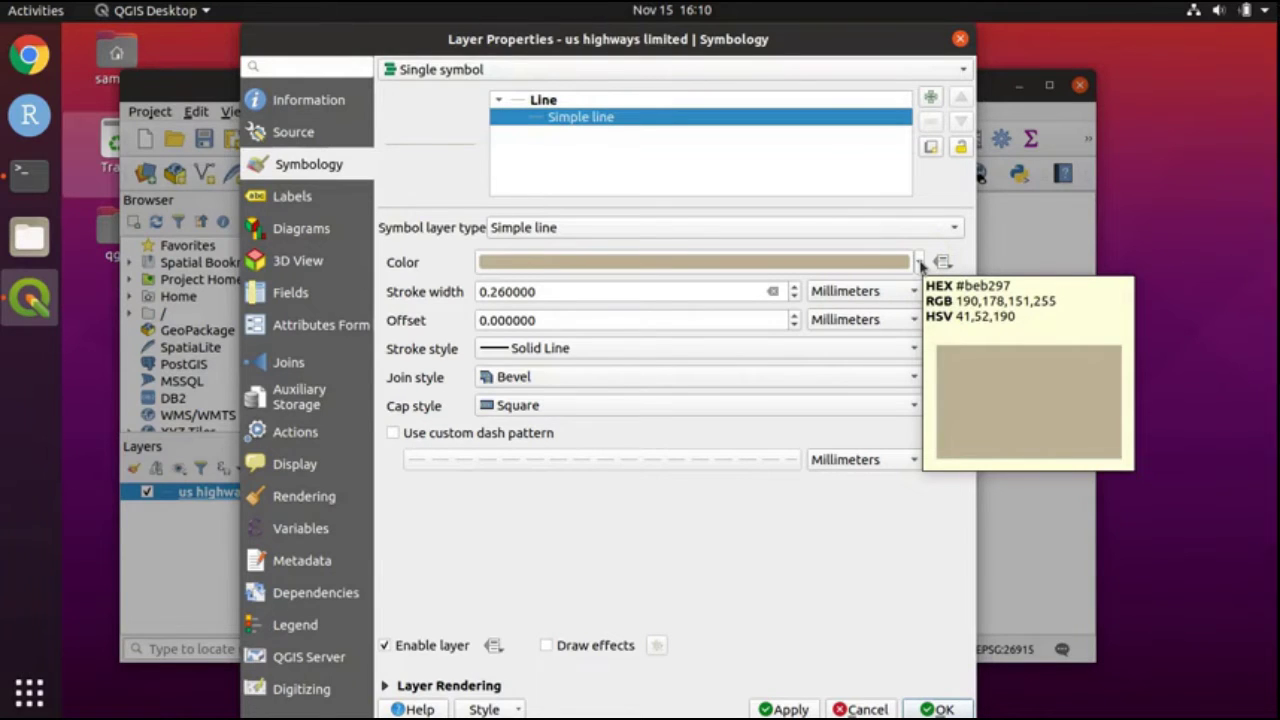
click(920, 262)
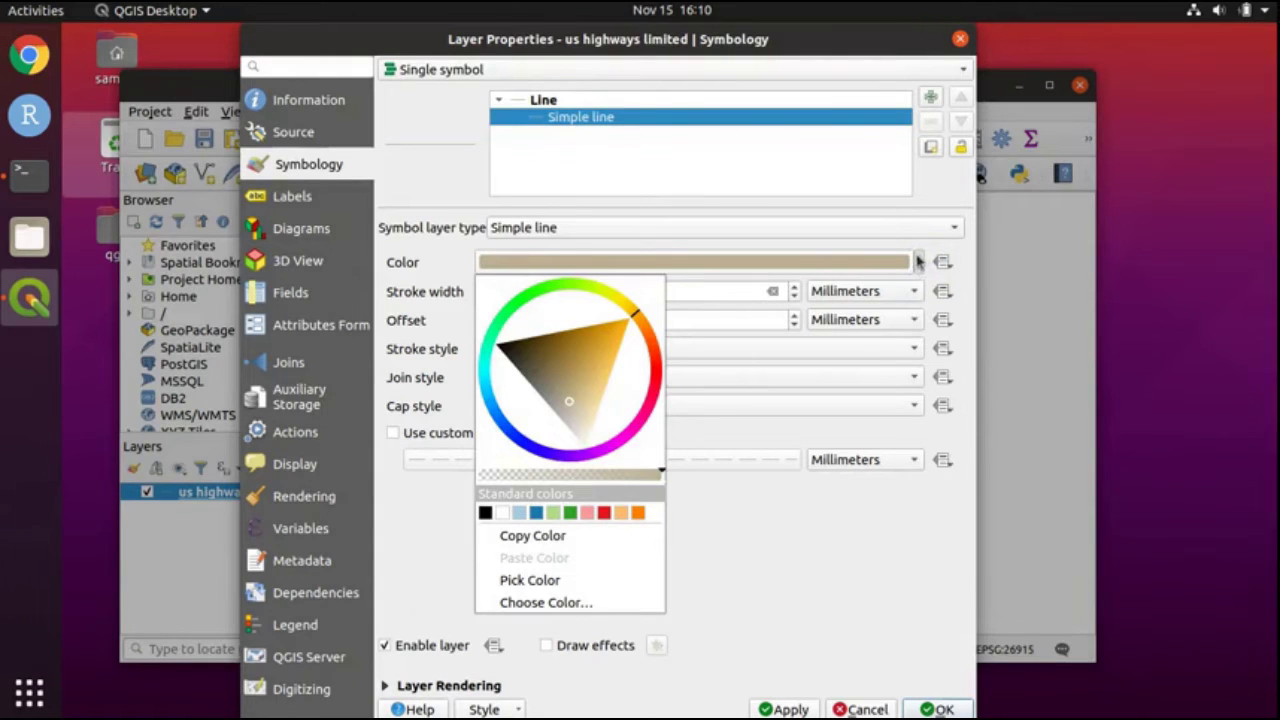
click(557, 605)
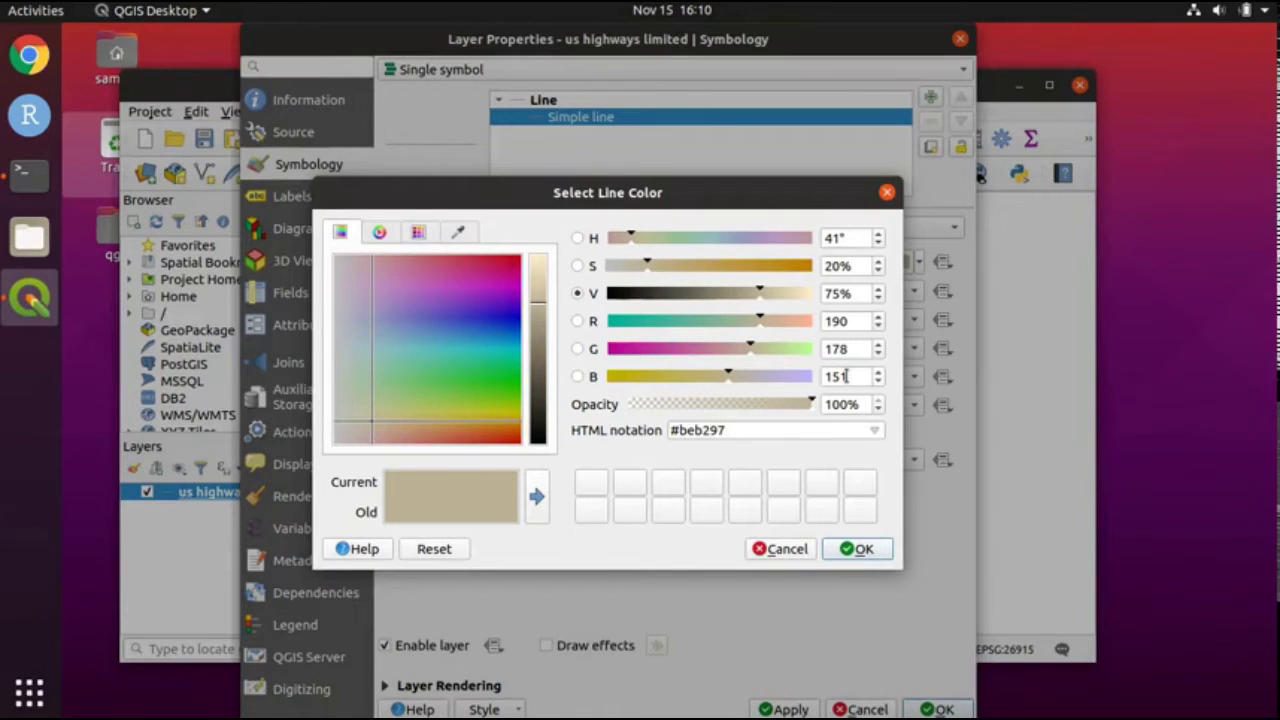
double_click(857, 320)
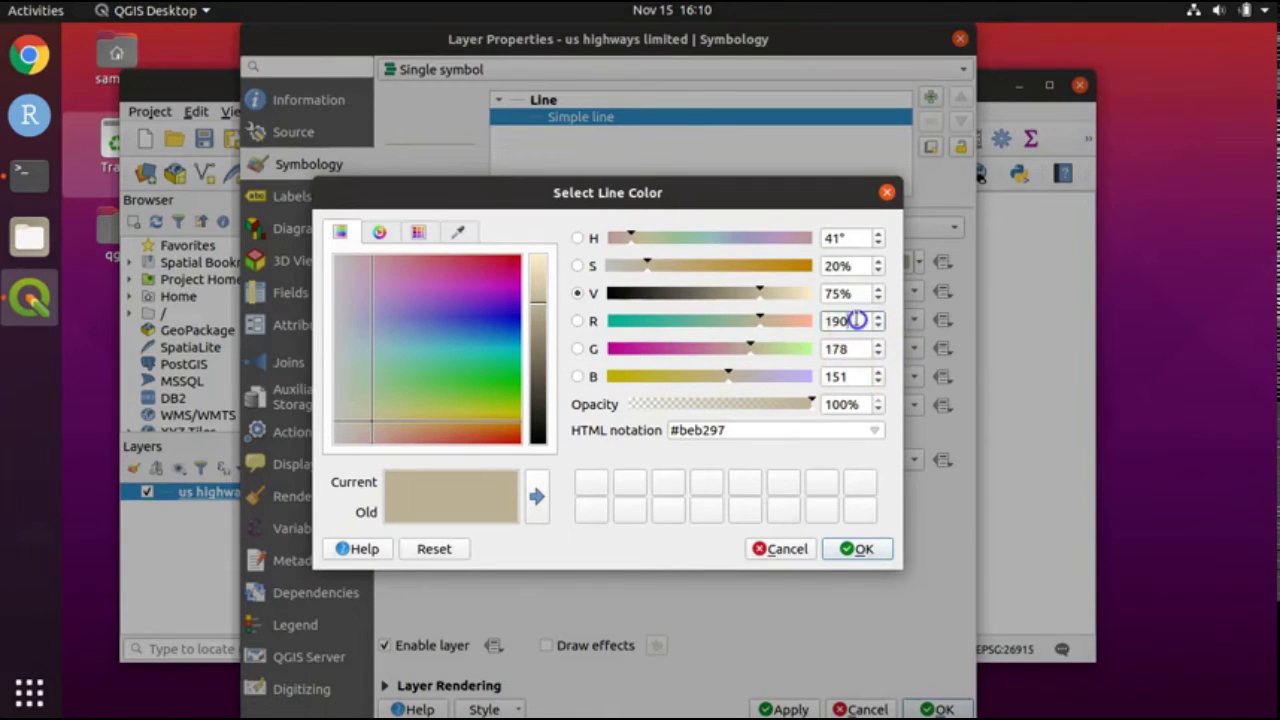
text(255)
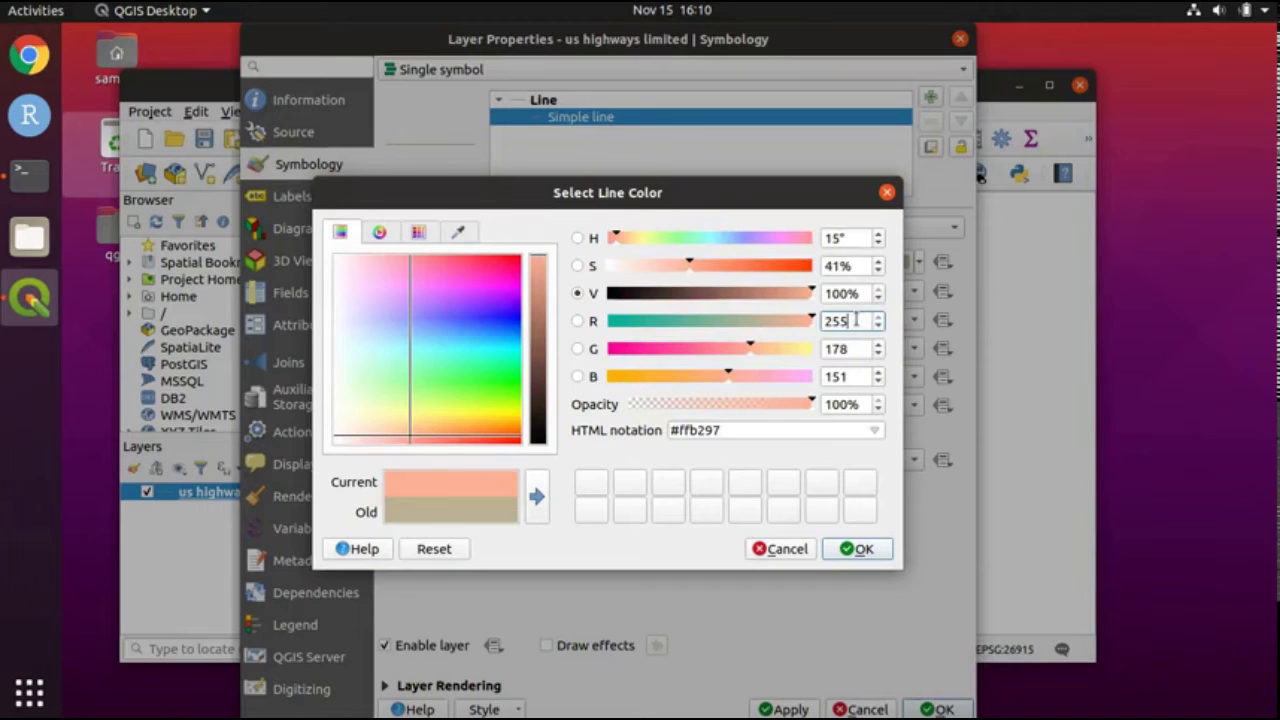
double_click(850, 347)
text(0)
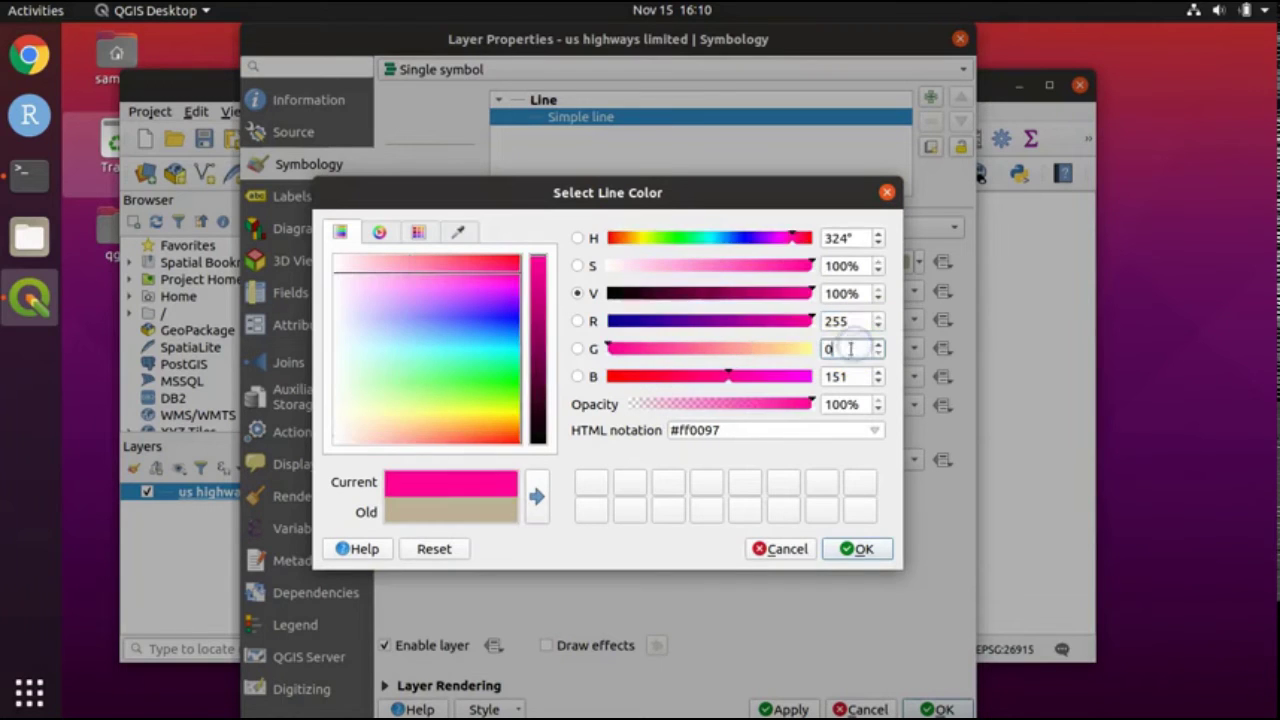
double_click(845, 376)
text(0)
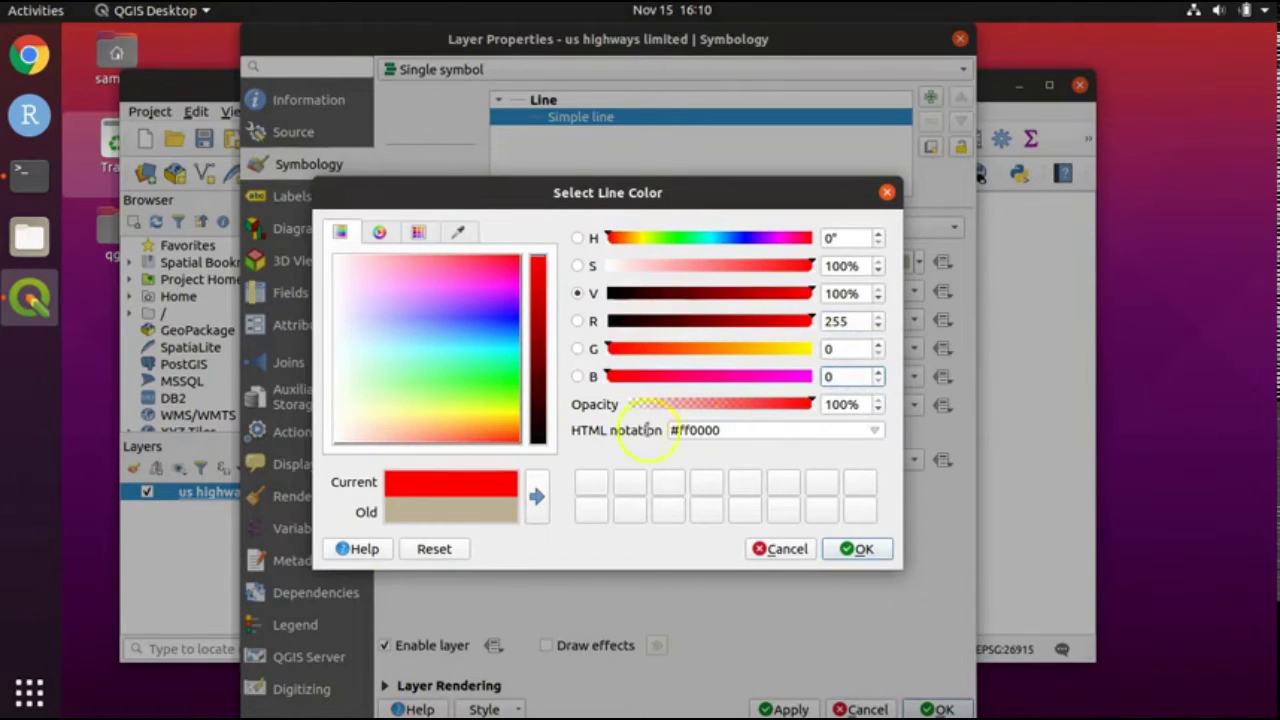
click(847, 549)
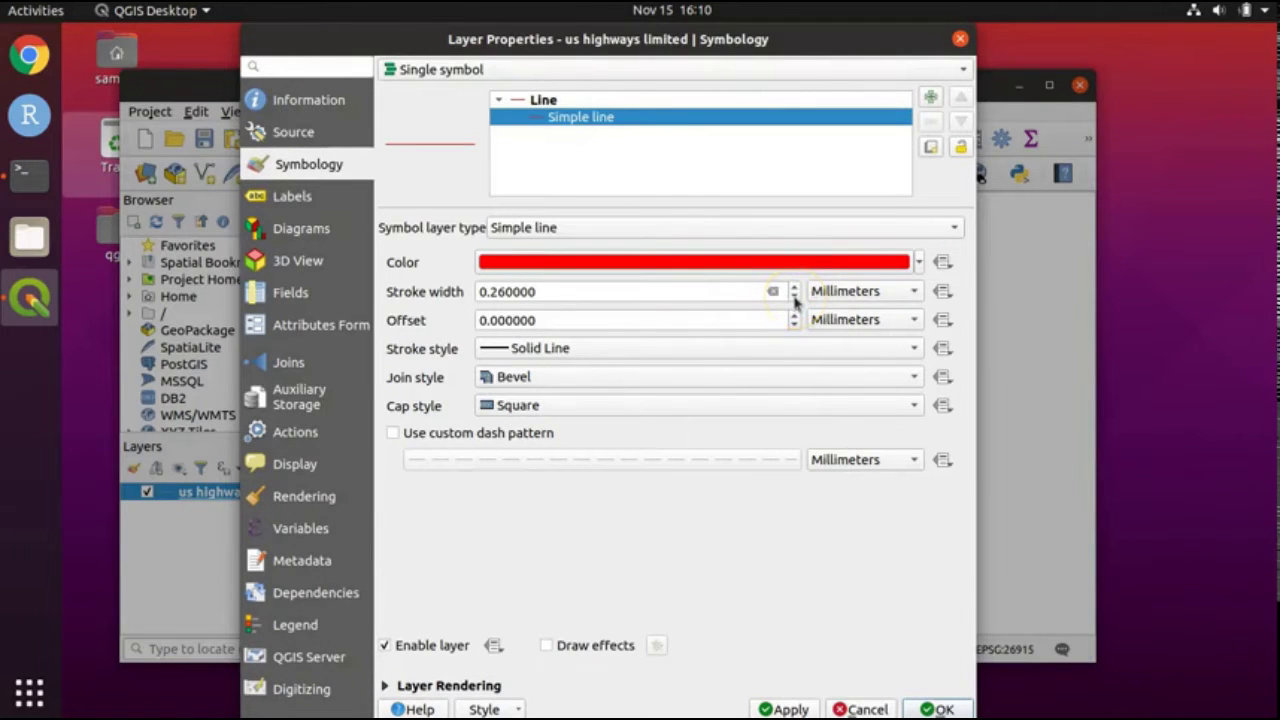
Set the highway line stroke width to 1 mm and apply the style.
drag(671, 289, 458, 287)
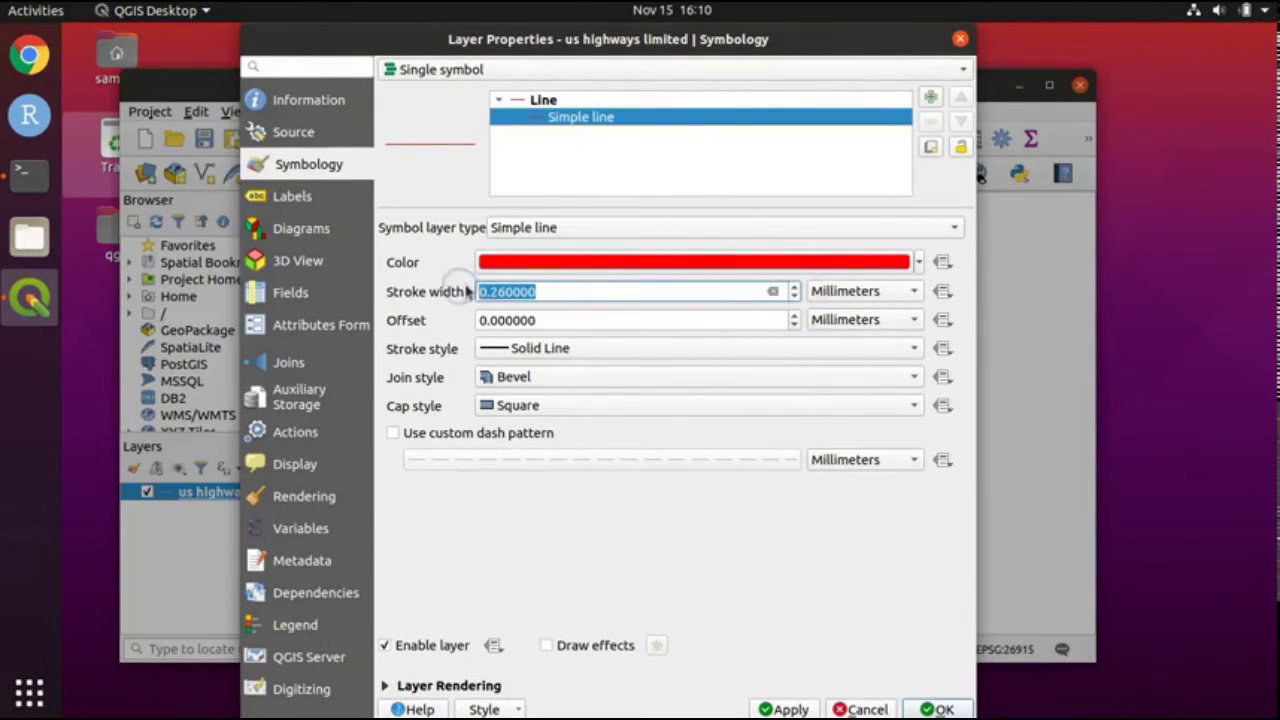
text(1)
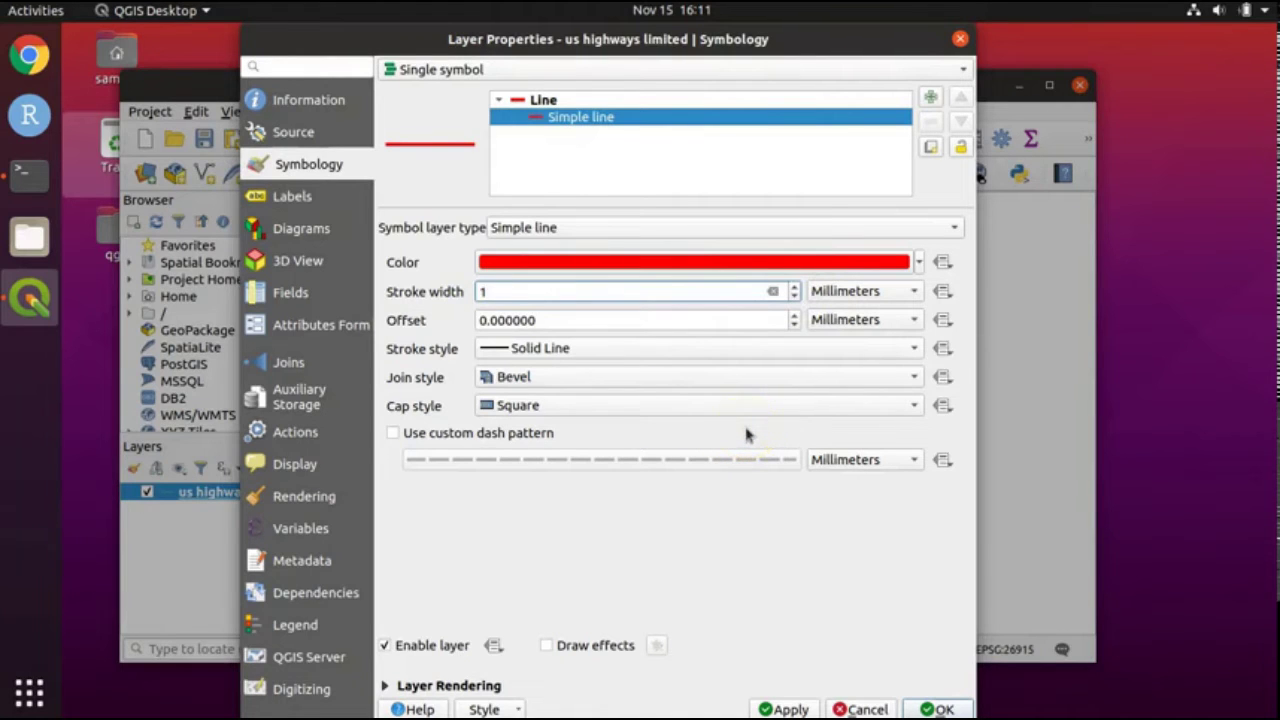
click(944, 709)
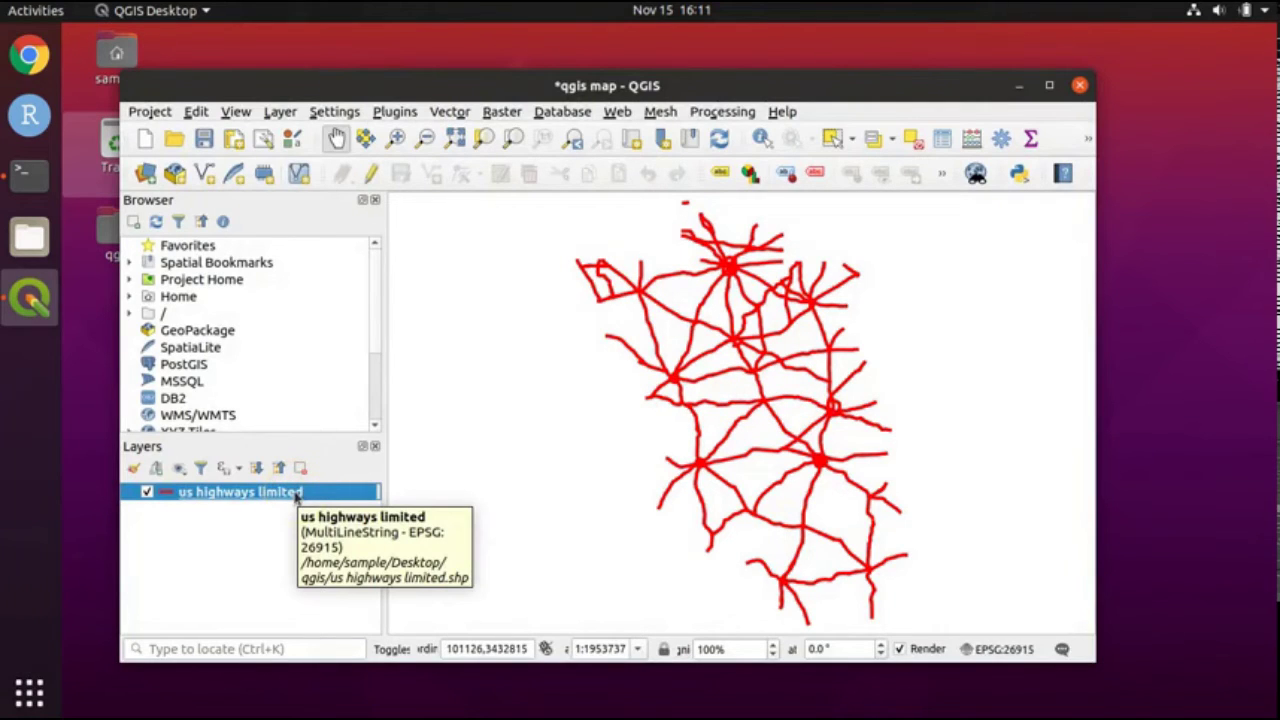
Turn on single labels for the highways layer using the NAME field.
right_click(296, 497)
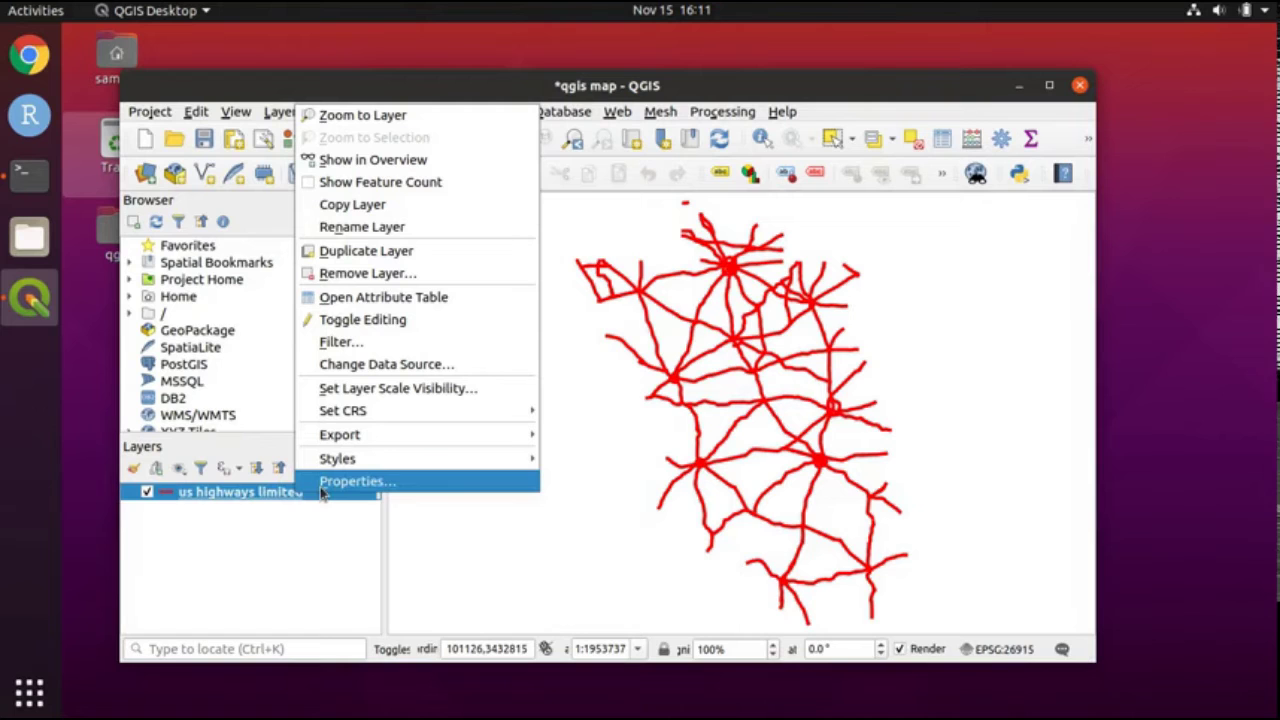
click(321, 487)
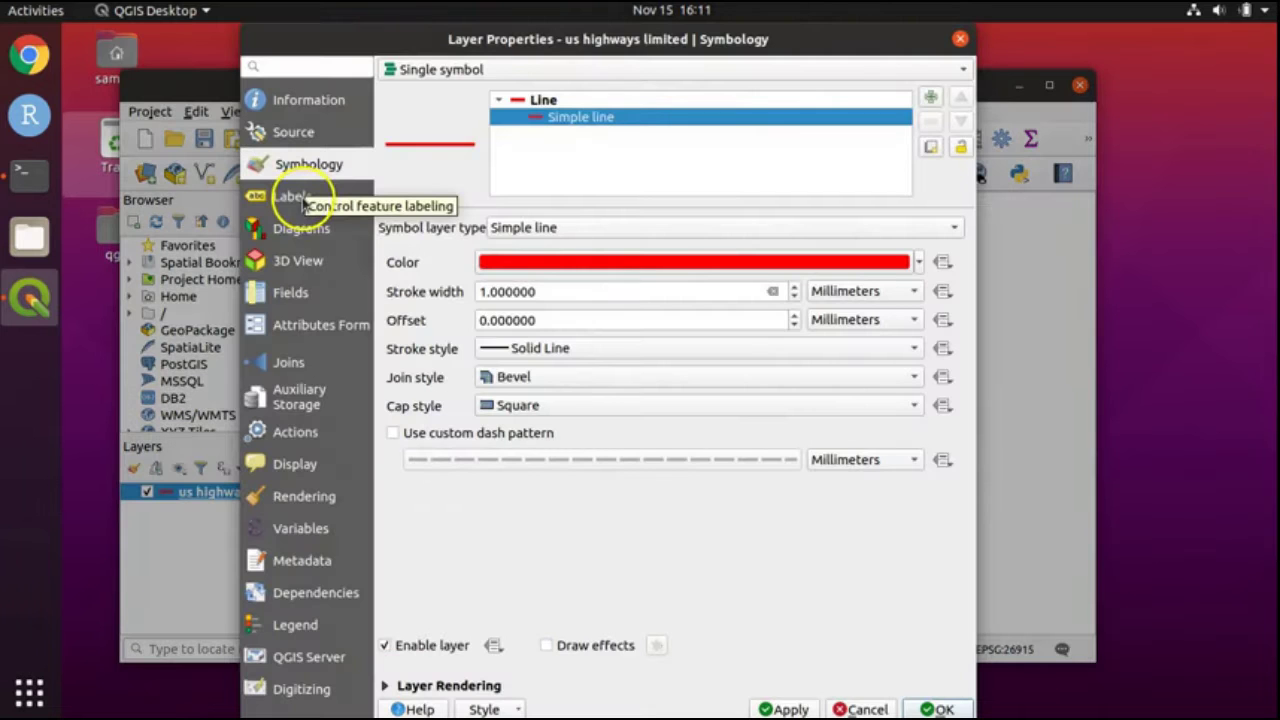
click(295, 196)
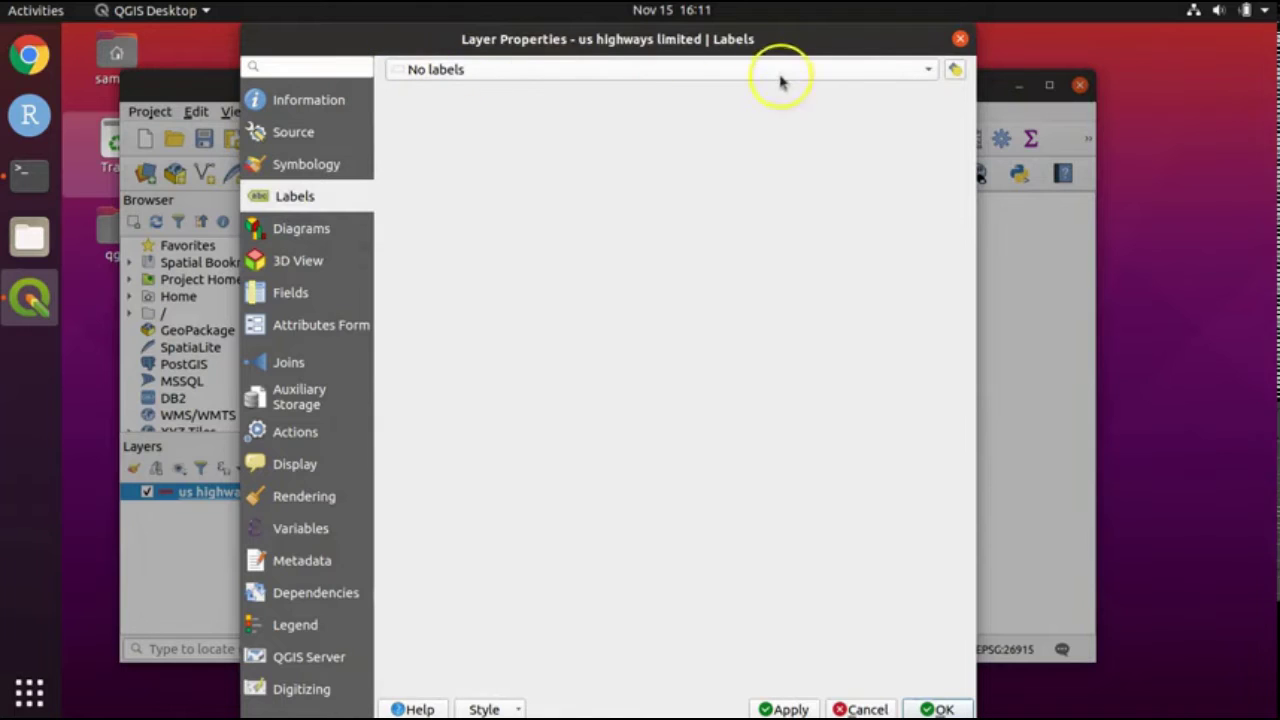
click(929, 70)
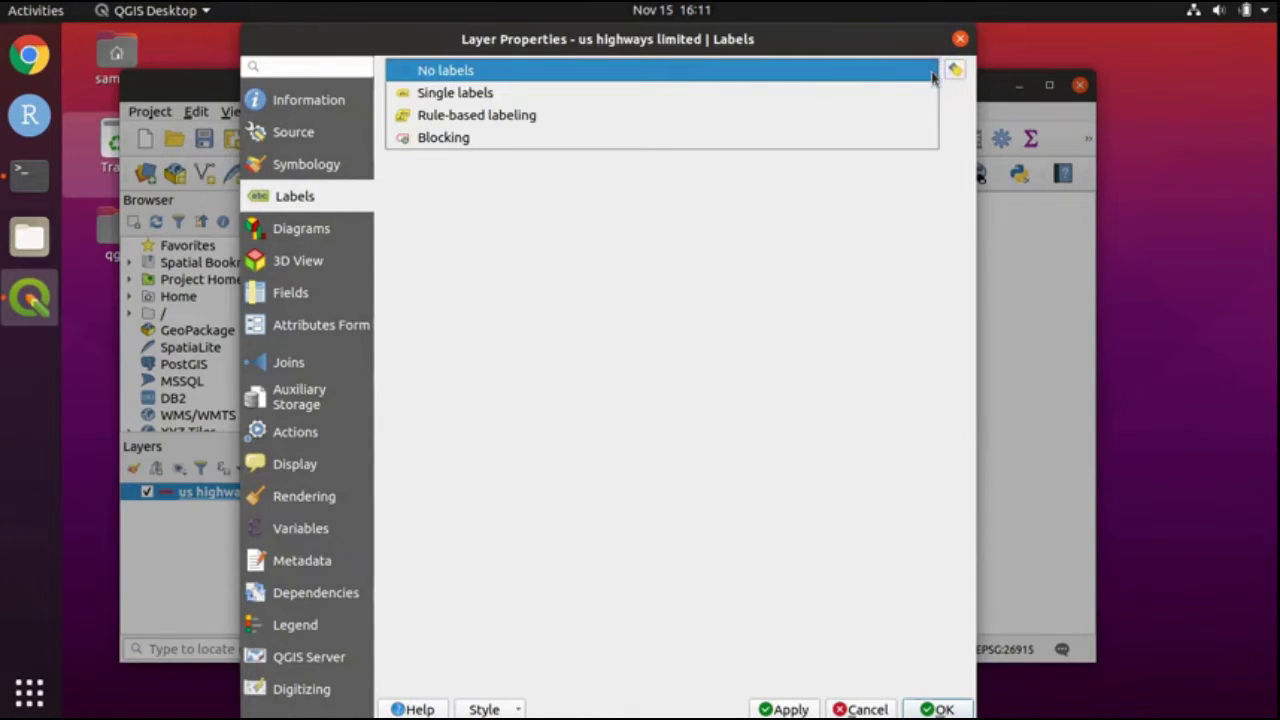
click(663, 96)
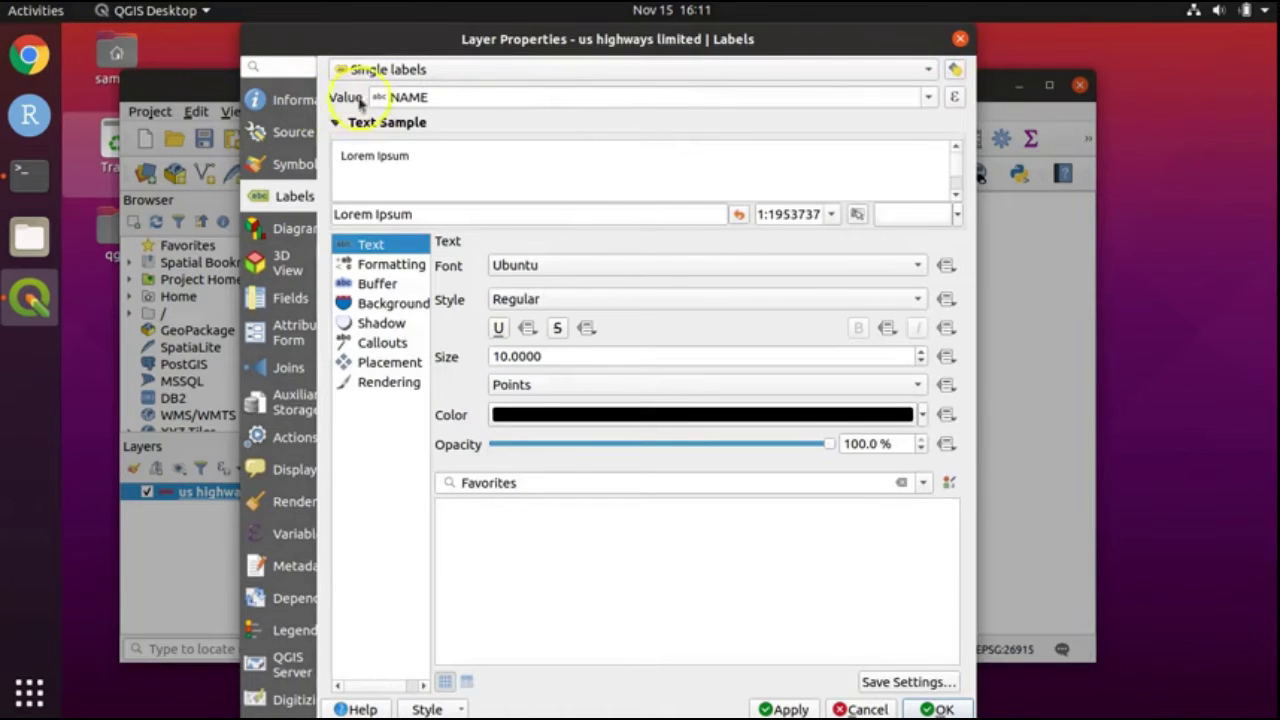
click(930, 100)
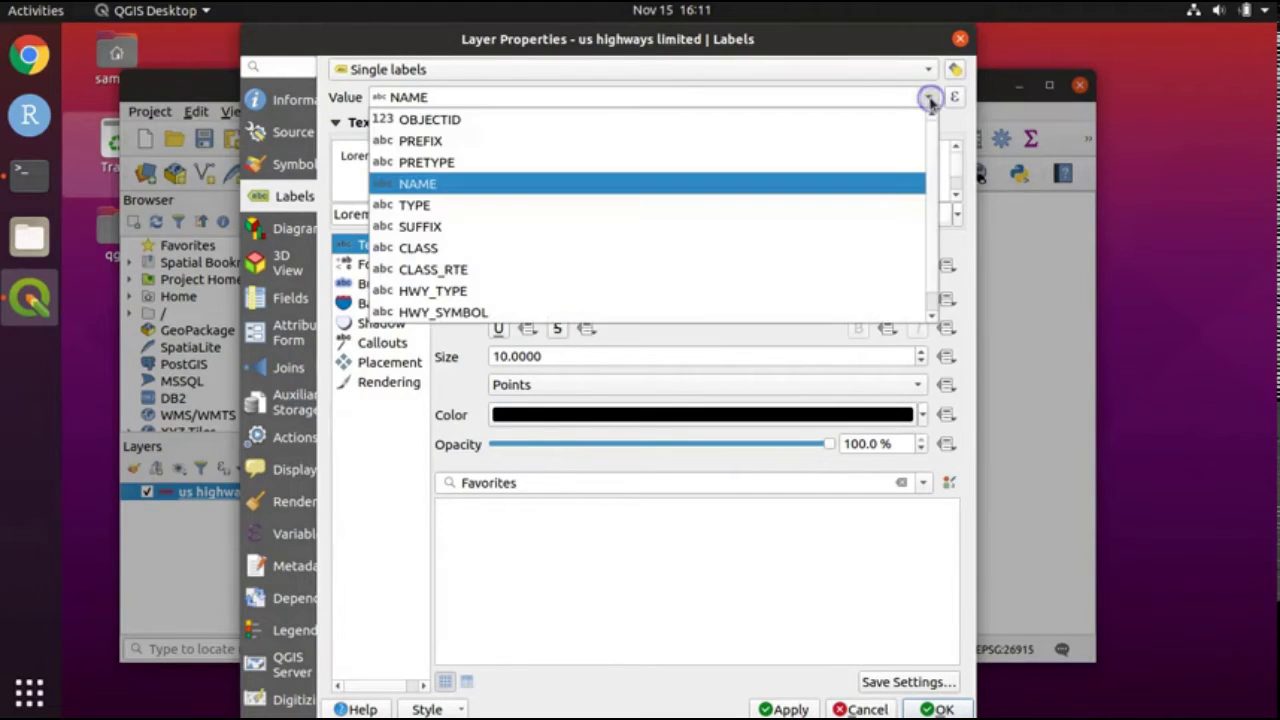
click(632, 163)
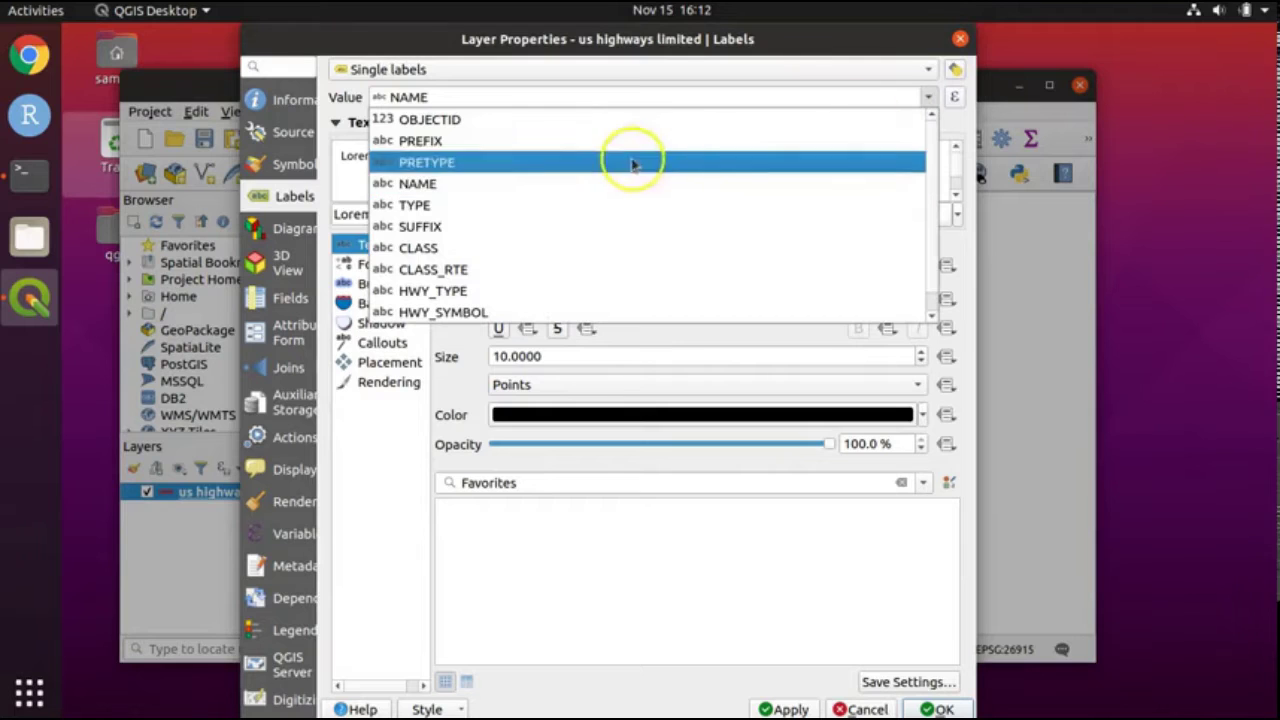
click(553, 183)
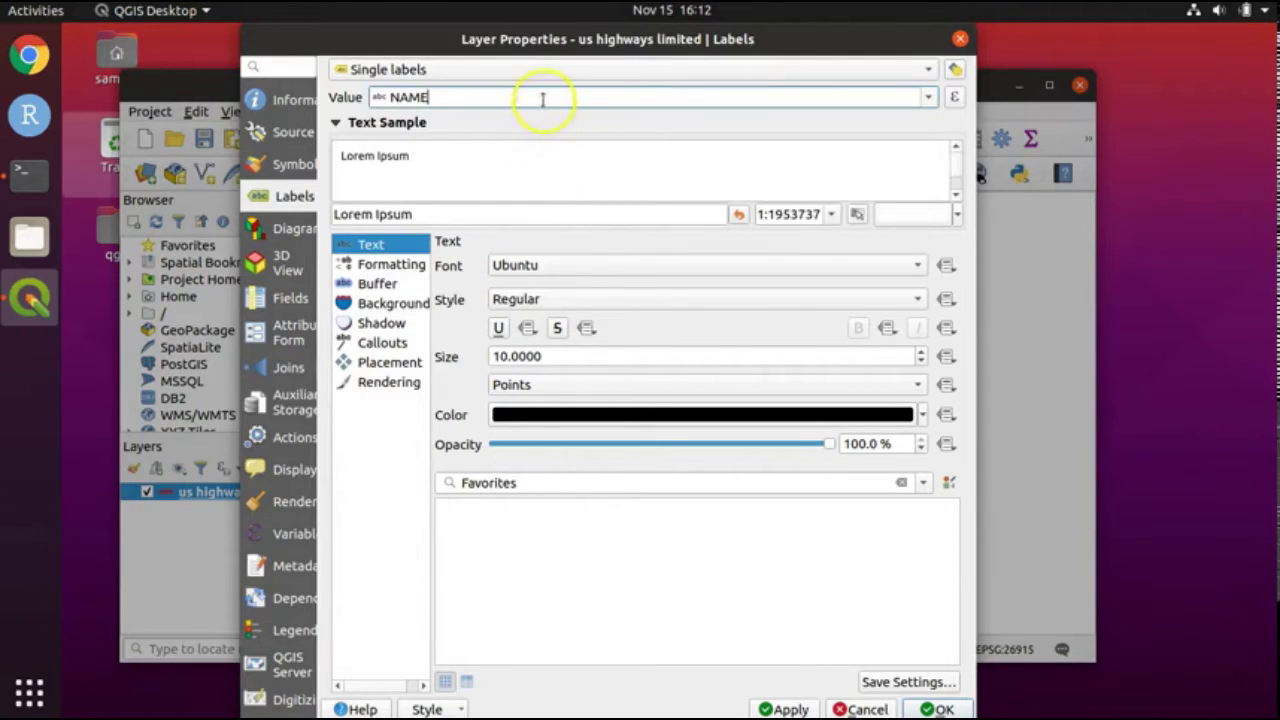
click(540, 266)
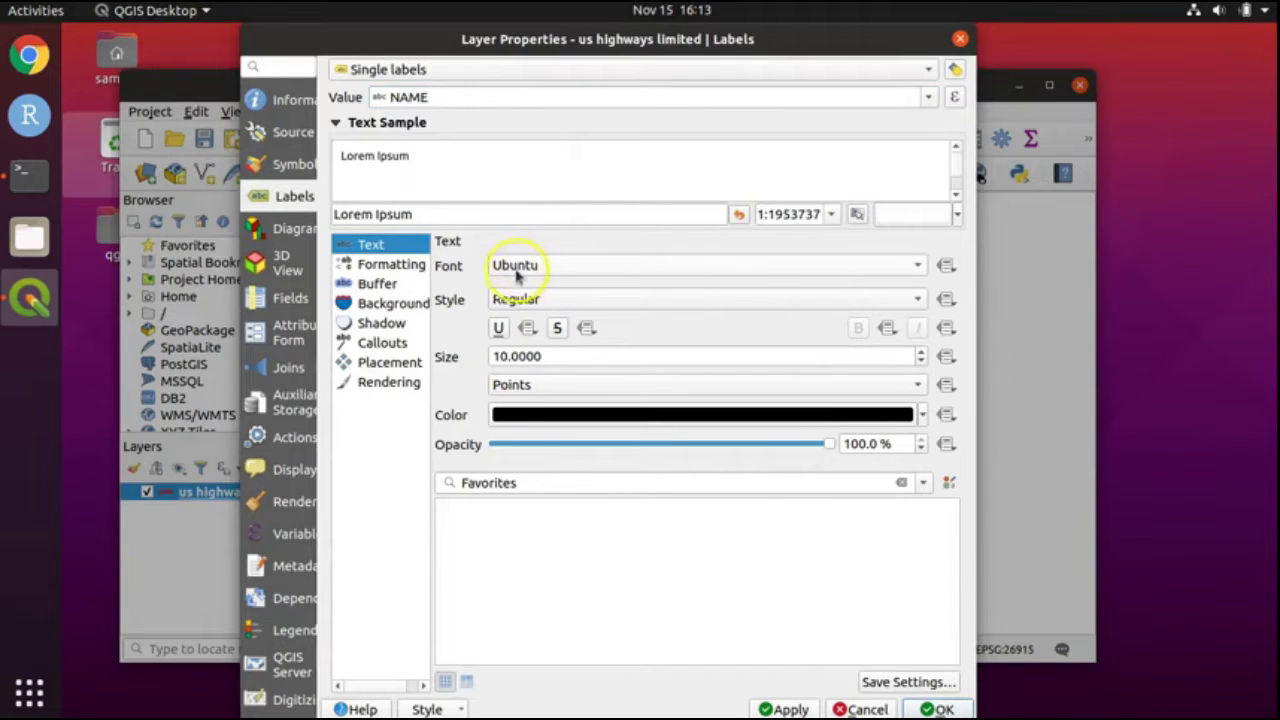
Format the highway labels as Ubuntu Bold, size 20, in red, and apply.
click(910, 267)
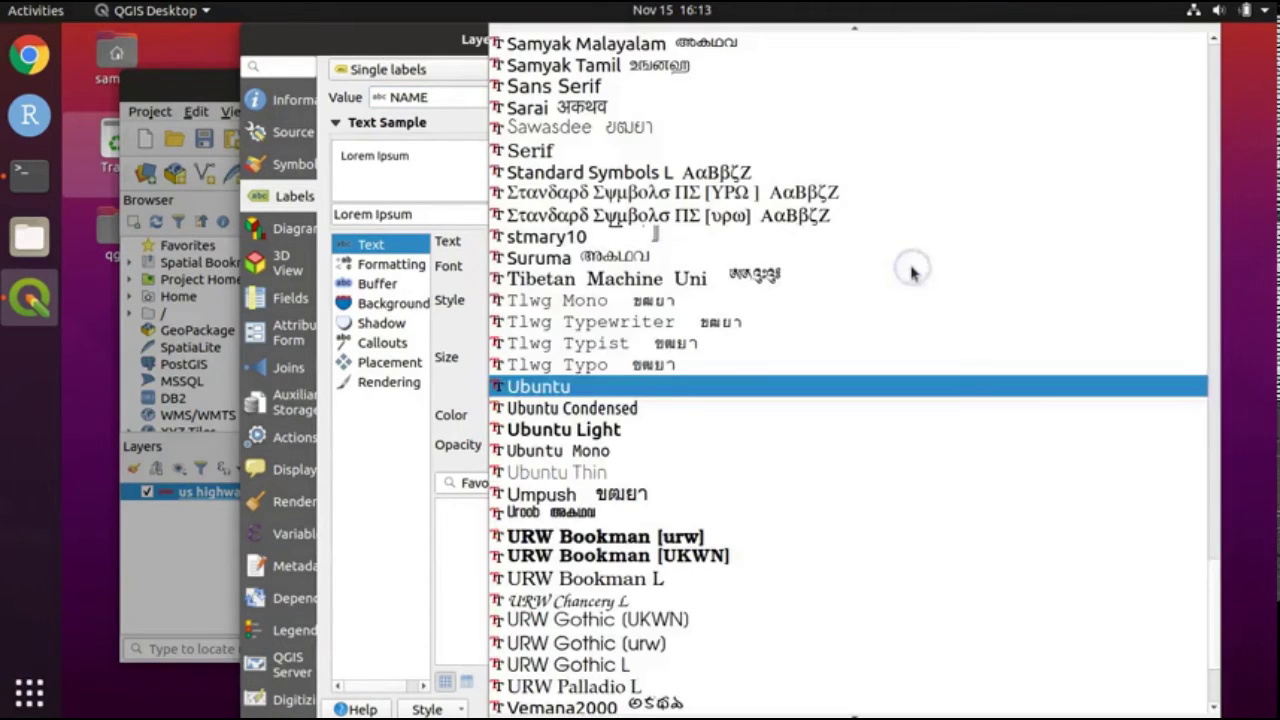
click(617, 388)
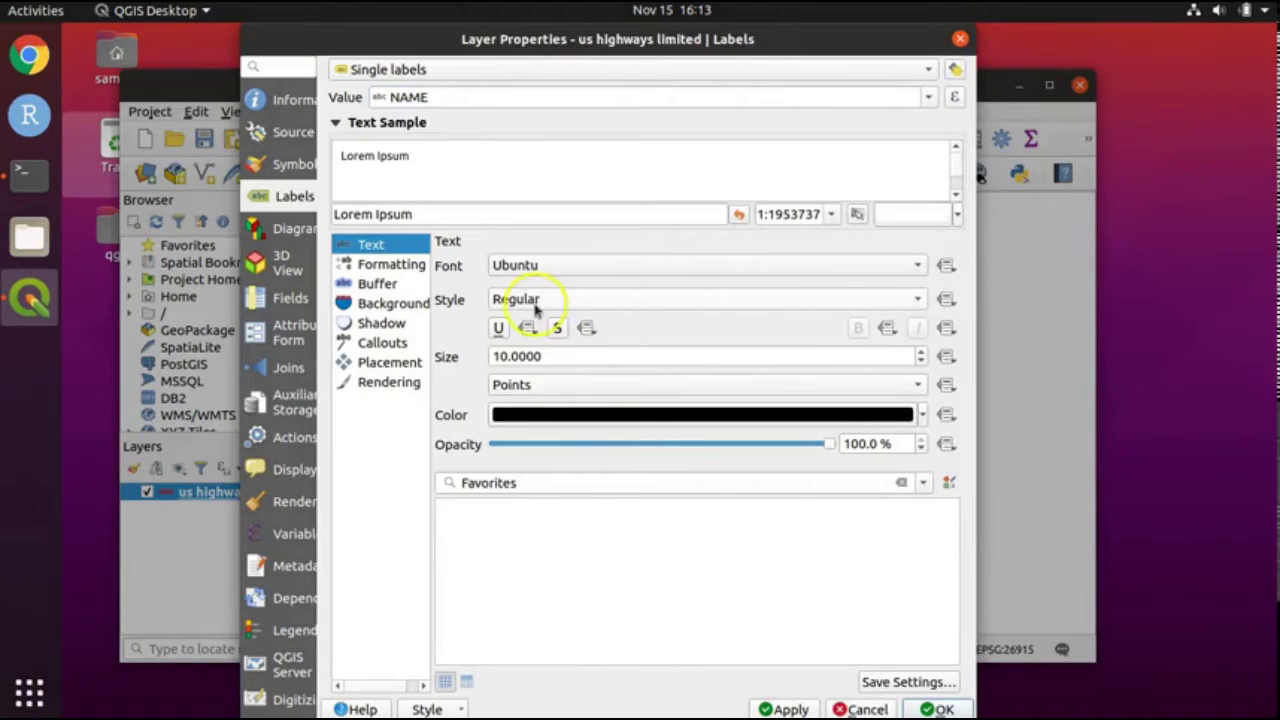
click(603, 300)
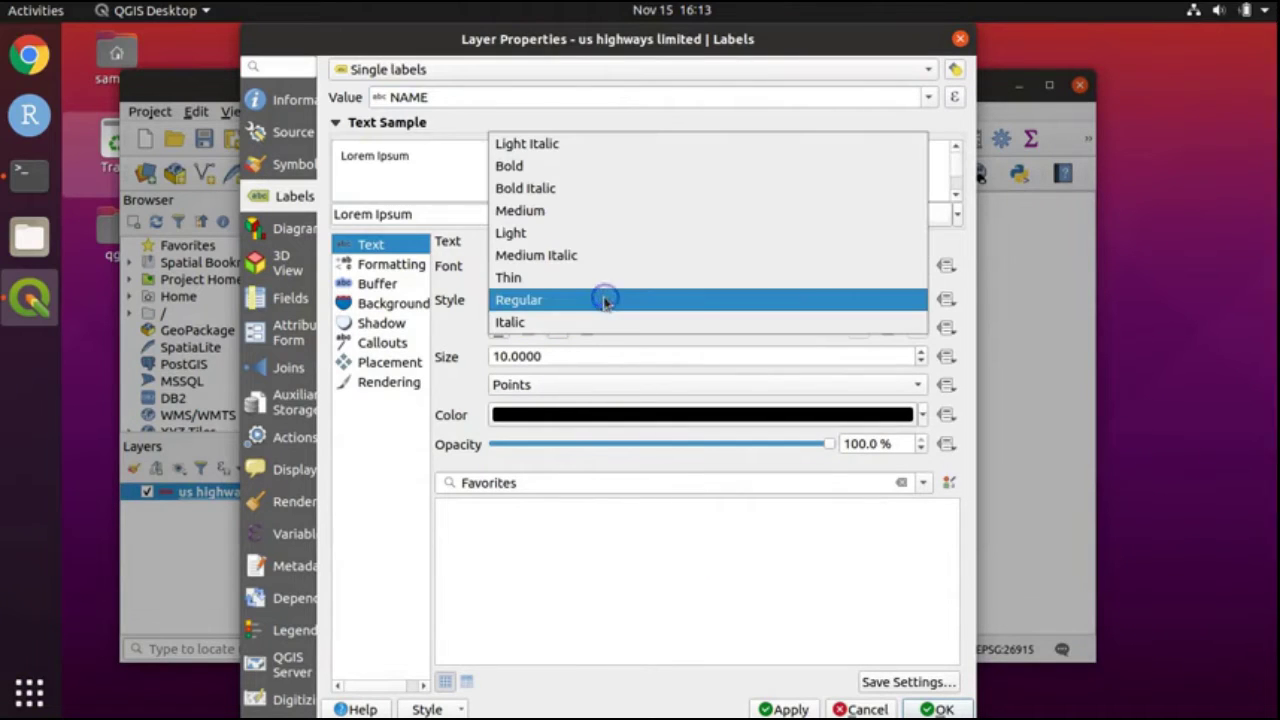
click(584, 170)
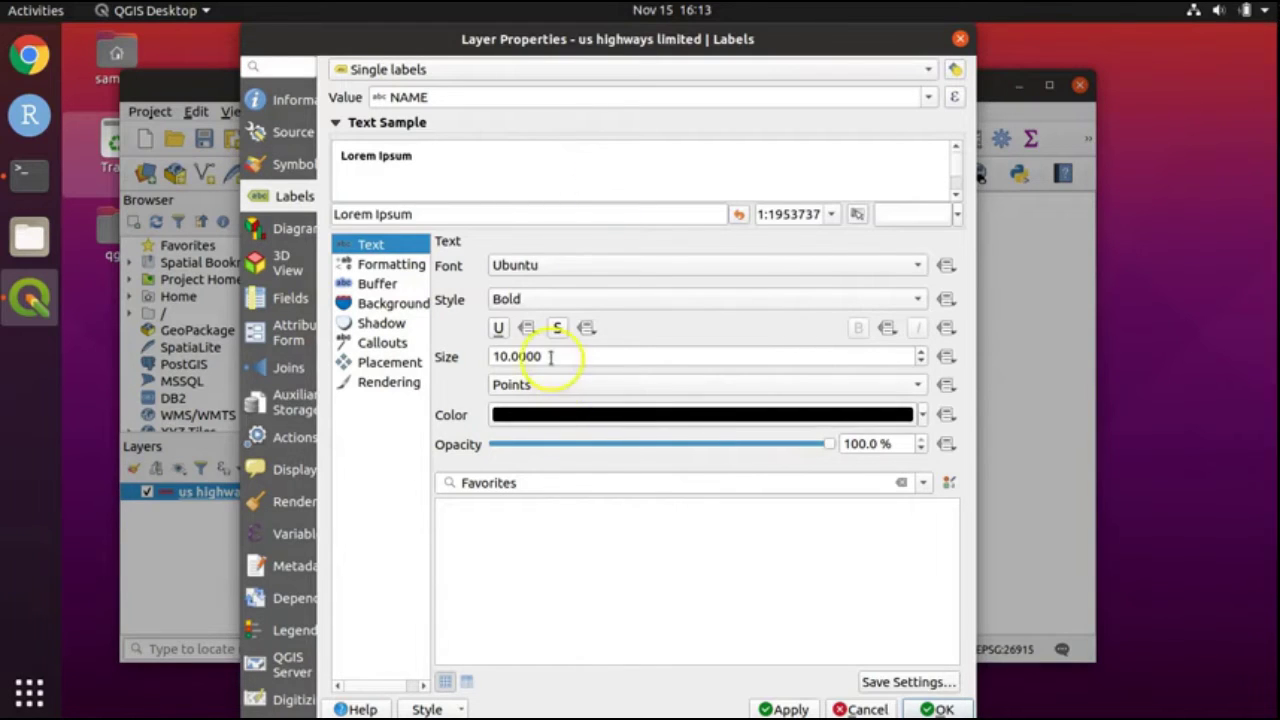
drag(551, 355, 524, 357)
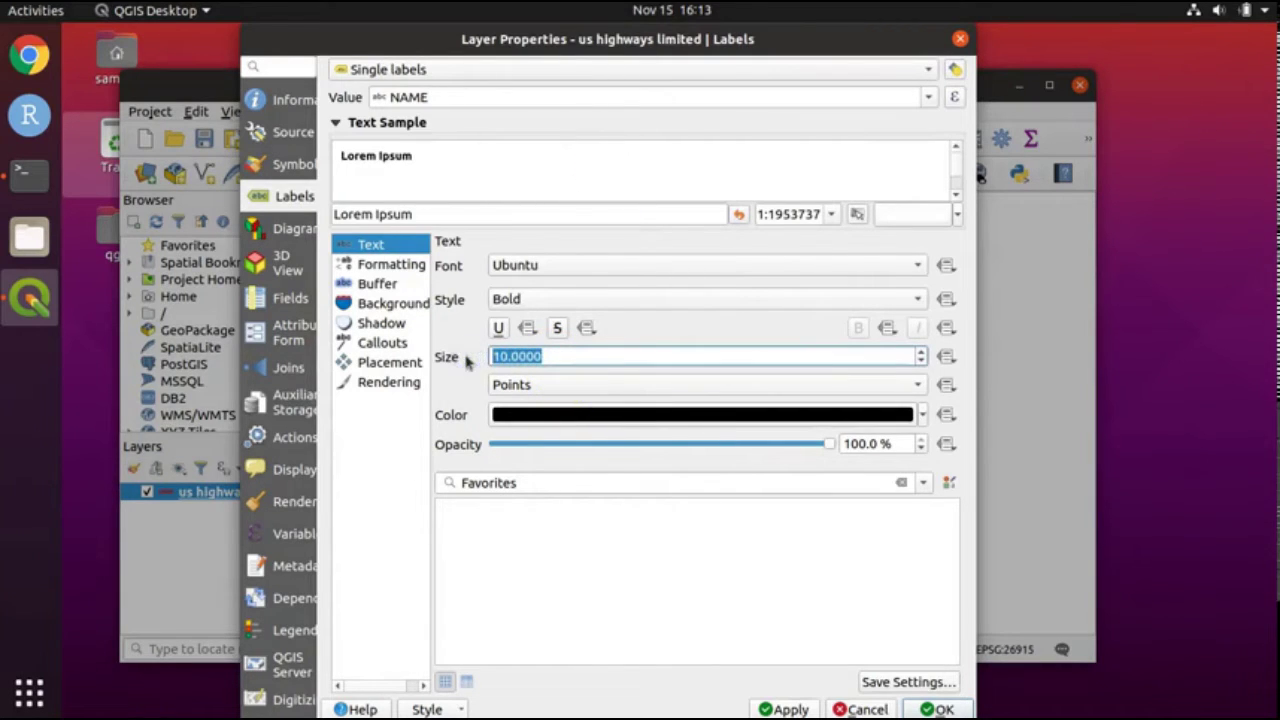
text(20)
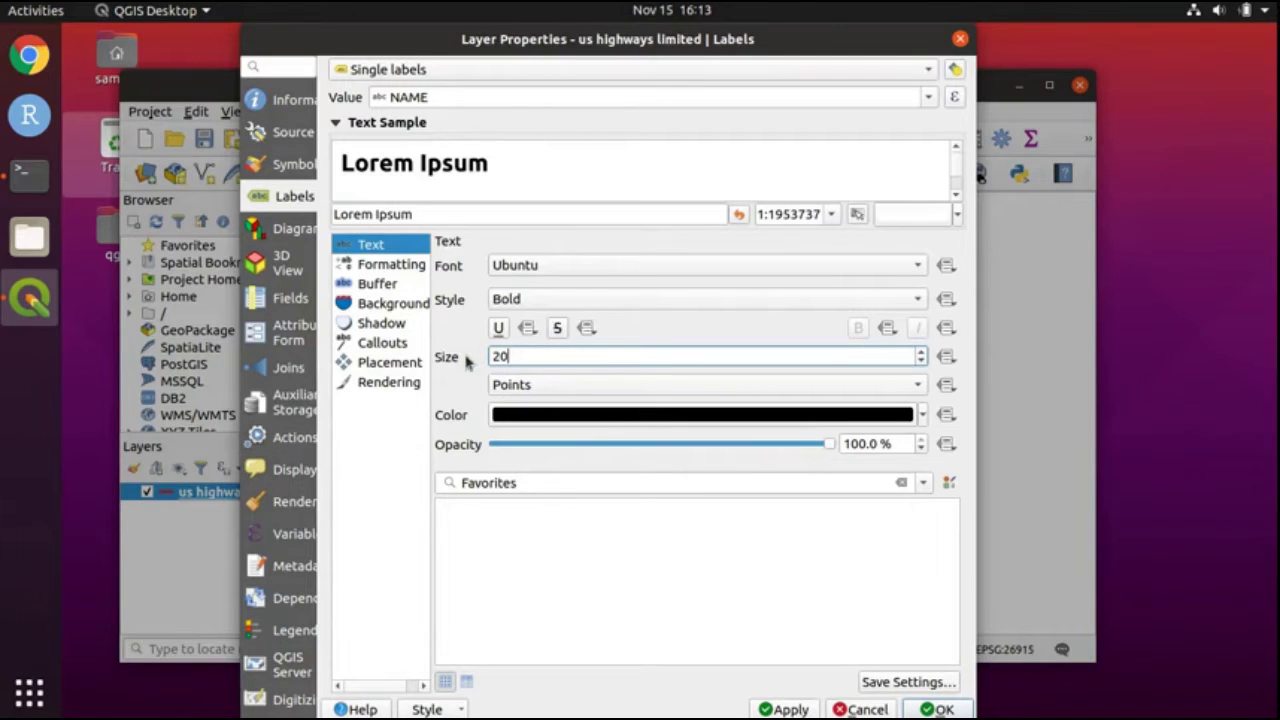
click(922, 415)
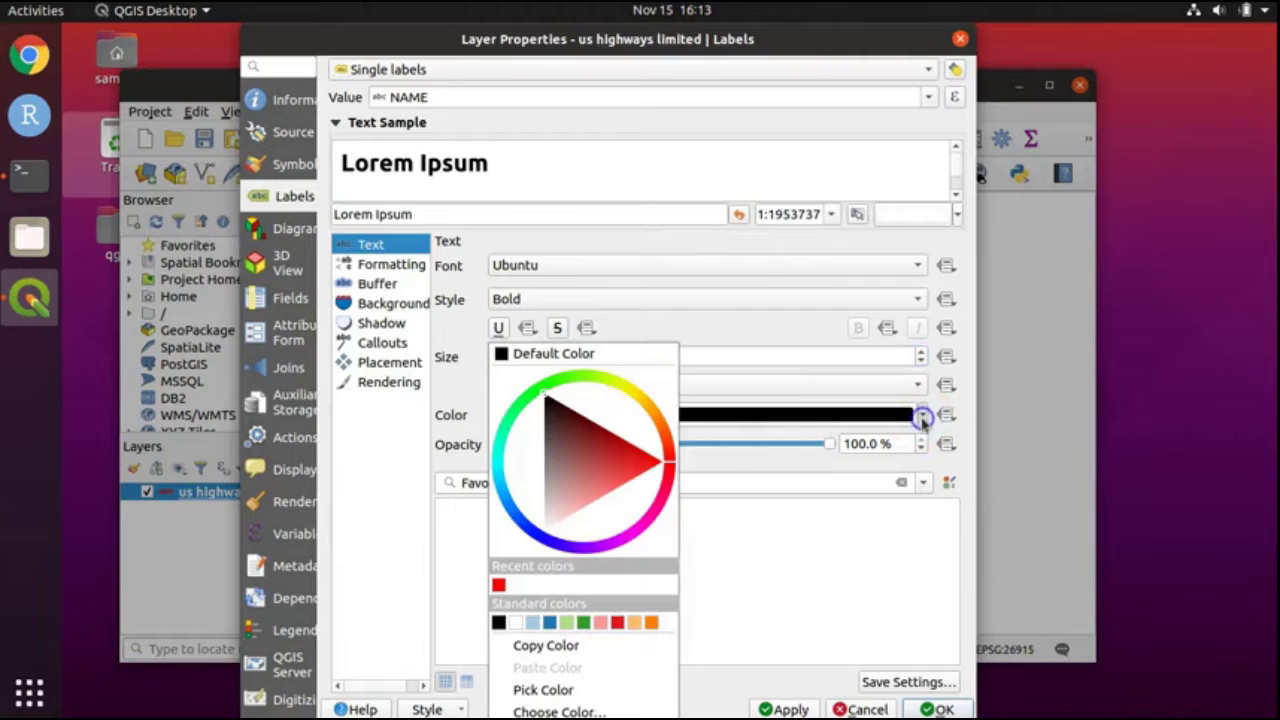
click(499, 585)
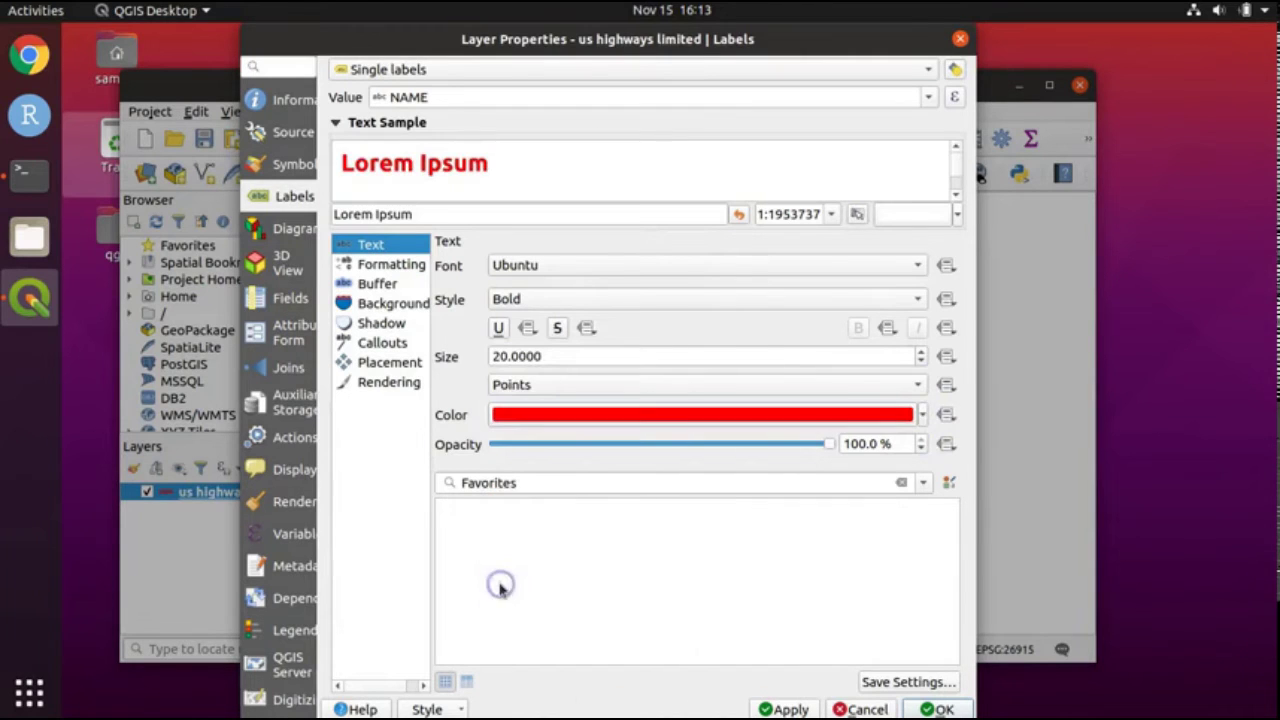
click(938, 709)
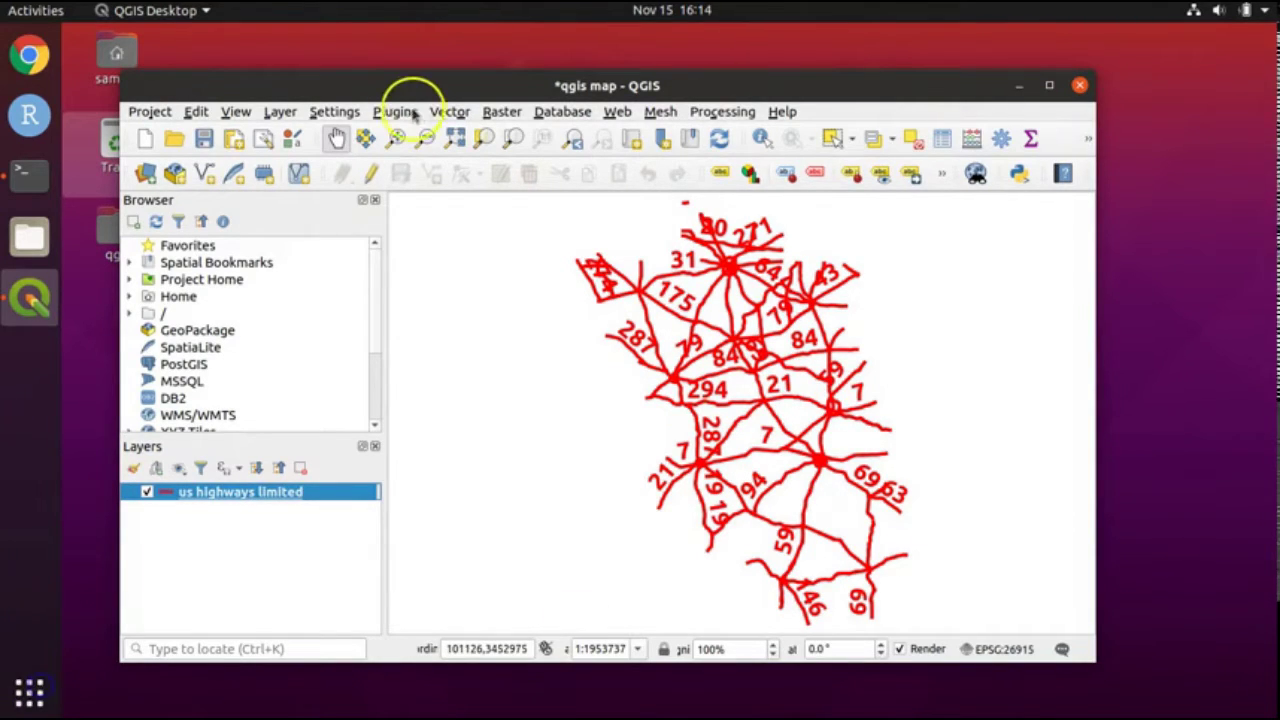
Show the Add Layer submenu under the Layer menu.
click(281, 112)
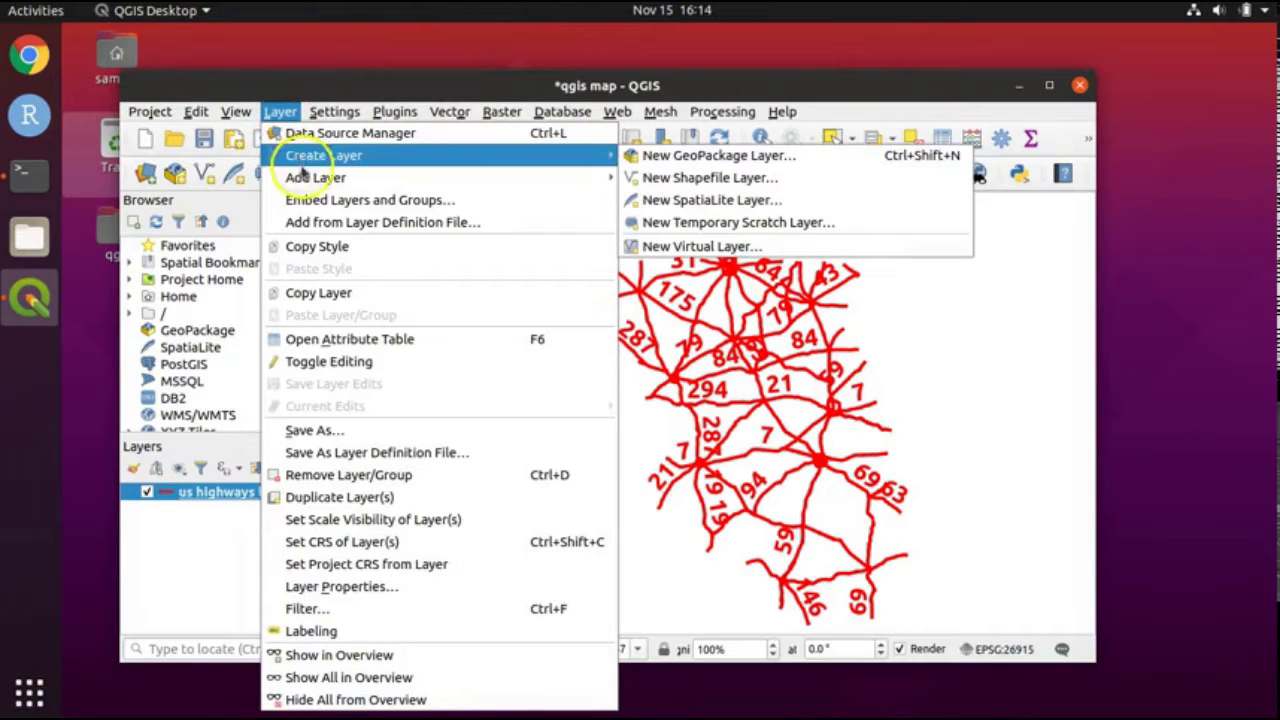
mouse_move(295, 175)
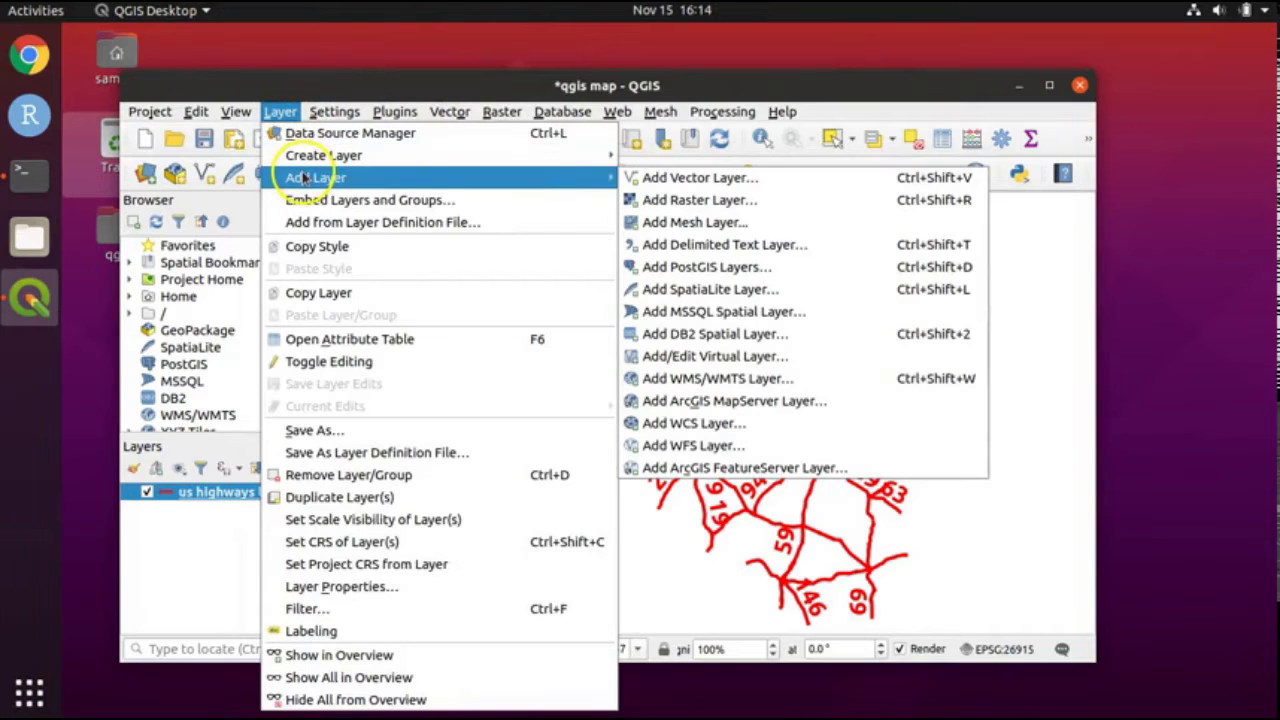
Add 'stratmap limited.shp' from the Desktop qgis folder as a new vector layer.
click(693, 180)
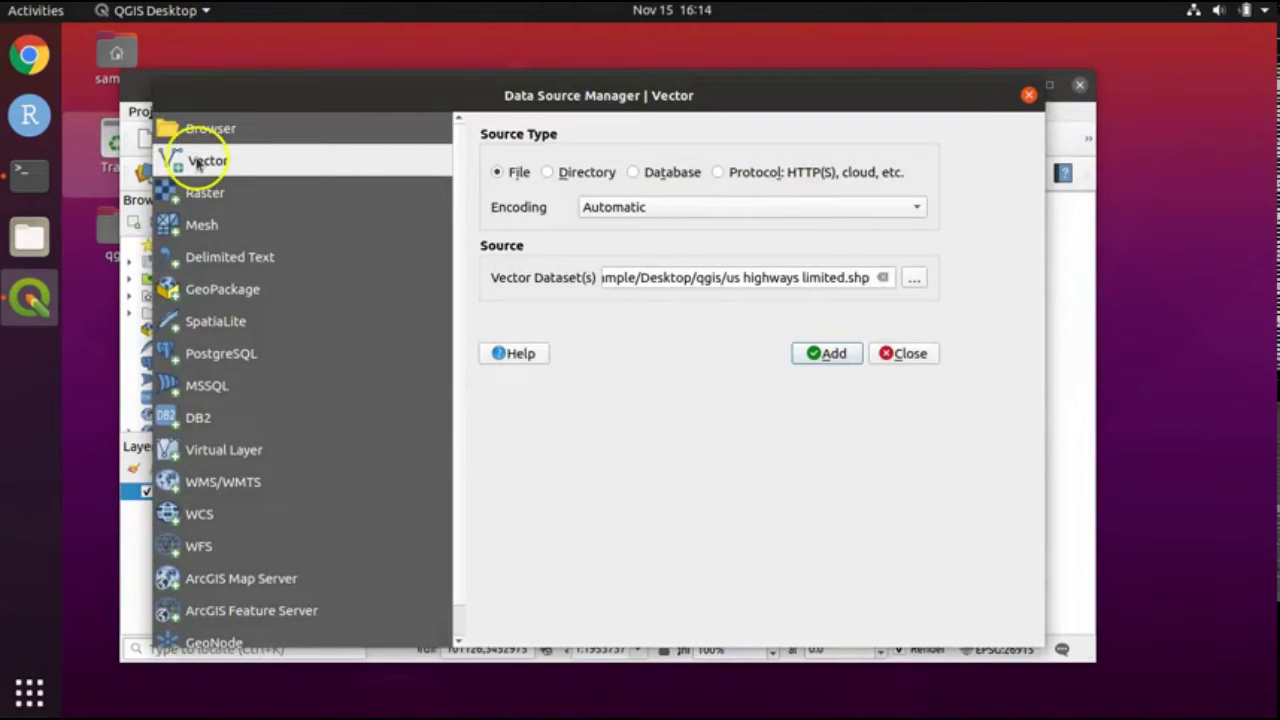
click(915, 281)
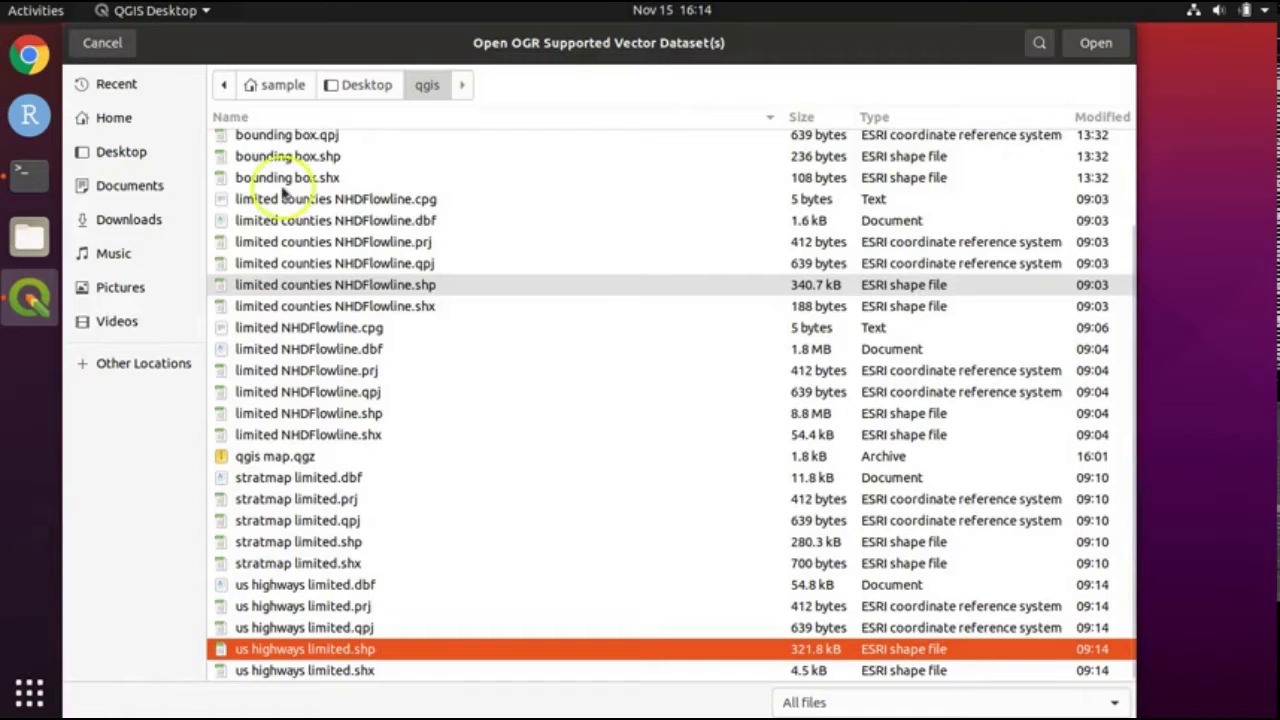
click(155, 153)
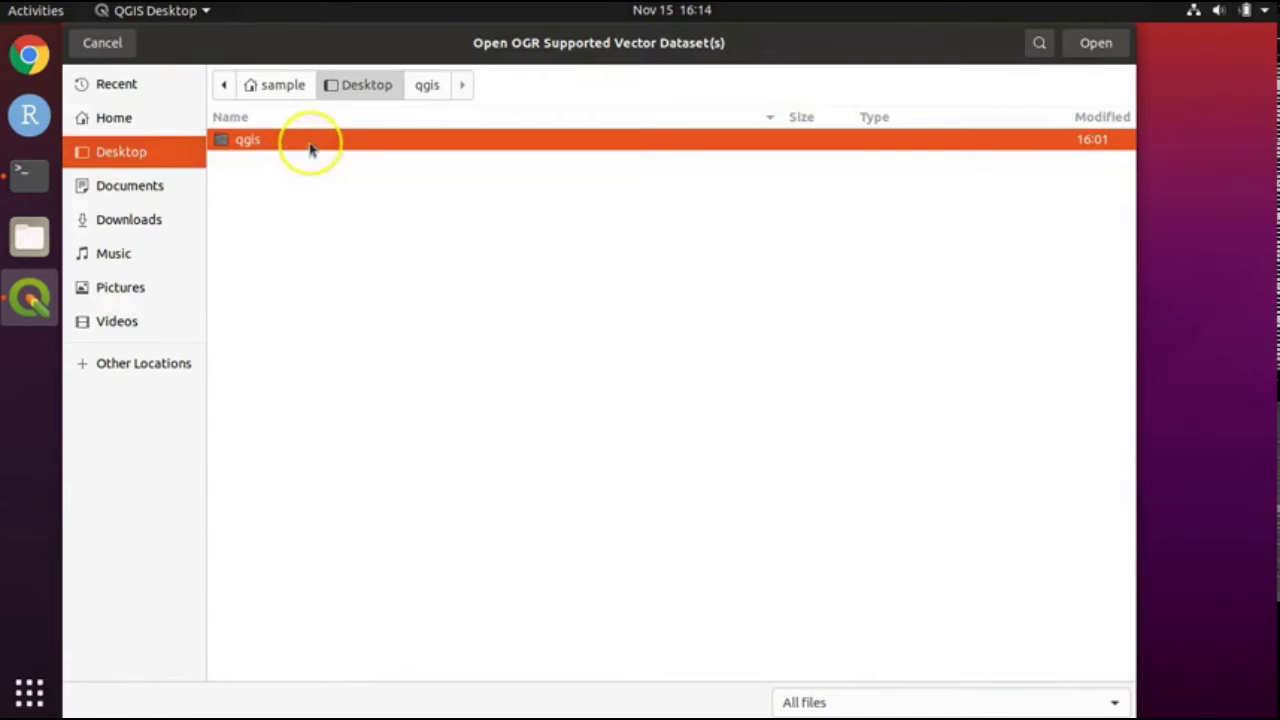
double_click(309, 141)
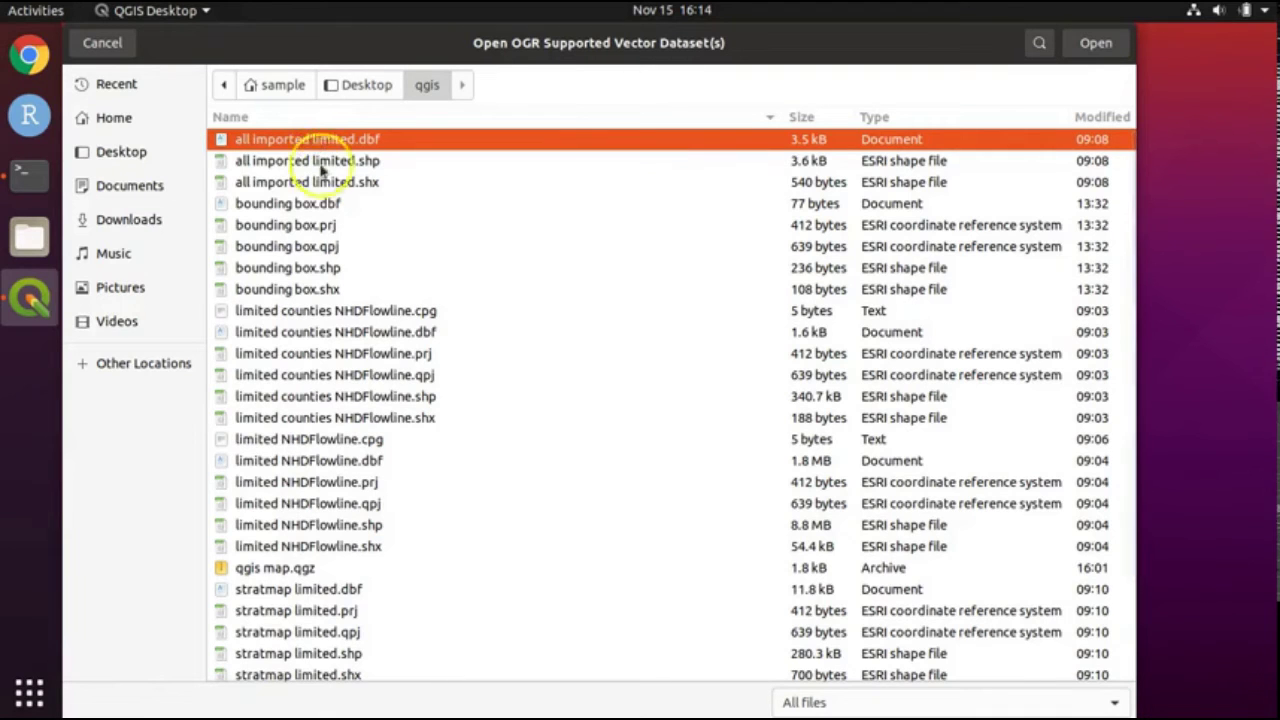
scroll(445, 289, down, 3)
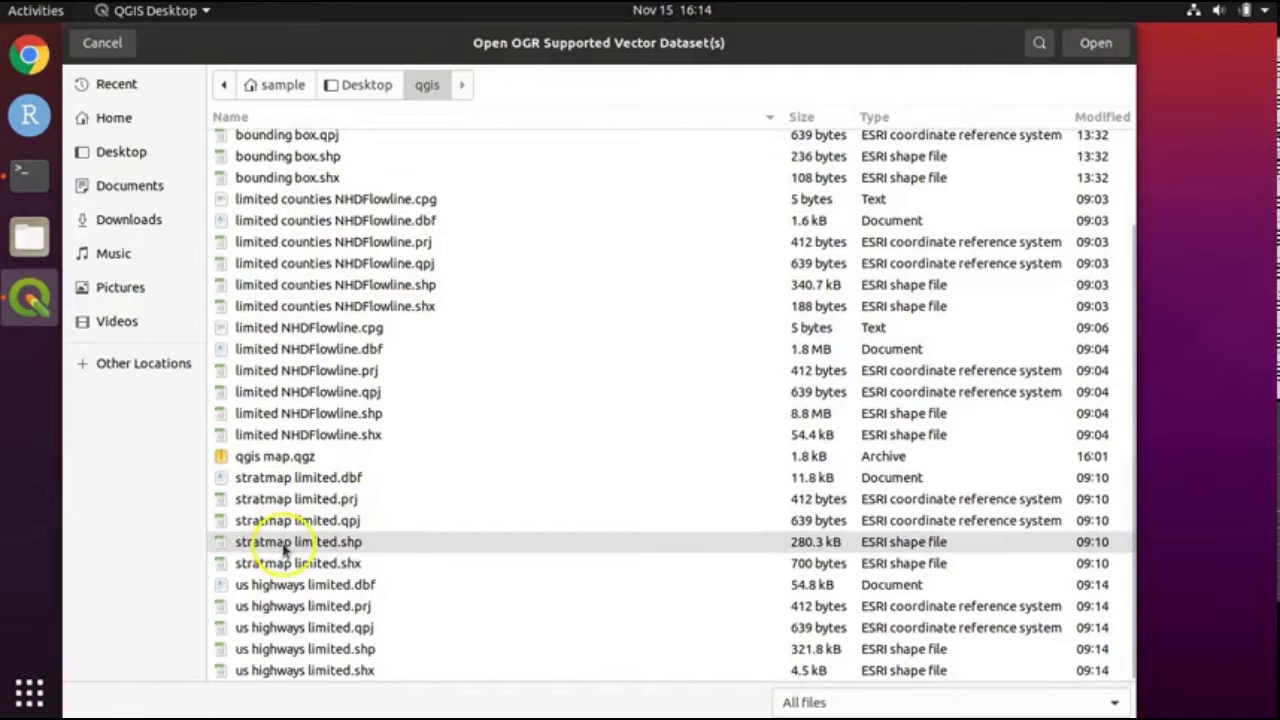
click(345, 543)
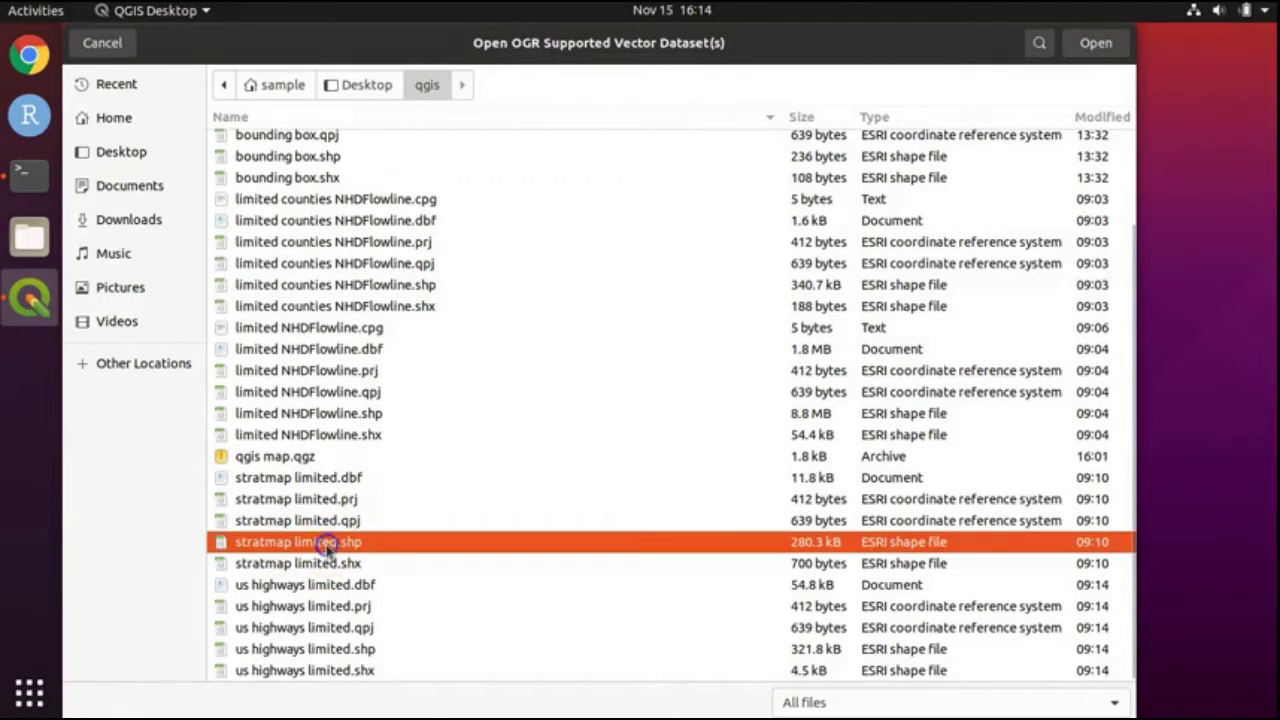
click(410, 548)
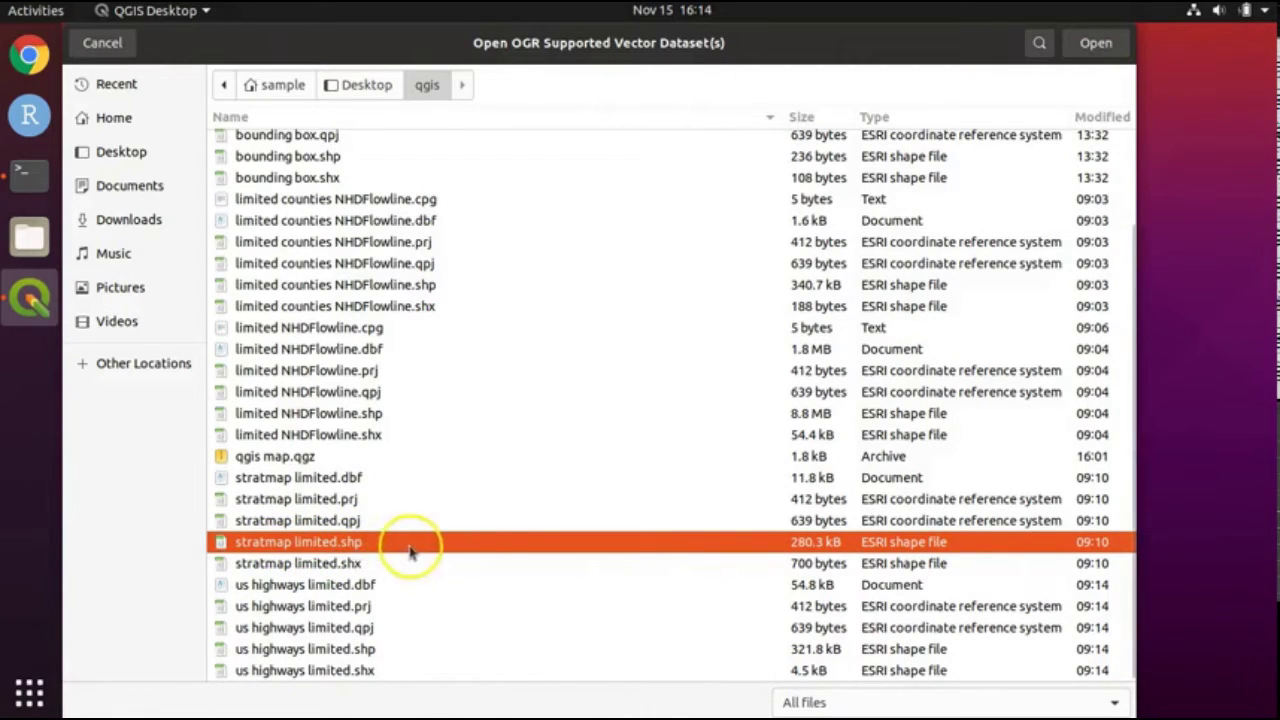
click(1094, 44)
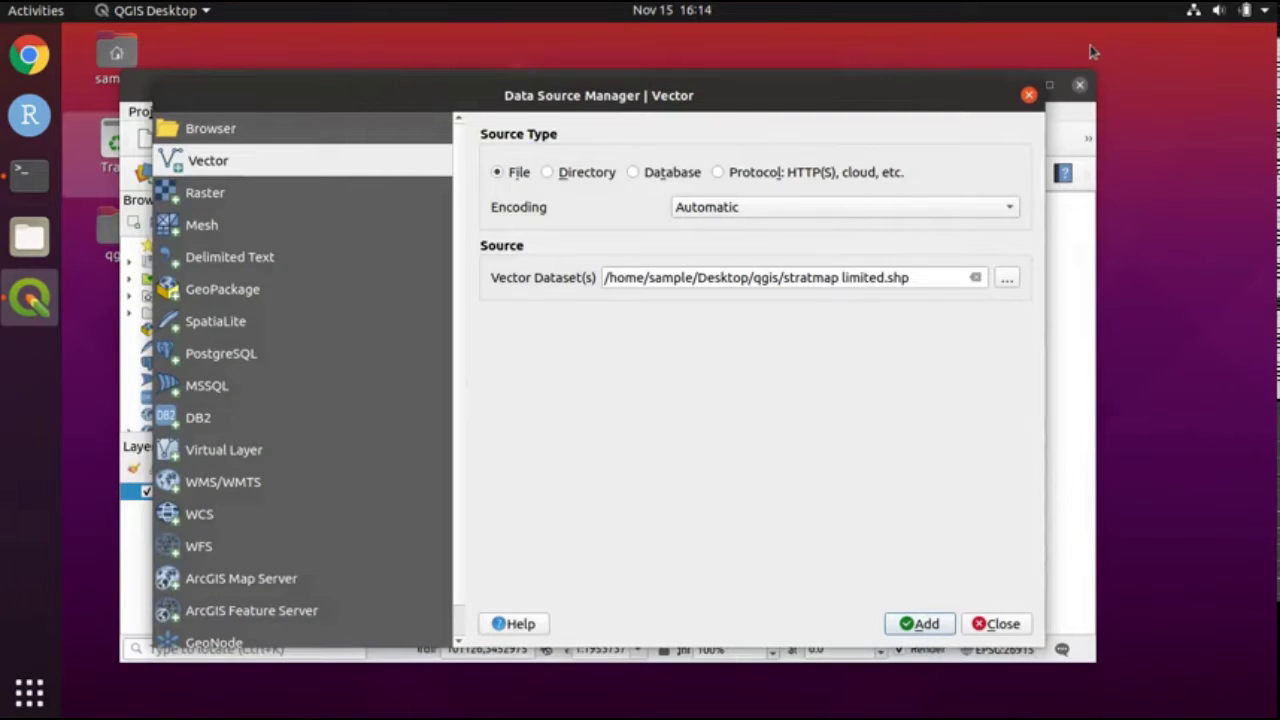
click(903, 330)
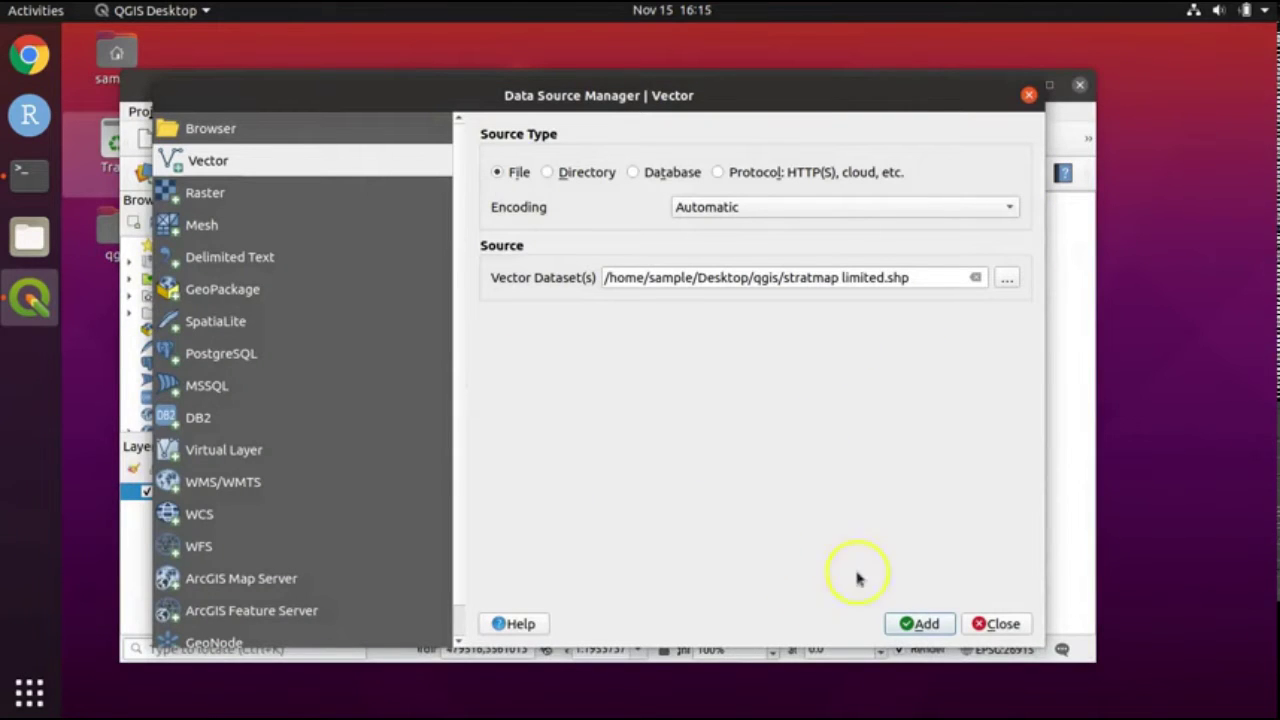
click(913, 624)
click(1000, 624)
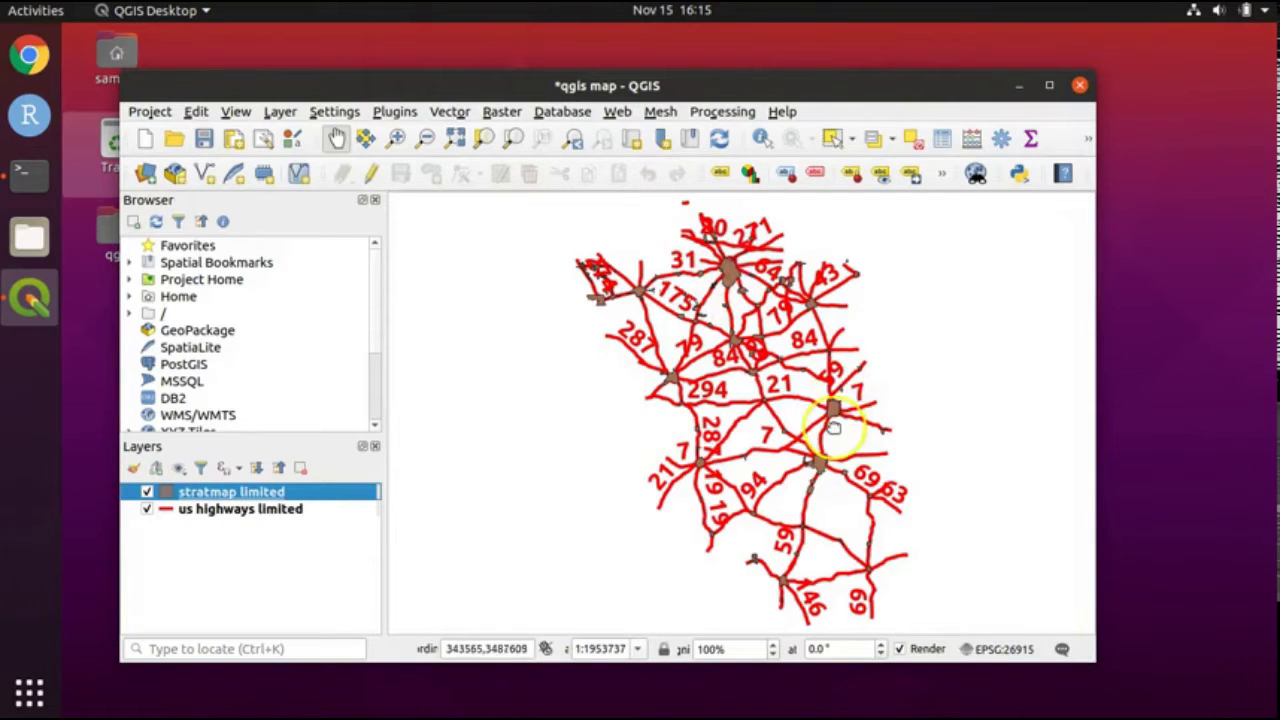
Drag 'us highways limited' above 'stratmap limited' in the Layers panel.
click(203, 510)
click(203, 494)
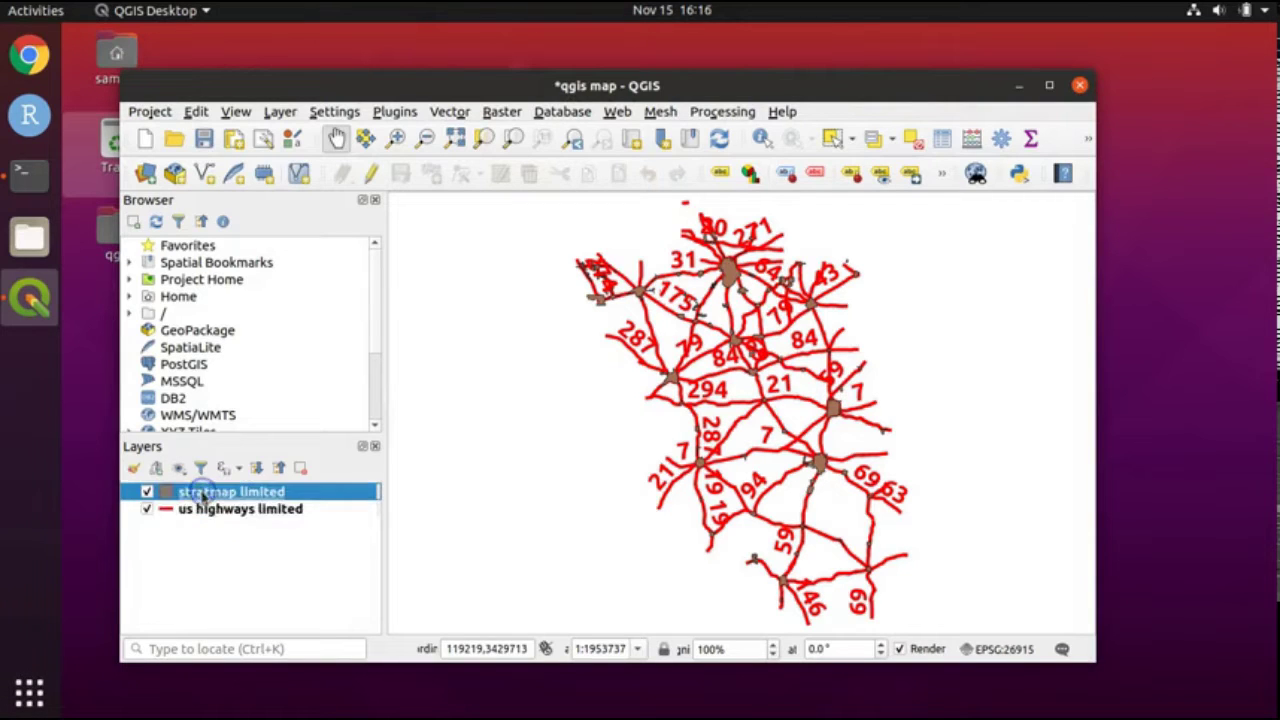
click(206, 512)
click(380, 509)
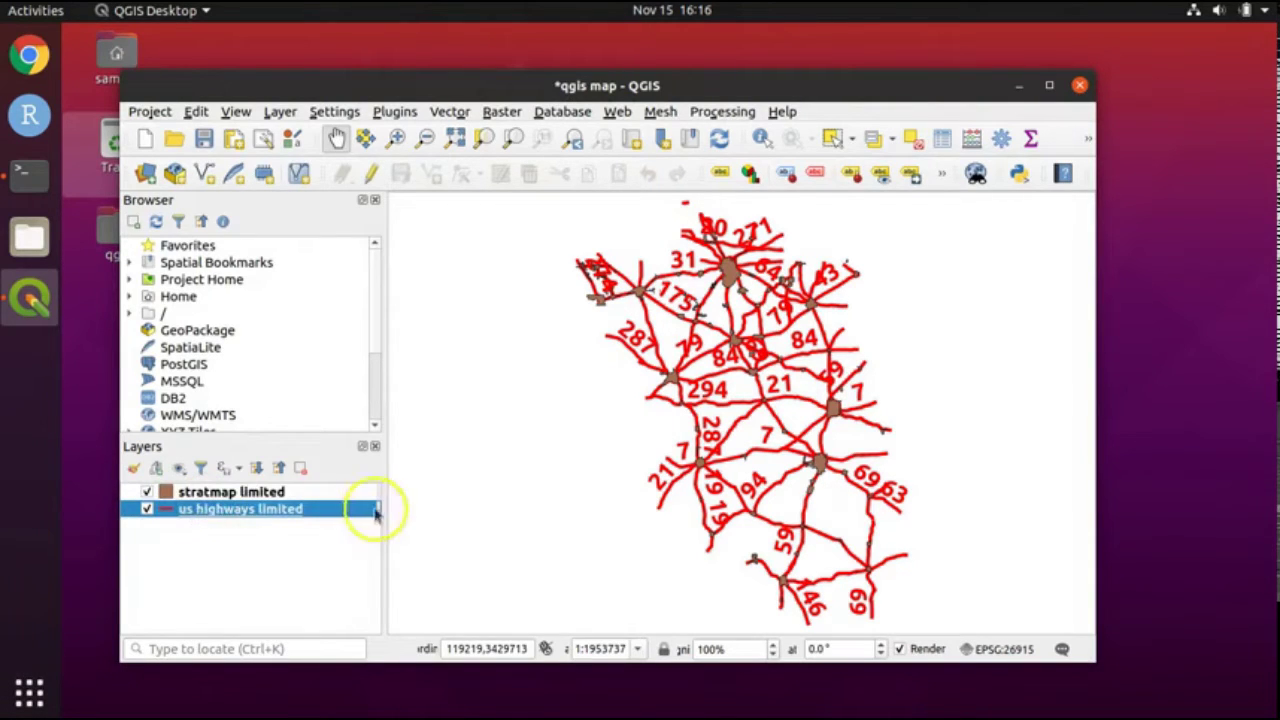
click(362, 492)
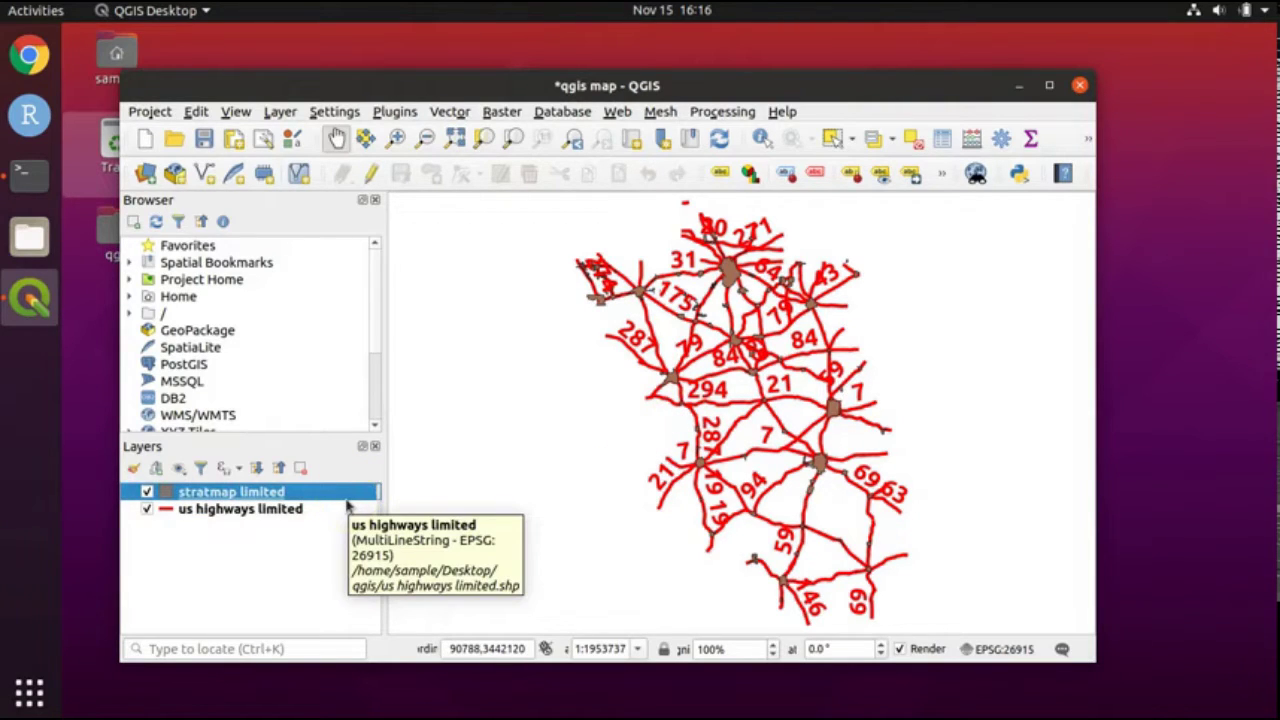
click(193, 512)
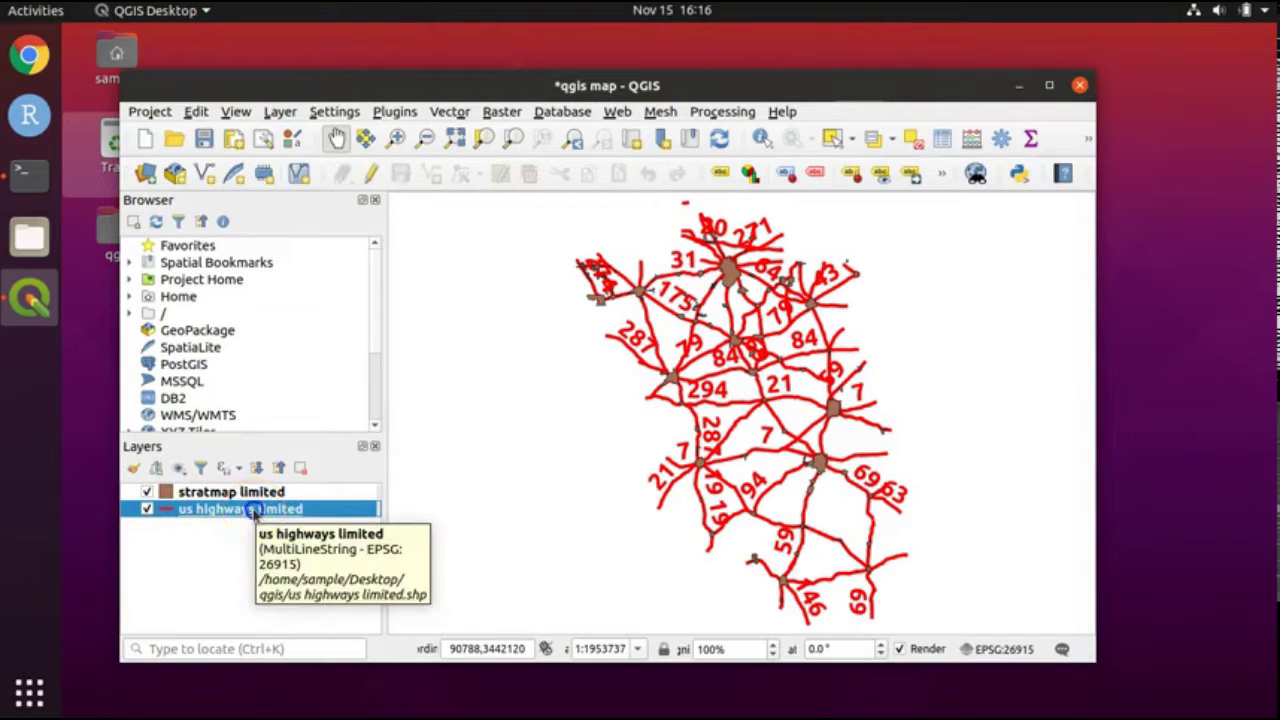
drag(255, 509, 283, 484)
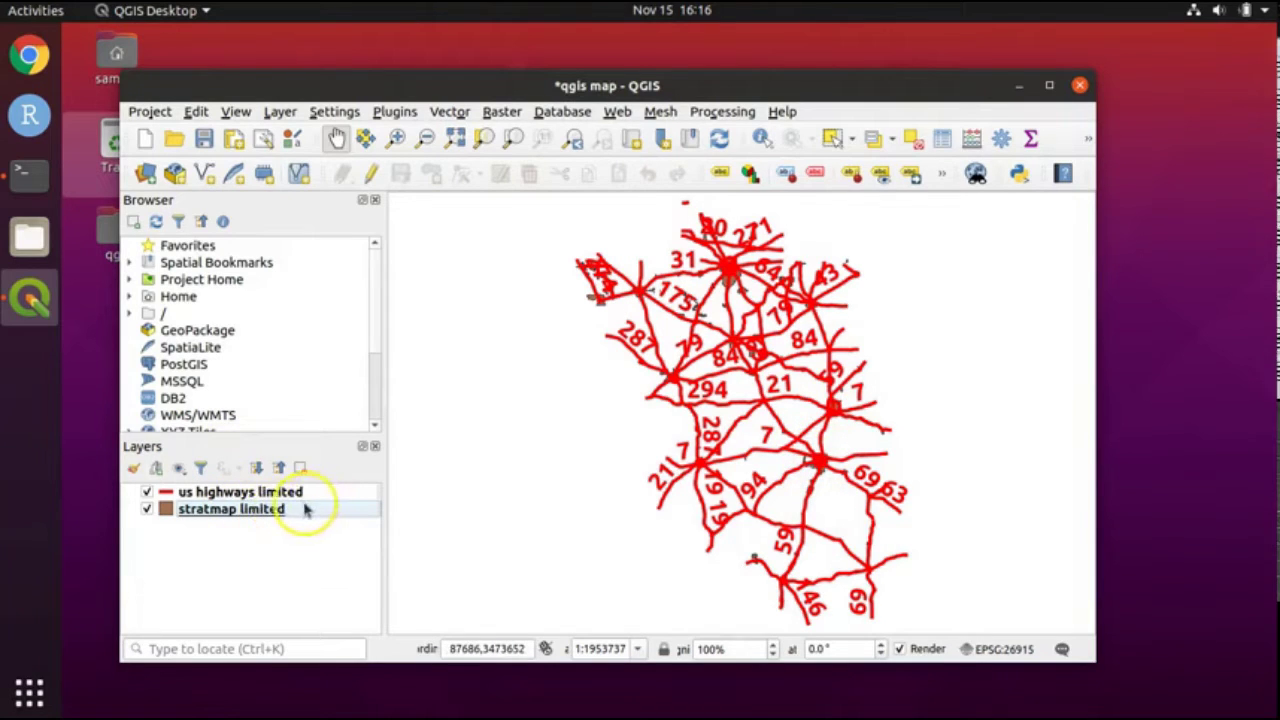
mouse_move(293, 513)
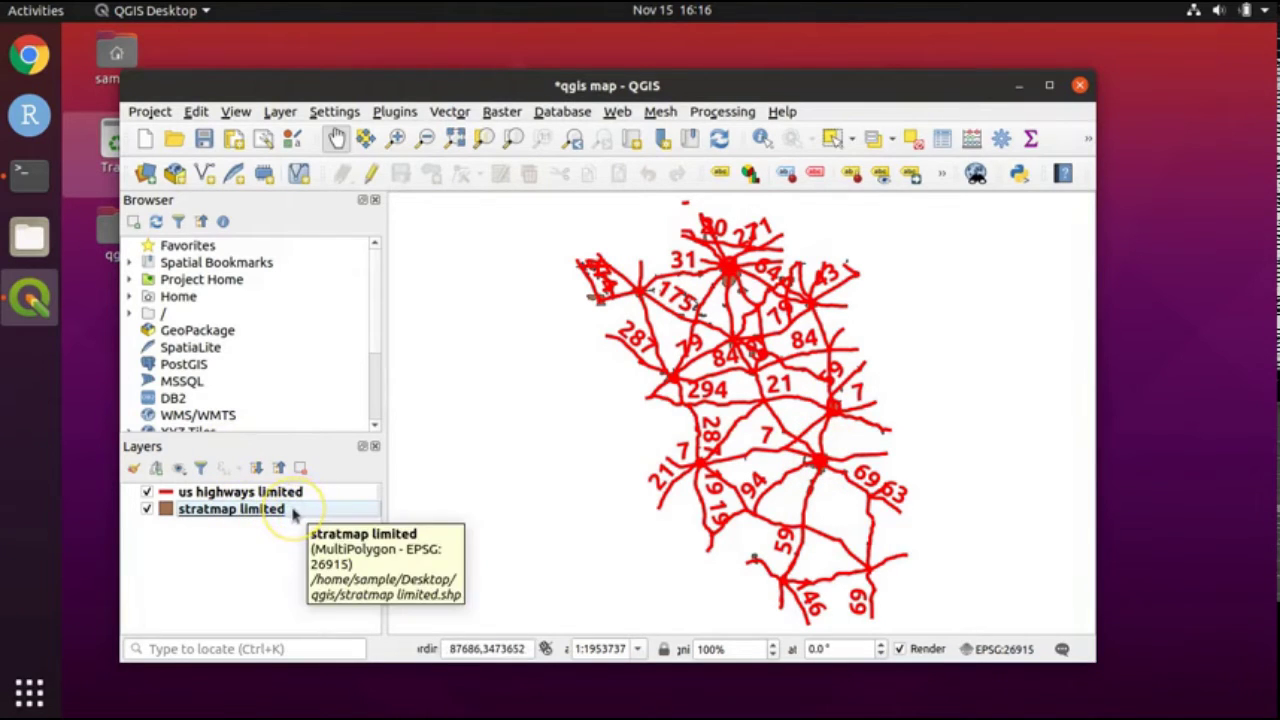
right_click(293, 513)
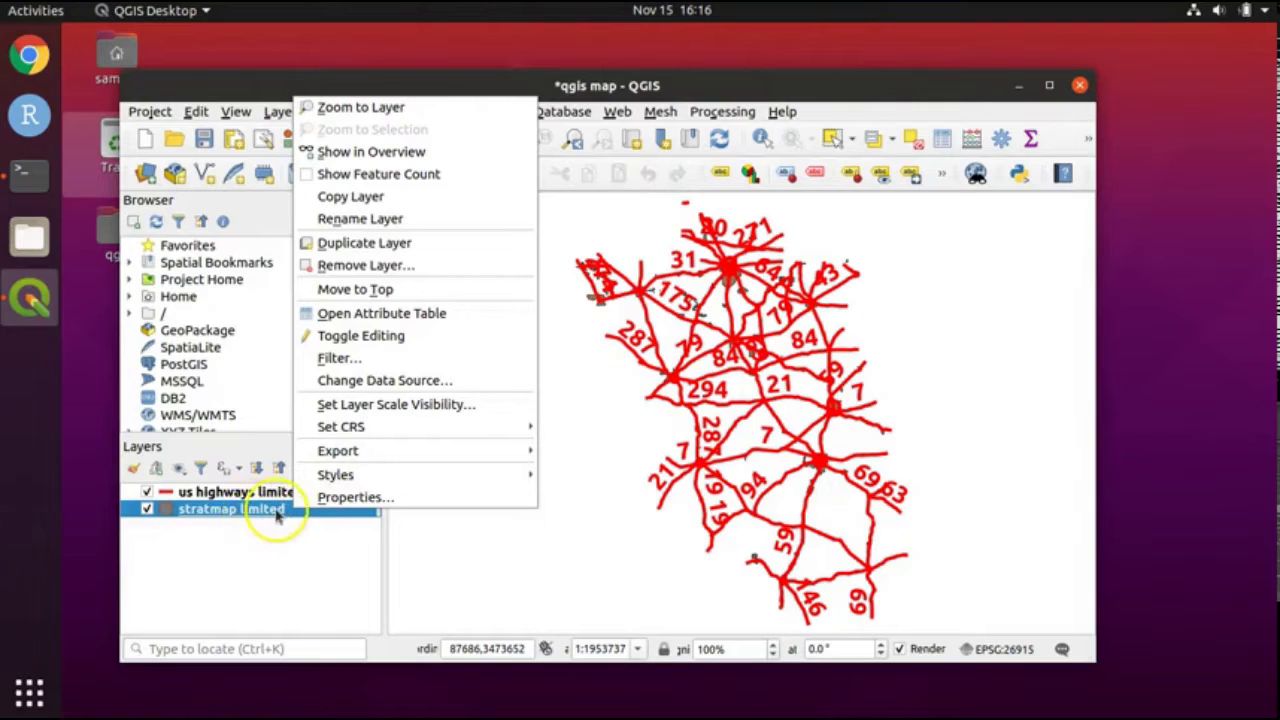
Change the stratmap limited simple fill to grey RGB 211, 211, 211 and apply.
click(325, 497)
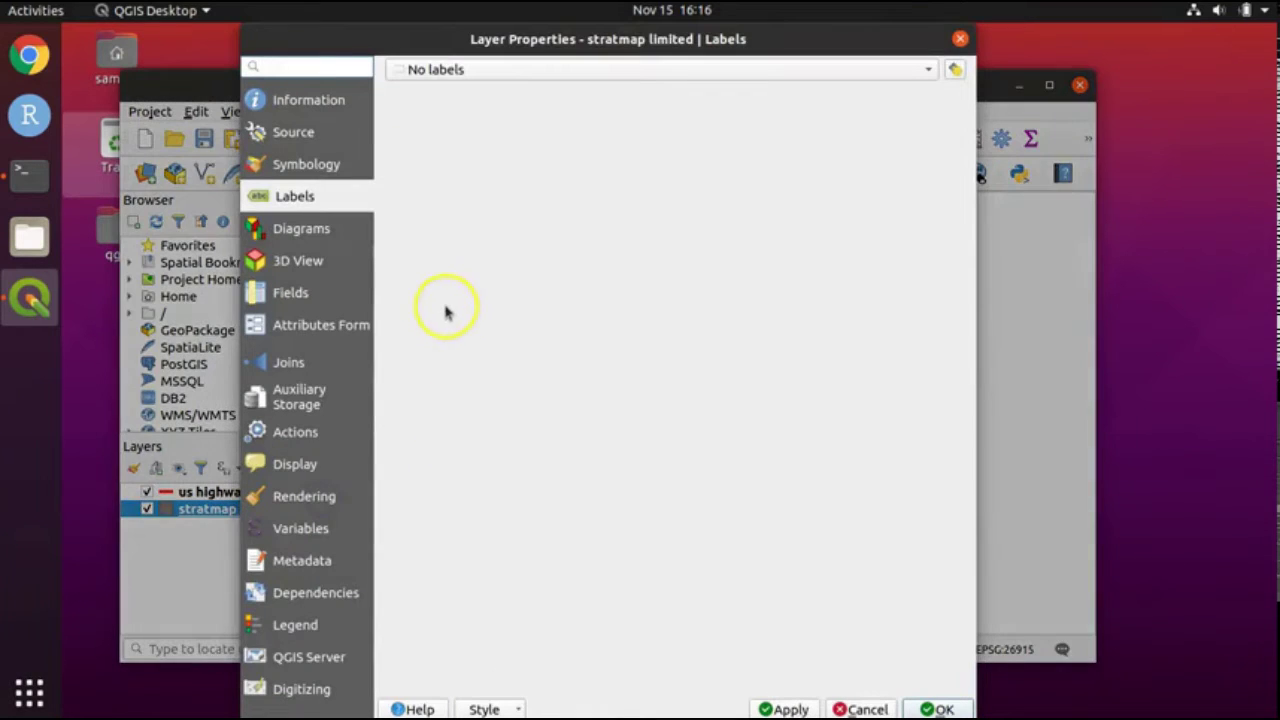
click(326, 163)
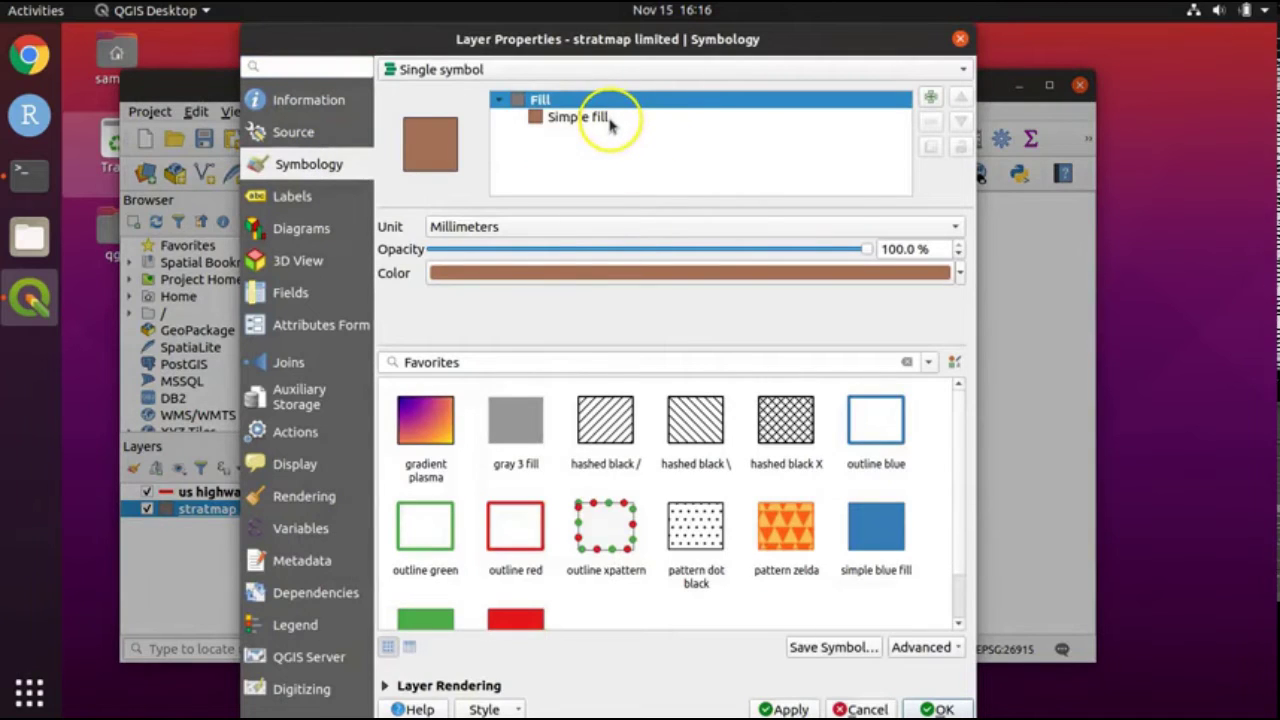
click(609, 119)
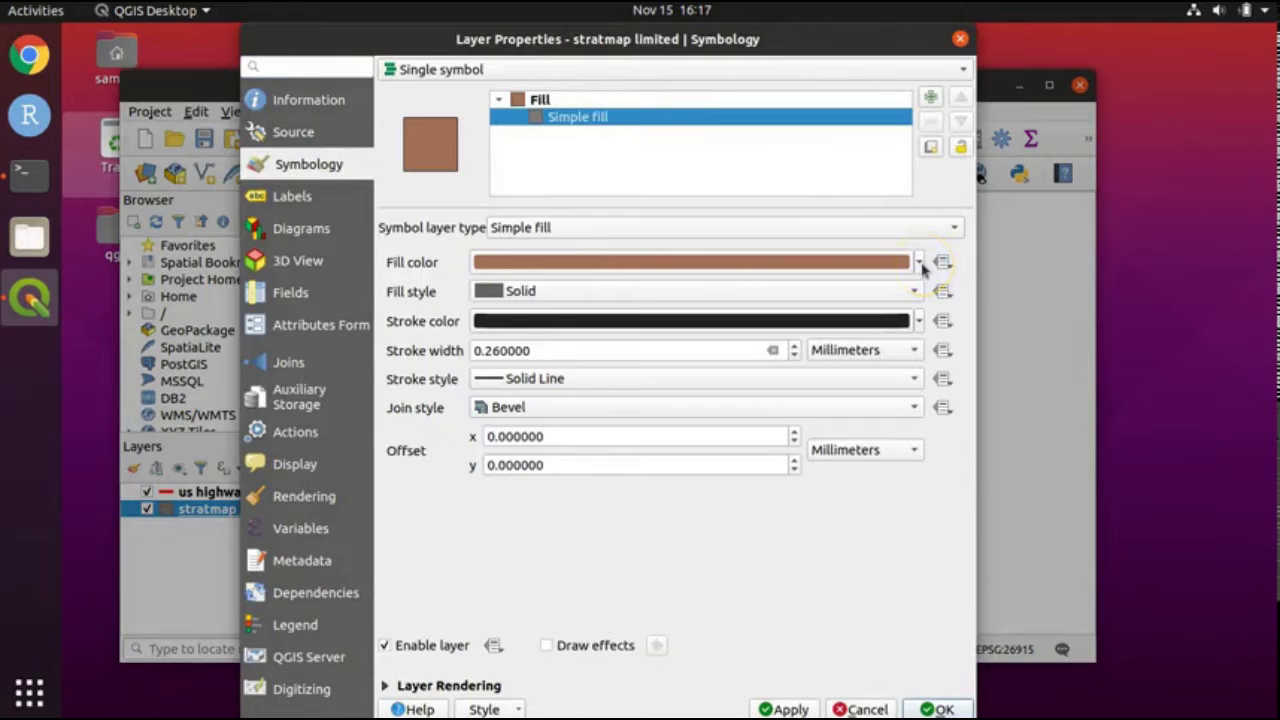
mouse_move(922, 266)
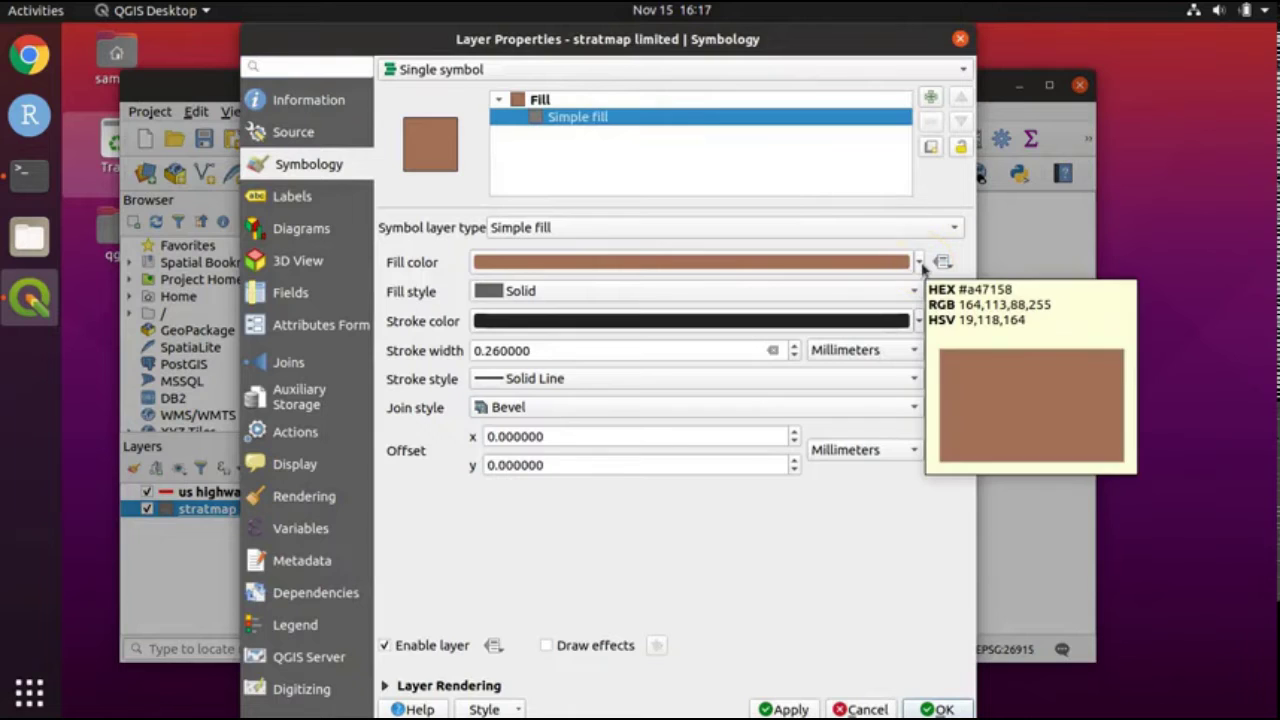
click(921, 263)
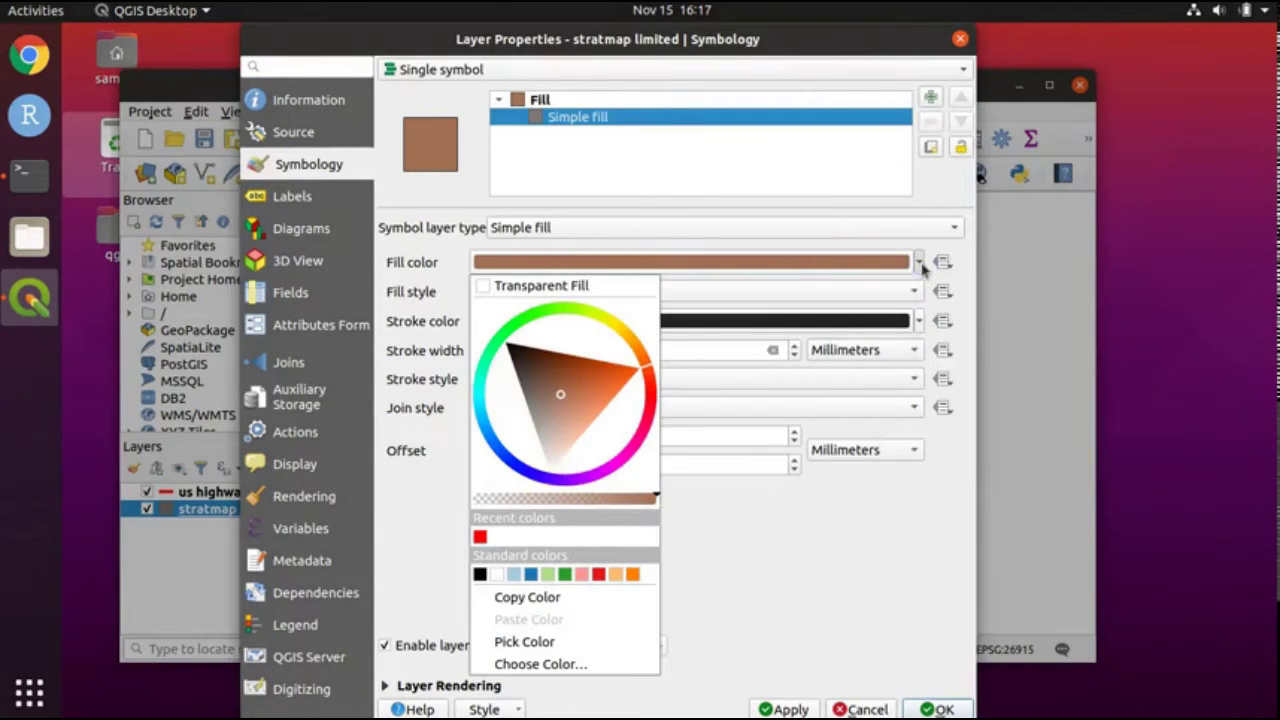
click(580, 664)
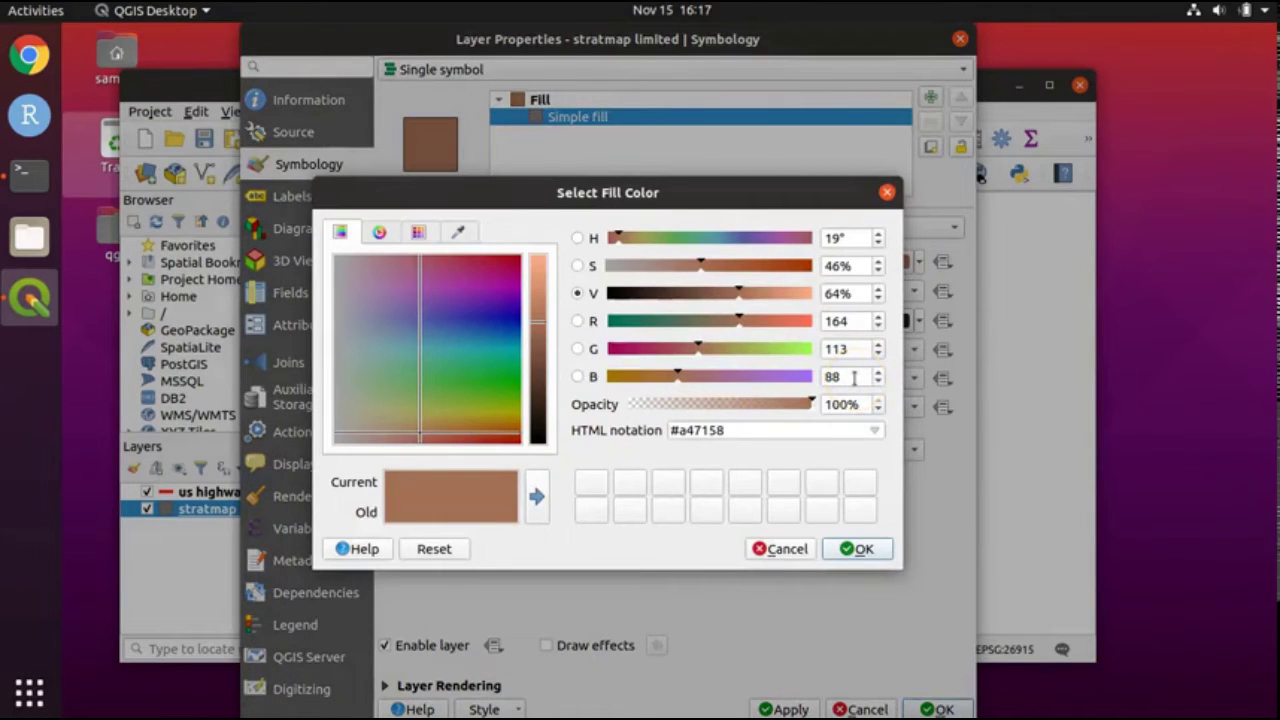
double_click(849, 321)
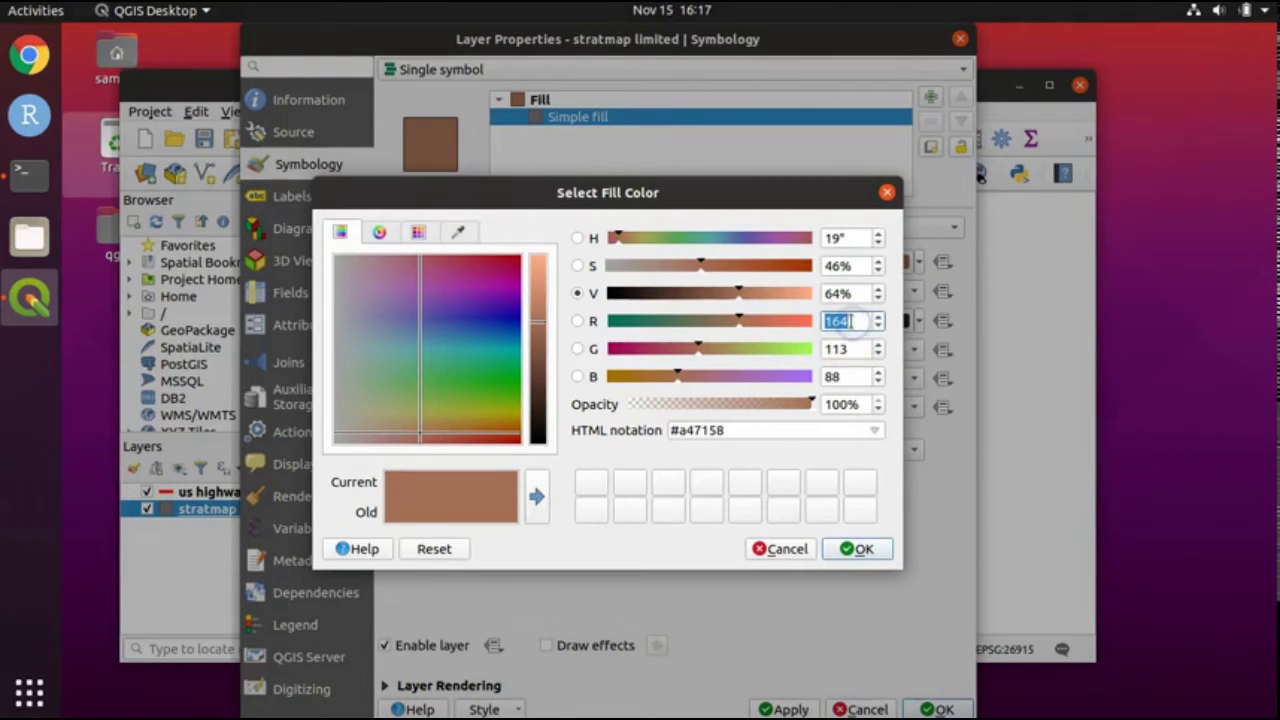
text(211)
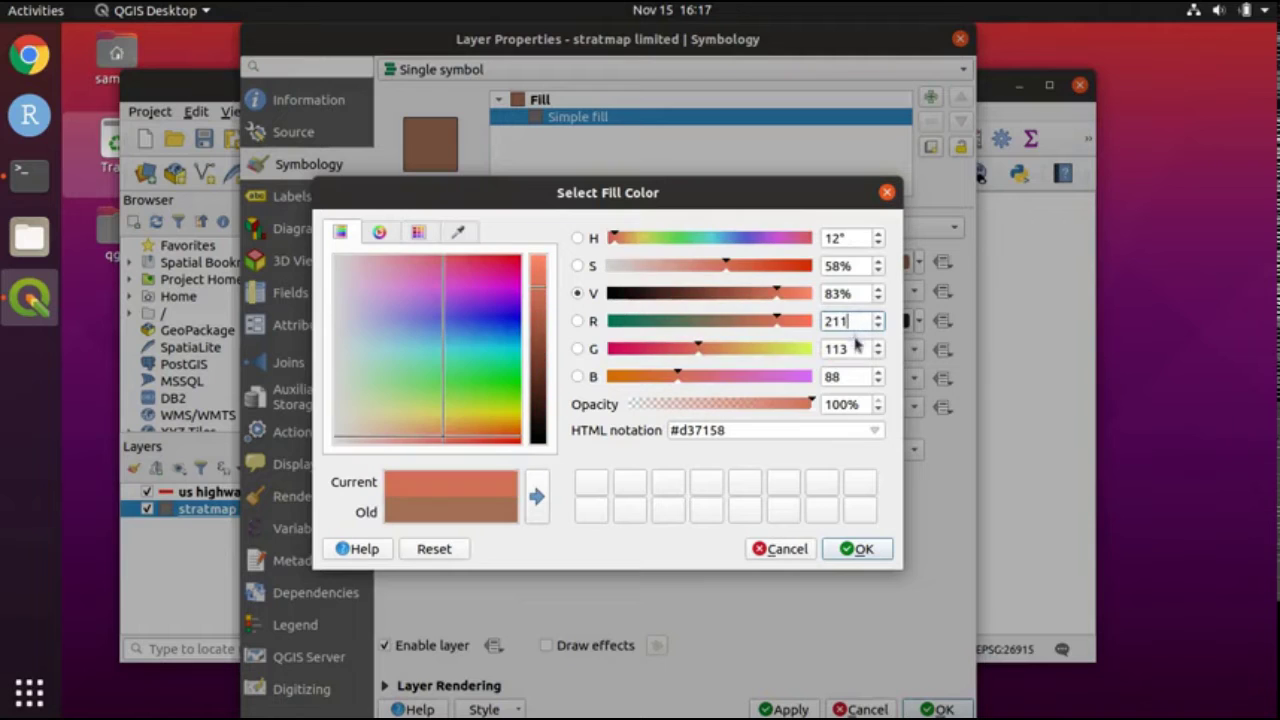
double_click(857, 348)
text(211)
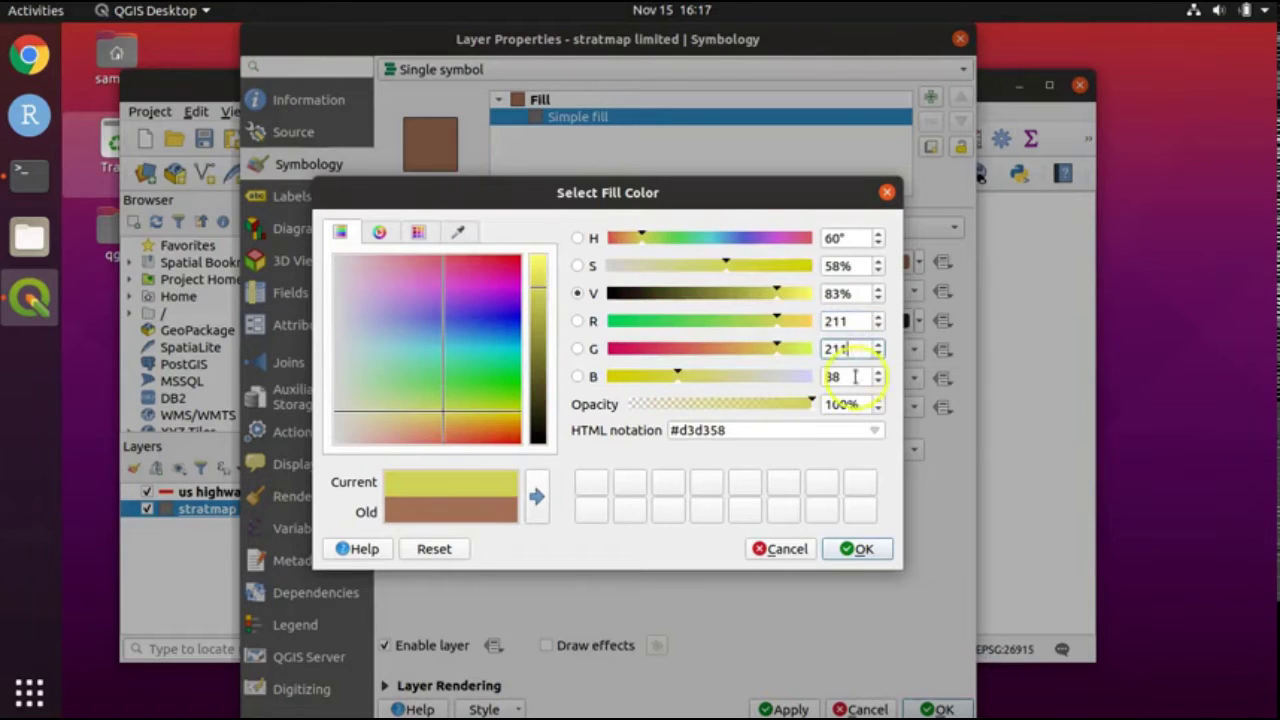
click(856, 378)
text(211)
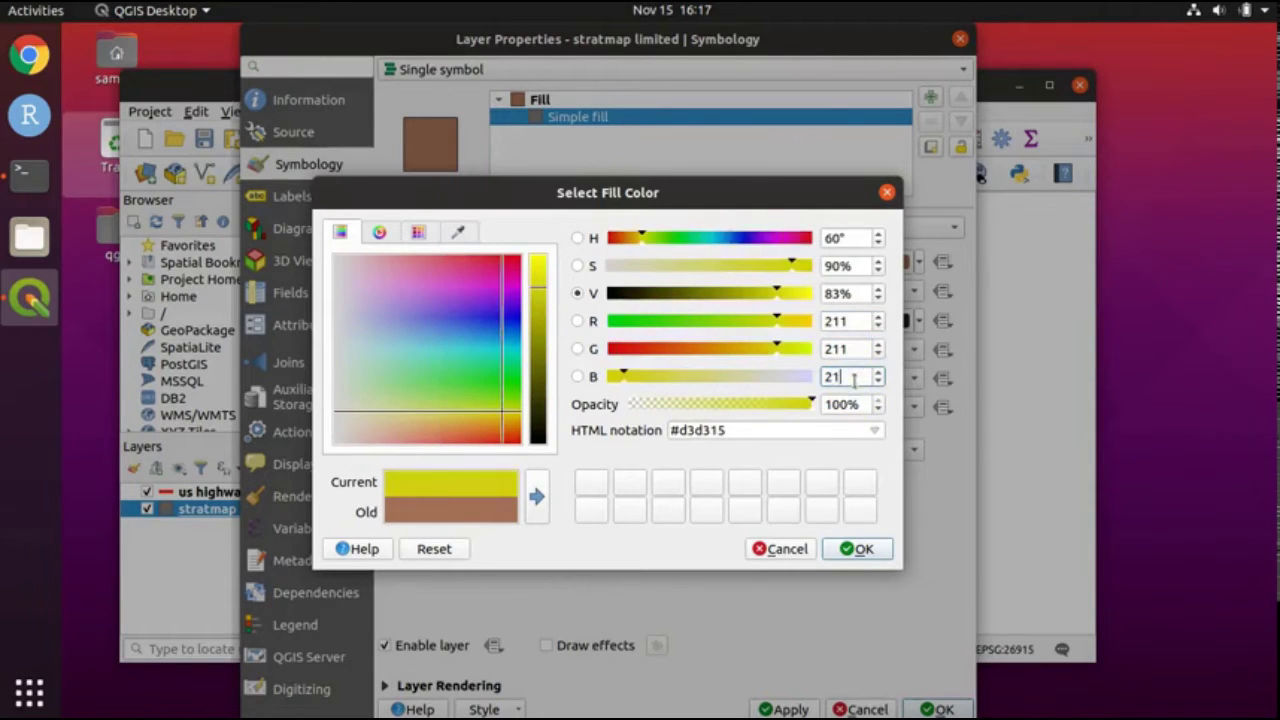
click(886, 548)
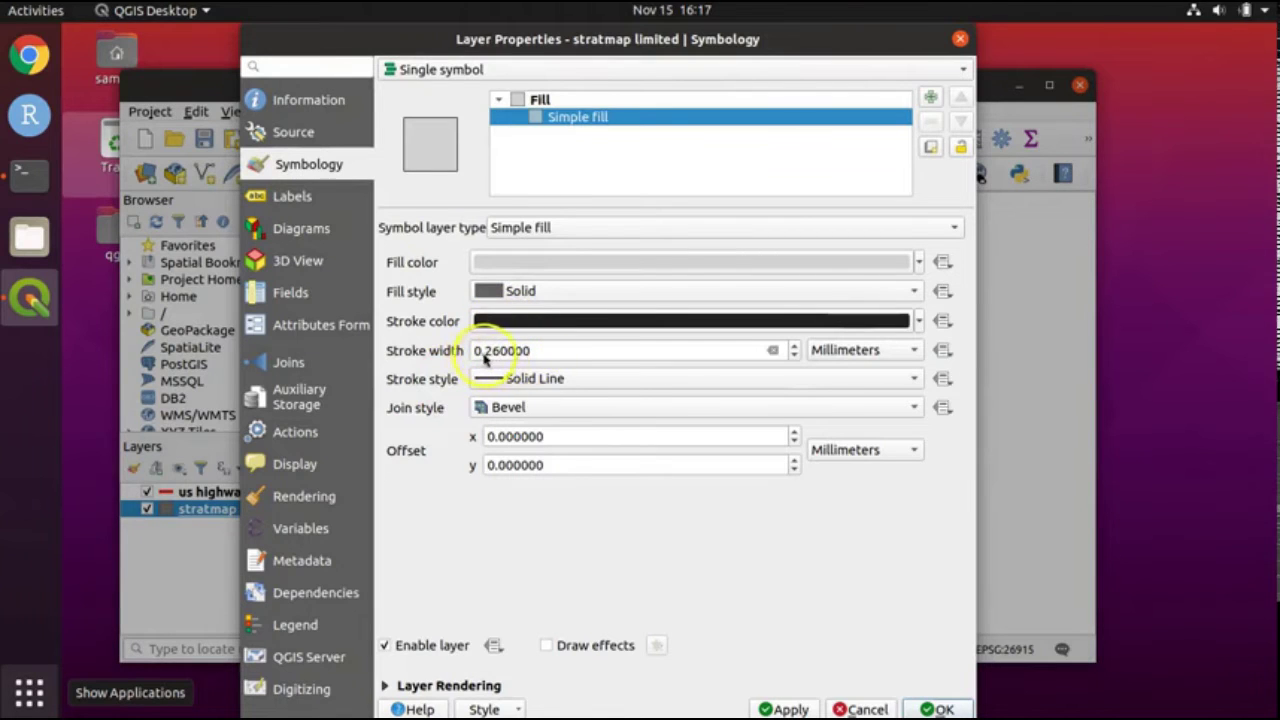
click(942, 709)
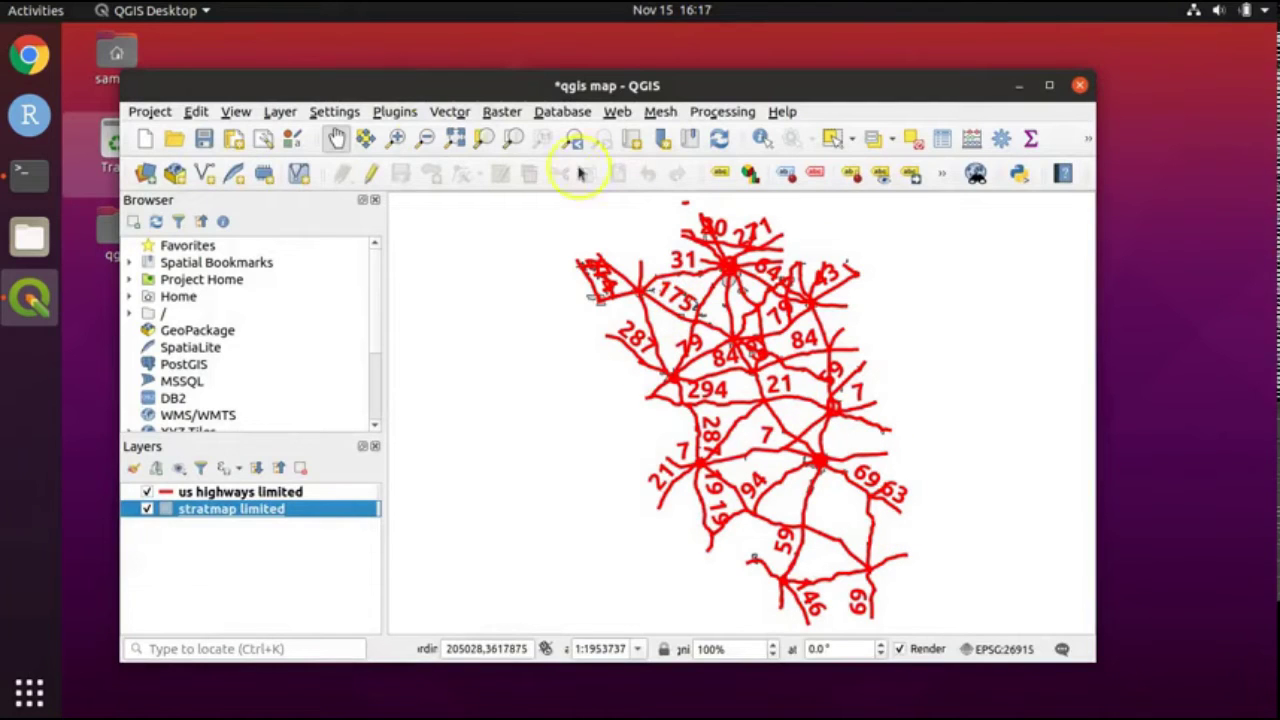
Zoom In with a box over the northern part of the map.
click(396, 142)
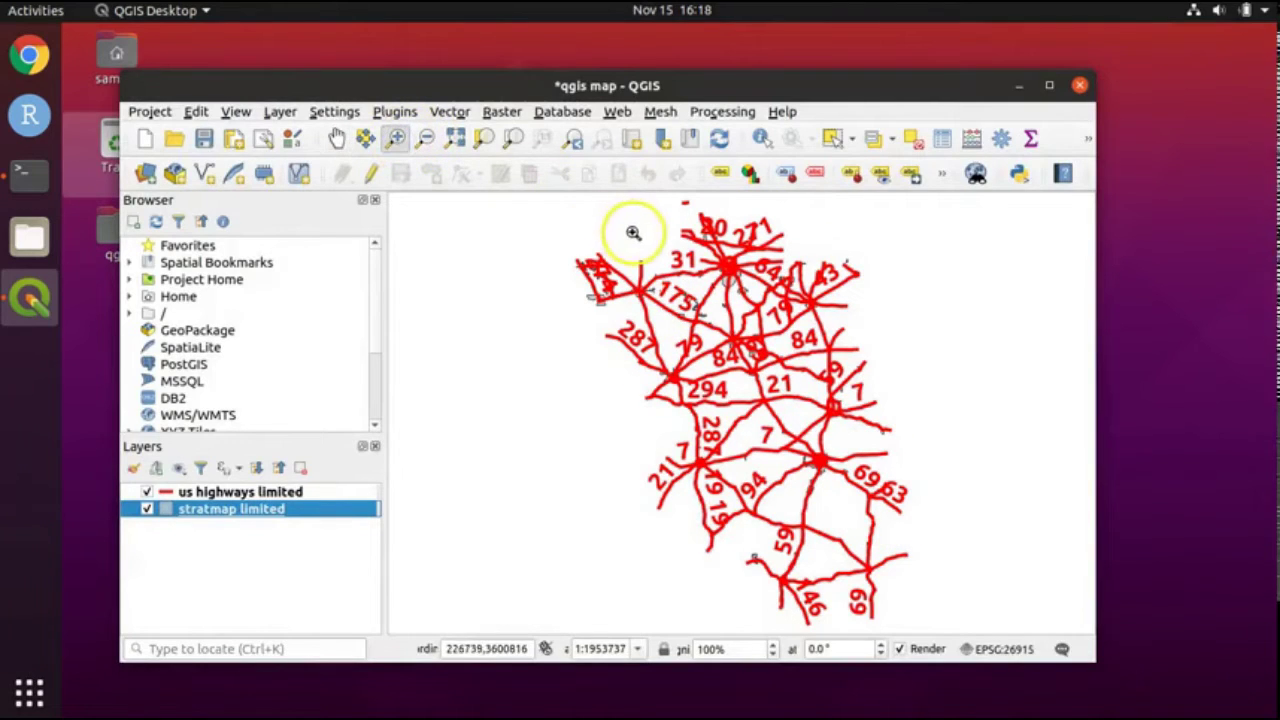
drag(717, 303, 706, 232)
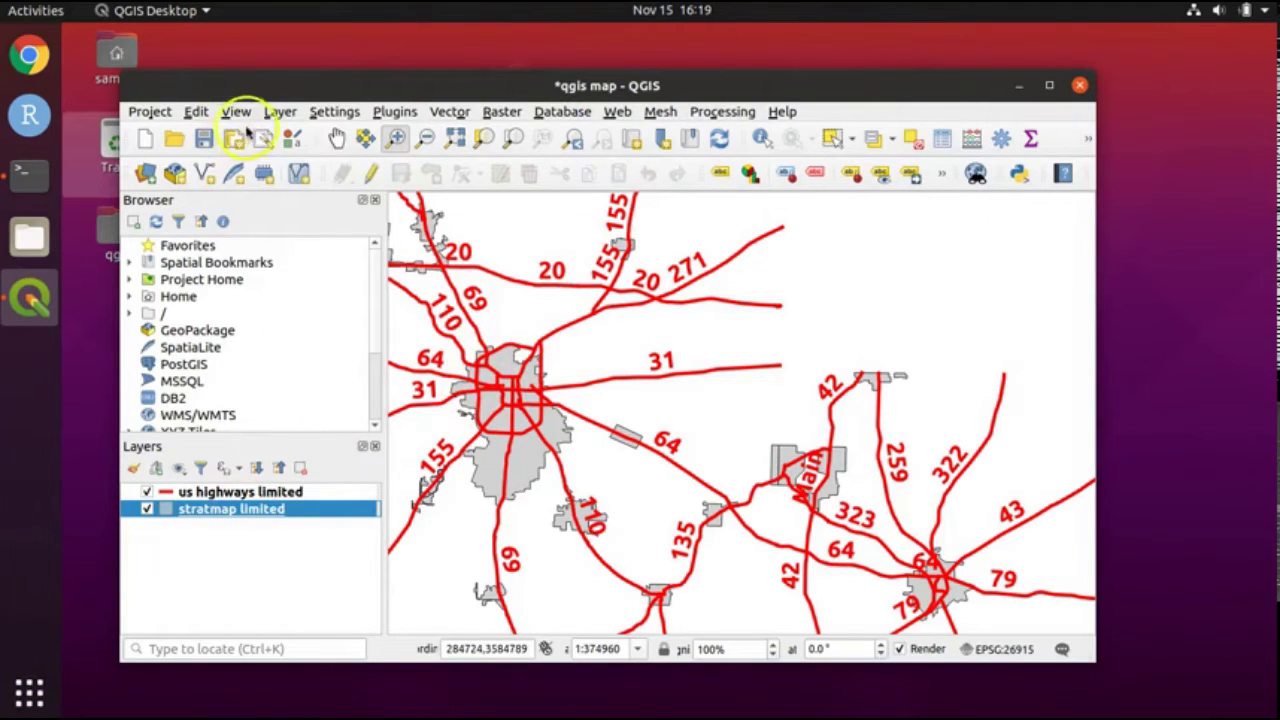
click(280, 112)
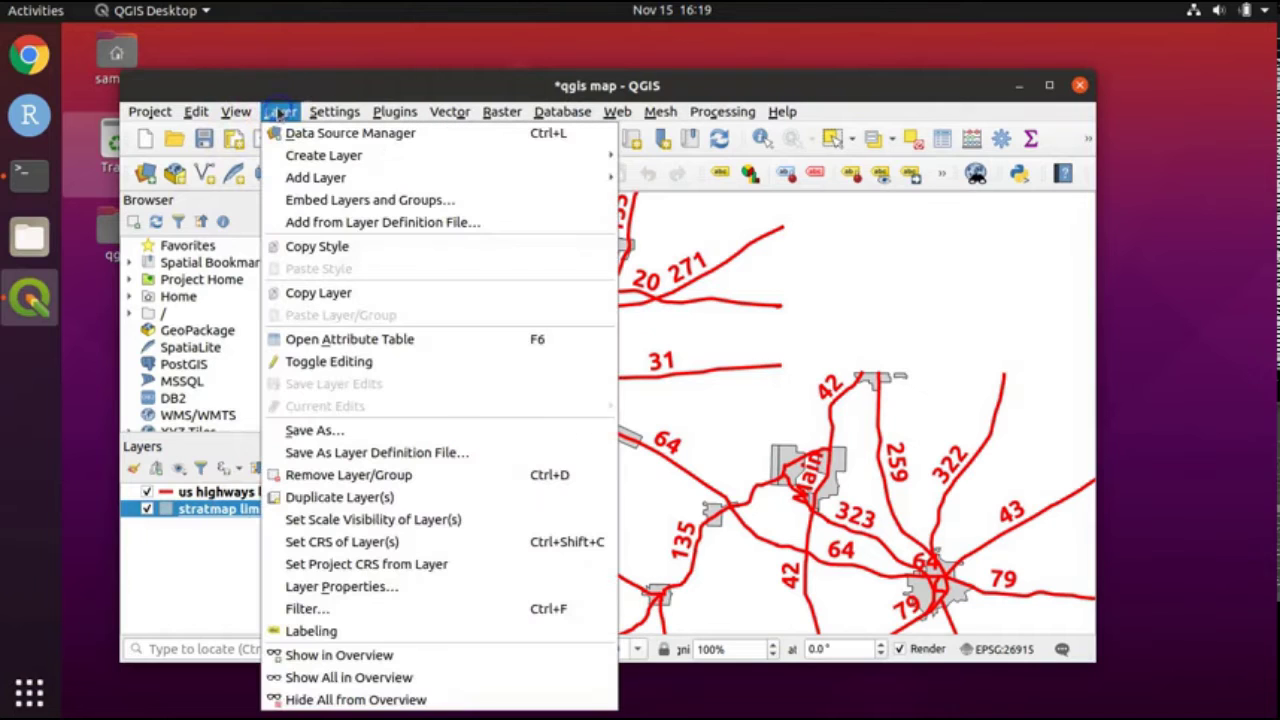
mouse_move(523, 178)
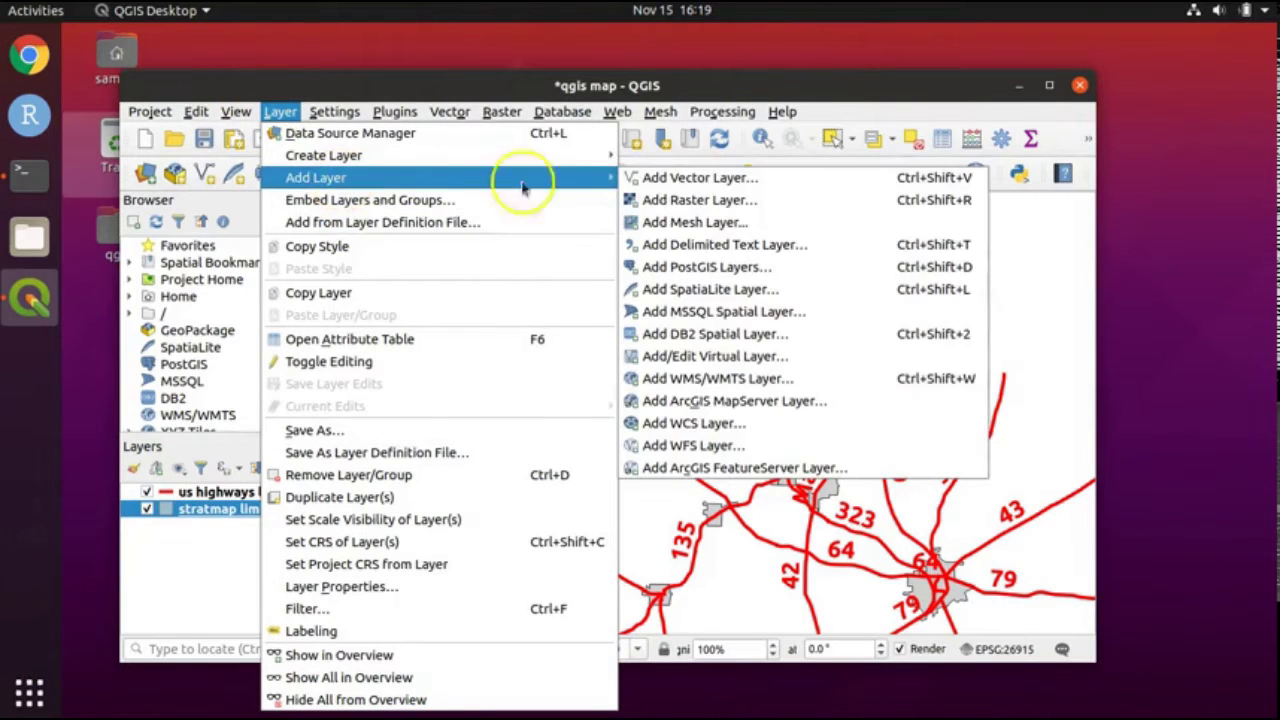
Add 'limited NHDFlowline.shp' as a new vector layer of river lines.
click(753, 178)
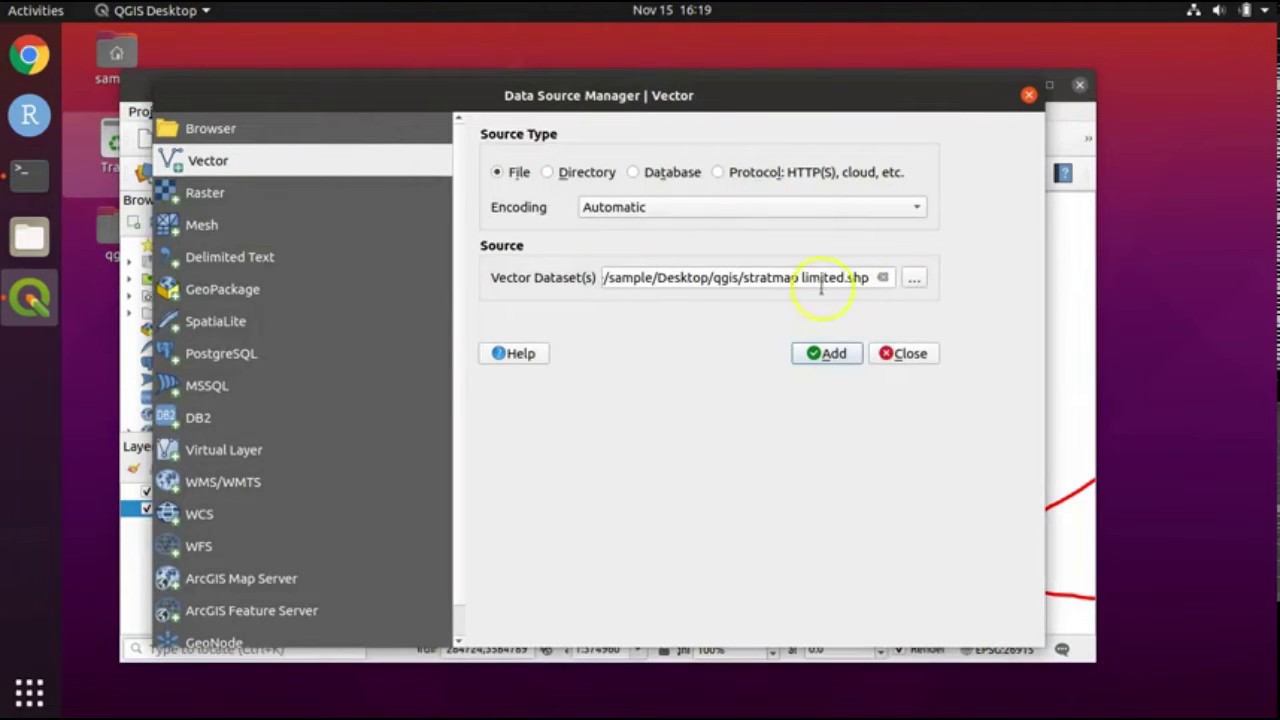
click(912, 282)
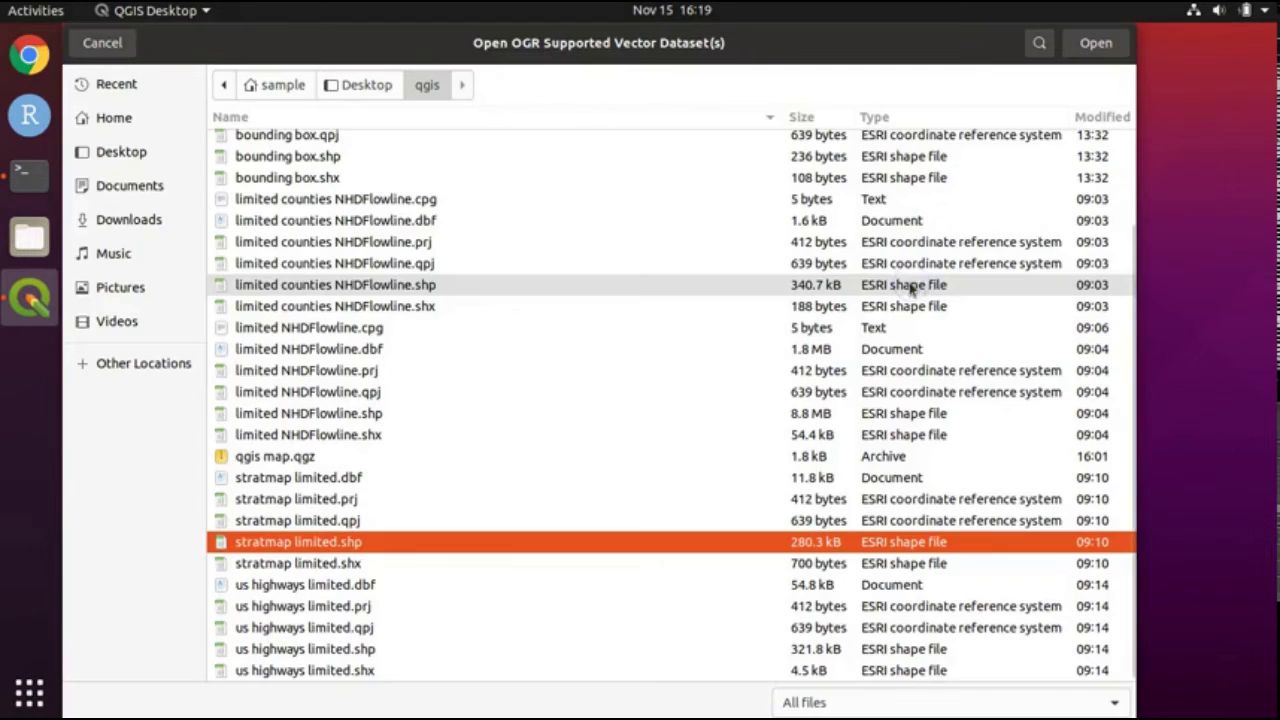
click(359, 418)
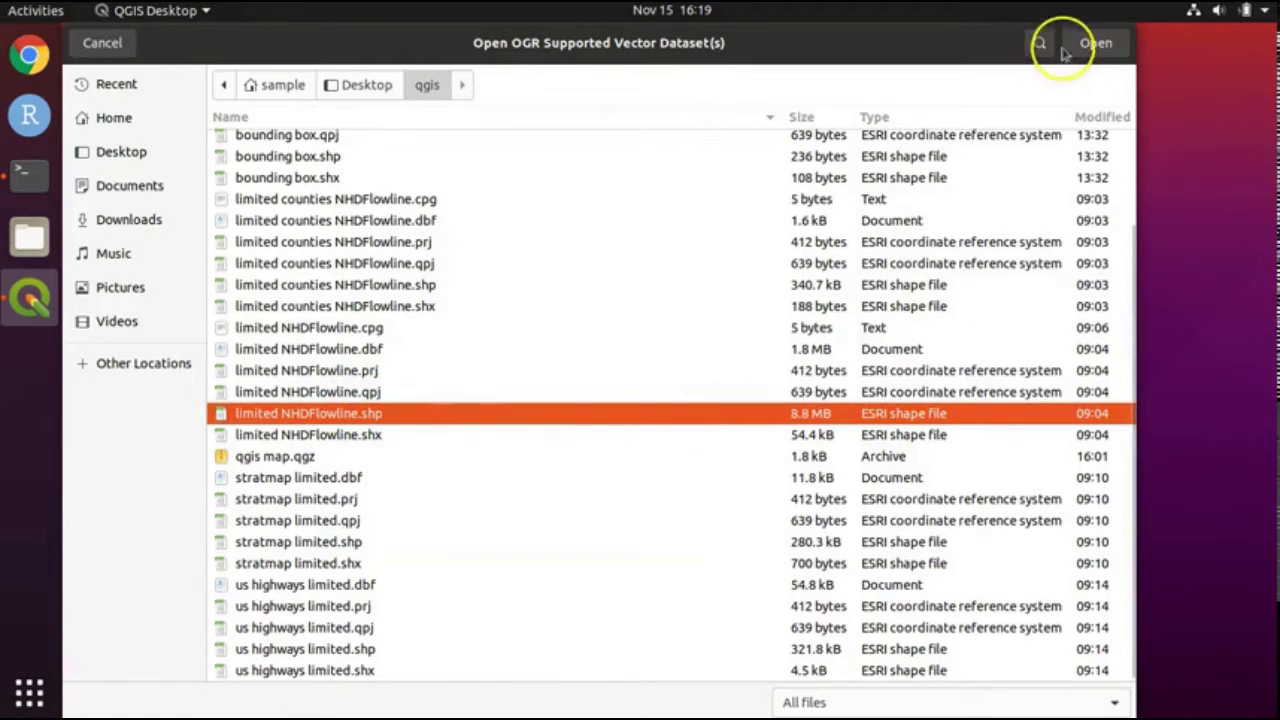
click(1103, 45)
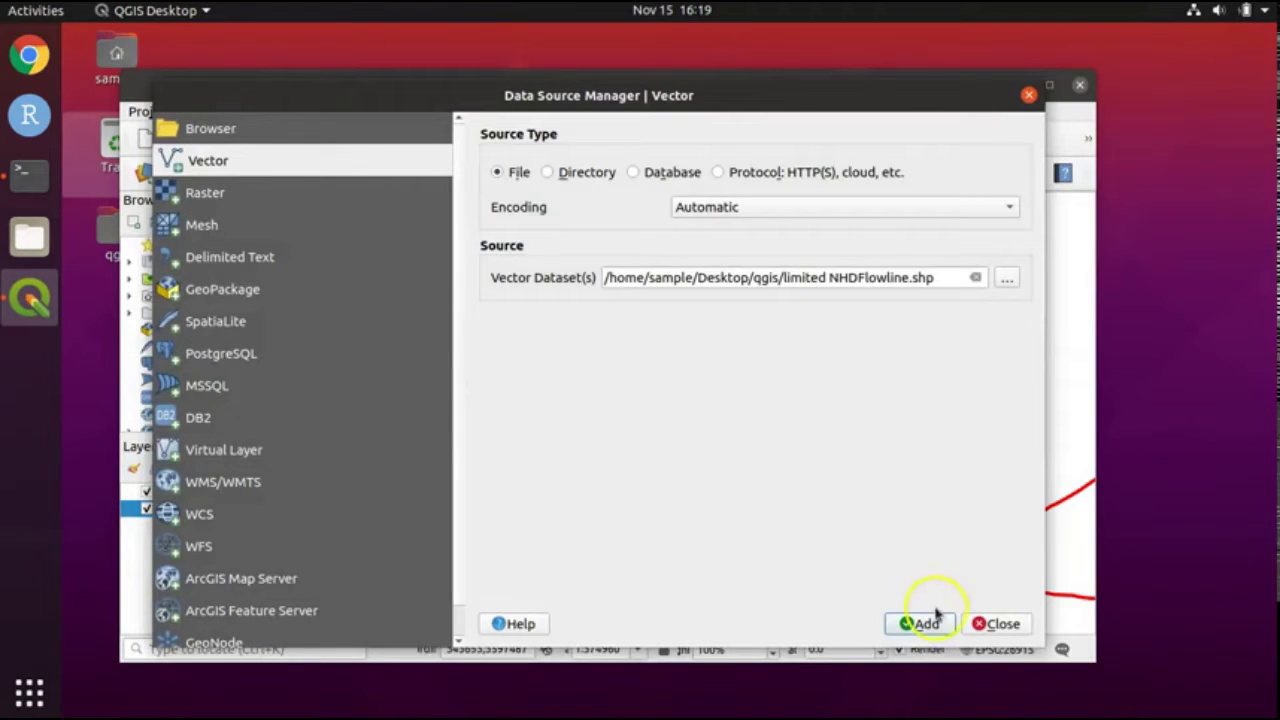
click(936, 624)
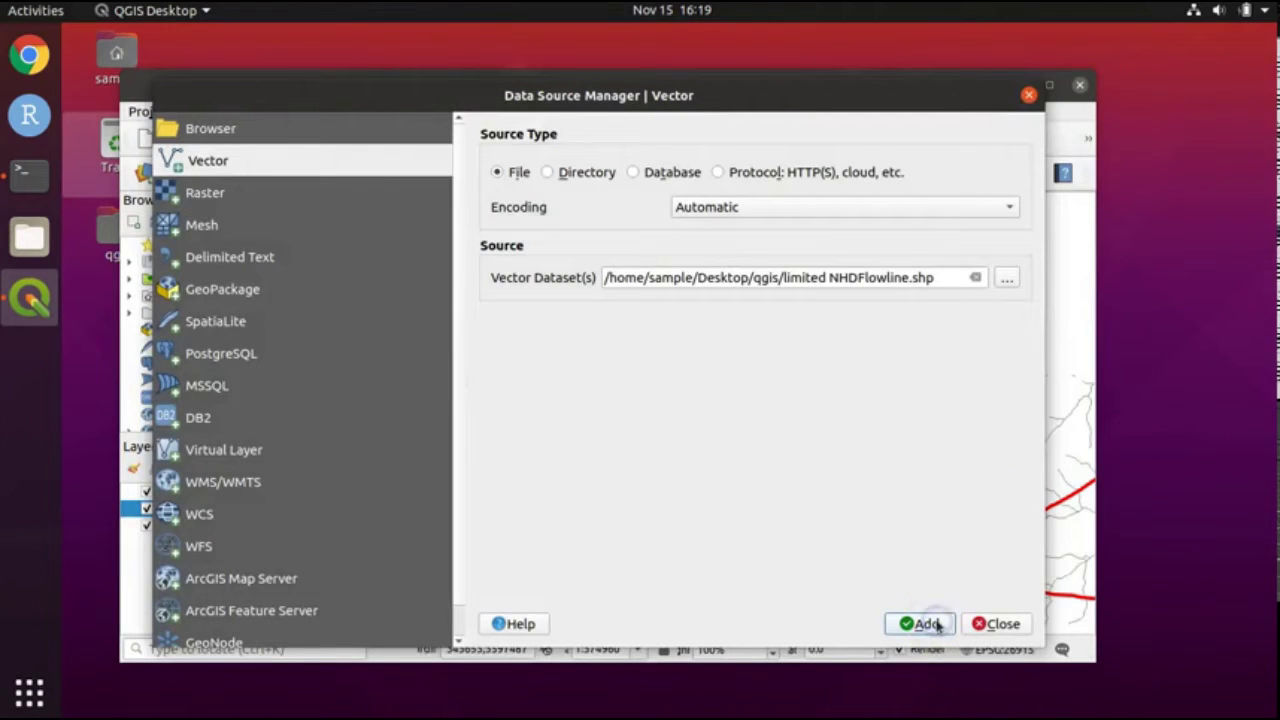
click(1030, 96)
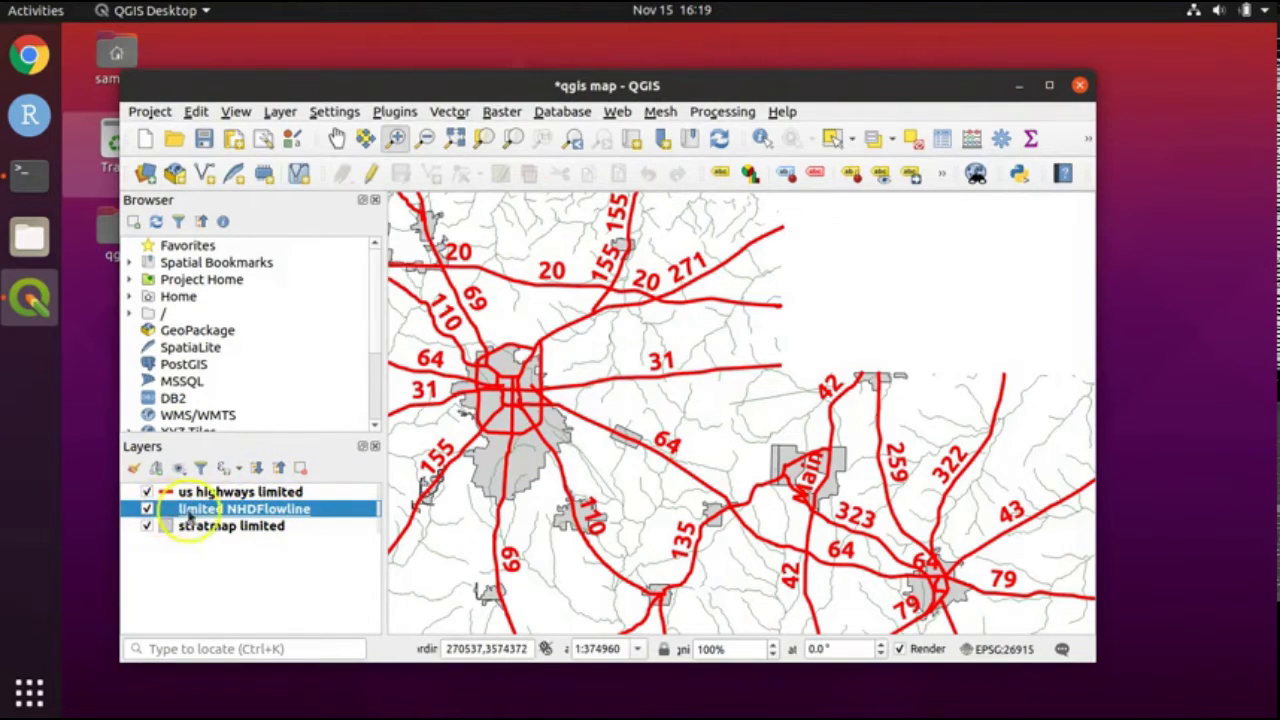
Zoom the map to the full extent of the limited NHDFlowline layer with Zoom to Layer.
click(270, 491)
click(270, 508)
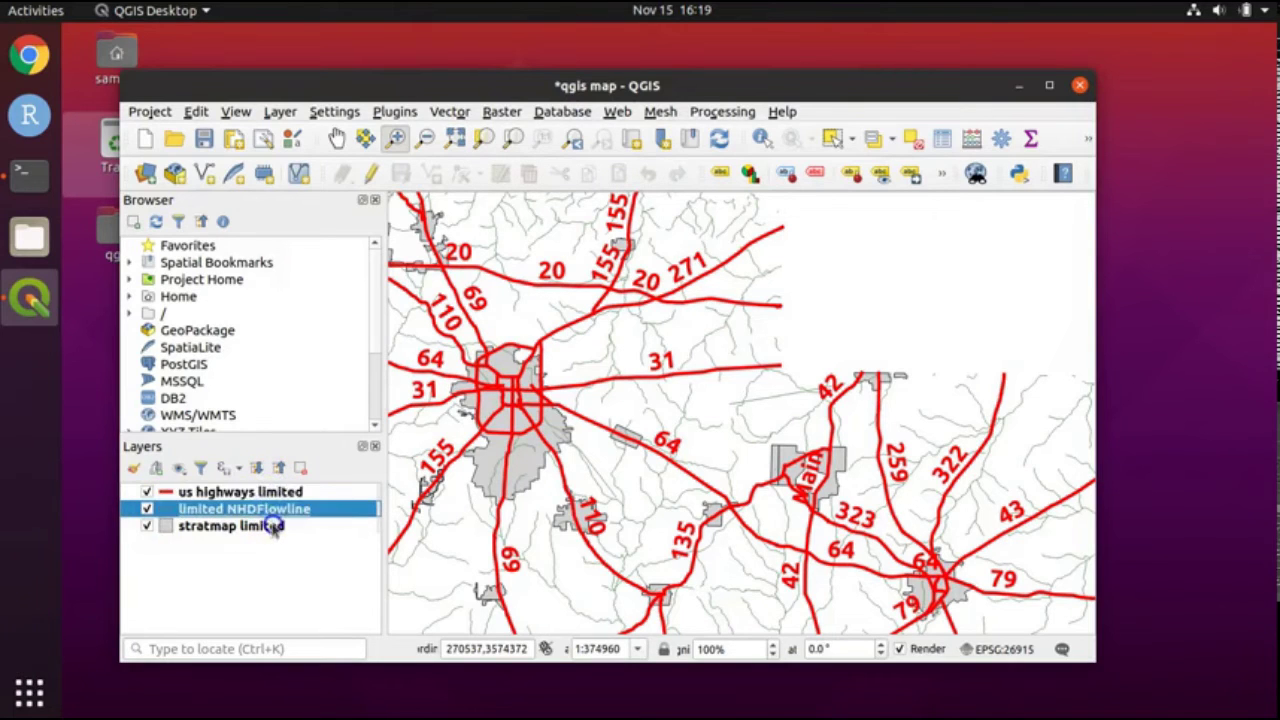
click(273, 526)
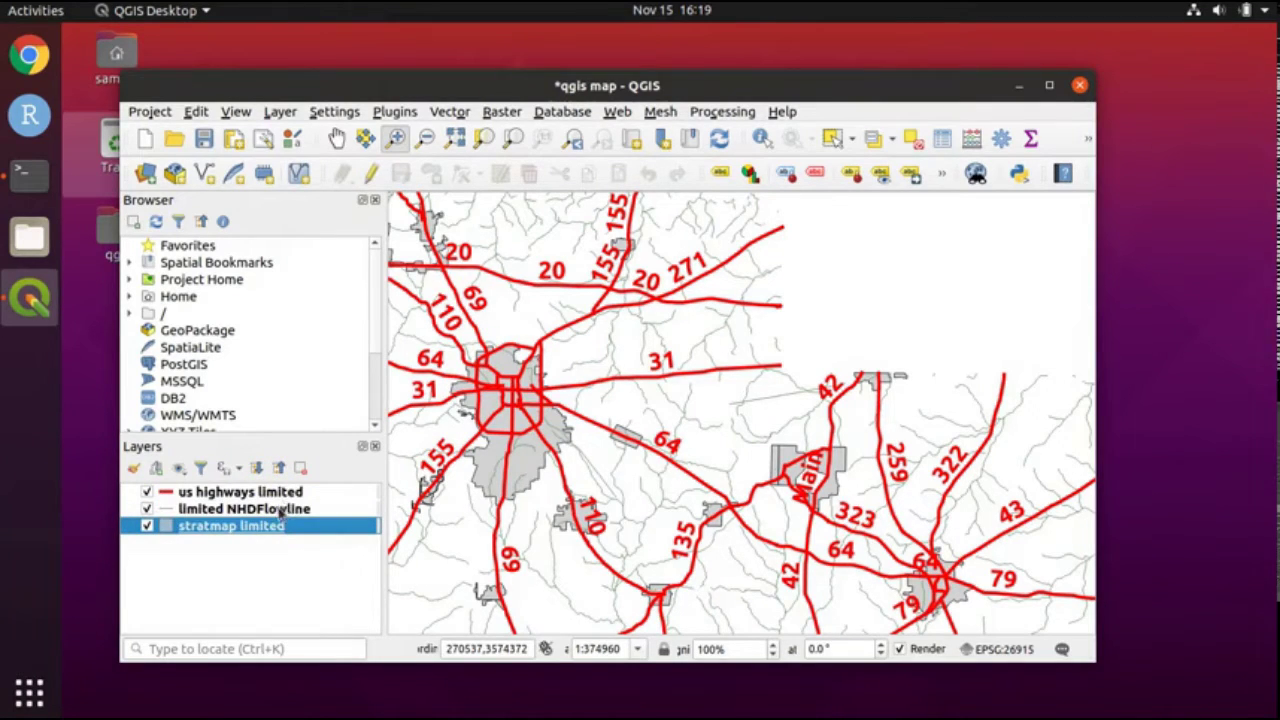
click(189, 533)
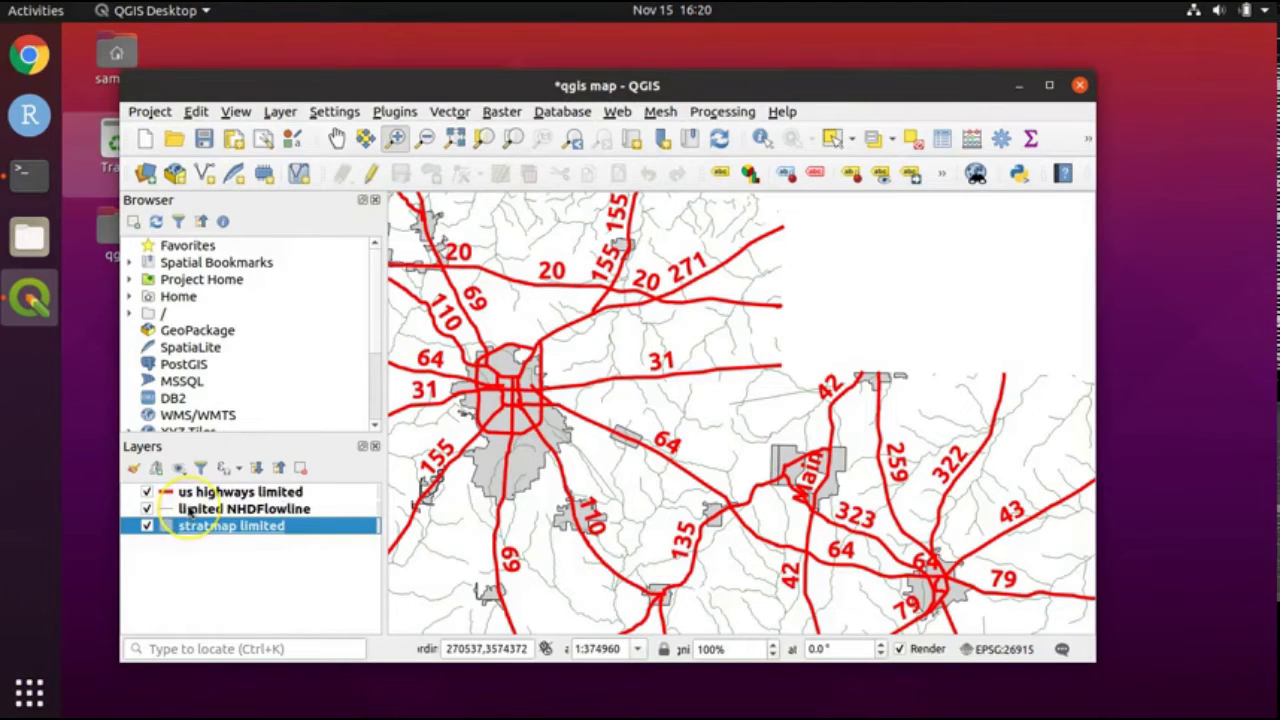
click(190, 510)
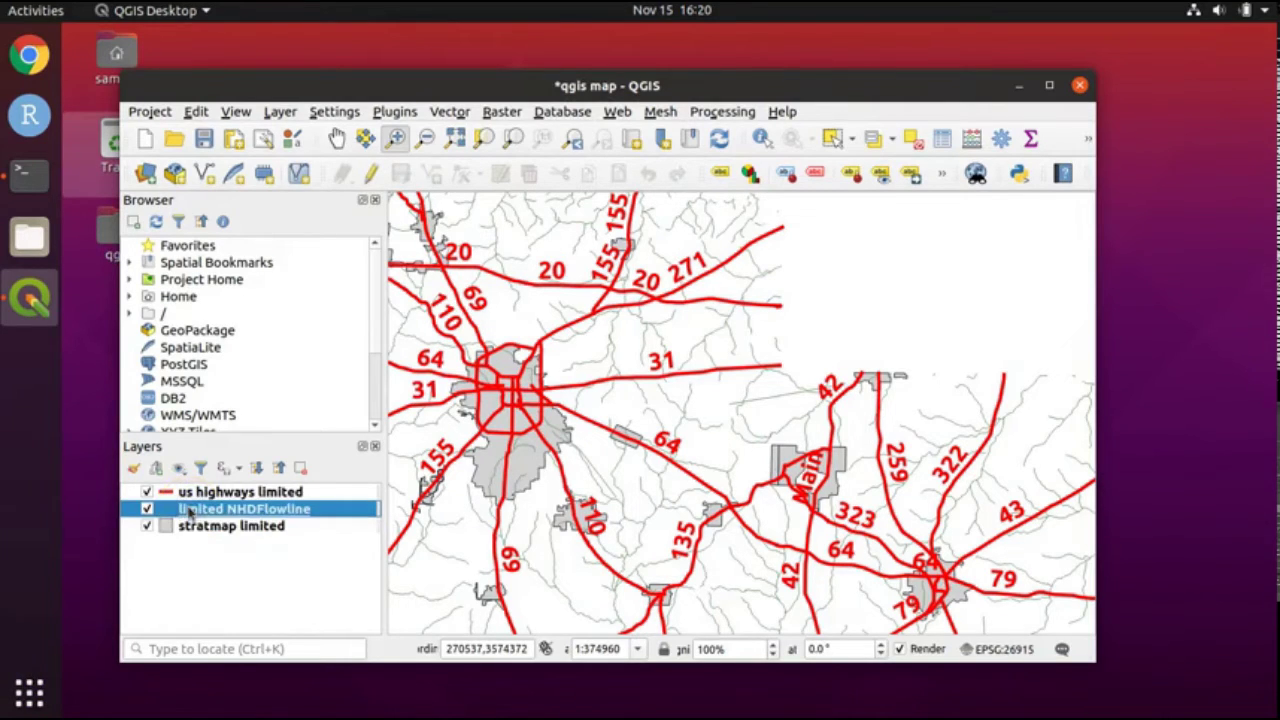
click(186, 510)
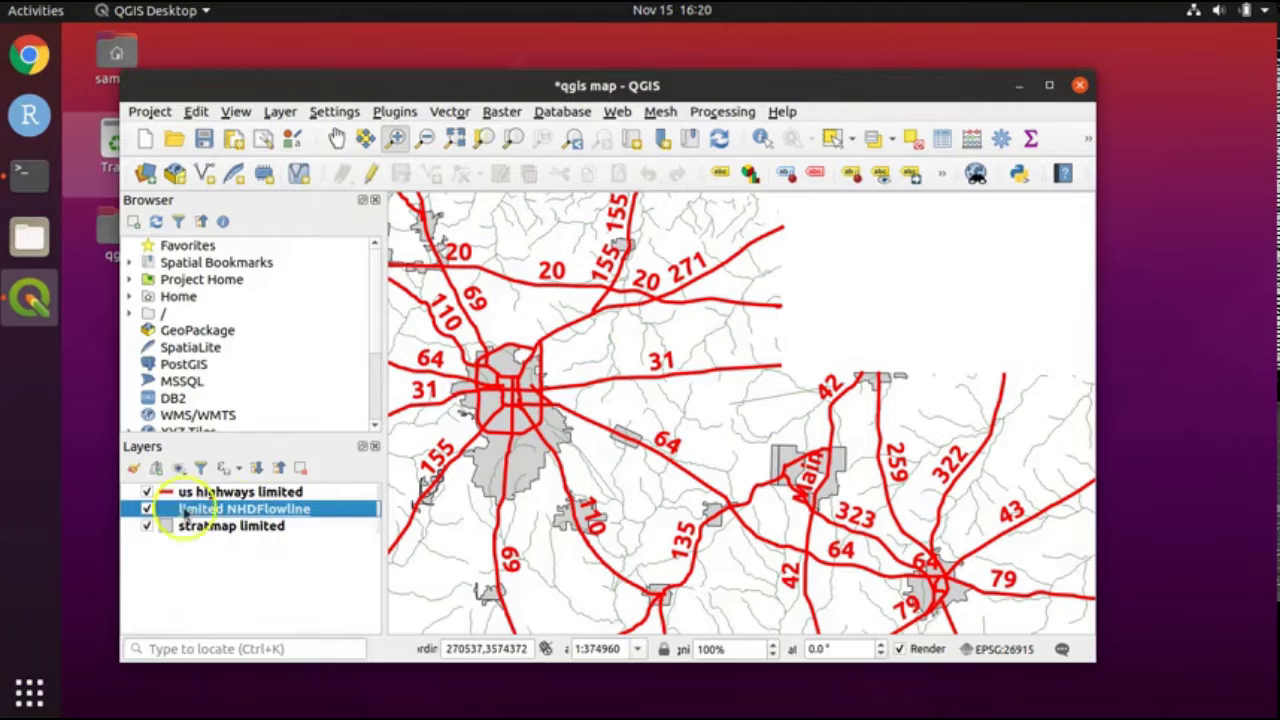
right_click(316, 512)
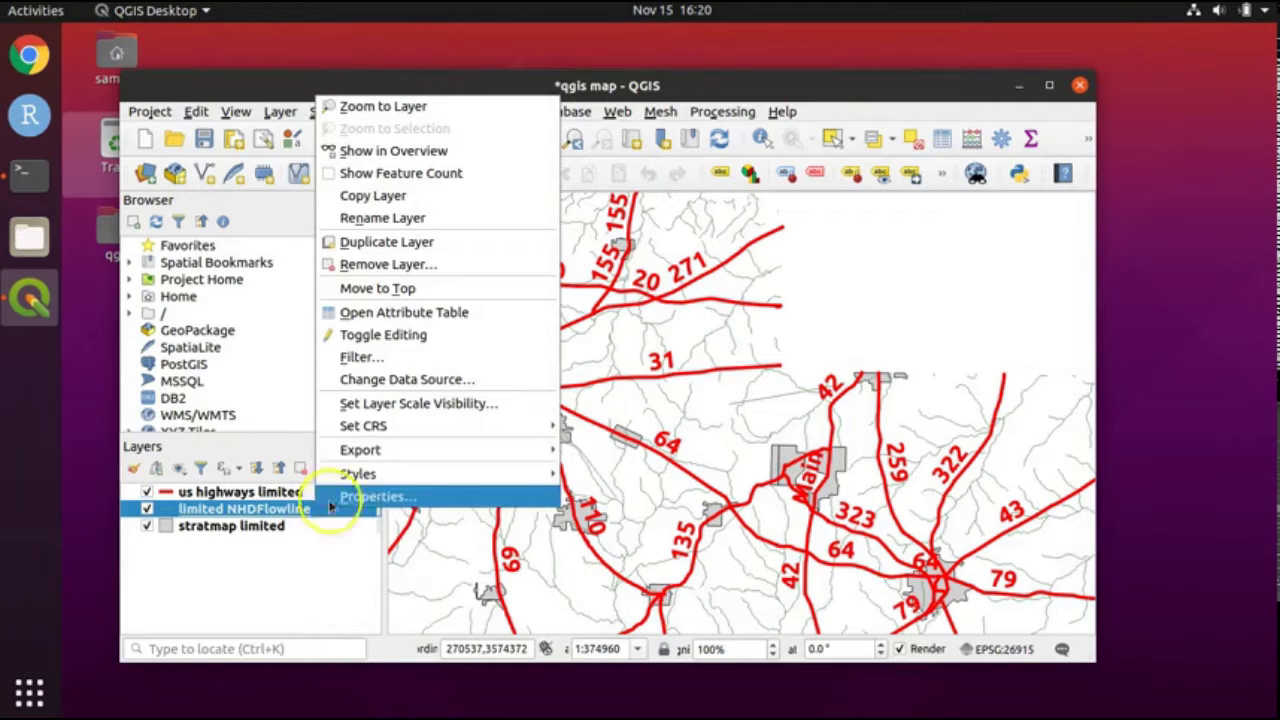
click(409, 107)
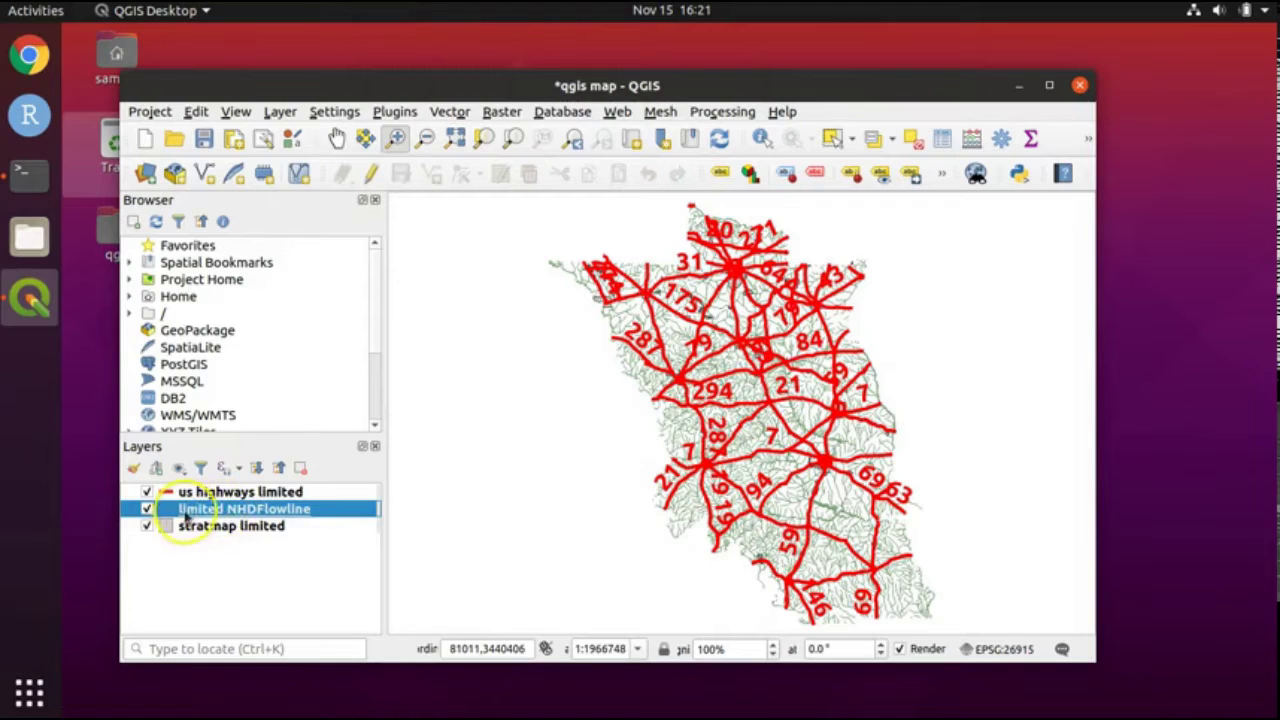
Open the limited NHDFlowline attribute table, sort it by GNIS_Name, and switch to the filter form.
right_click(330, 512)
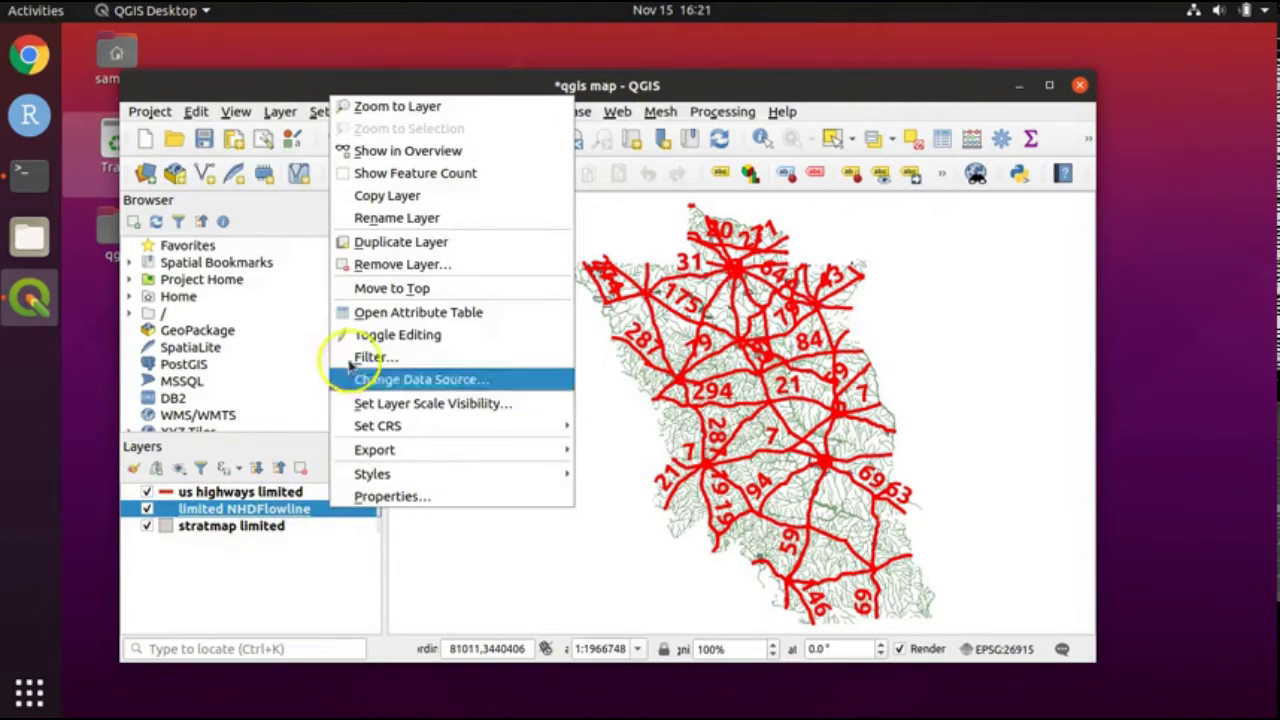
click(364, 322)
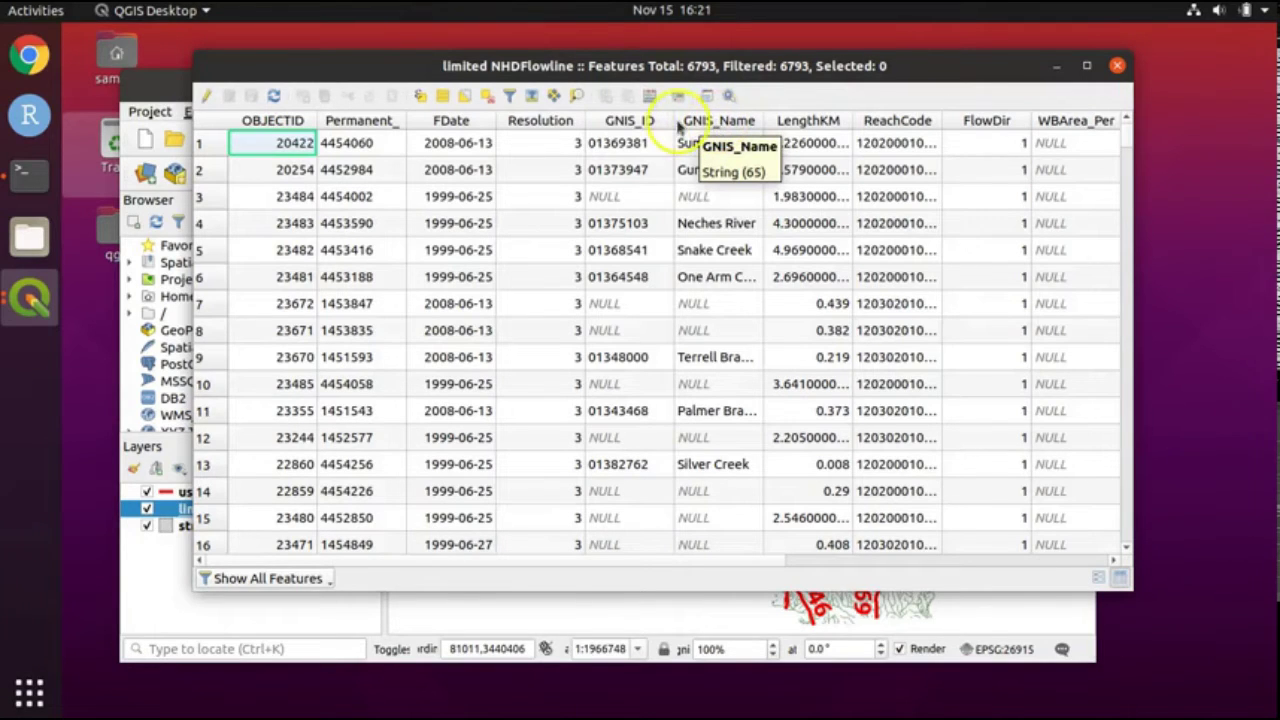
click(712, 122)
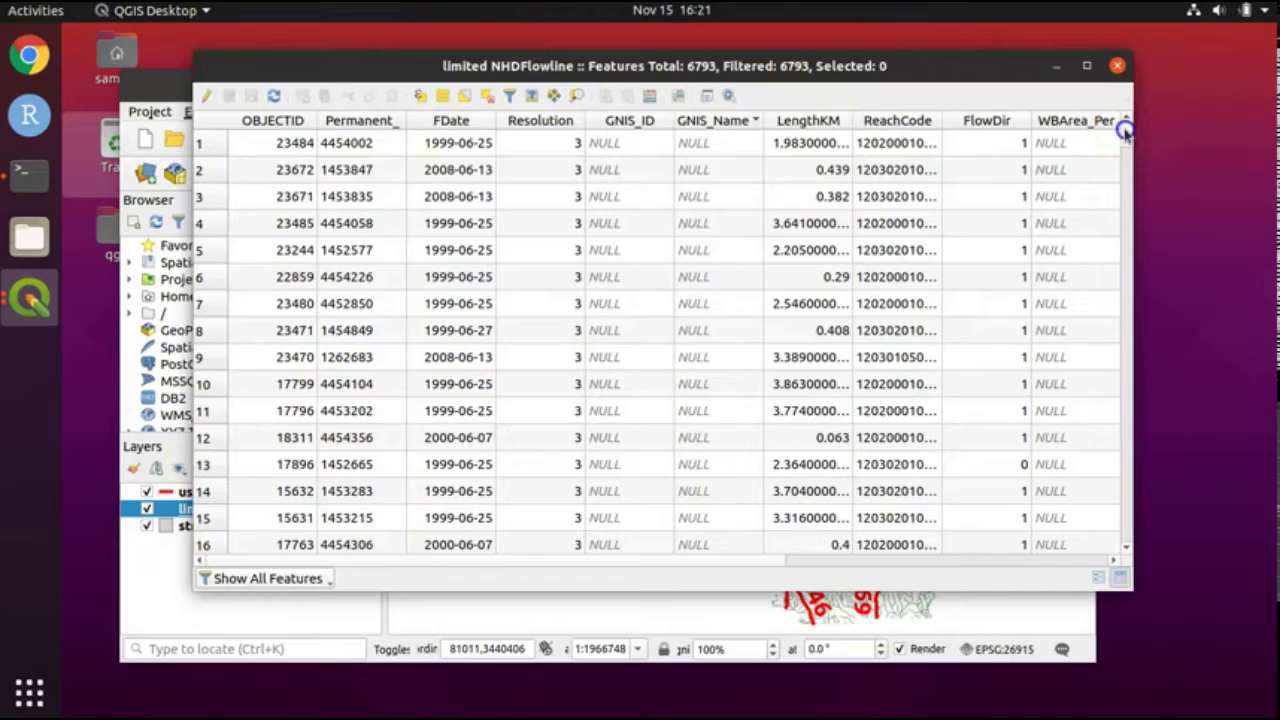
drag(1125, 131, 1125, 312)
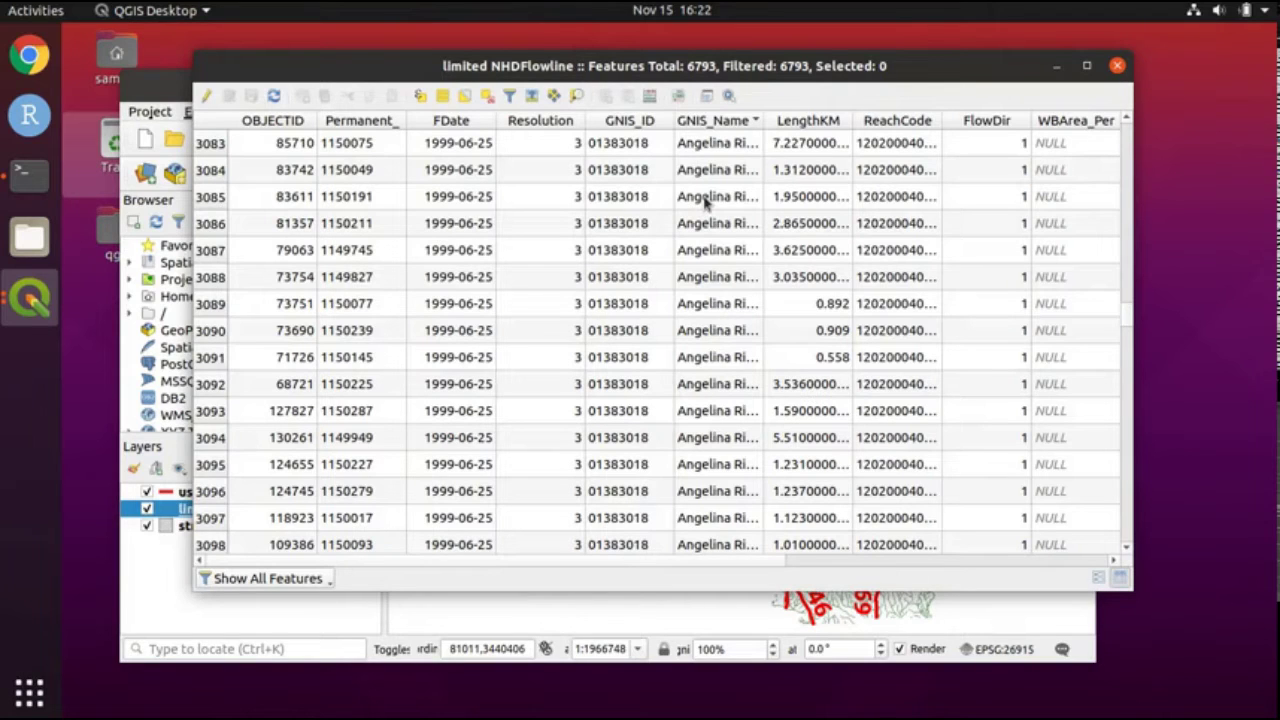
click(510, 97)
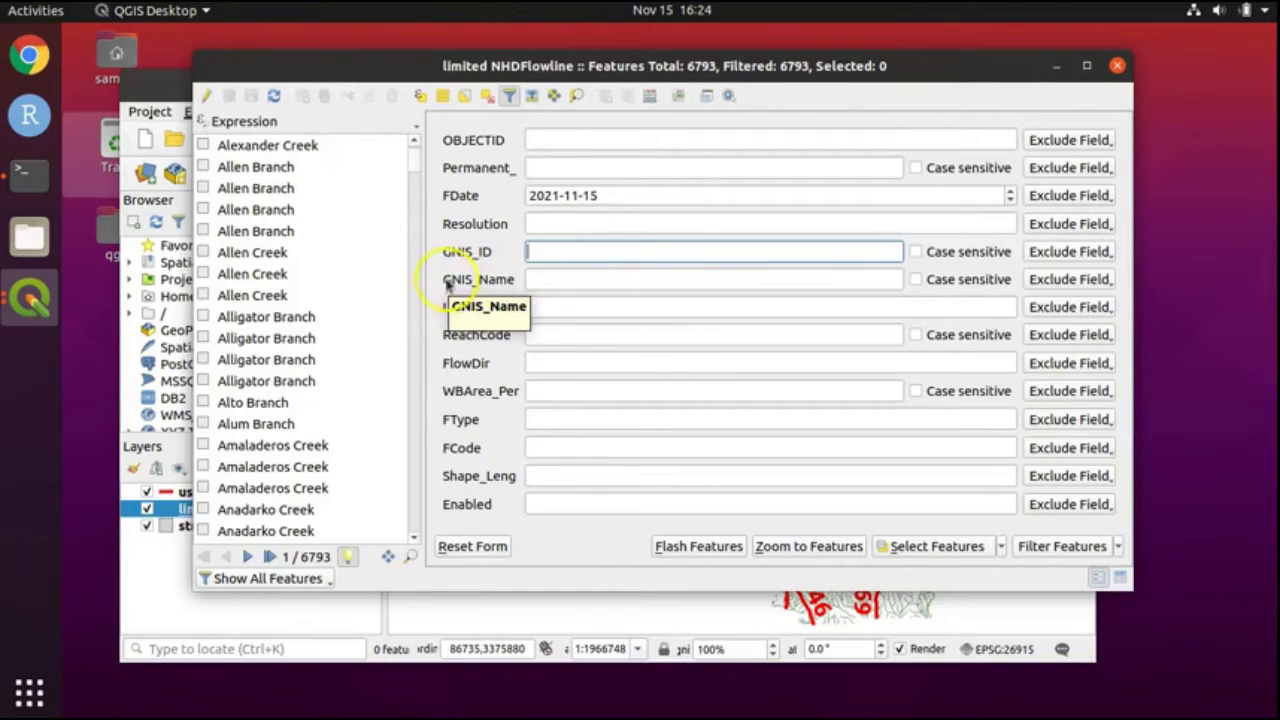
Filter GNIS_Name for 'Angelina River' and add its 119 flowlines to the current selection.
click(538, 281)
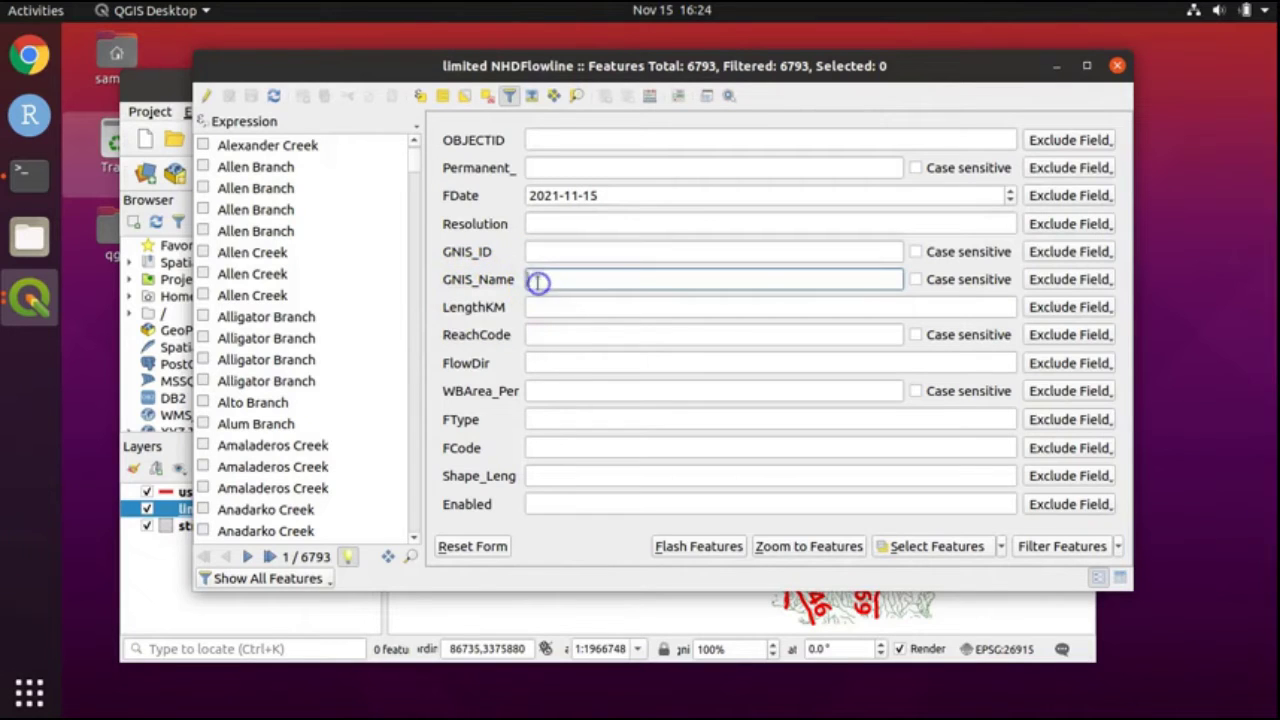
text(A)
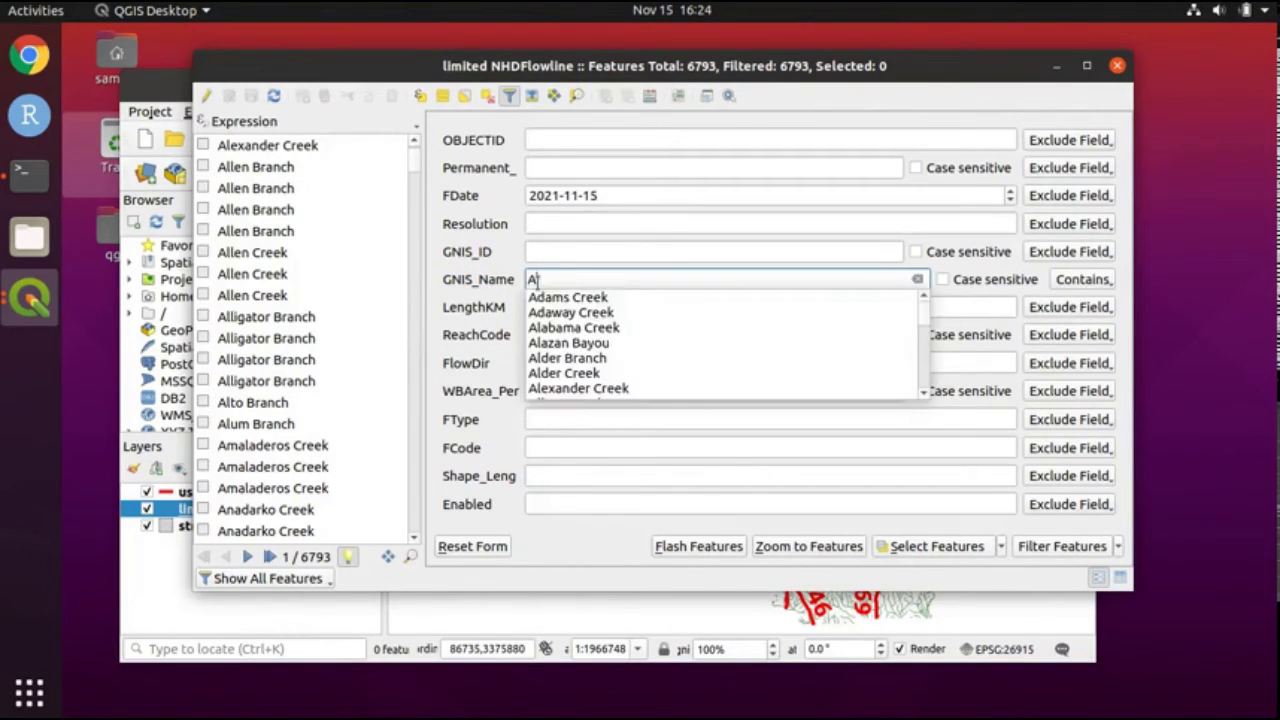
text(ngelina)
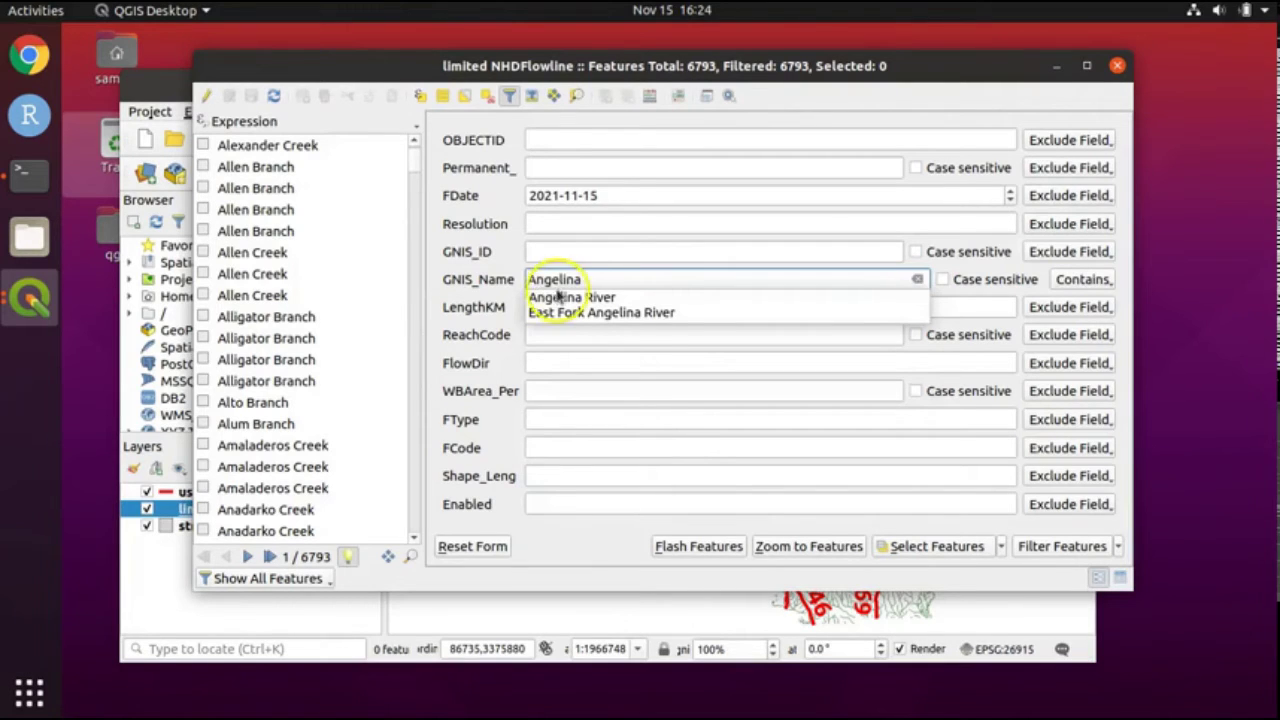
click(567, 300)
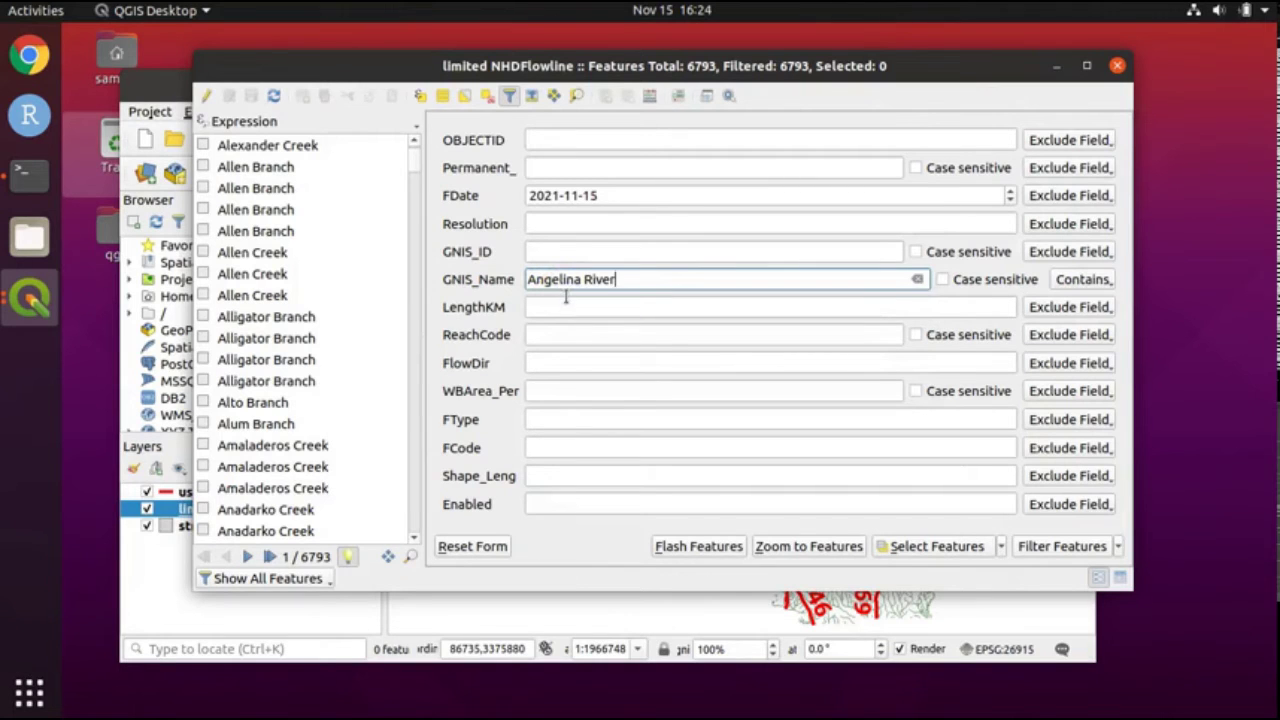
click(698, 330)
click(1002, 553)
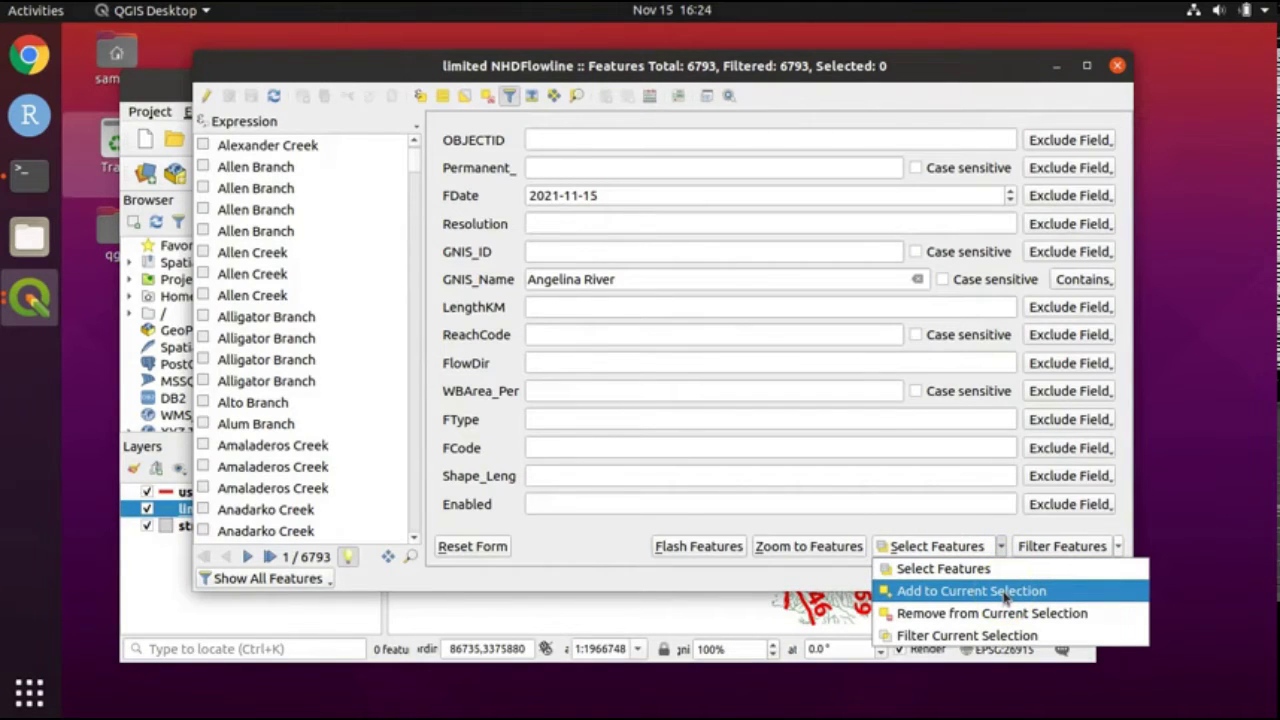
click(1005, 595)
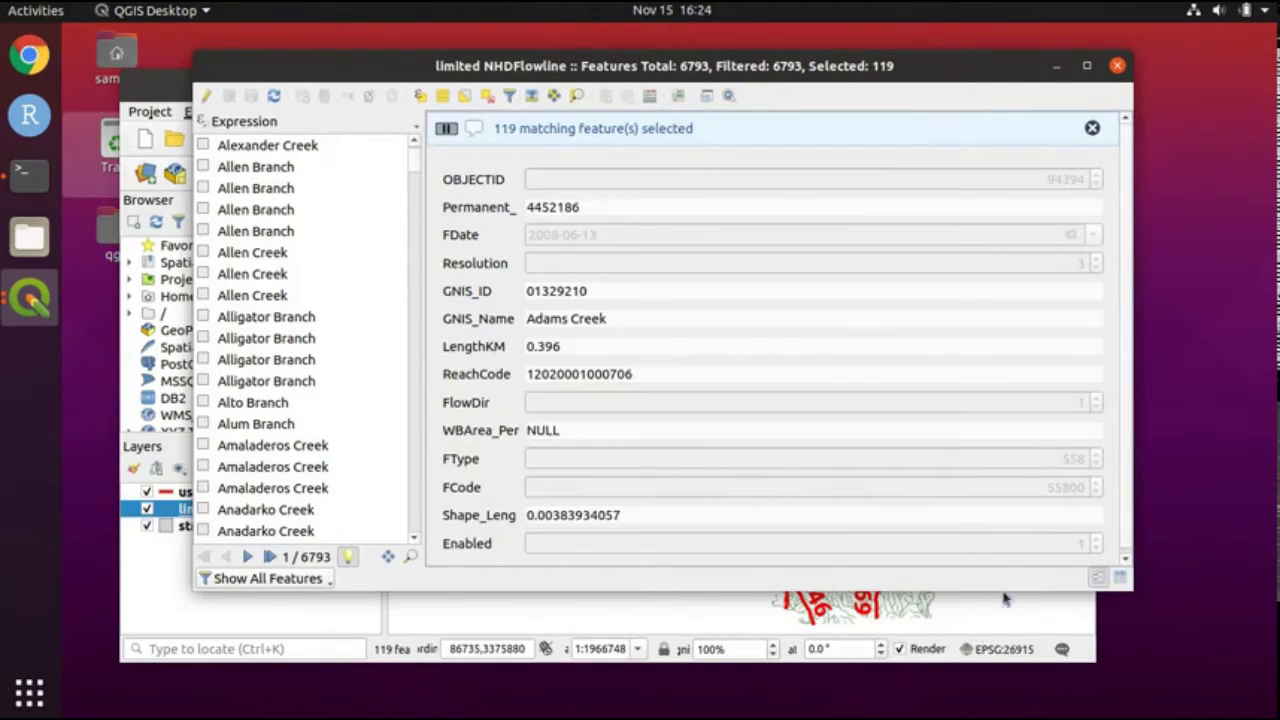
Reopen the attribute filter form for another GNIS_Name search.
click(764, 178)
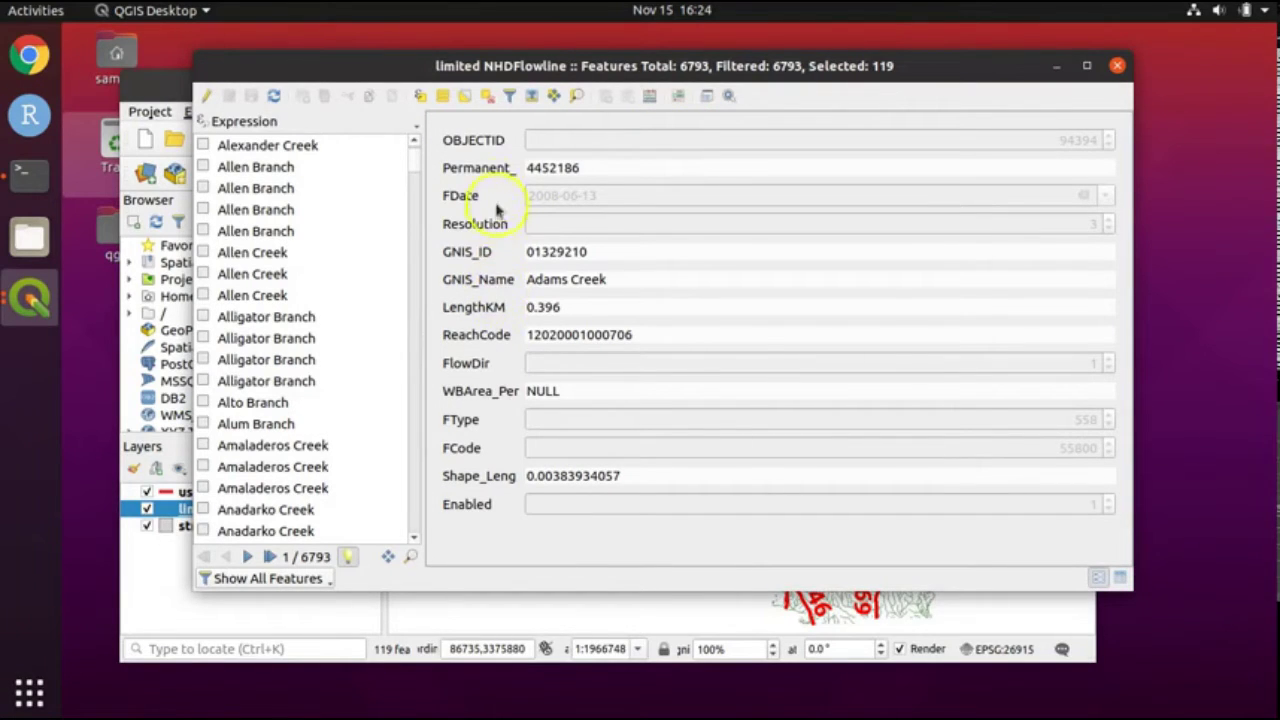
click(505, 100)
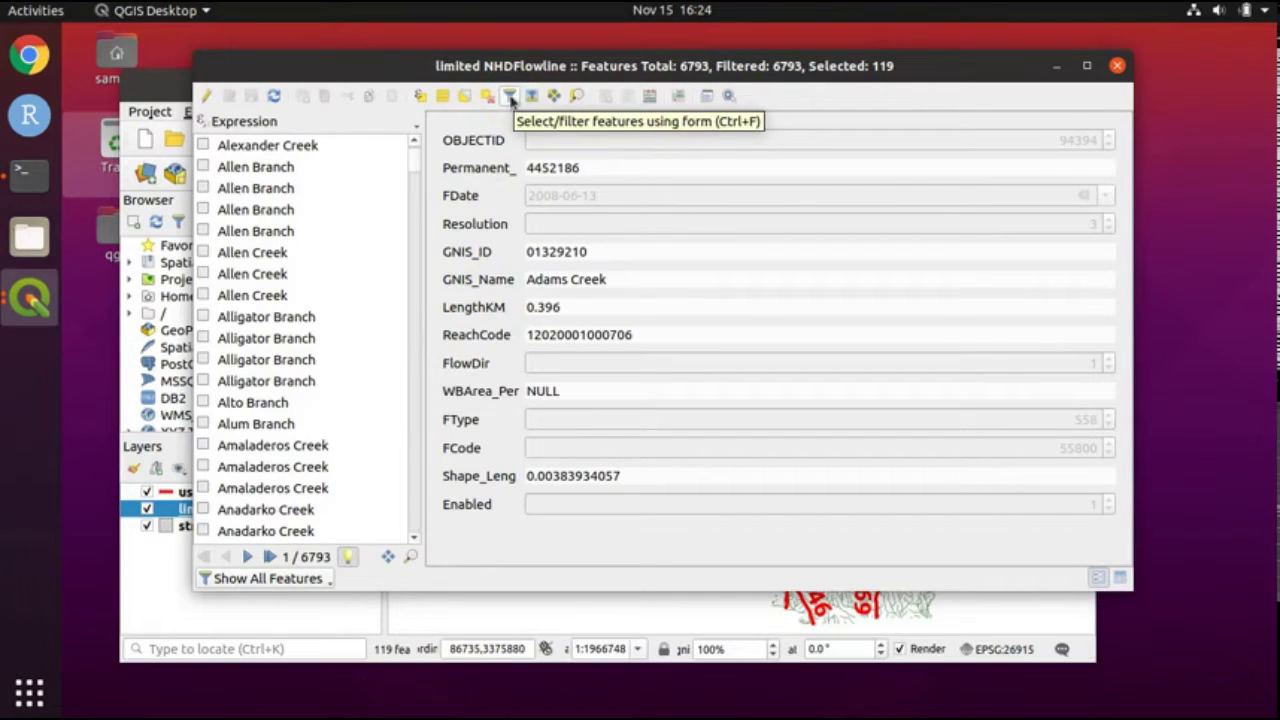
click(510, 96)
click(533, 215)
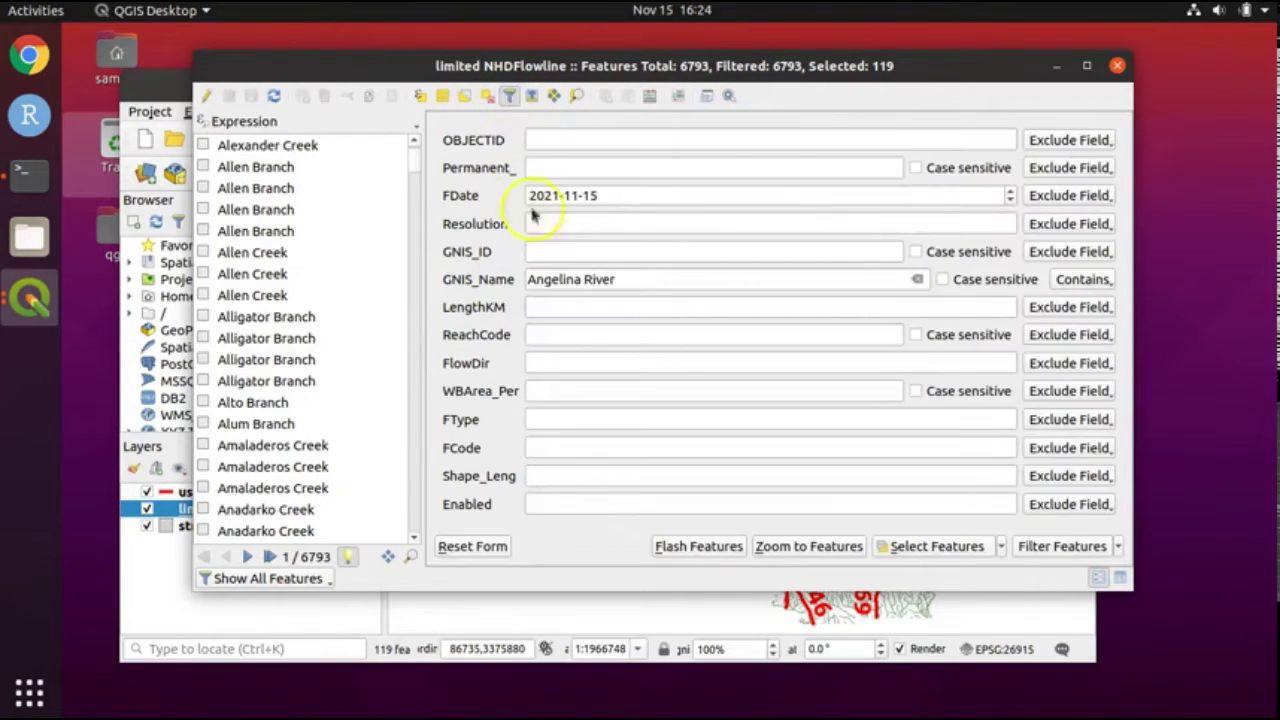
Add 'Neches River' flowlines to the selection for 308 features, then close the attribute table.
drag(621, 284, 513, 263)
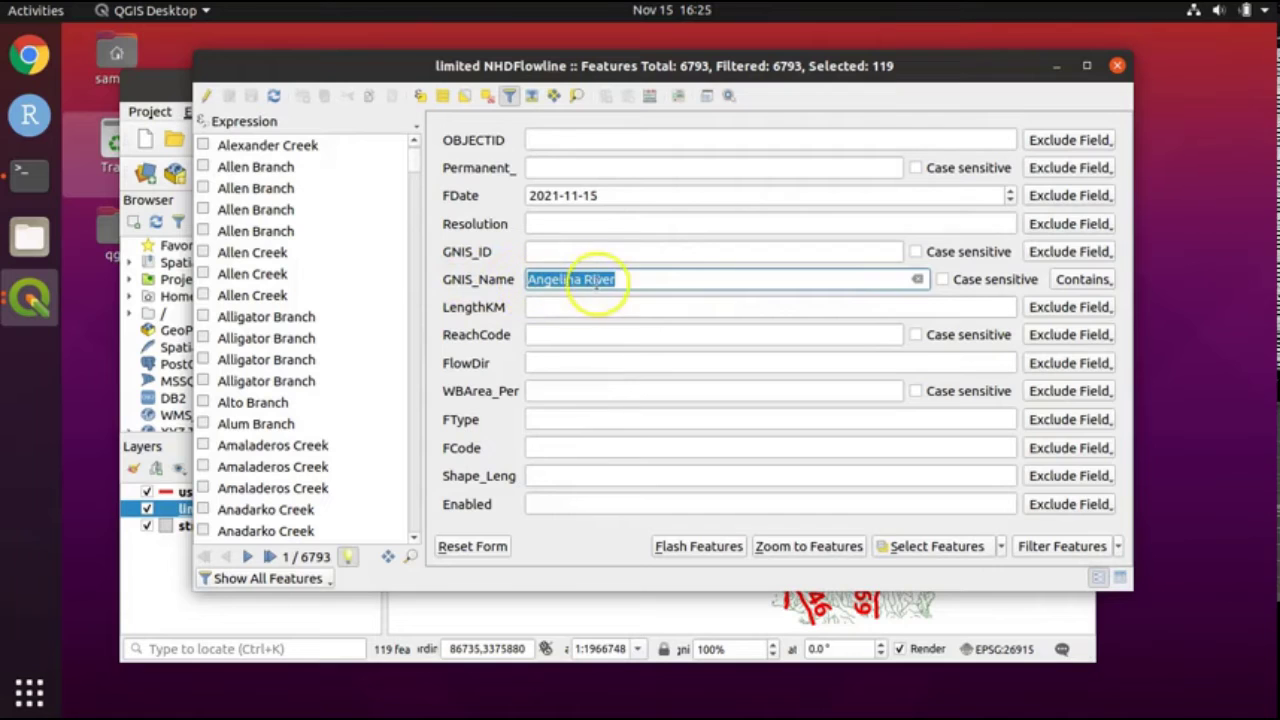
key(BackSpace)
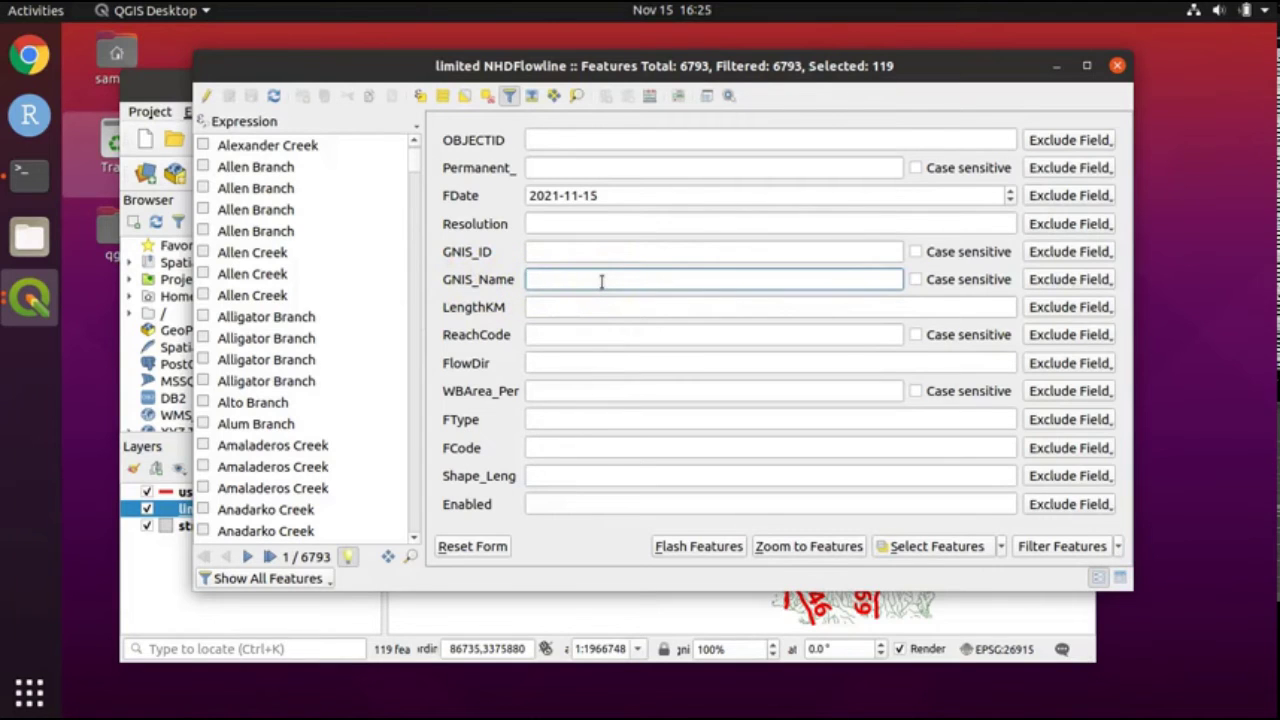
text(Neches)
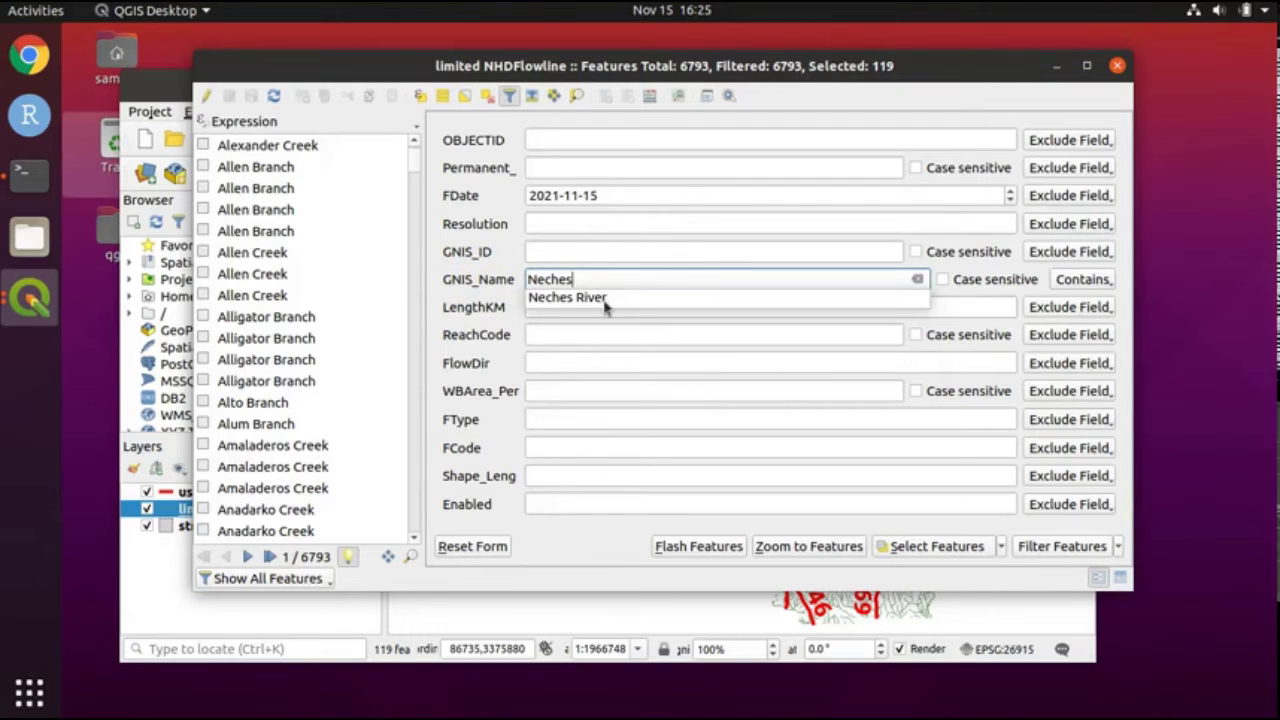
click(603, 298)
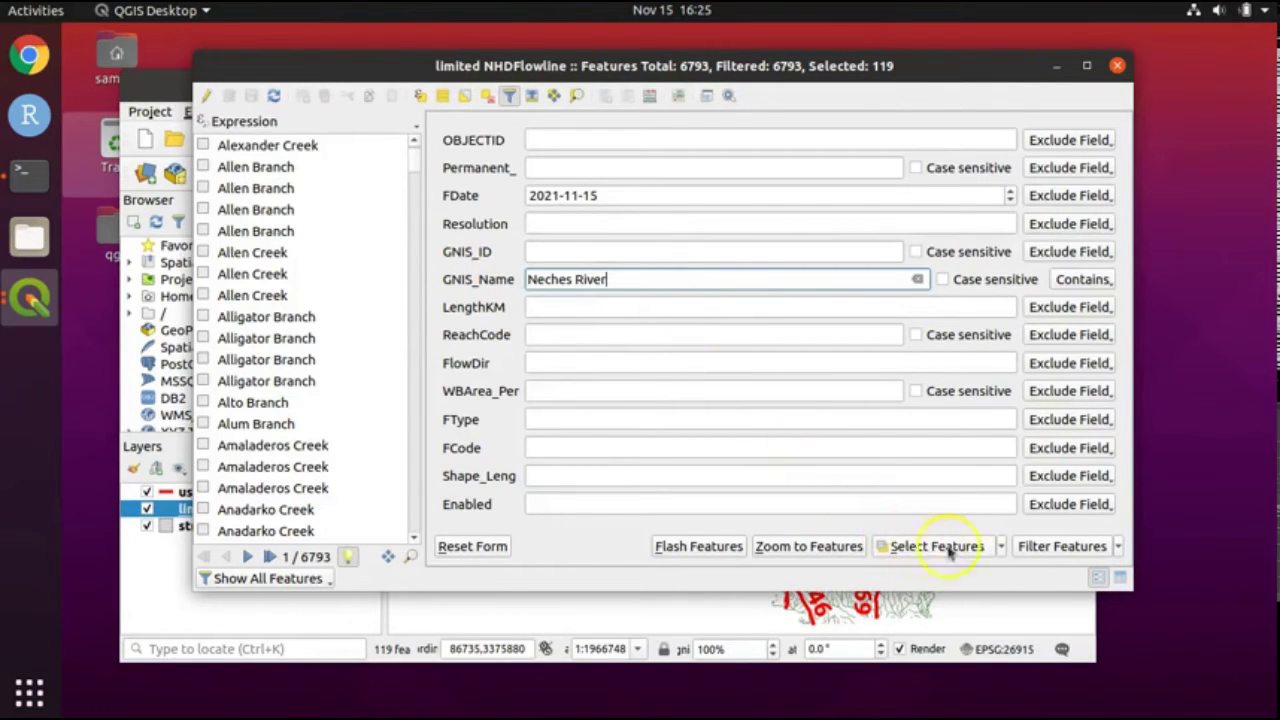
click(1001, 549)
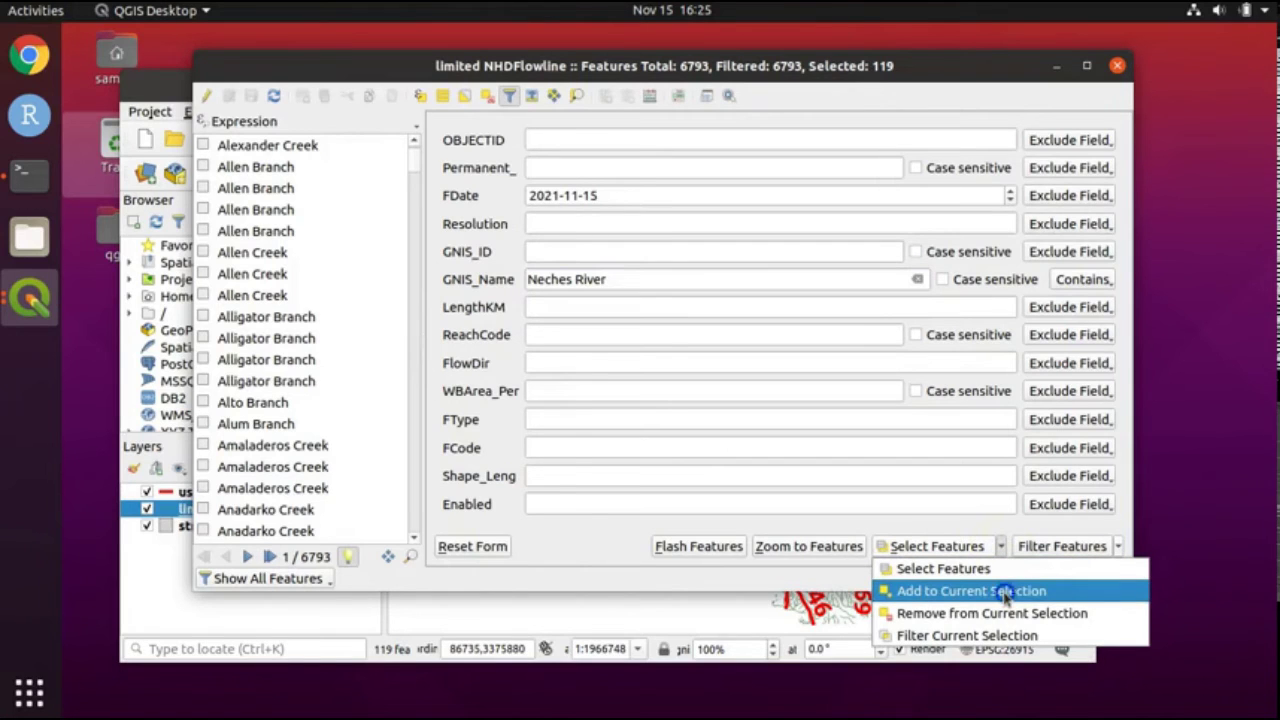
click(1005, 593)
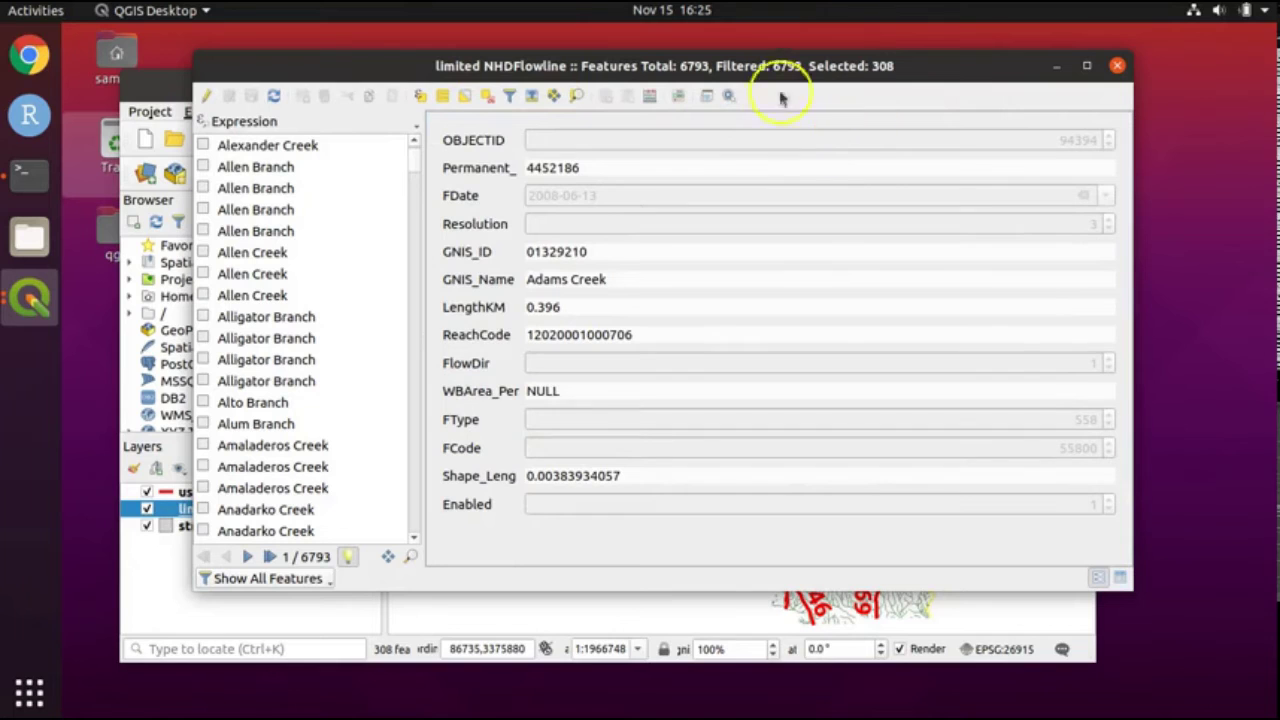
click(1117, 66)
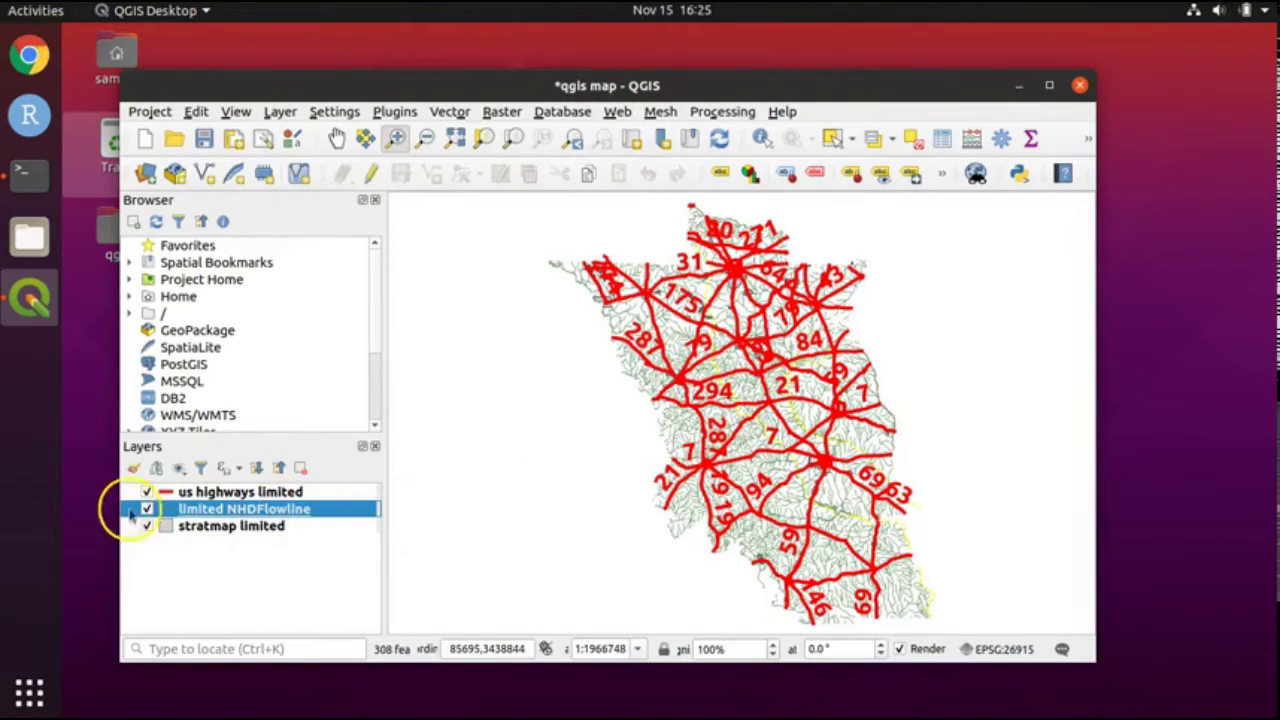
Export the selected limited NHDFlowline features as ESRI Shapefile and browse for the save location.
right_click(321, 512)
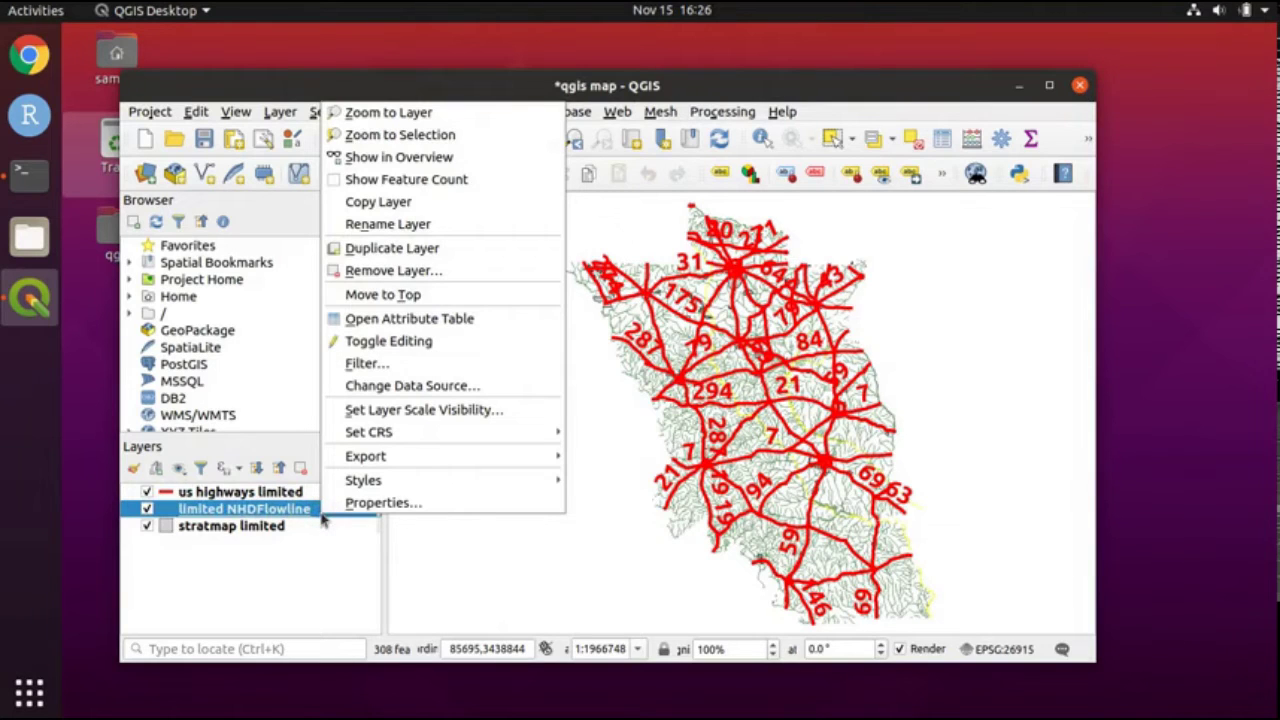
mouse_move(368, 460)
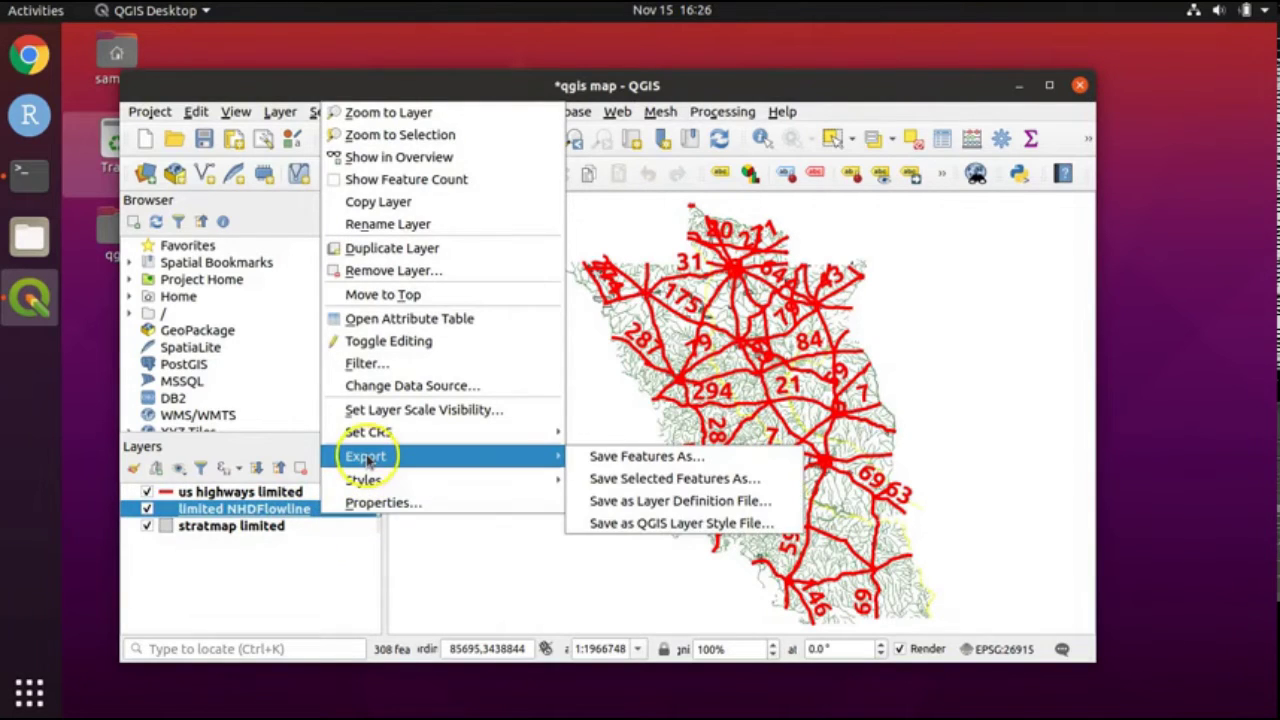
click(688, 484)
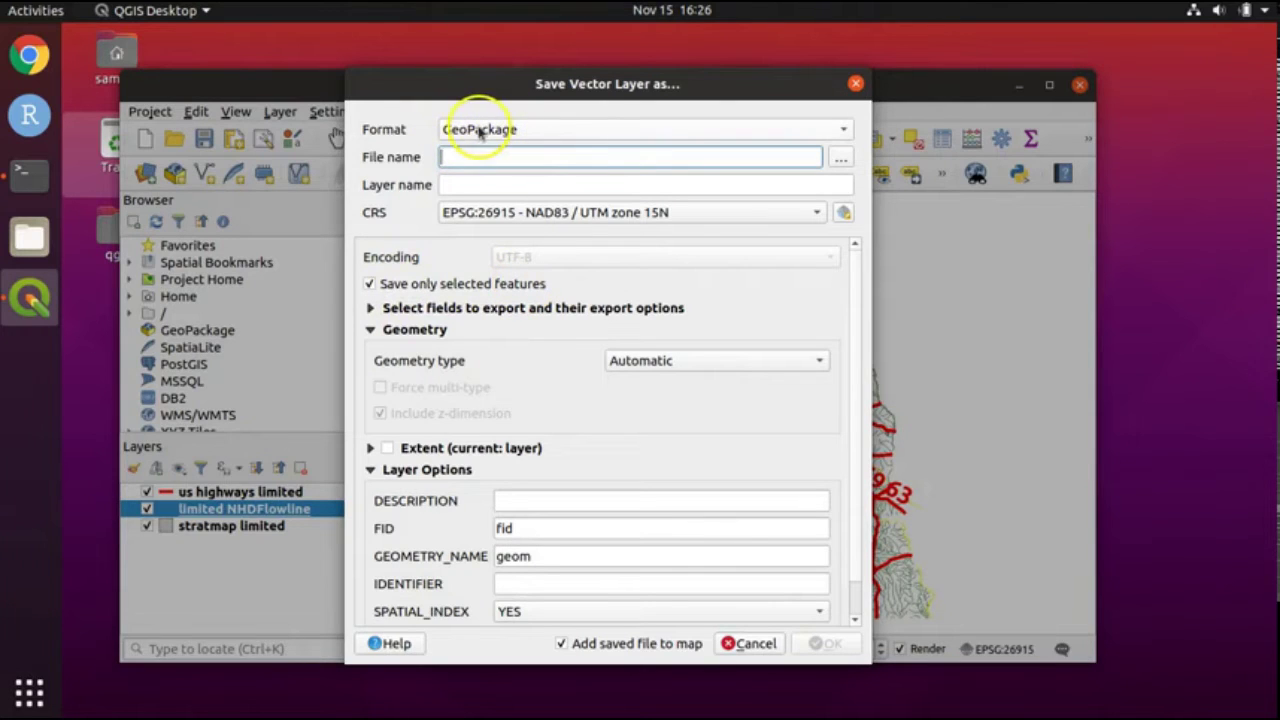
click(845, 129)
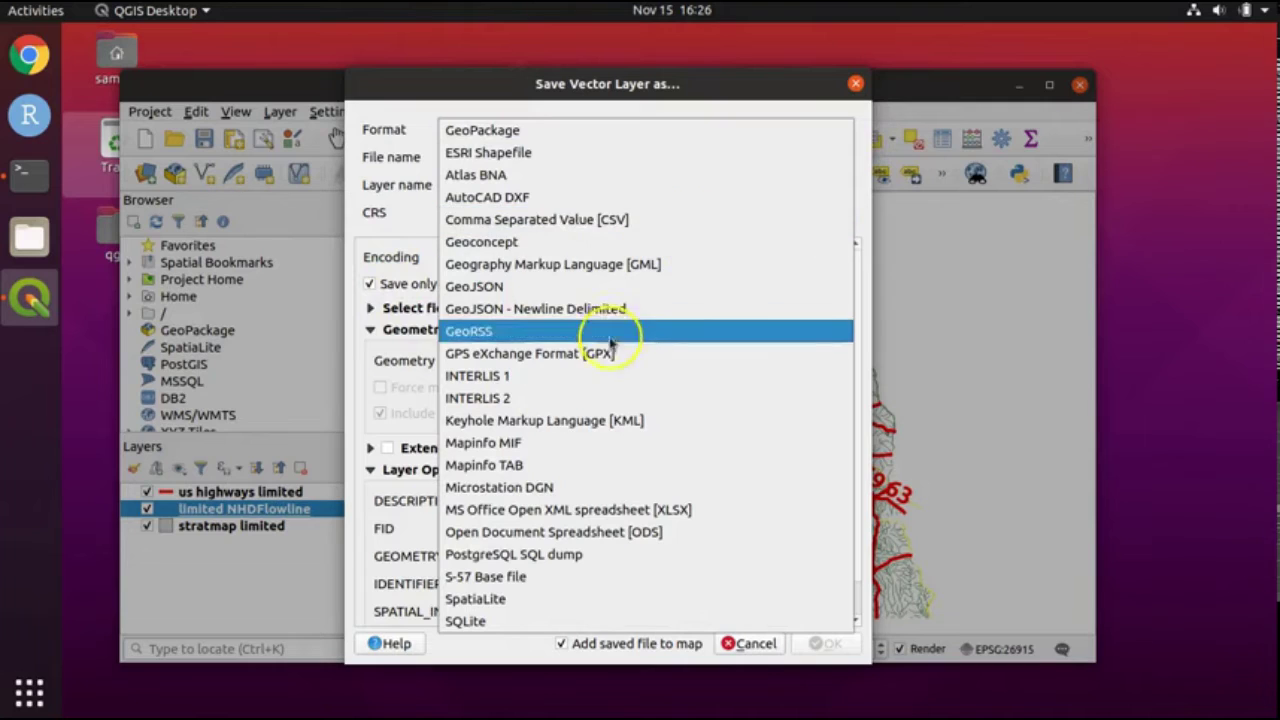
click(527, 152)
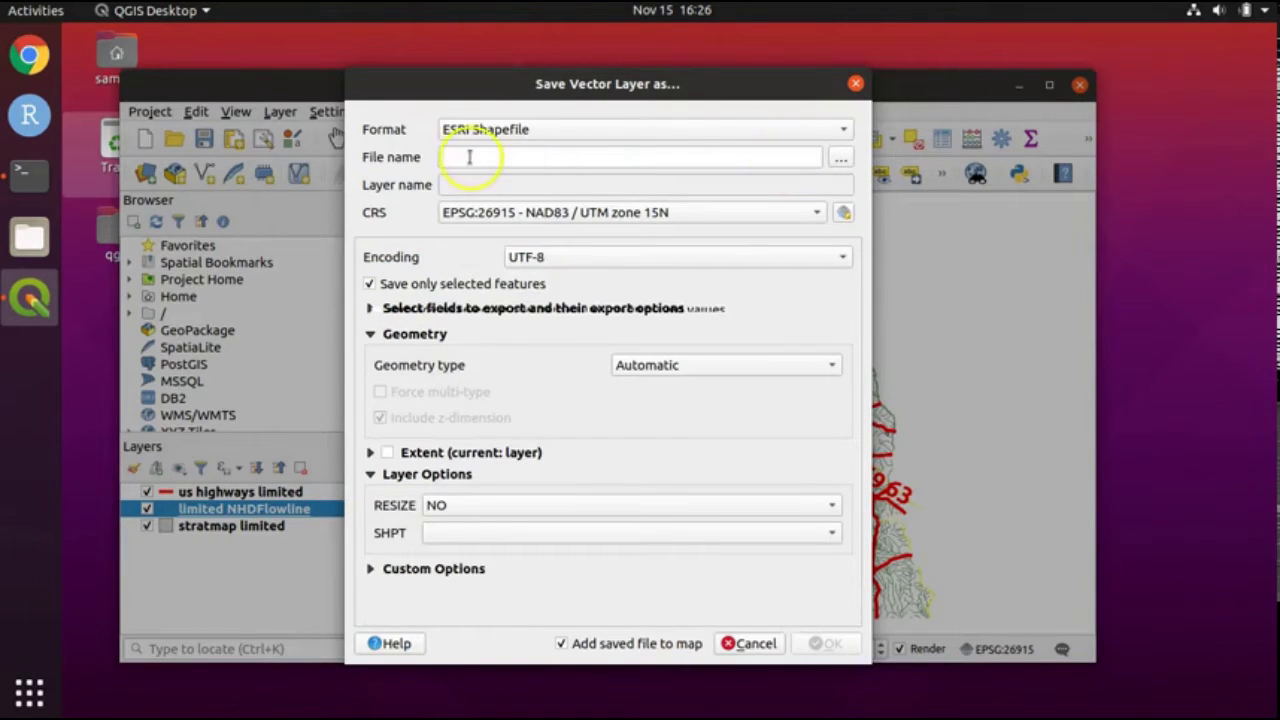
click(840, 160)
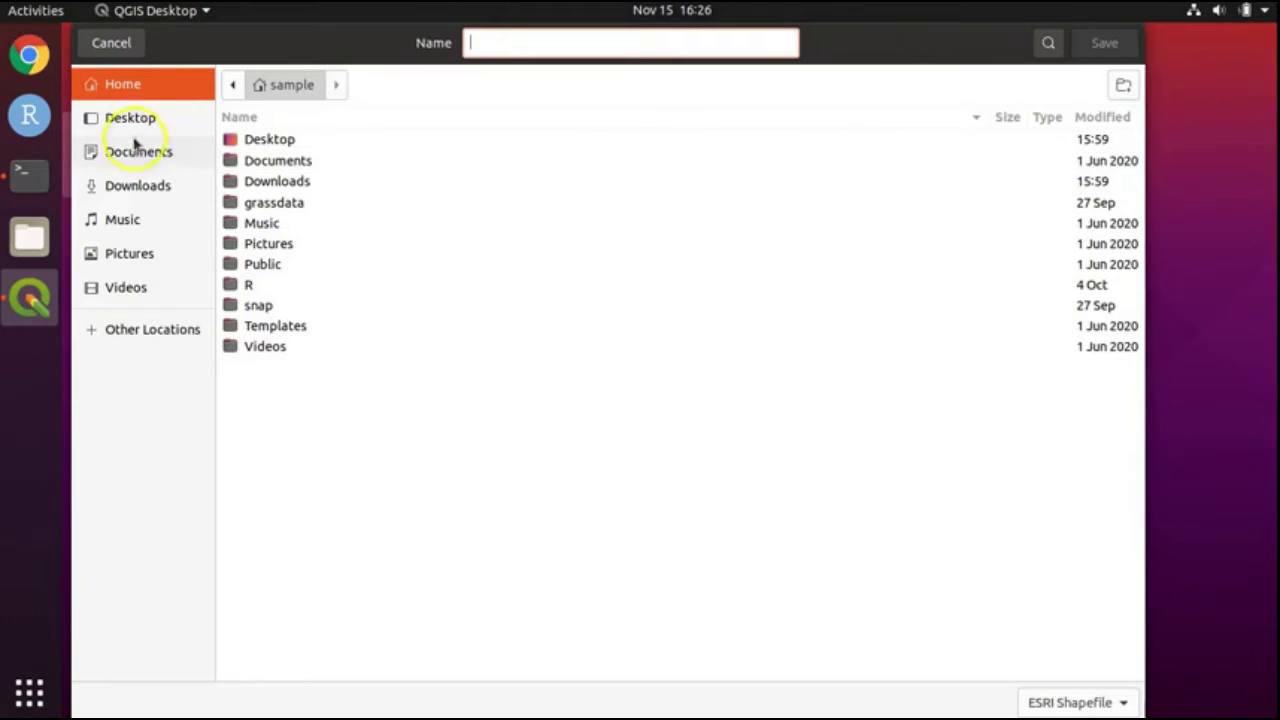
Save the export as 'angelina and neches' in the Desktop qgis folder and run it.
click(133, 122)
click(254, 139)
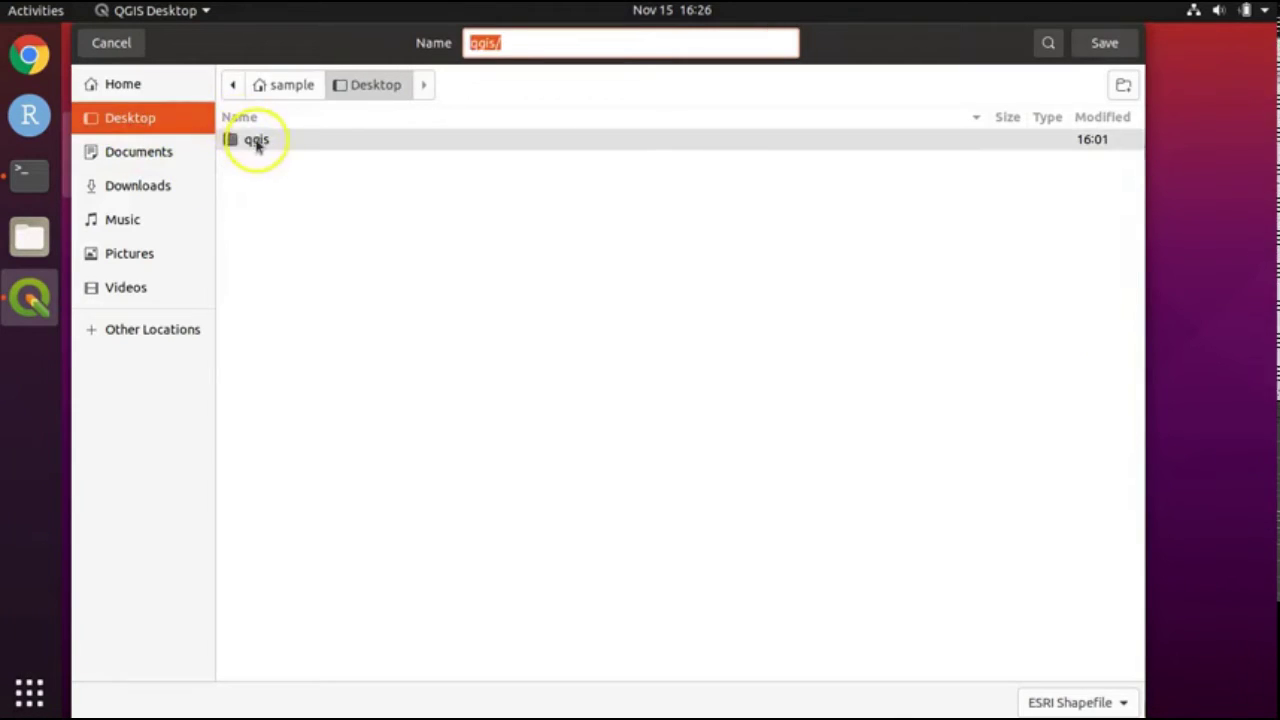
double_click(256, 141)
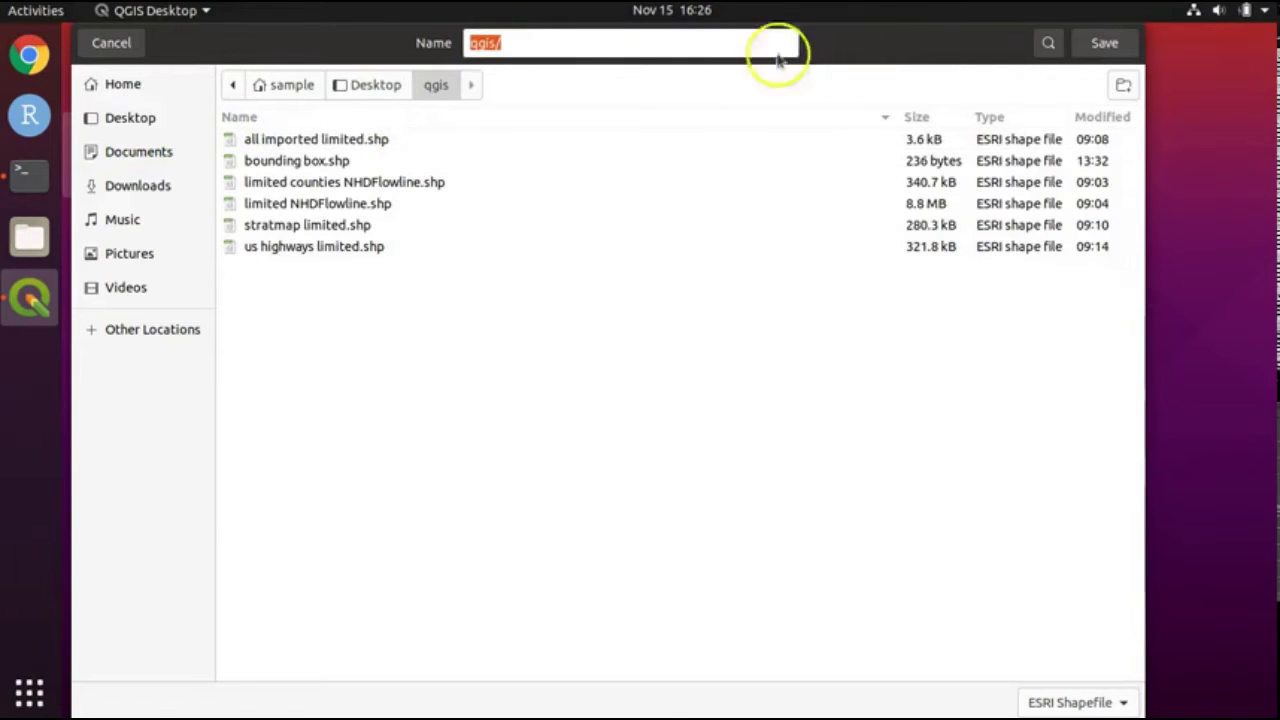
click(606, 43)
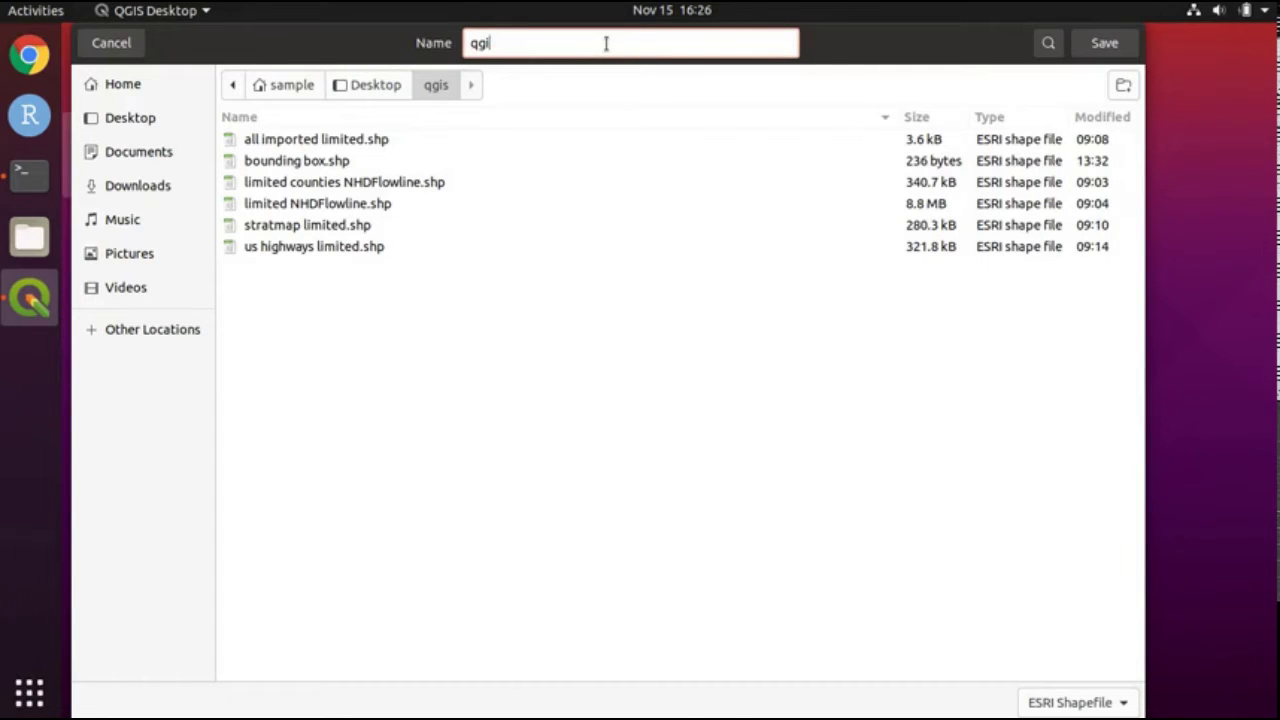
key(BackSpace)
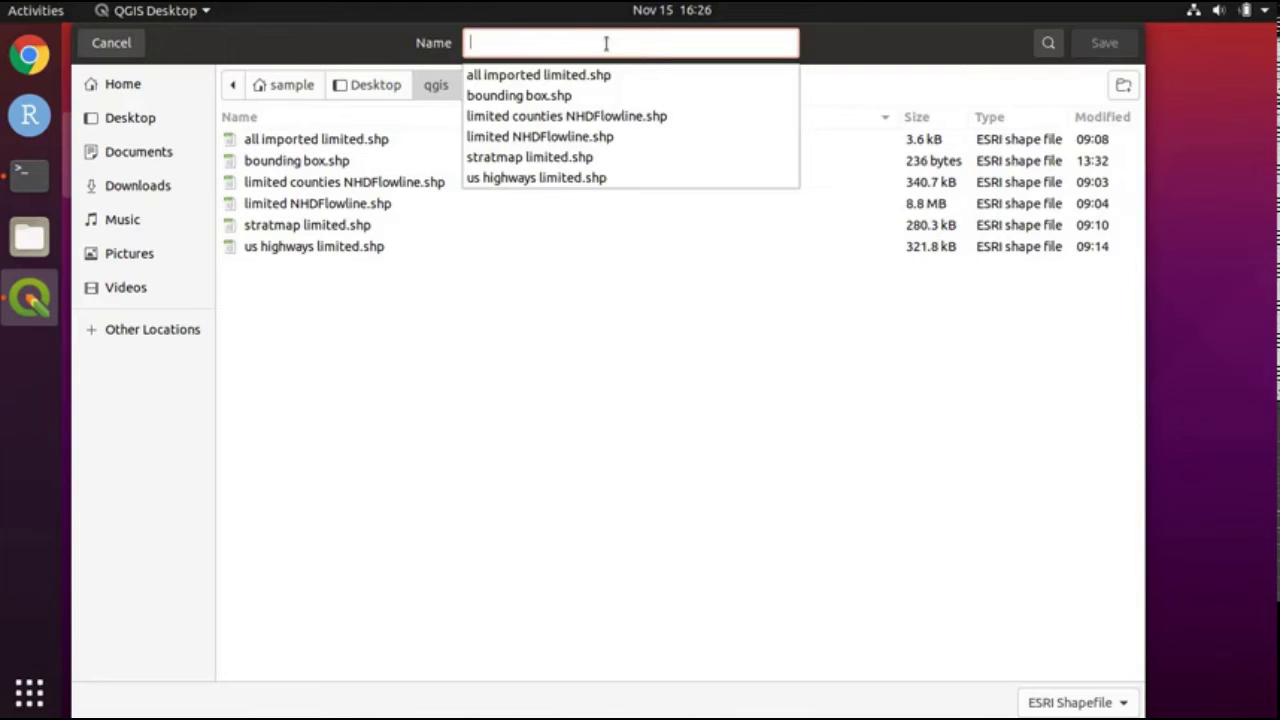
text(angelina and neches)
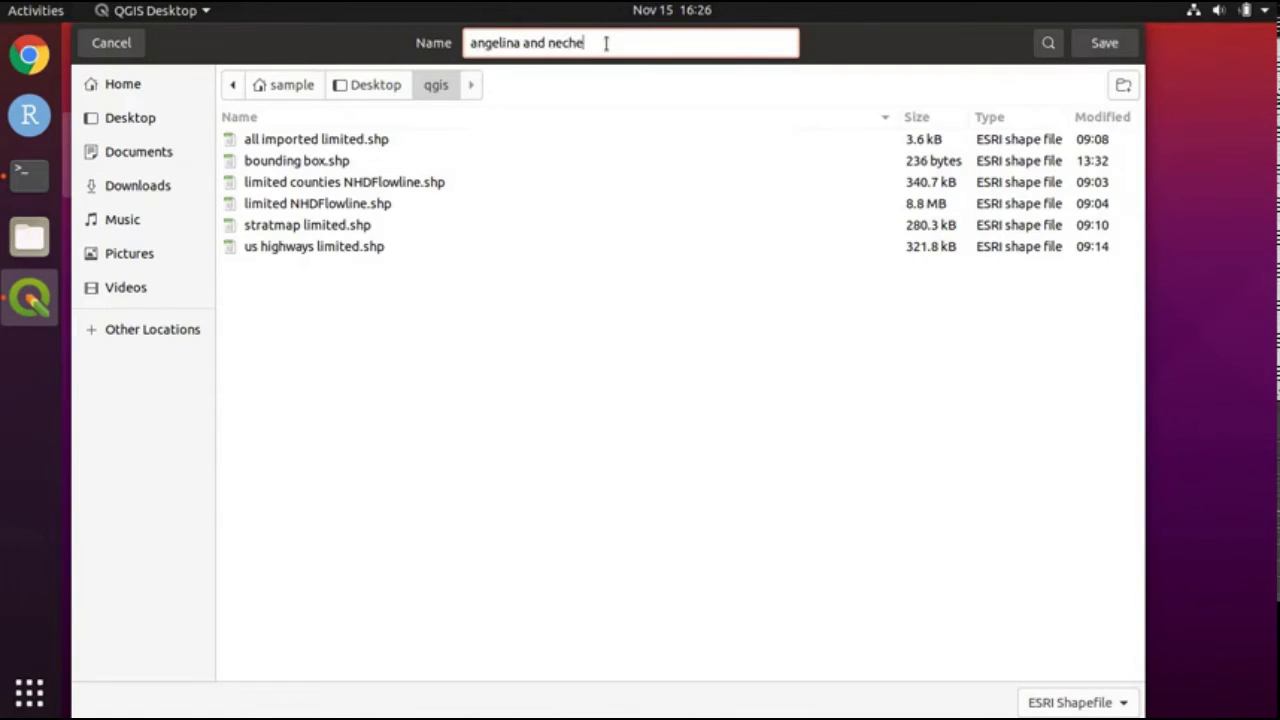
click(1110, 43)
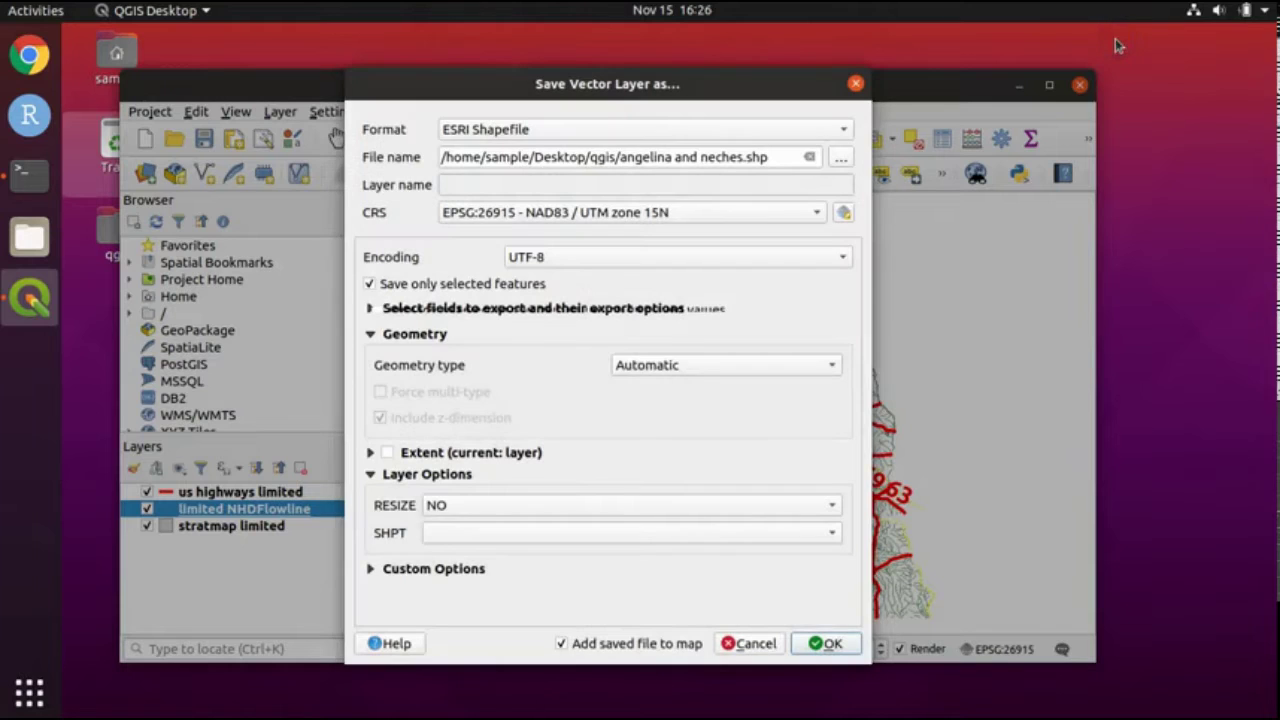
click(830, 643)
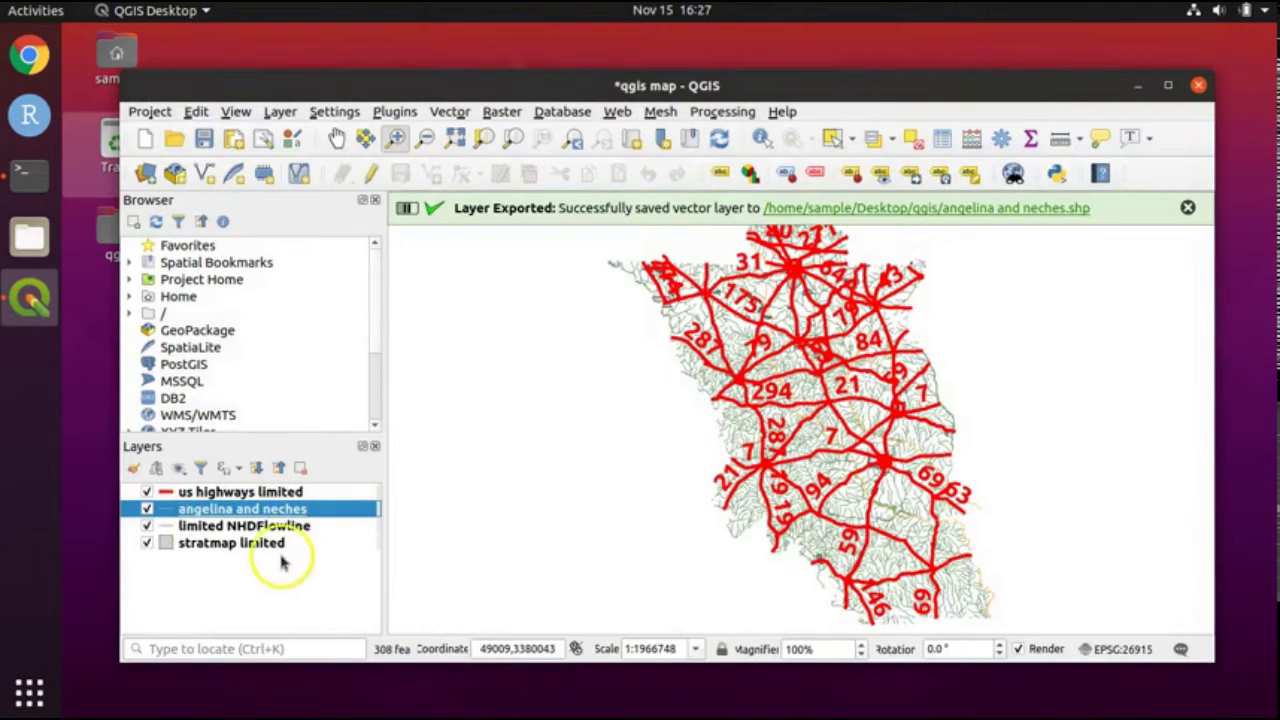
Hide the limited NHDFlowline layer and select the angelina and neches layer.
click(286, 525)
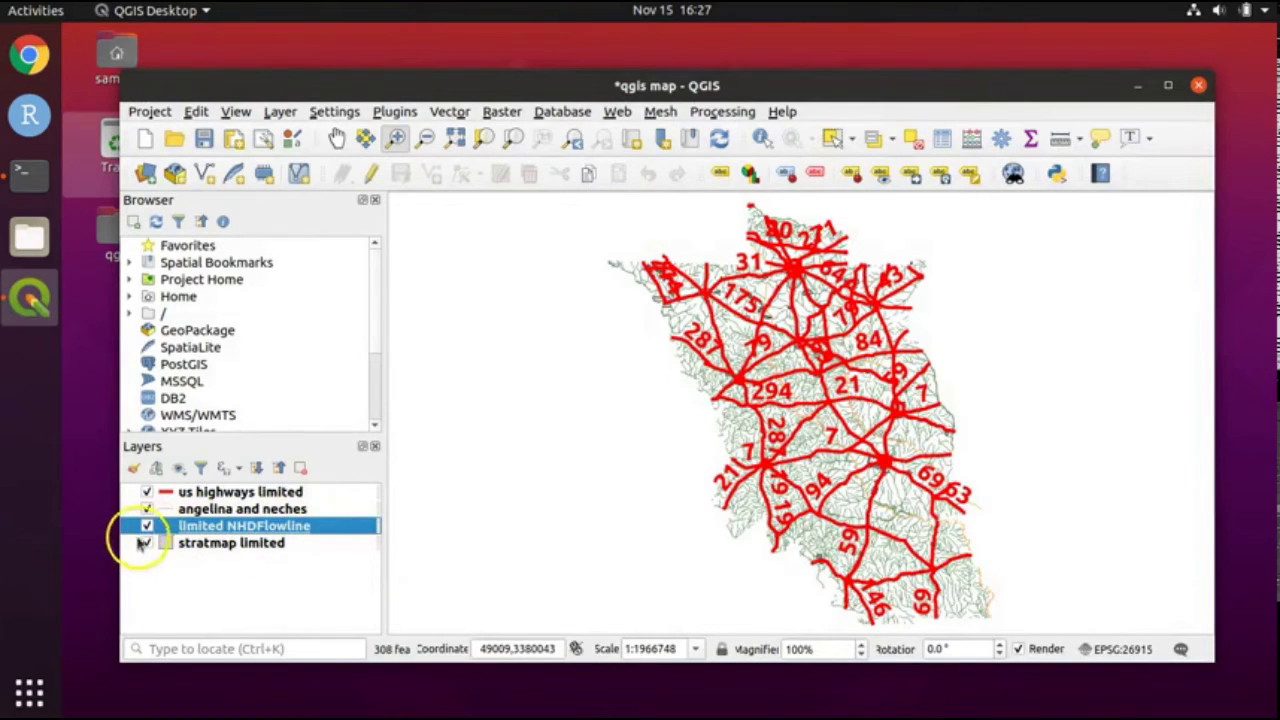
click(147, 526)
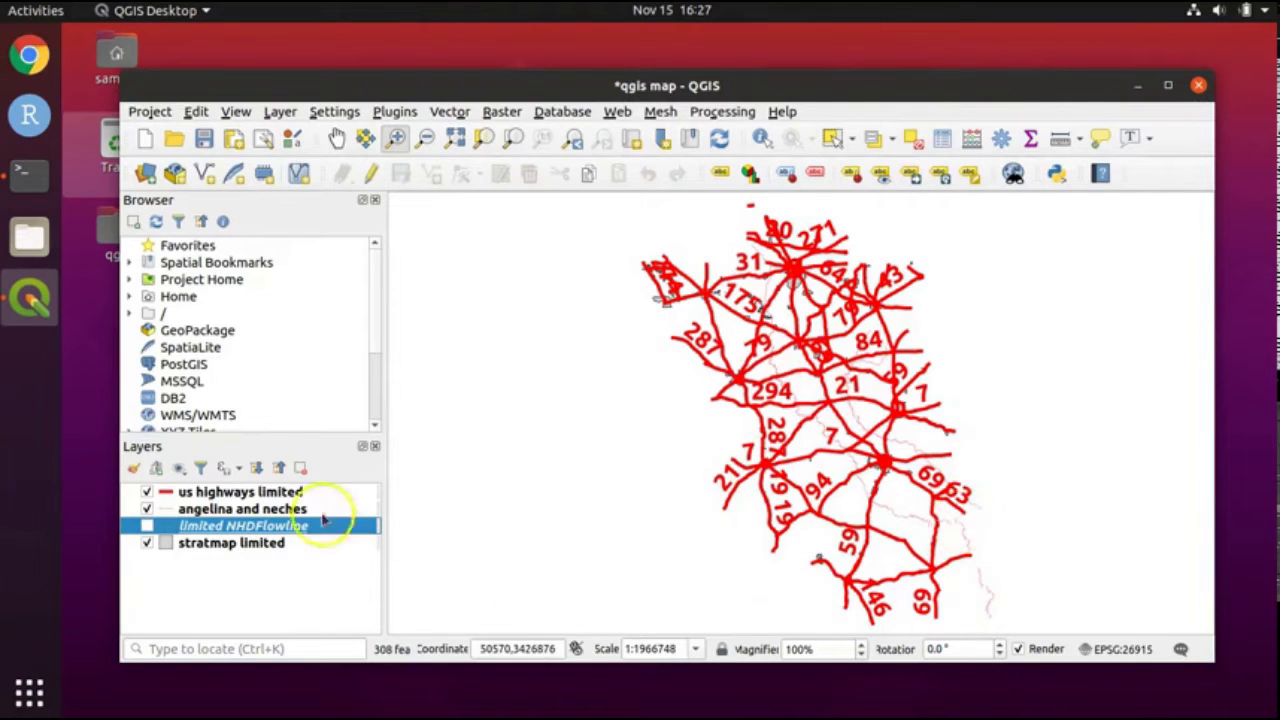
click(251, 510)
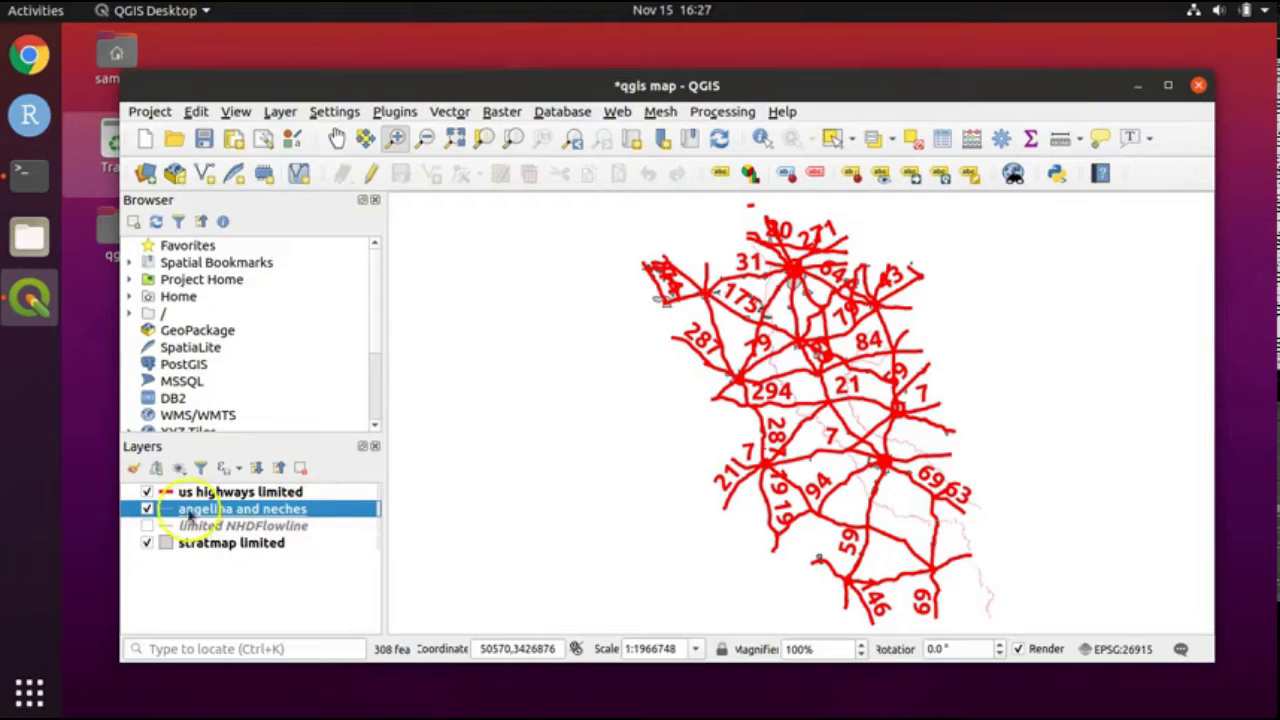
Set the angelina and neches Simple line colour to pure blue, RGB 0,0,255.
right_click(341, 512)
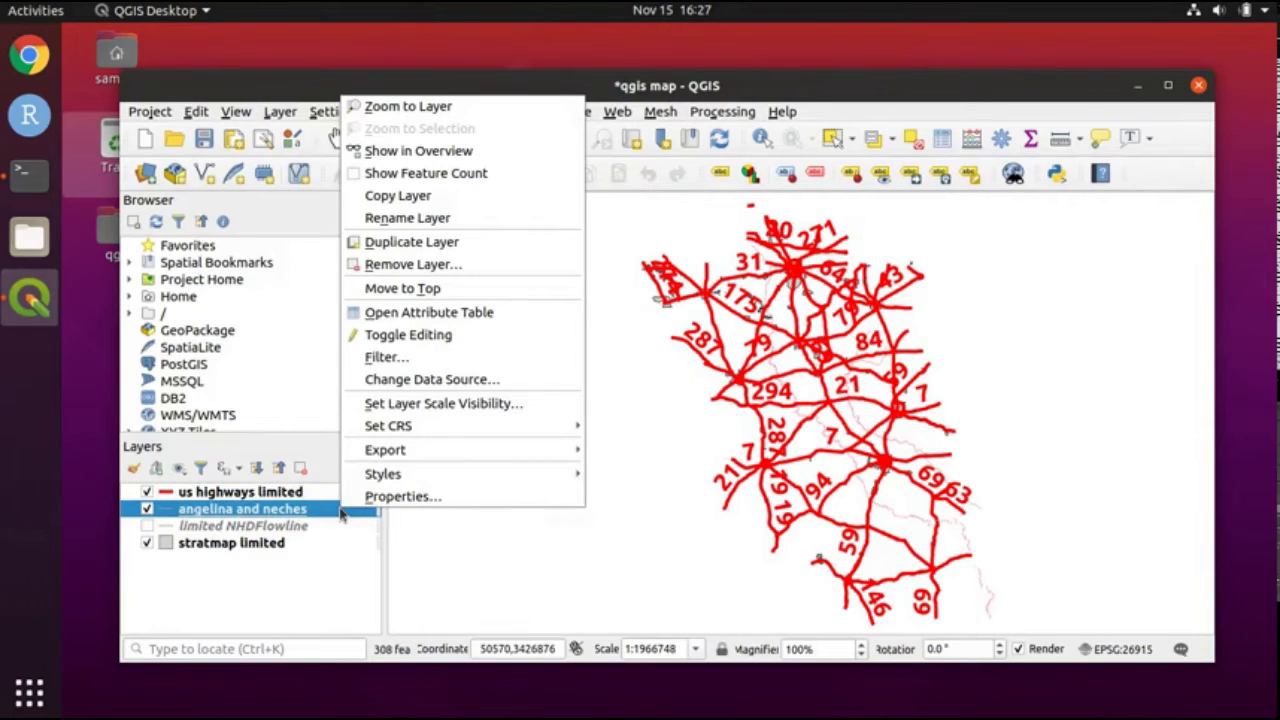
click(395, 496)
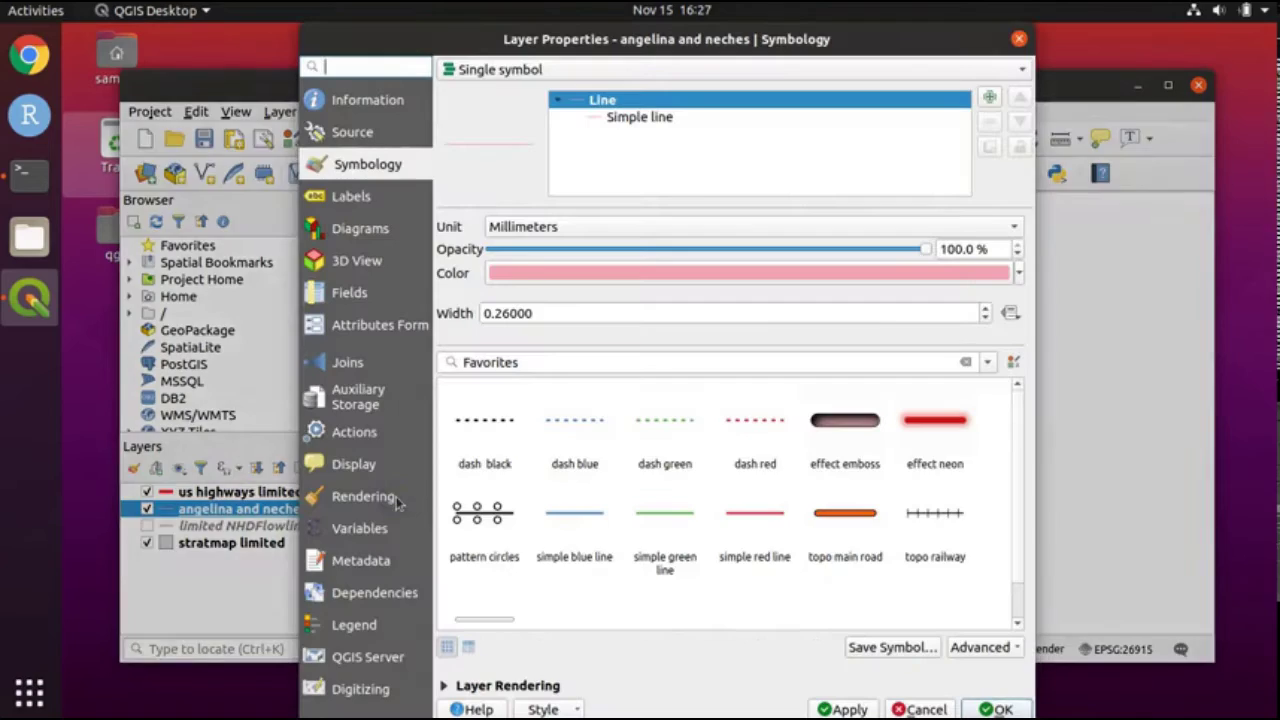
click(362, 167)
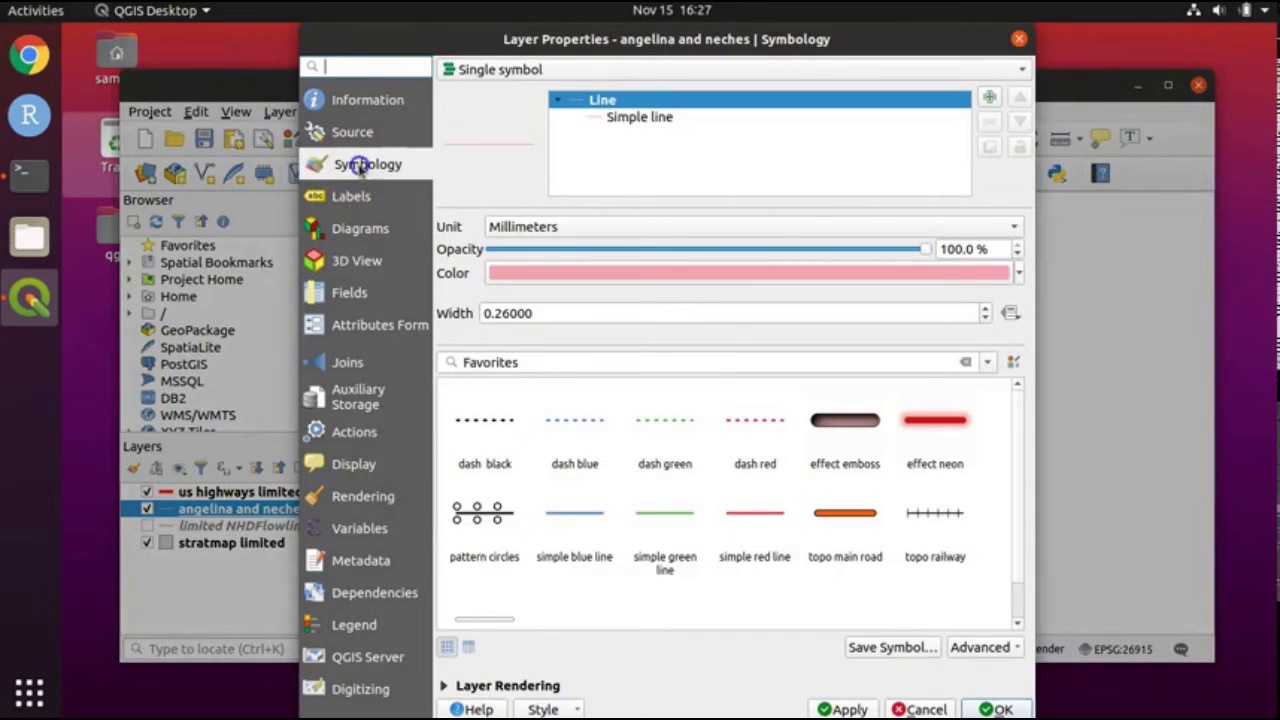
click(668, 120)
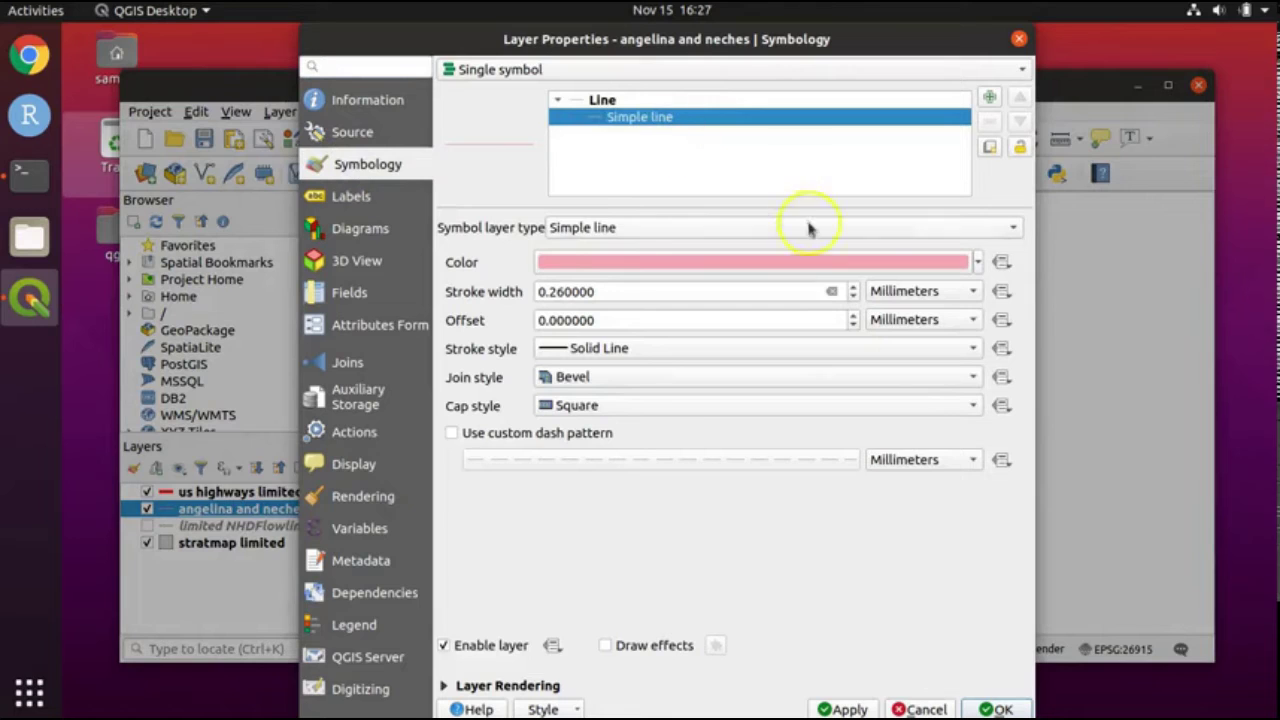
click(979, 262)
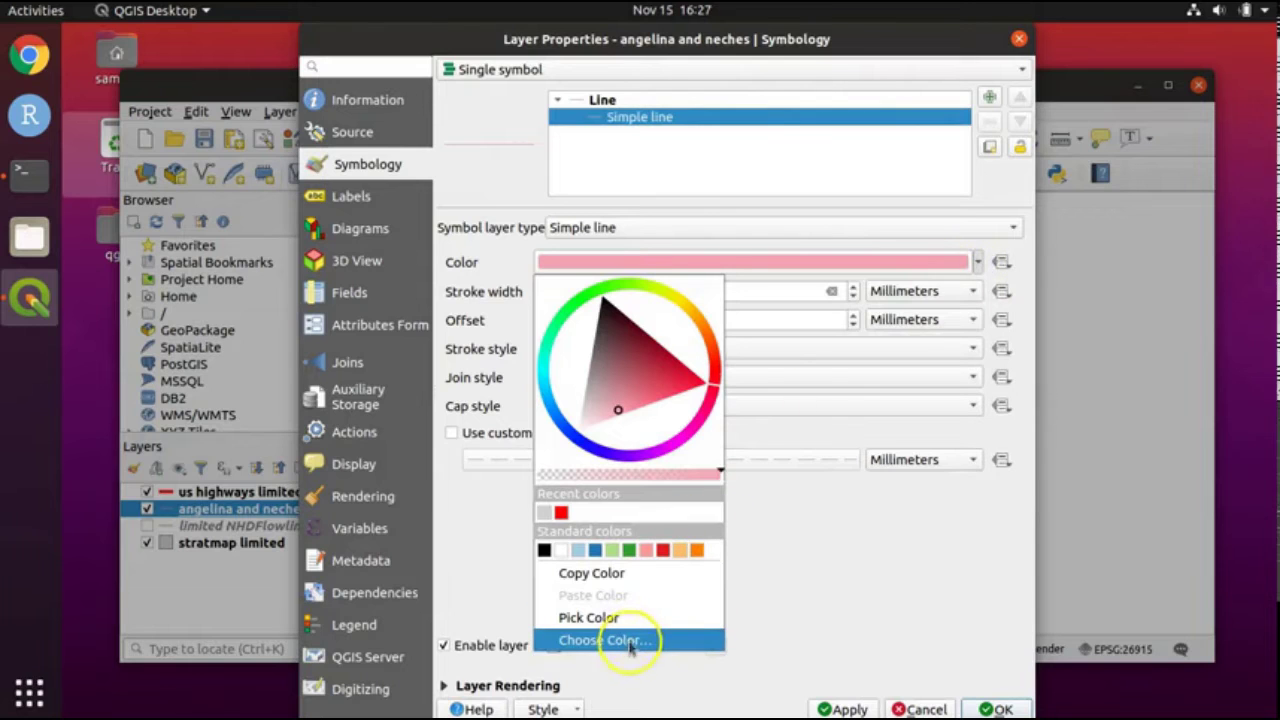
click(630, 641)
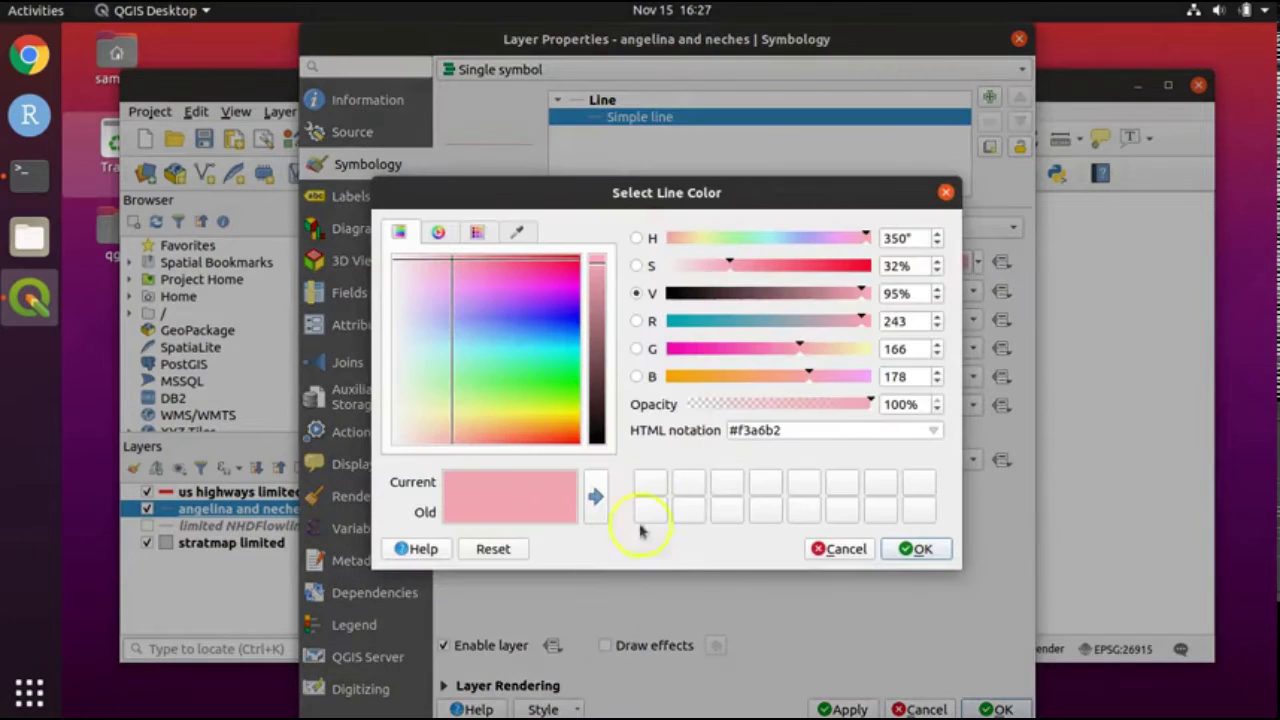
click(896, 320)
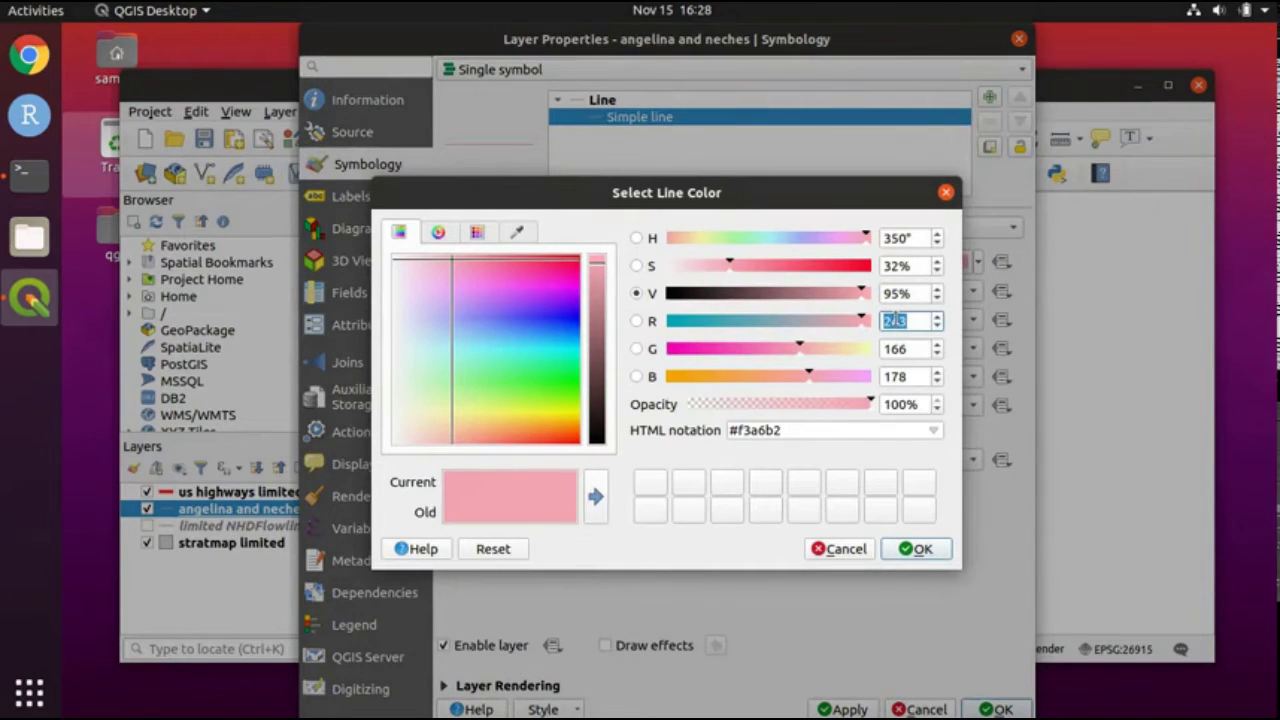
text(0)
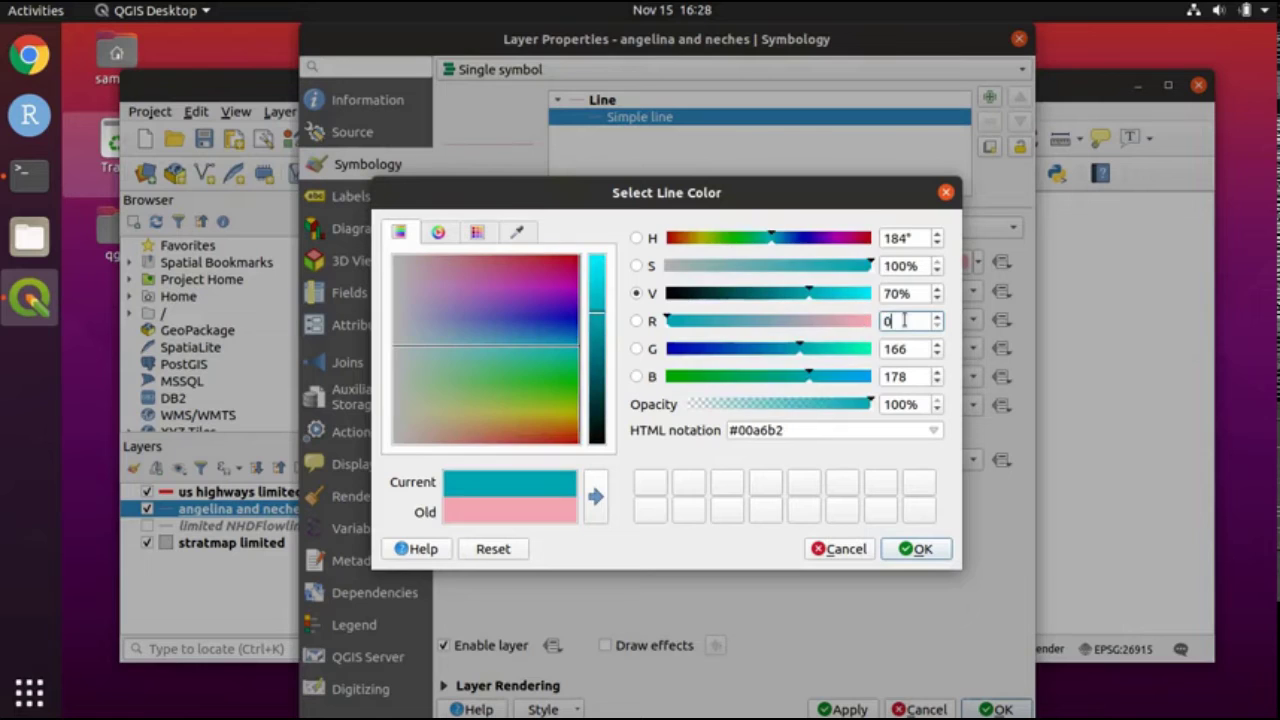
double_click(902, 348)
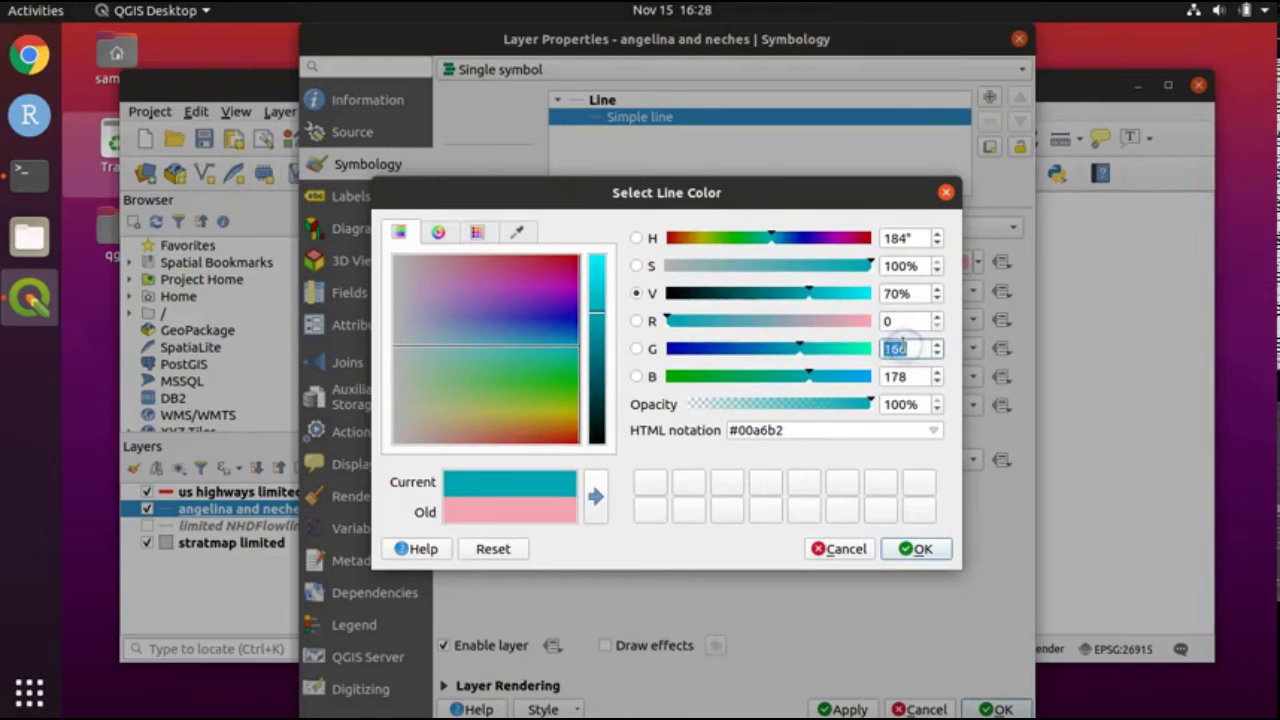
text(0)
double_click(895, 375)
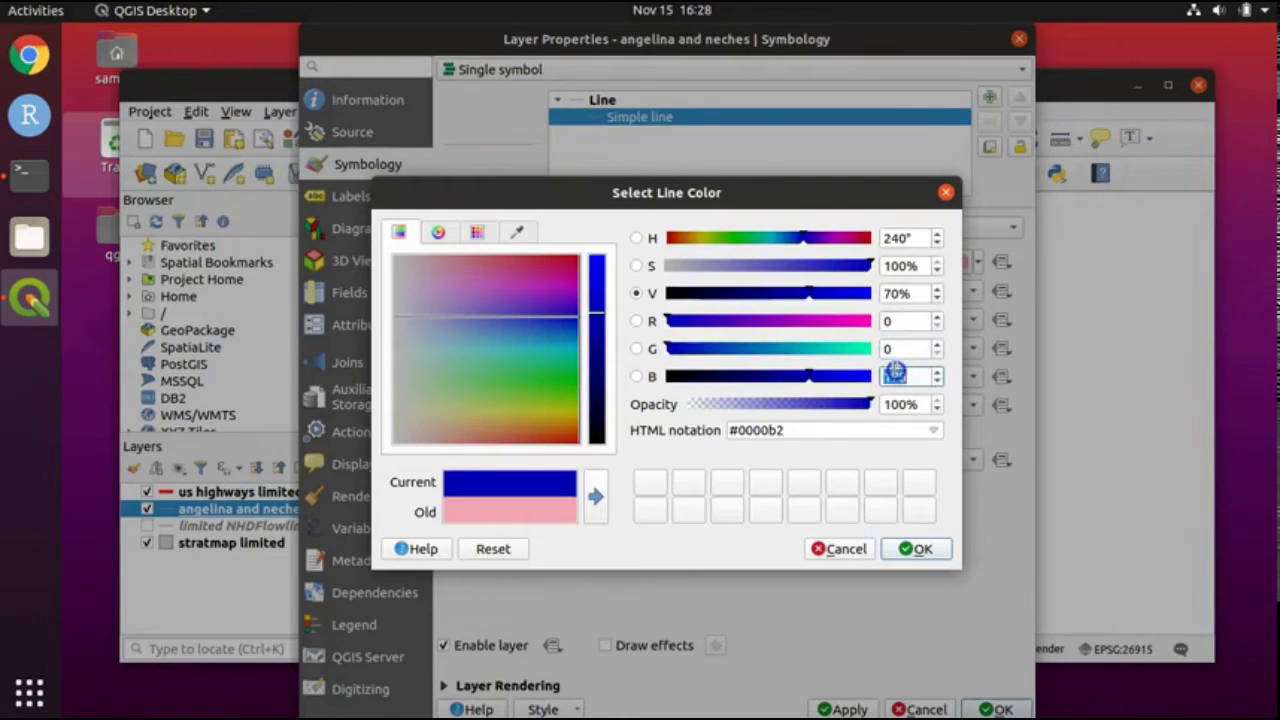
text(255)
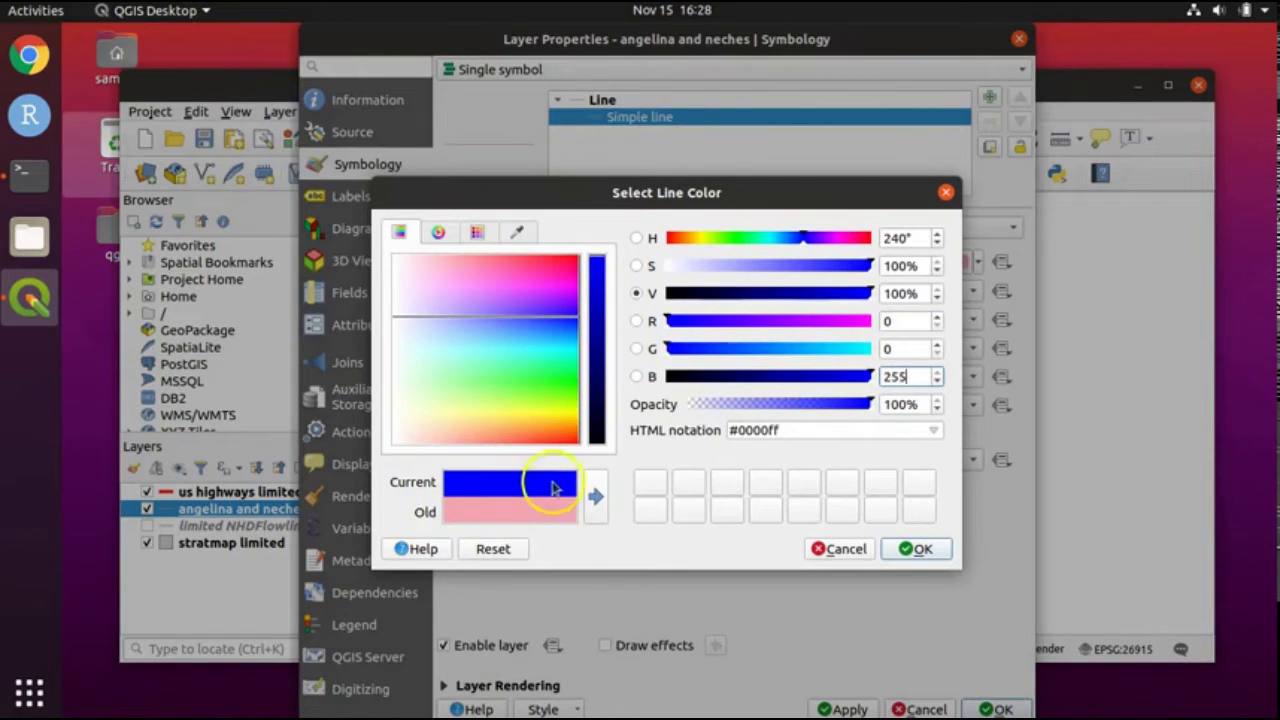
click(914, 550)
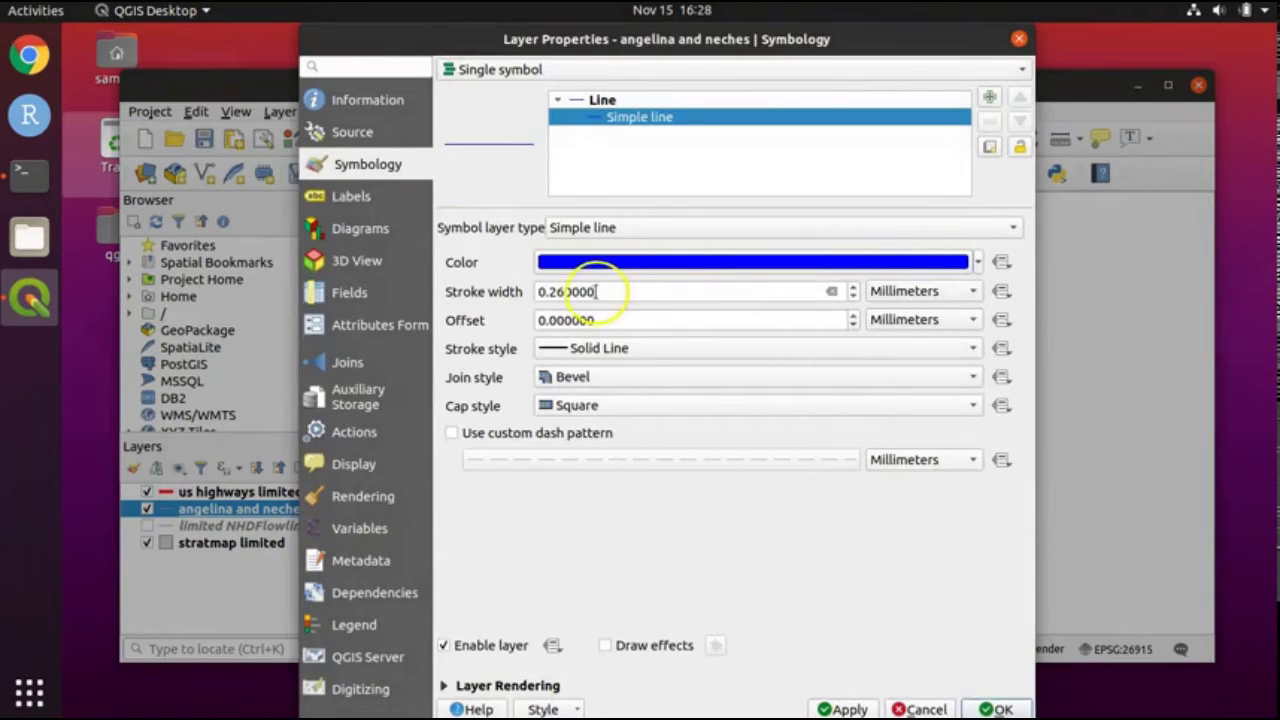
Set the river line stroke width to 2 mm and apply the style.
drag(604, 292, 478, 288)
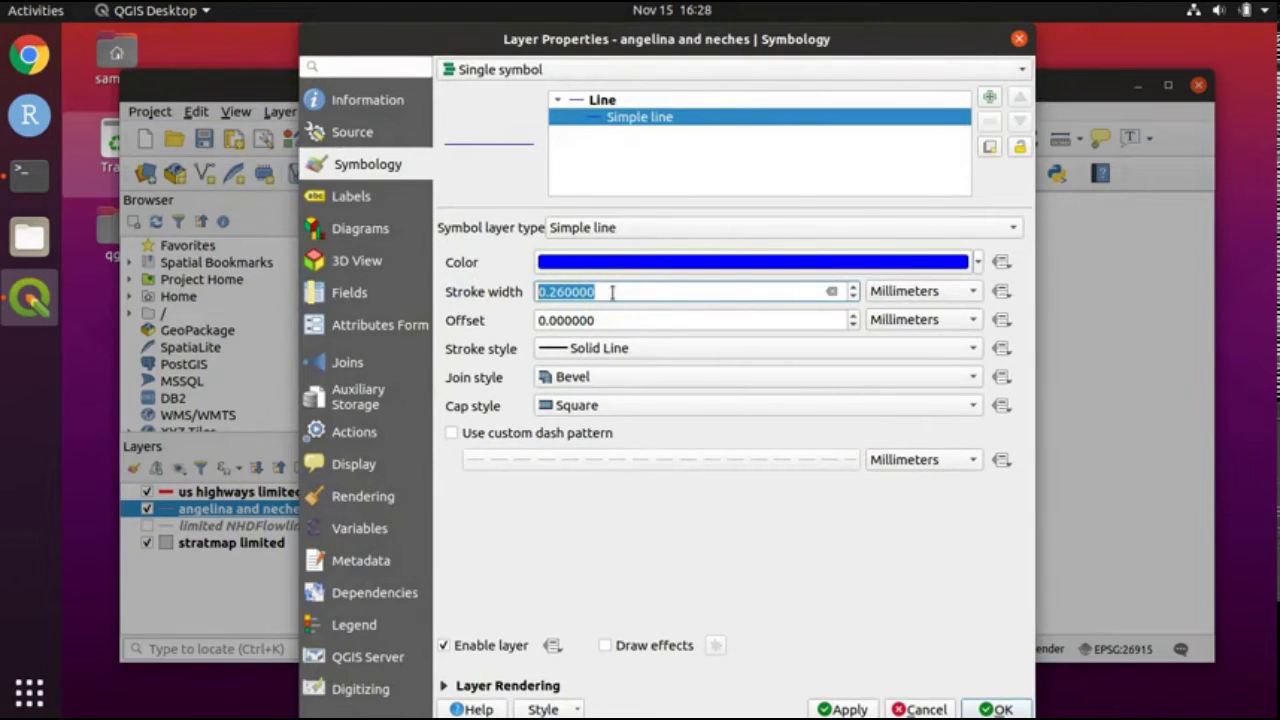
key(BackSpace)
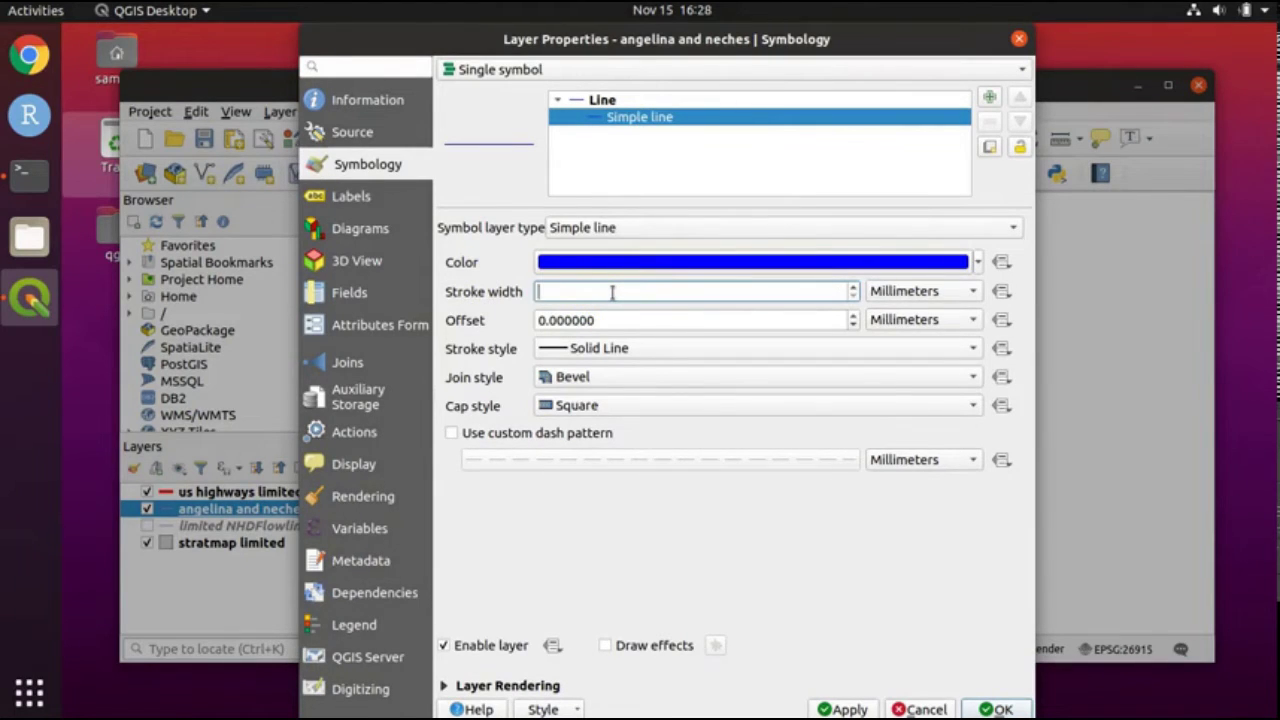
text(2)
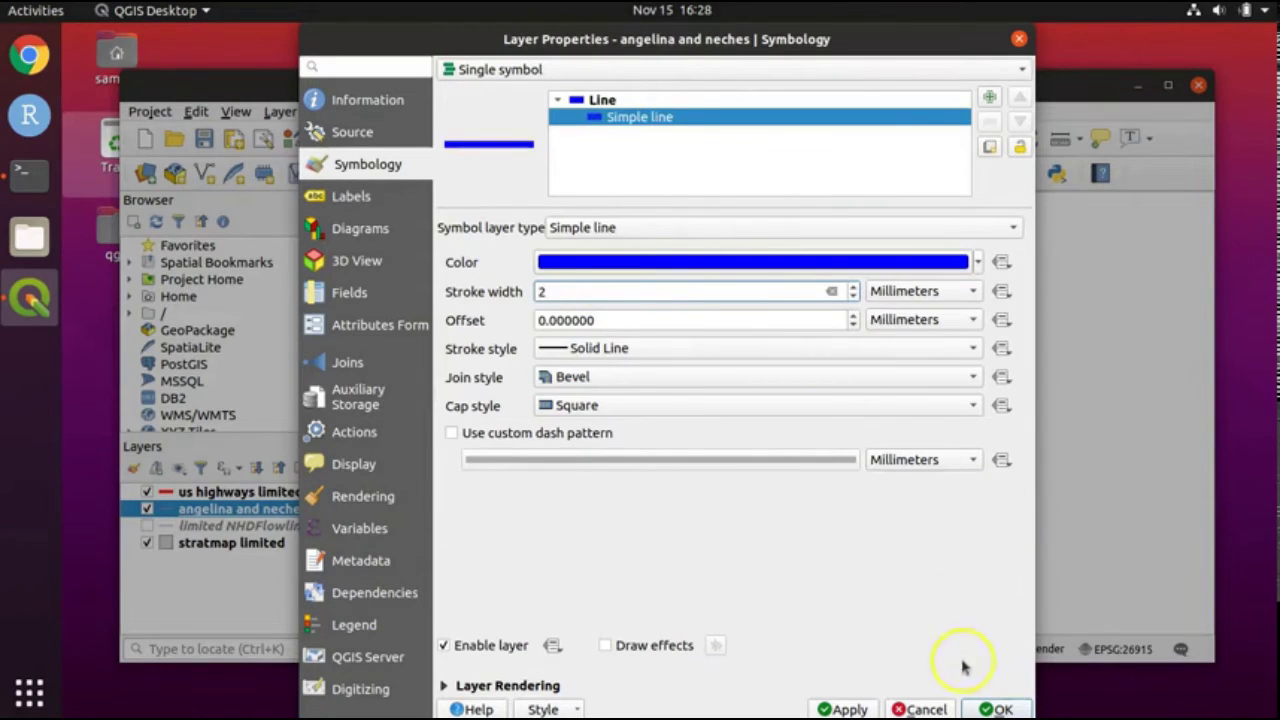
click(990, 707)
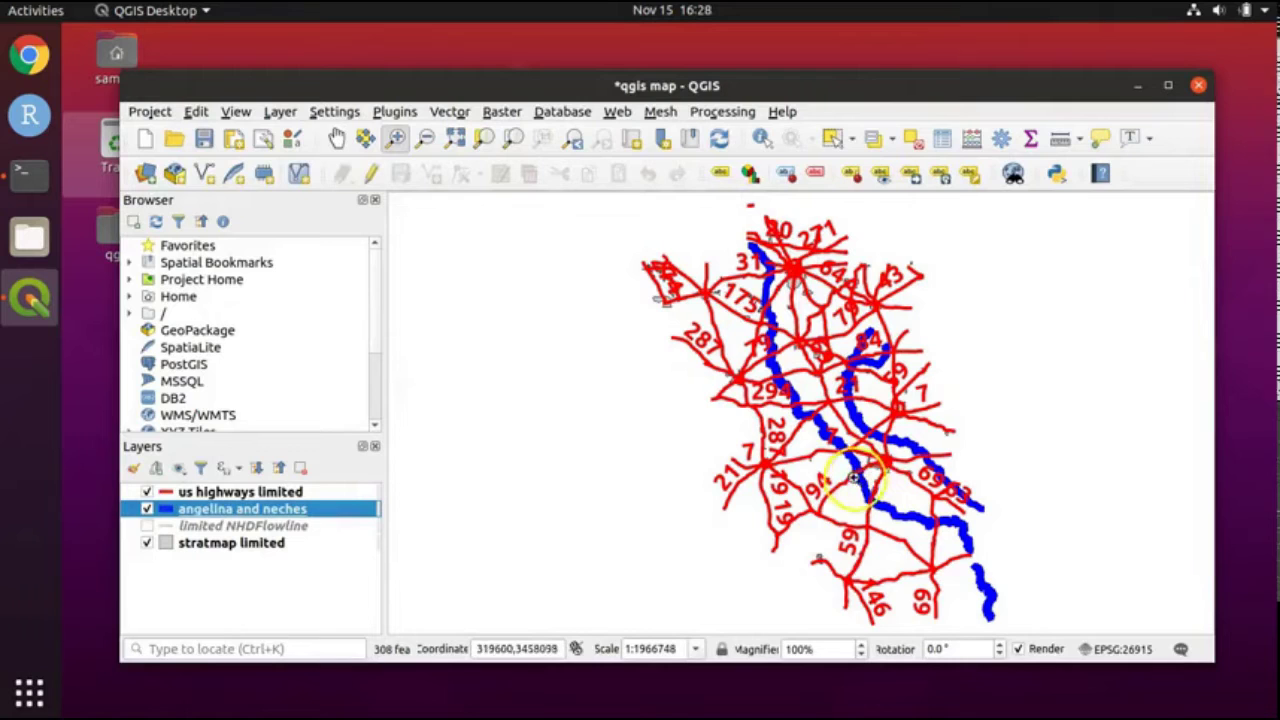
drag(740, 323, 879, 428)
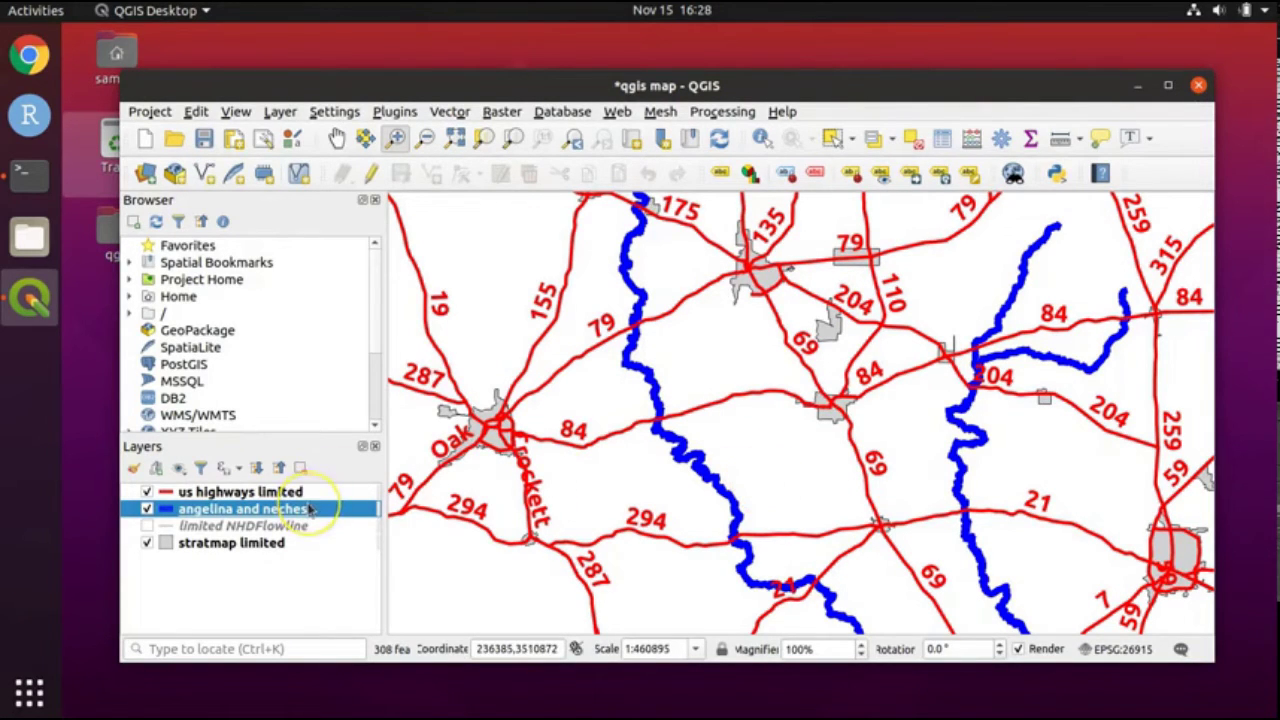
mouse_move(311, 510)
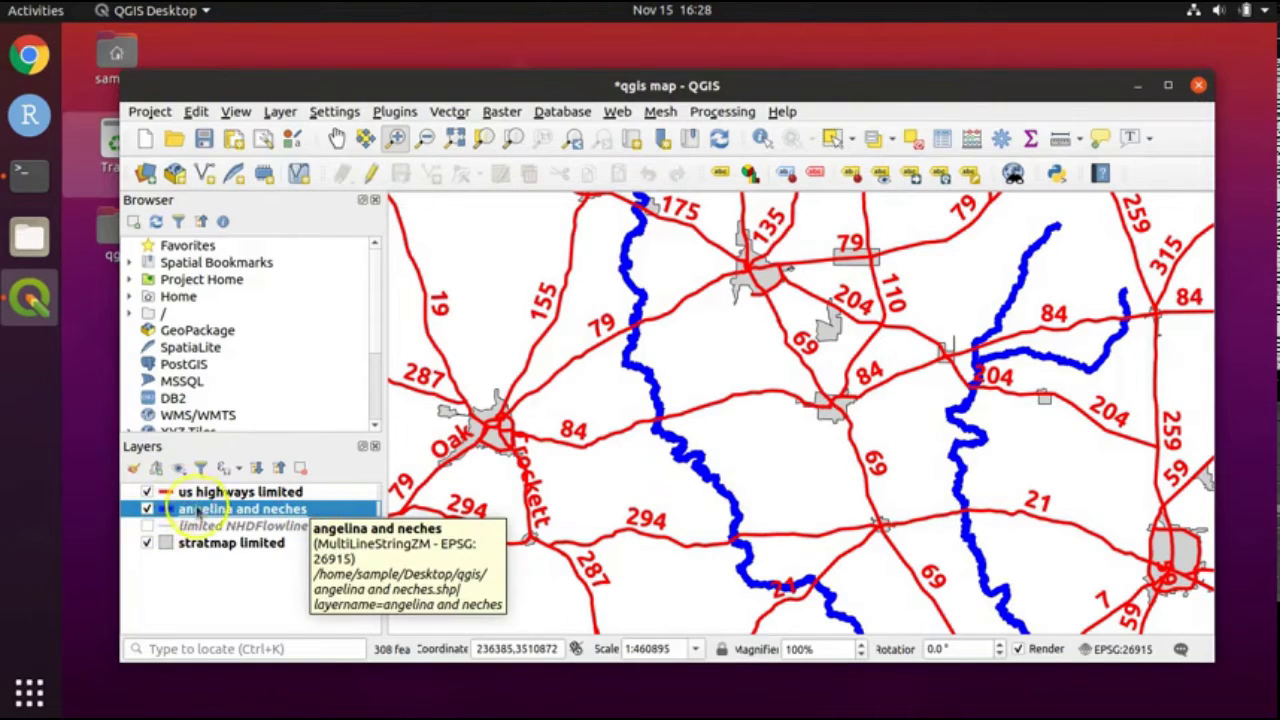
mouse_move(203, 525)
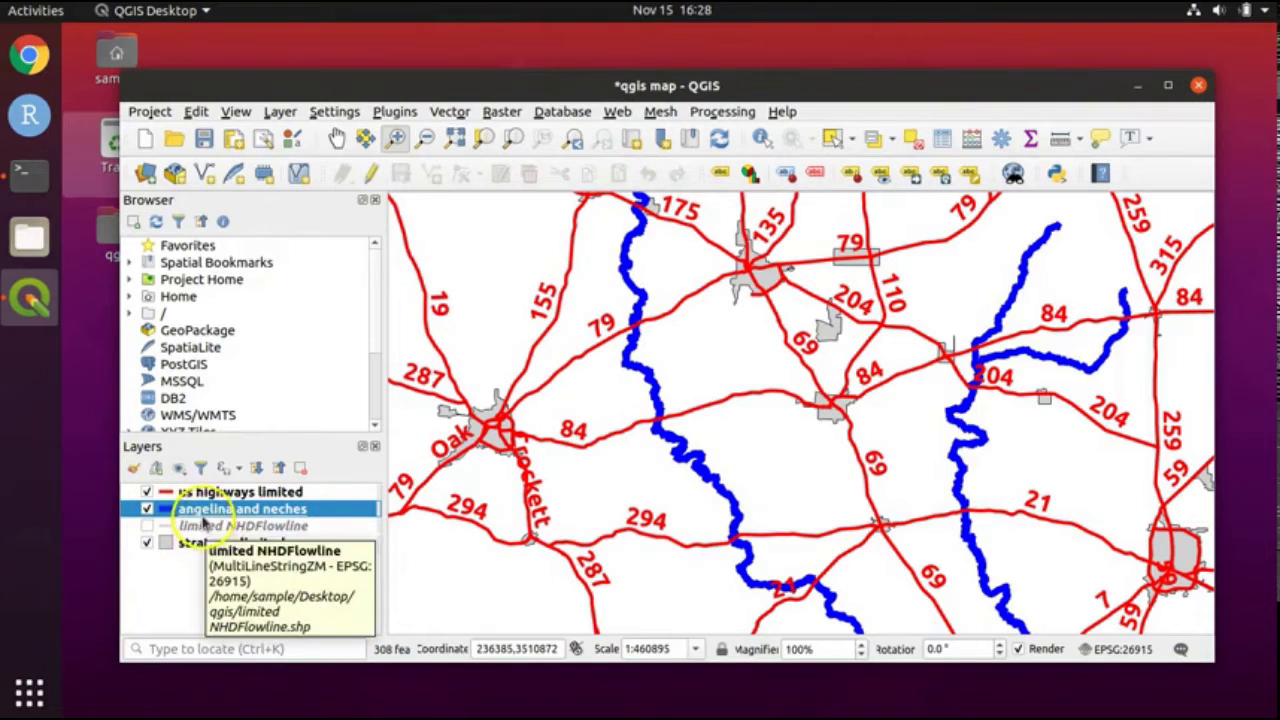
right_click(199, 491)
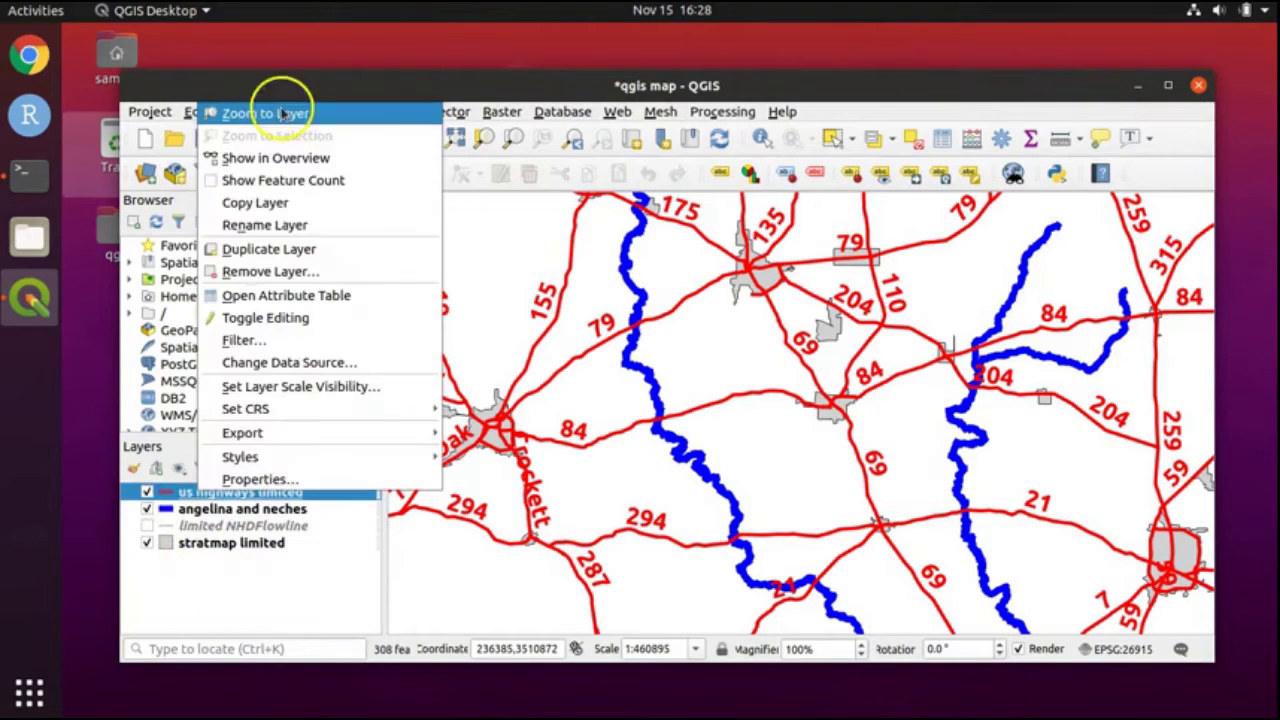
click(281, 113)
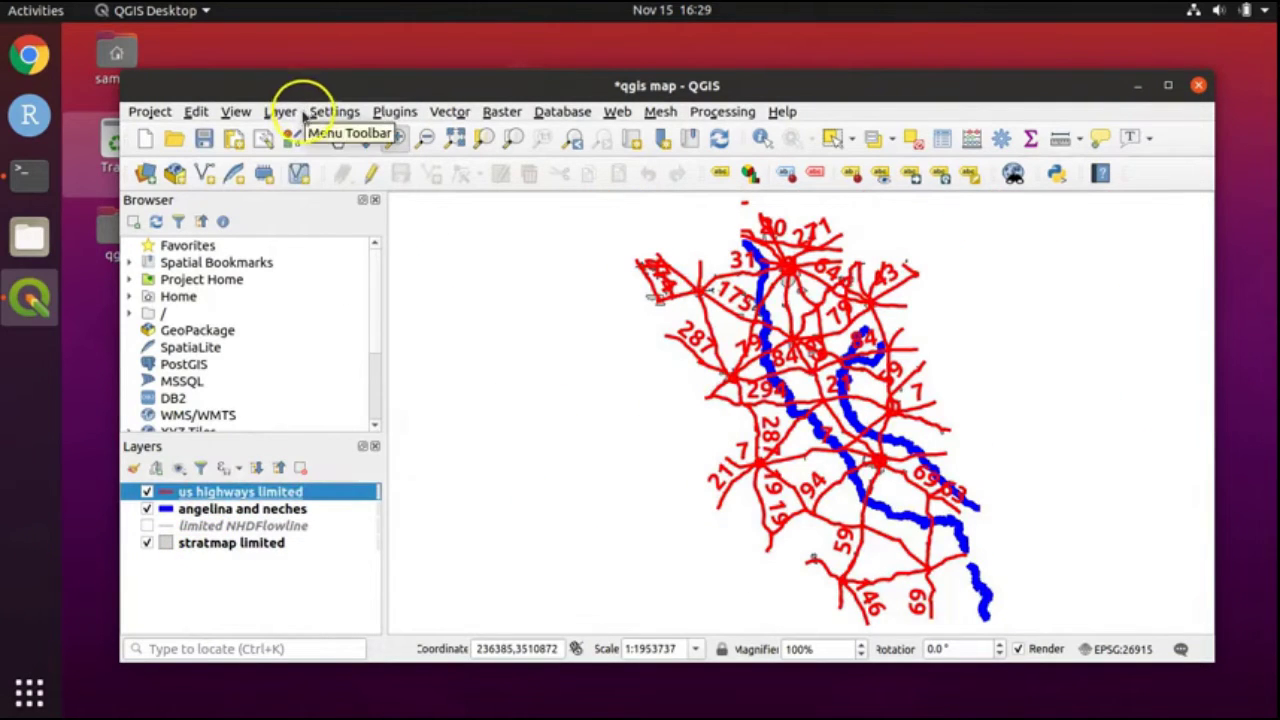
click(240, 511)
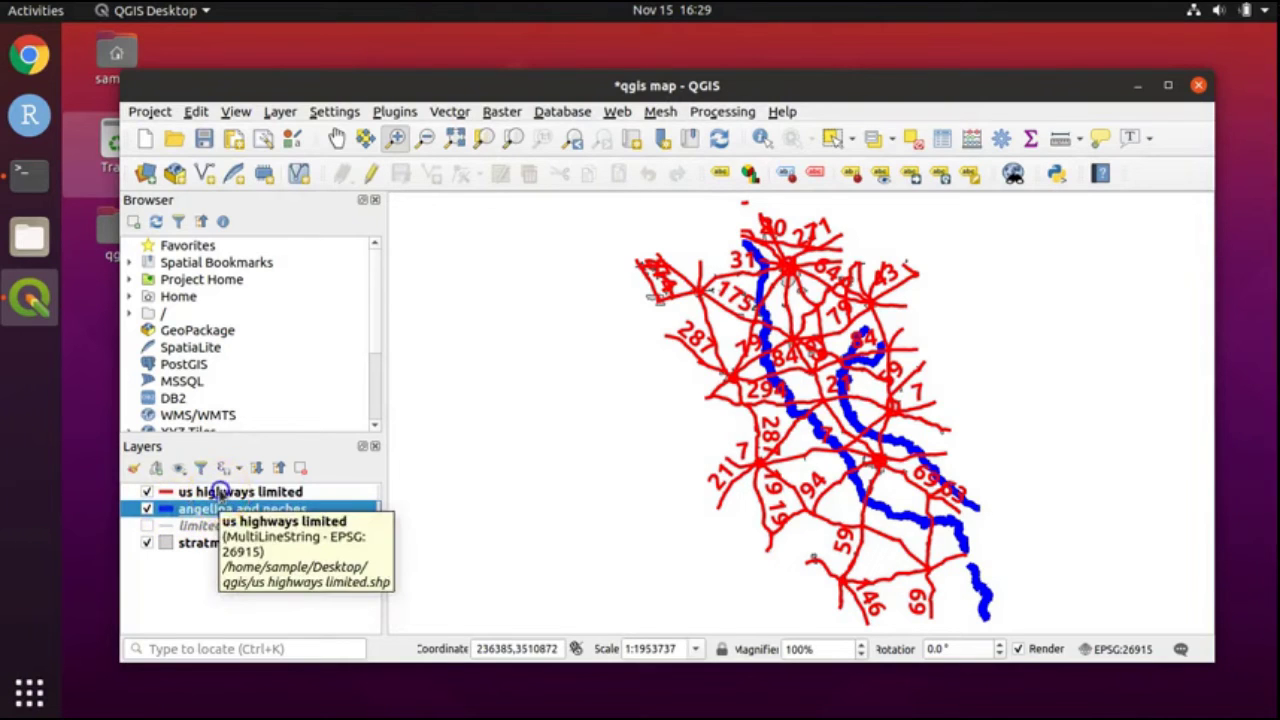
click(218, 492)
click(222, 543)
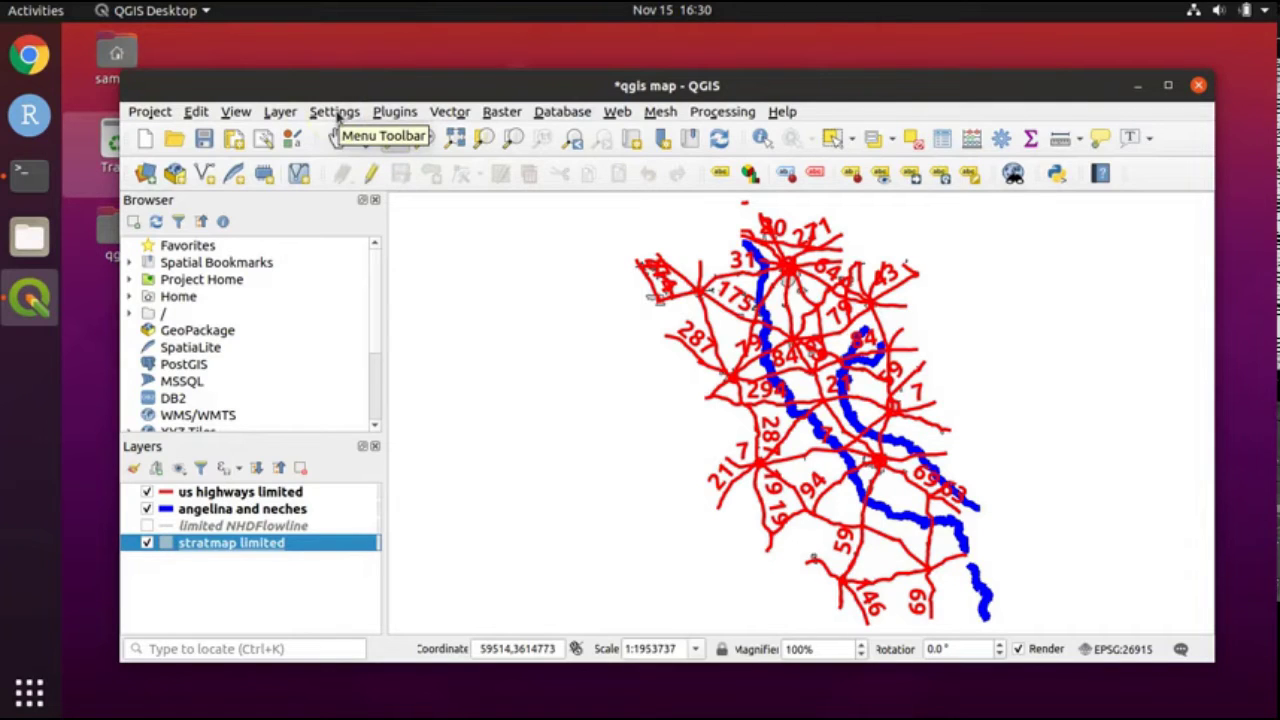
Open the vector Data Source Manager and browse to the Desktop qgis folder.
click(283, 112)
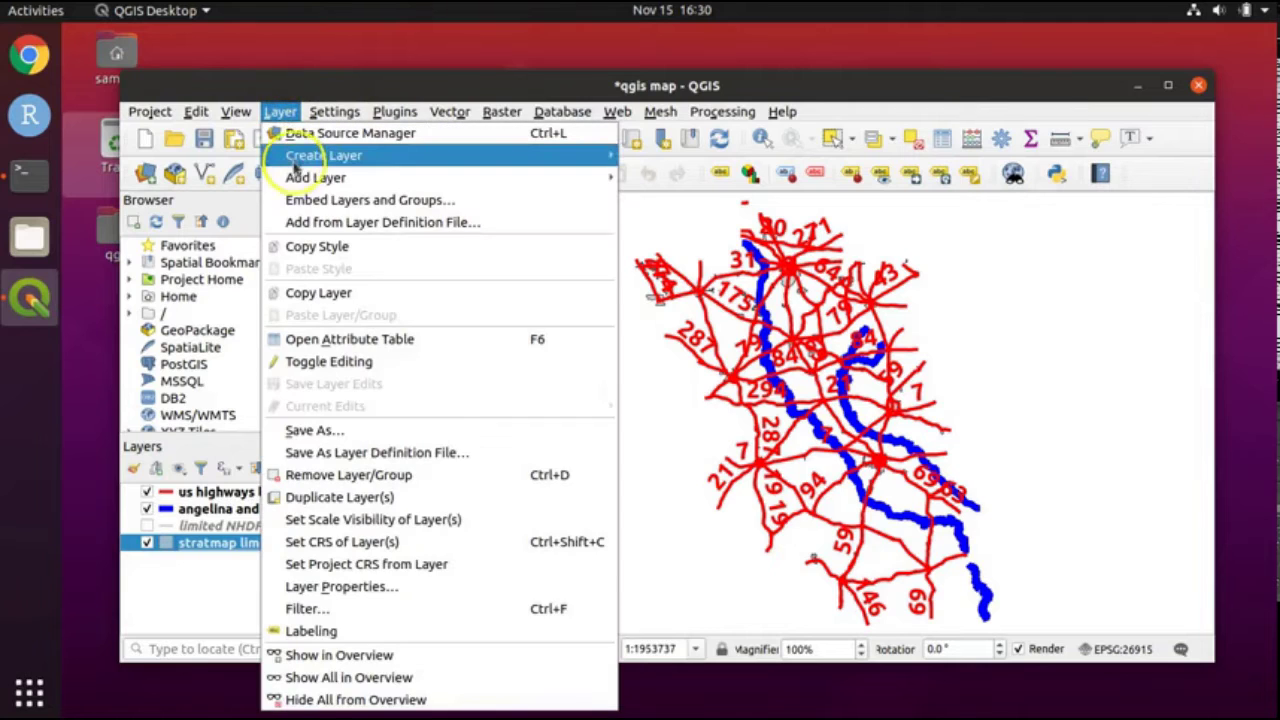
mouse_move(330, 177)
click(695, 178)
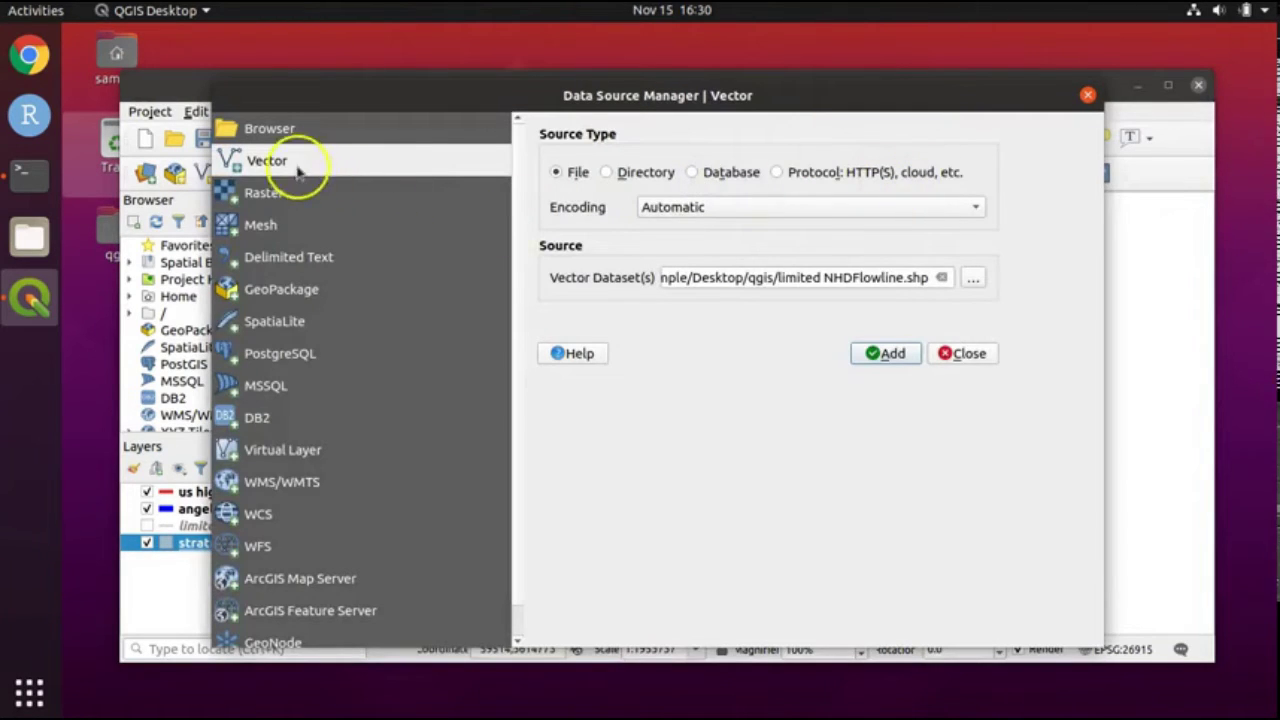
click(973, 278)
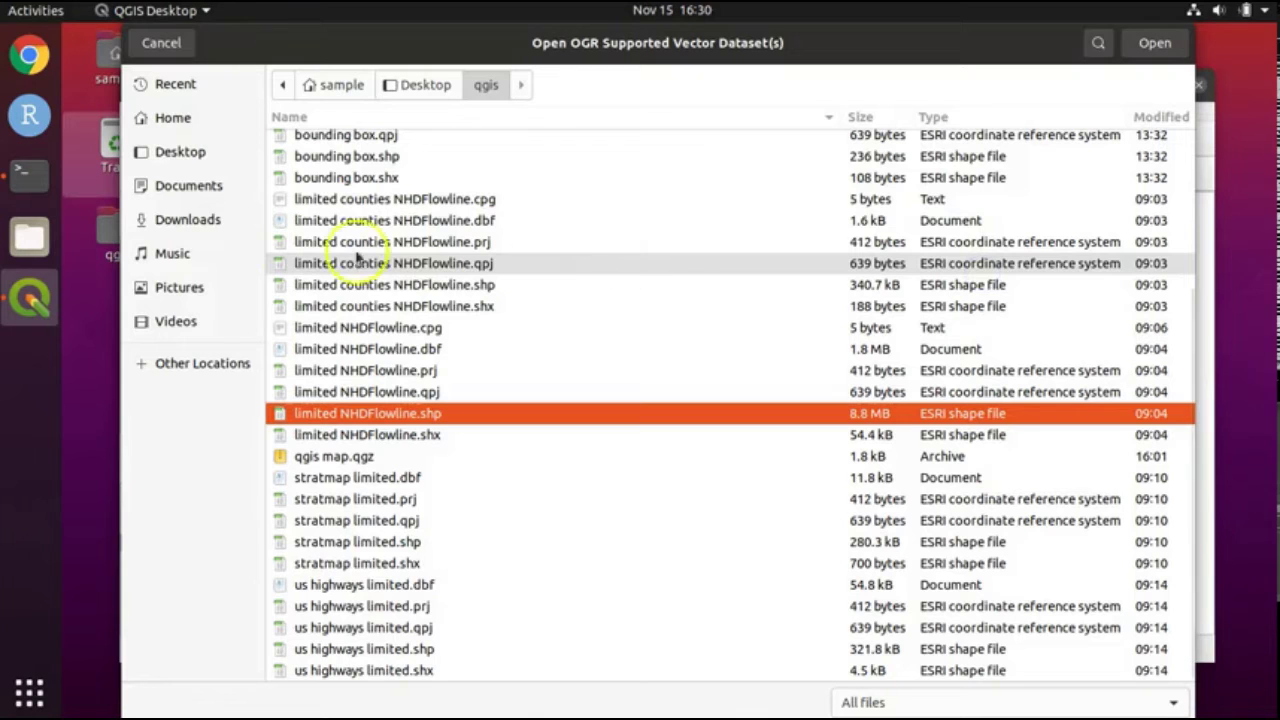
click(180, 151)
double_click(358, 145)
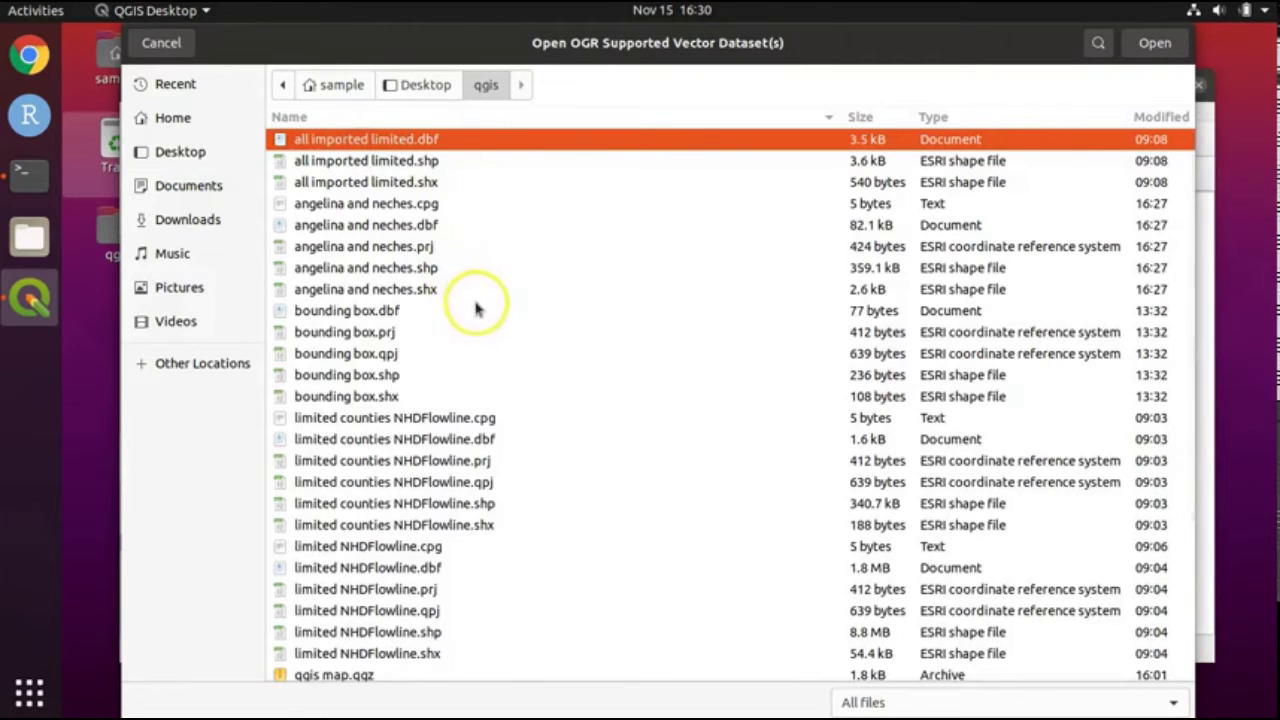
scroll(480, 316, down, 5)
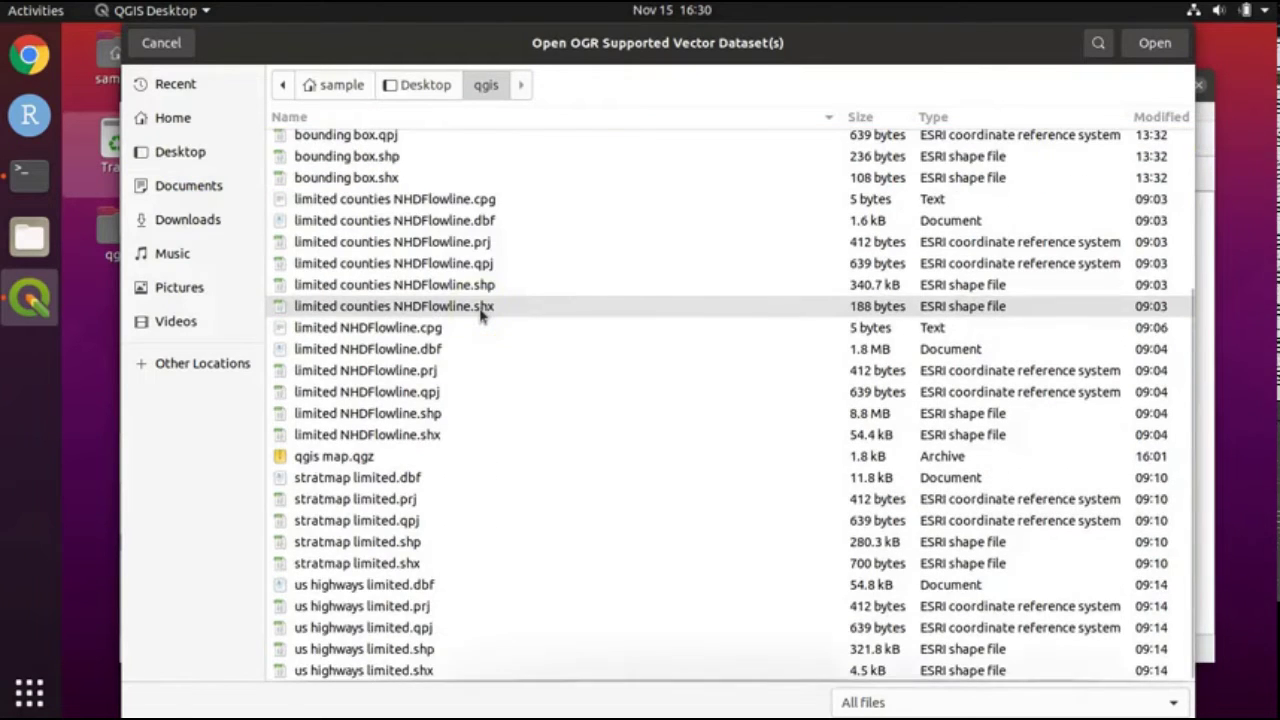
scroll(480, 316, up, 4)
scroll(480, 316, up, 1)
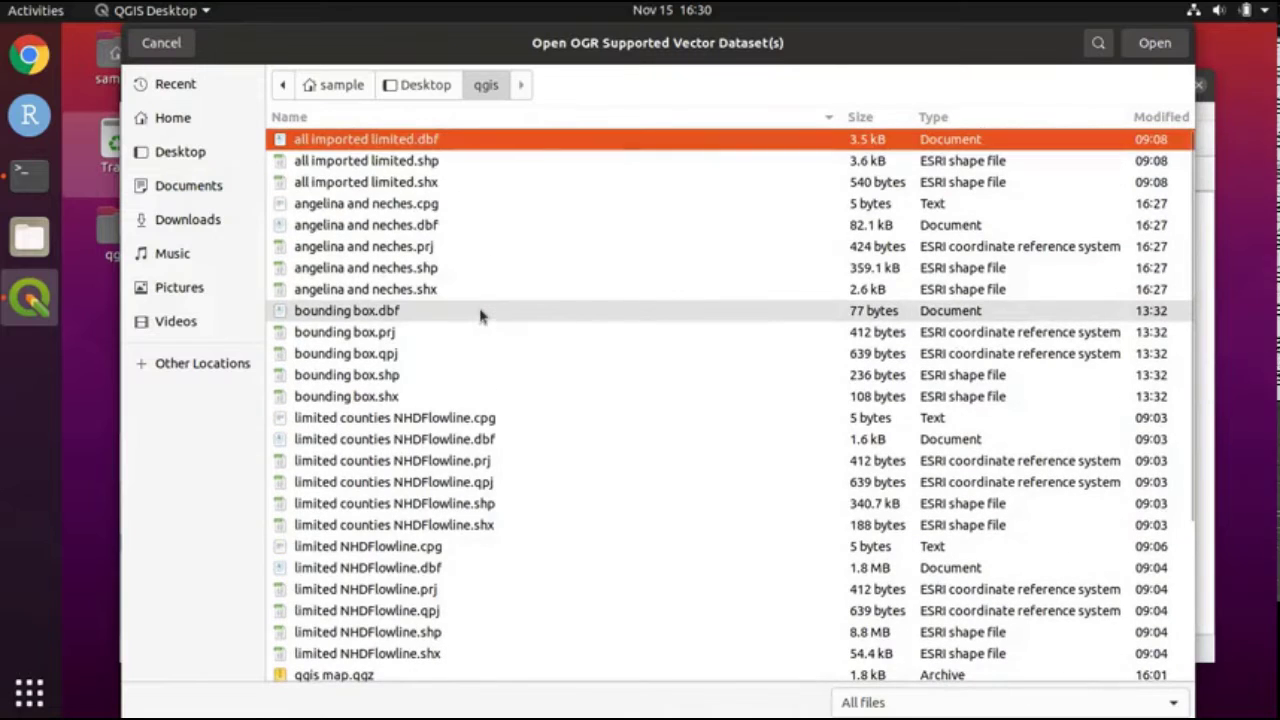
Add all imported limited.shp as a map layer and close the Data Source Manager.
click(403, 162)
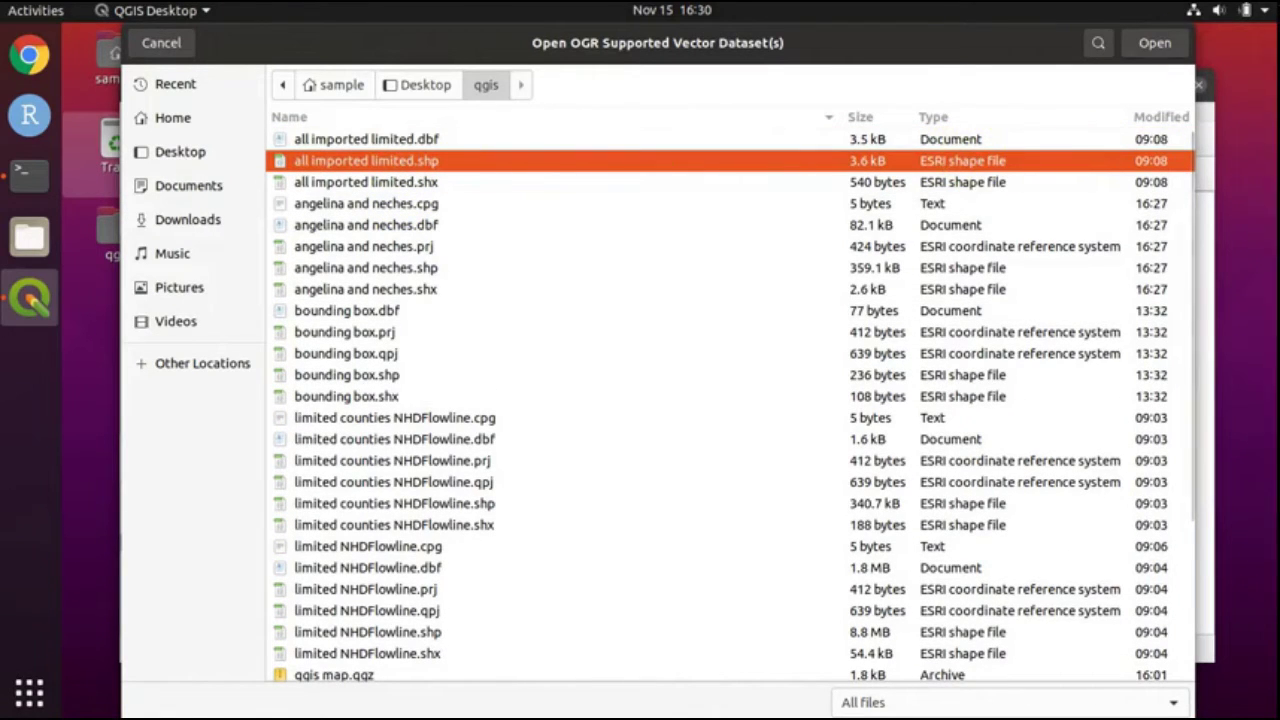
click(1160, 47)
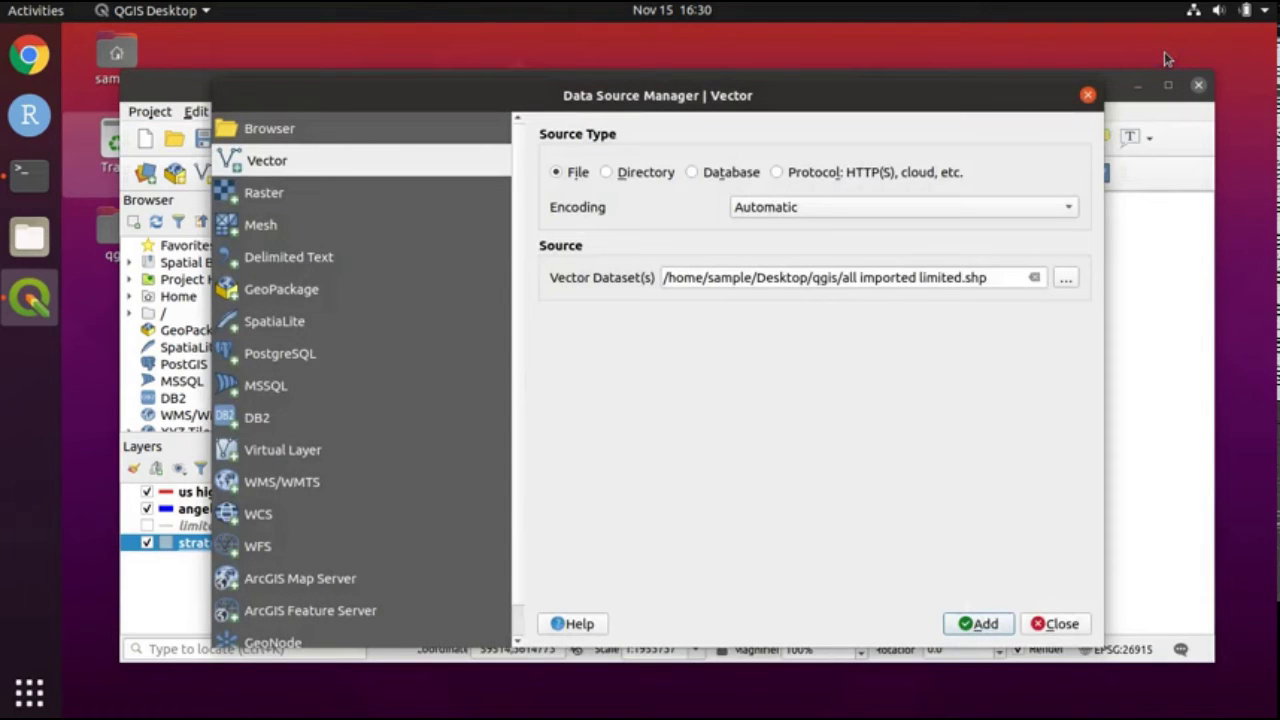
click(980, 623)
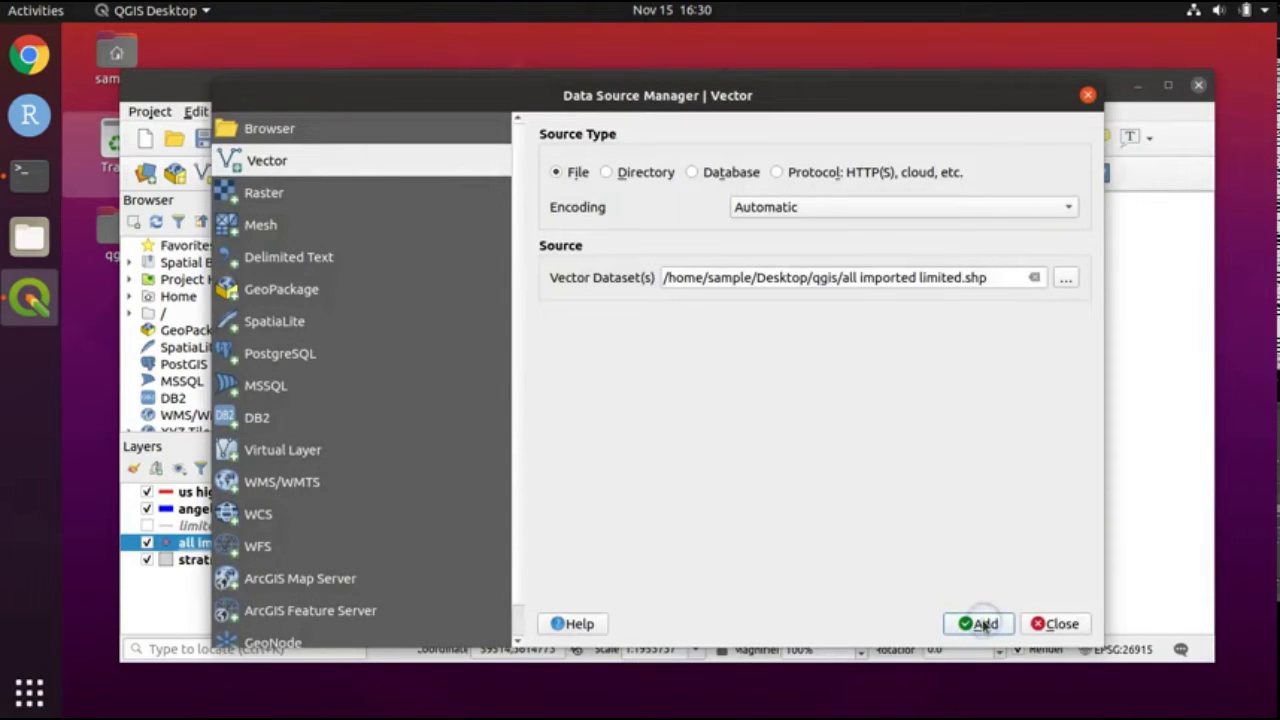
click(1087, 95)
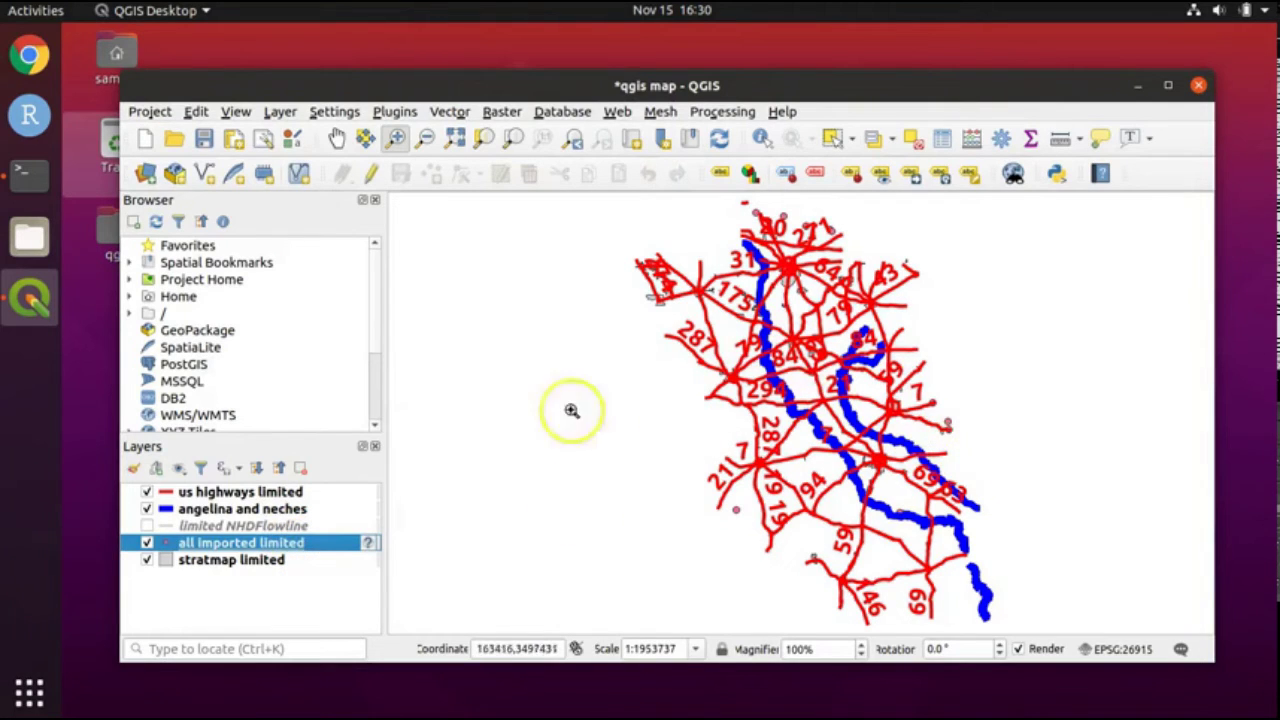
Drag the all imported limited layer to the top of the Layers panel.
click(200, 543)
drag(200, 543, 200, 486)
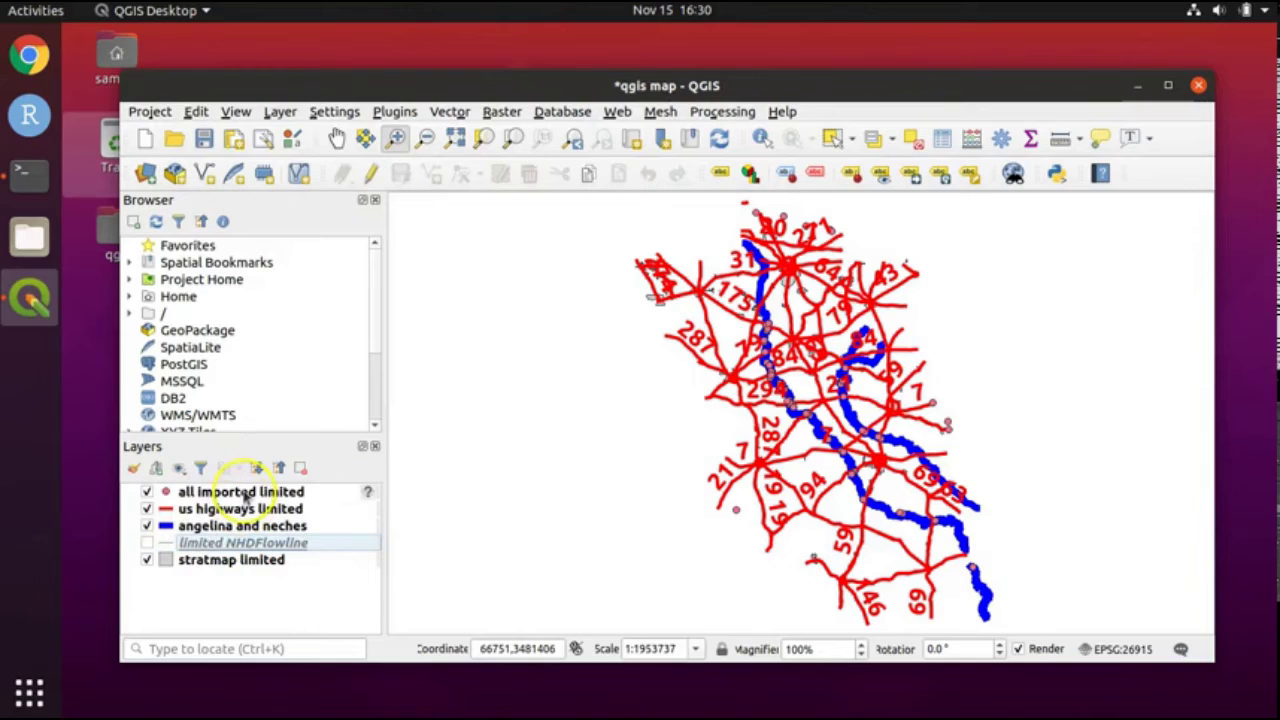
click(245, 494)
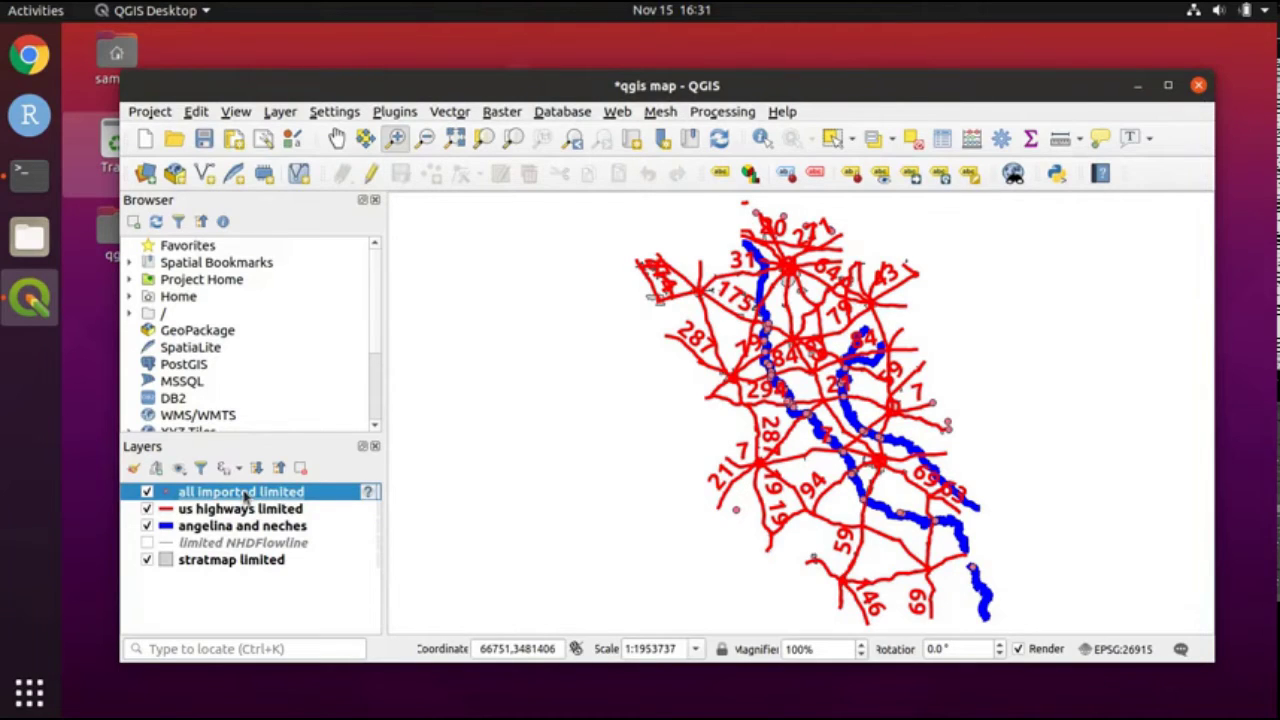
Set the all imported limited layer's simple marker size to 8 mm.
right_click(312, 494)
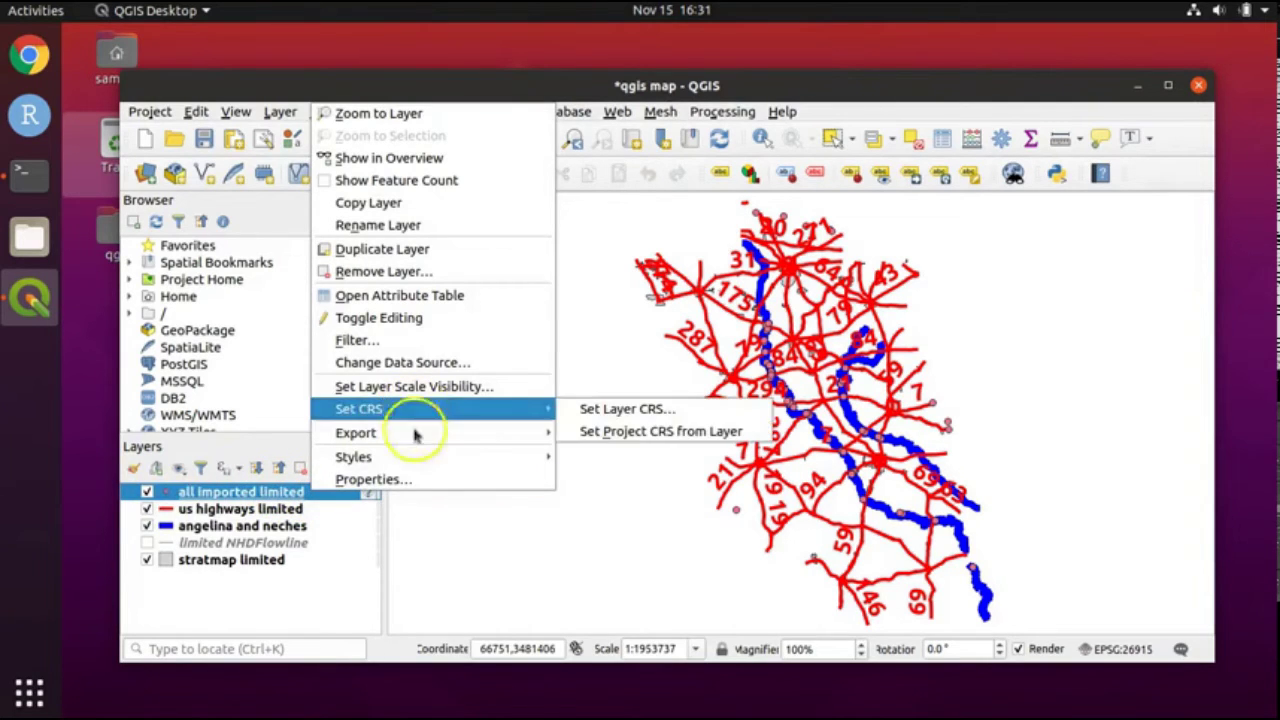
click(415, 480)
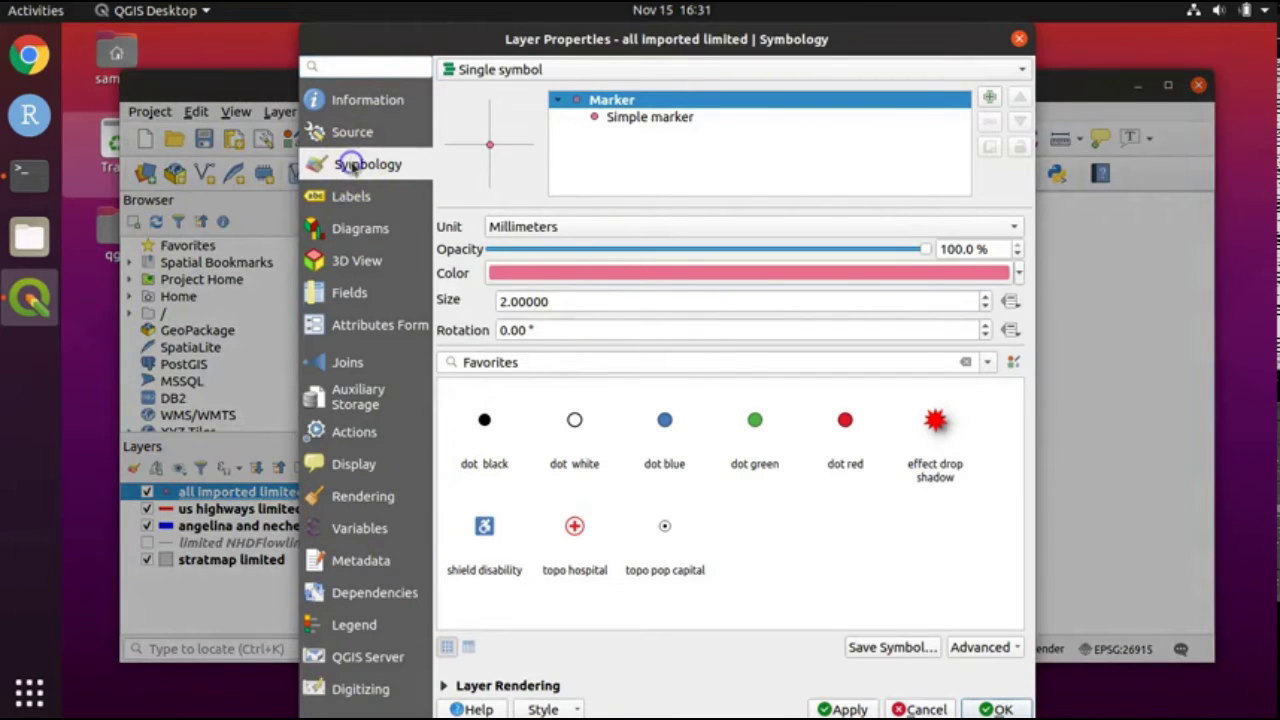
click(645, 117)
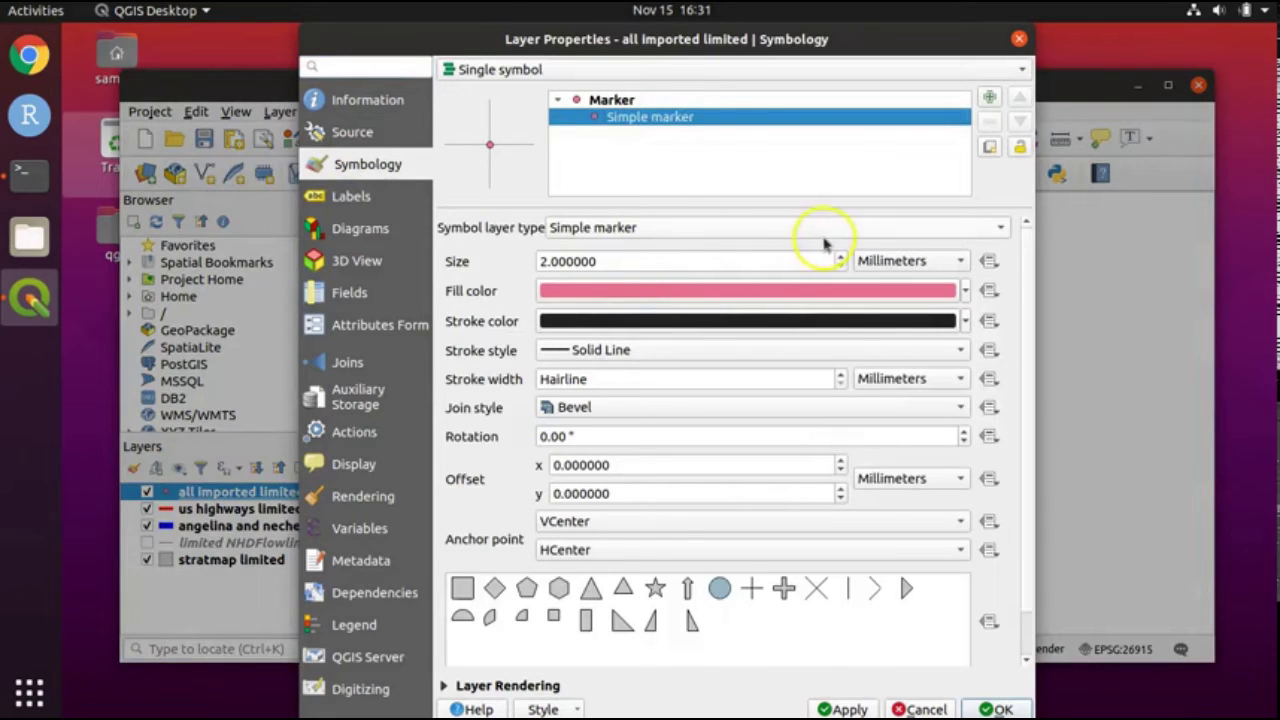
drag(726, 261, 520, 261)
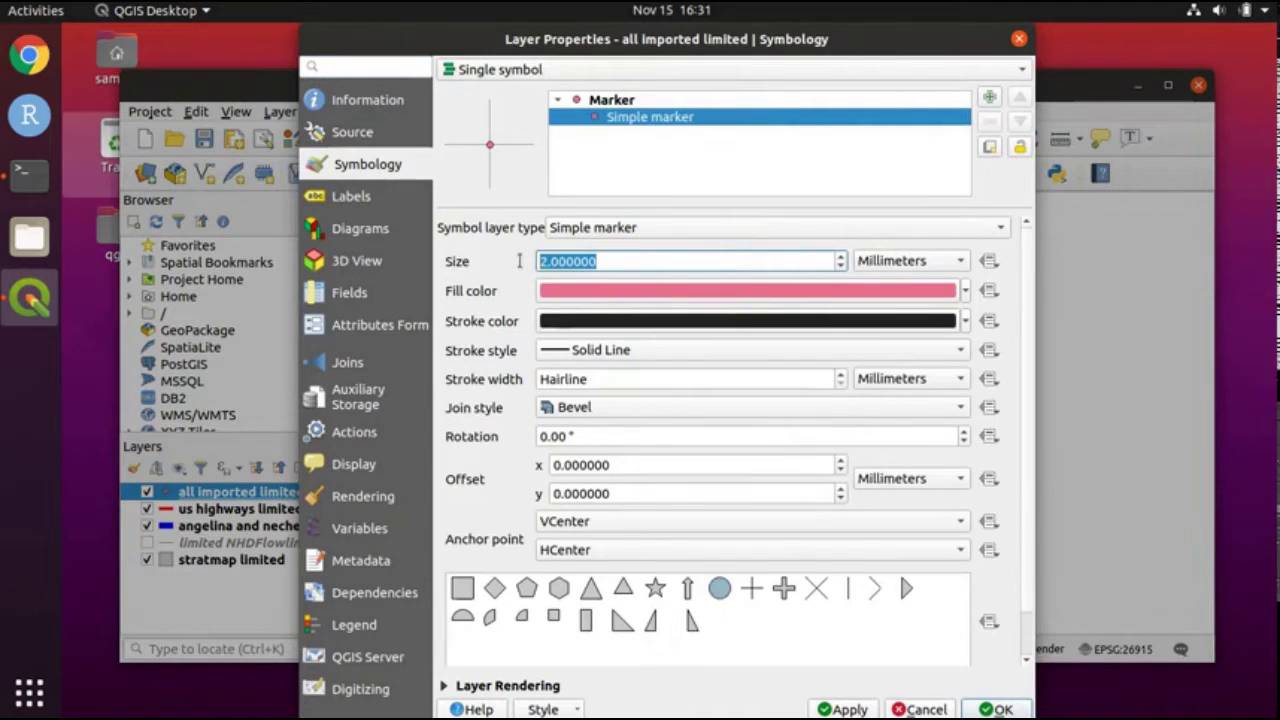
text(8)
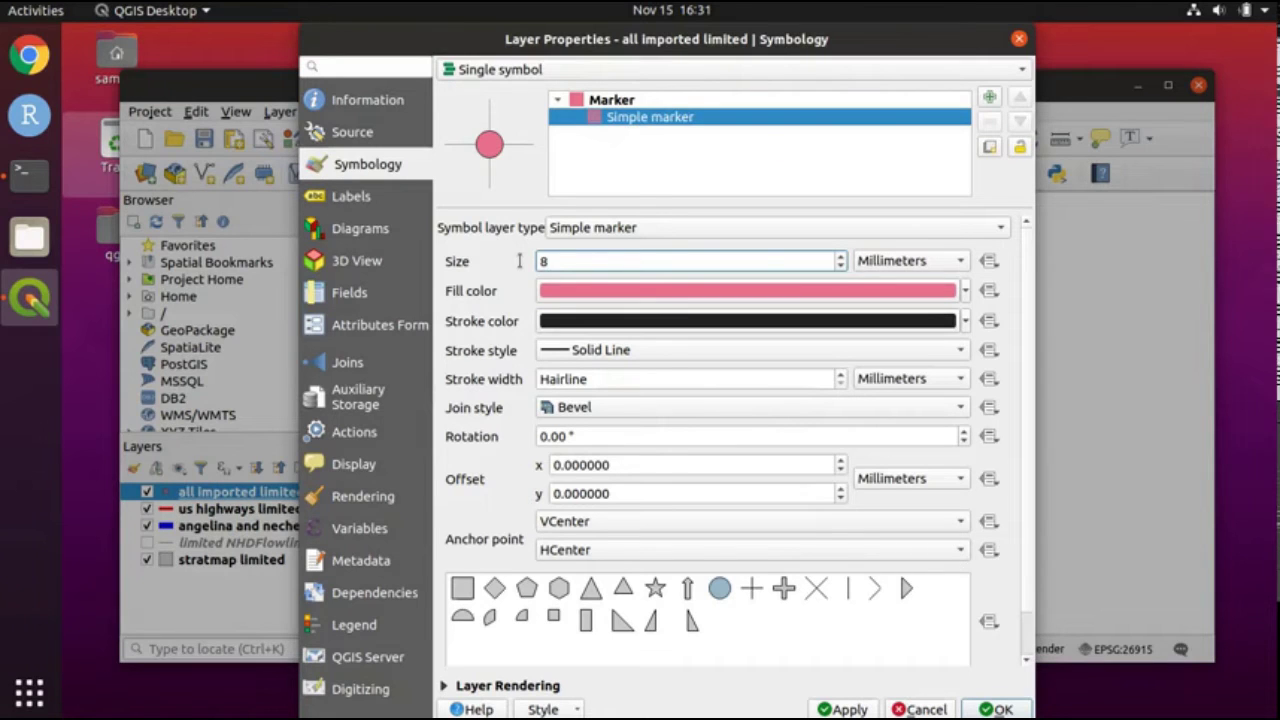
Give the marker a yellow fill of RGB 255, 255, 0.
click(967, 291)
click(967, 291)
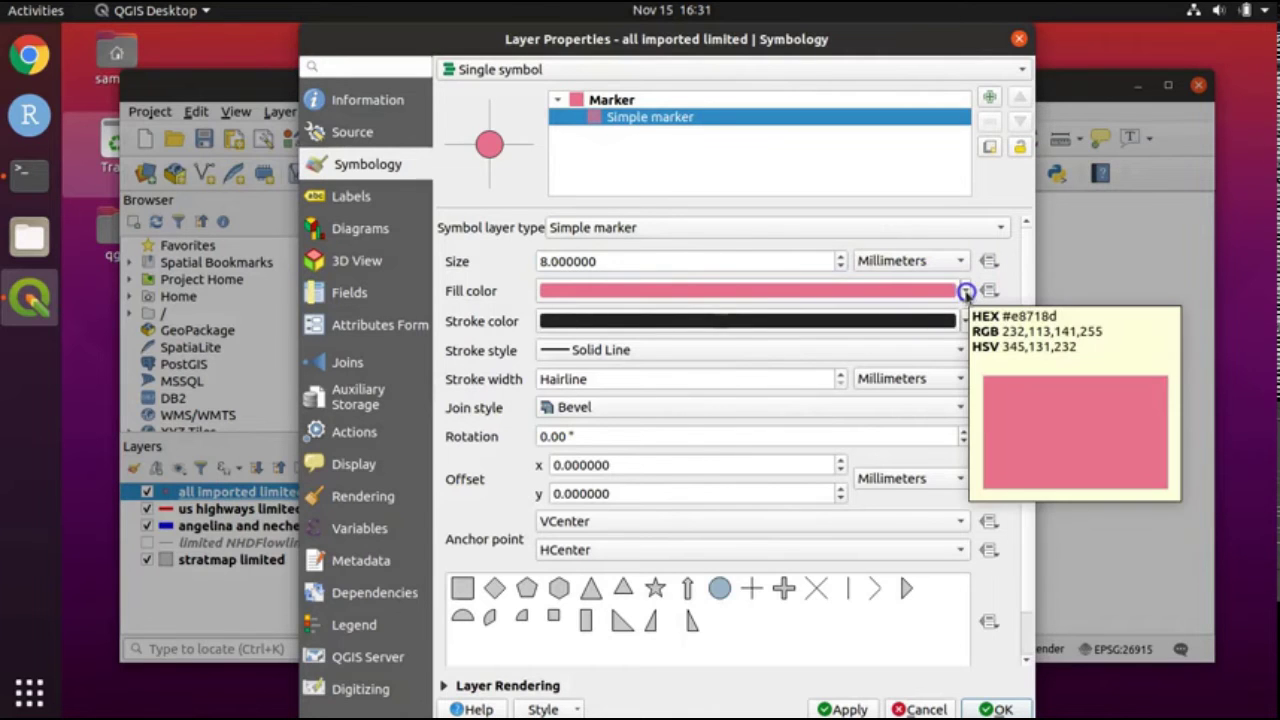
click(966, 291)
click(610, 692)
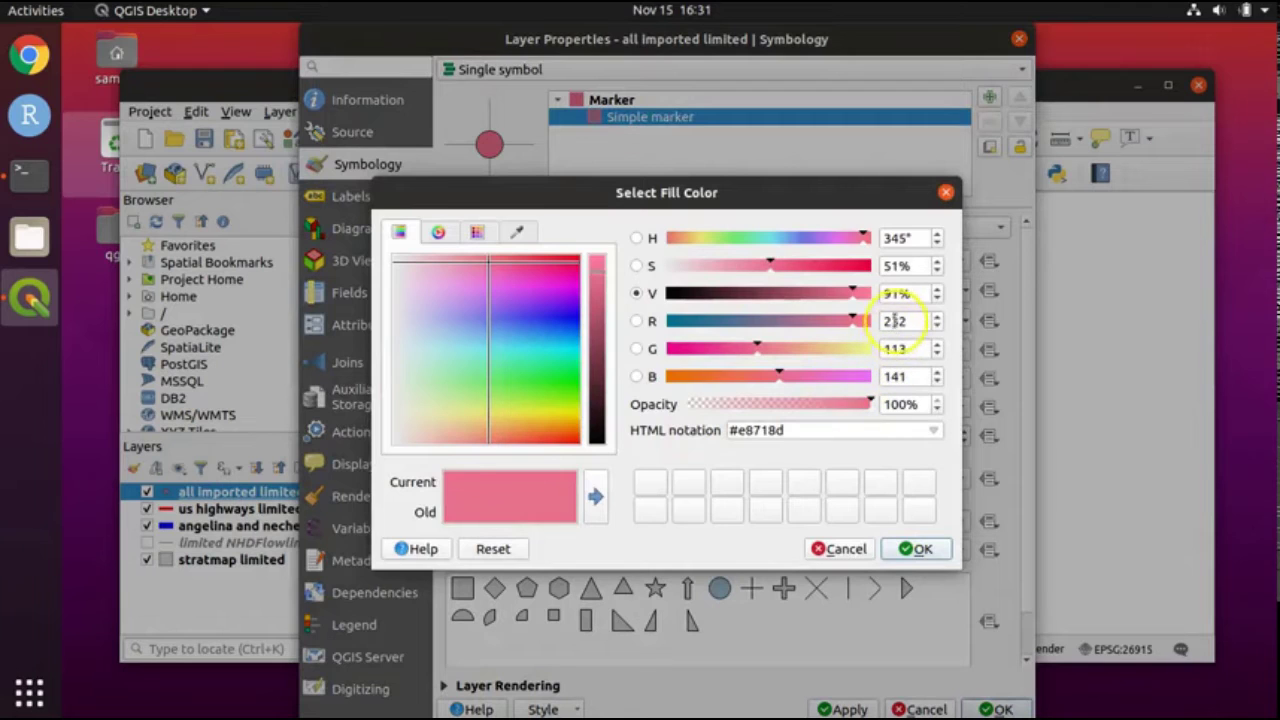
double_click(893, 321)
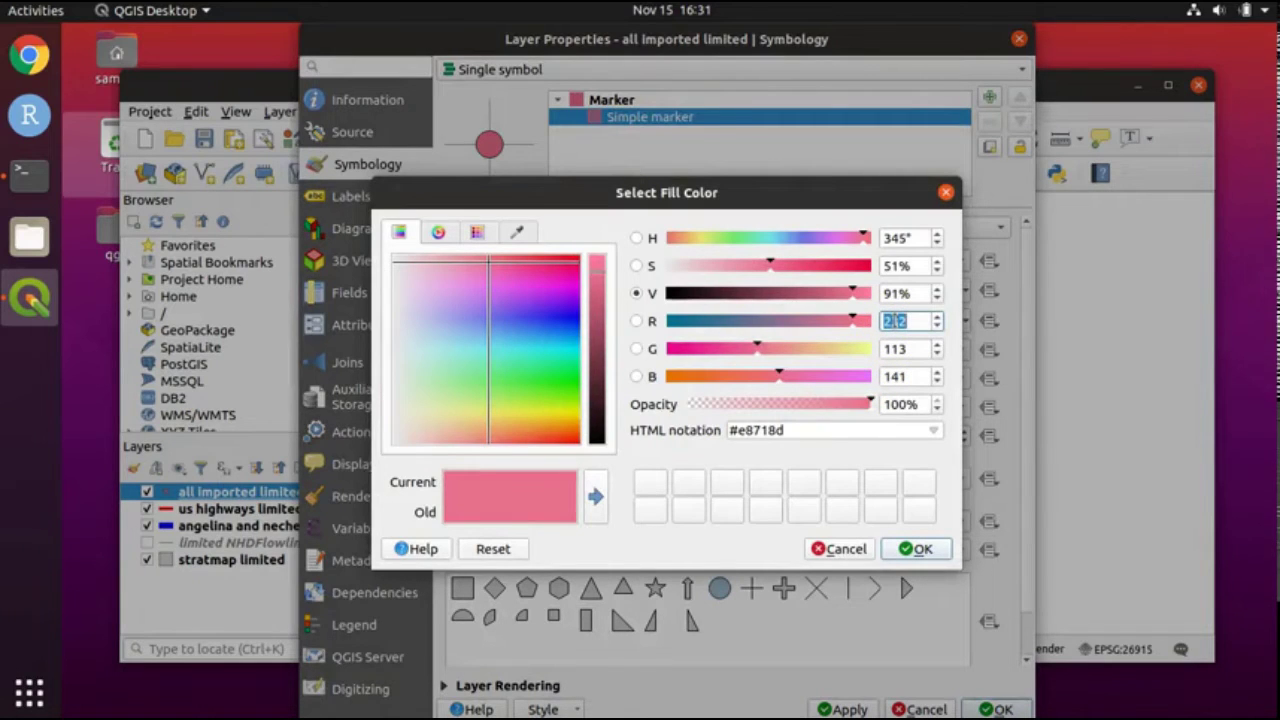
text(255)
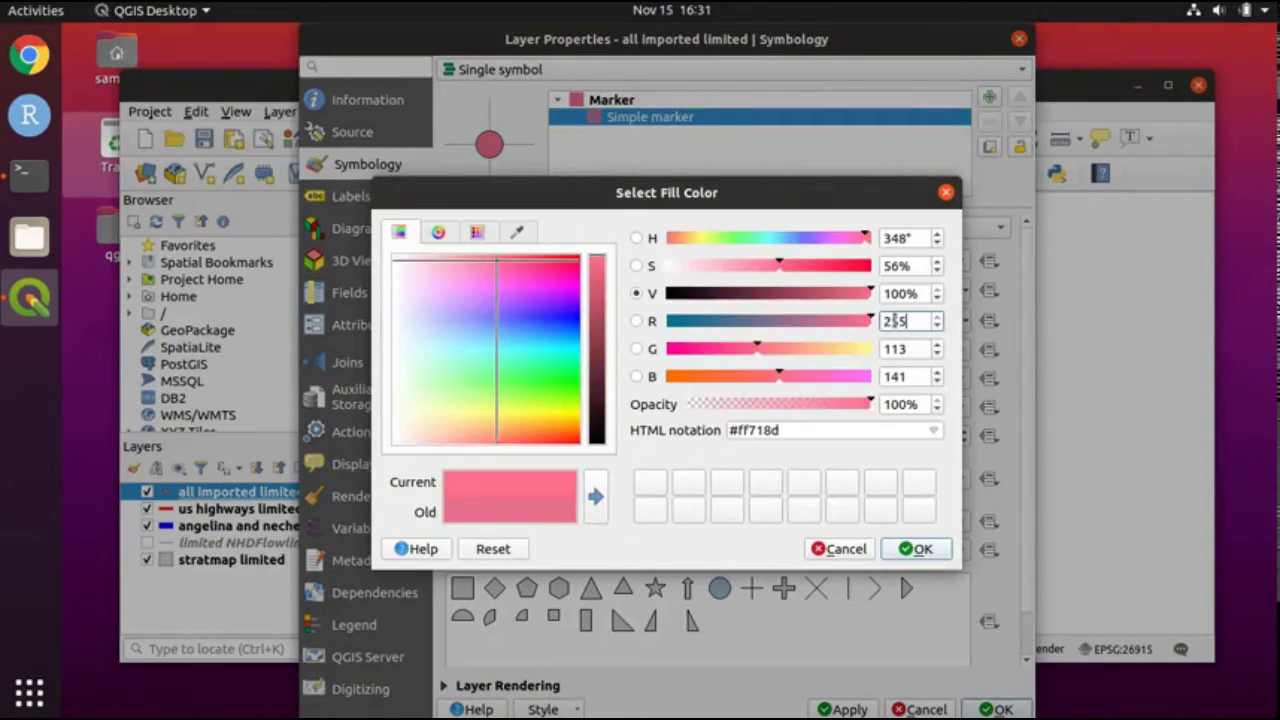
double_click(895, 348)
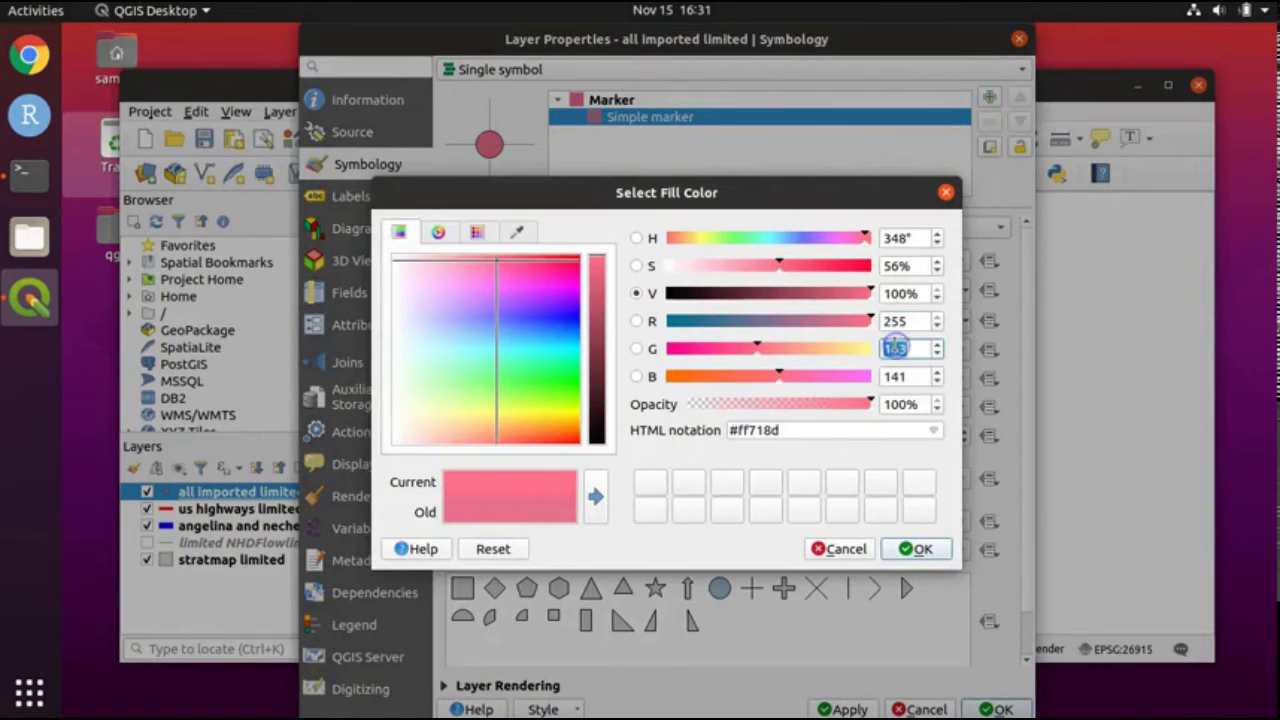
text(255)
double_click(897, 375)
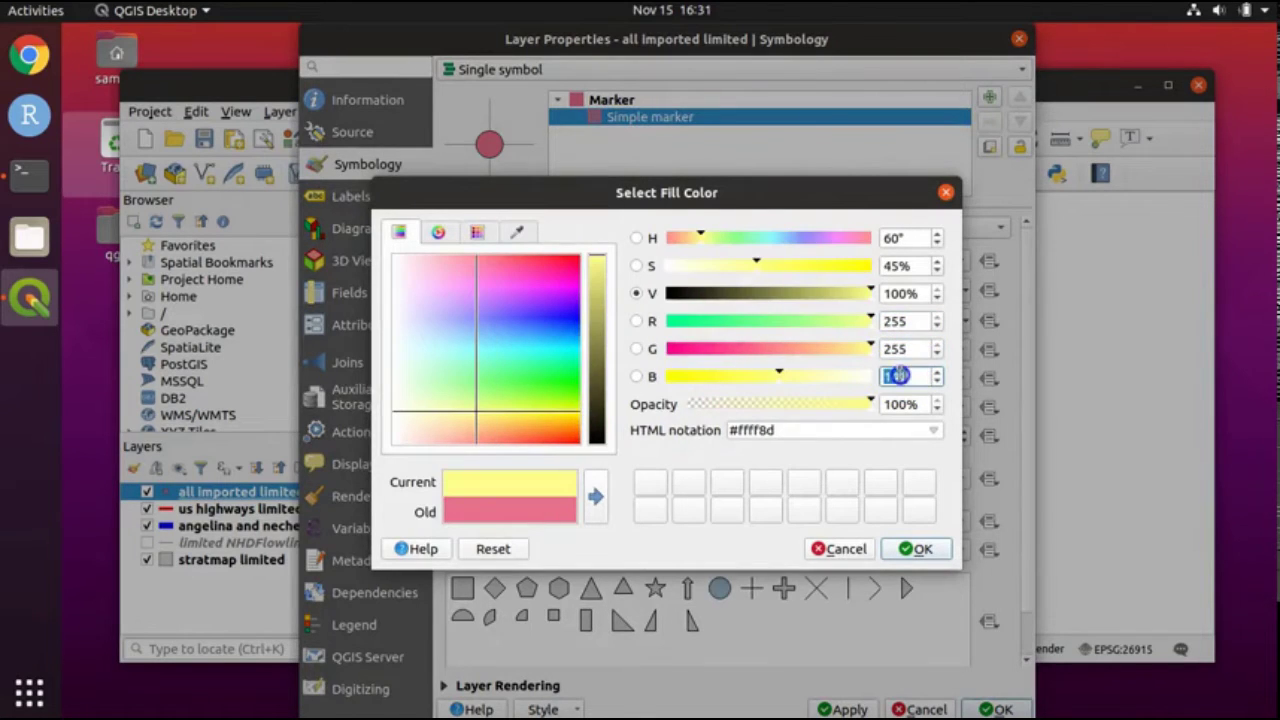
text(0)
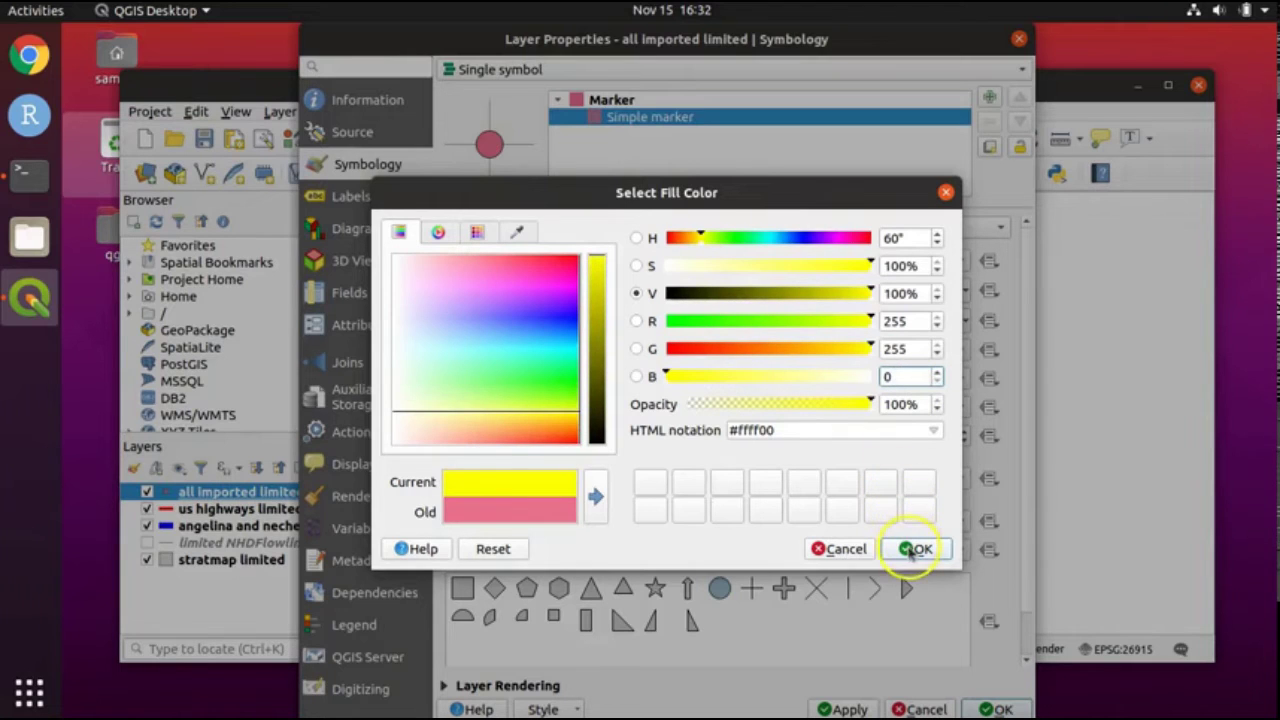
click(912, 549)
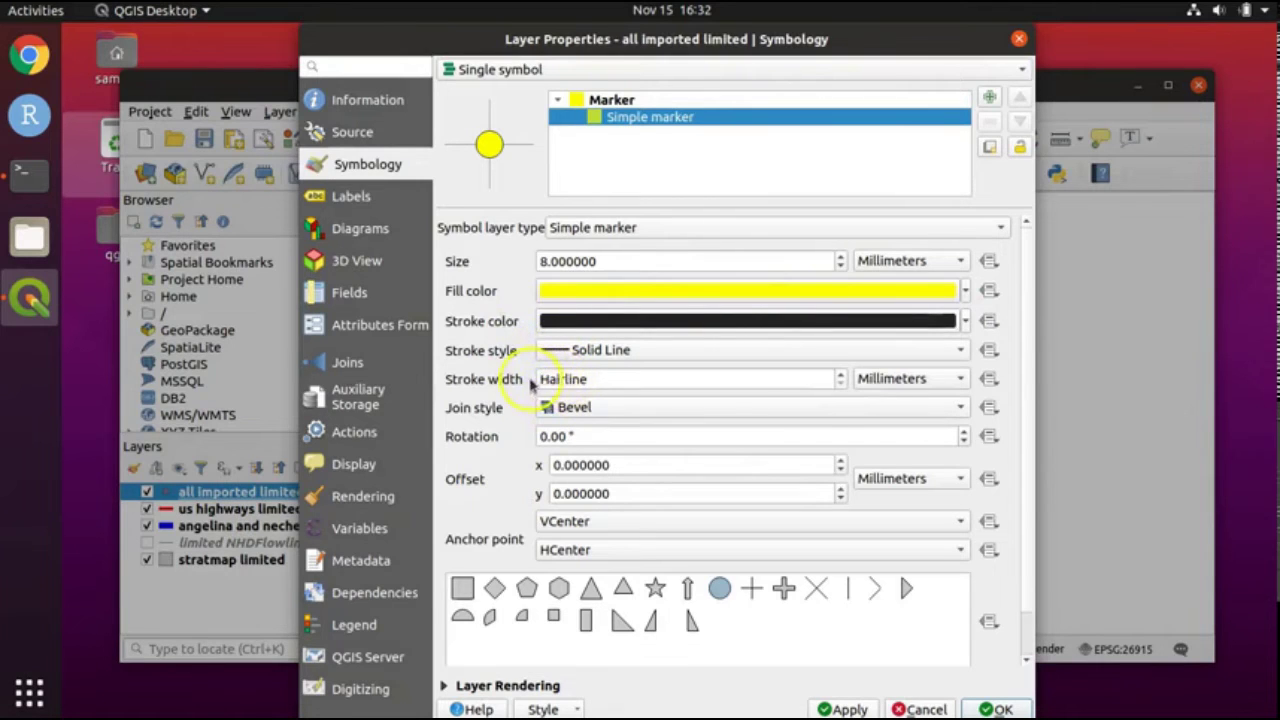
Replace the Hairline stroke width with 1 and apply the marker style.
drag(600, 379, 523, 379)
key(BackSpace)
click(612, 381)
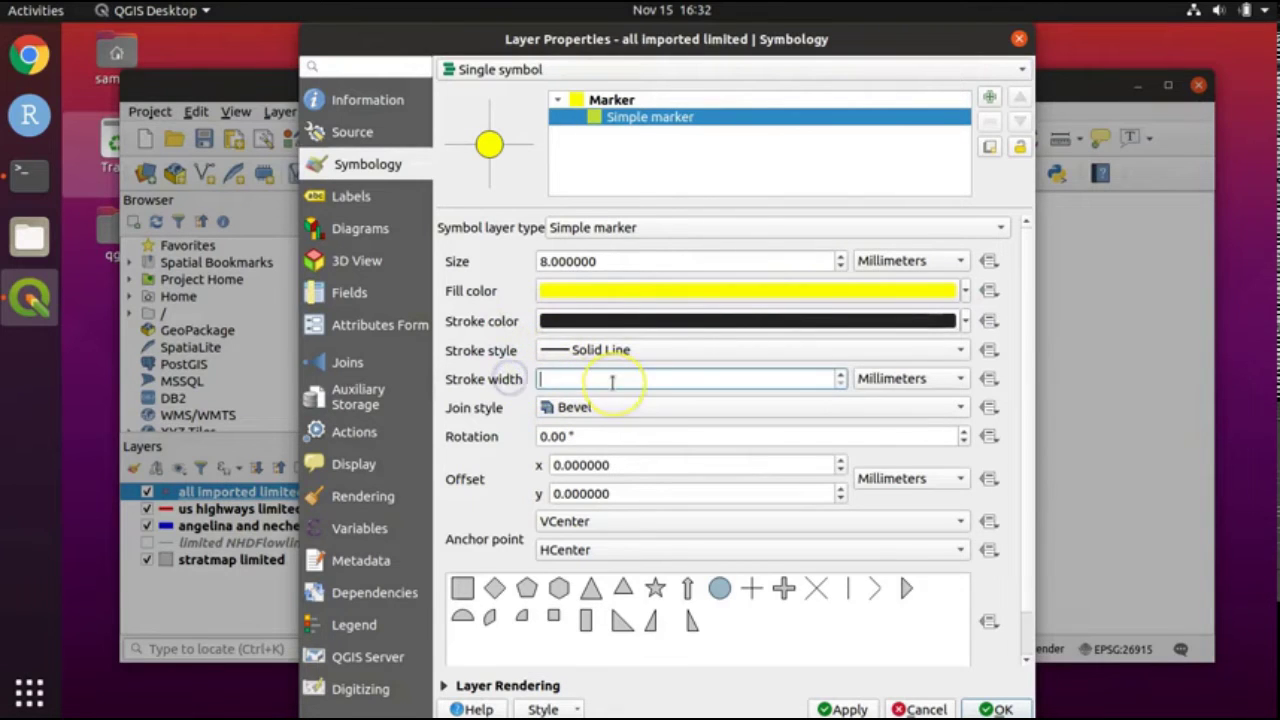
text(1)
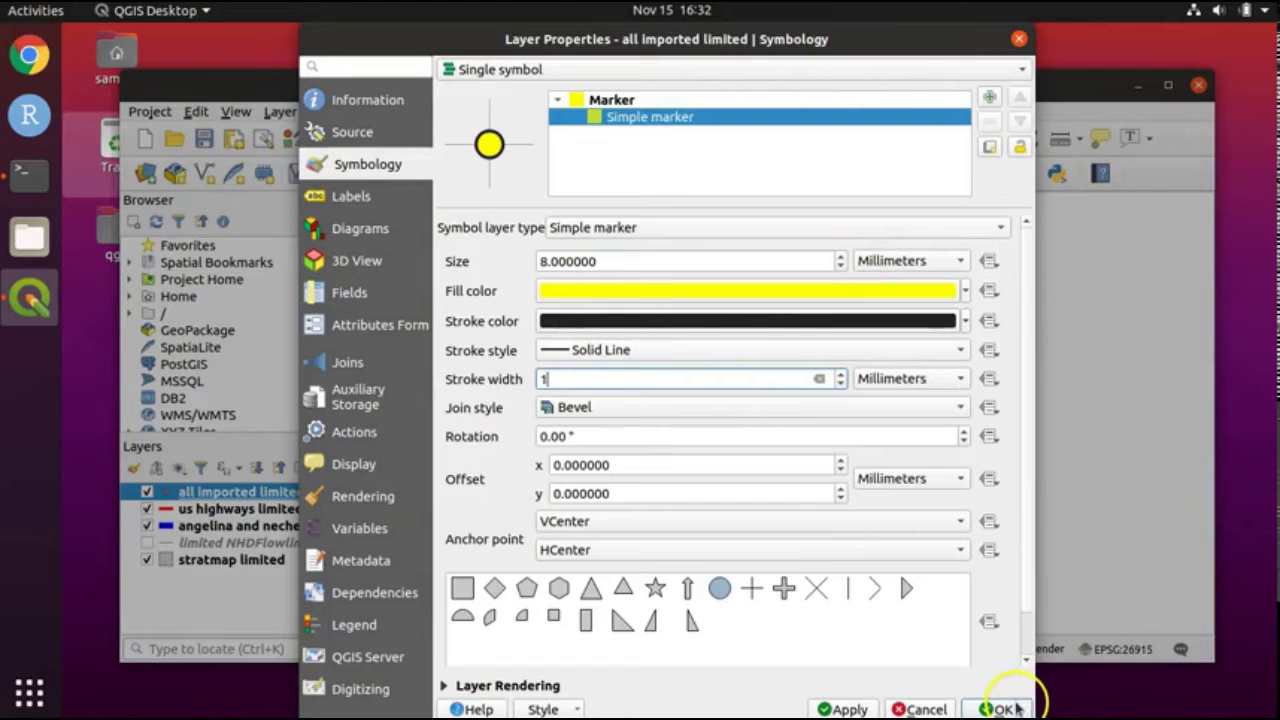
click(1016, 709)
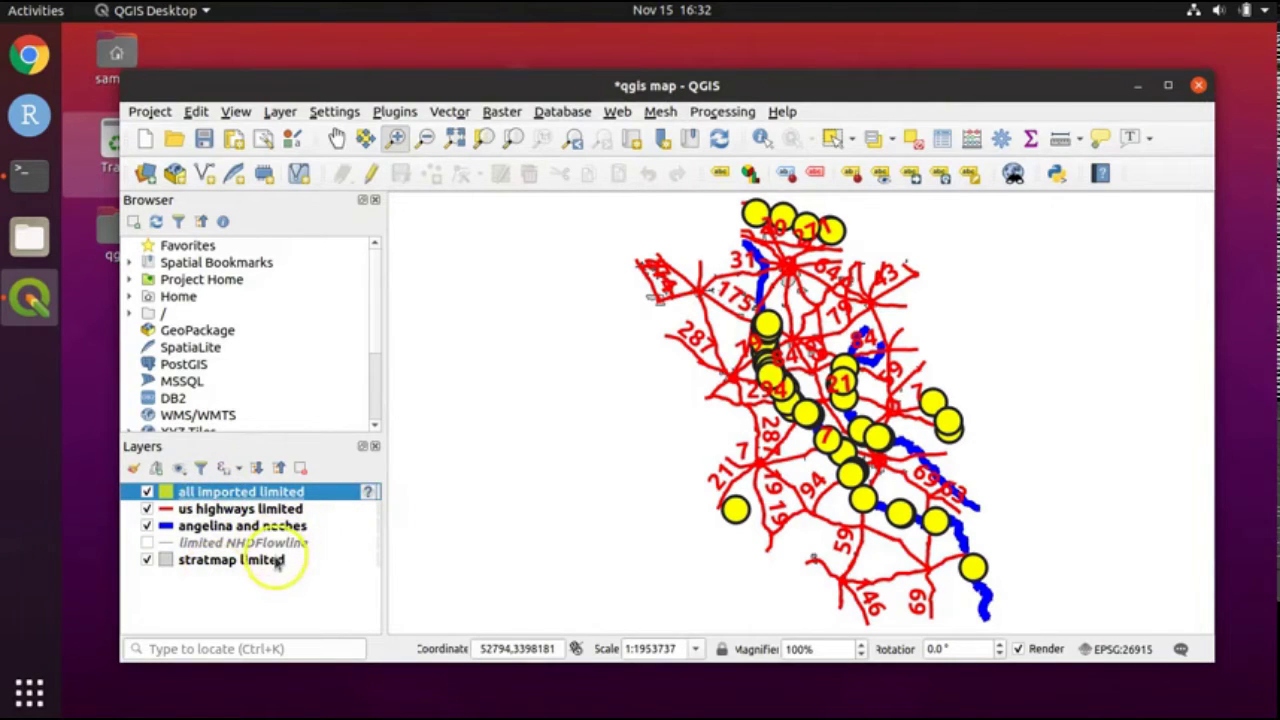
Add limited counties NHDFlowline.shp as a vector layer via the Data Source Manager.
click(270, 114)
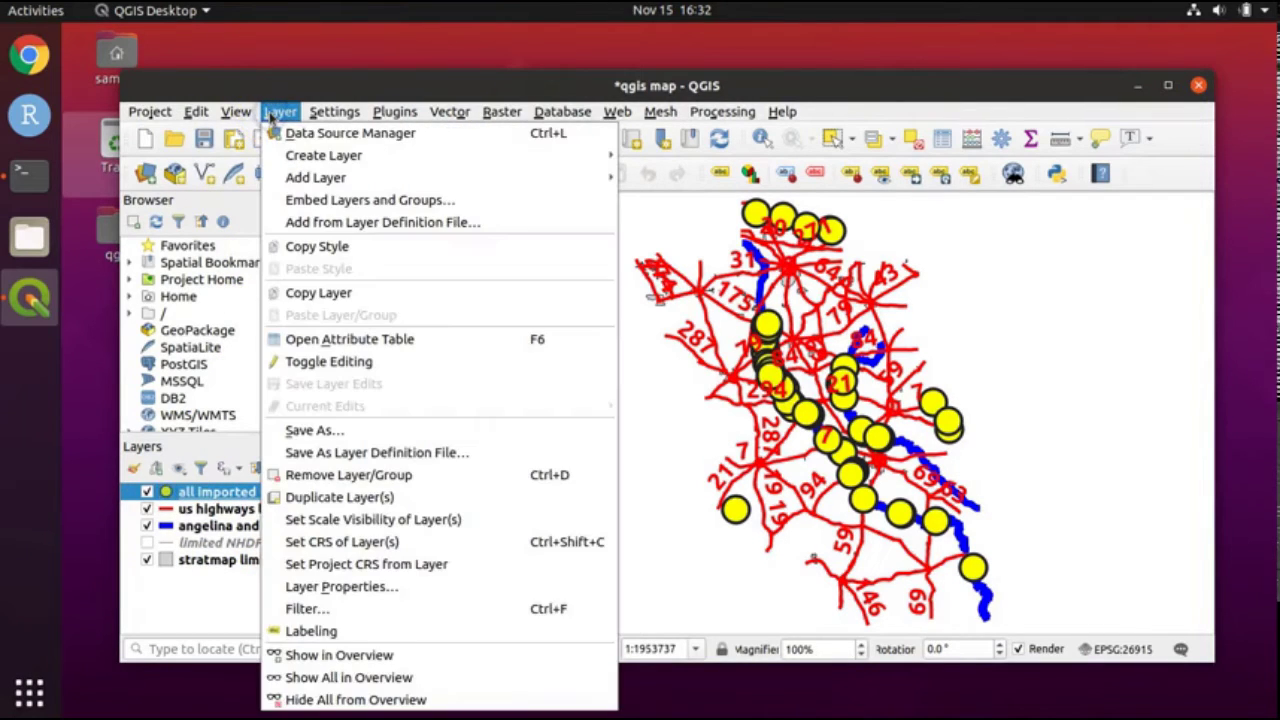
mouse_move(300, 177)
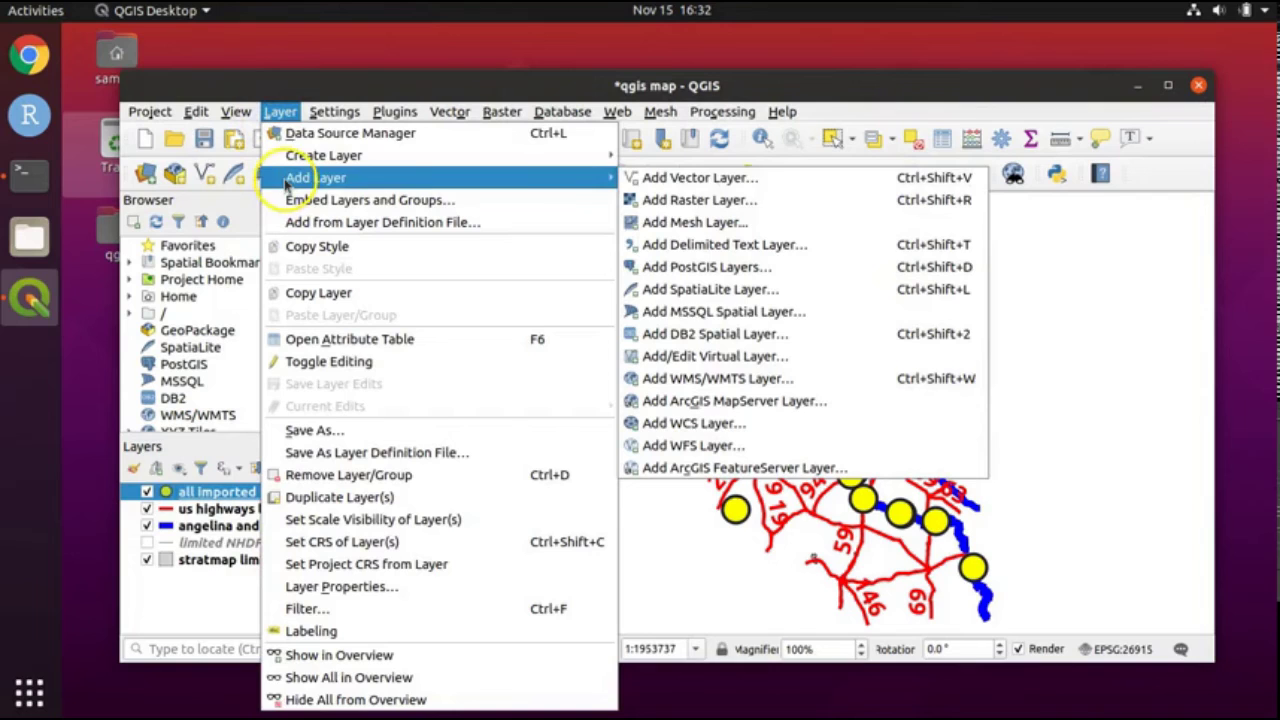
click(750, 177)
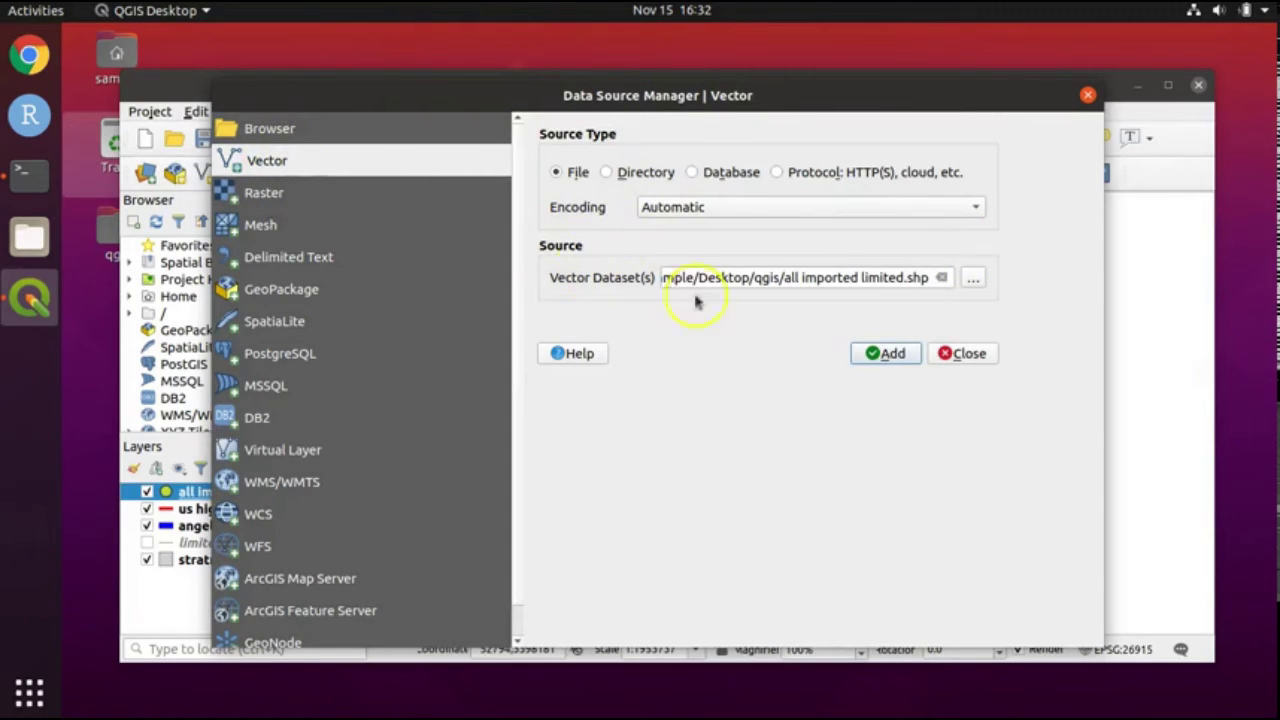
click(969, 279)
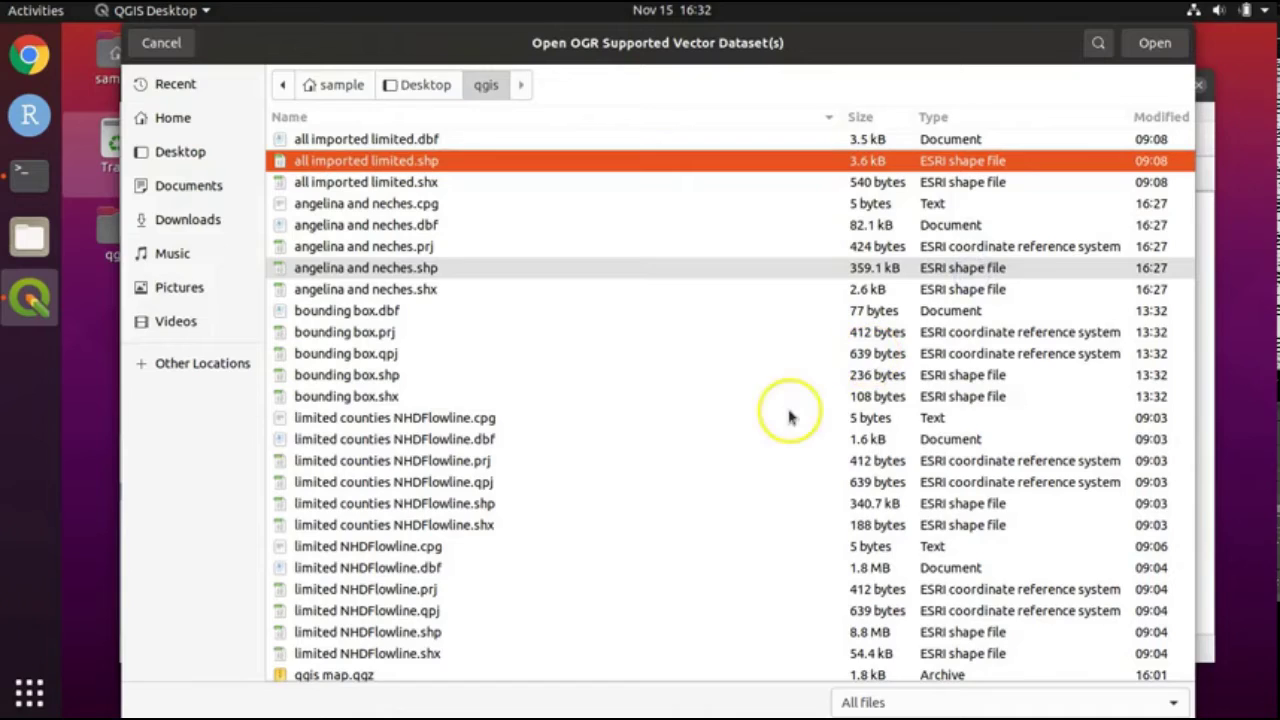
scroll(625, 442, down, 5)
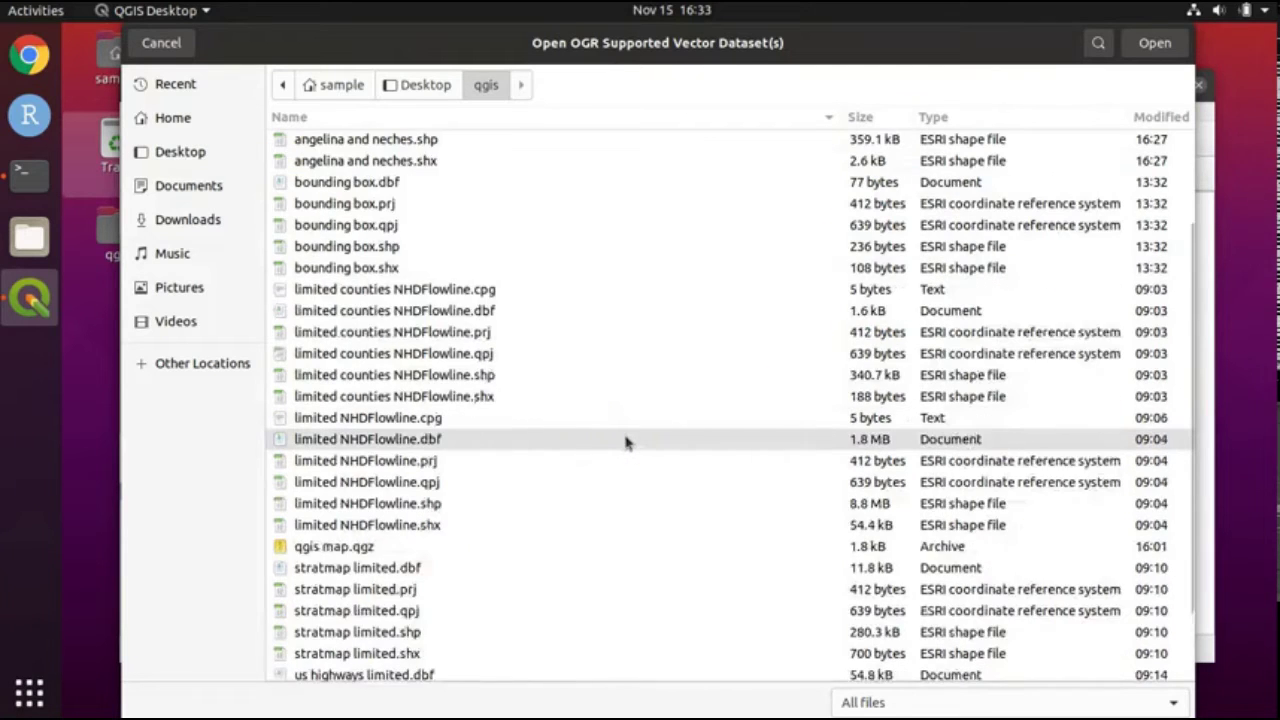
scroll(625, 442, up, 1)
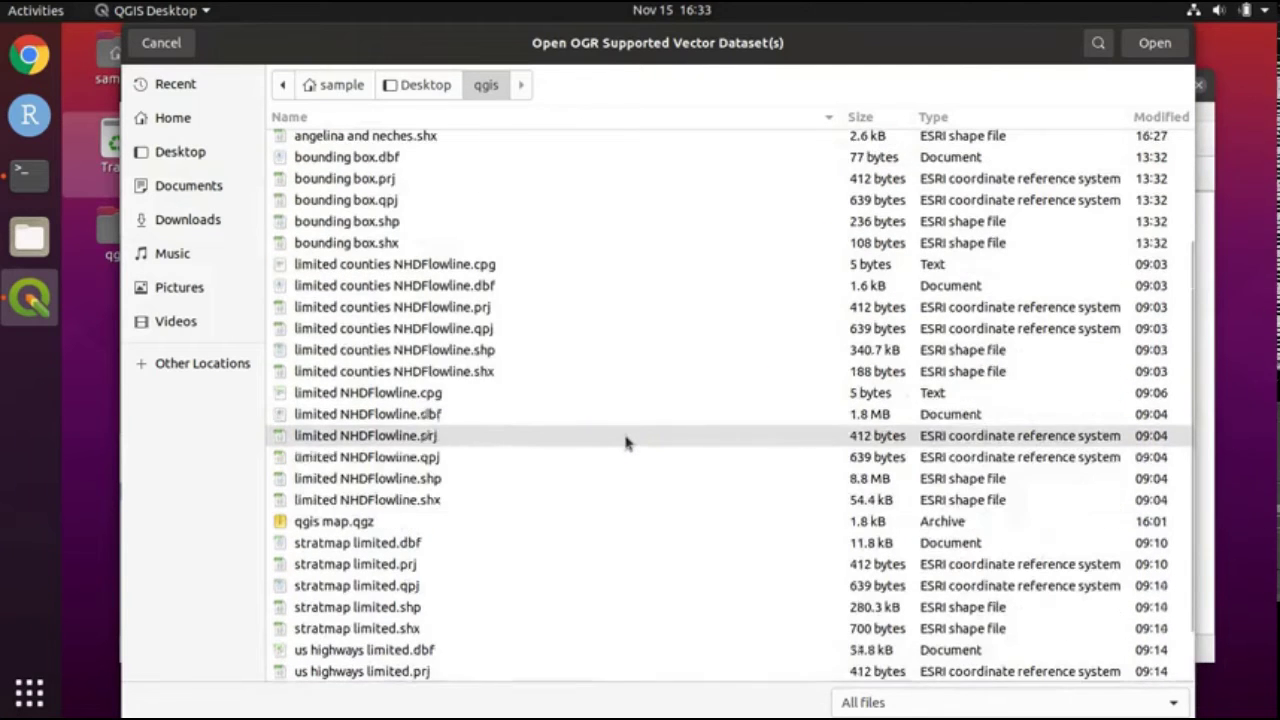
click(460, 351)
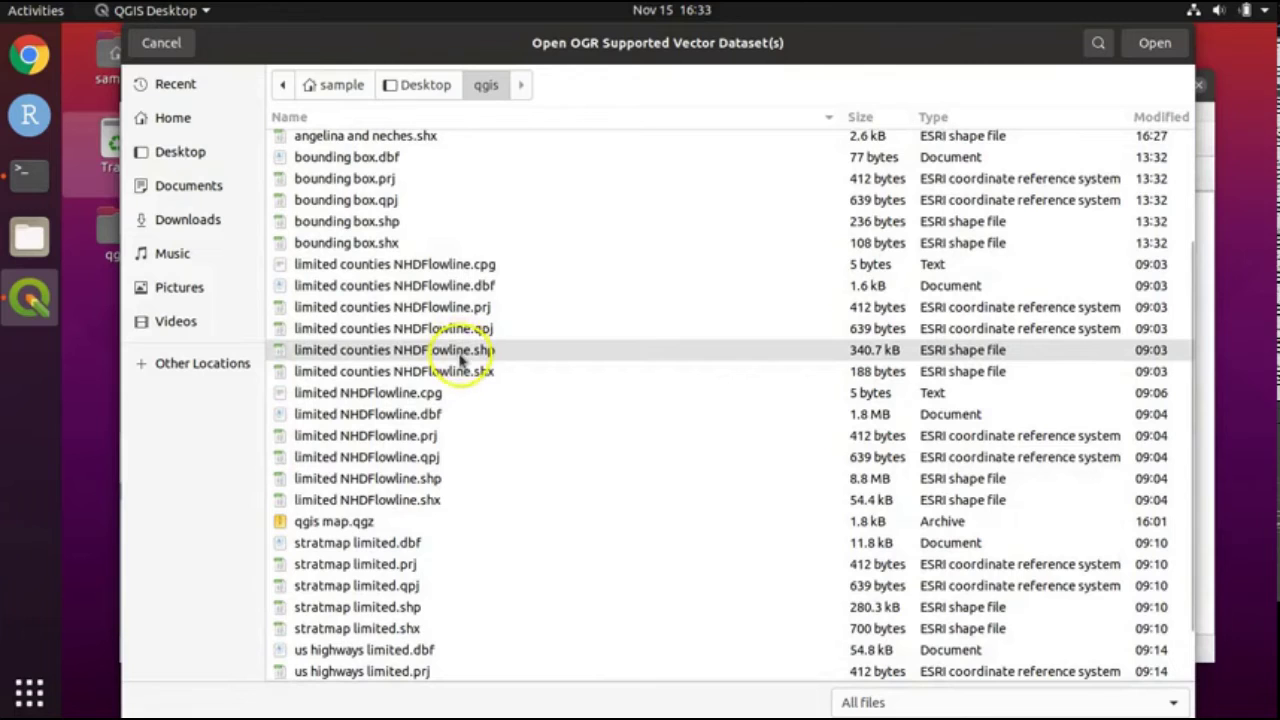
click(481, 352)
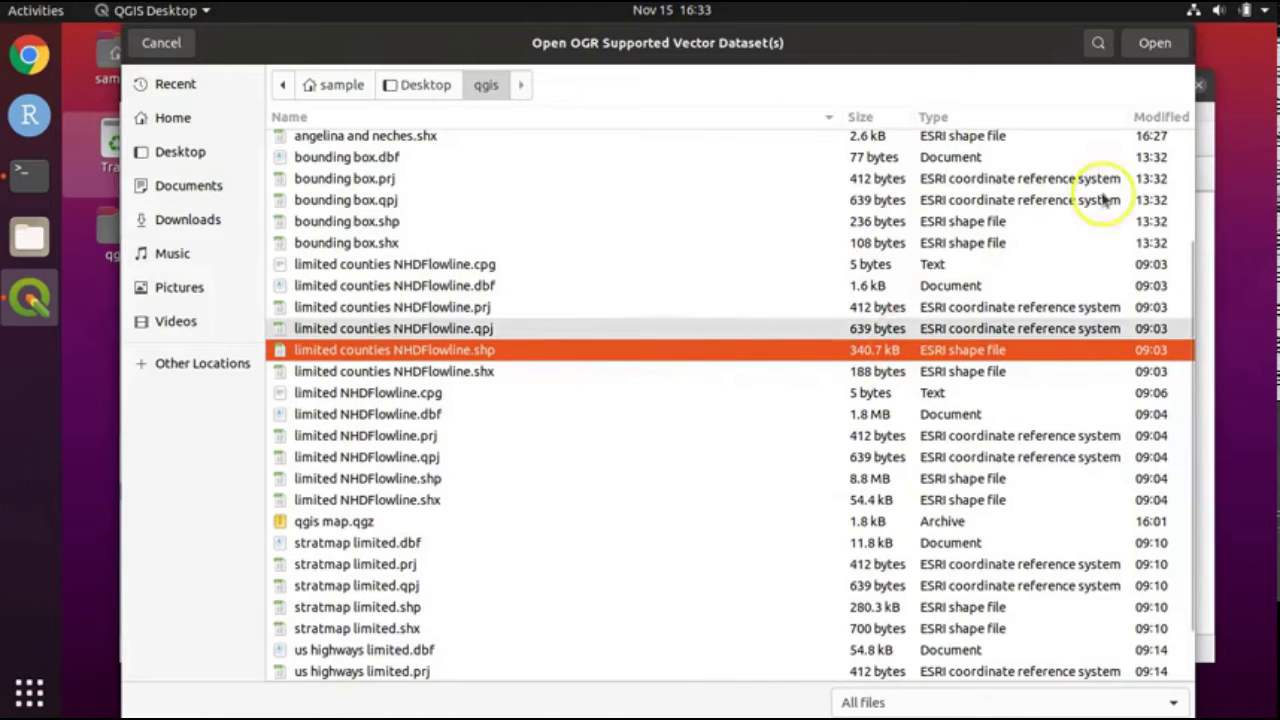
click(1165, 48)
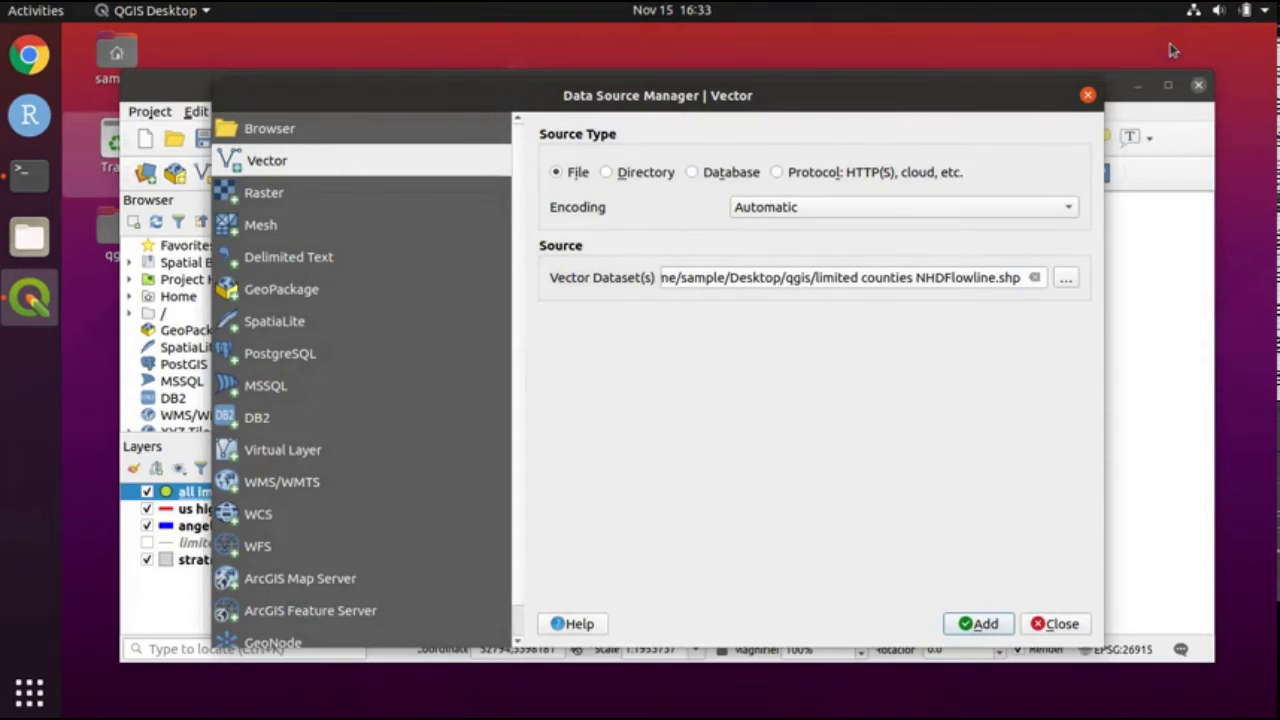
click(985, 623)
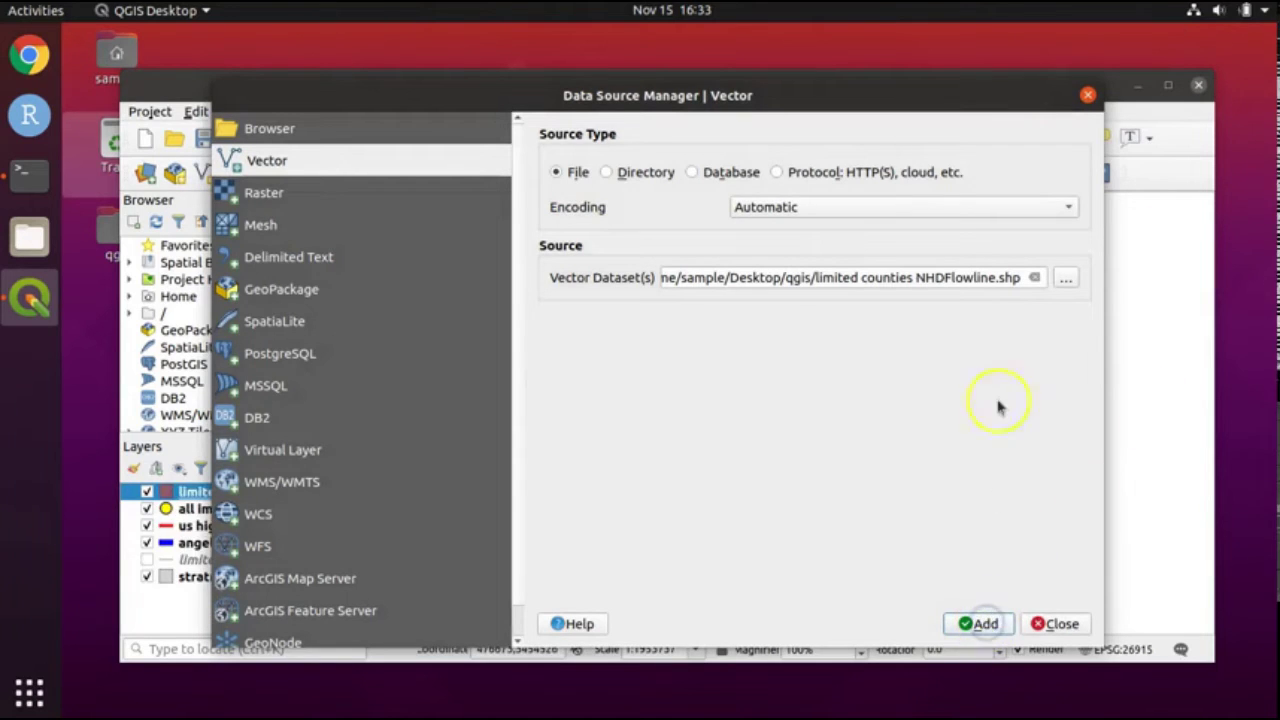
click(1088, 95)
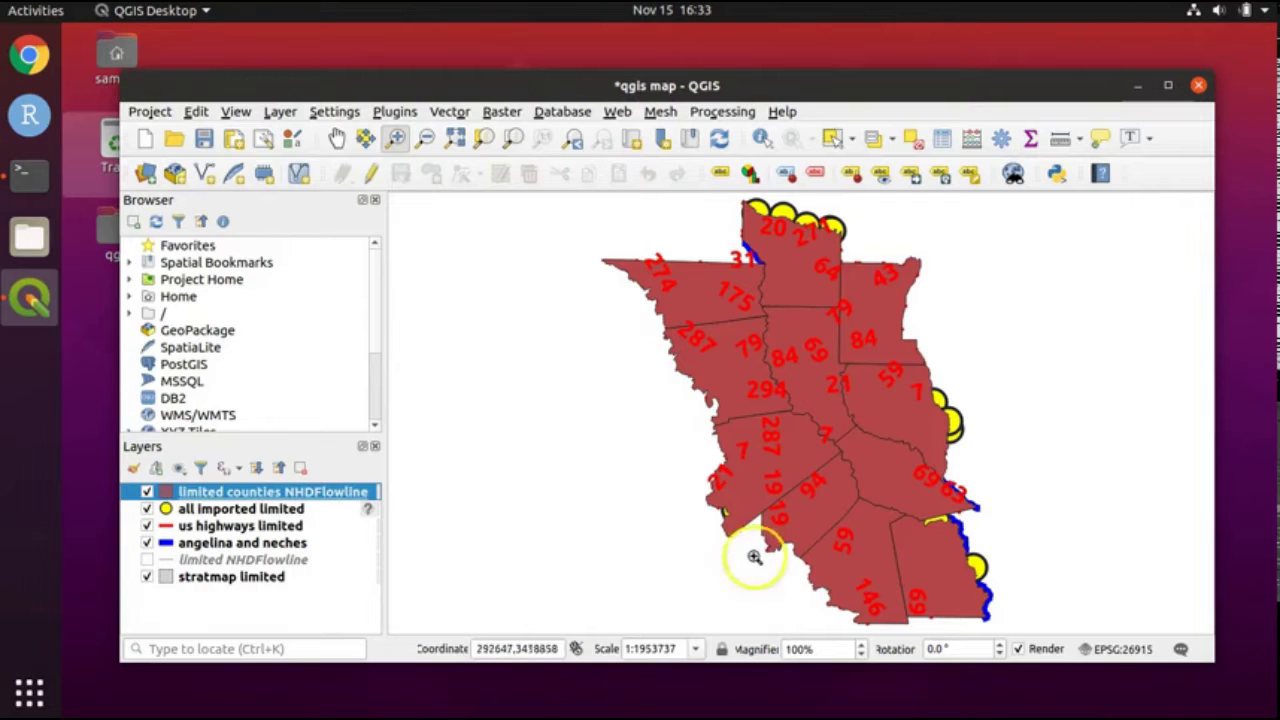
Drag limited counties NHDFlowline below stratmap limited to the bottom of the Layers panel.
drag(187, 494, 196, 585)
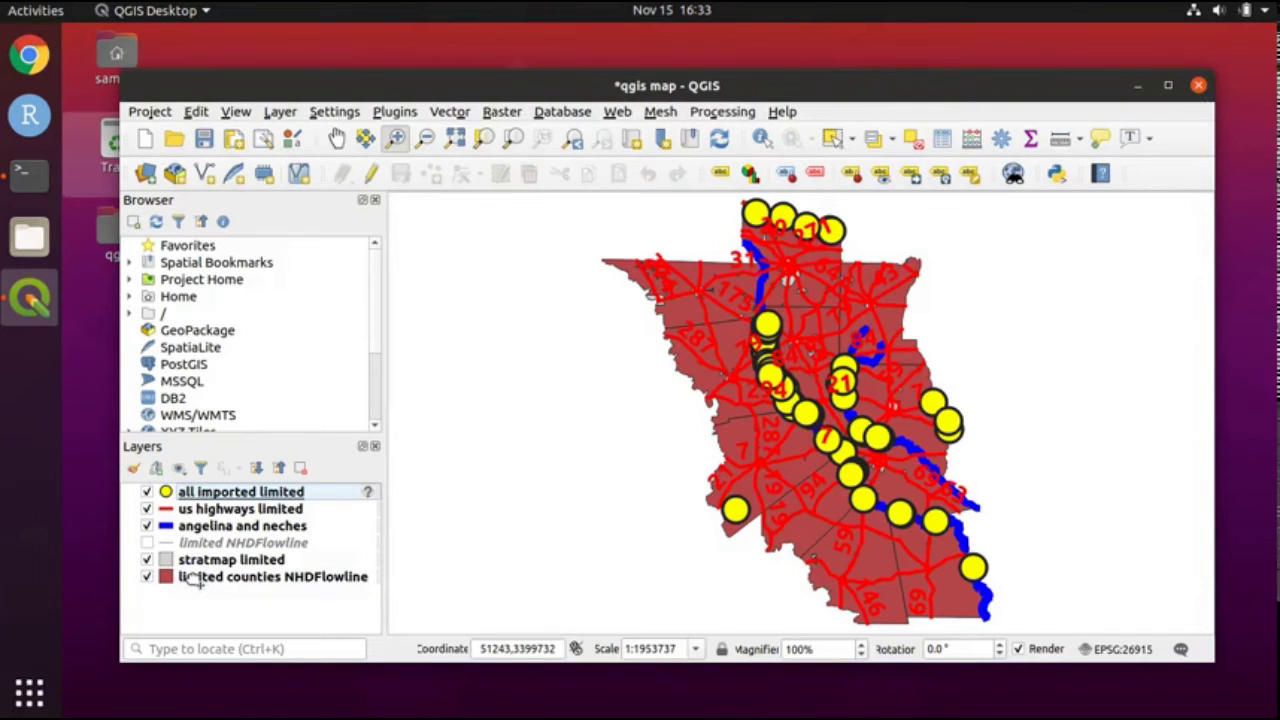
click(181, 594)
click(183, 582)
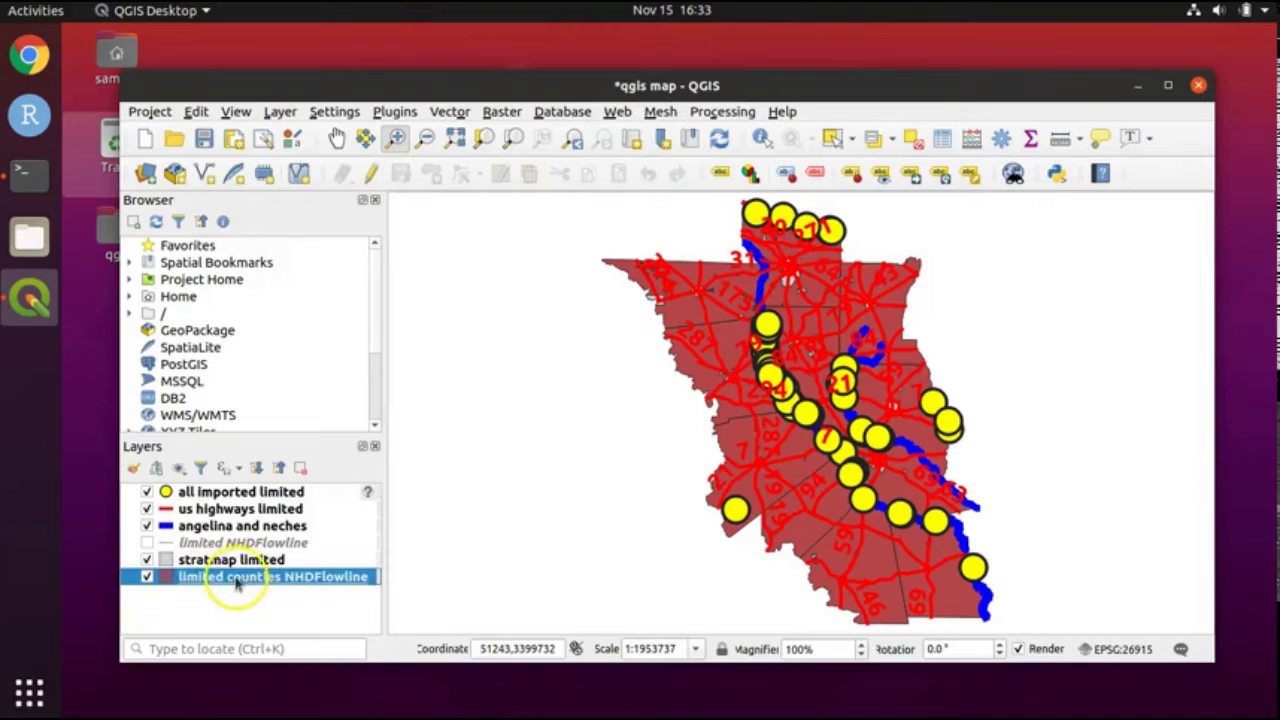
click(212, 586)
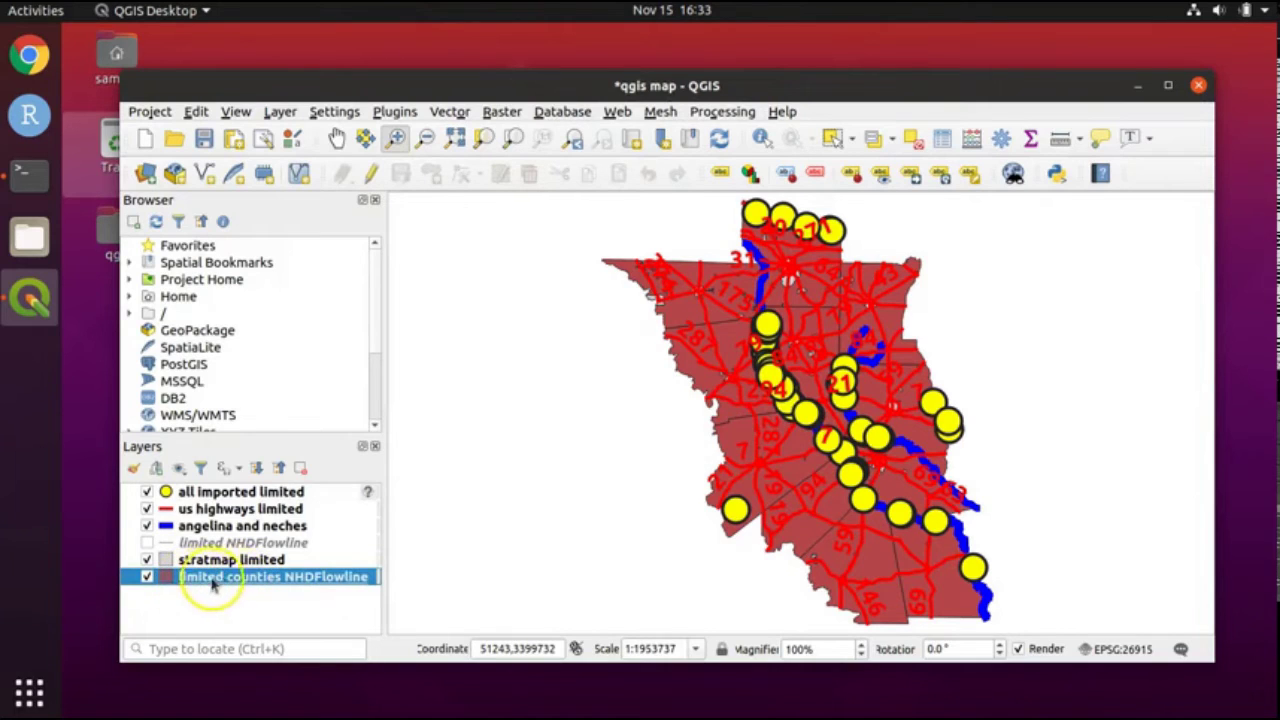
right_click(298, 578)
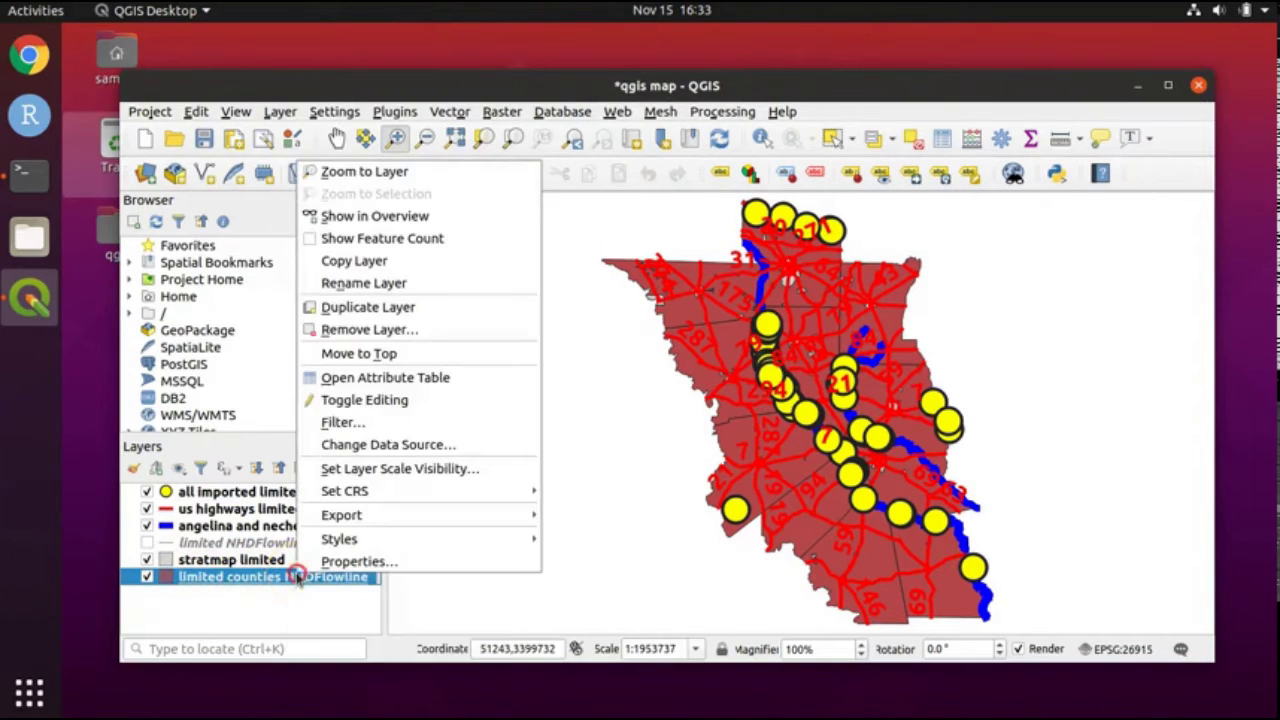
Give the counties' simple fill a transparent fill and a 1 mm stroke width.
click(386, 568)
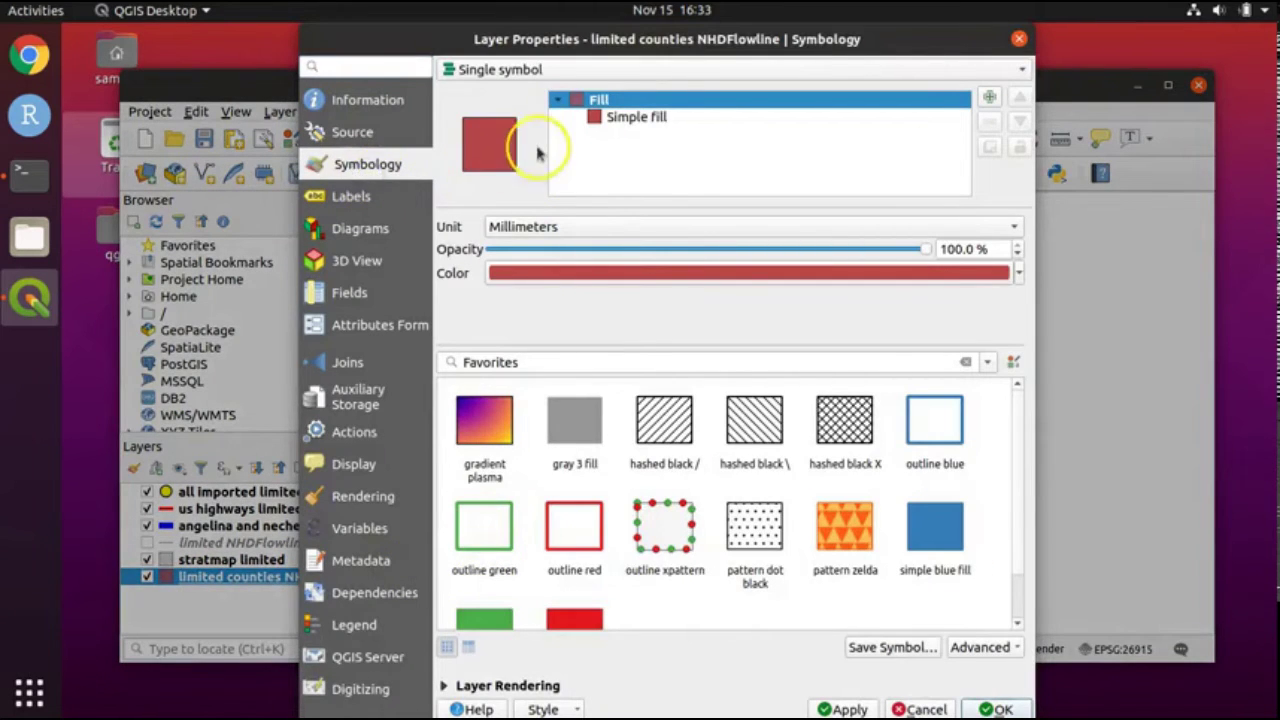
click(636, 118)
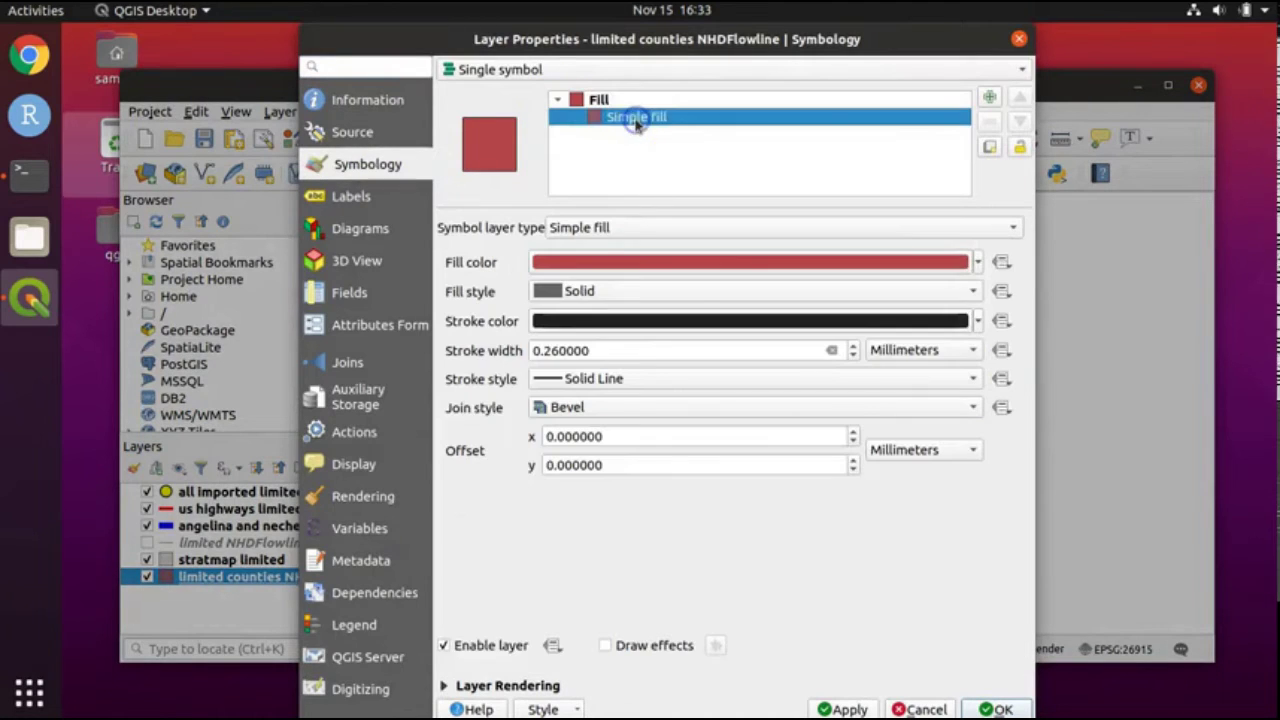
click(979, 263)
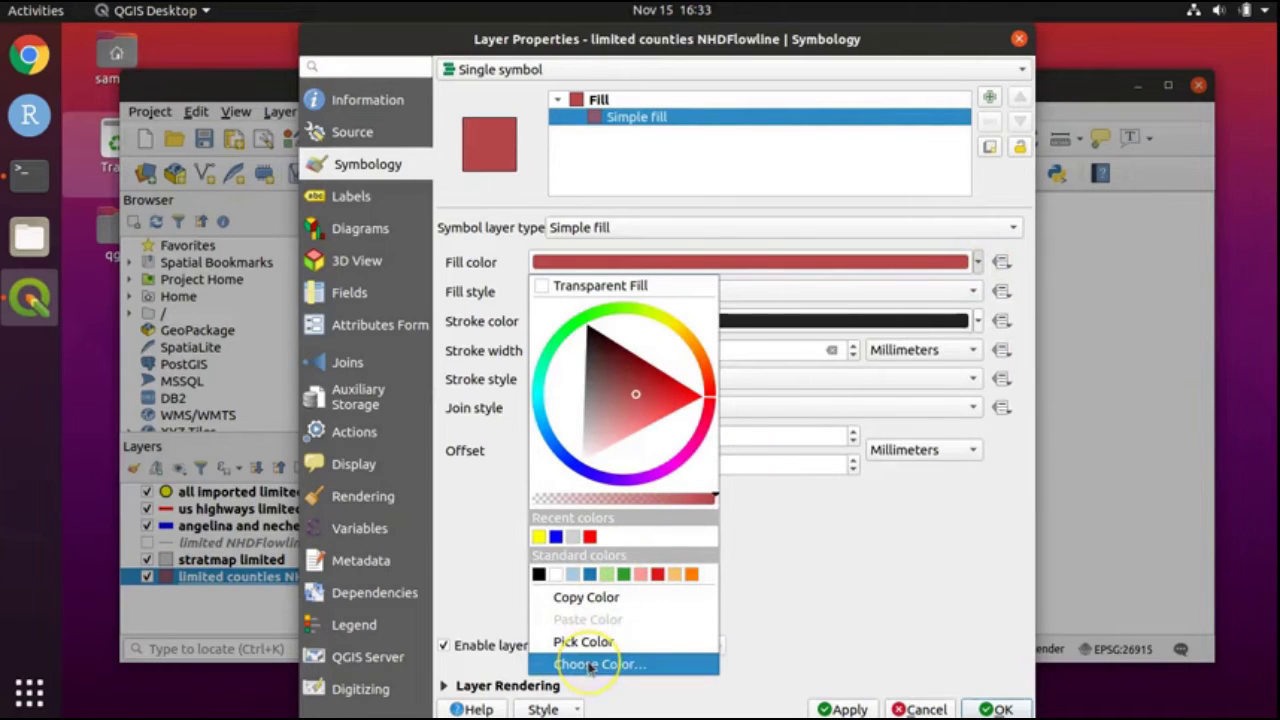
click(539, 287)
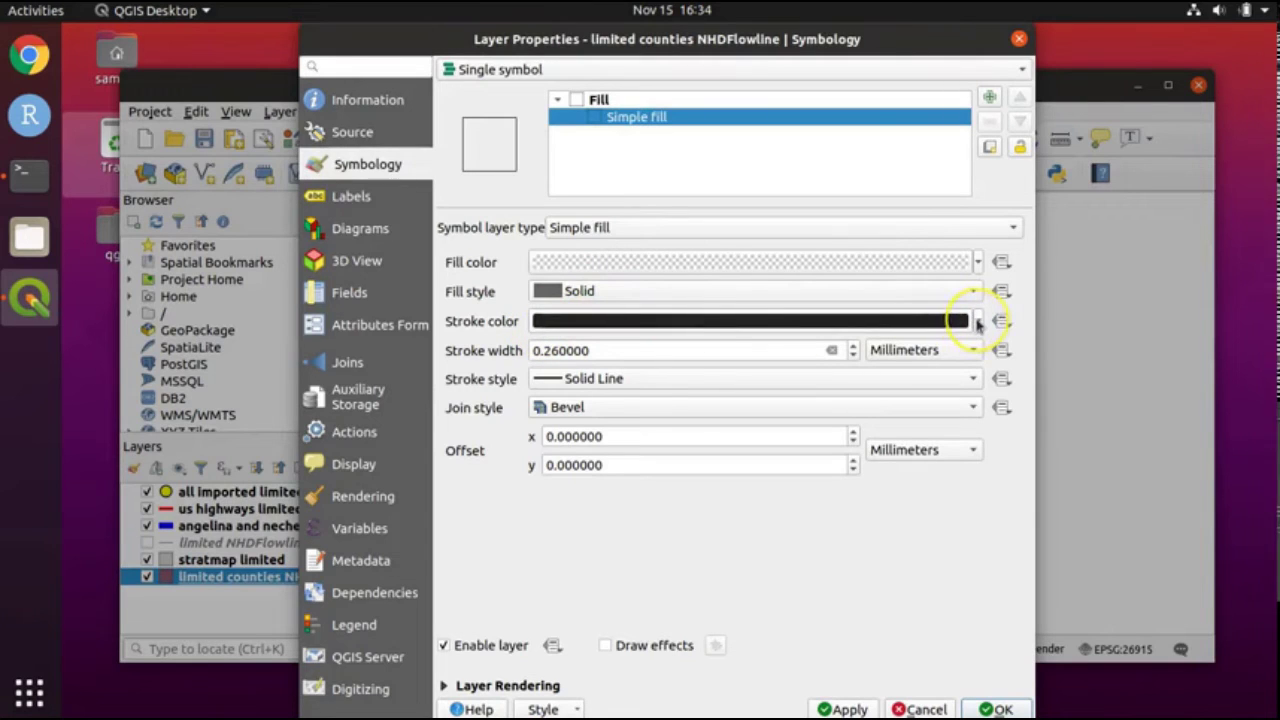
mouse_move(977, 323)
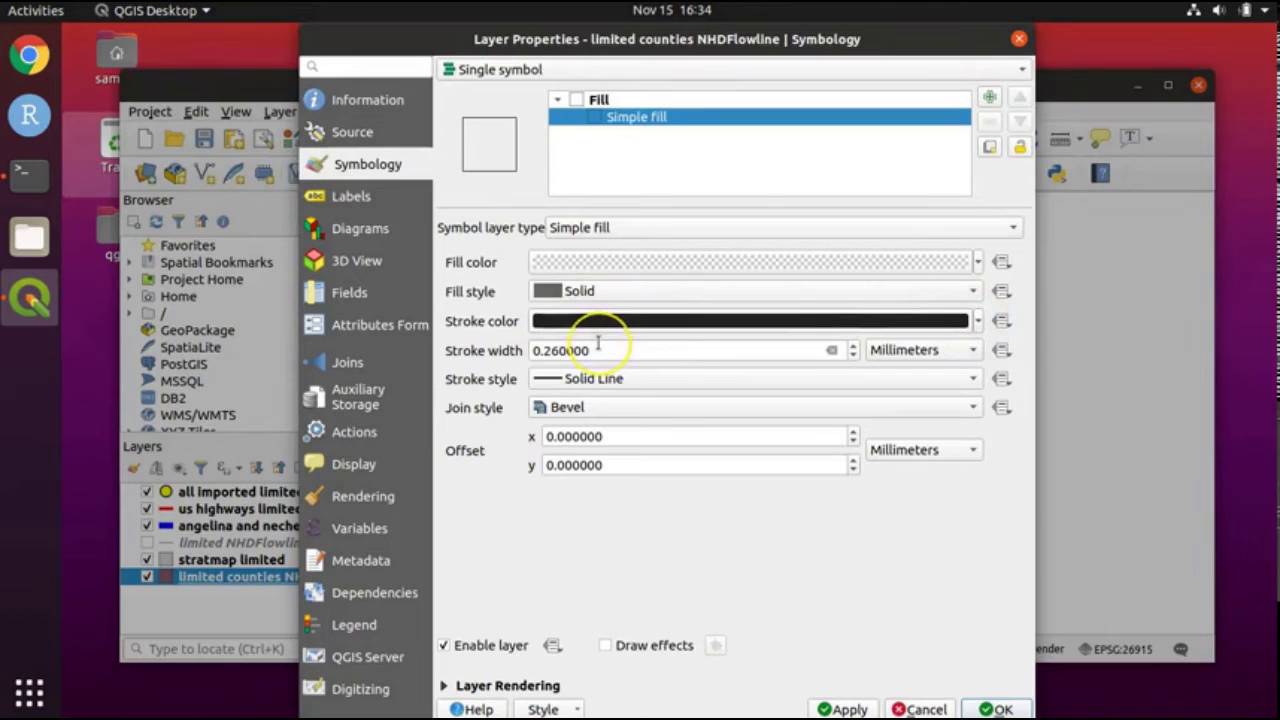
drag(600, 349, 521, 350)
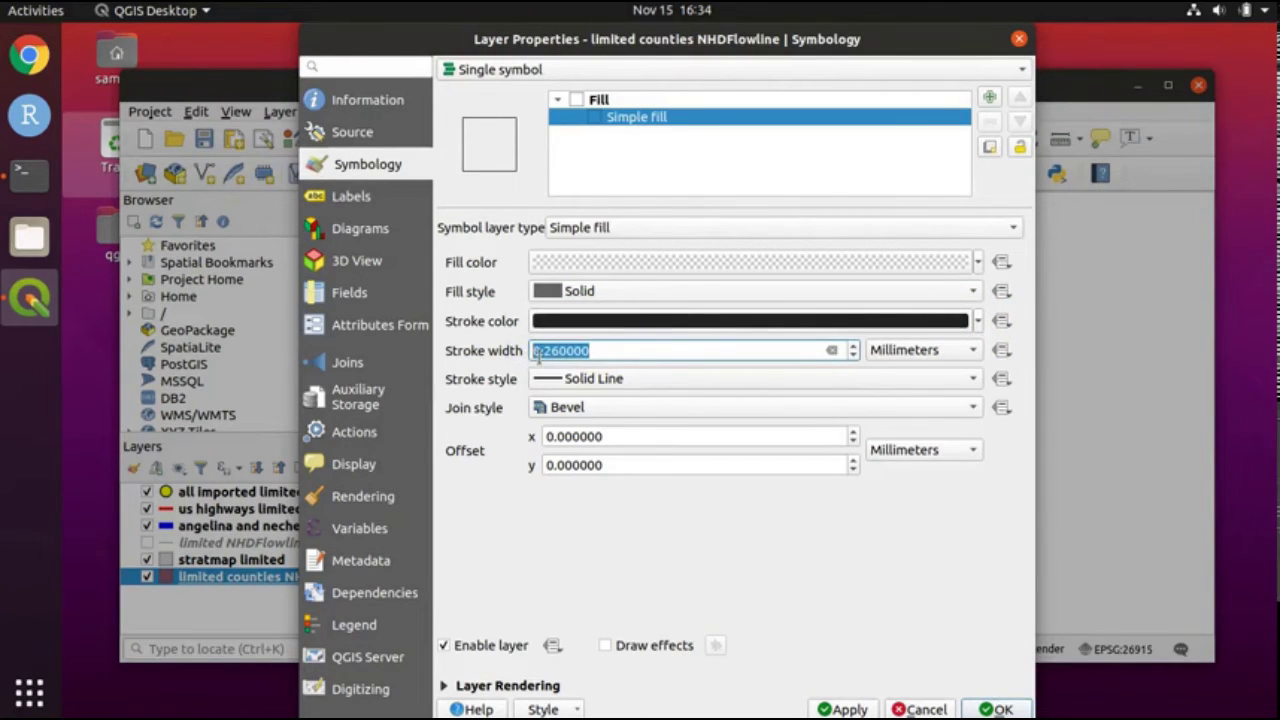
text(1)
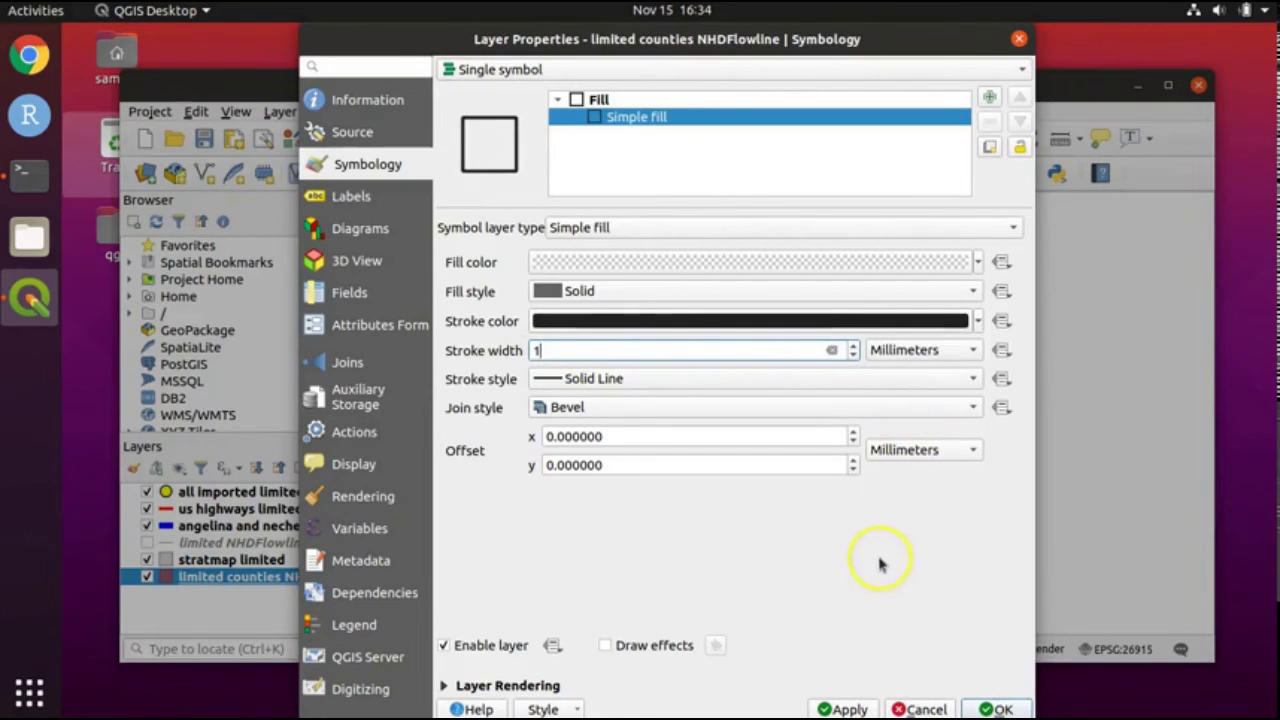
click(993, 709)
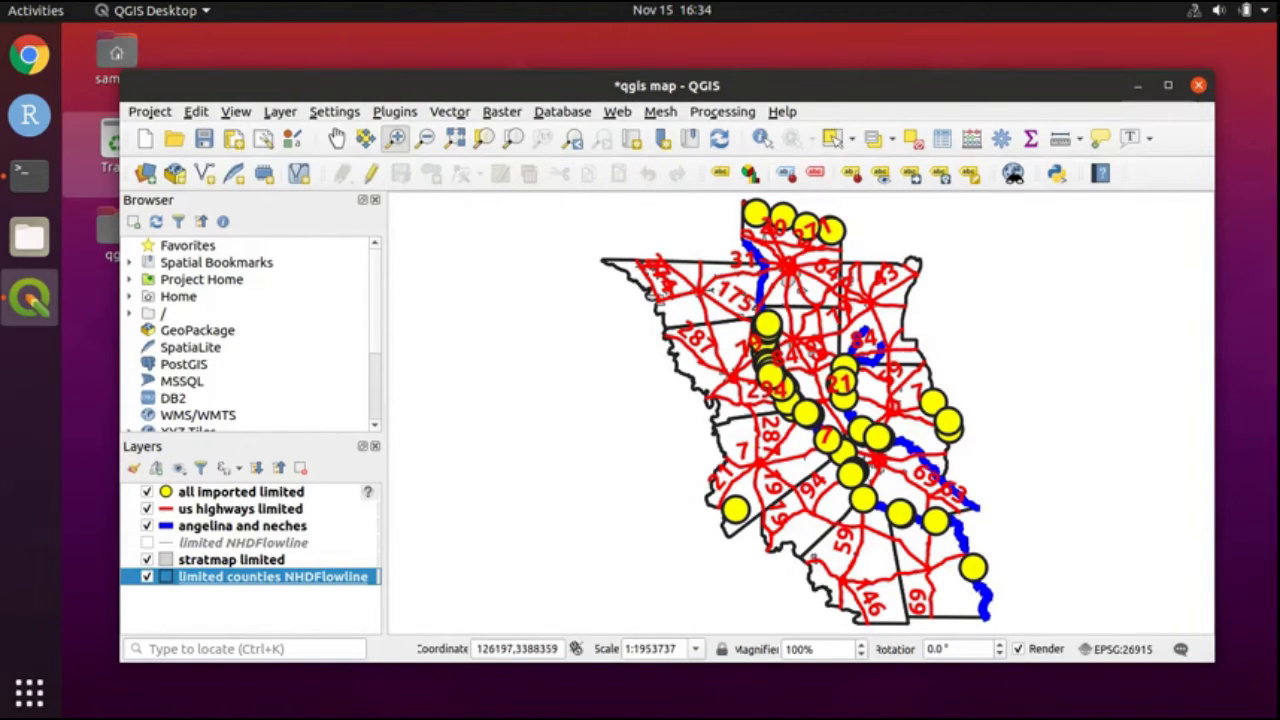
Save the 'qgis map' project.
click(205, 141)
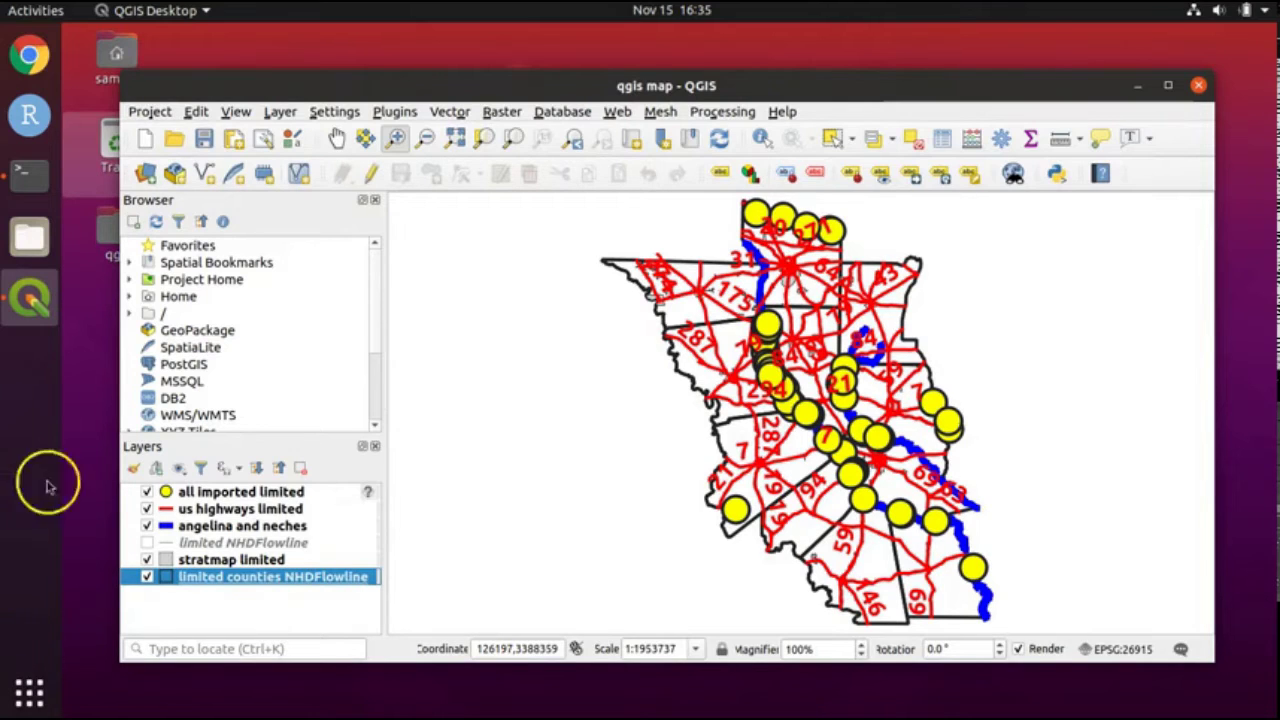
Add bounding box.shp from Desktop/qgis as a vector layer and drag it to the top.
click(279, 112)
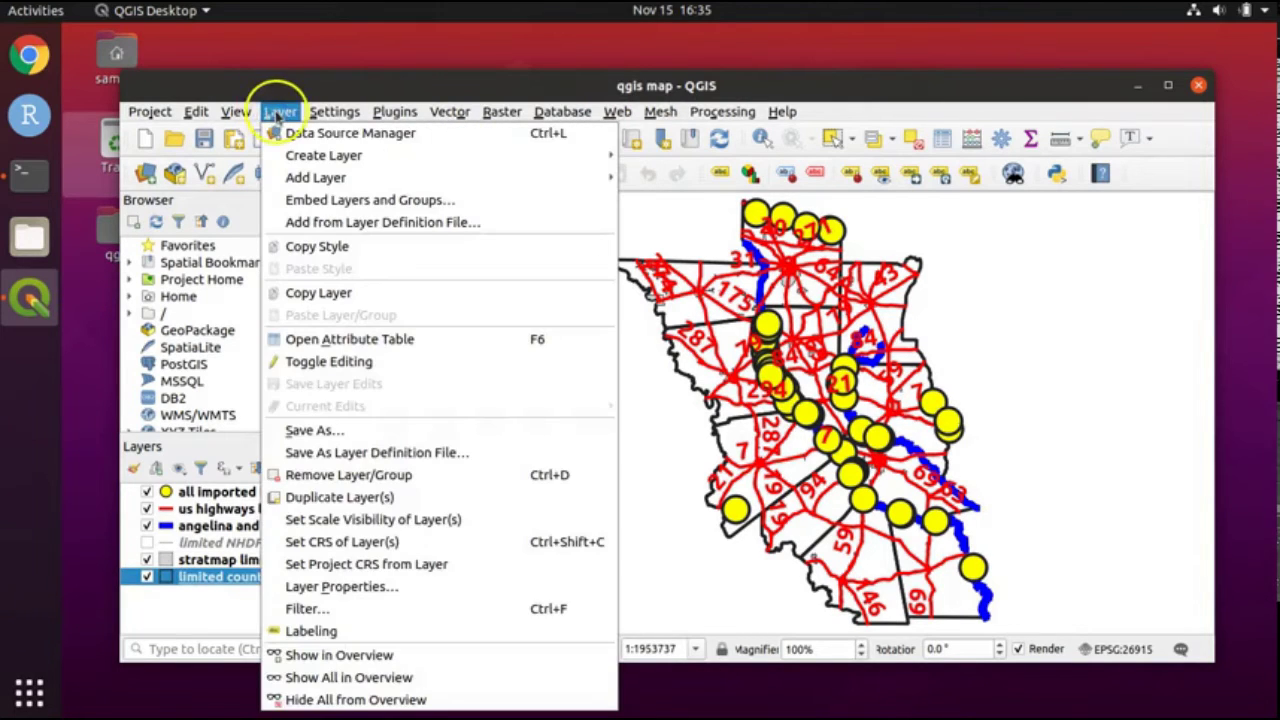
mouse_move(308, 178)
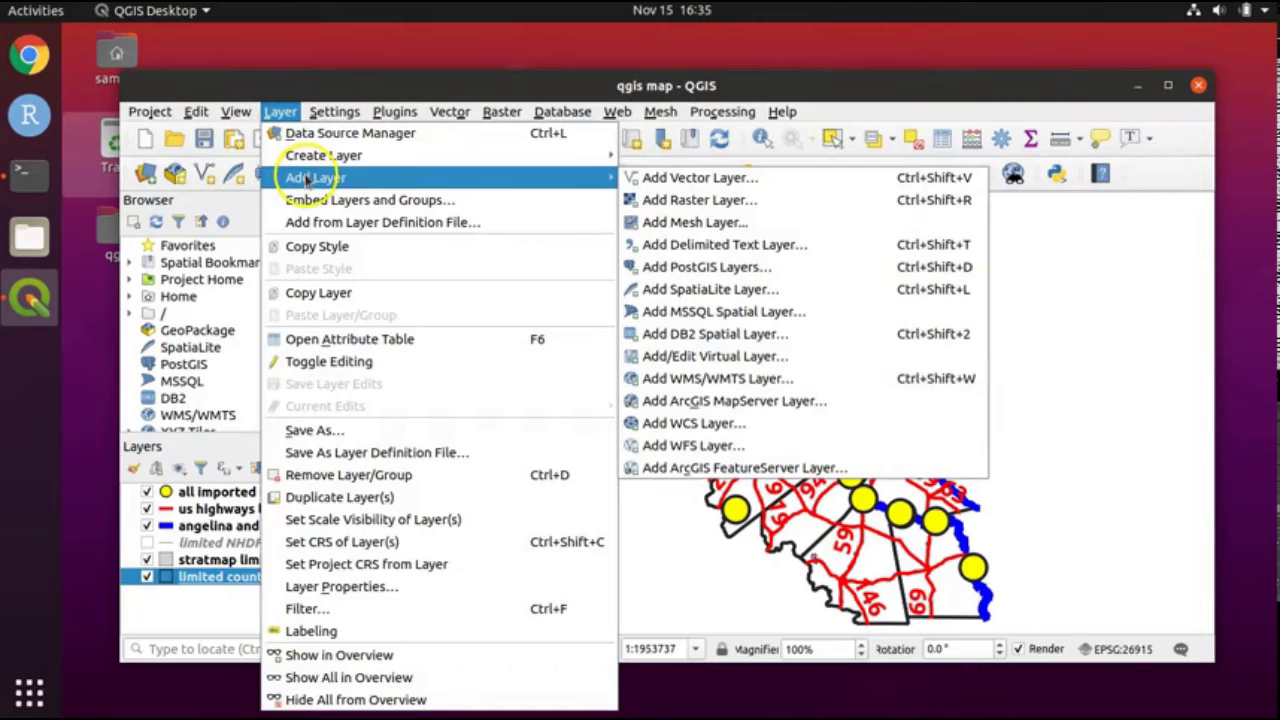
click(789, 177)
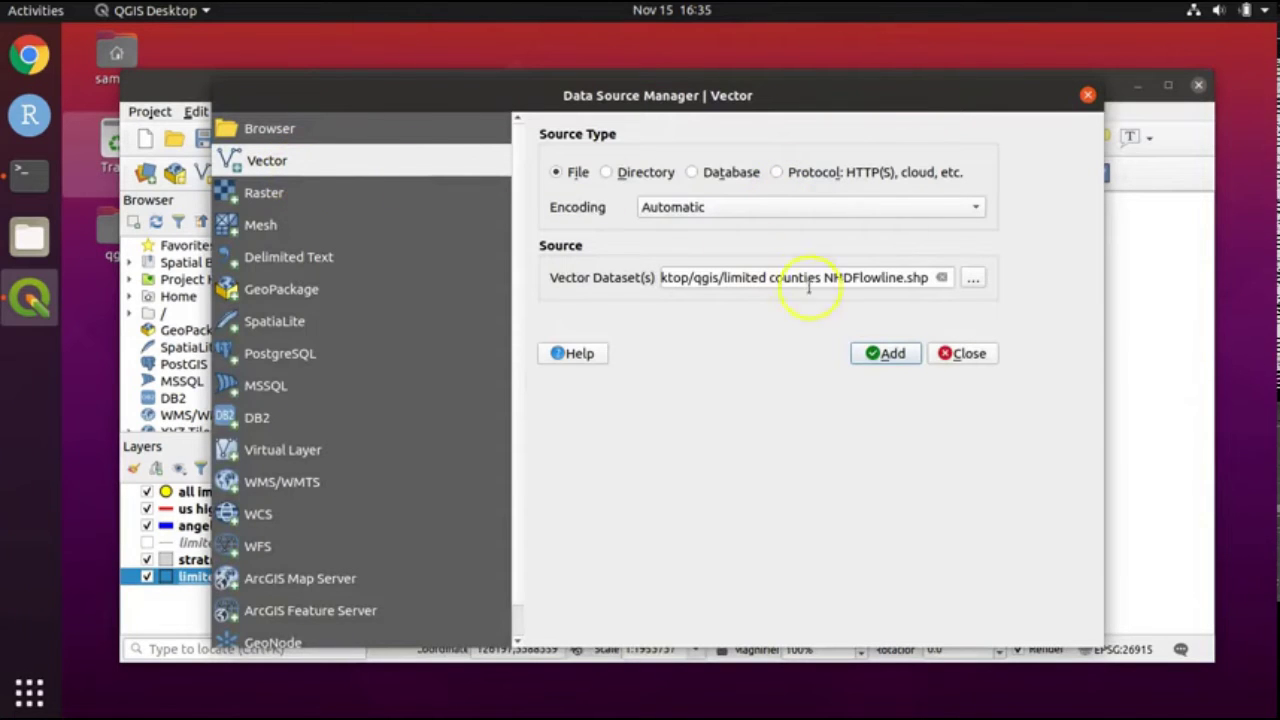
click(969, 286)
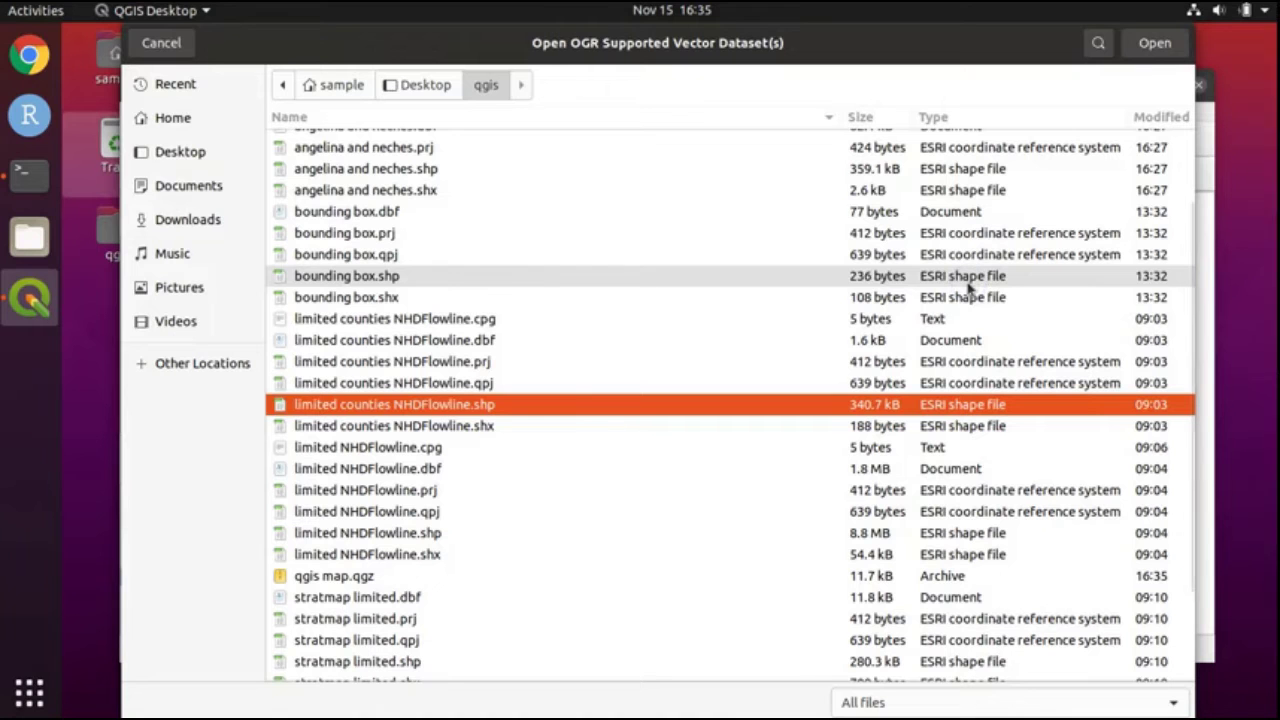
click(222, 152)
double_click(336, 143)
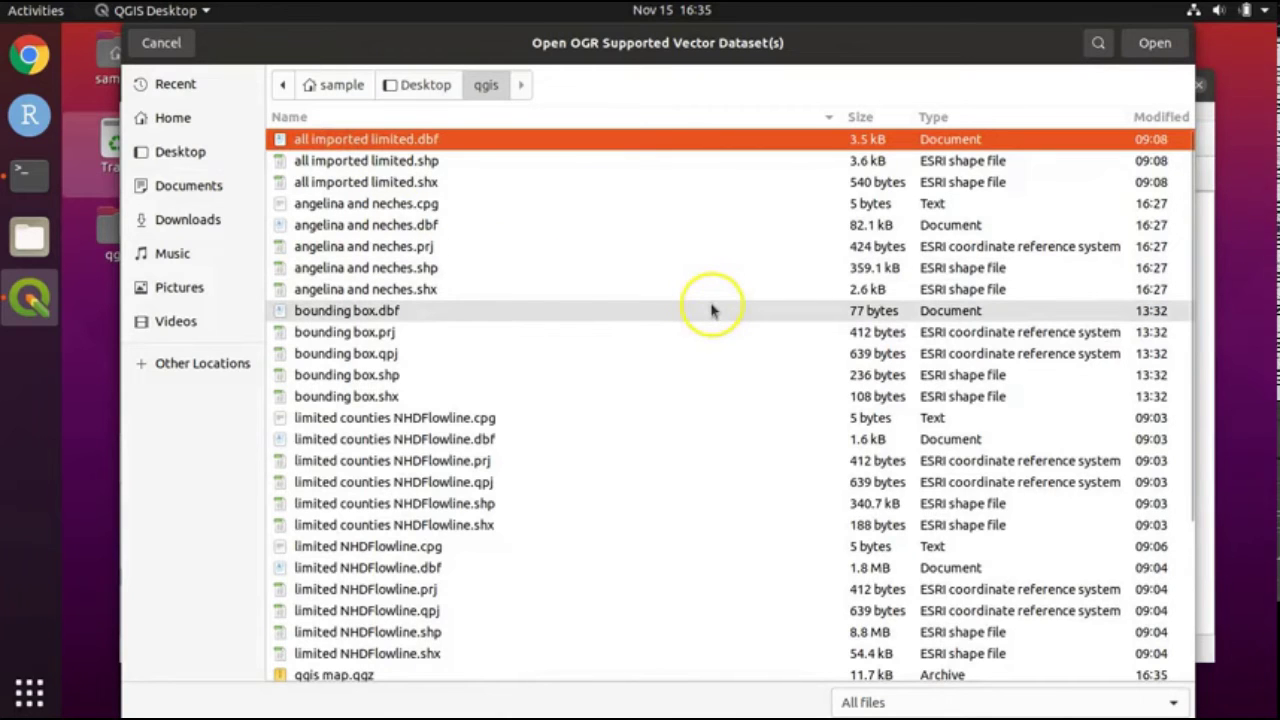
click(407, 375)
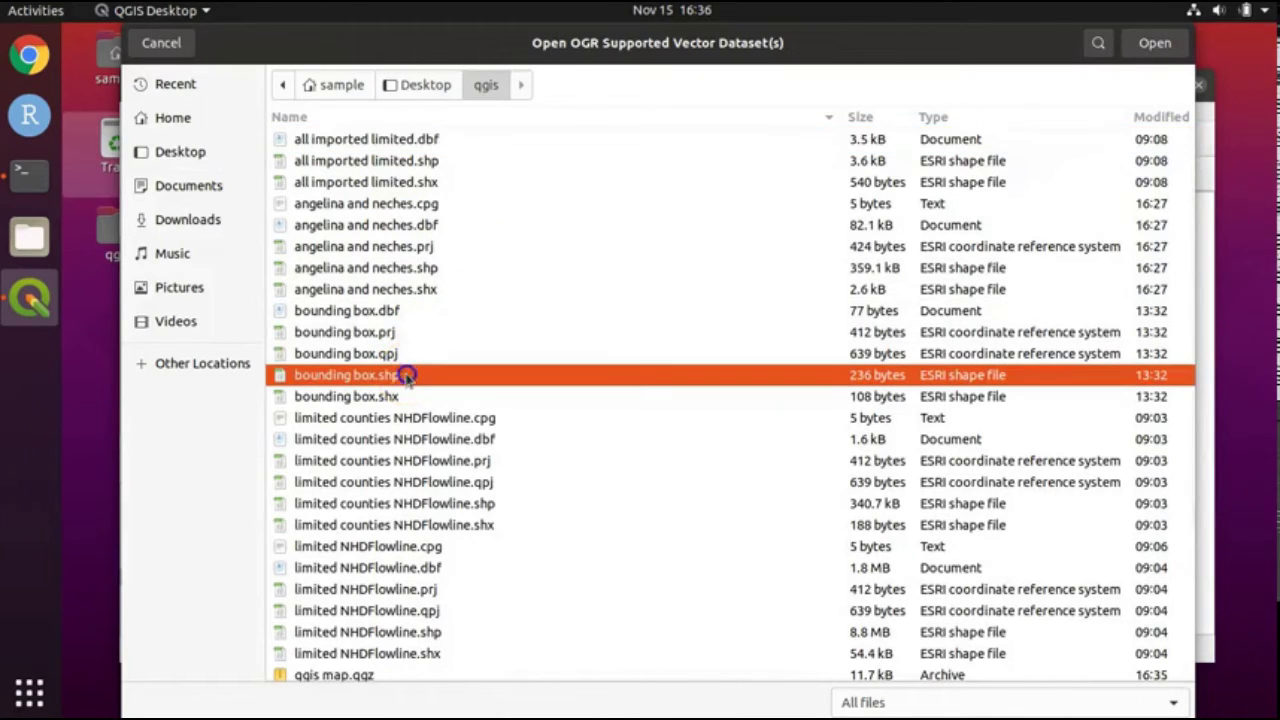
click(1155, 44)
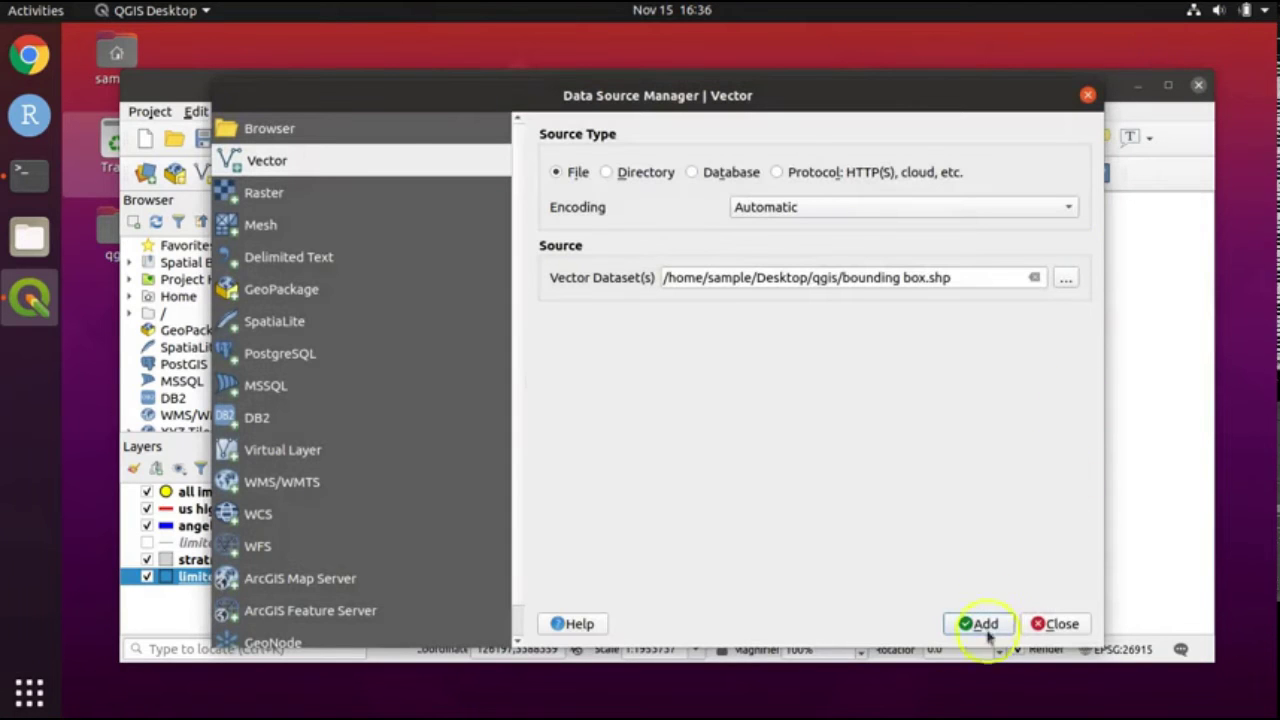
click(983, 622)
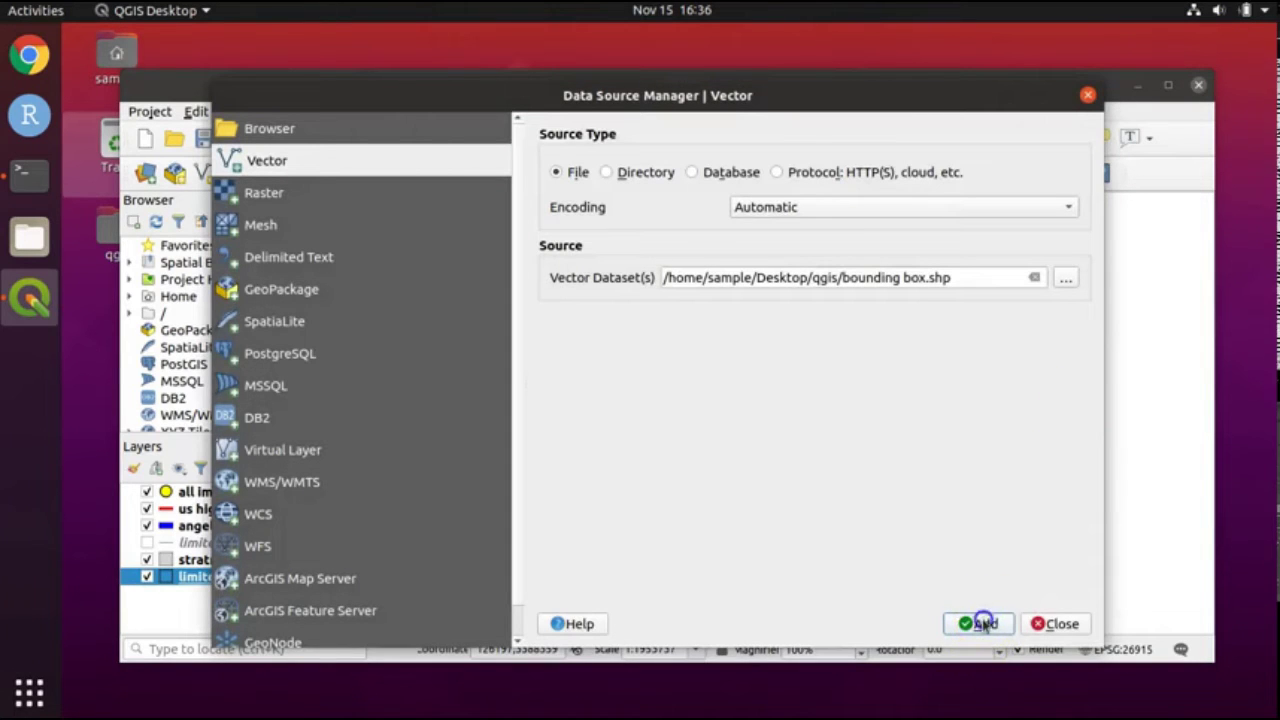
click(1087, 97)
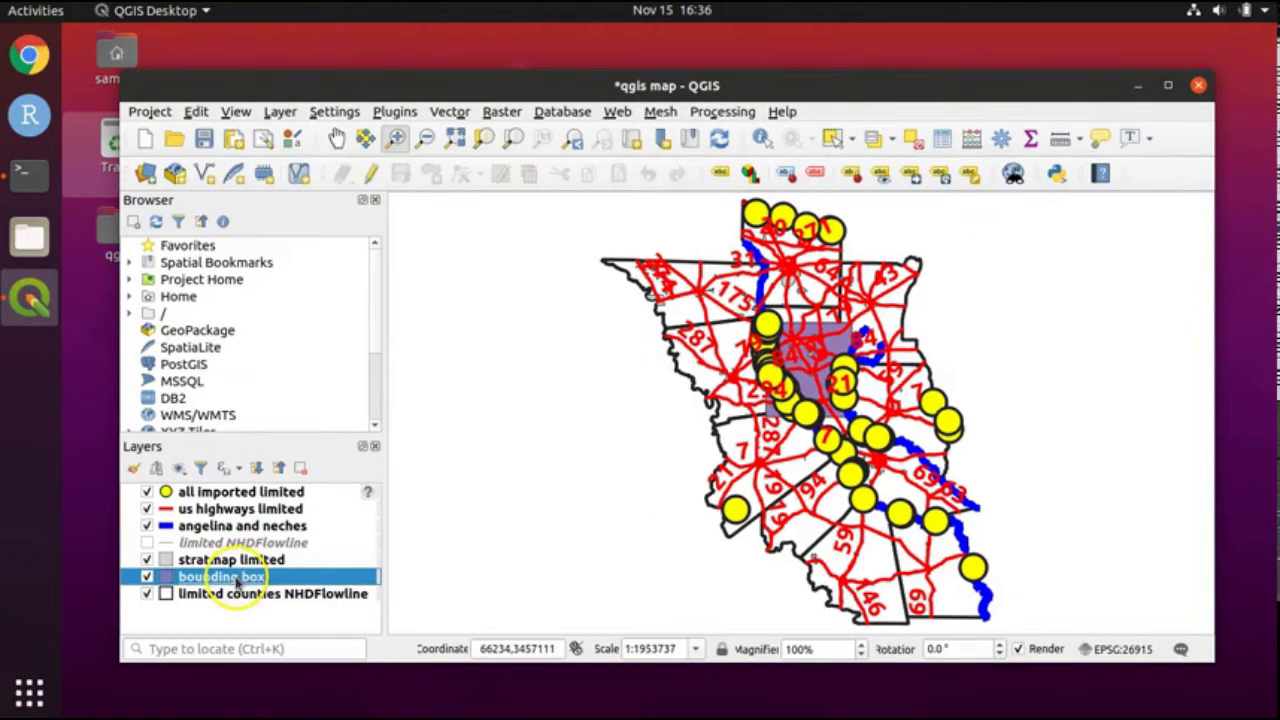
mouse_move(237, 583)
mouse_down()
mouse_move(250, 488)
mouse_move(238, 487)
mouse_up()
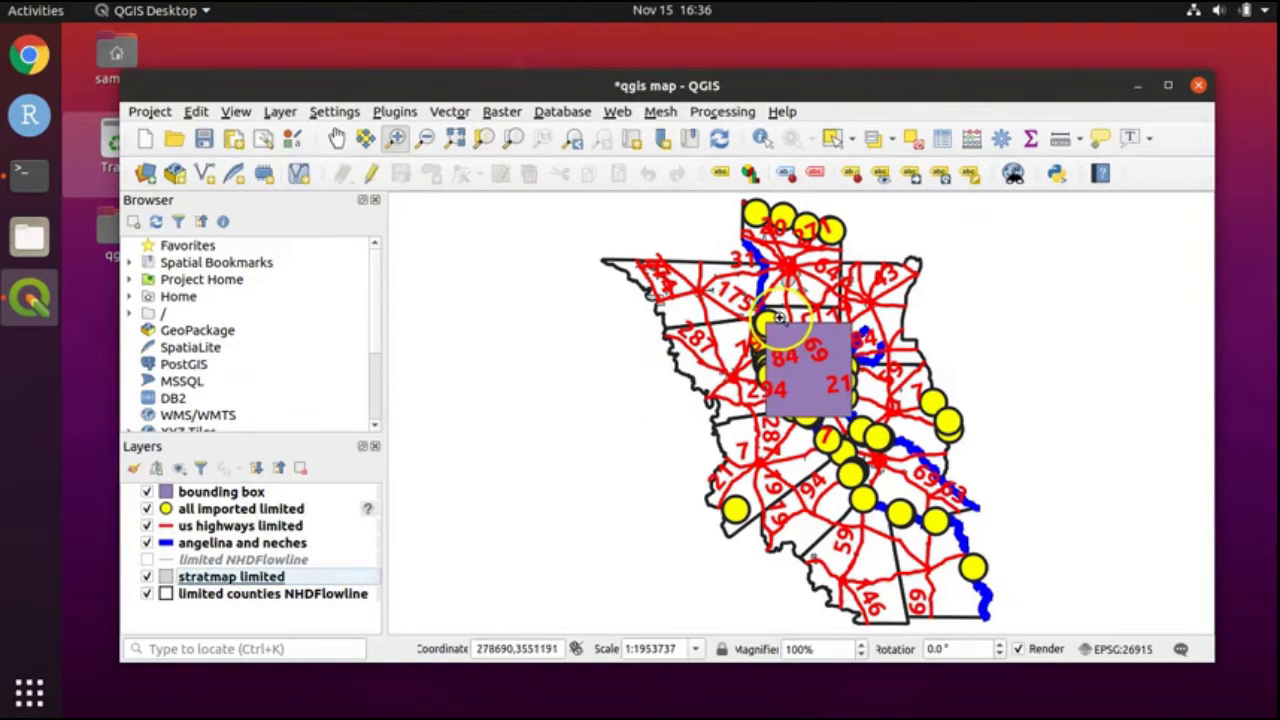
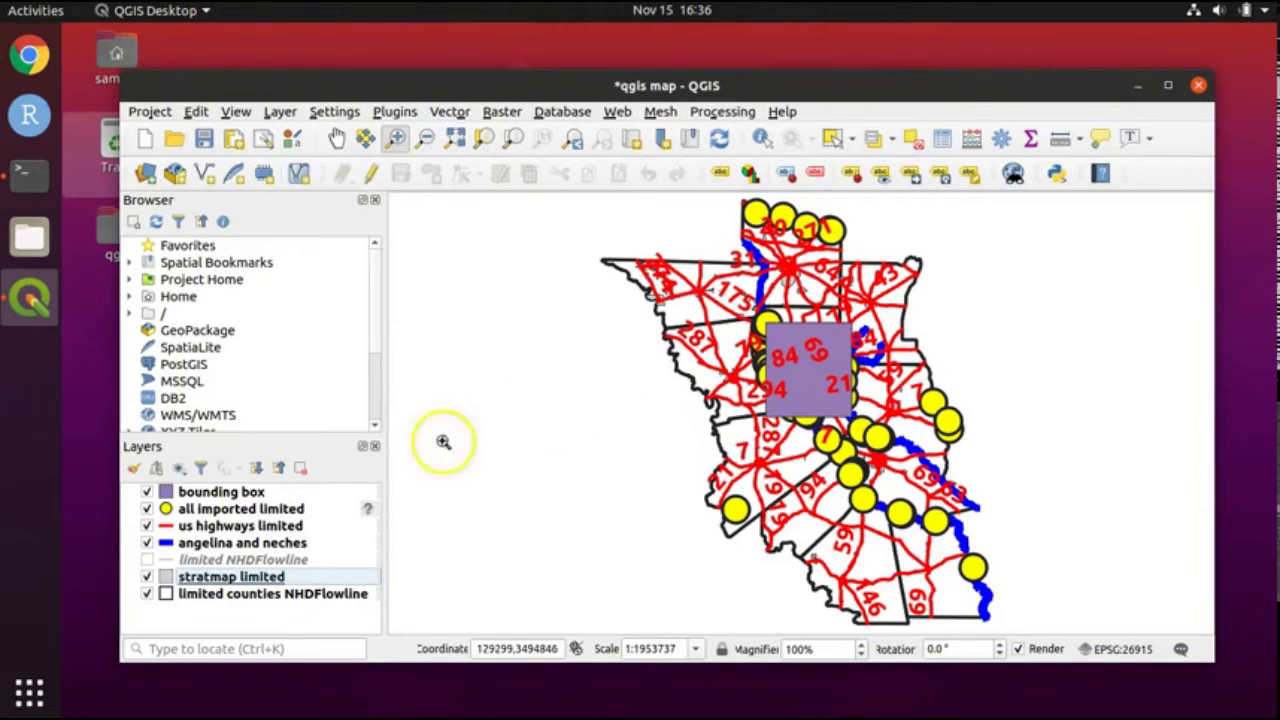
Turn off the bounding box layer, zoom the map to its extent, and save the project.
click(147, 492)
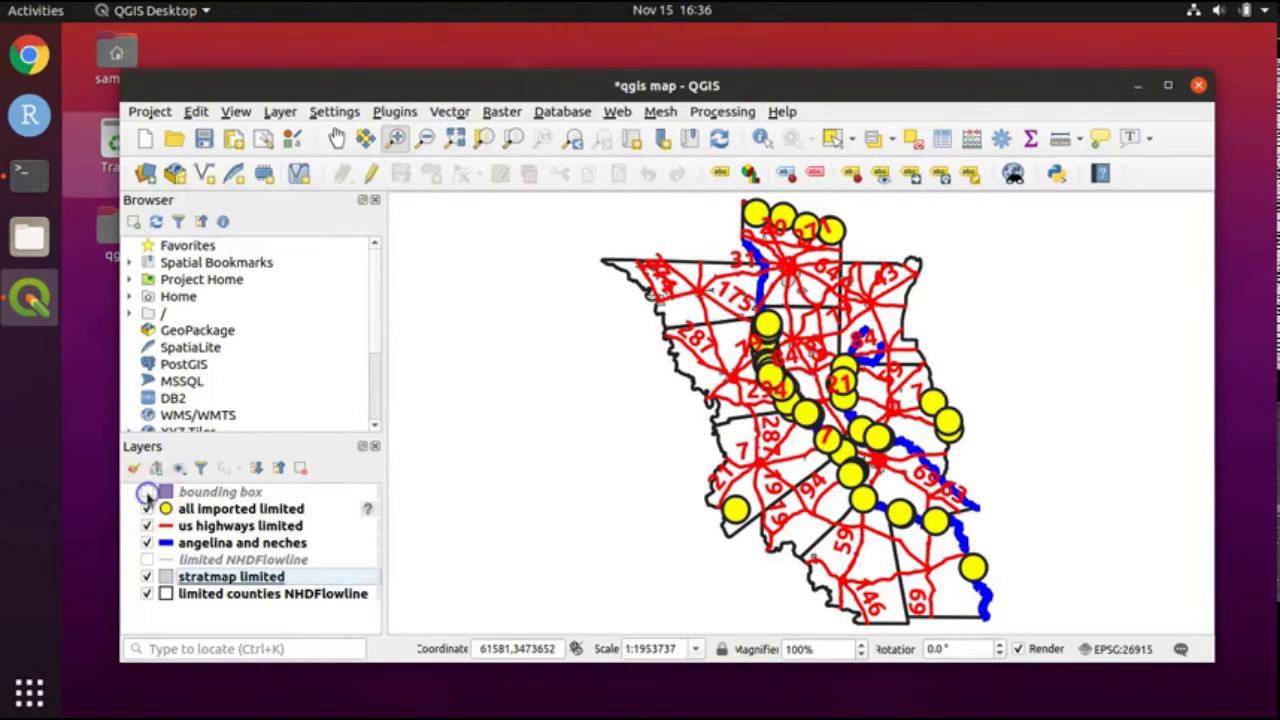
click(188, 492)
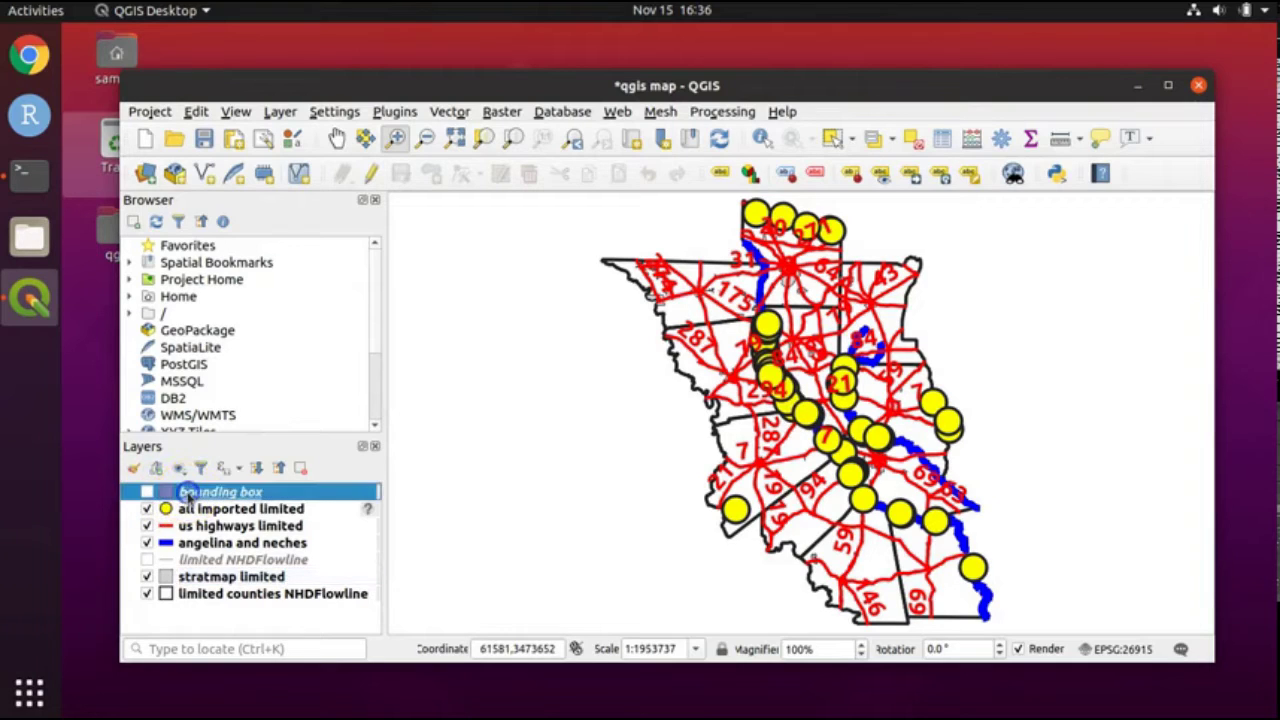
right_click(285, 492)
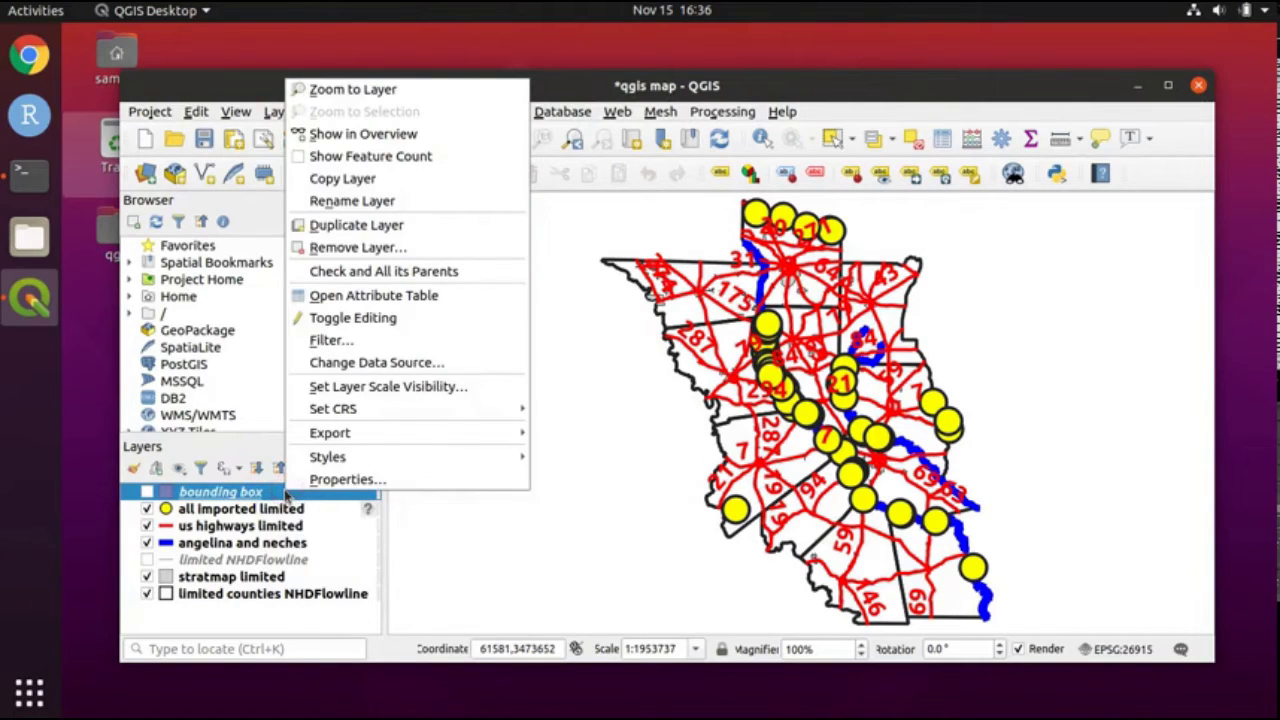
click(352, 89)
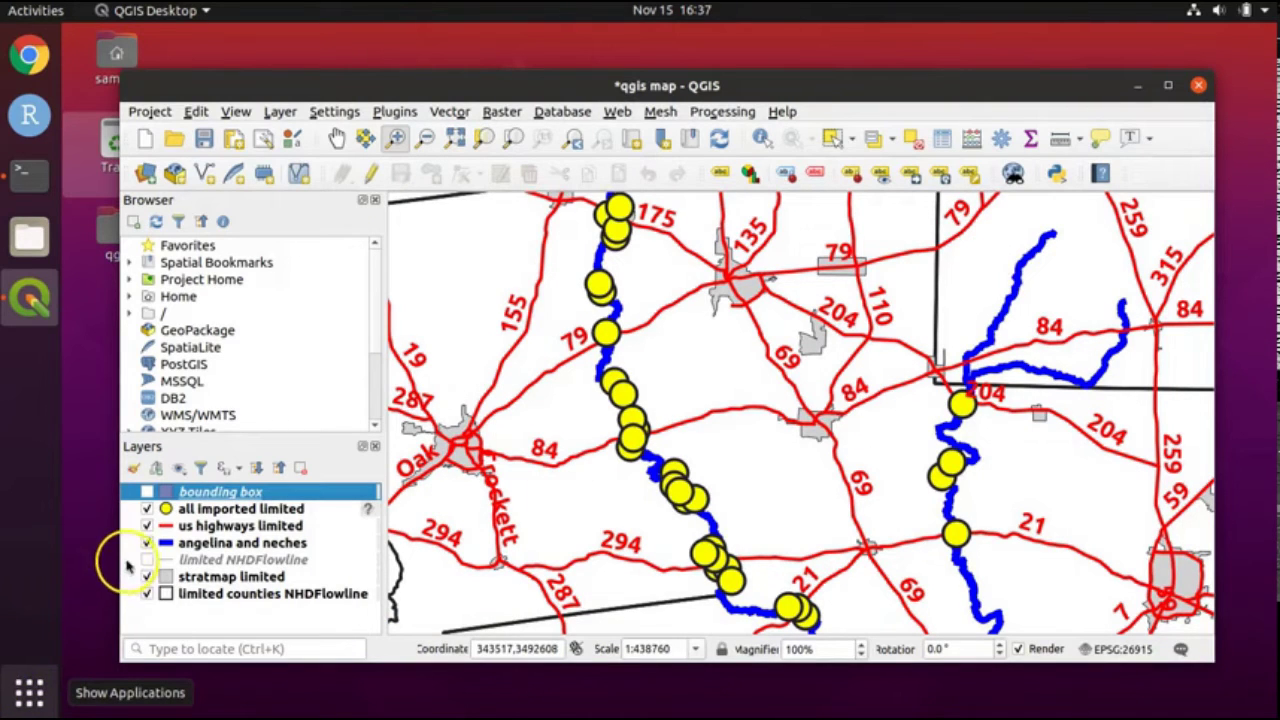
right_click(277, 494)
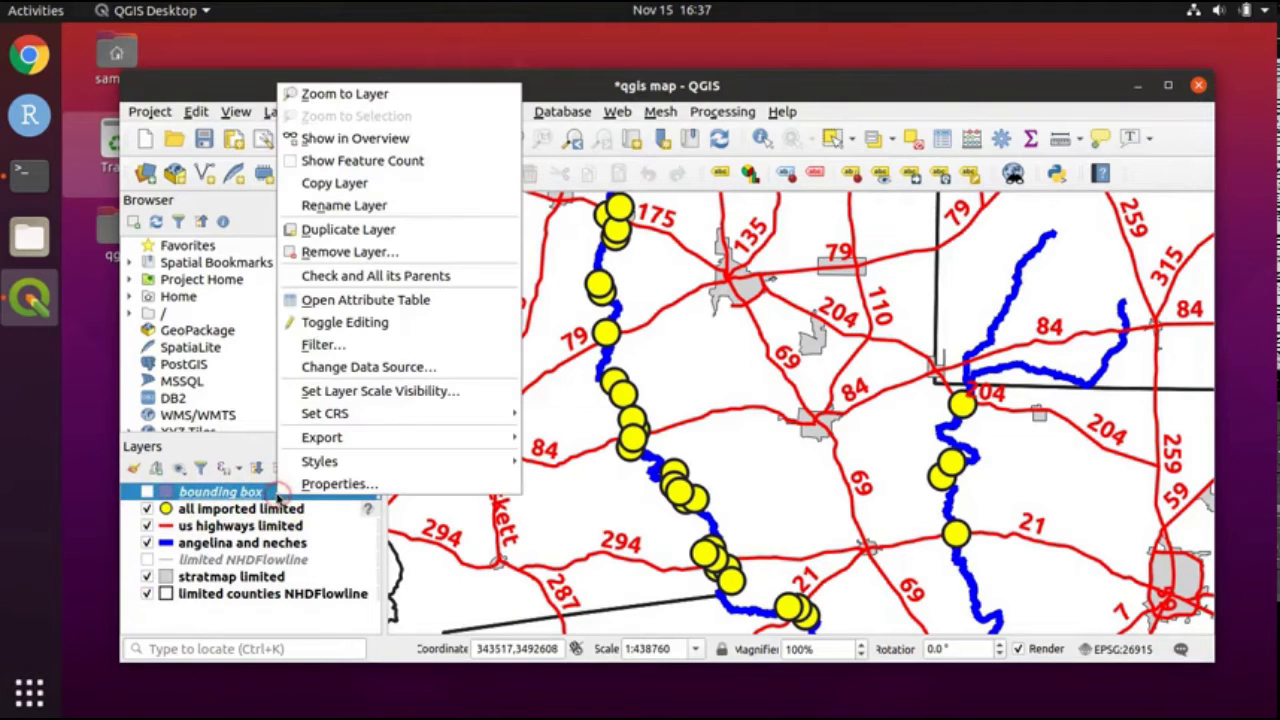
click(385, 98)
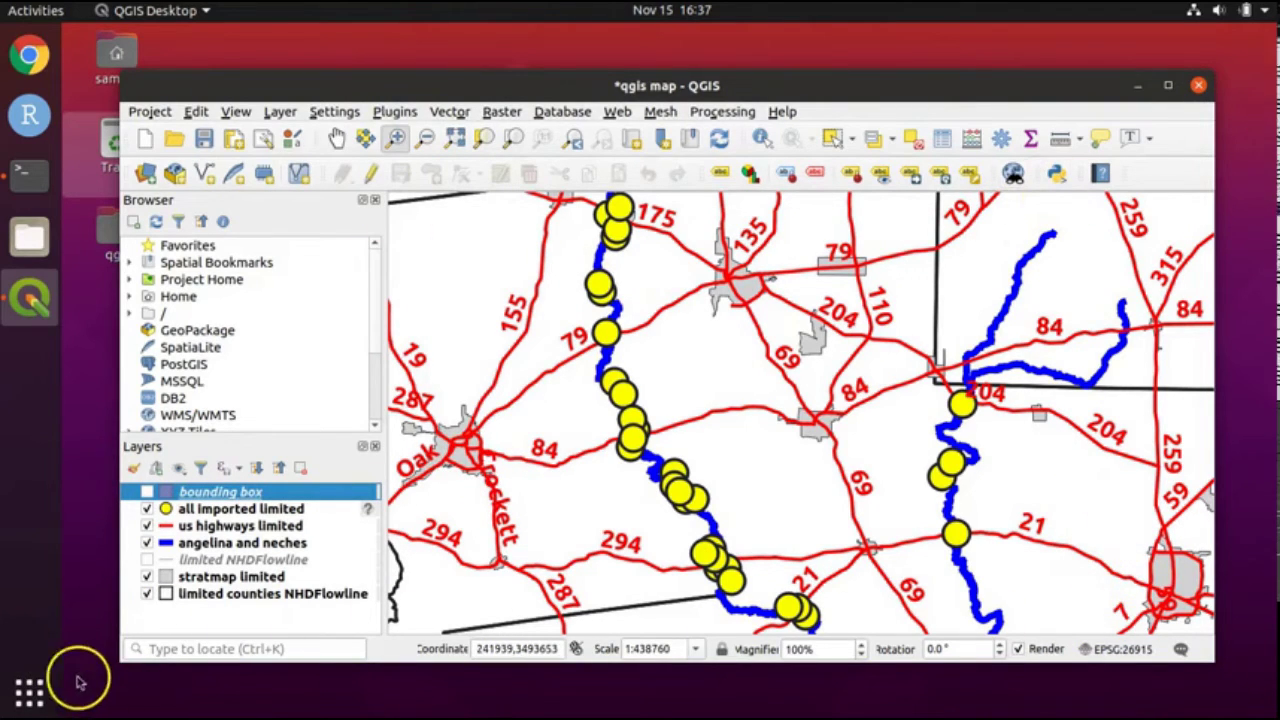
click(204, 139)
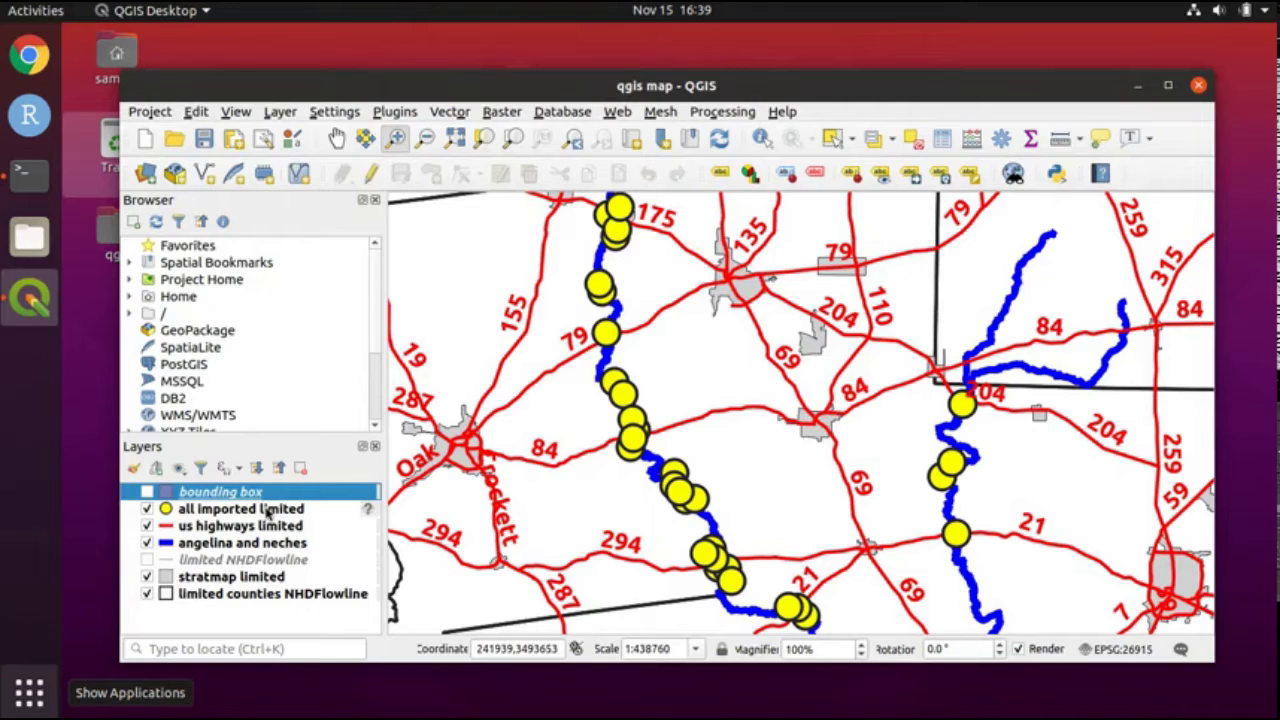
Create a print layout titled 'publication map' and arrange its window beside the main map.
click(151, 114)
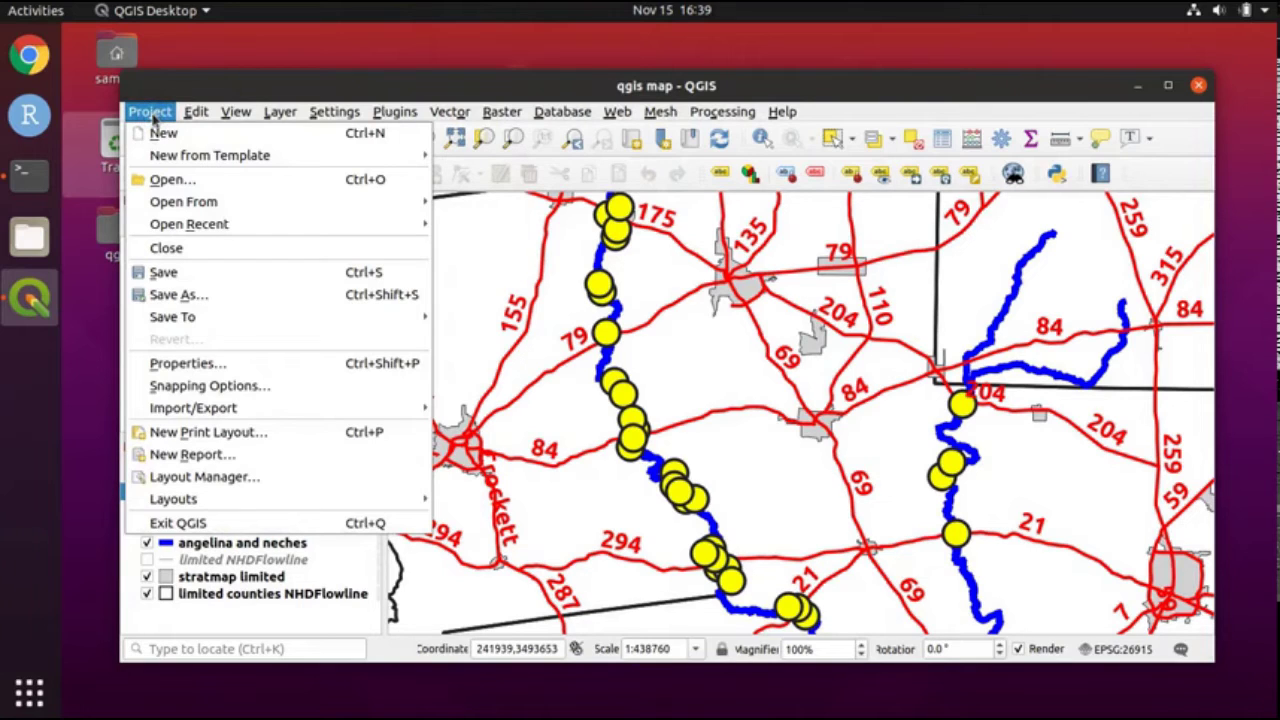
click(178, 433)
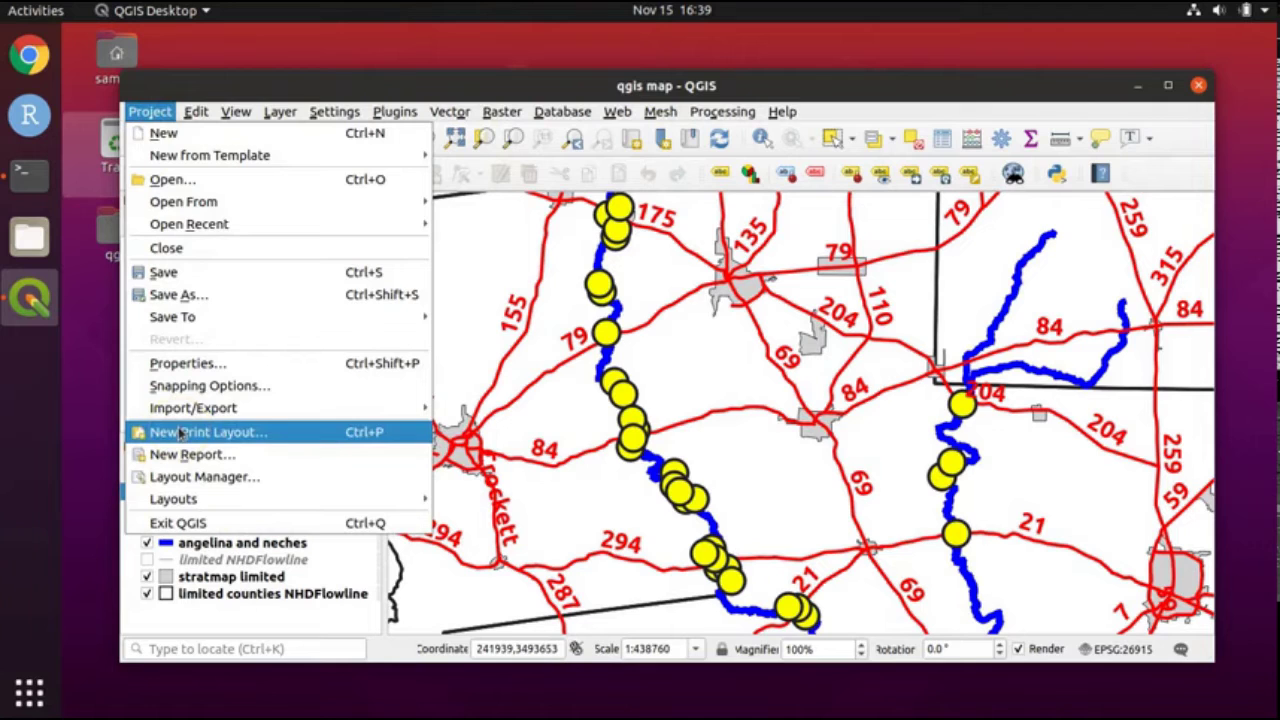
click(178, 433)
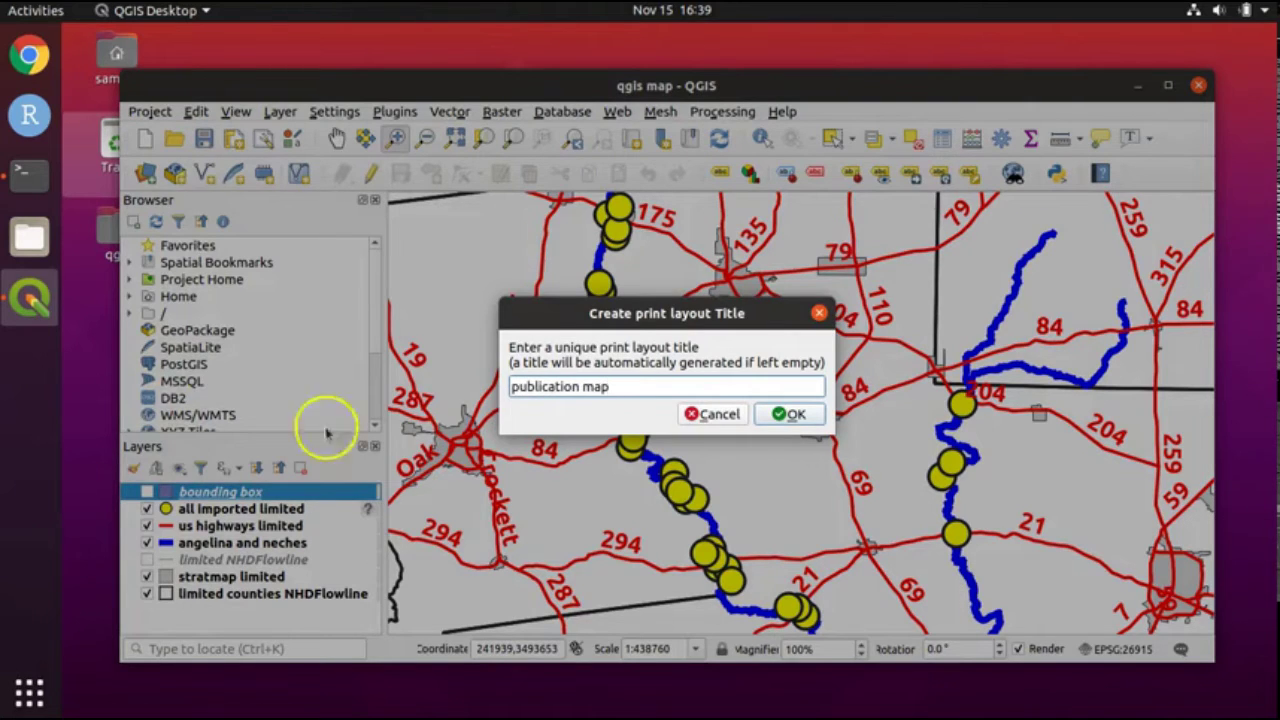
click(799, 419)
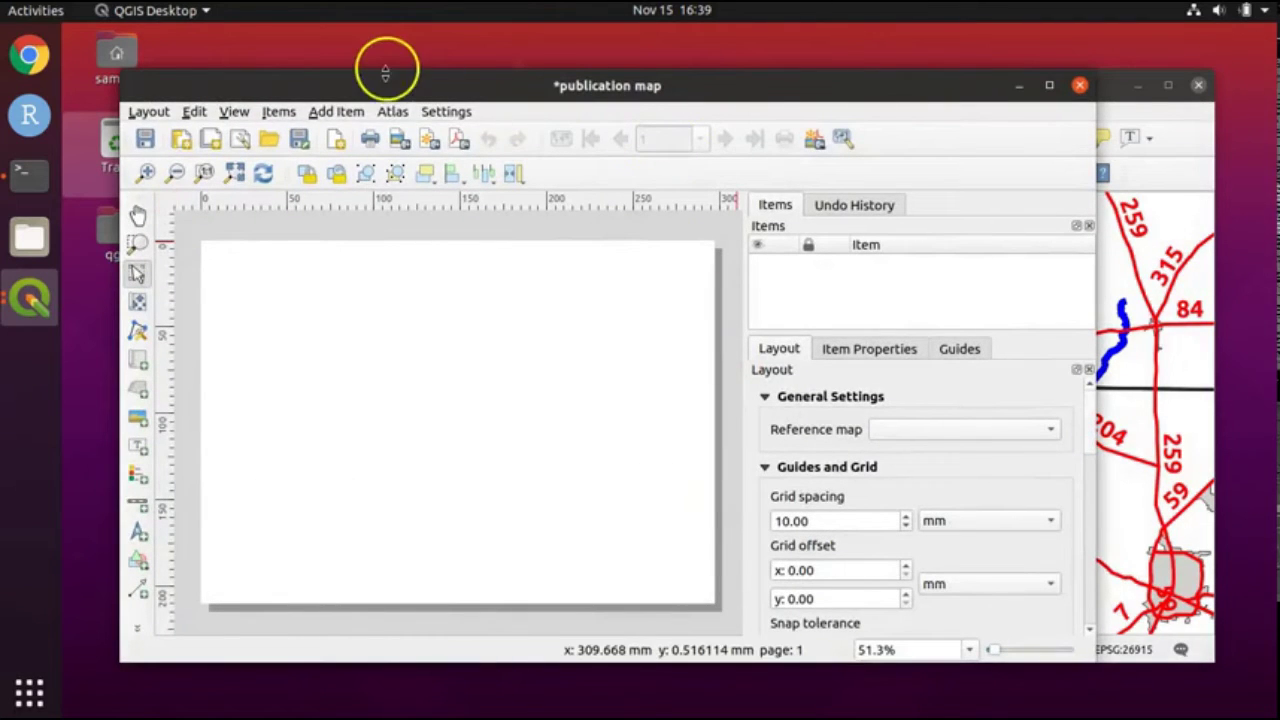
drag(391, 89, 677, 68)
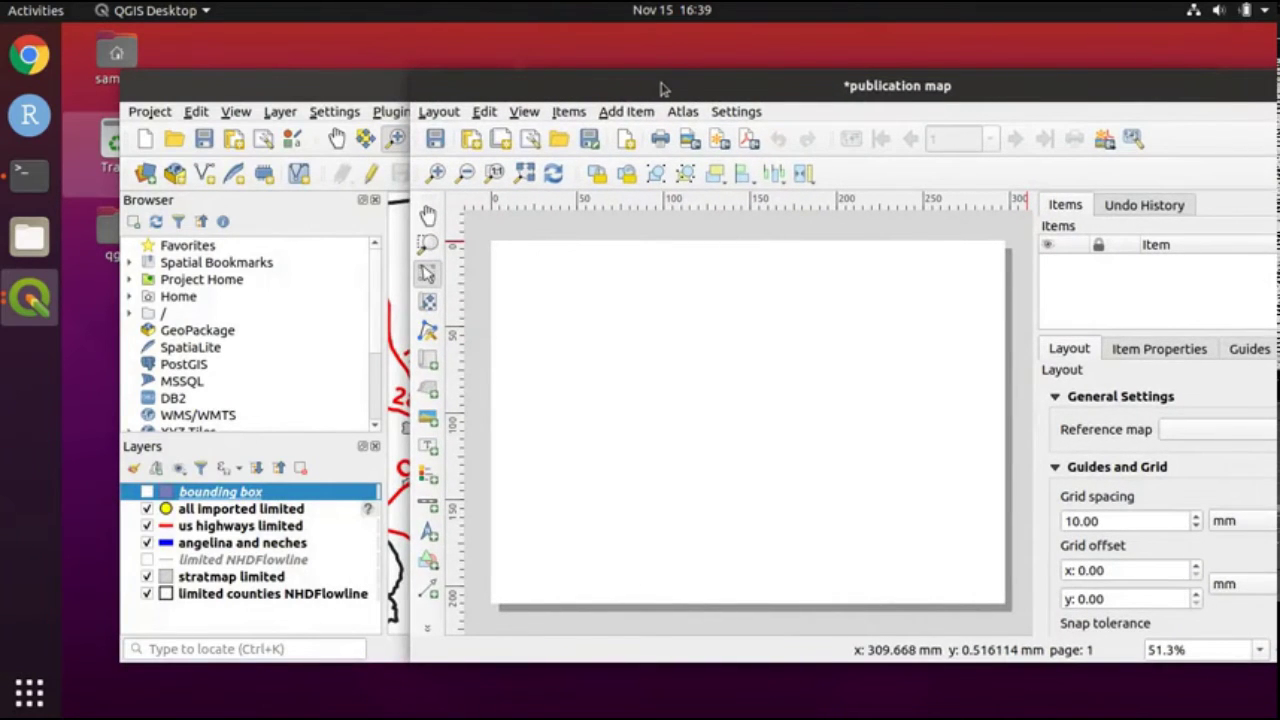
drag(660, 88, 590, 61)
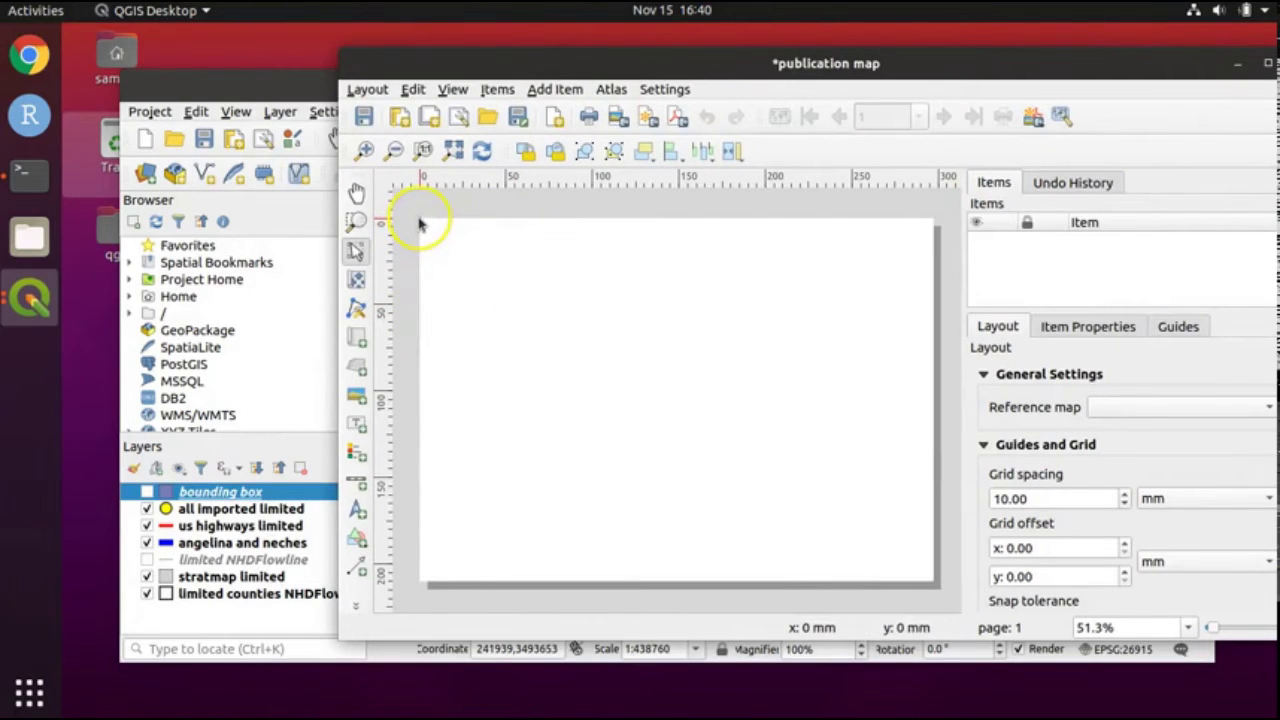
click(237, 85)
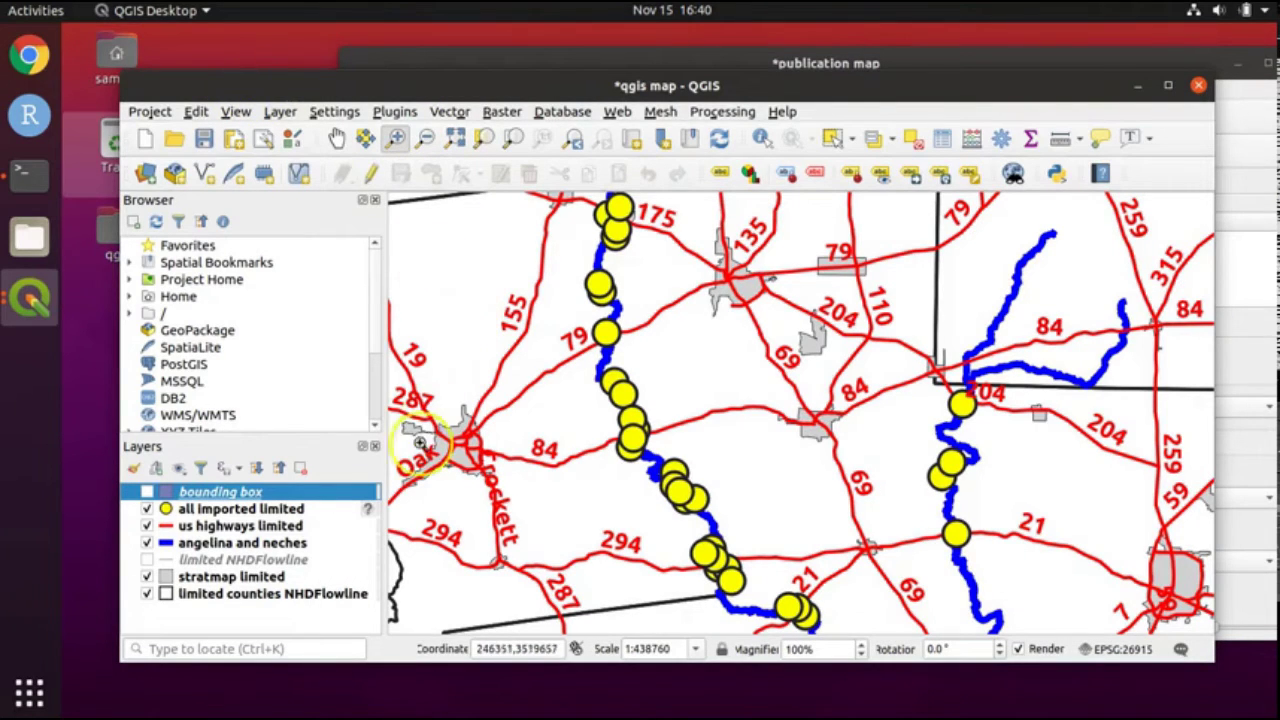
click(1013, 52)
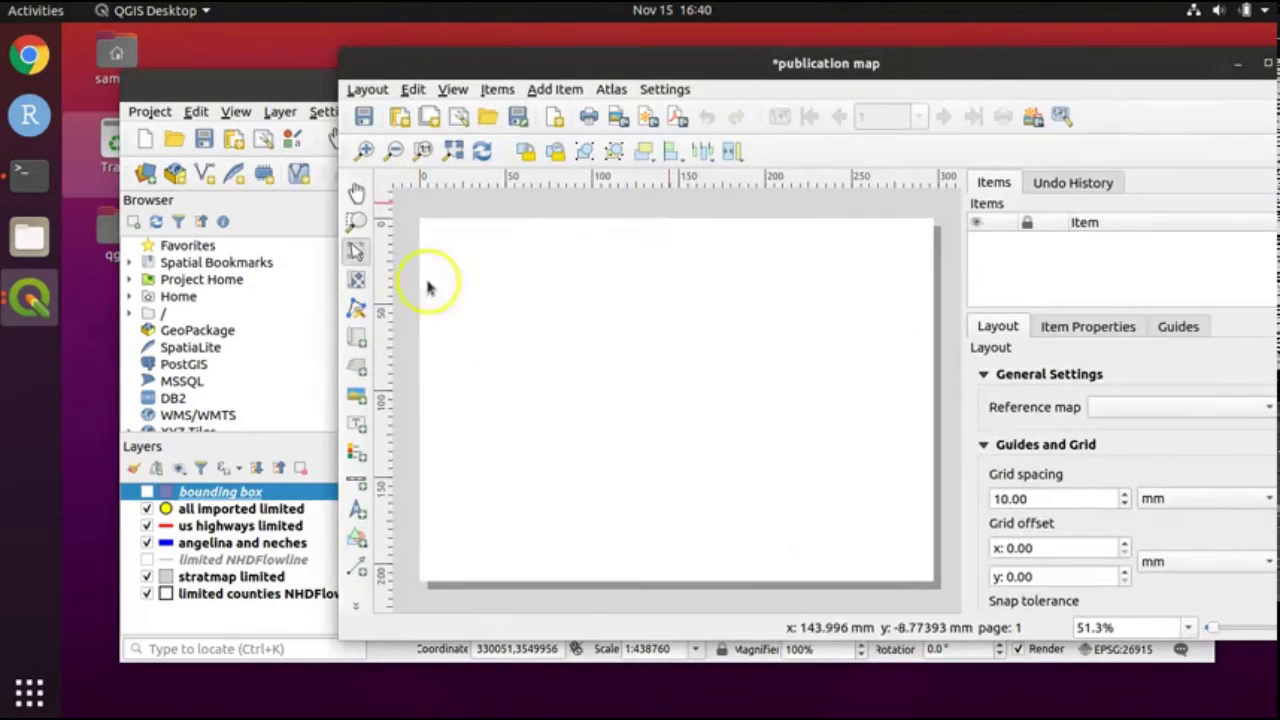
Add a map item covering the whole layout page.
click(359, 341)
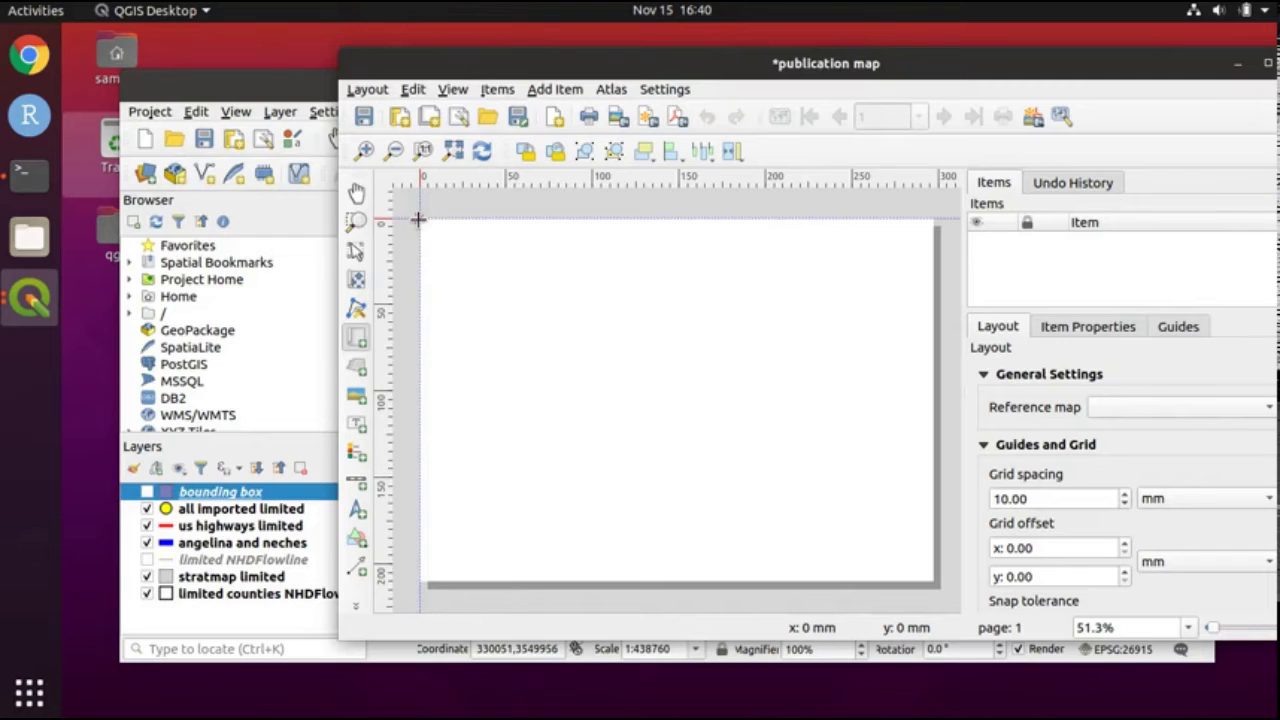
drag(419, 220, 933, 582)
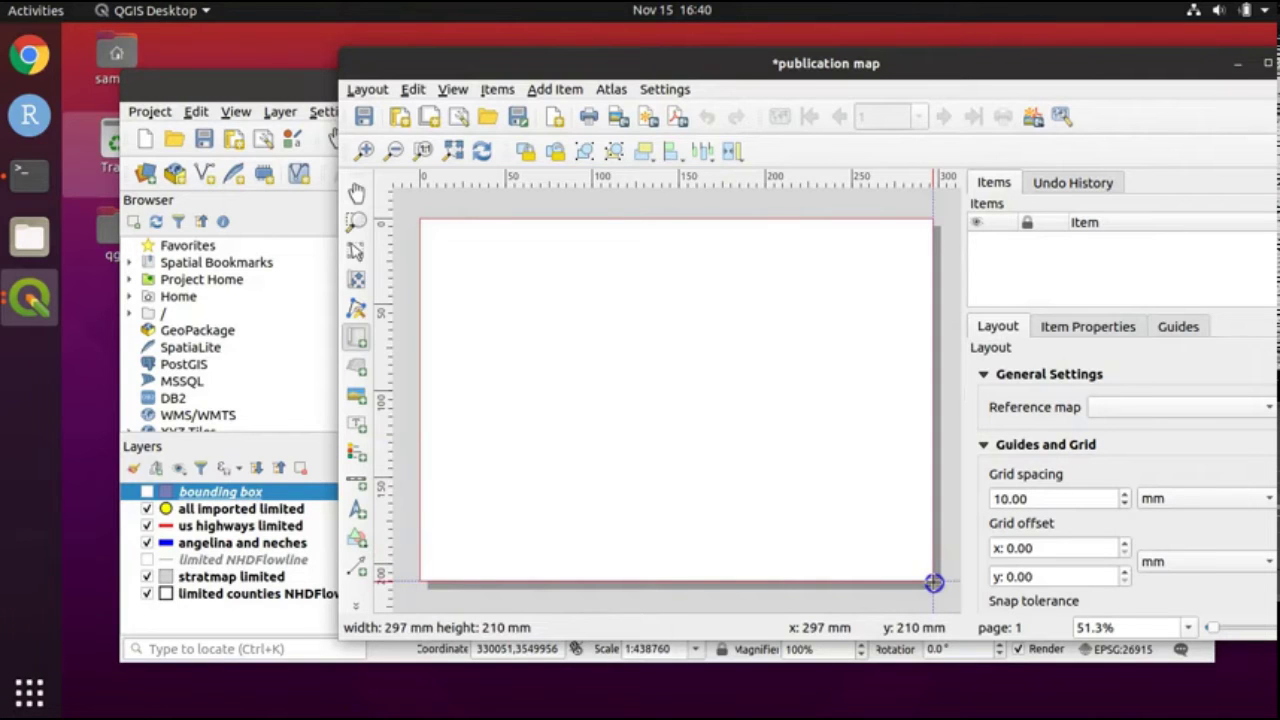
drag(933, 582, 933, 583)
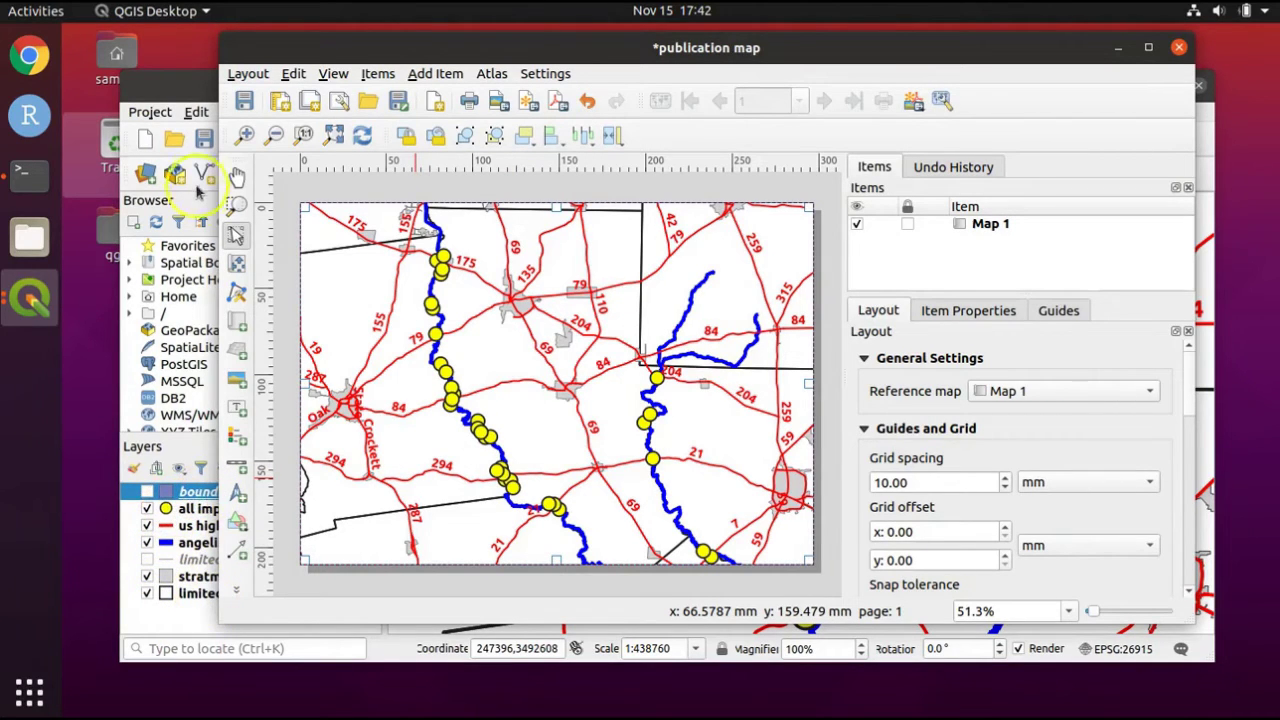
Select the angelina and neches layer in the main QGIS window.
click(190, 100)
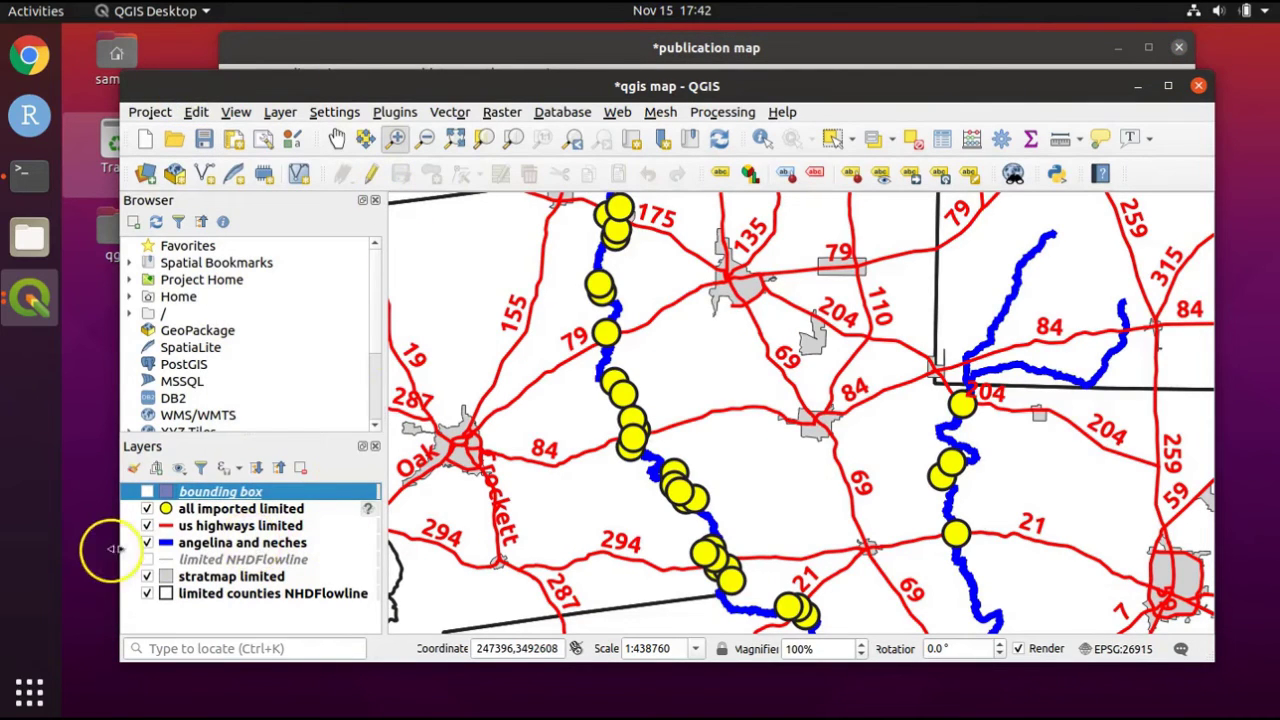
click(217, 543)
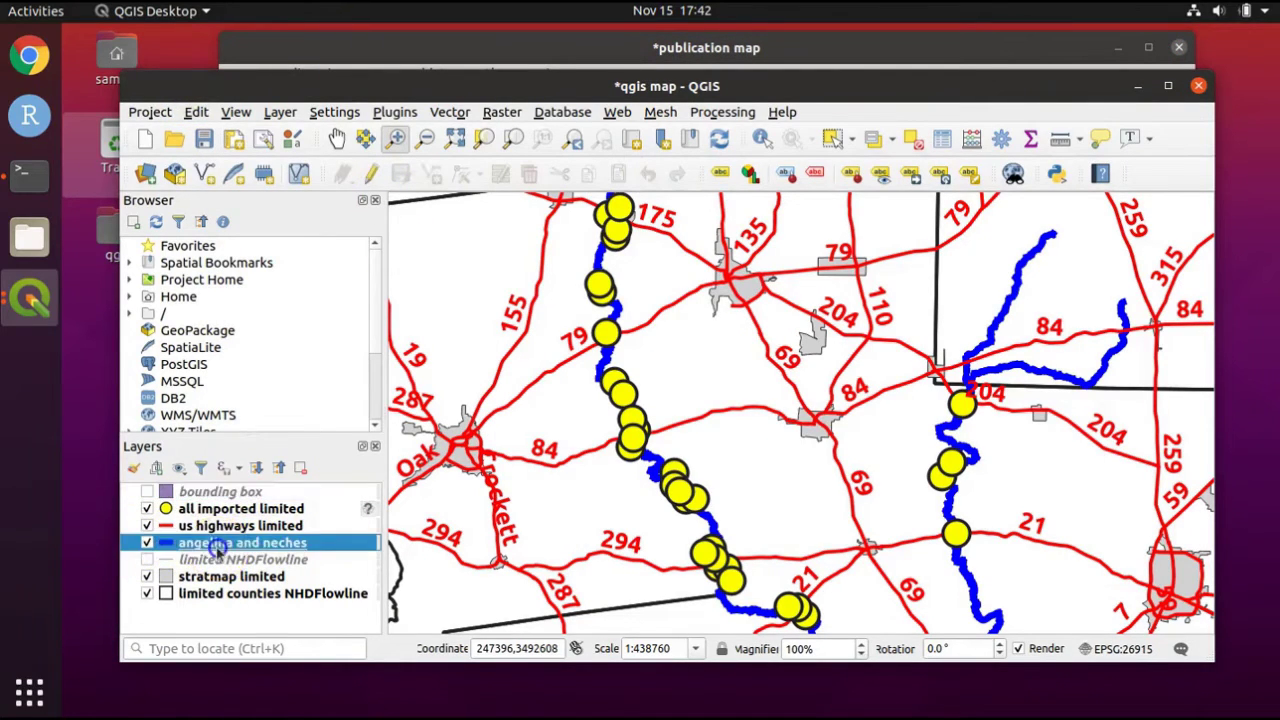
drag(507, 50, 690, 62)
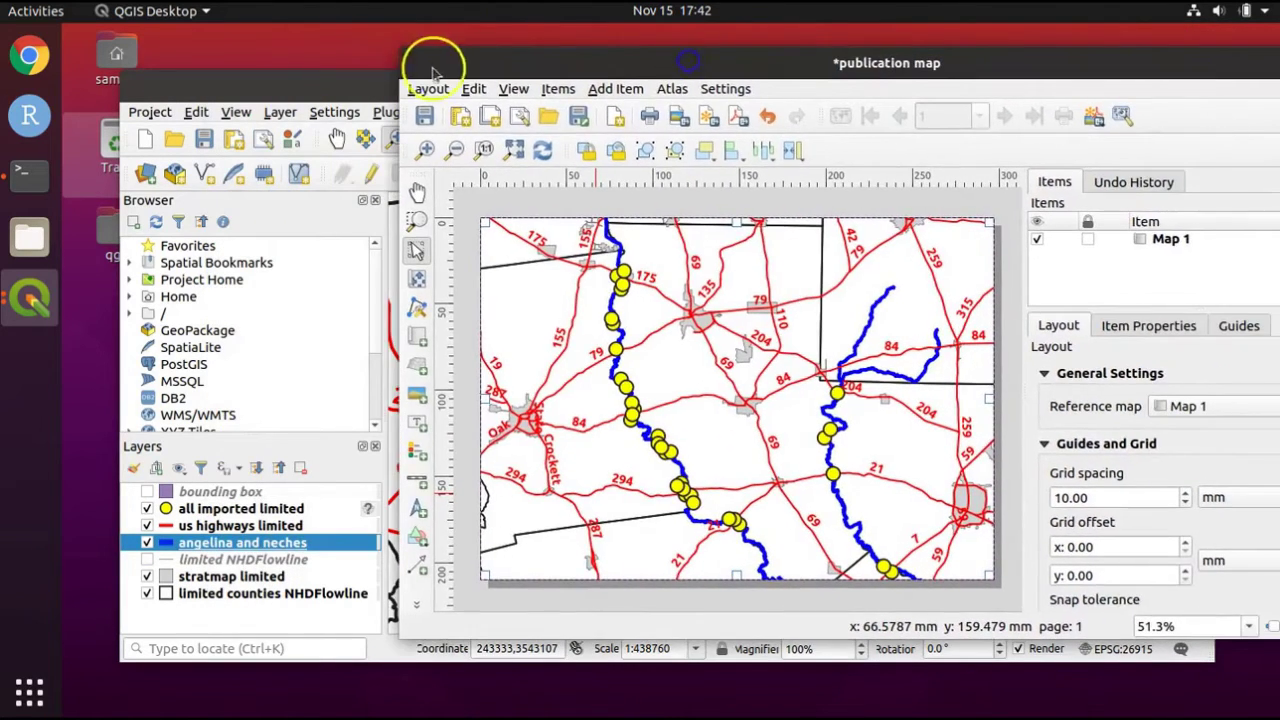
click(337, 80)
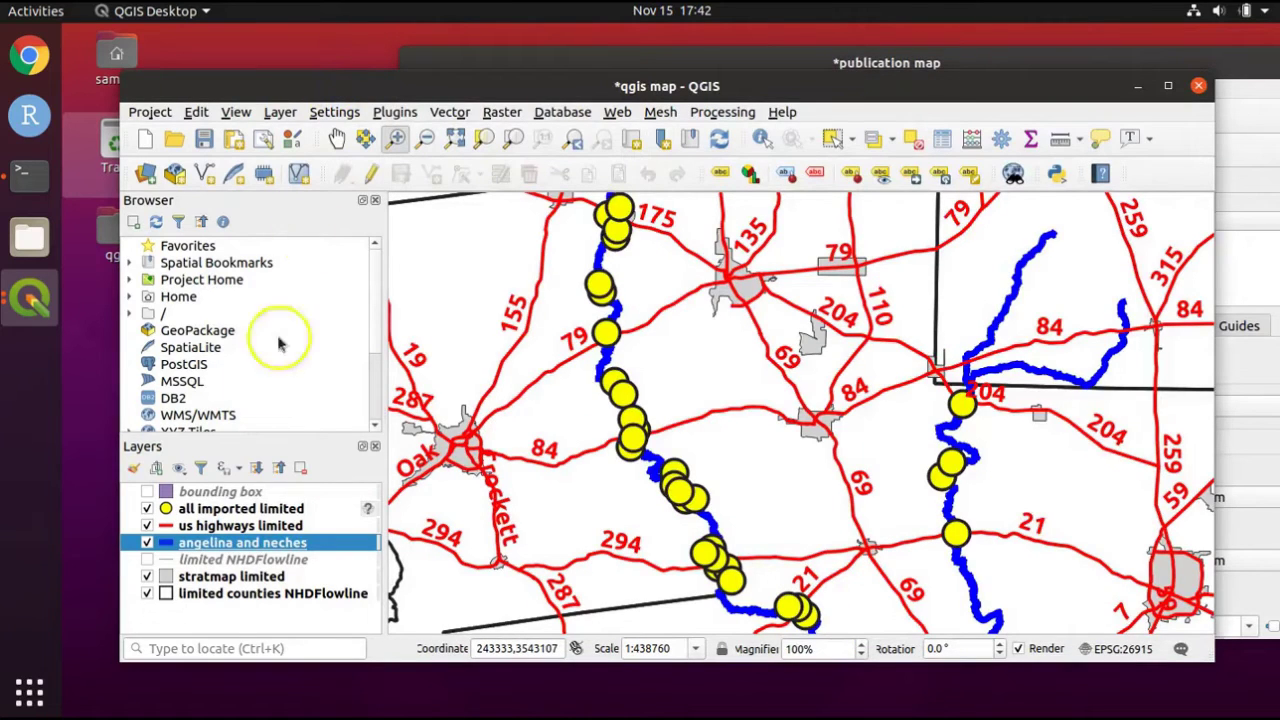
click(245, 543)
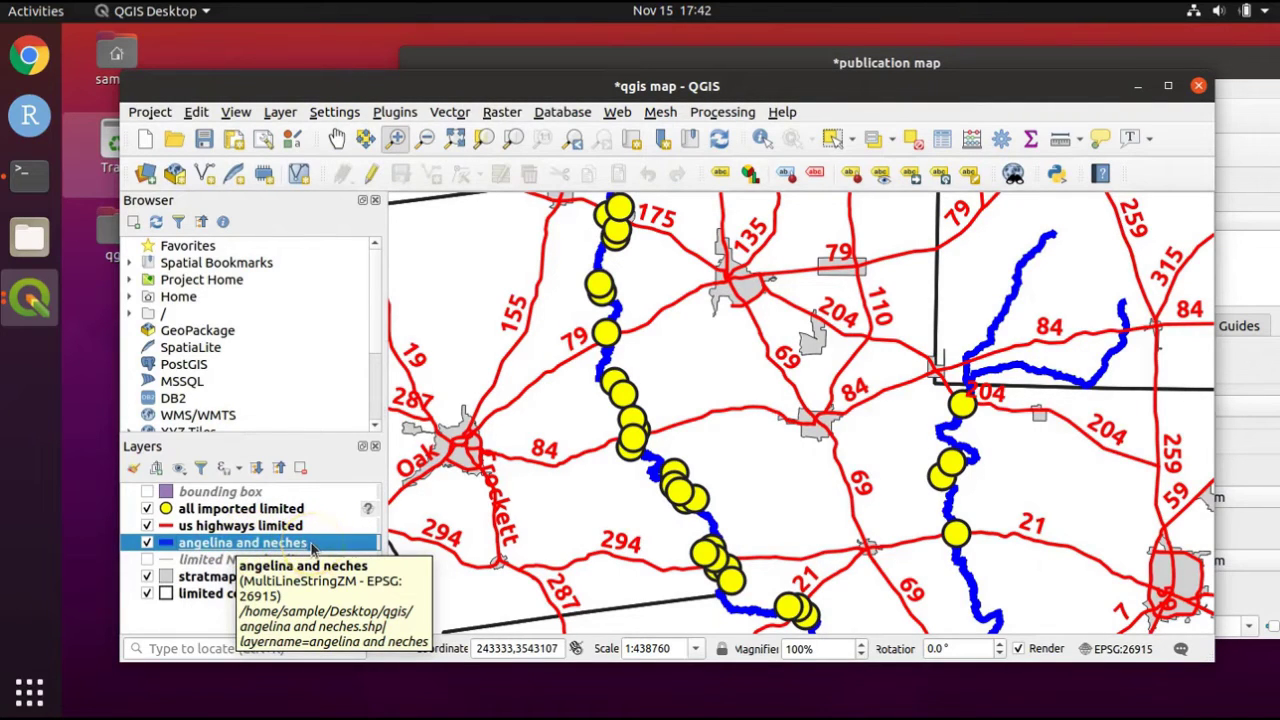
Give the angelina and neches layer single labels from GNIS_Name, bold at size 30.
right_click(312, 548)
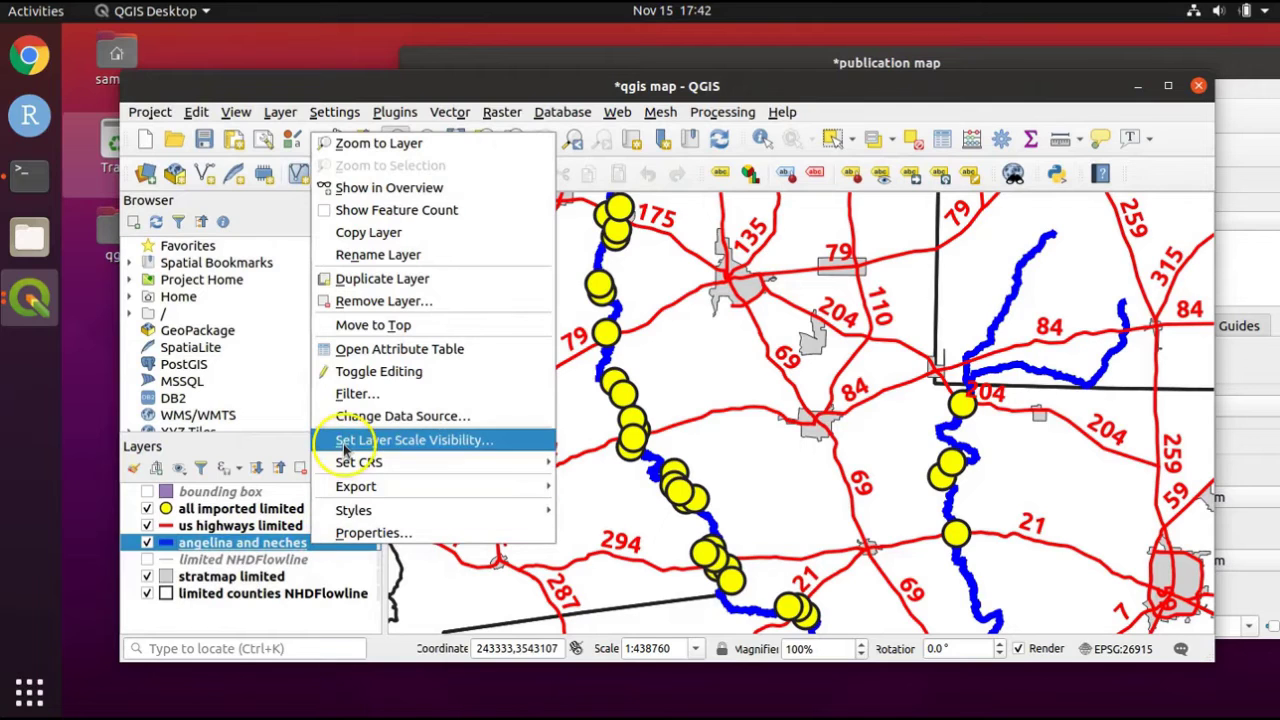
click(370, 533)
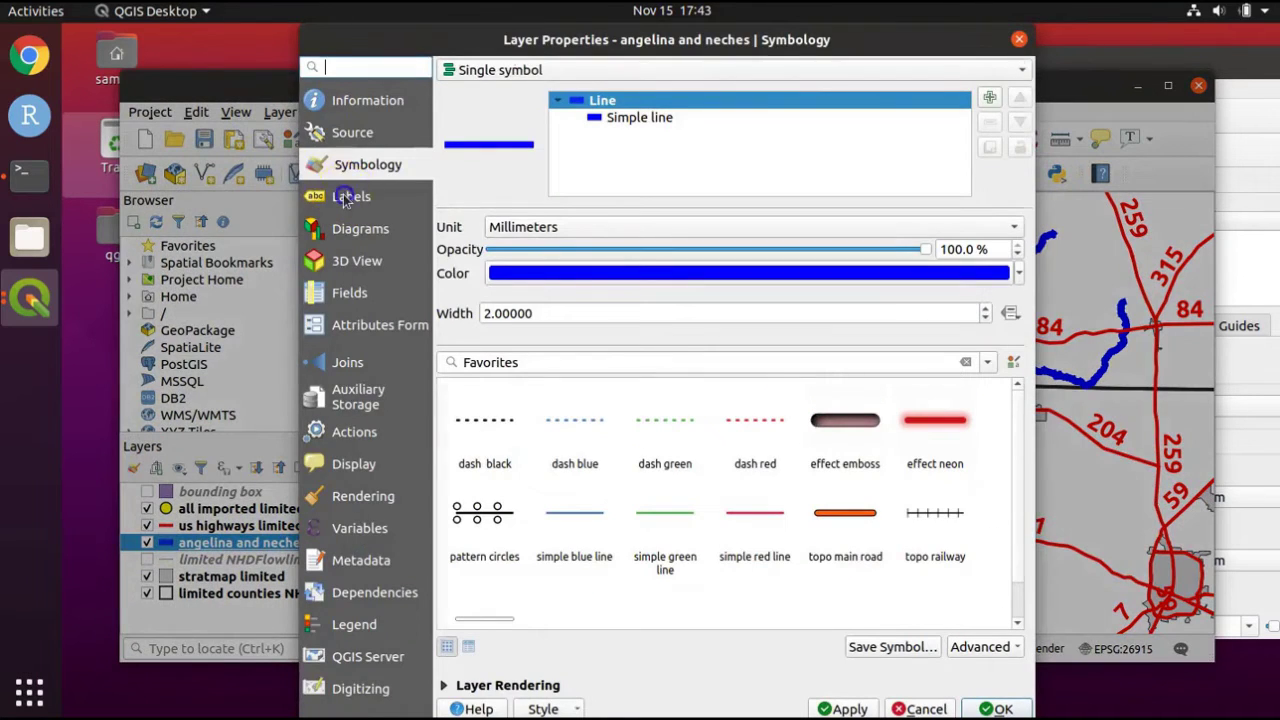
click(345, 199)
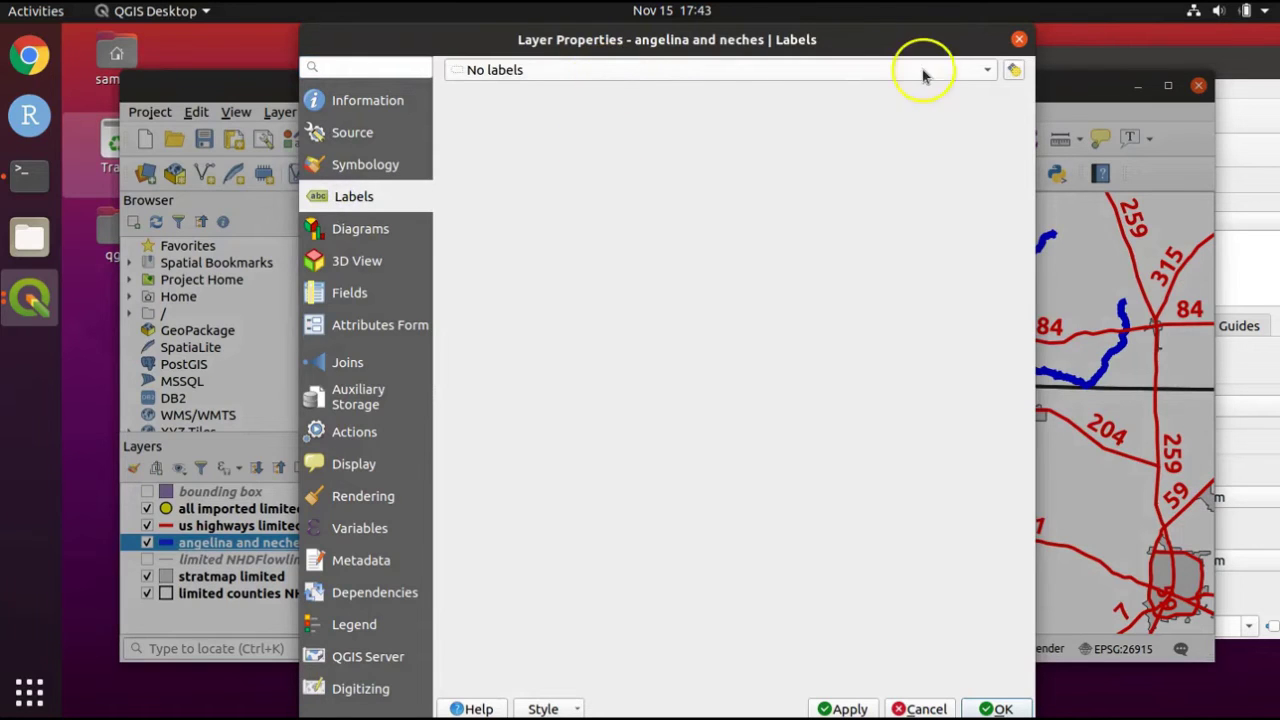
click(972, 70)
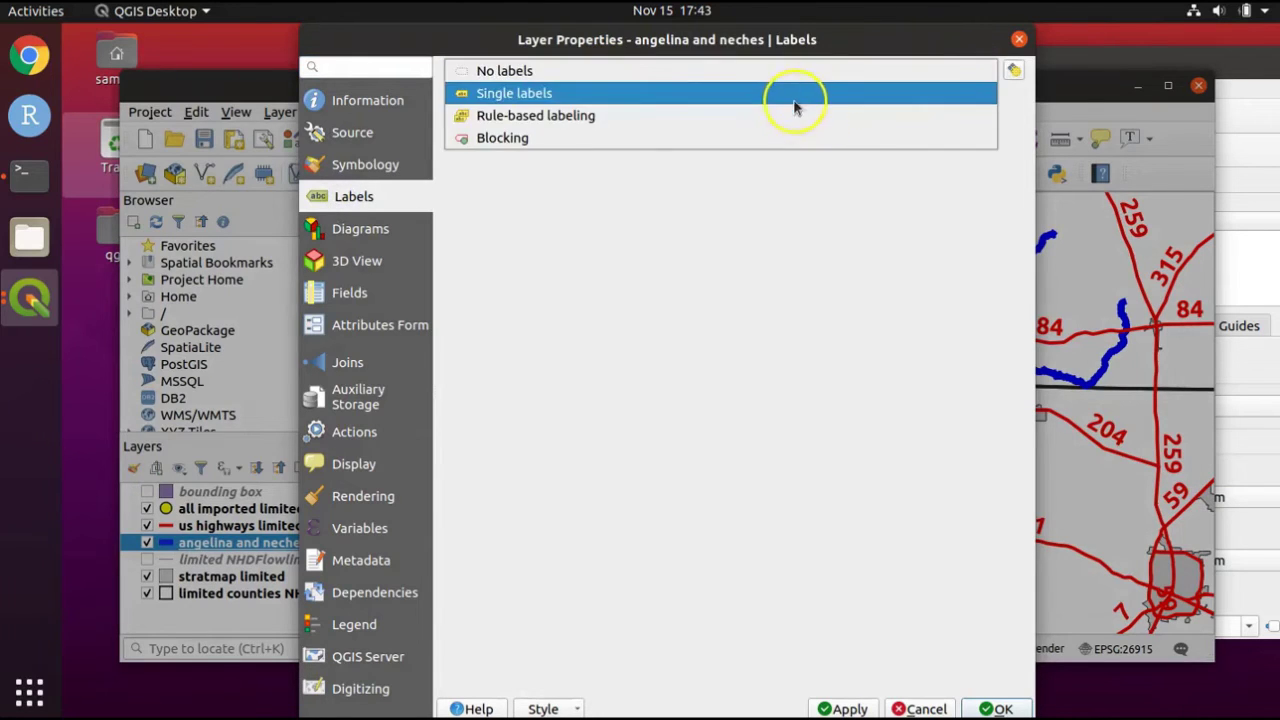
click(795, 93)
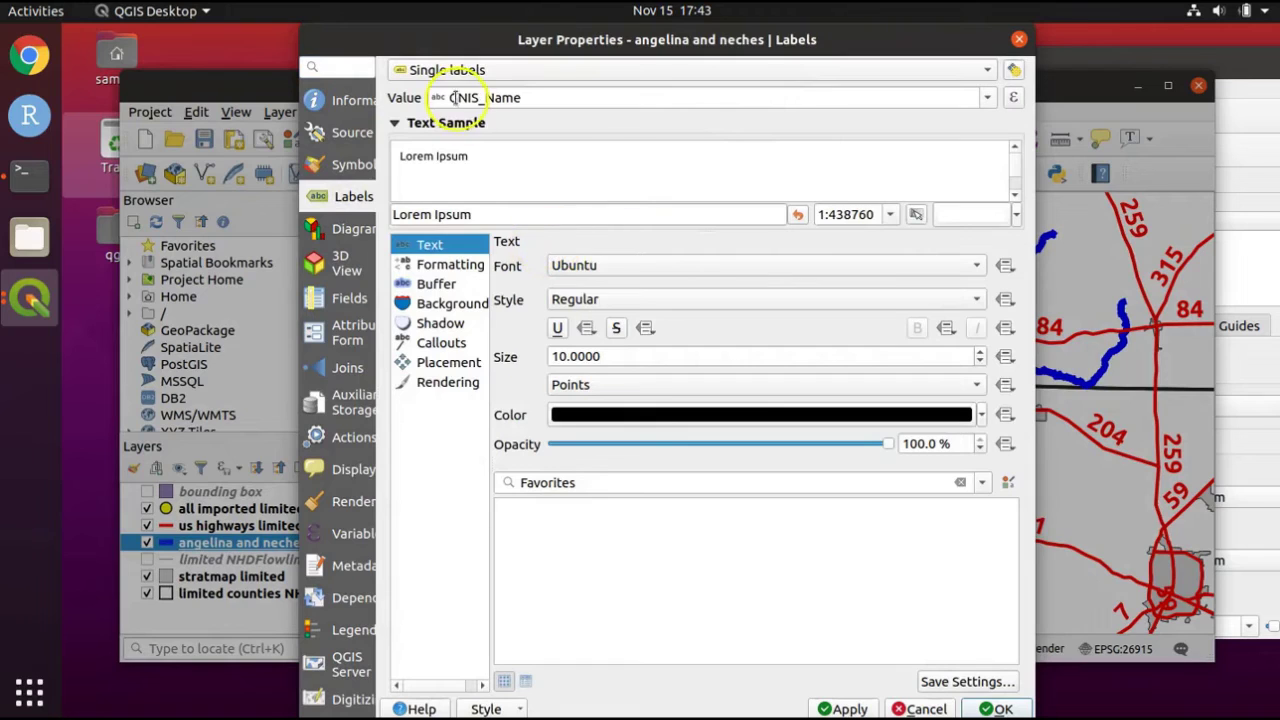
click(987, 98)
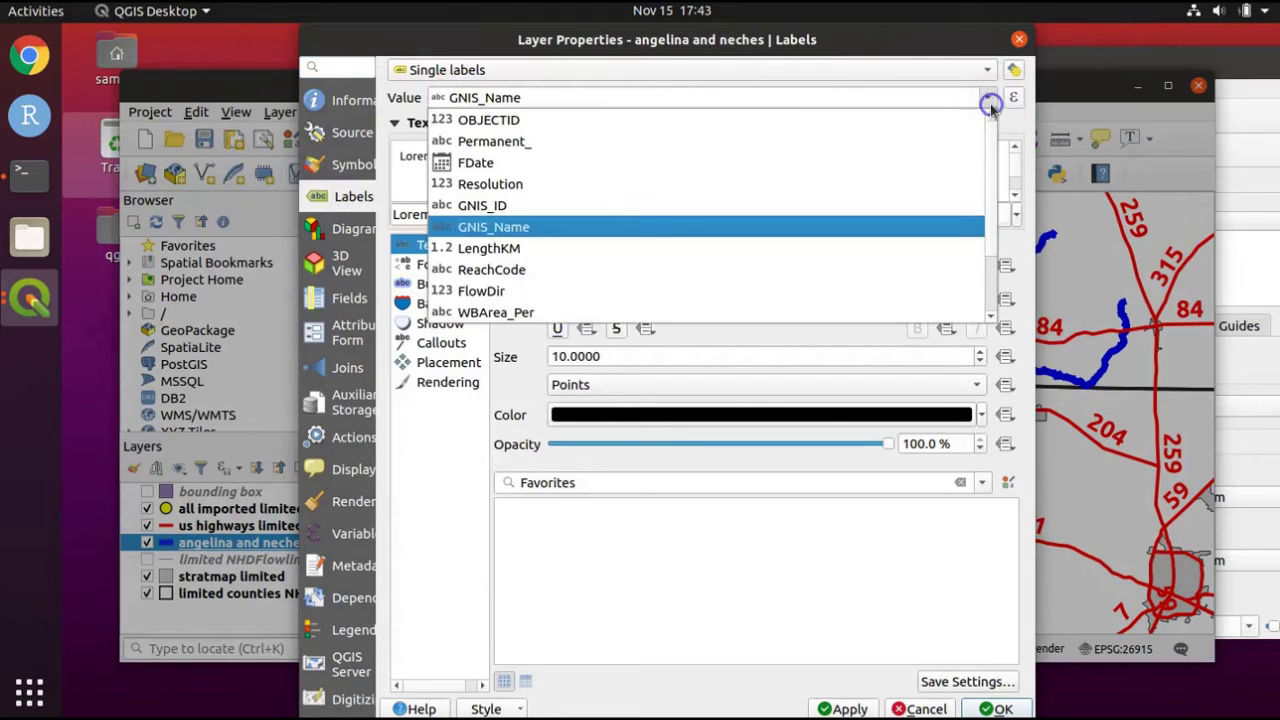
click(594, 228)
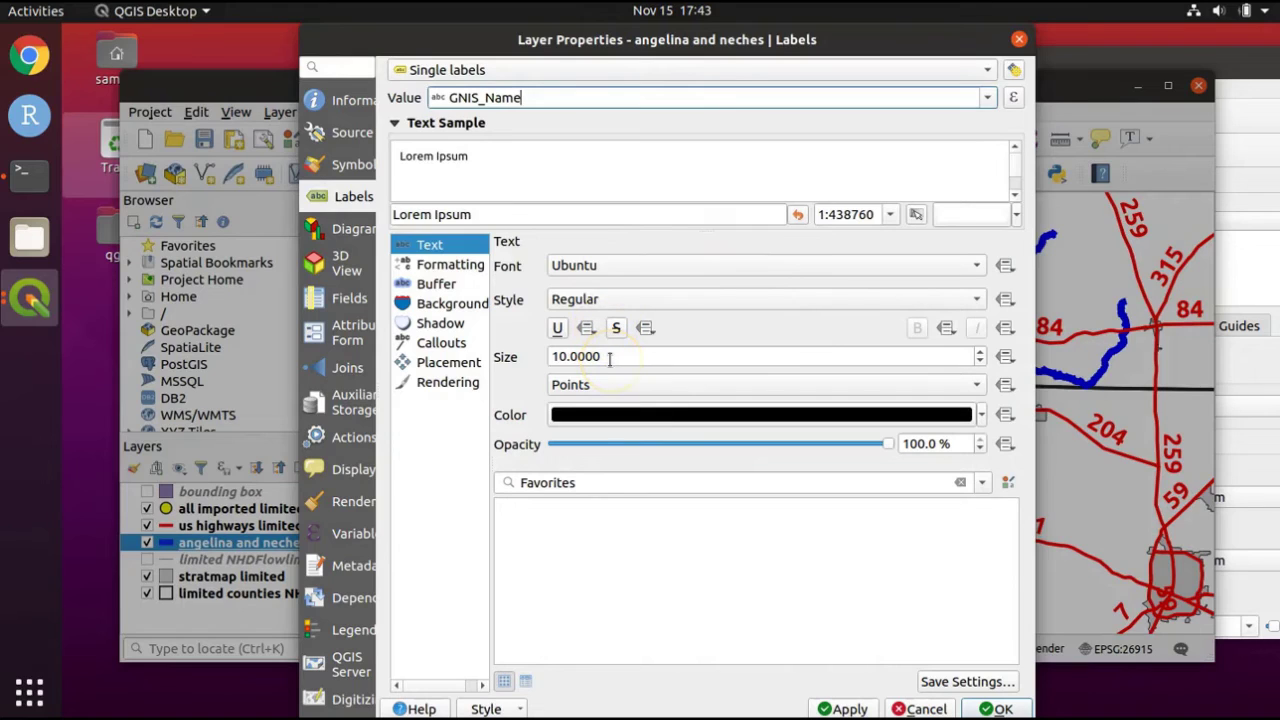
click(578, 356)
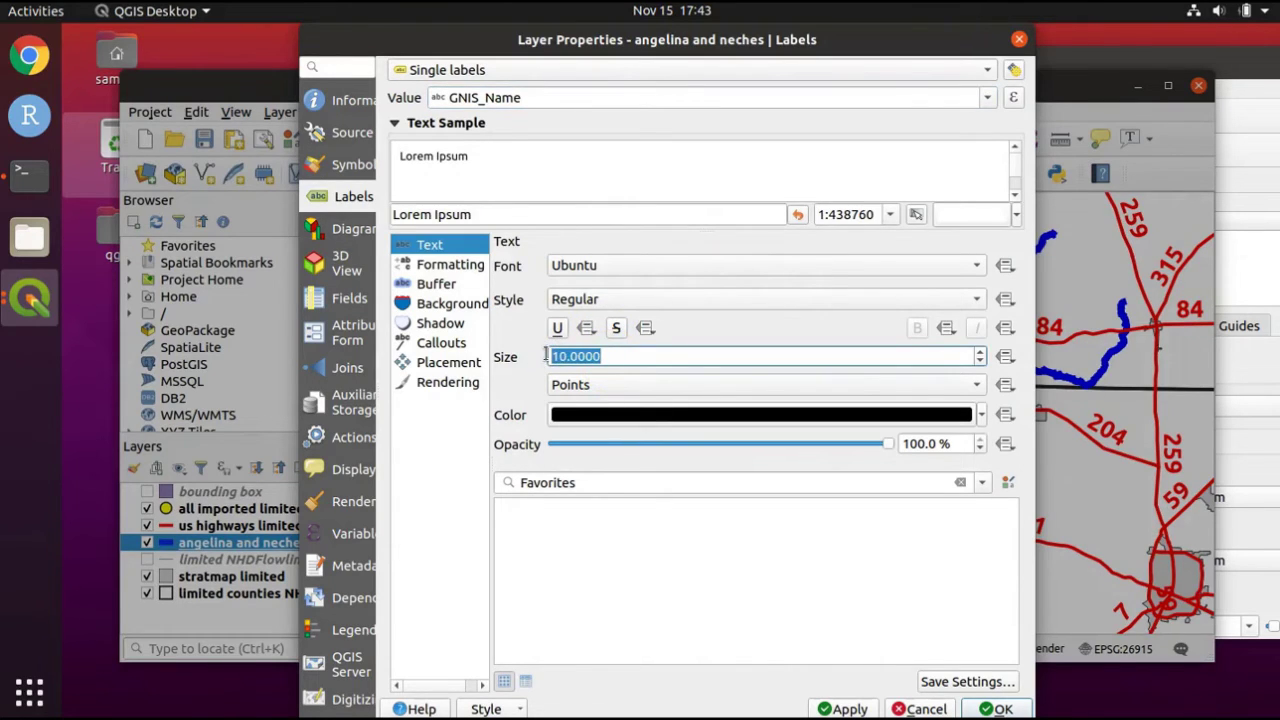
text(30)
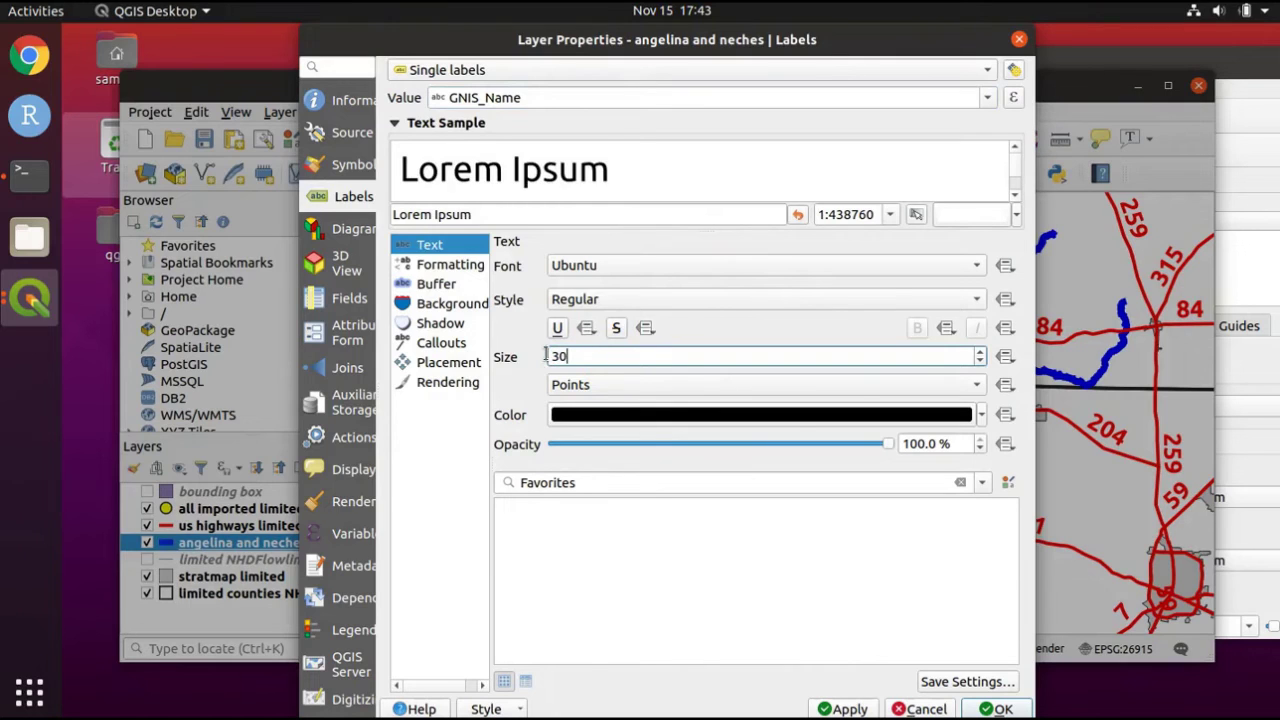
click(628, 300)
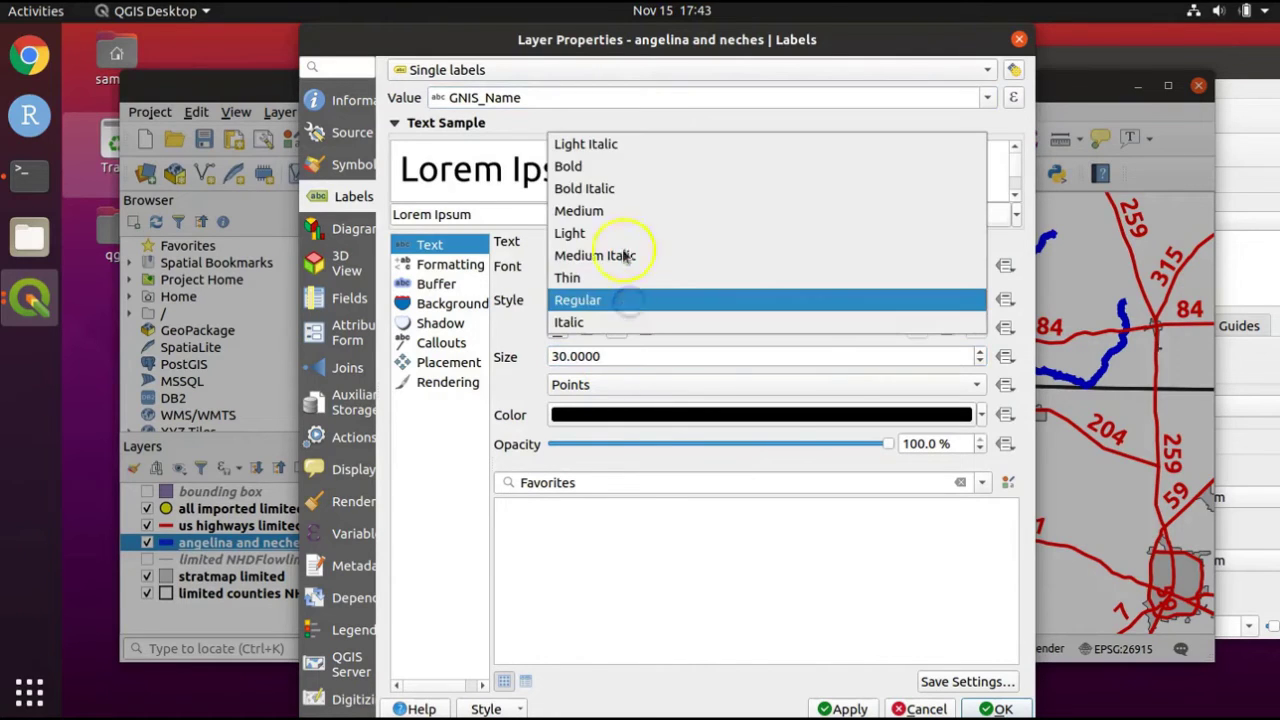
click(606, 166)
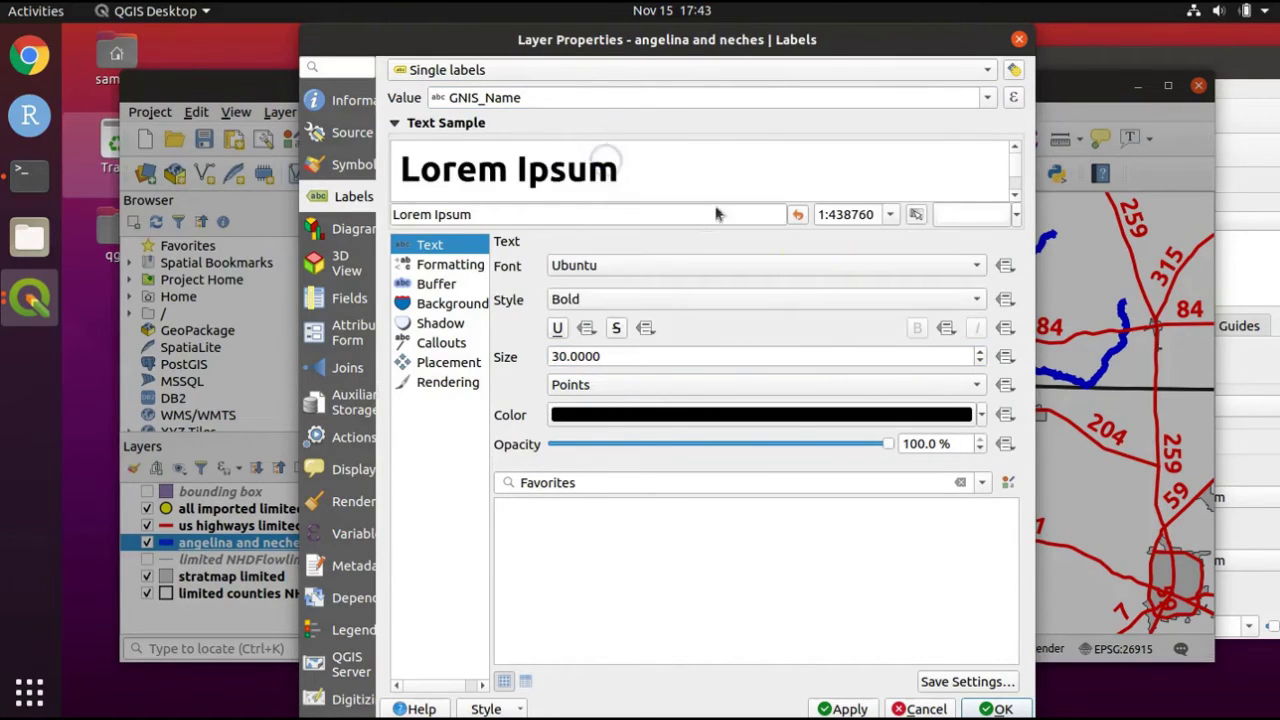
click(1008, 708)
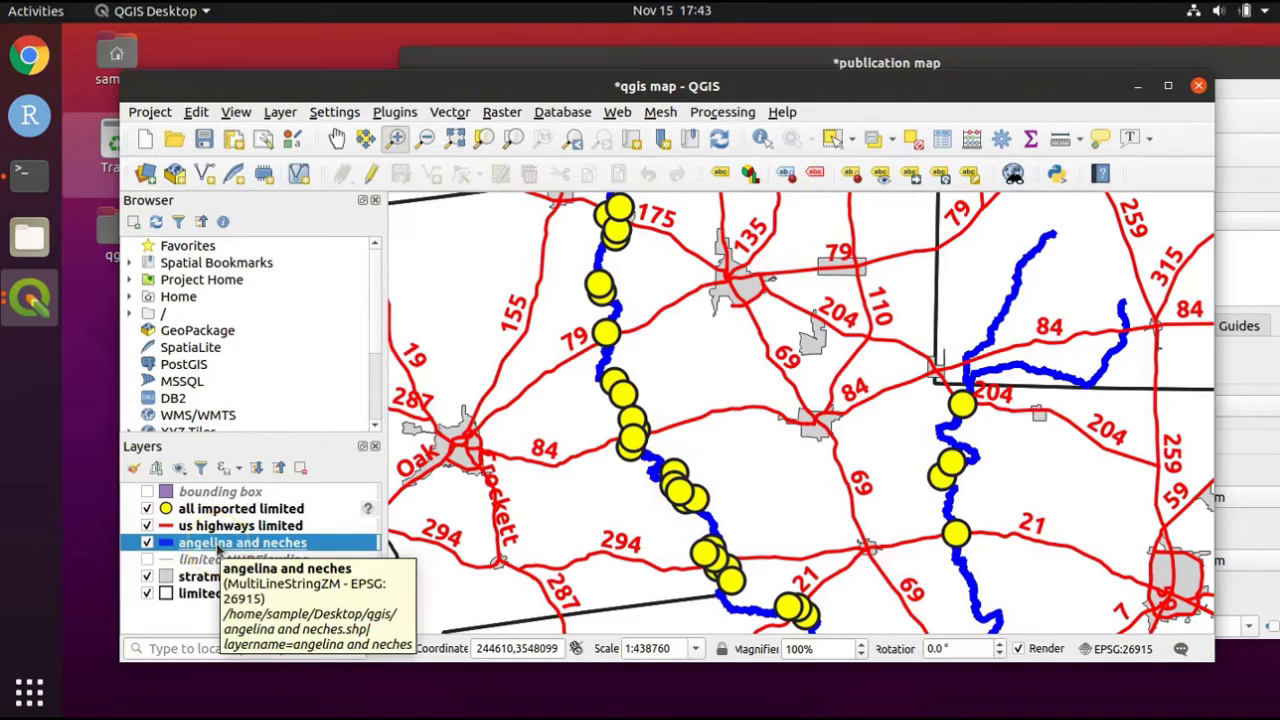
Reduce the river label size to 10 points.
right_click(216, 543)
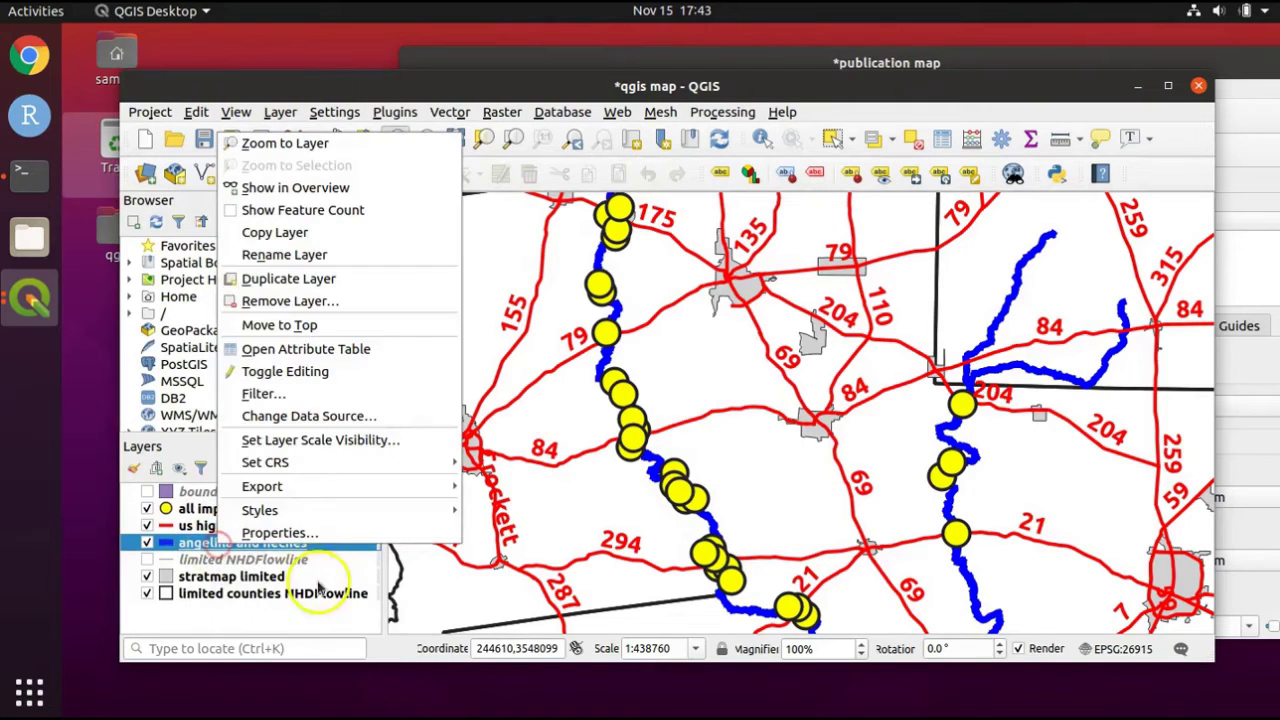
click(318, 531)
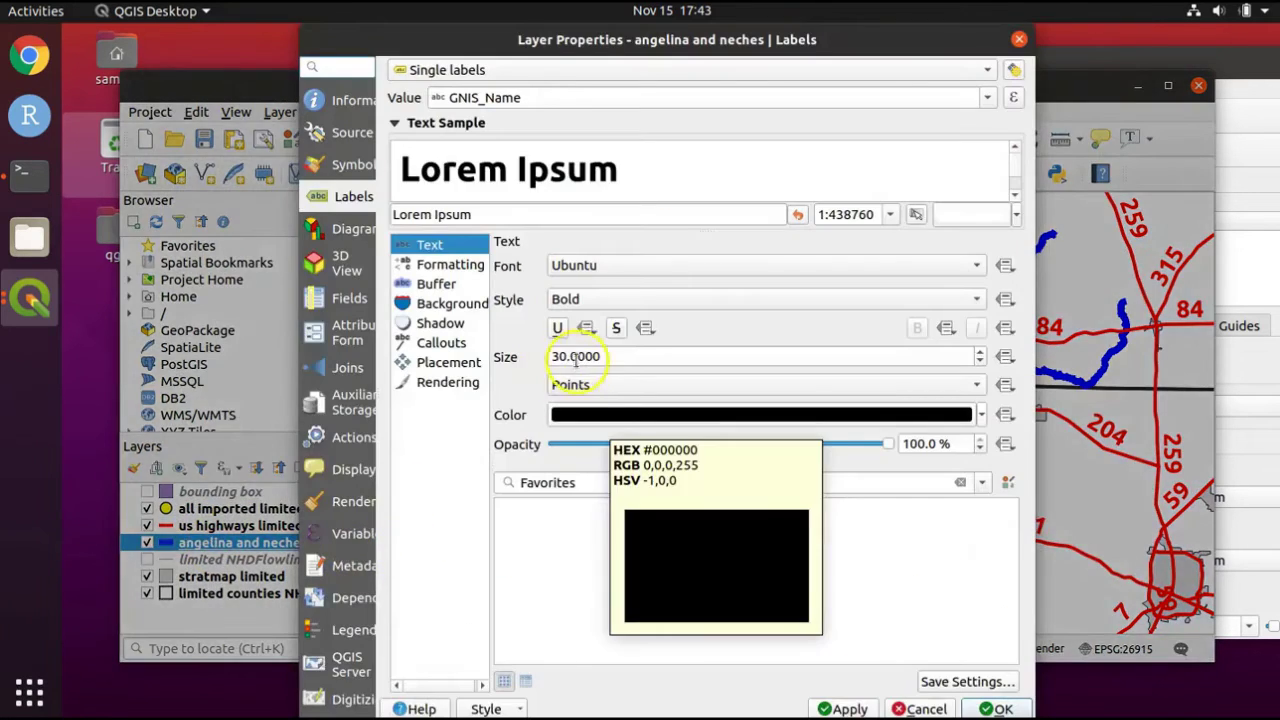
double_click(588, 356)
text(10)
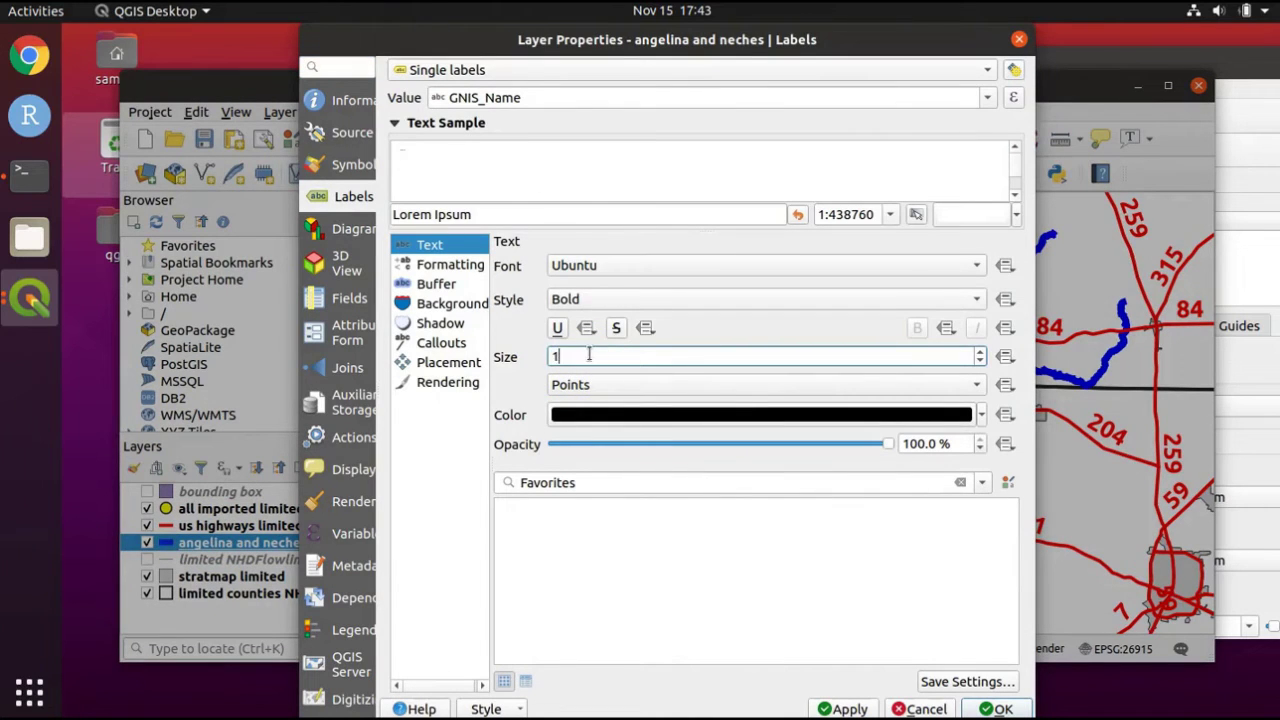
click(993, 709)
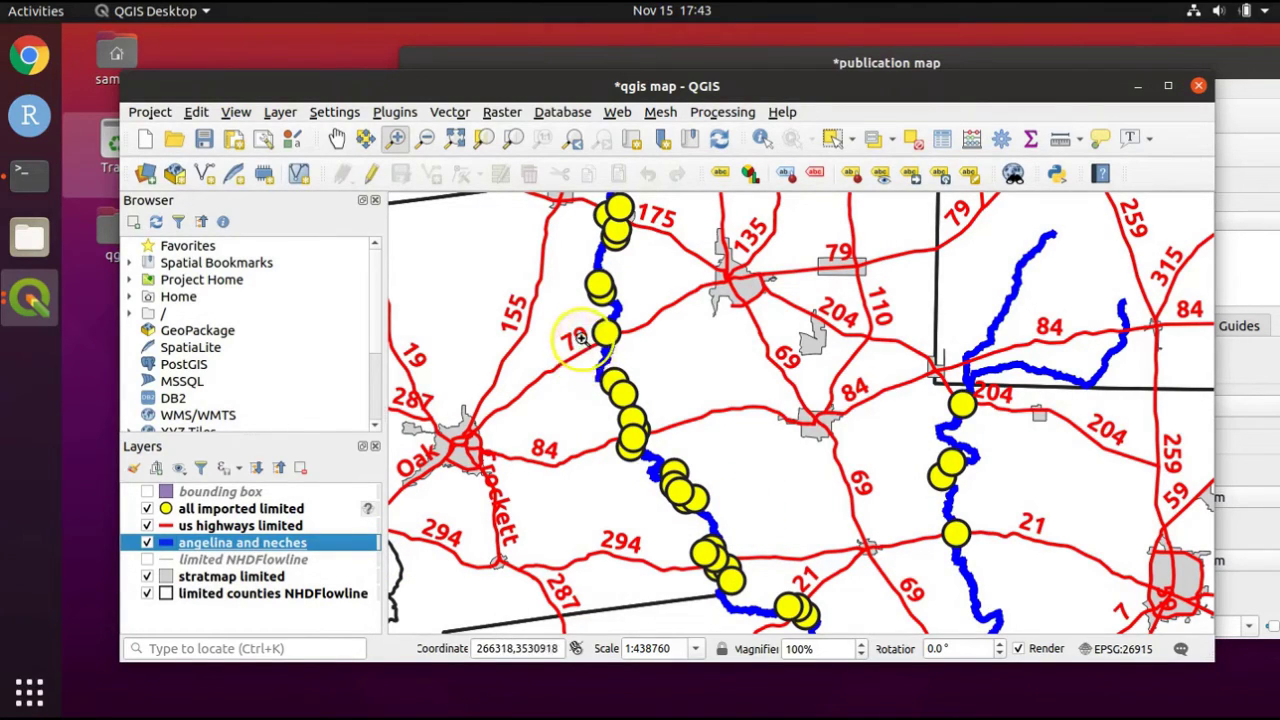
drag(584, 337, 646, 423)
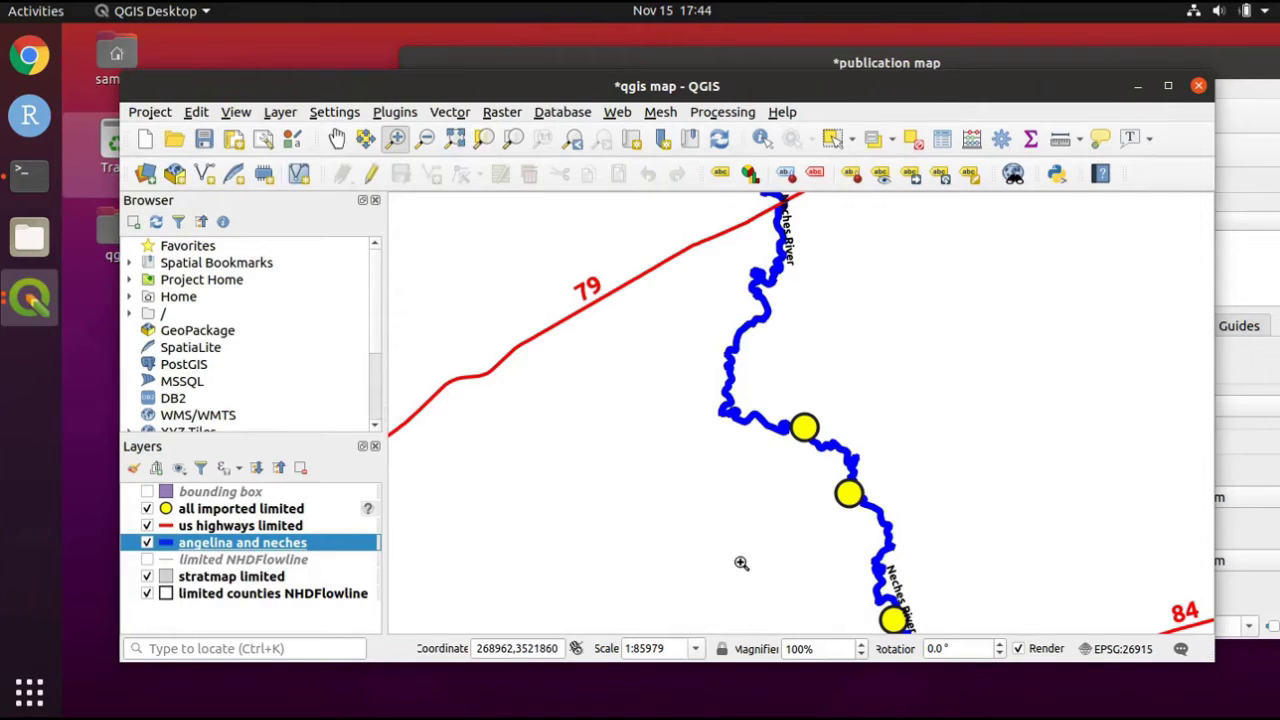
right_click(193, 542)
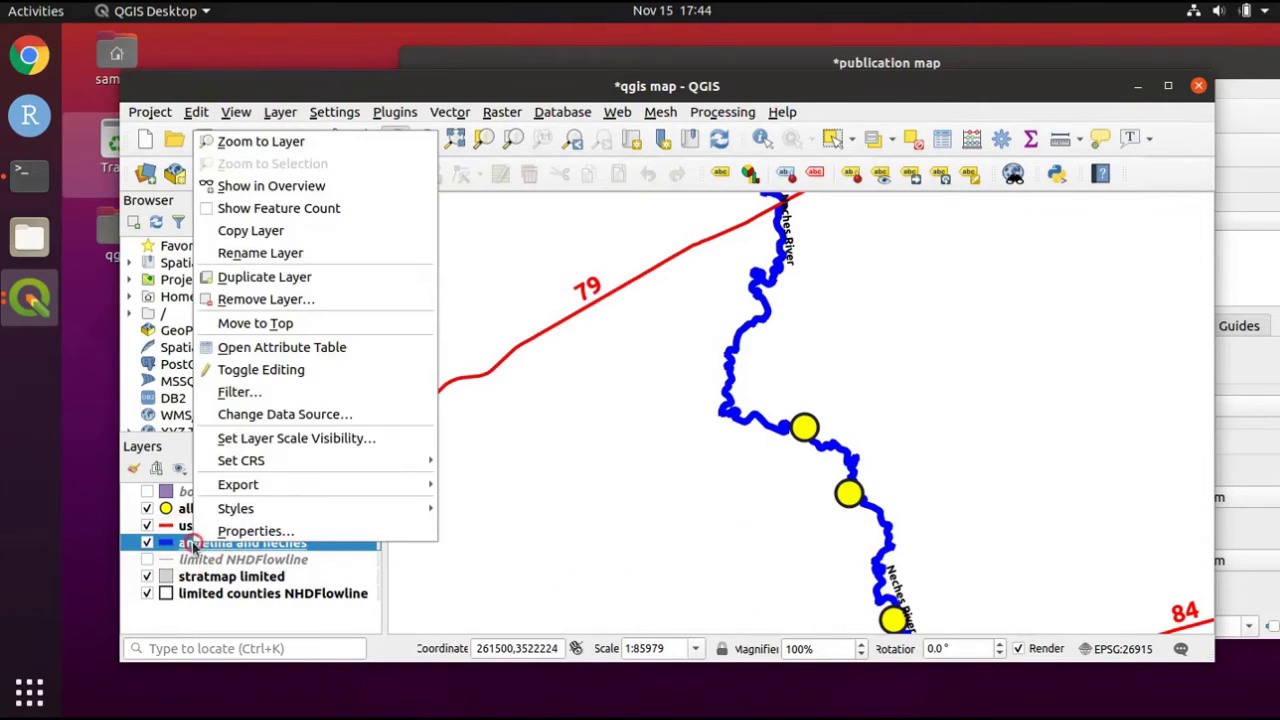
click(250, 531)
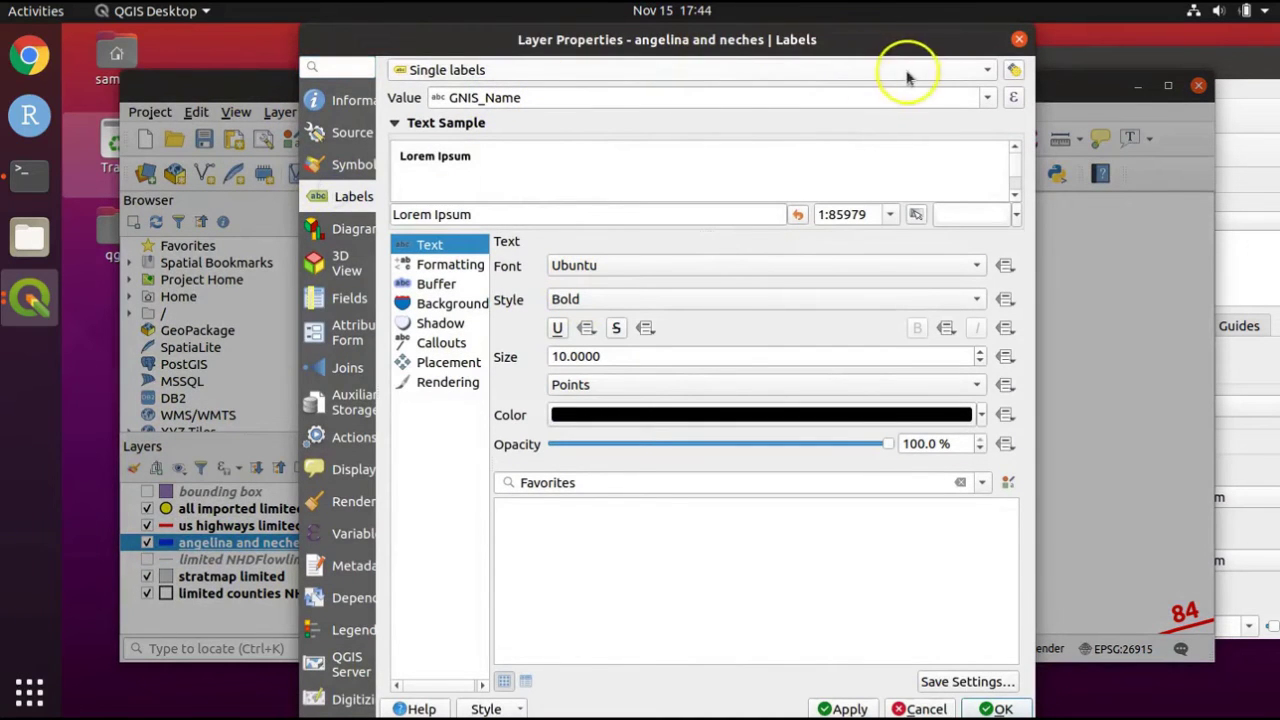
click(990, 68)
click(702, 45)
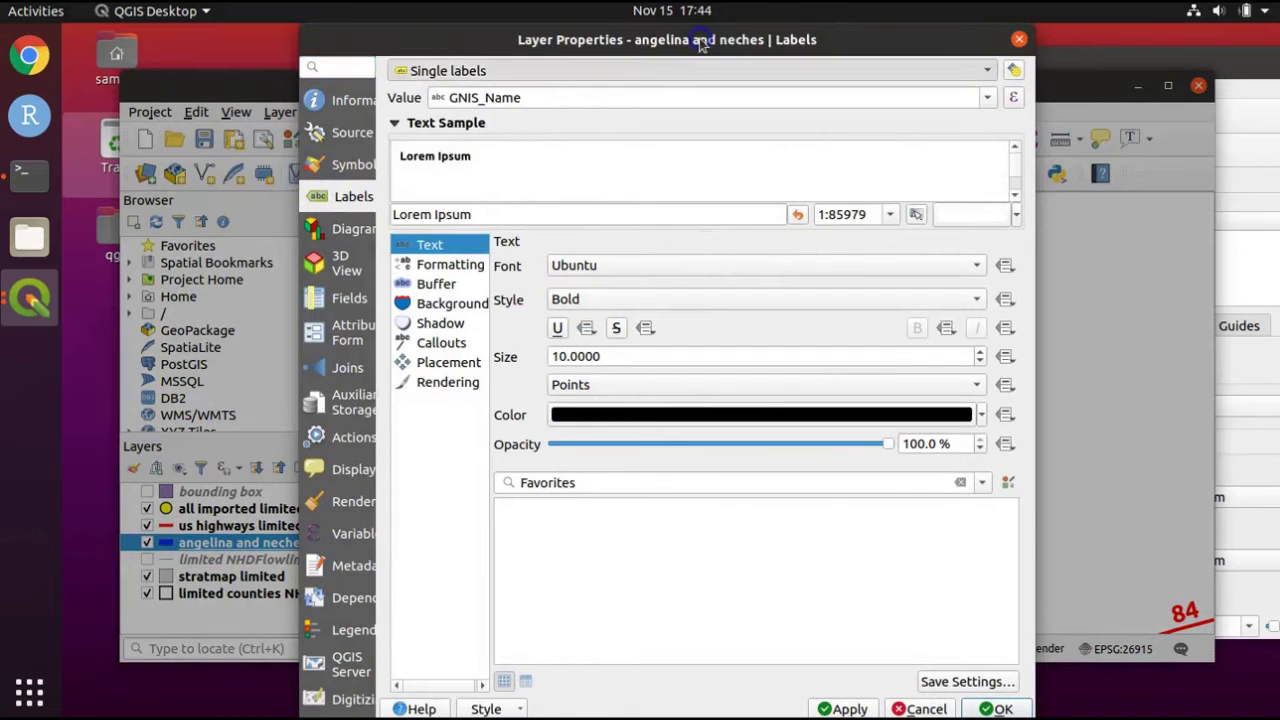
click(995, 708)
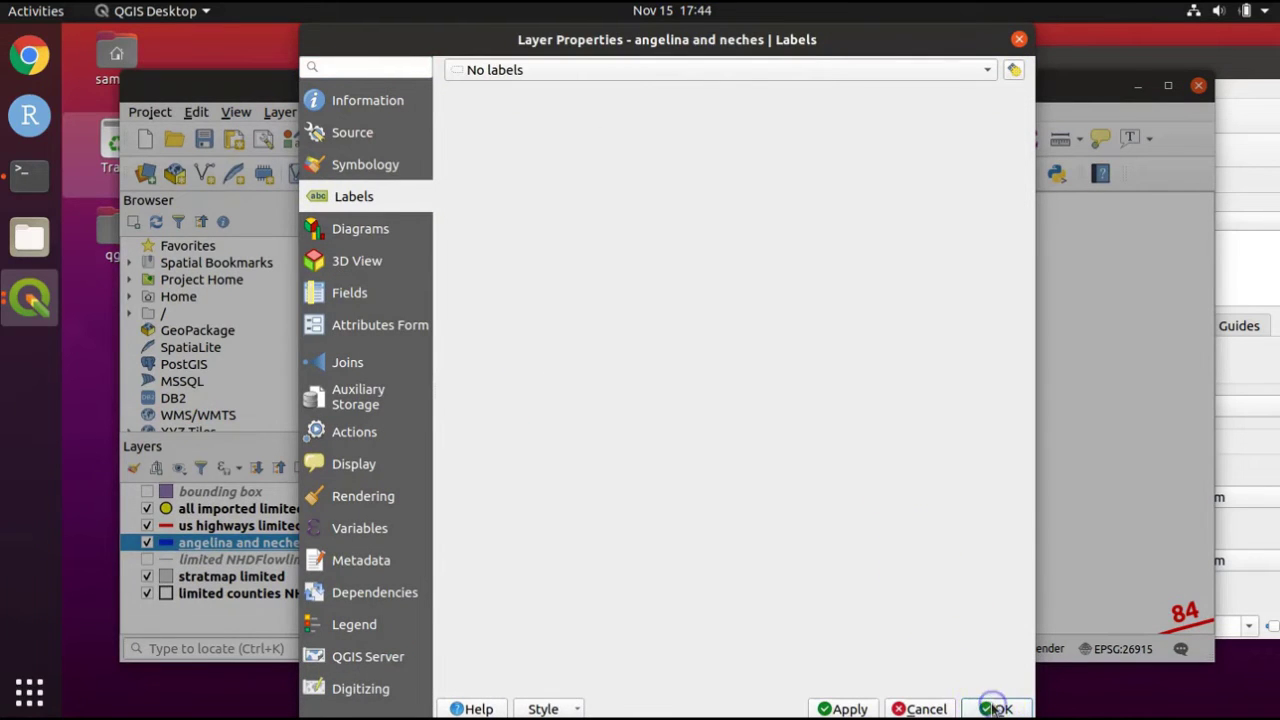
click(188, 578)
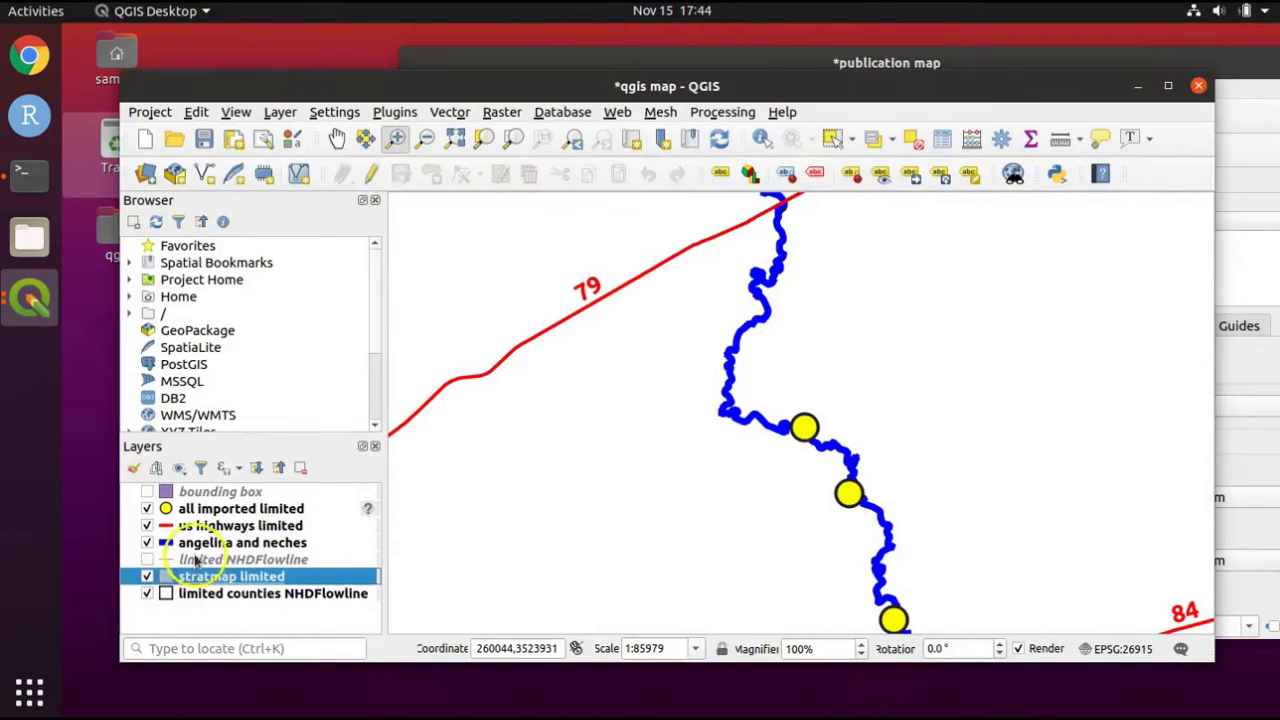
right_click(218, 490)
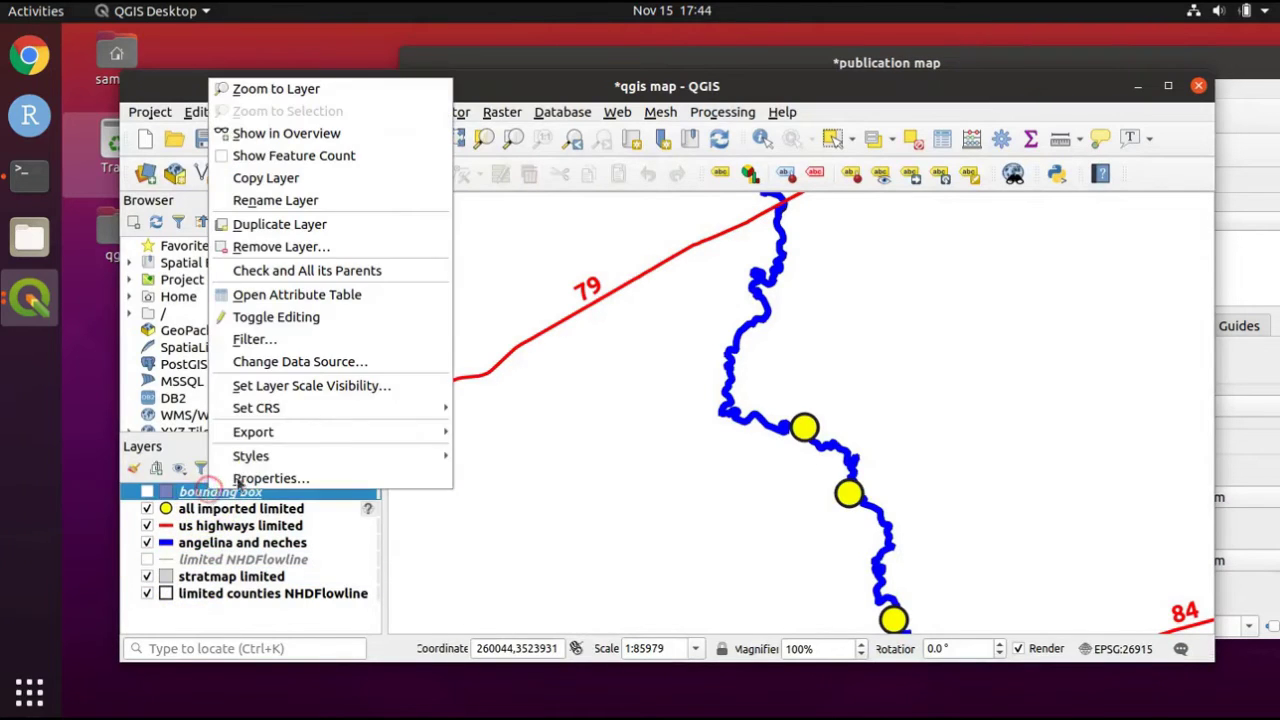
click(276, 89)
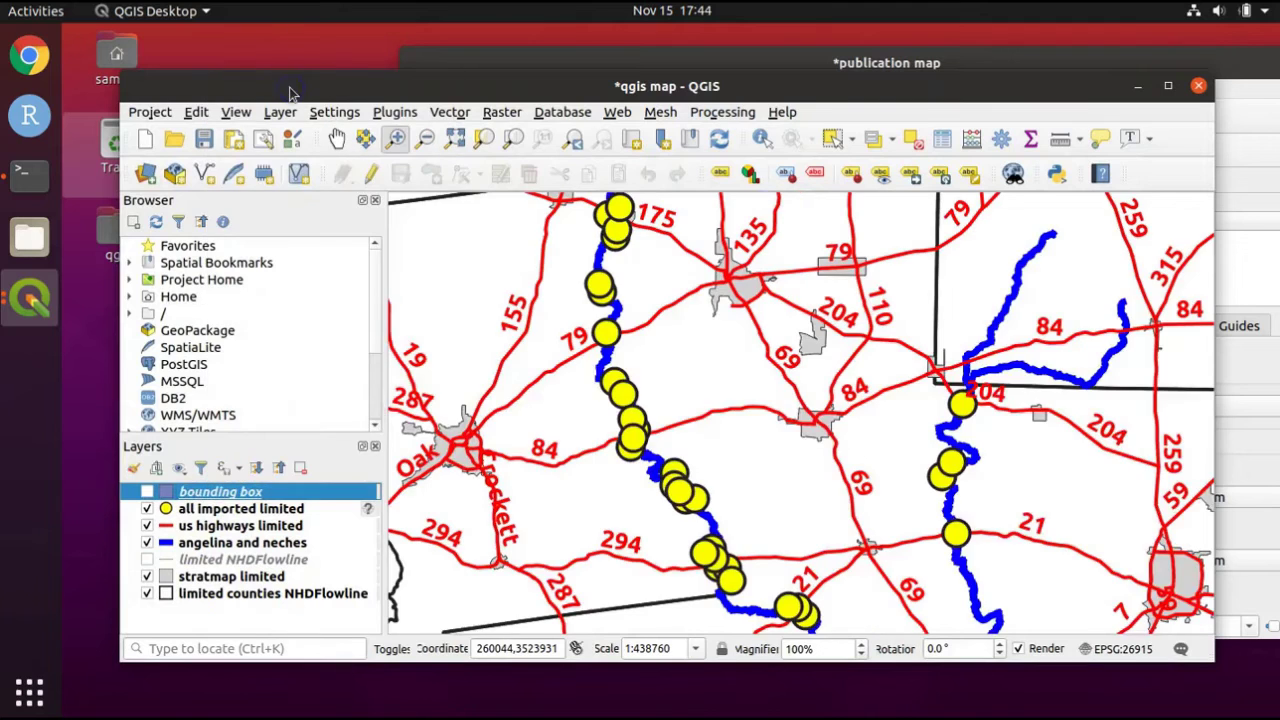
click(998, 53)
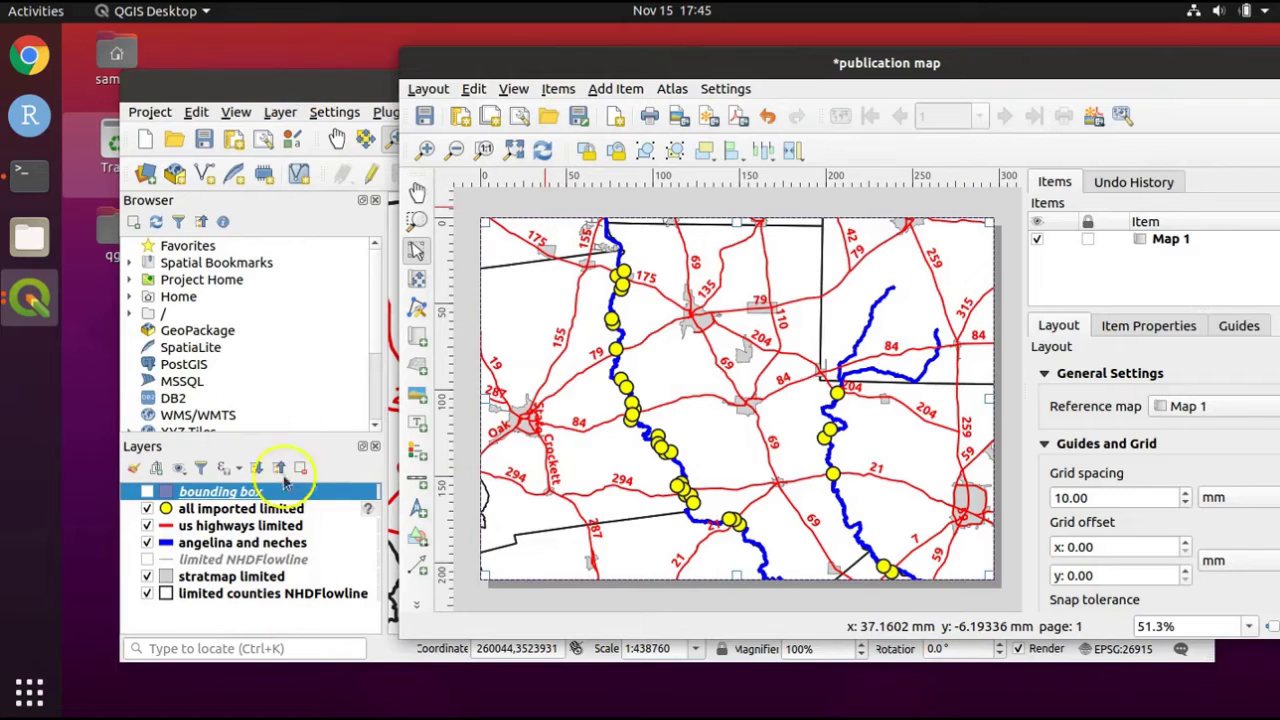
click(320, 88)
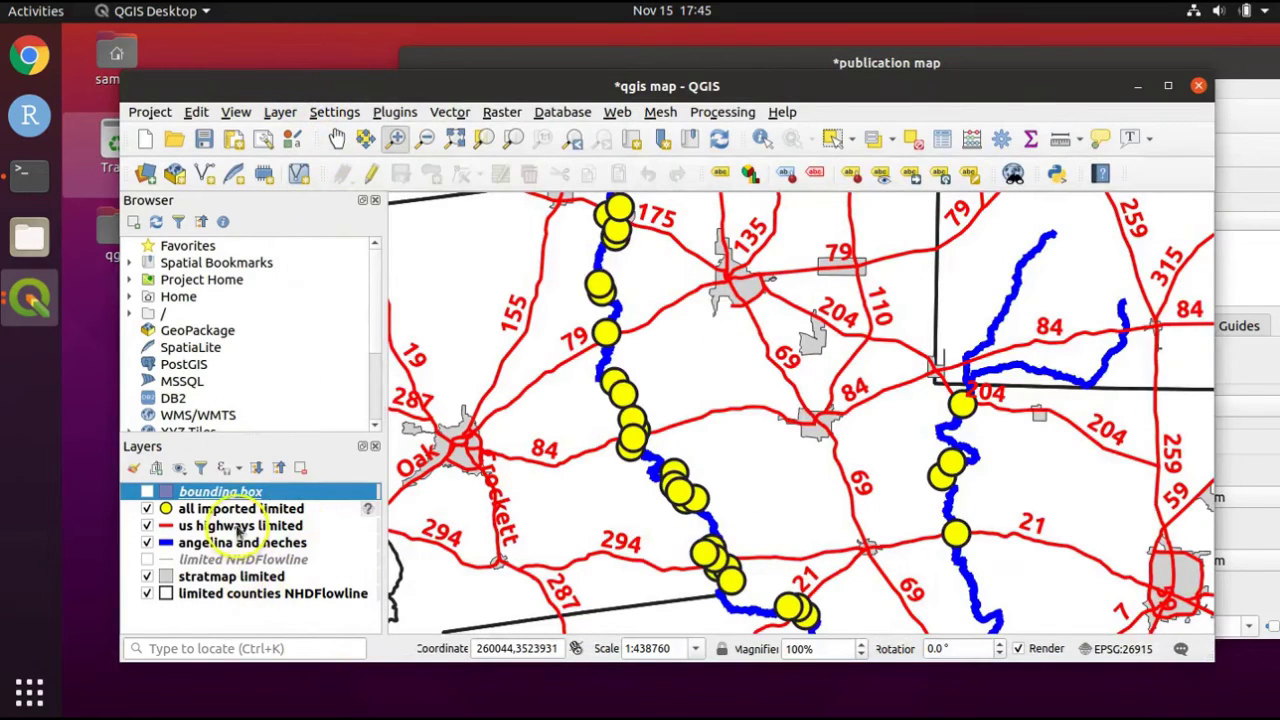
click(245, 594)
Turn on single labels for the limited counties NHDFlowline layer using the NAME field.
right_click(242, 596)
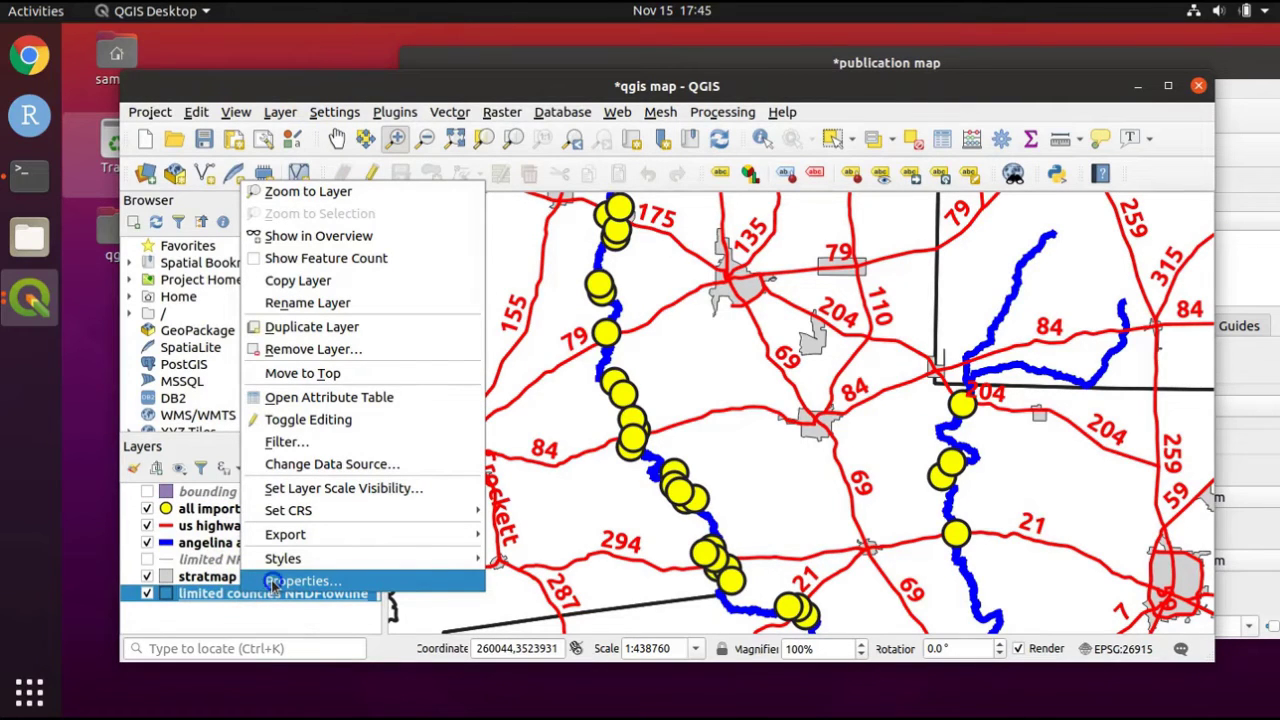
click(272, 584)
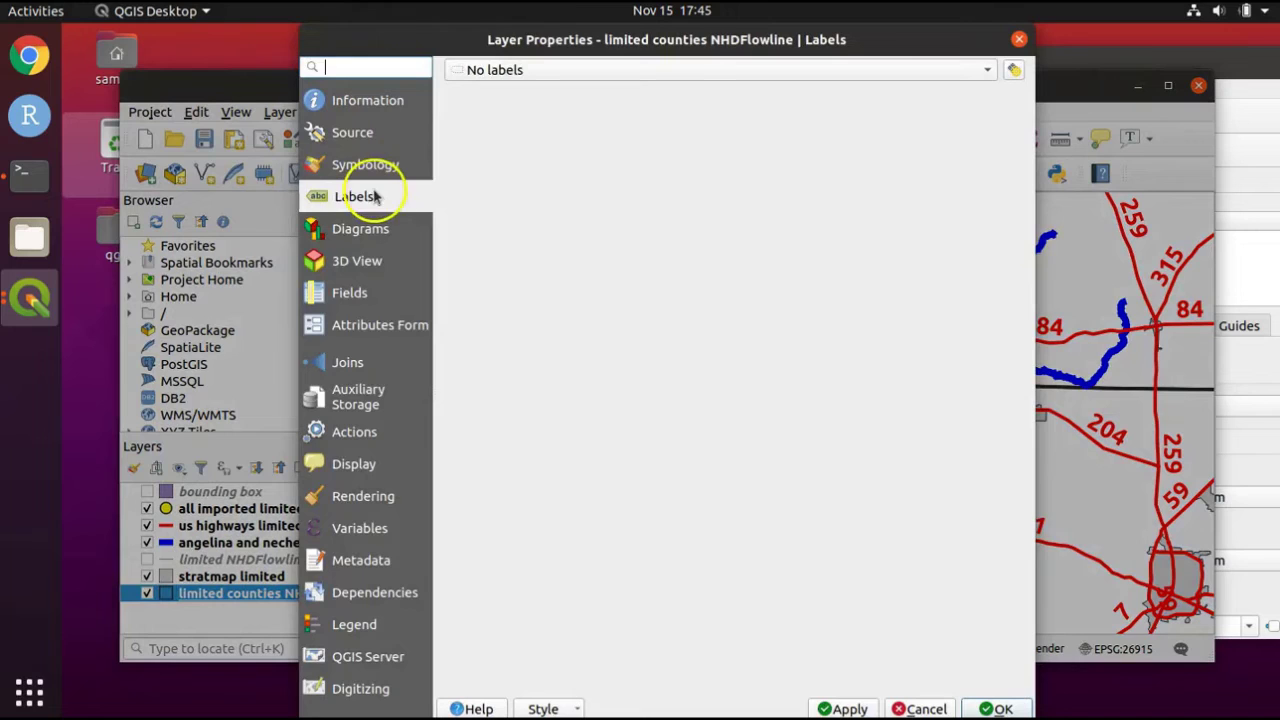
click(528, 74)
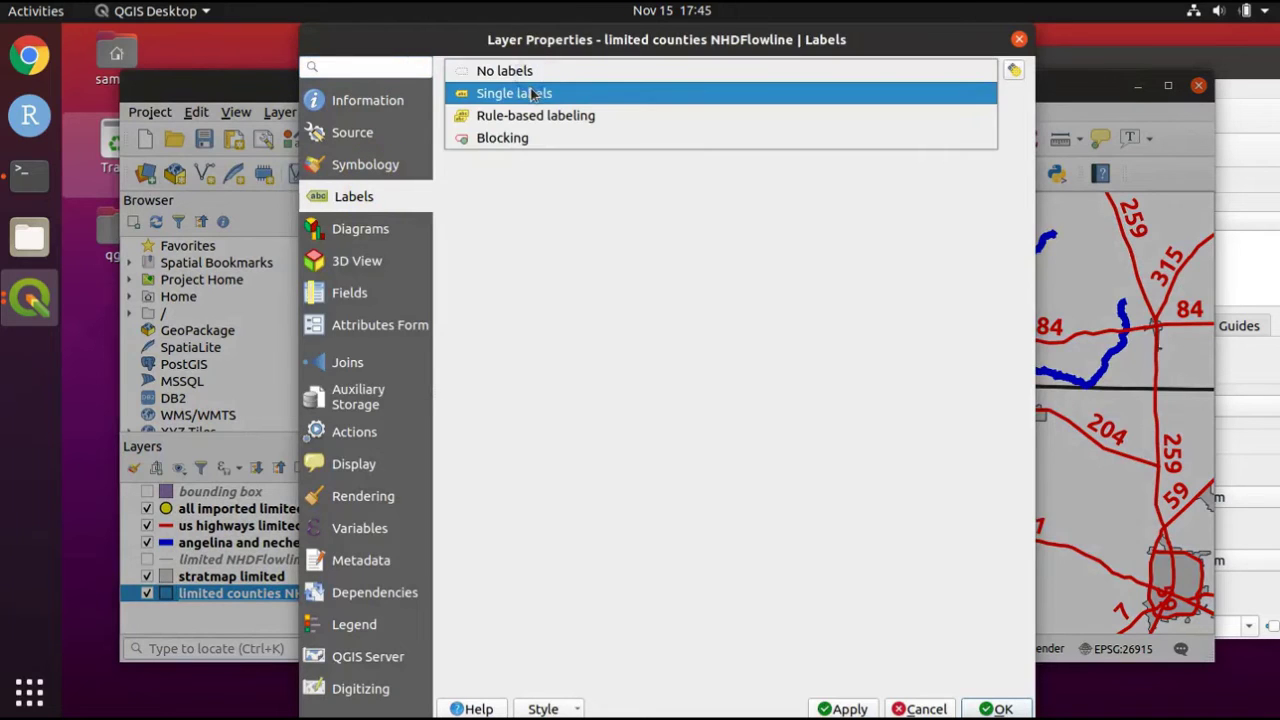
click(533, 93)
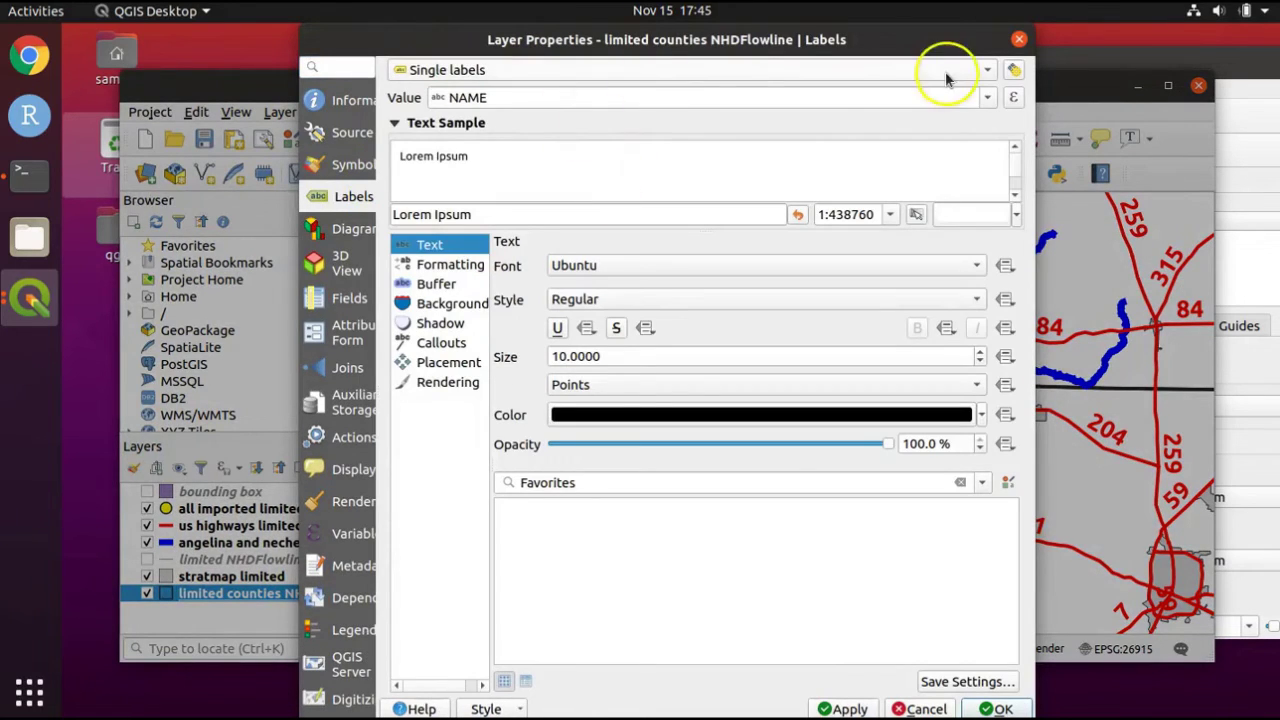
click(987, 97)
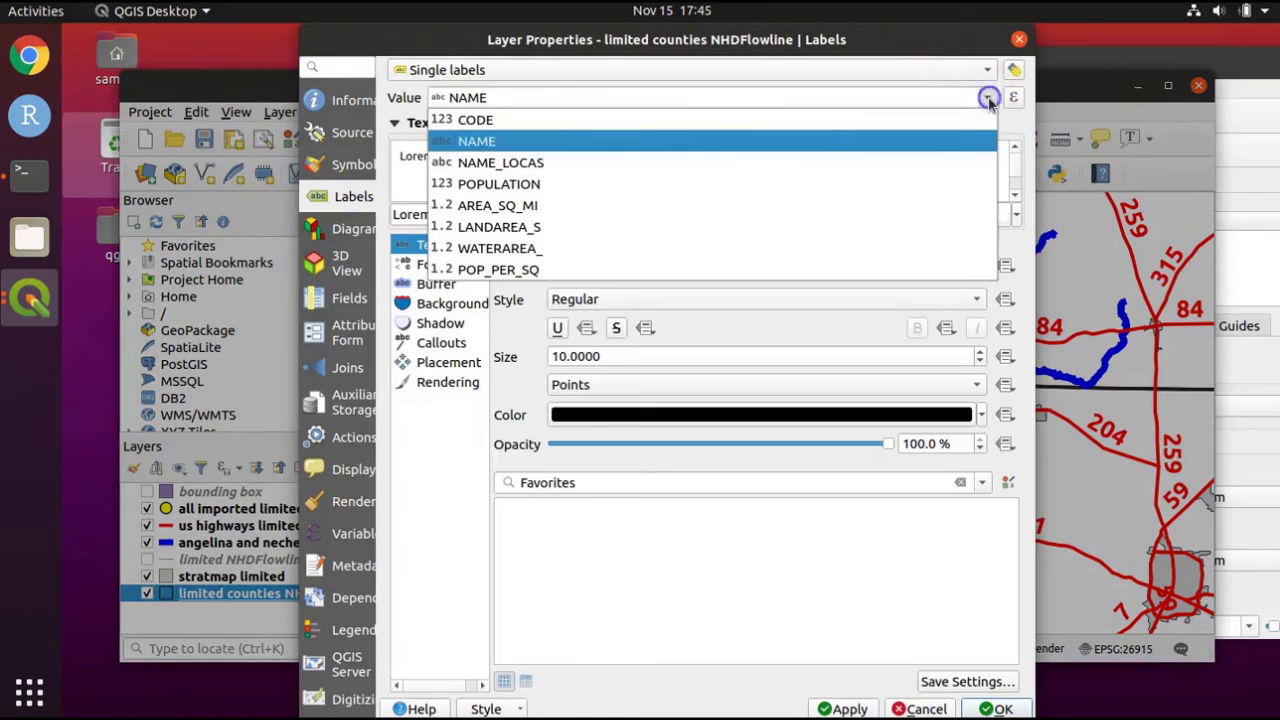
click(597, 143)
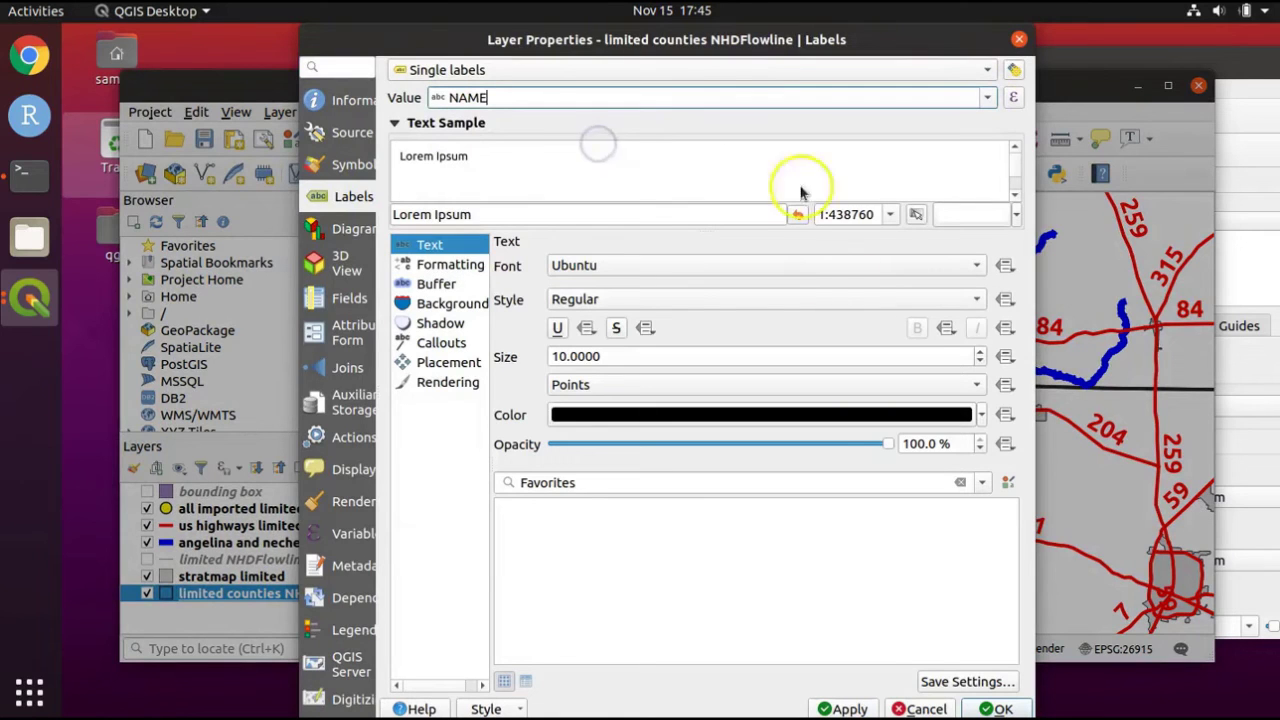
click(997, 708)
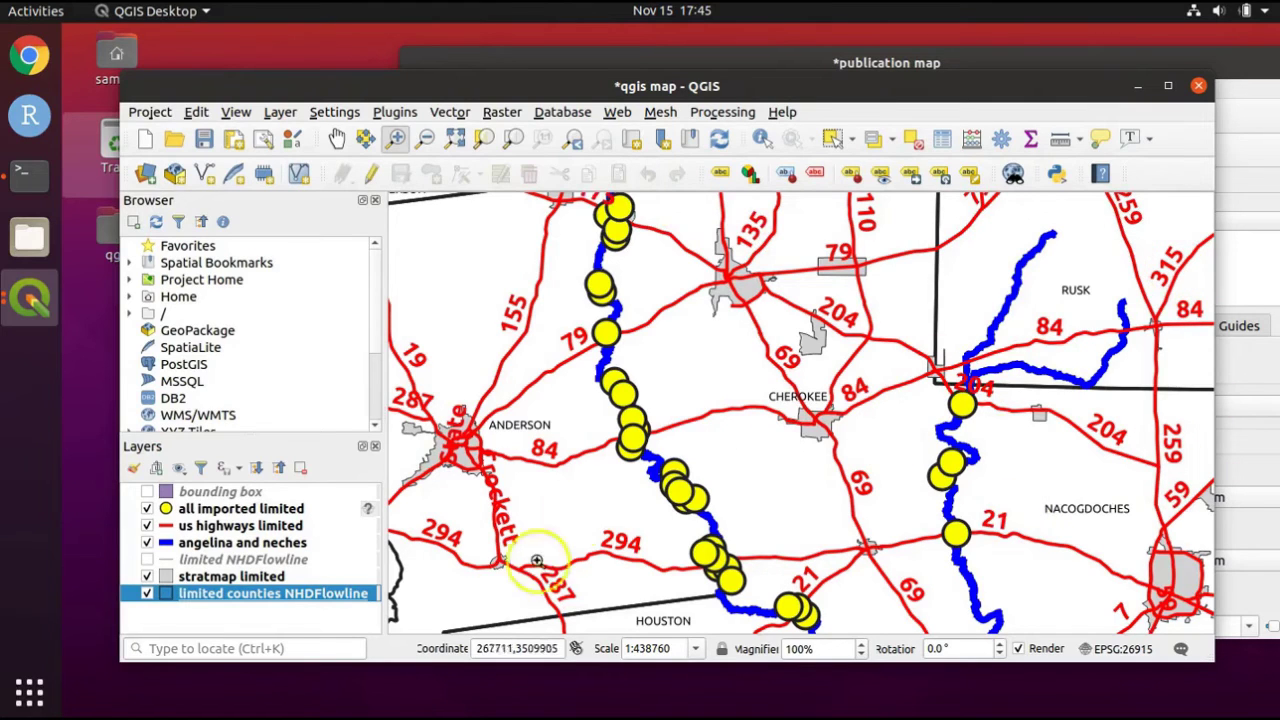
Make the county labels bold at size 30.
right_click(255, 594)
click(286, 574)
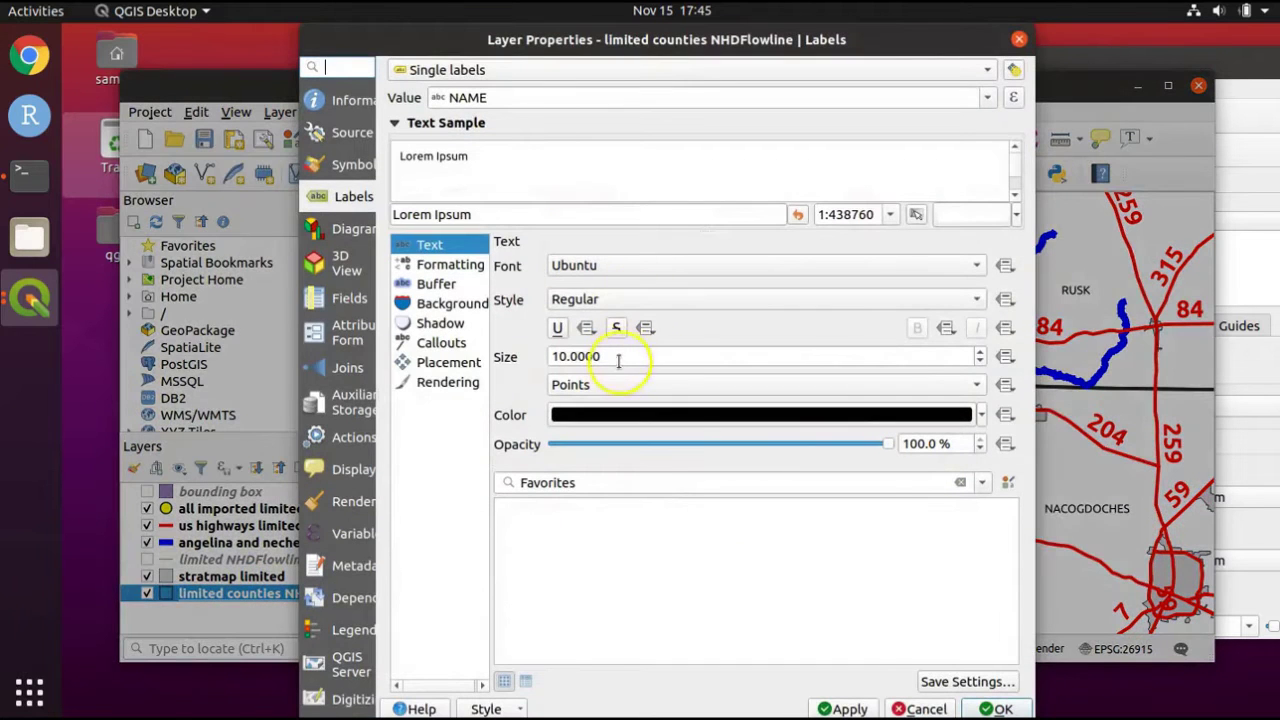
double_click(619, 357)
text(2)
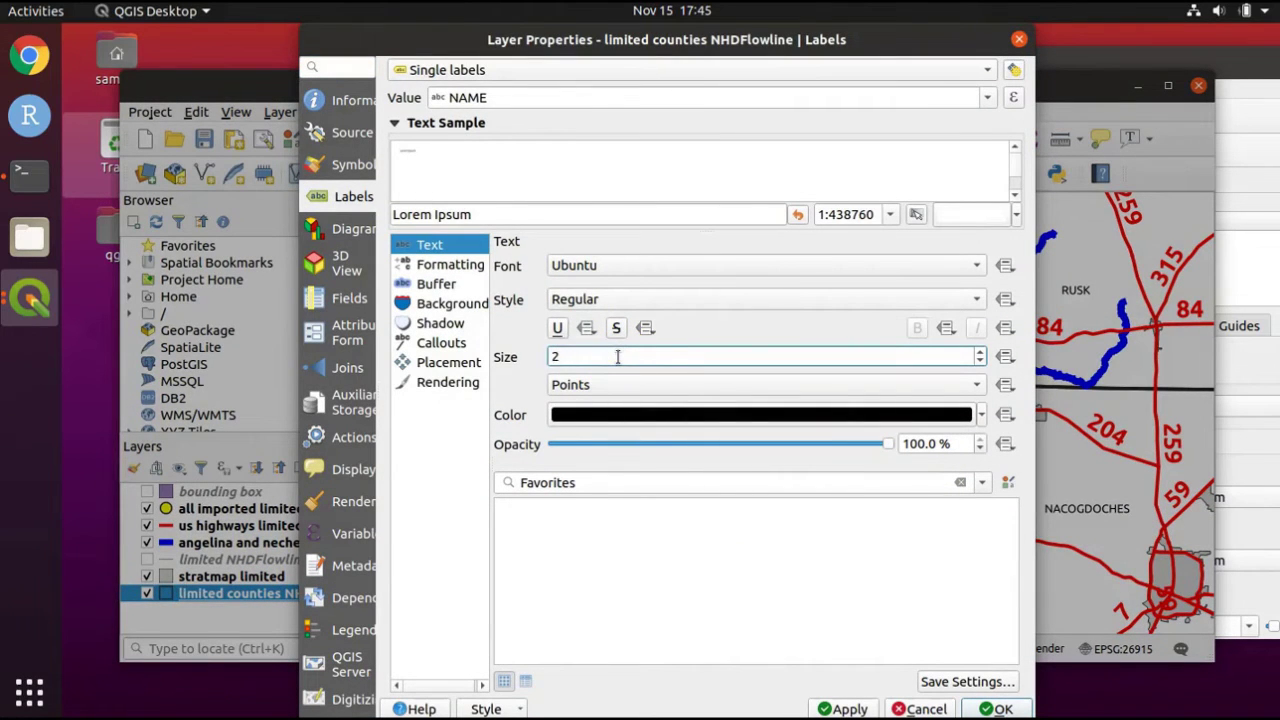
text(0)
click(608, 285)
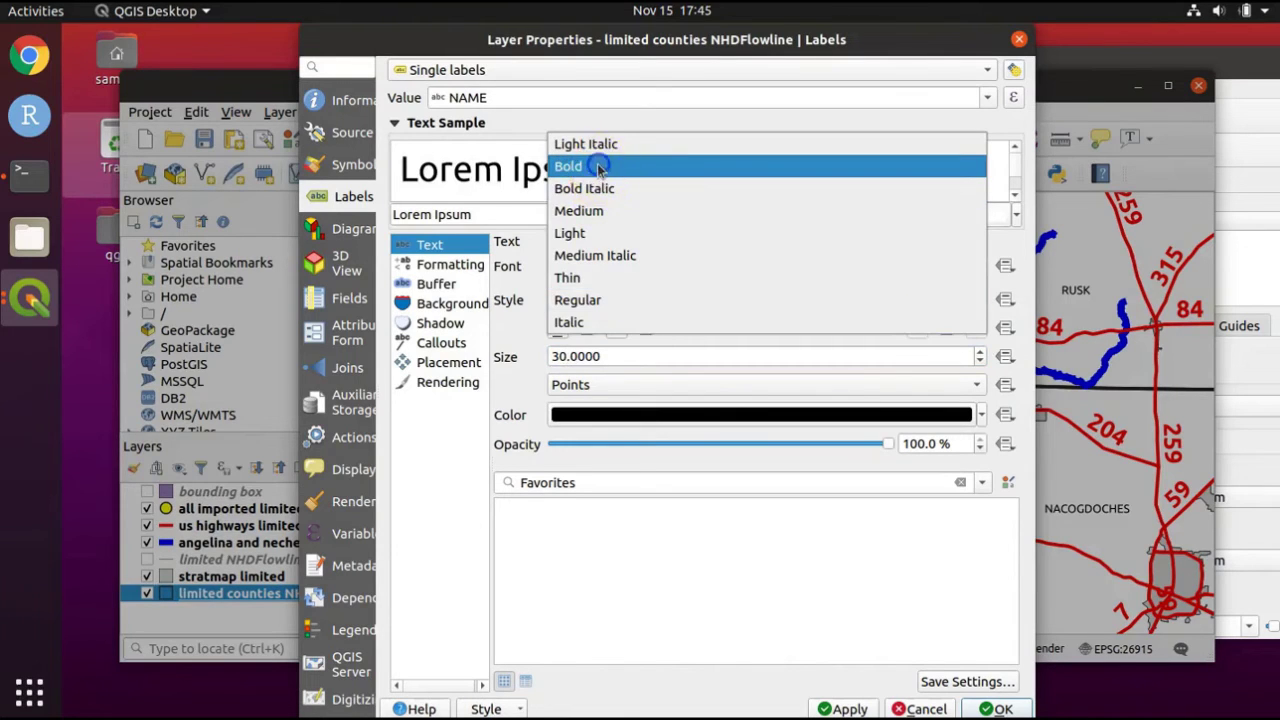
click(598, 167)
click(983, 706)
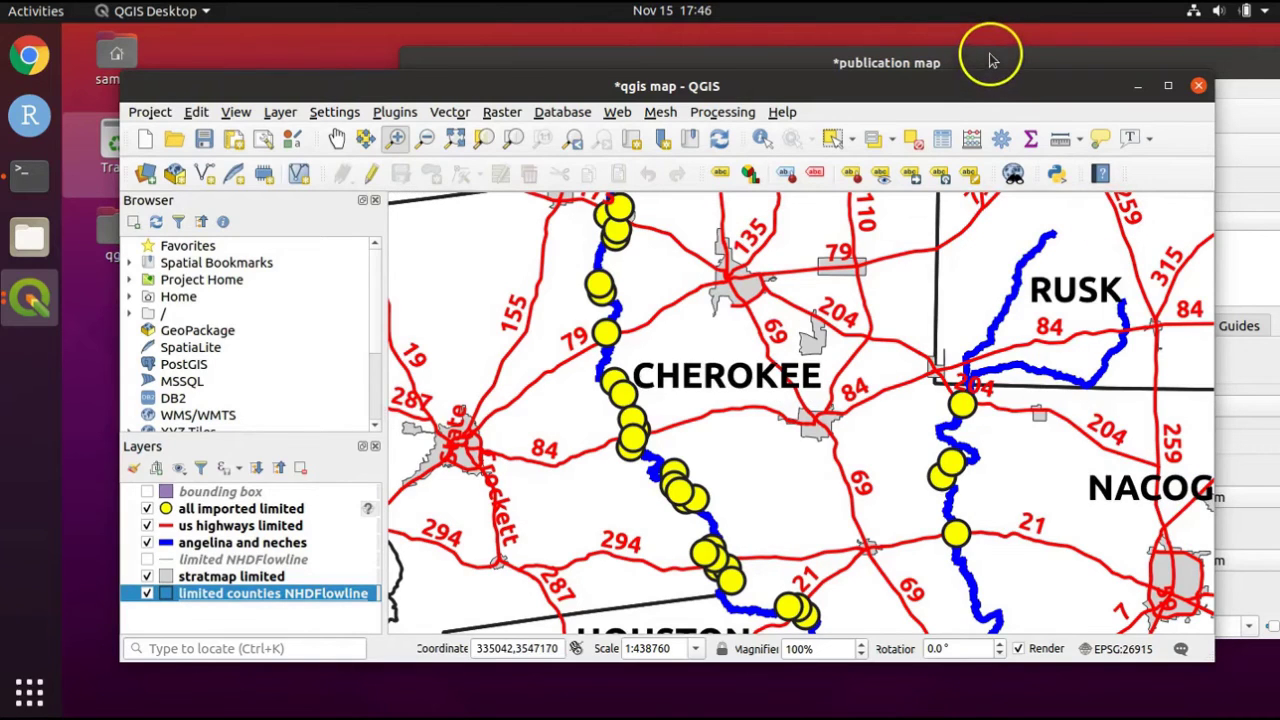
Refresh the publication map layout so Map 1 shows the bold county names.
click(989, 55)
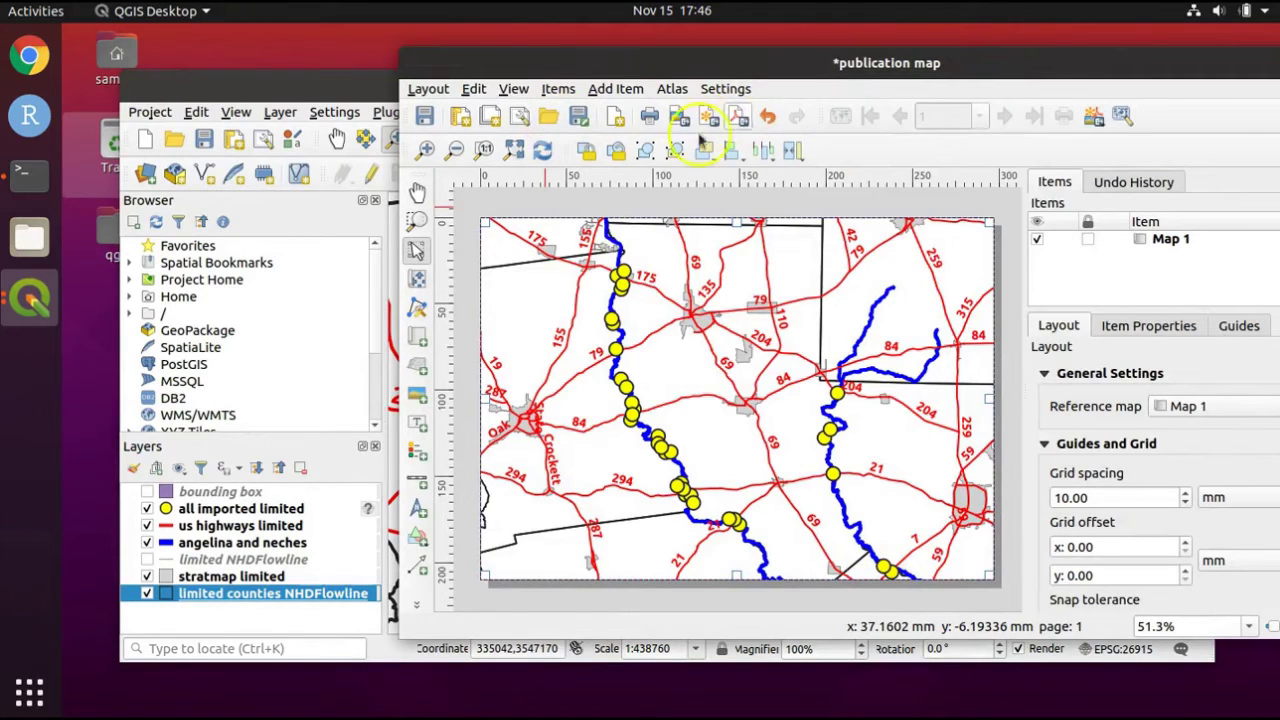
click(543, 152)
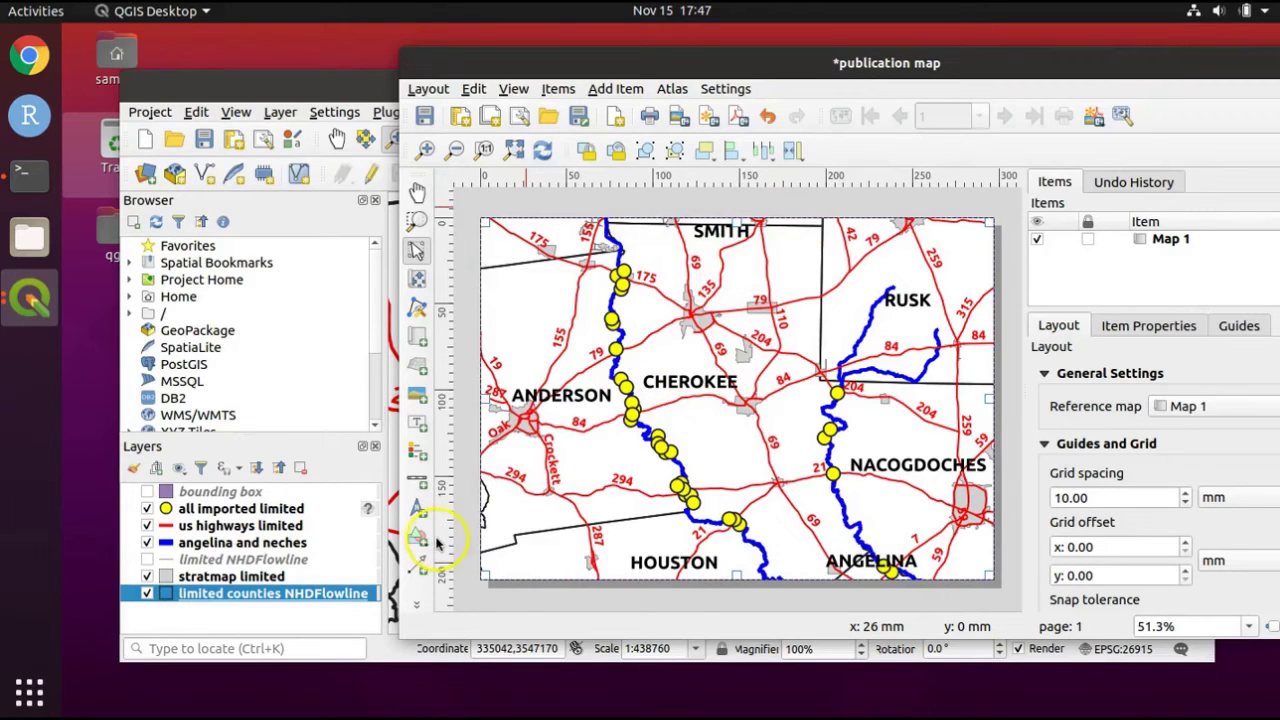
Set the counties layer to No labels and refresh the layout's map view.
right_click(308, 598)
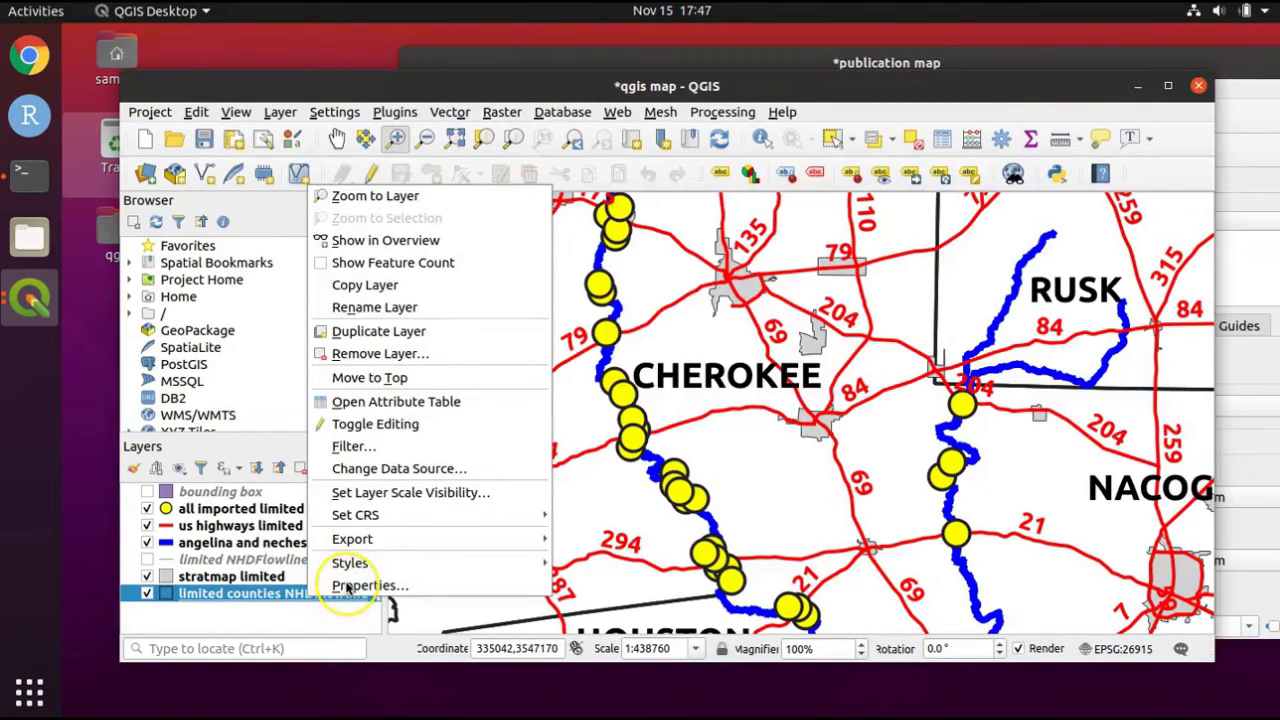
click(345, 585)
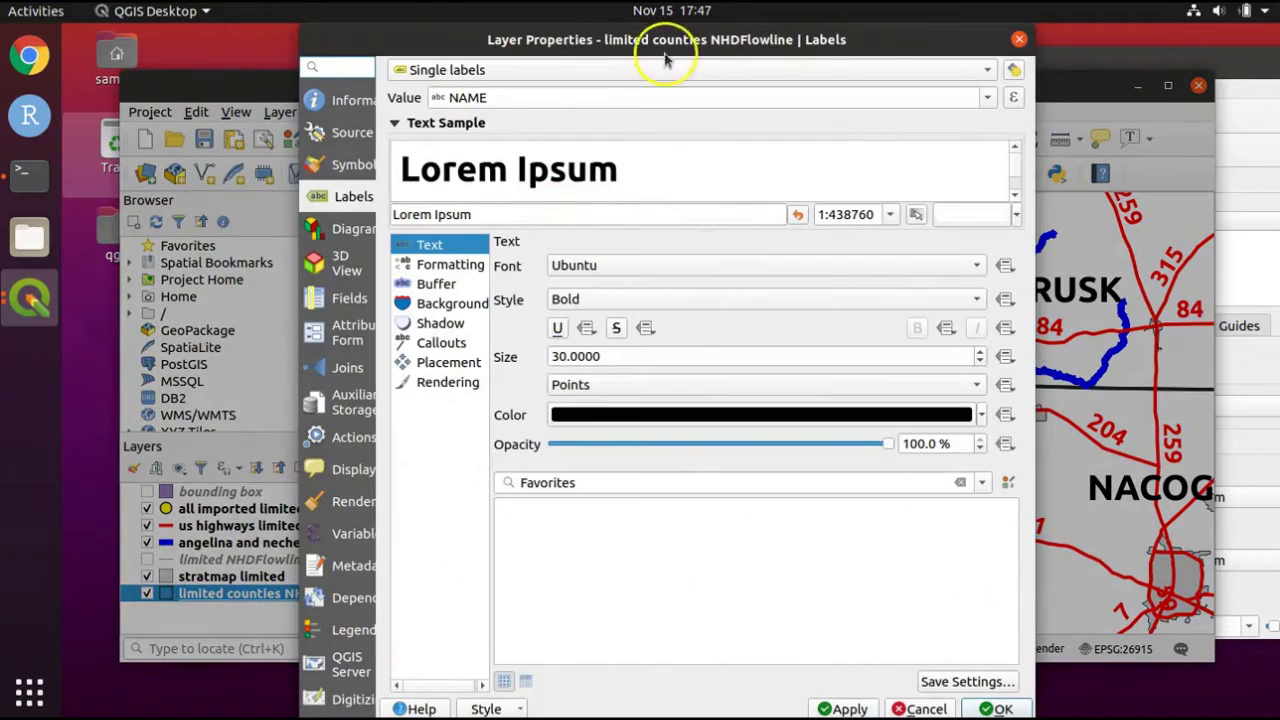
click(988, 68)
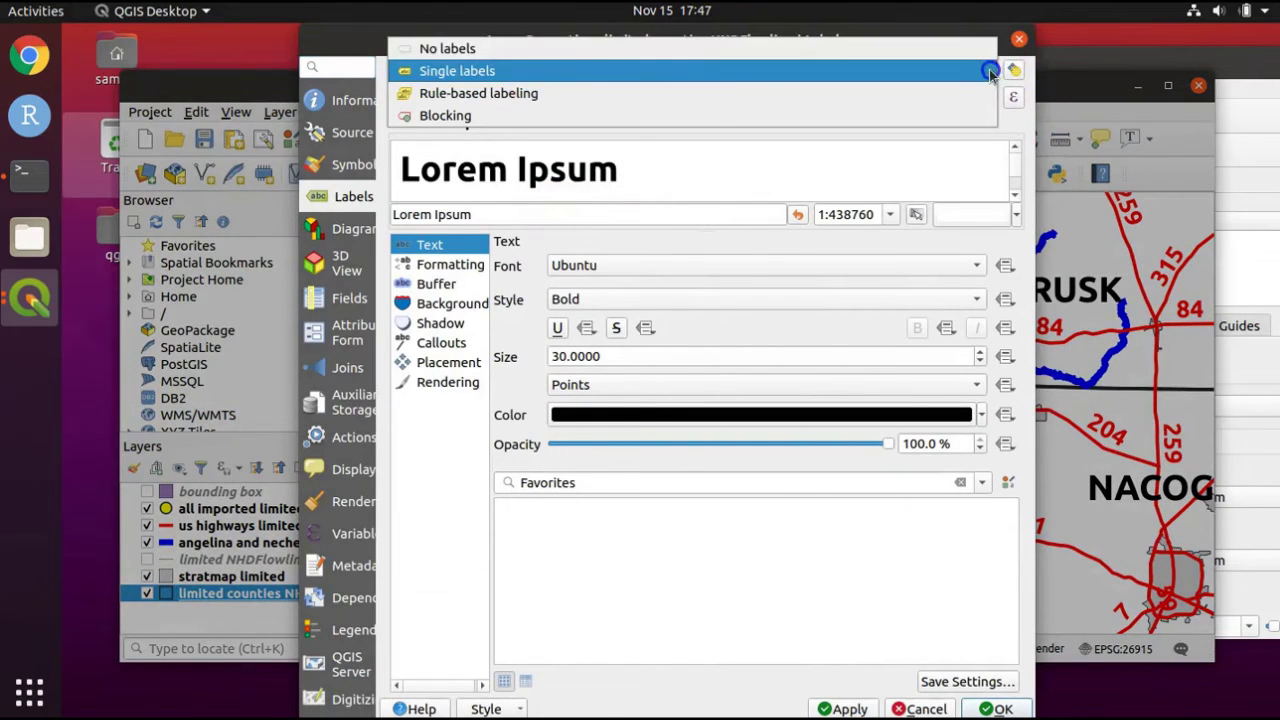
click(547, 46)
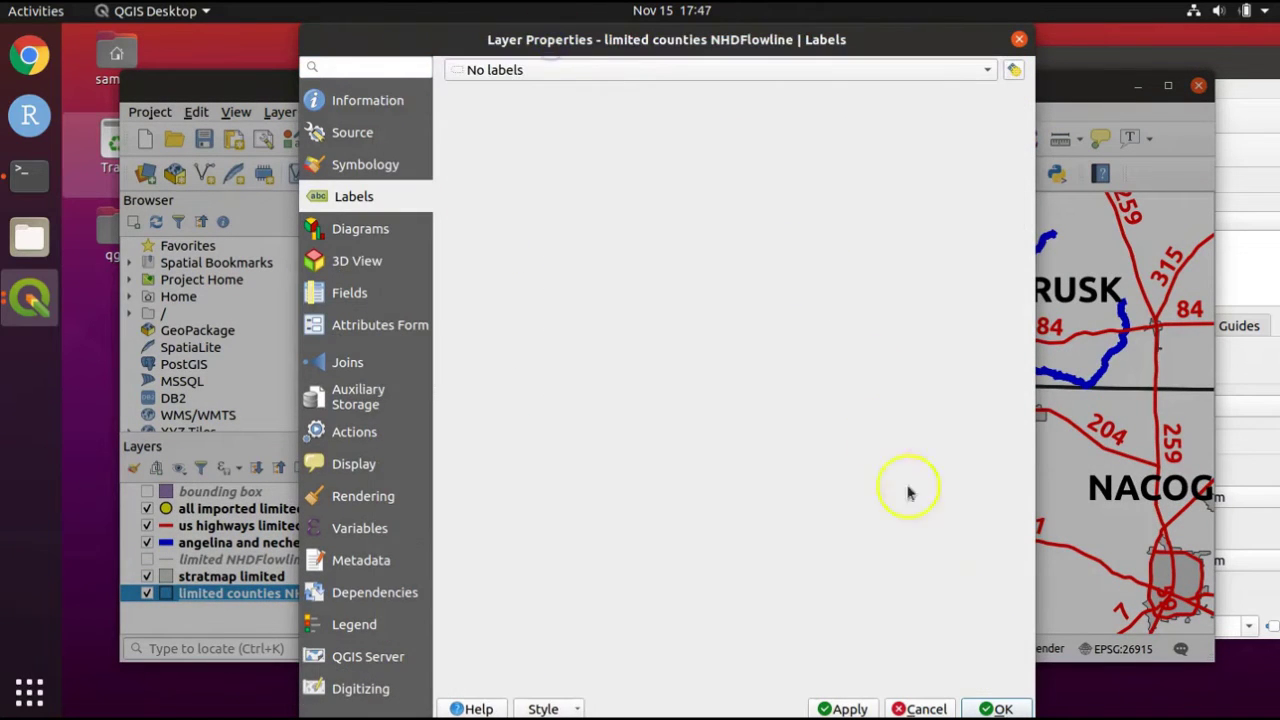
click(1015, 708)
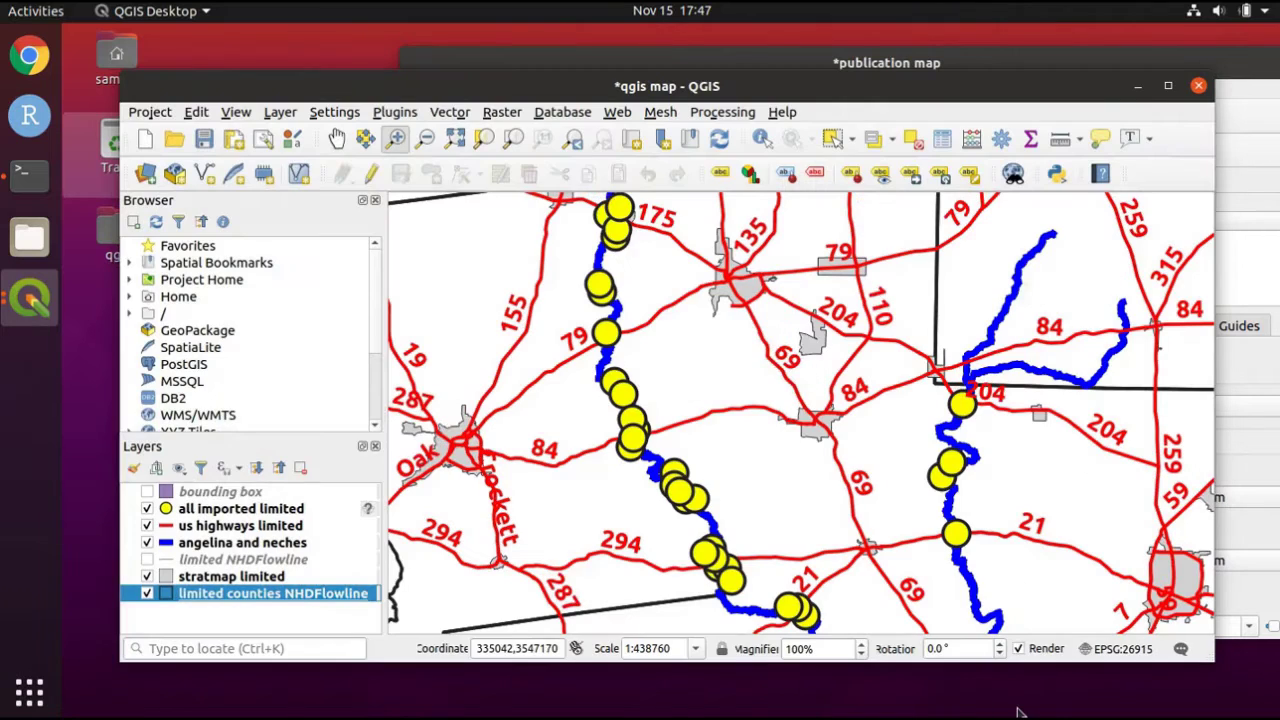
click(1030, 52)
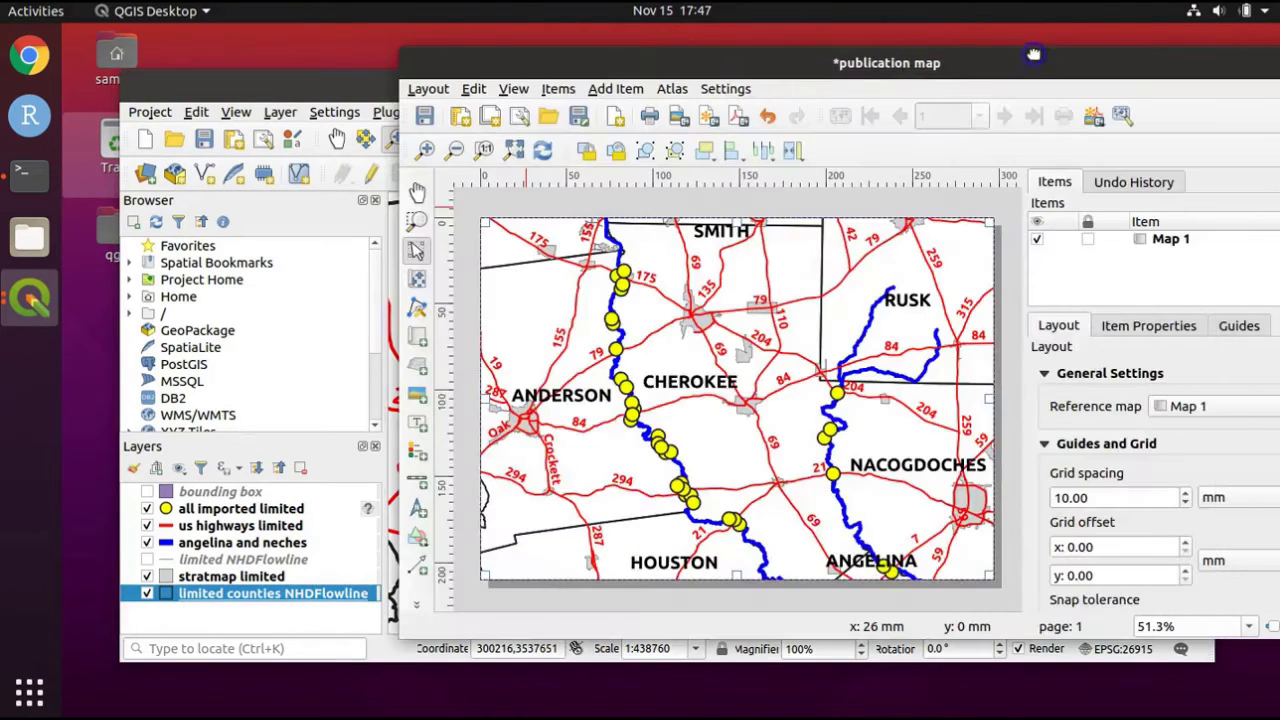
click(542, 150)
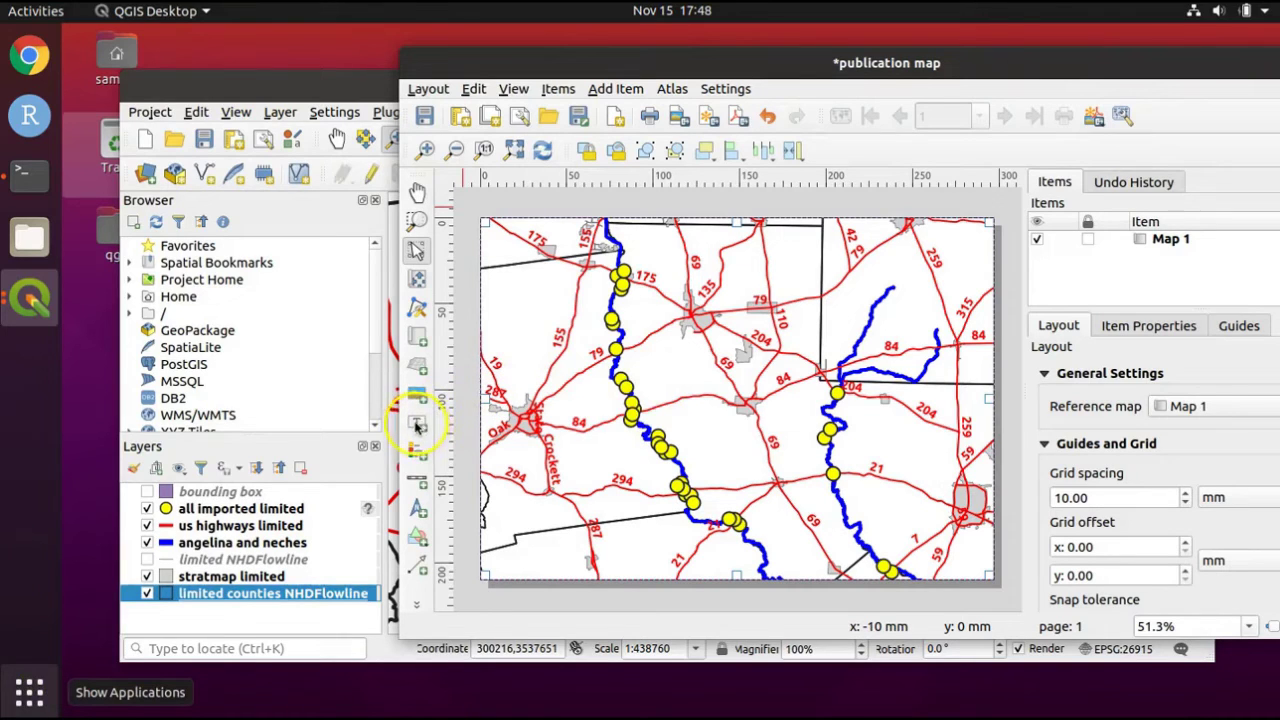
Draw a label box at the map's upper-left and replace Lorem ipsum with 'Neches River'.
click(419, 425)
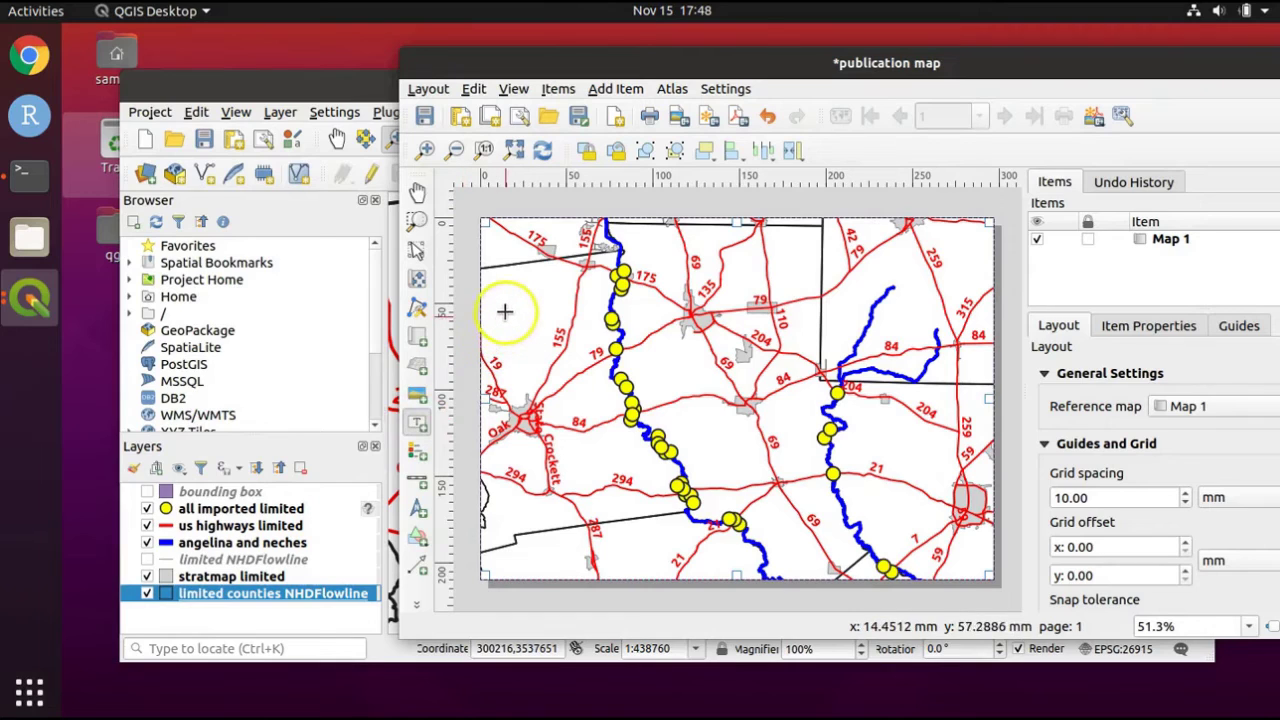
drag(500, 310, 603, 341)
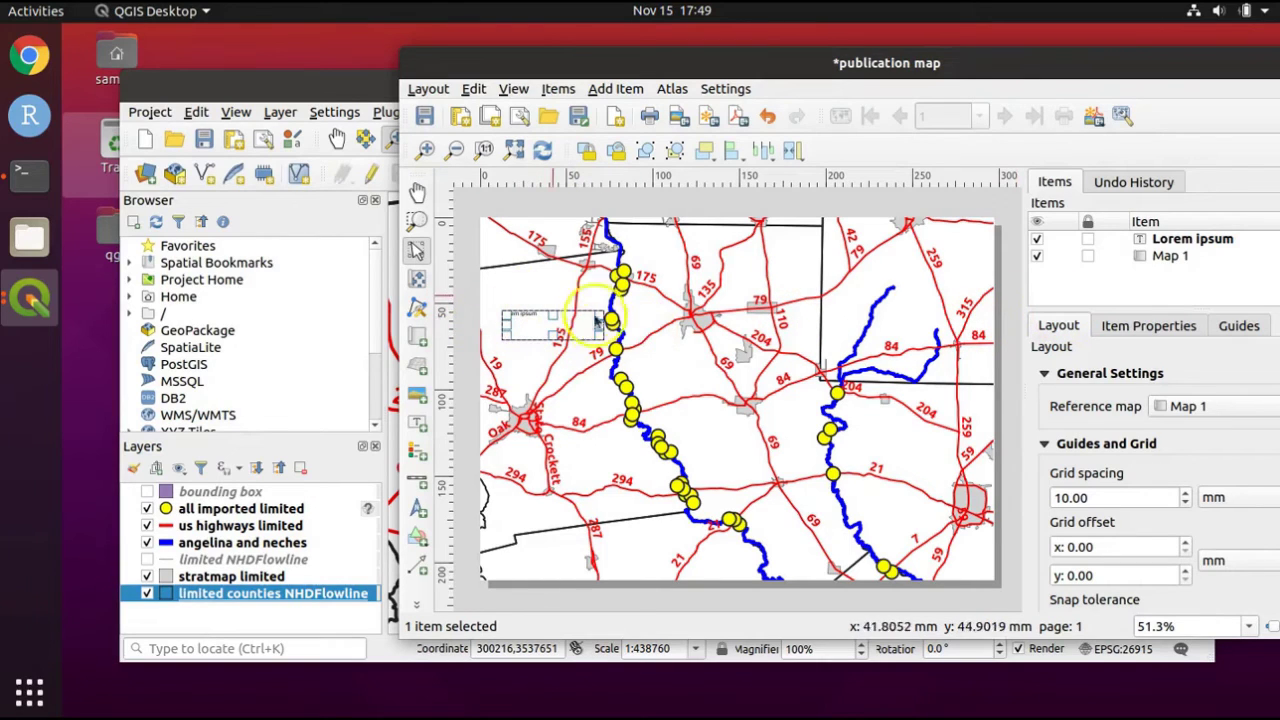
click(1133, 330)
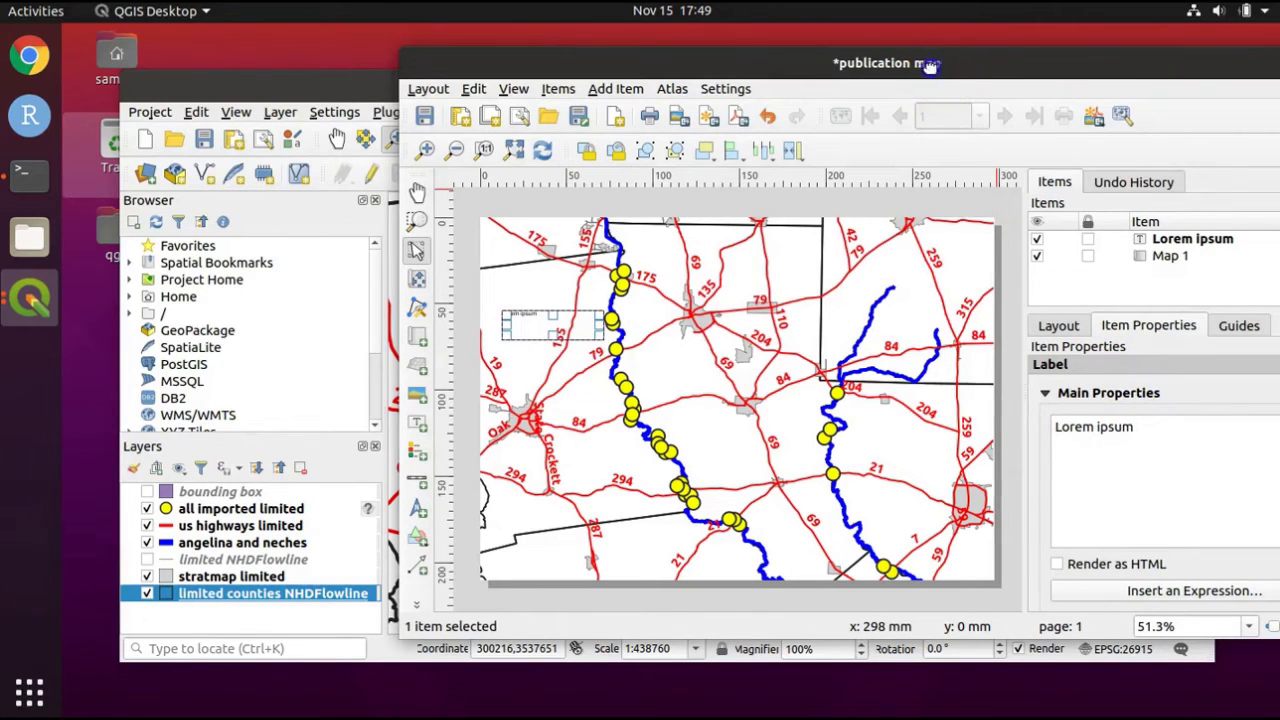
drag(930, 63, 810, 66)
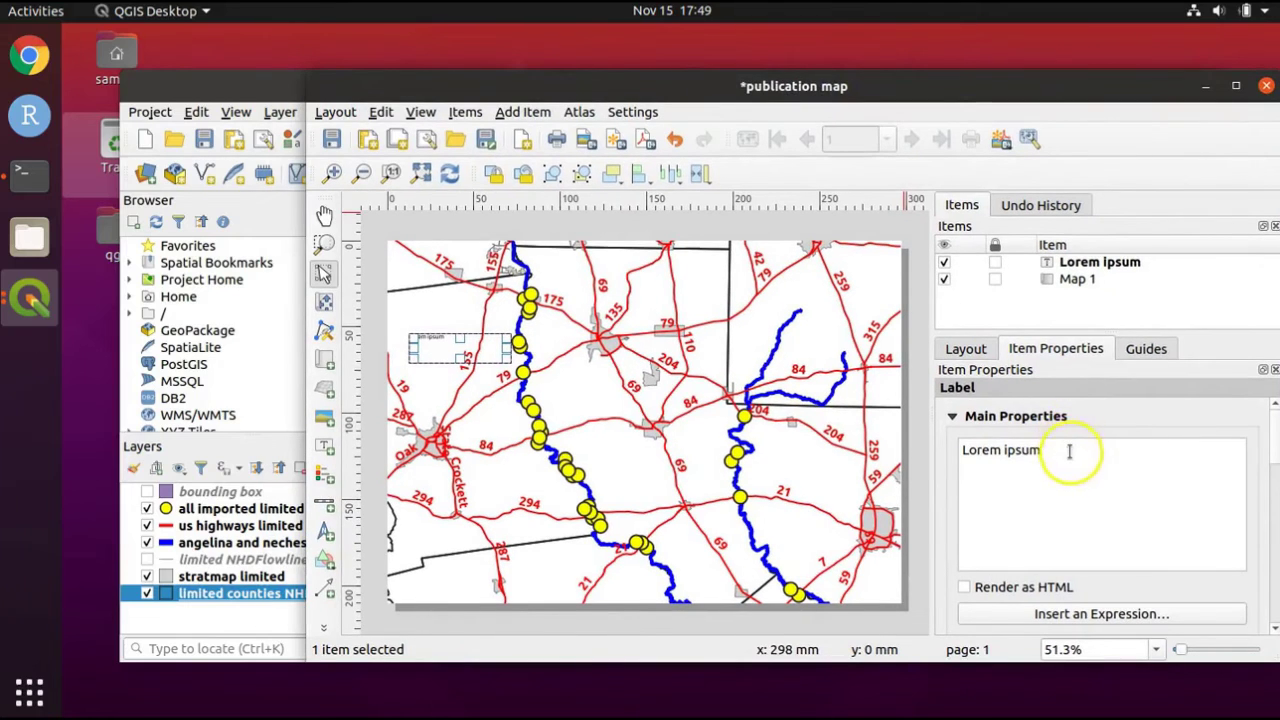
drag(1066, 449, 967, 449)
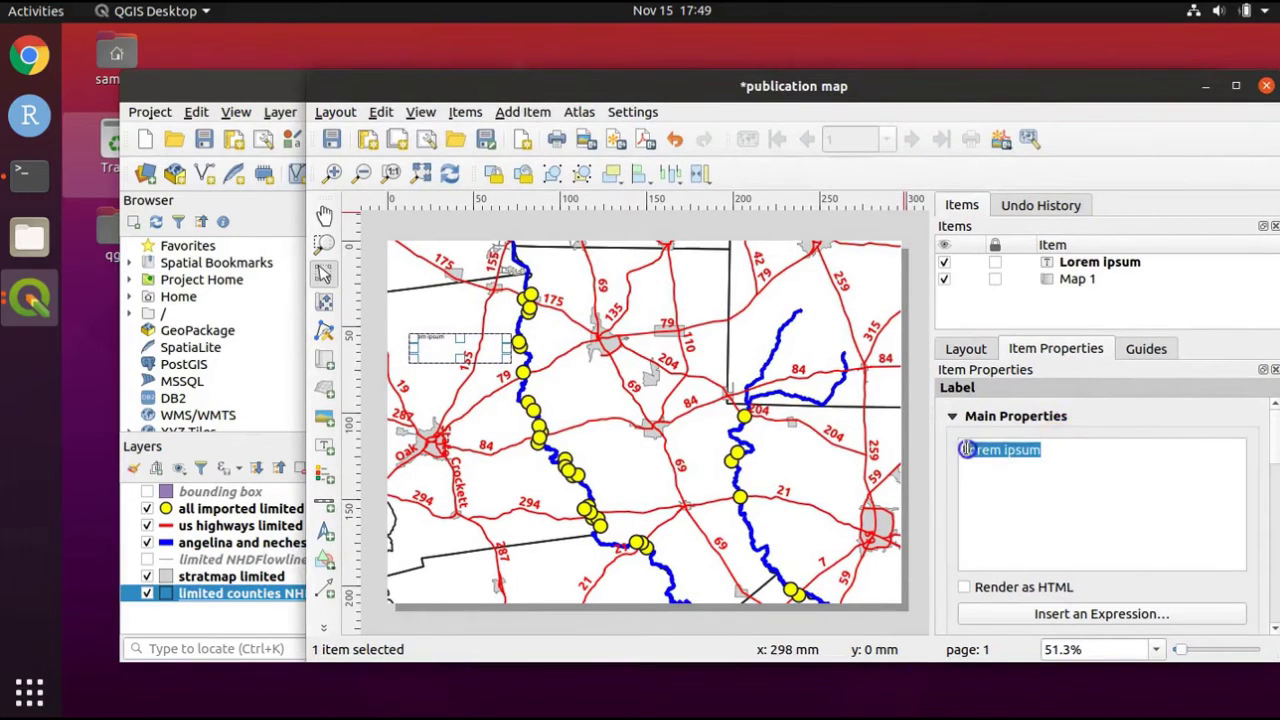
text(Neches)
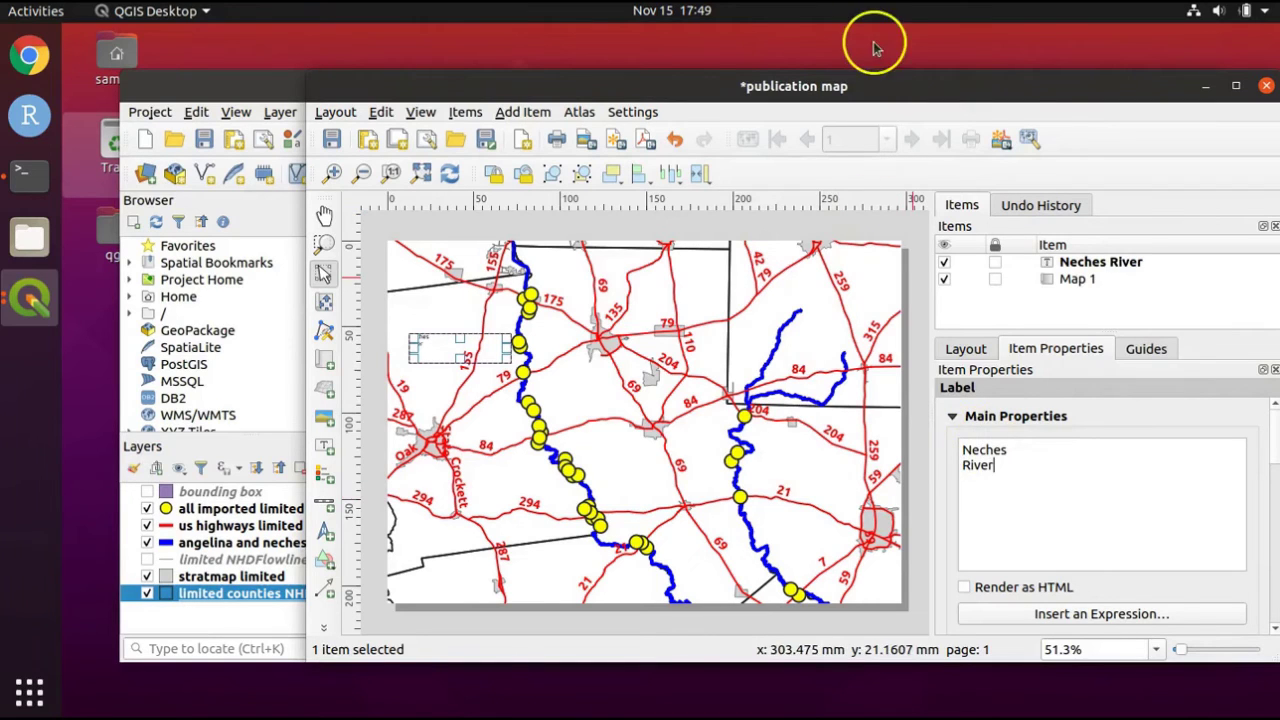
drag(880, 78, 800, 76)
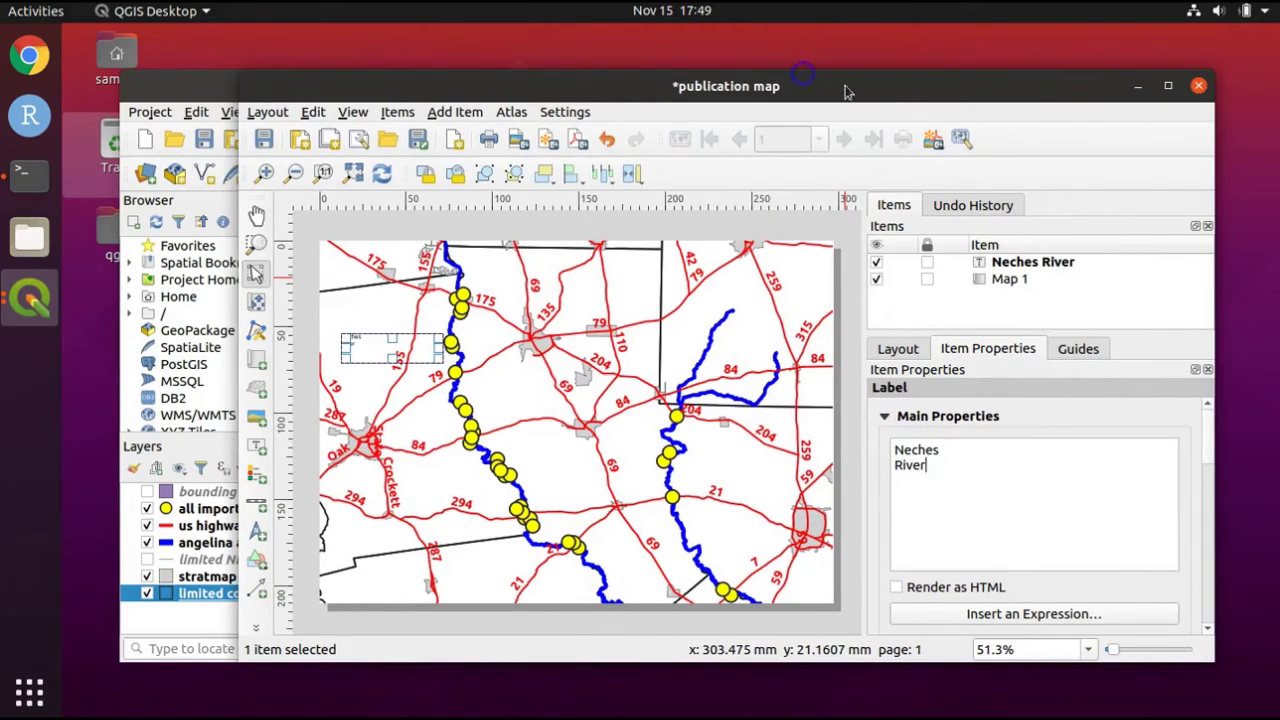
click(1207, 425)
drag(1207, 425, 1201, 484)
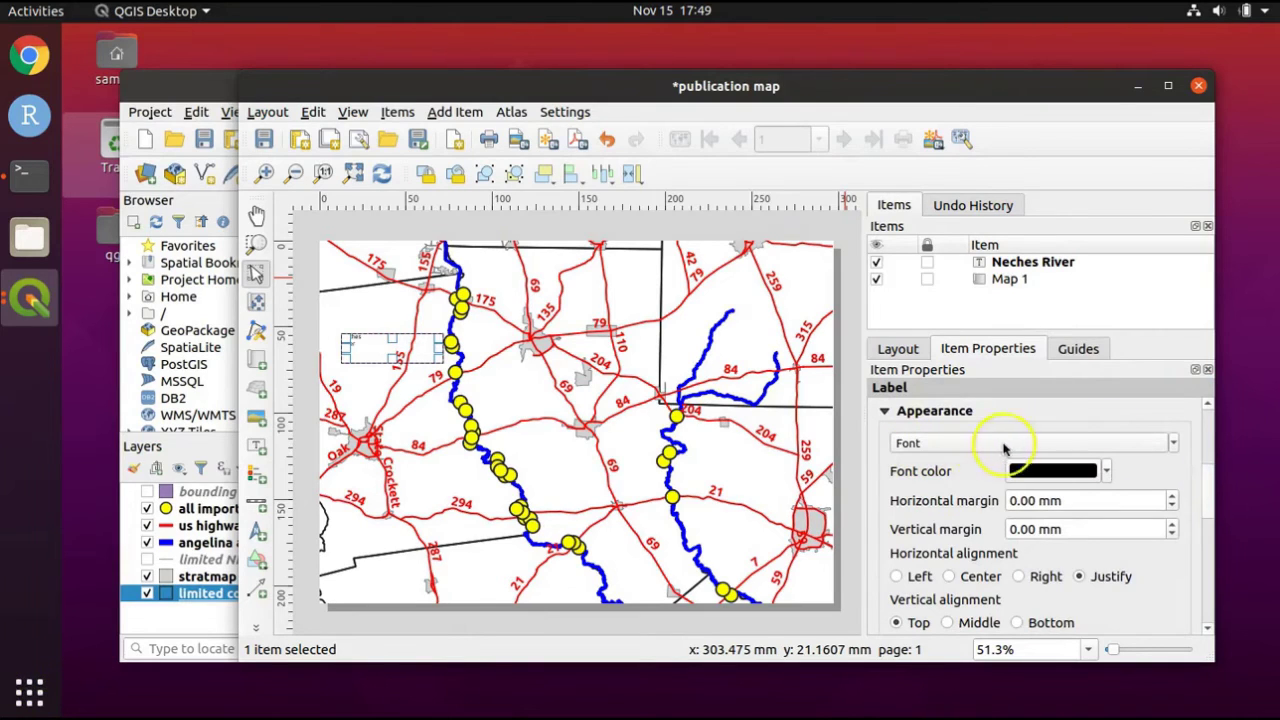
Choose Ubuntu Mono Bold at size 30 as the Neches River label font.
click(934, 450)
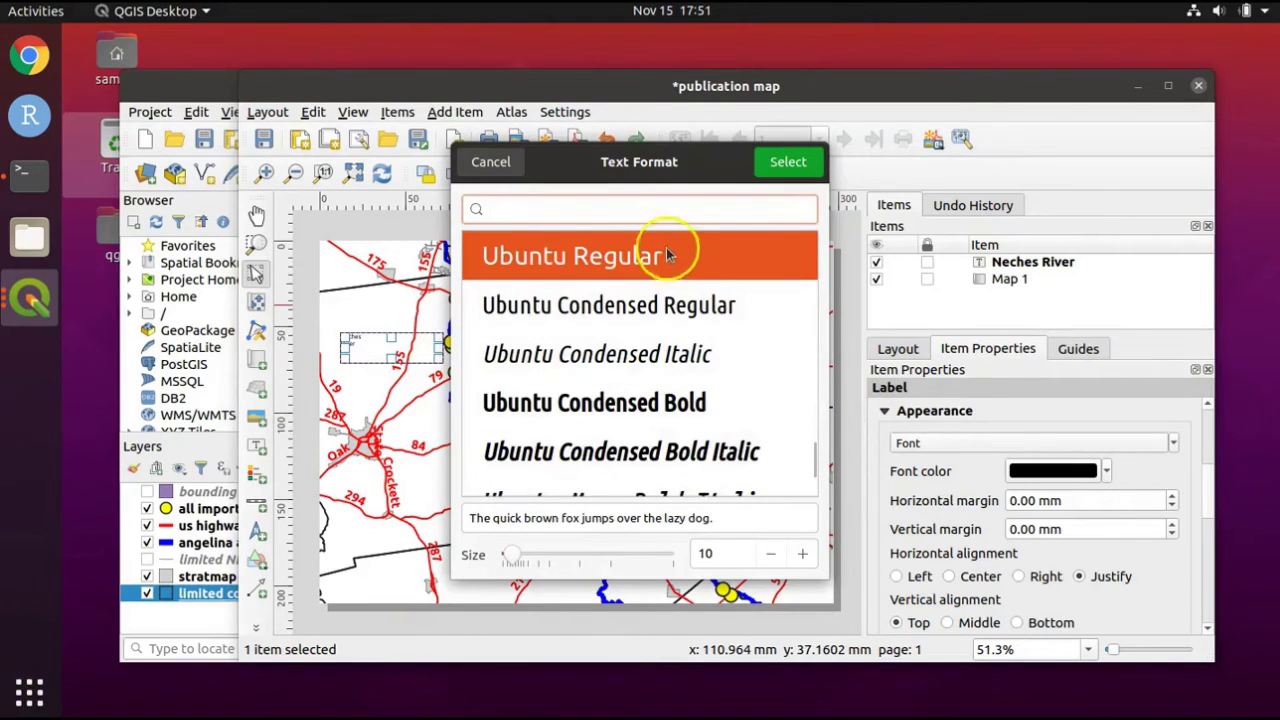
click(667, 250)
key(Down)
key(Down)
key(Down)
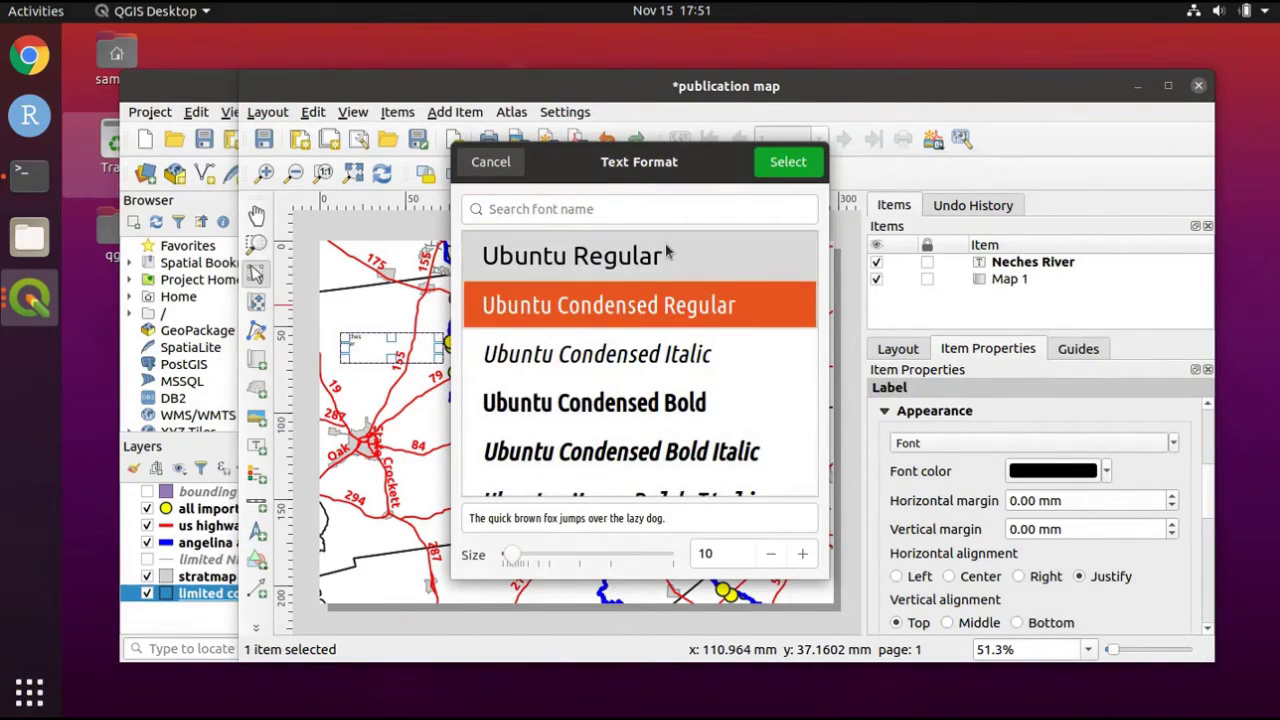
key(Down)
key(Down)
key(Down)
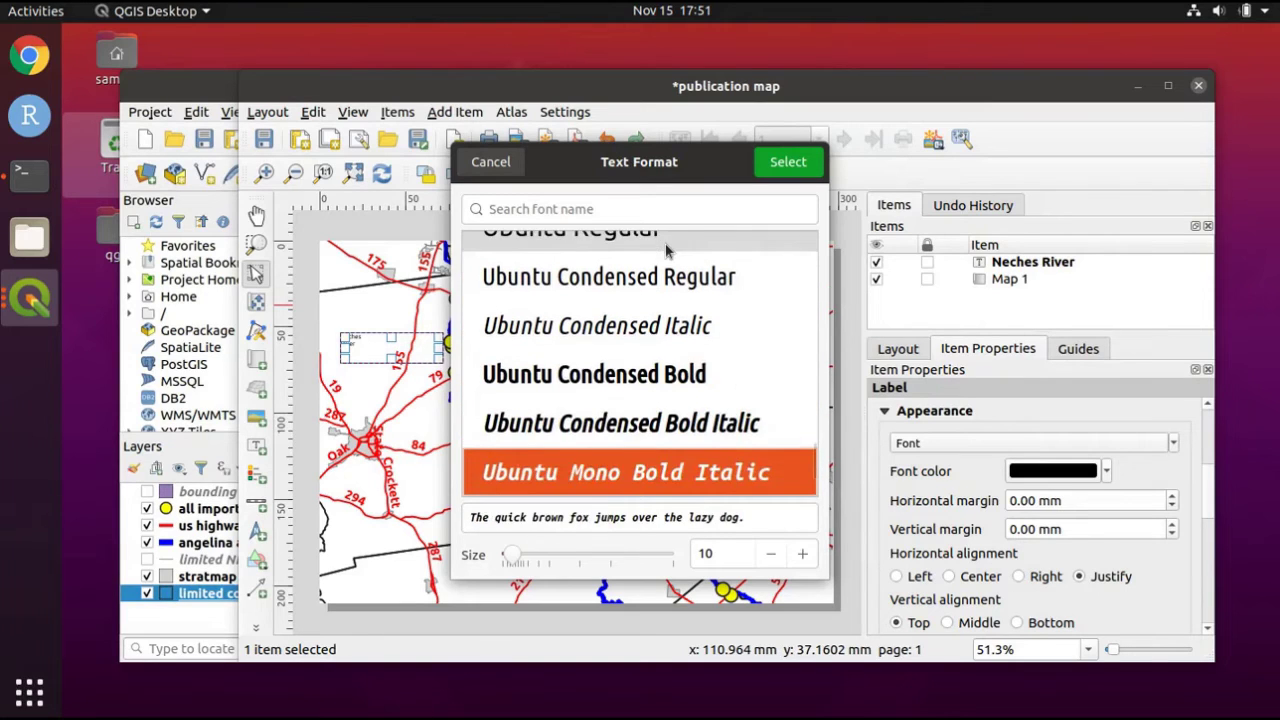
key(Down)
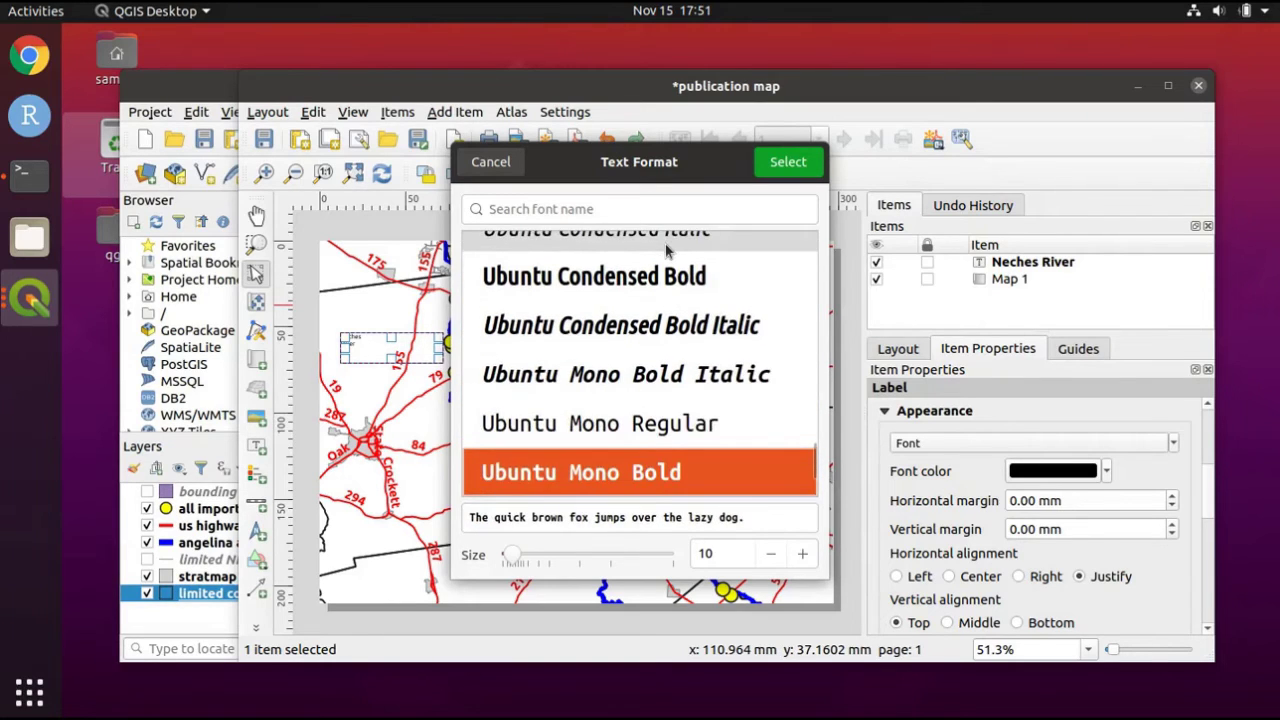
key(Up)
key(Down)
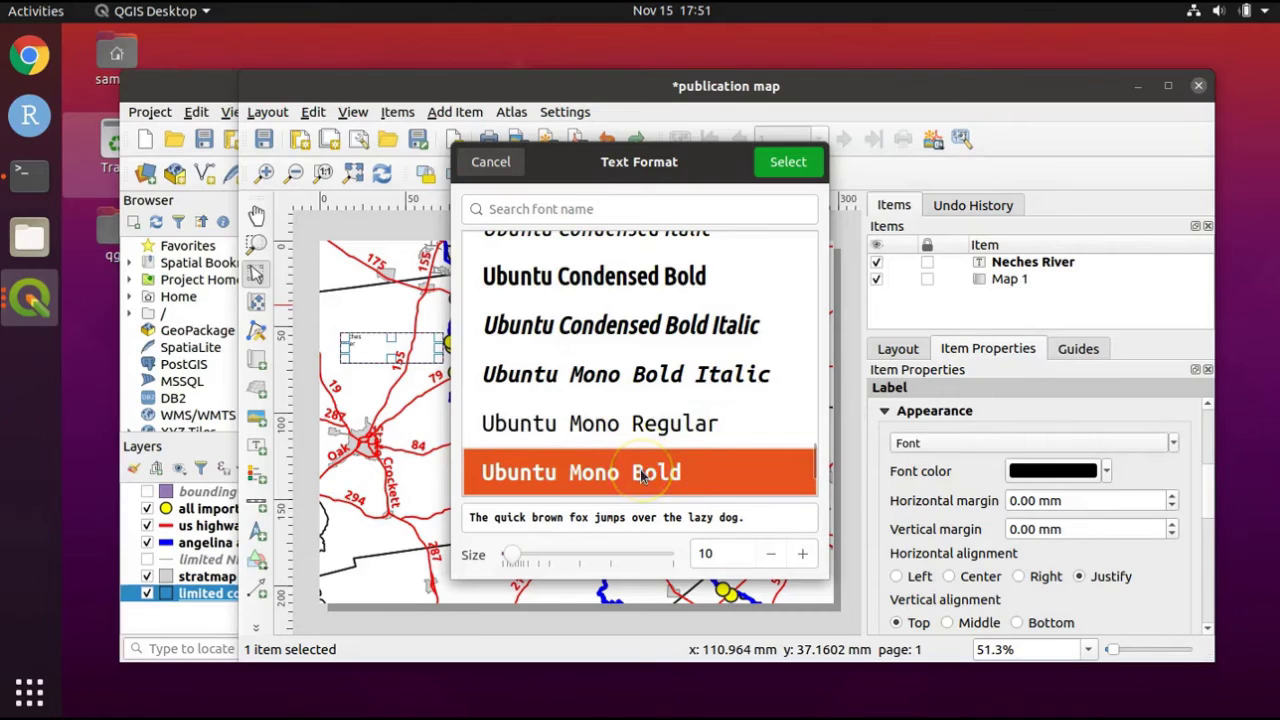
click(726, 556)
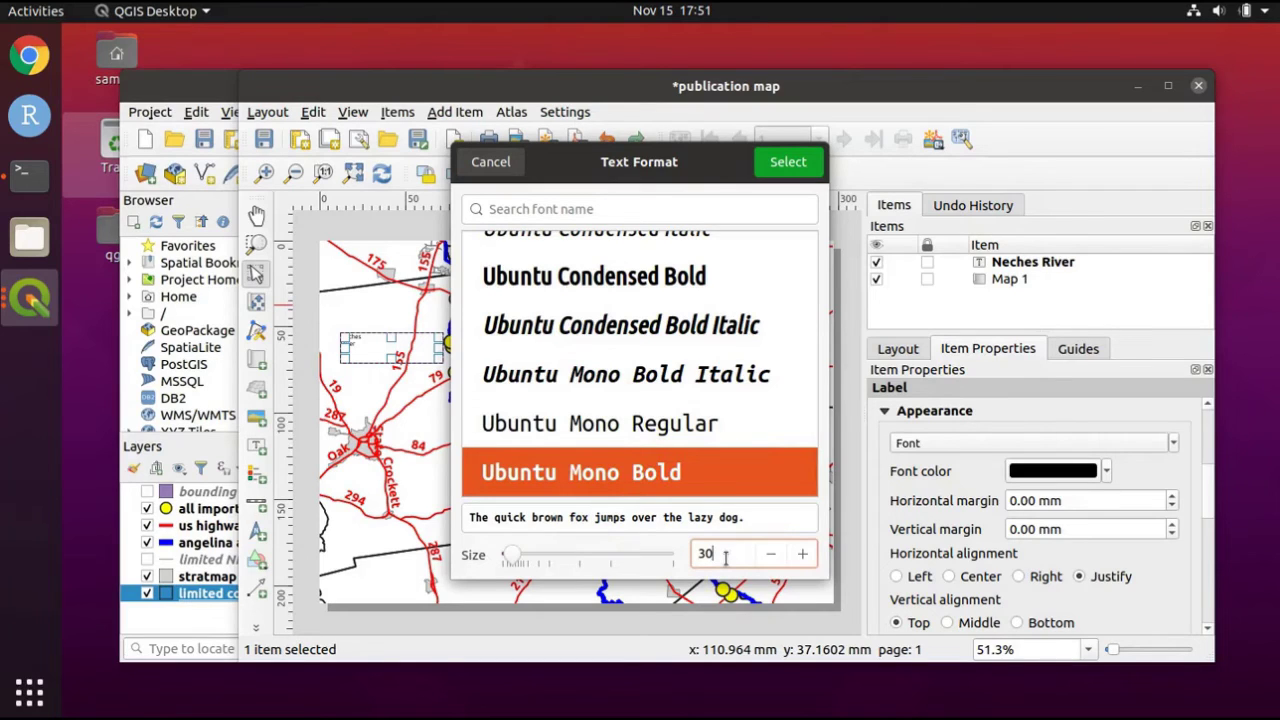
text(30)
key(Return)
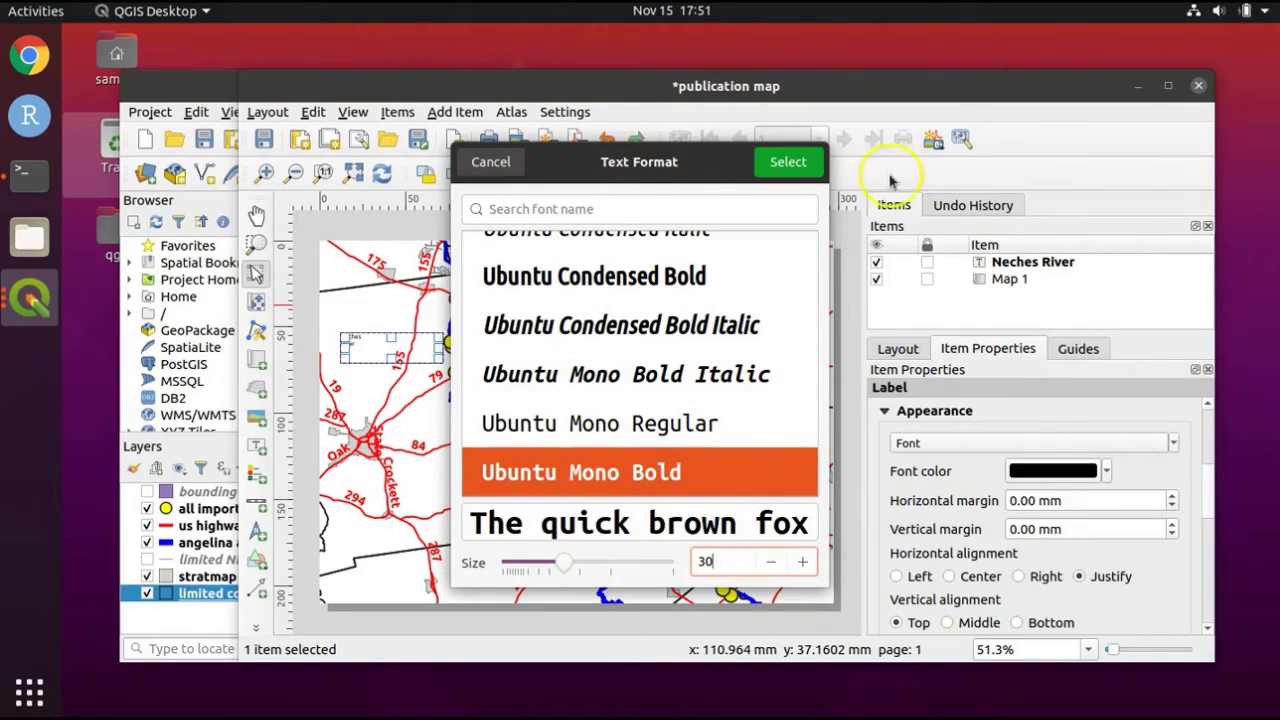
click(788, 163)
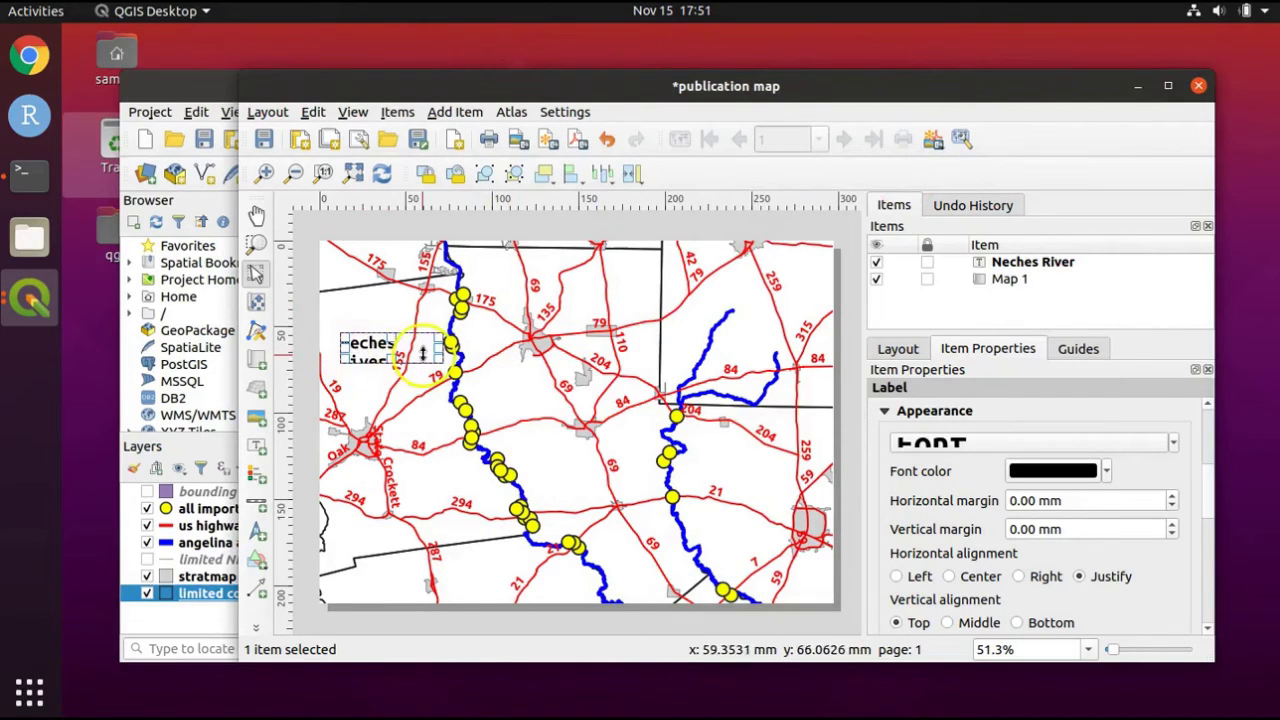
Fit the Neches River label box to its text and move it beside the river.
drag(422, 352, 391, 376)
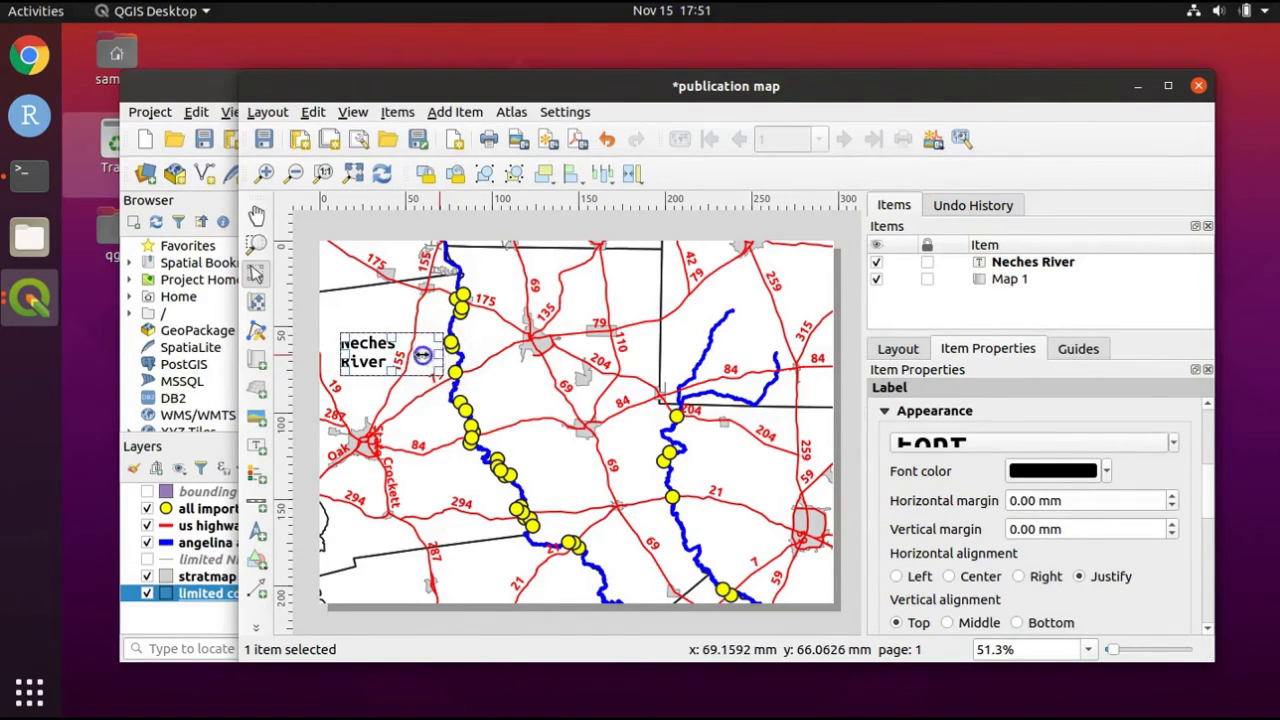
drag(423, 355, 395, 356)
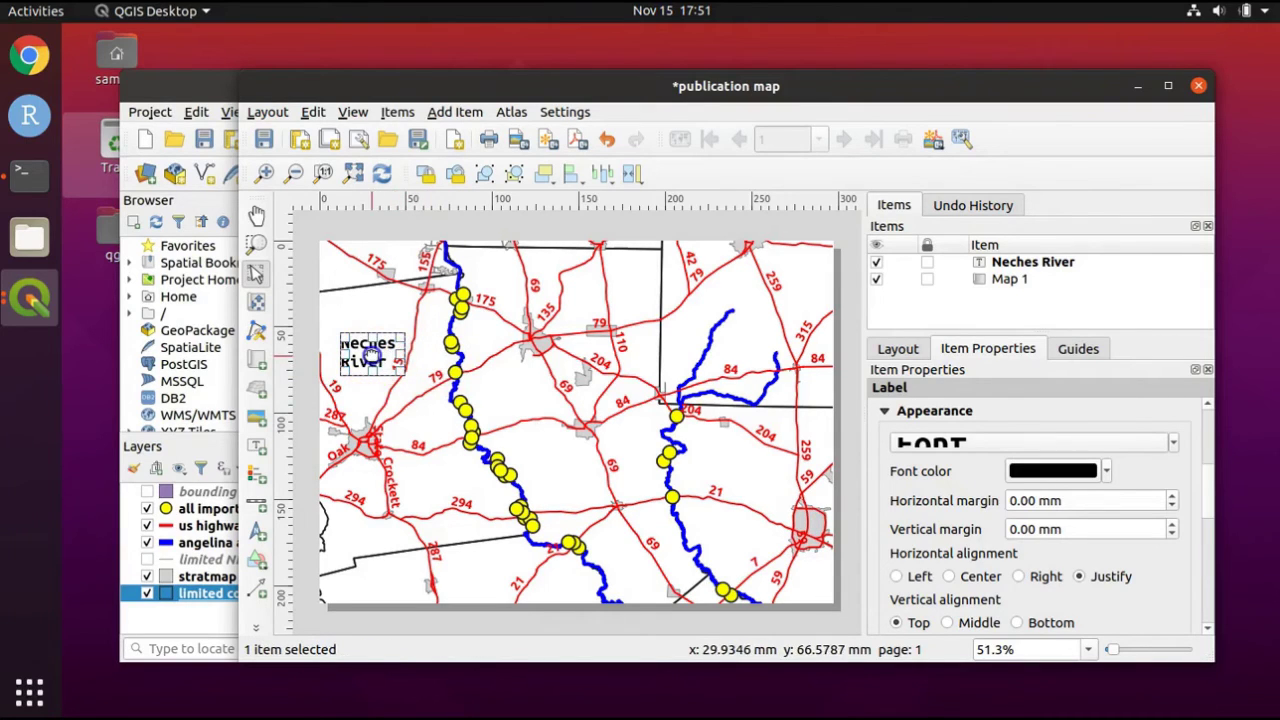
drag(371, 355, 542, 471)
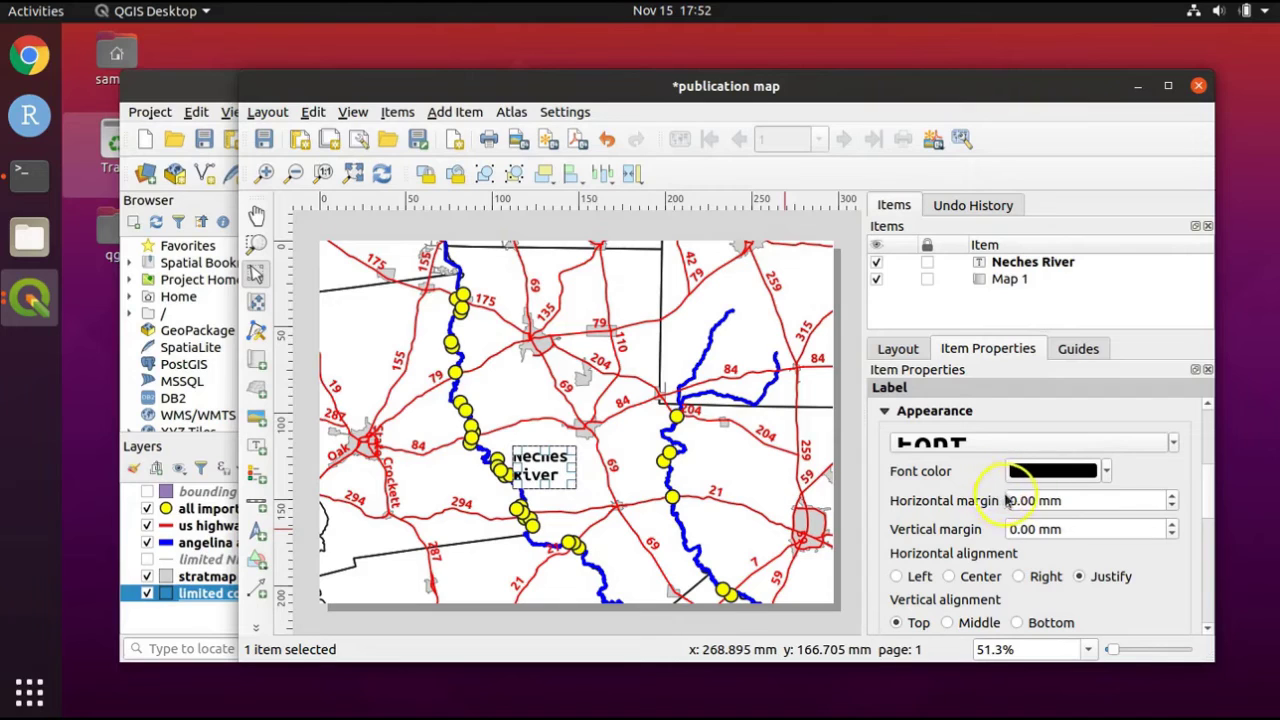
Make the label text blue and reveal its Rotation setting.
click(1107, 472)
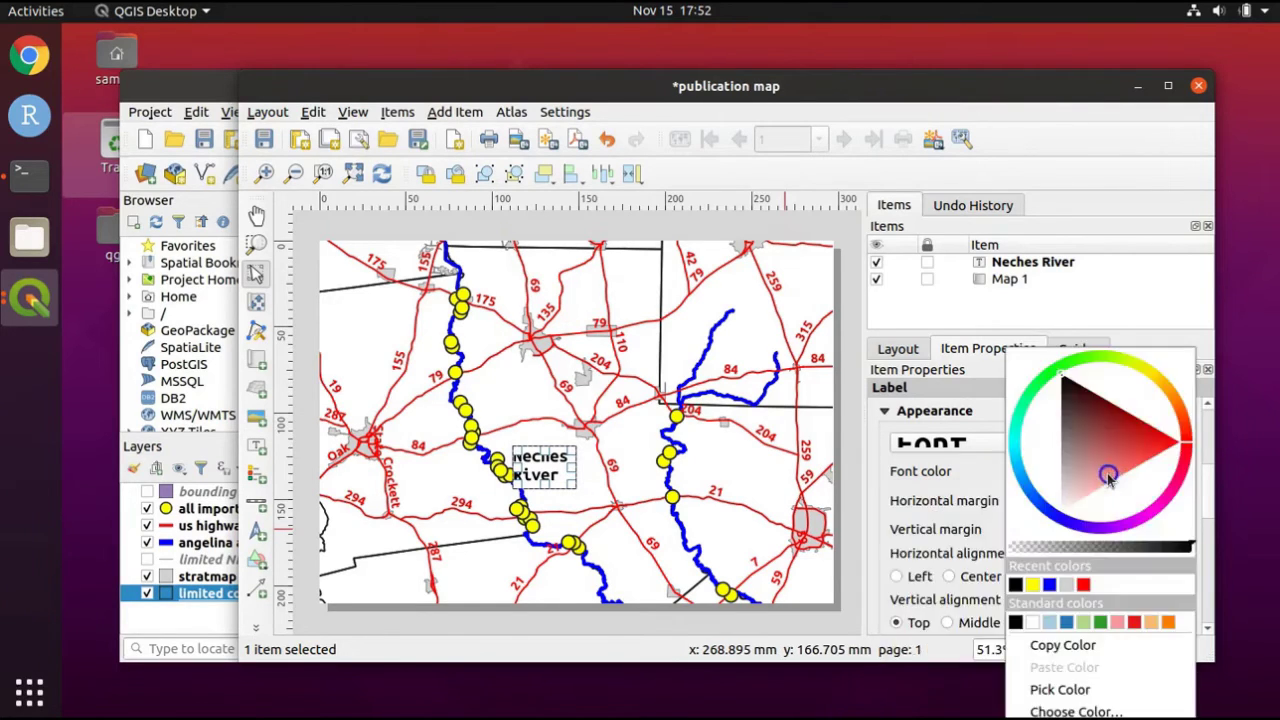
click(1048, 585)
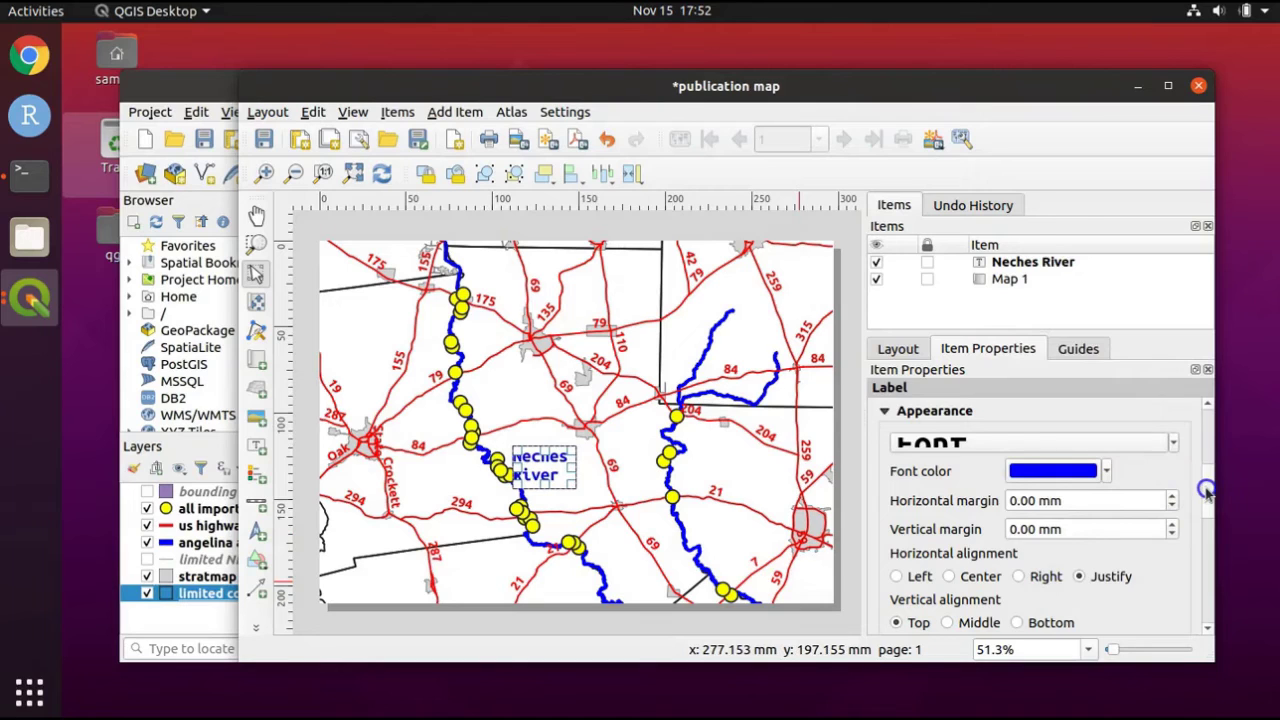
drag(1206, 490, 1207, 536)
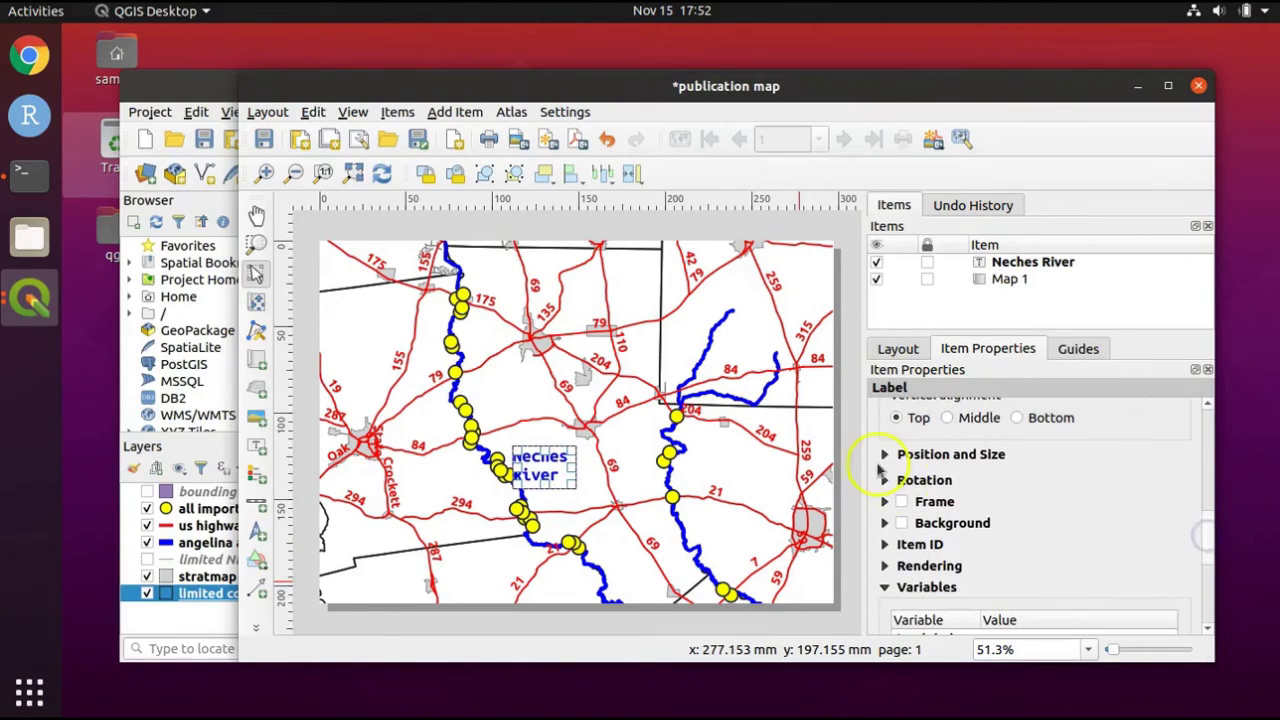
click(883, 480)
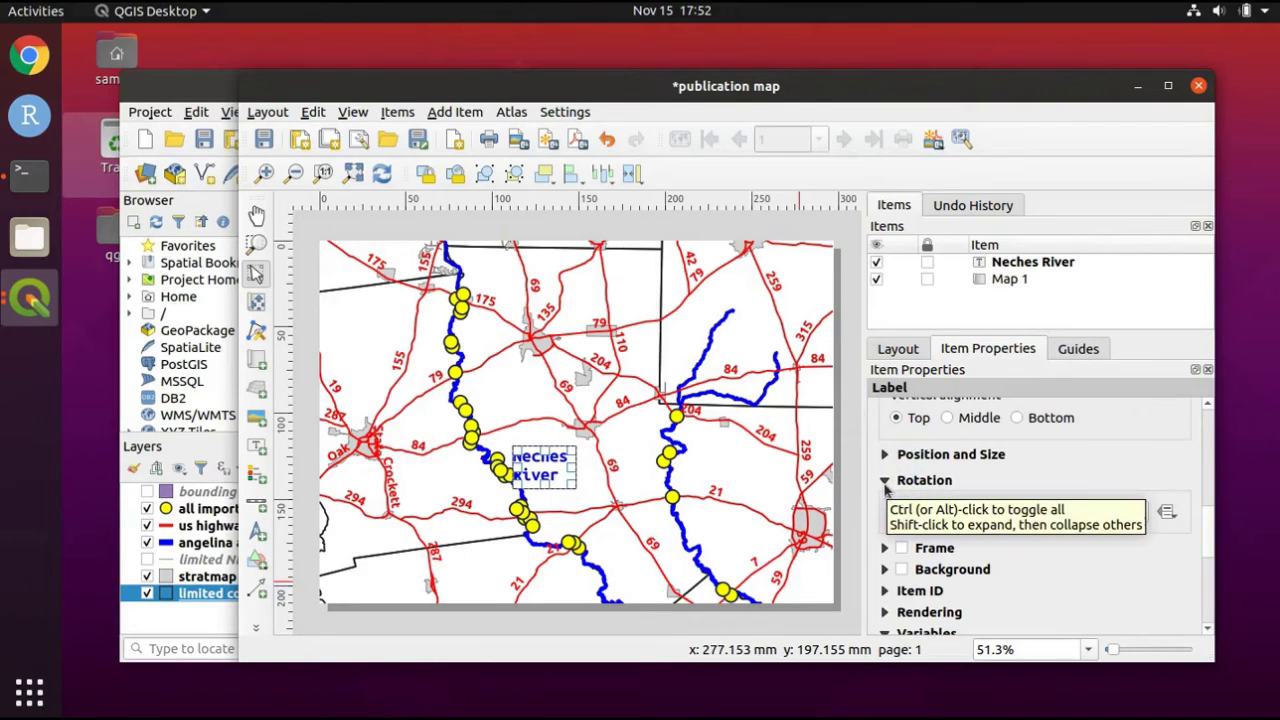
Raise the Neches River label's rotation to about 63°.
click(1140, 512)
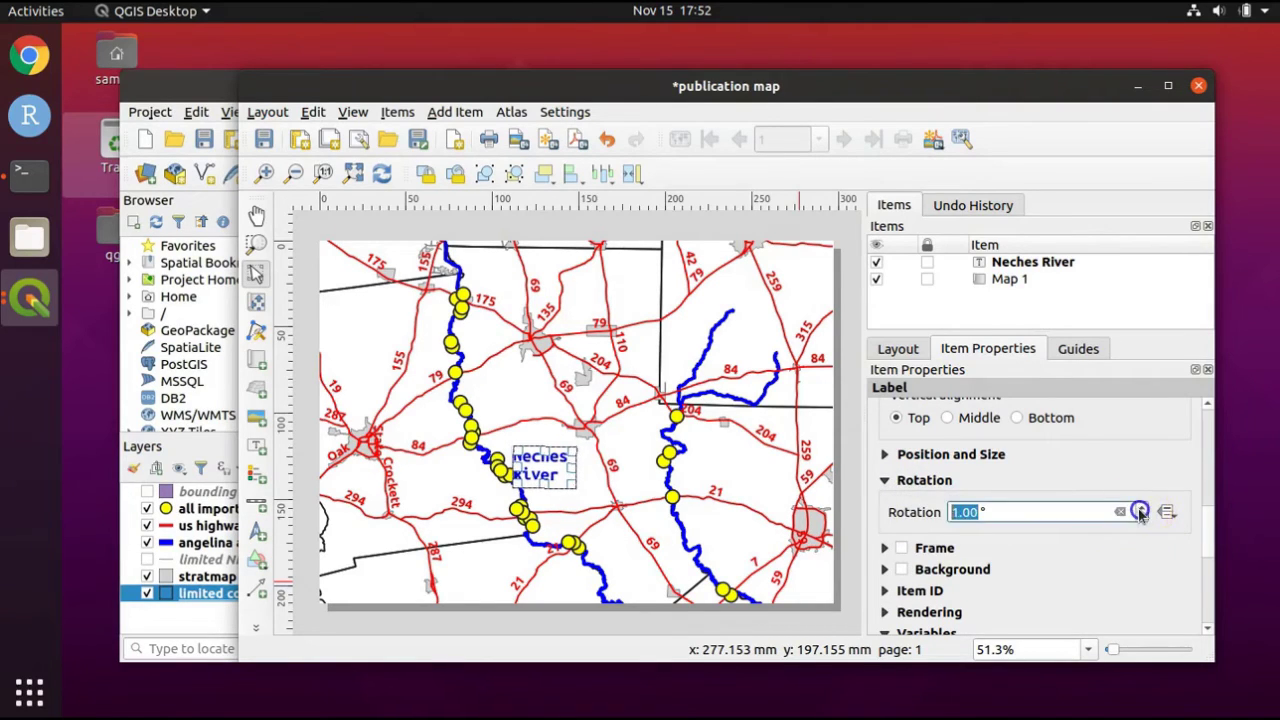
click(1140, 512)
click(1140, 512)
click(1140, 512)
scroll(1140, 512, up, 13)
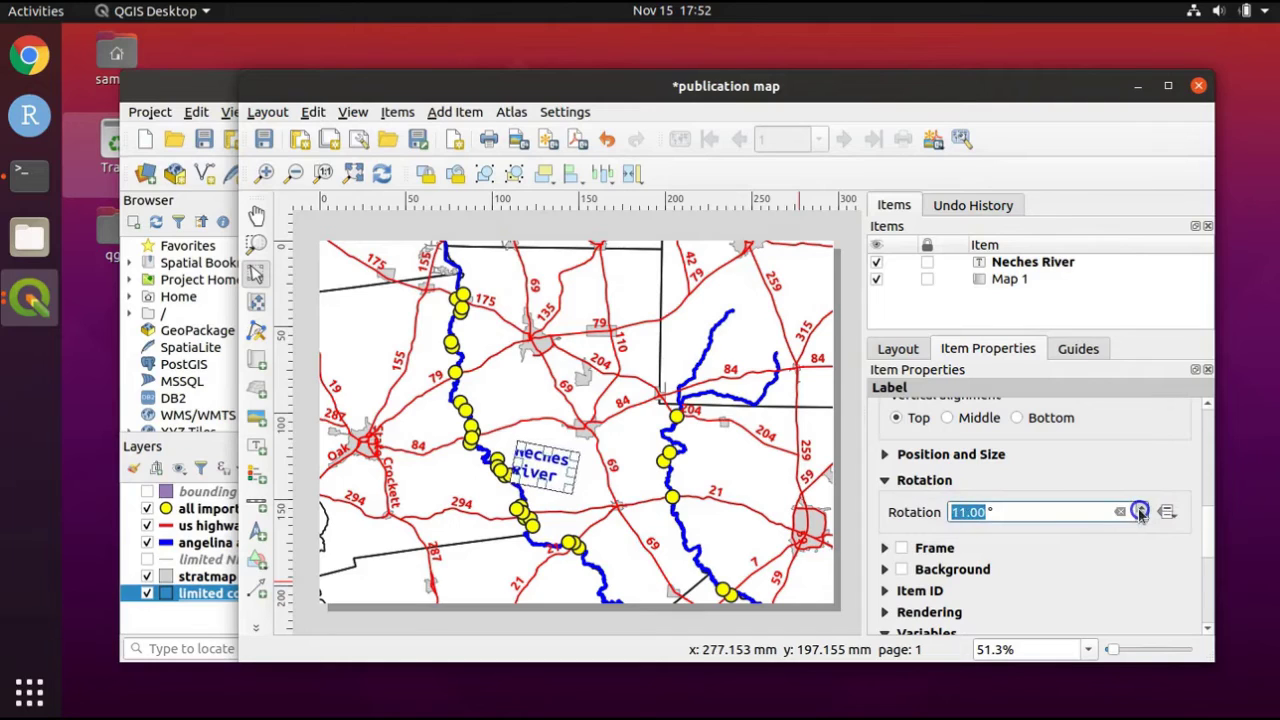
scroll(1140, 512, up, 13)
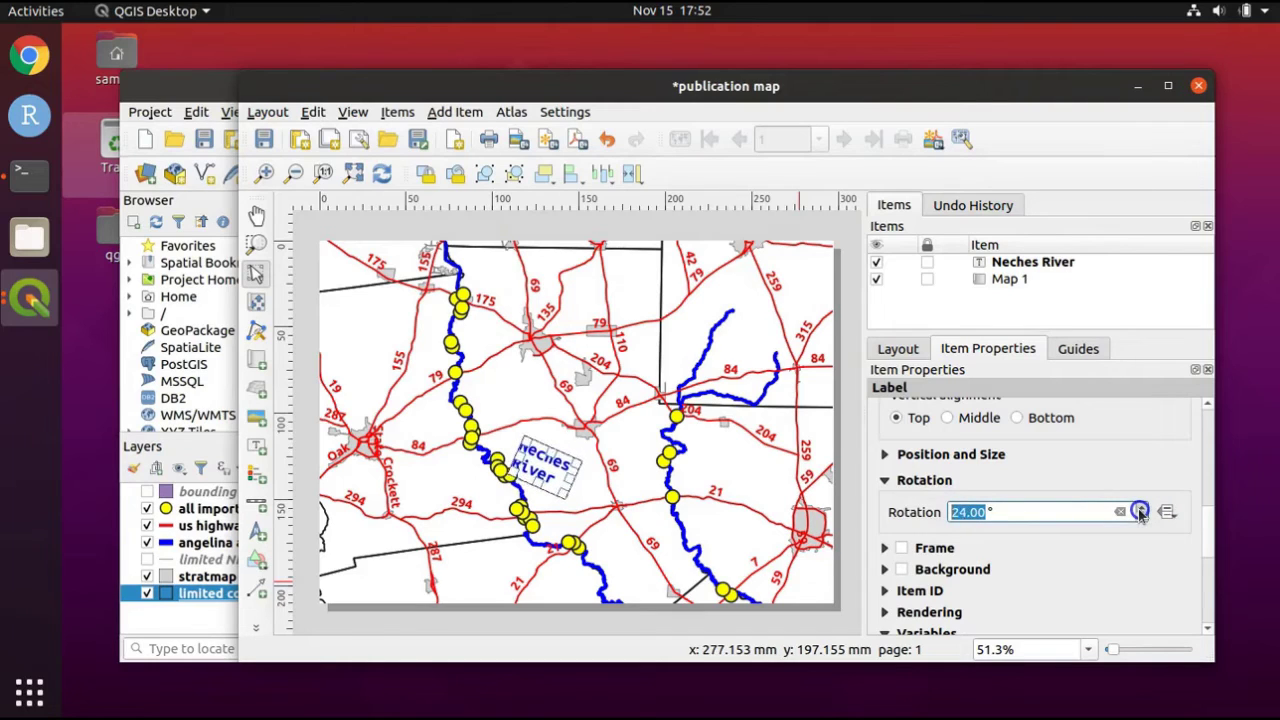
scroll(1140, 512, up, 13)
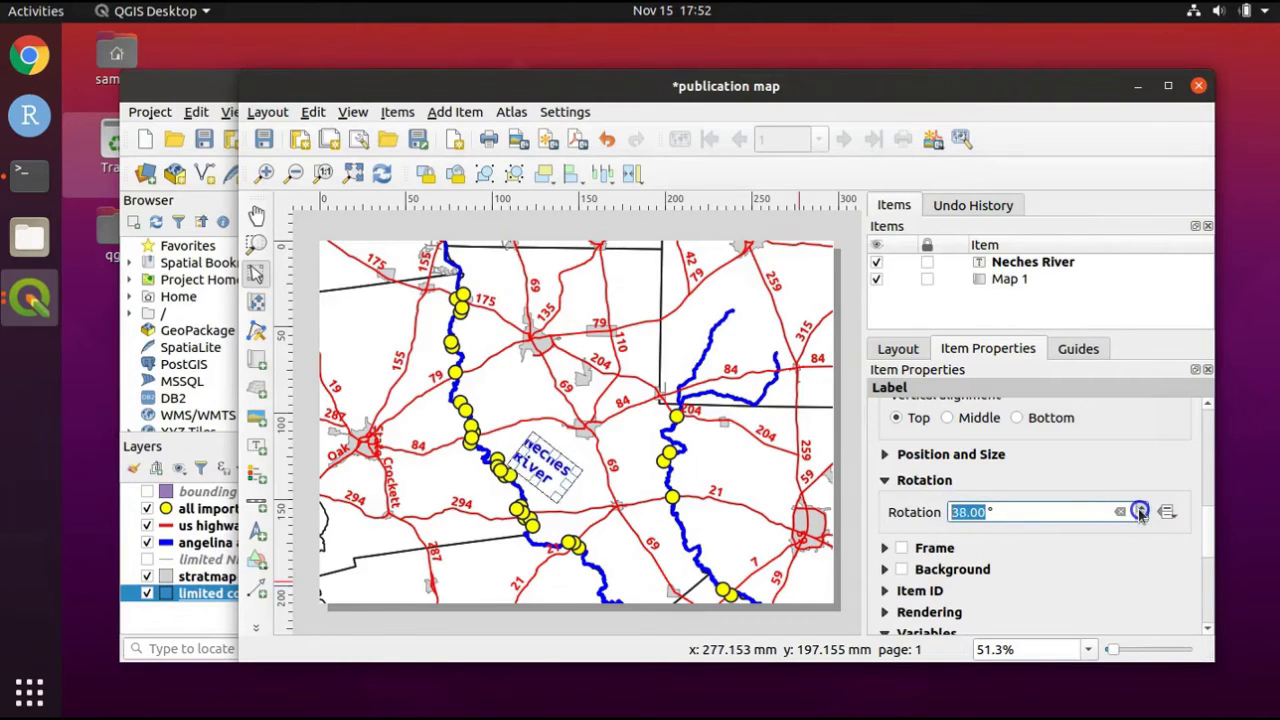
scroll(1140, 512, up, 12)
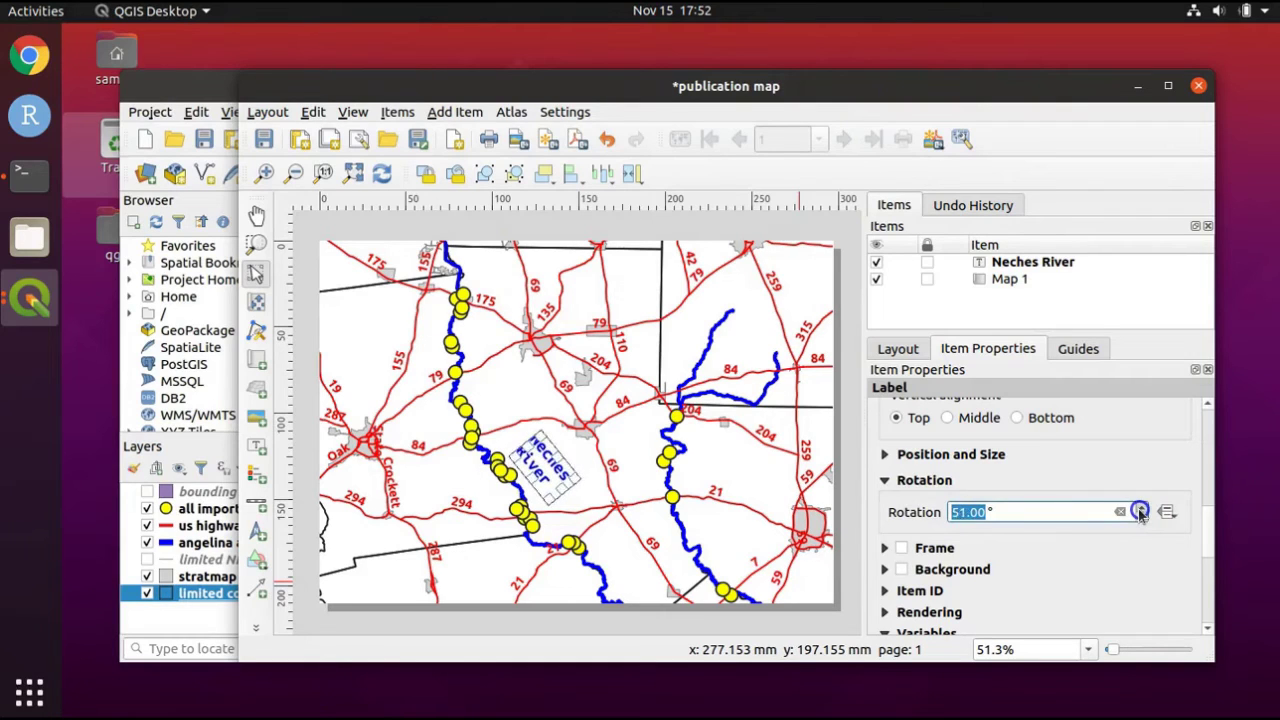
scroll(1140, 512, up, 3)
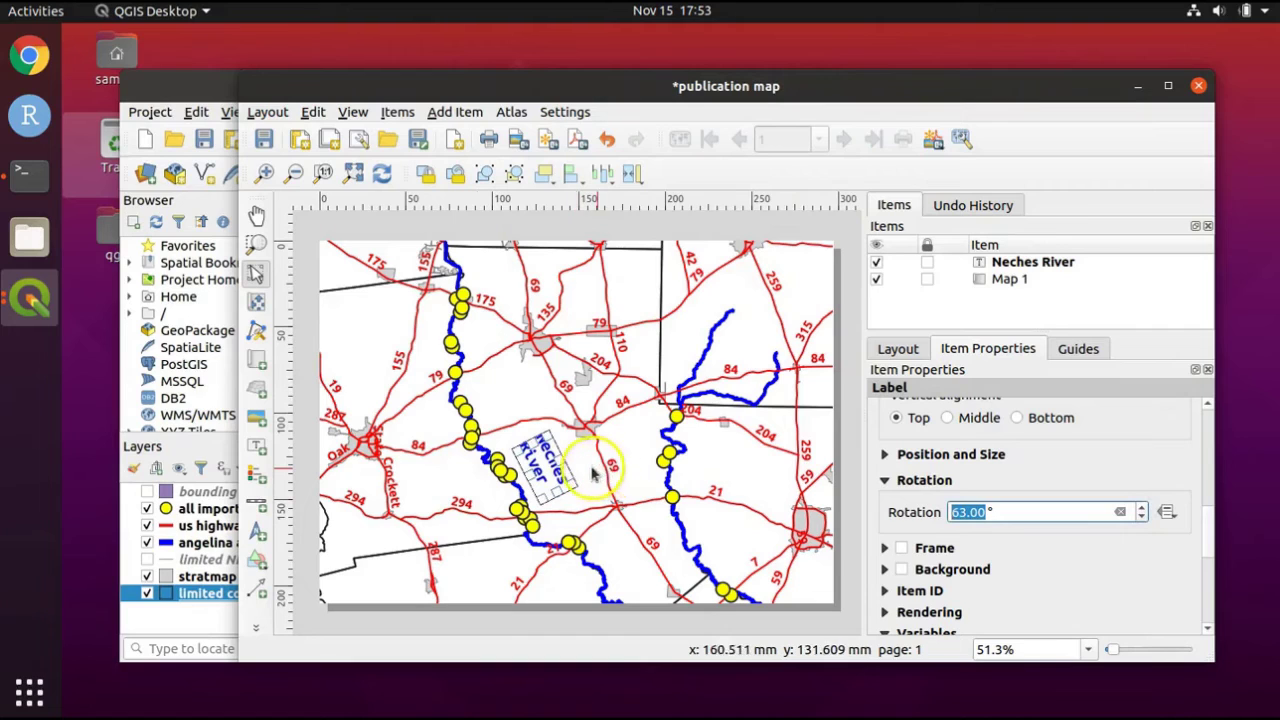
Move the rotated Neches River label onto the river it names, then deselect it.
click(730, 217)
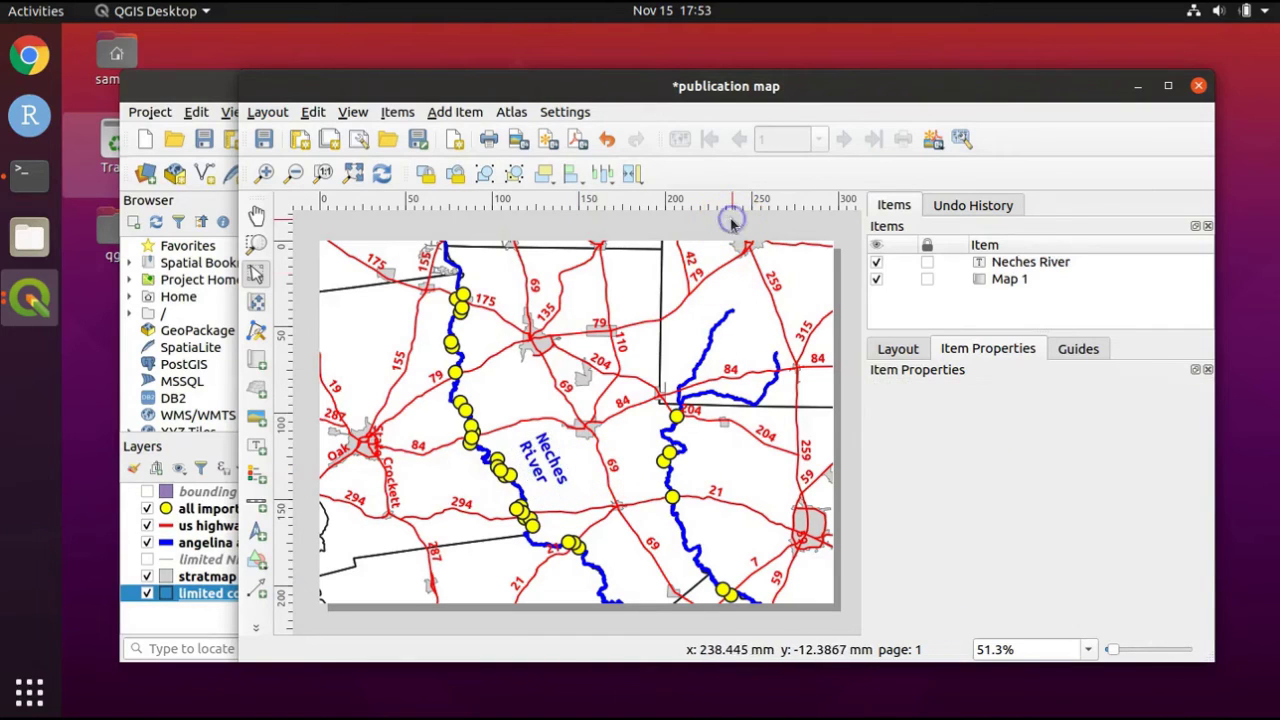
click(540, 443)
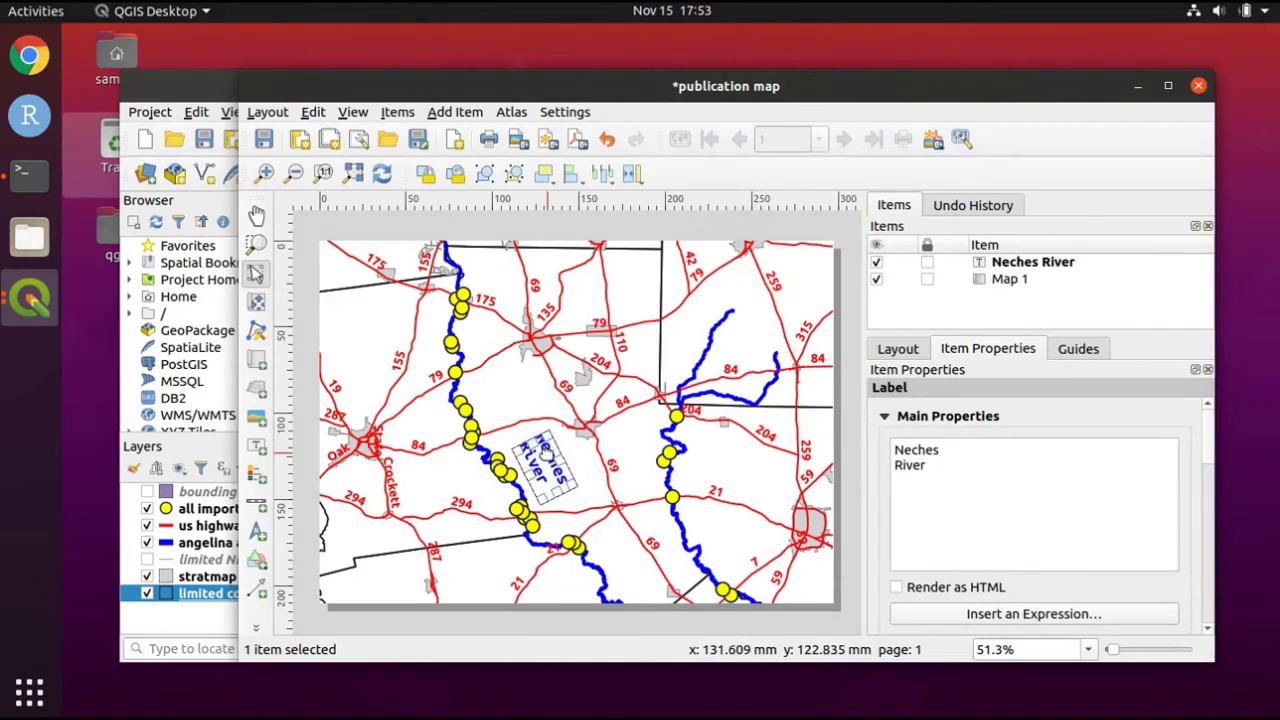
drag(545, 456, 534, 459)
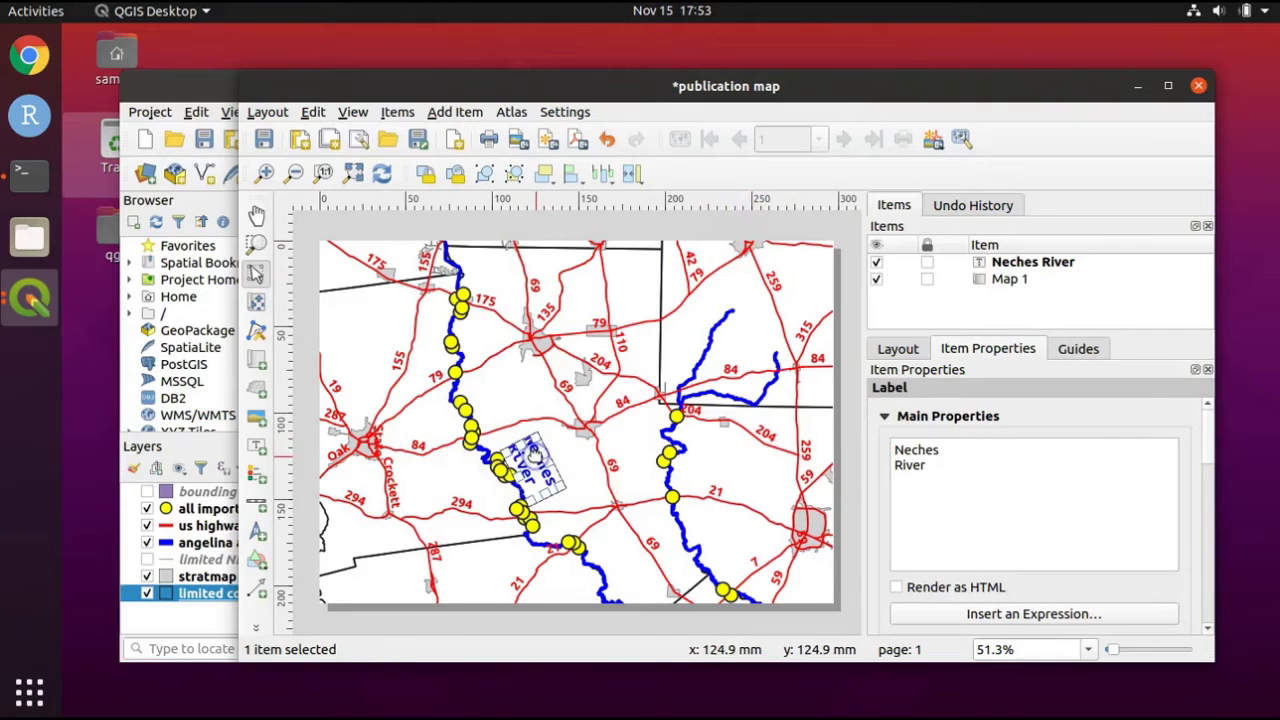
click(850, 510)
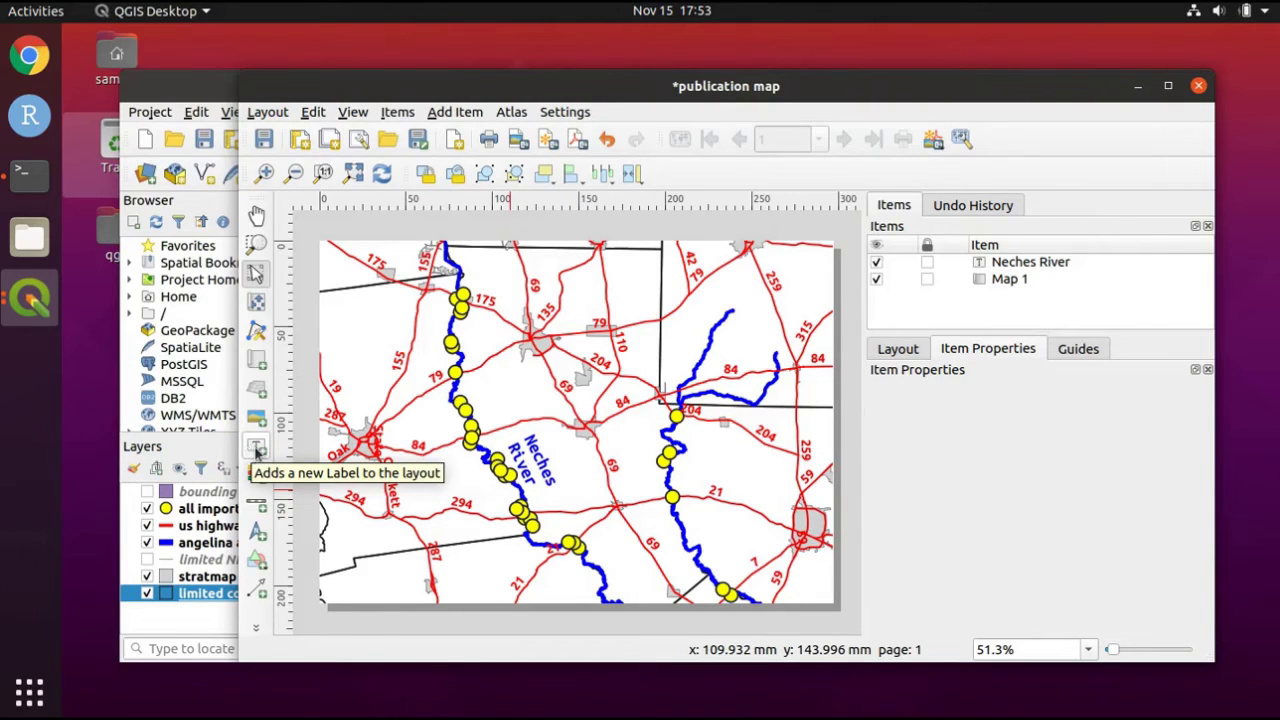
Duplicate the rotated Neches River label and place the copy along the eastern river near route 21.
click(531, 462)
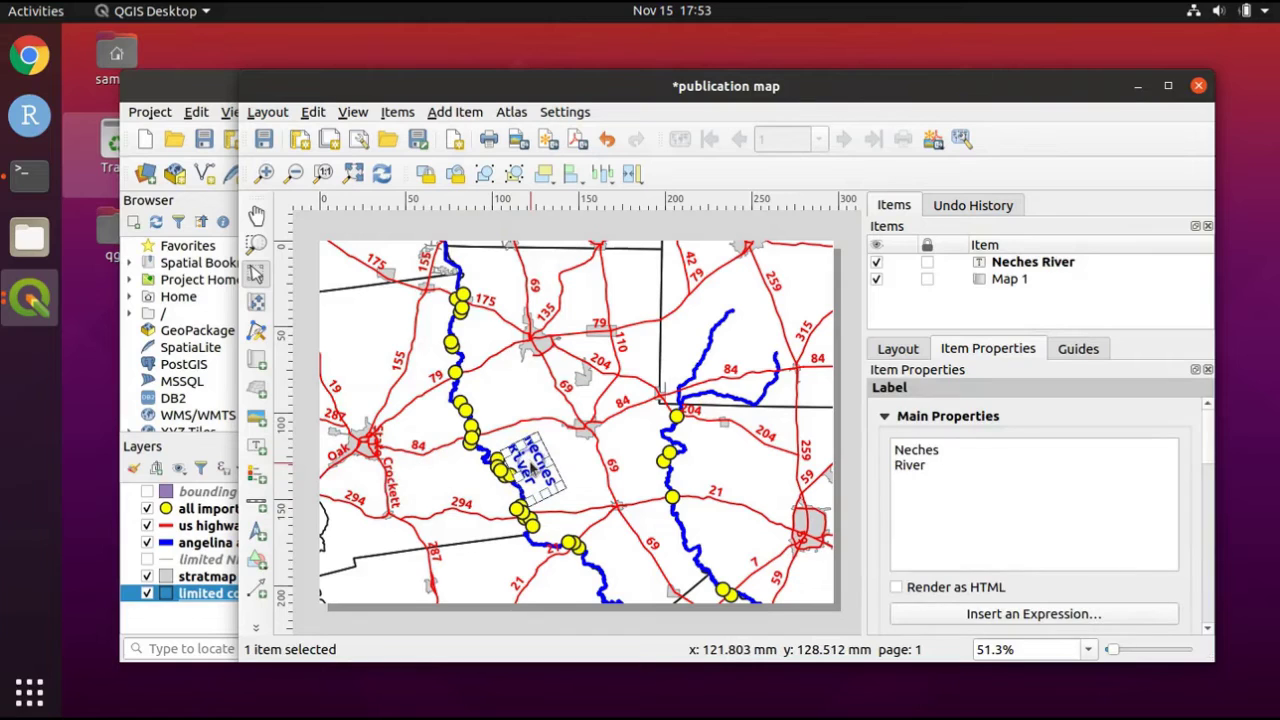
drag(530, 465, 536, 478)
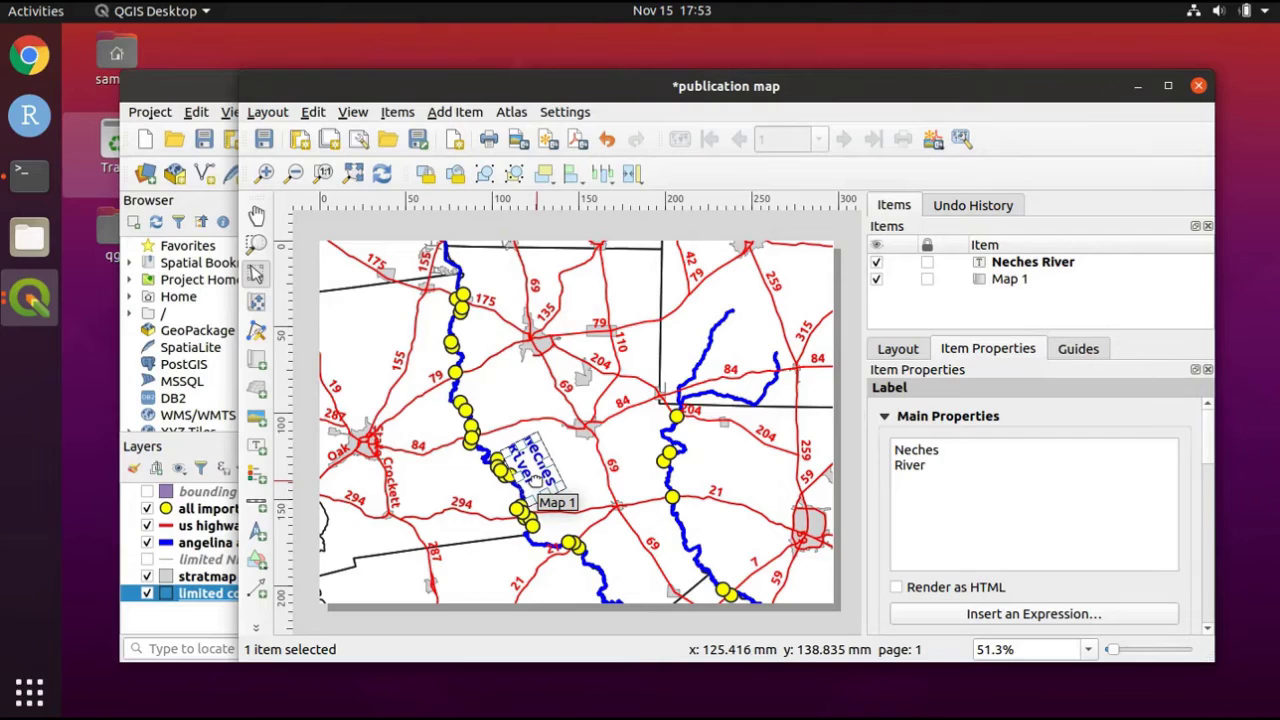
key(ctrl+v)
drag(534, 477, 715, 541)
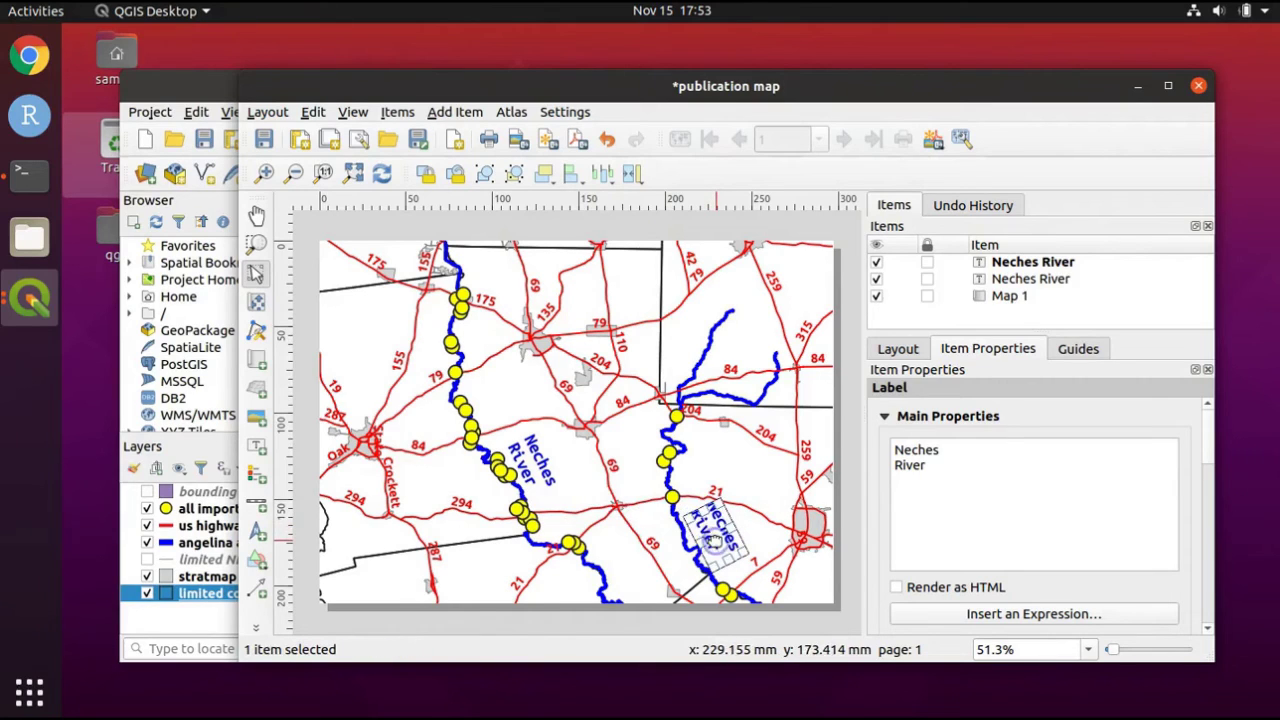
Change the copied label's text from Neches River to Angelina River.
click(949, 452)
drag(927, 452, 889, 452)
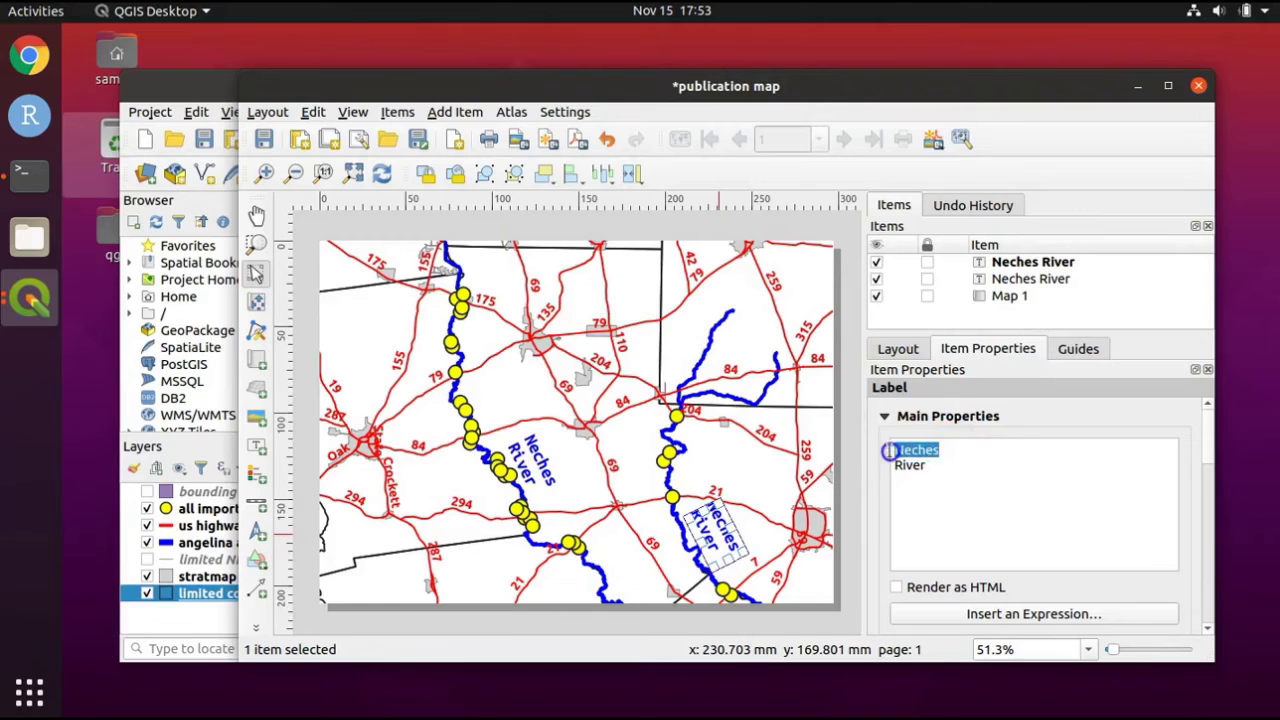
text(Angelina)
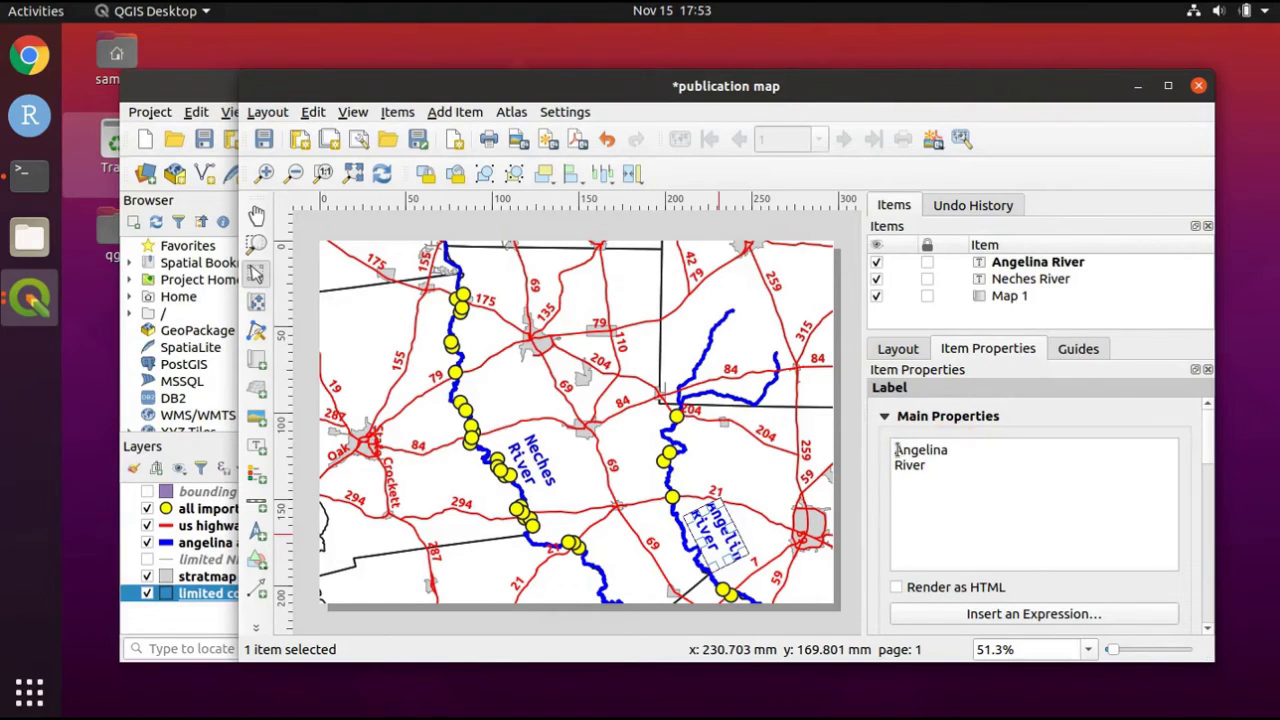
Widen the Angelina River label box to fit the name and nudge it along the river.
click(849, 567)
click(746, 556)
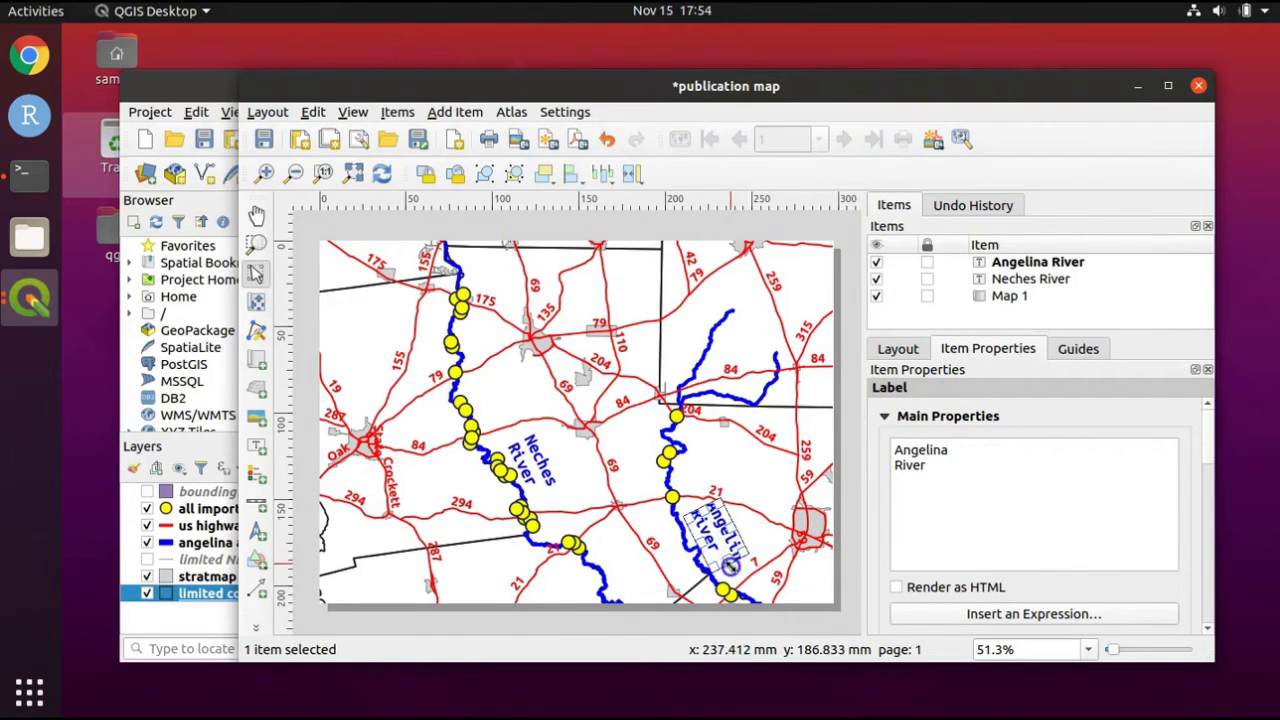
drag(731, 566, 744, 581)
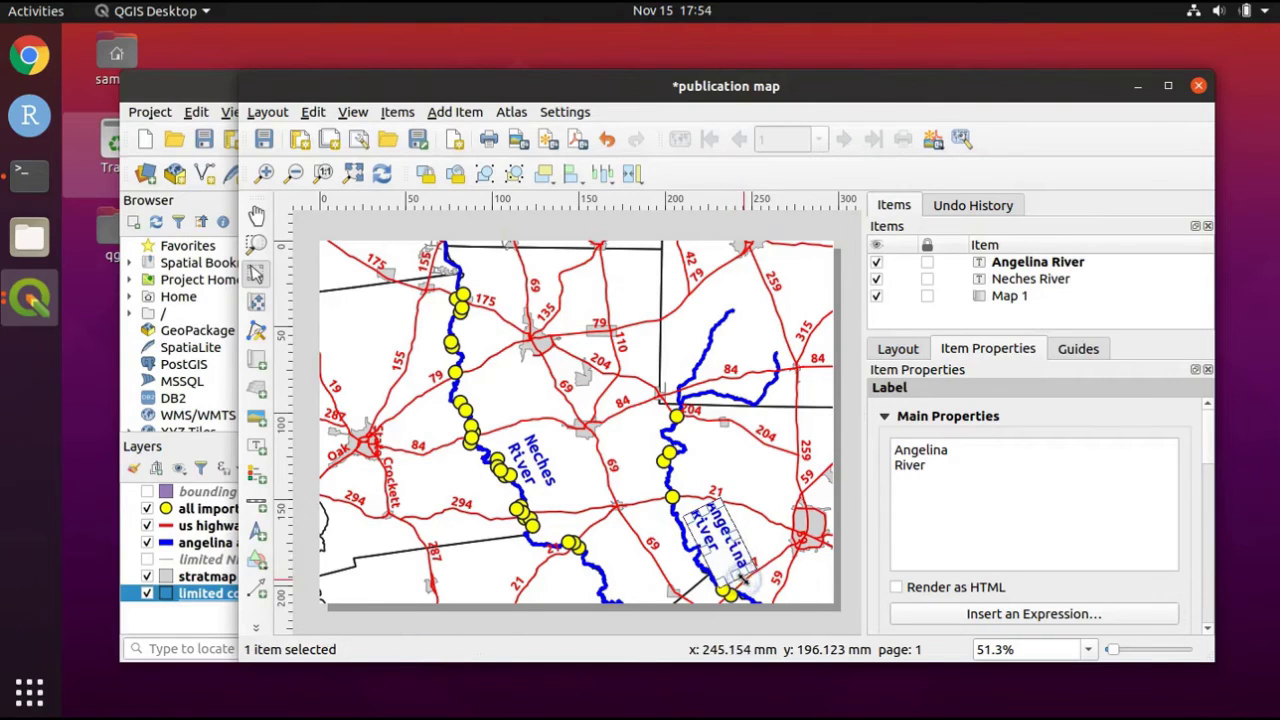
click(851, 582)
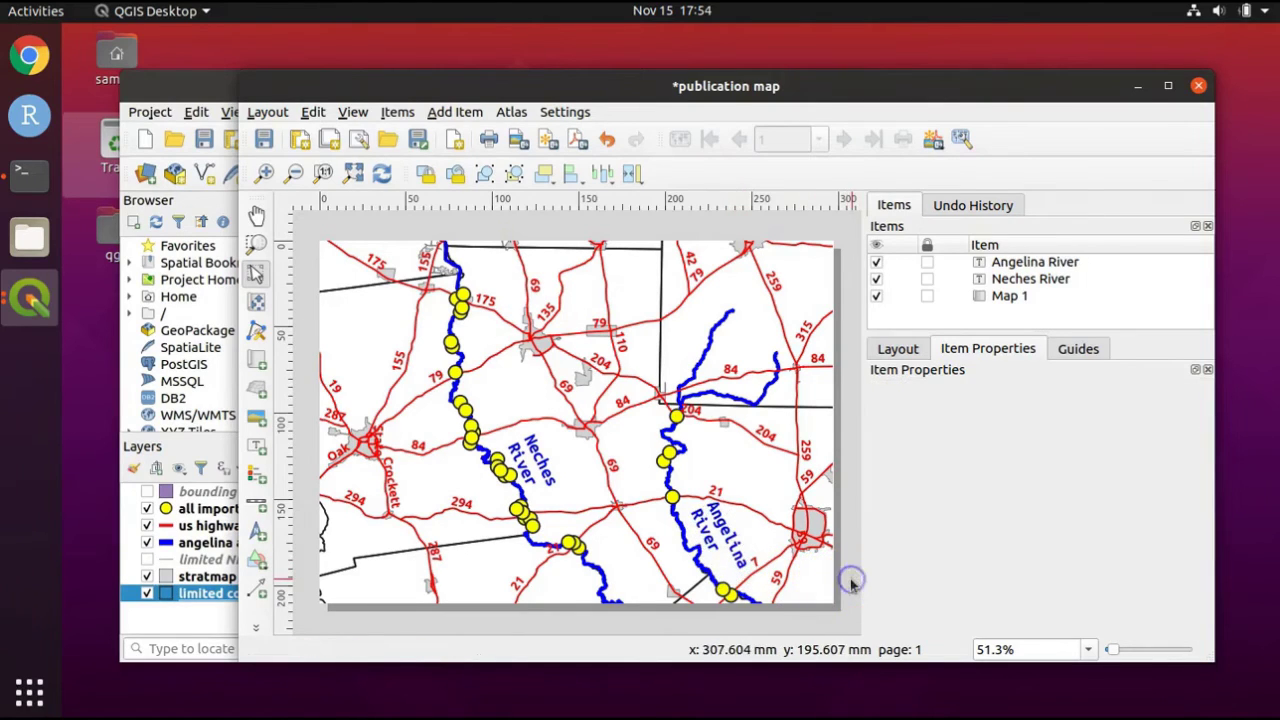
click(719, 537)
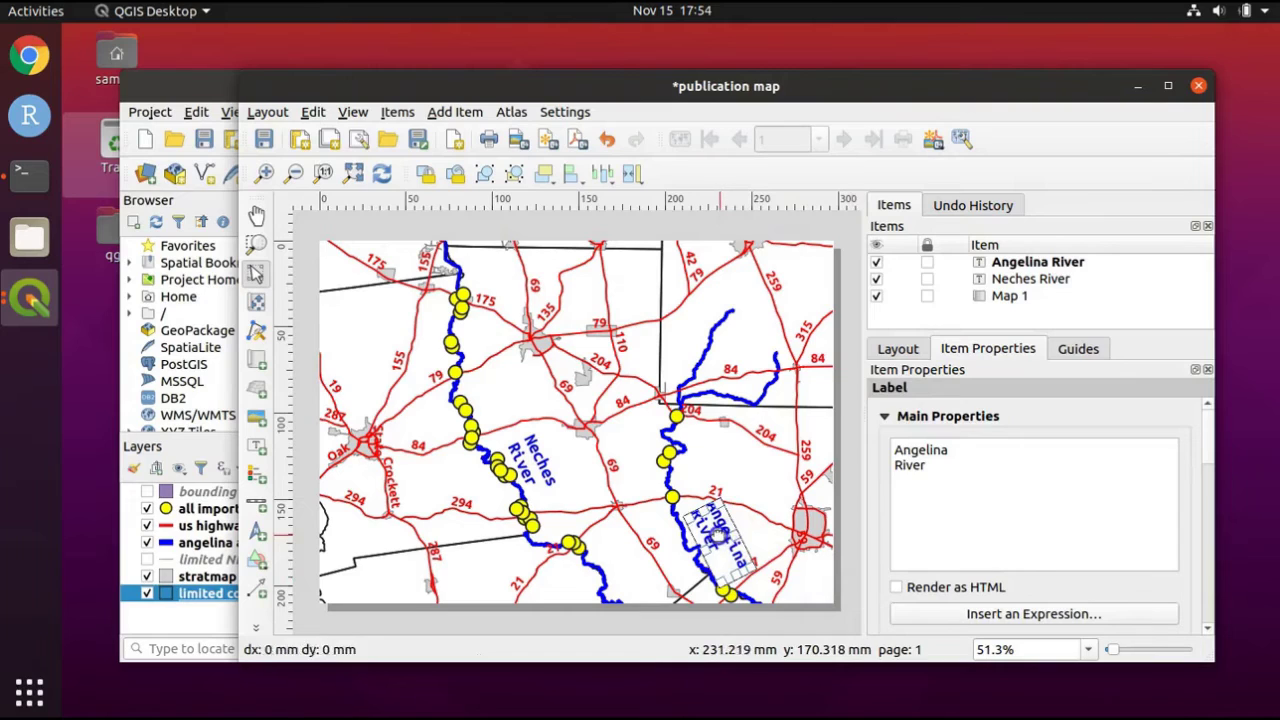
drag(719, 537, 717, 542)
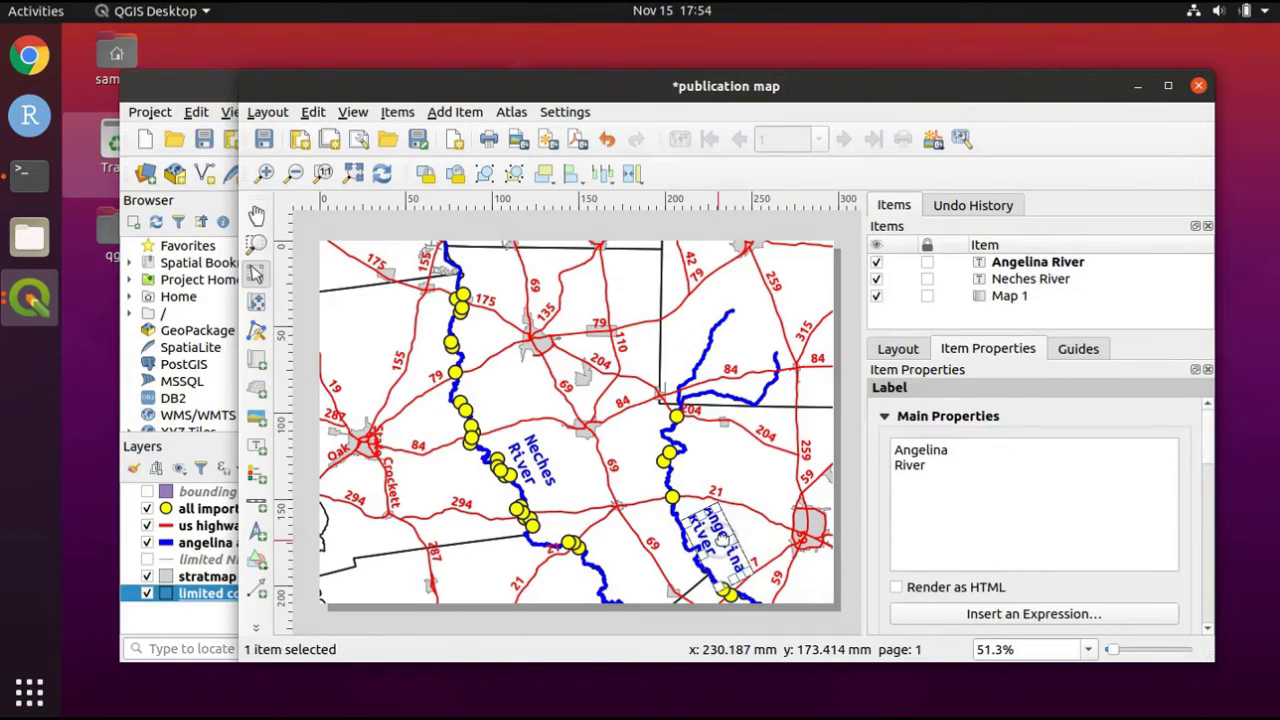
click(856, 578)
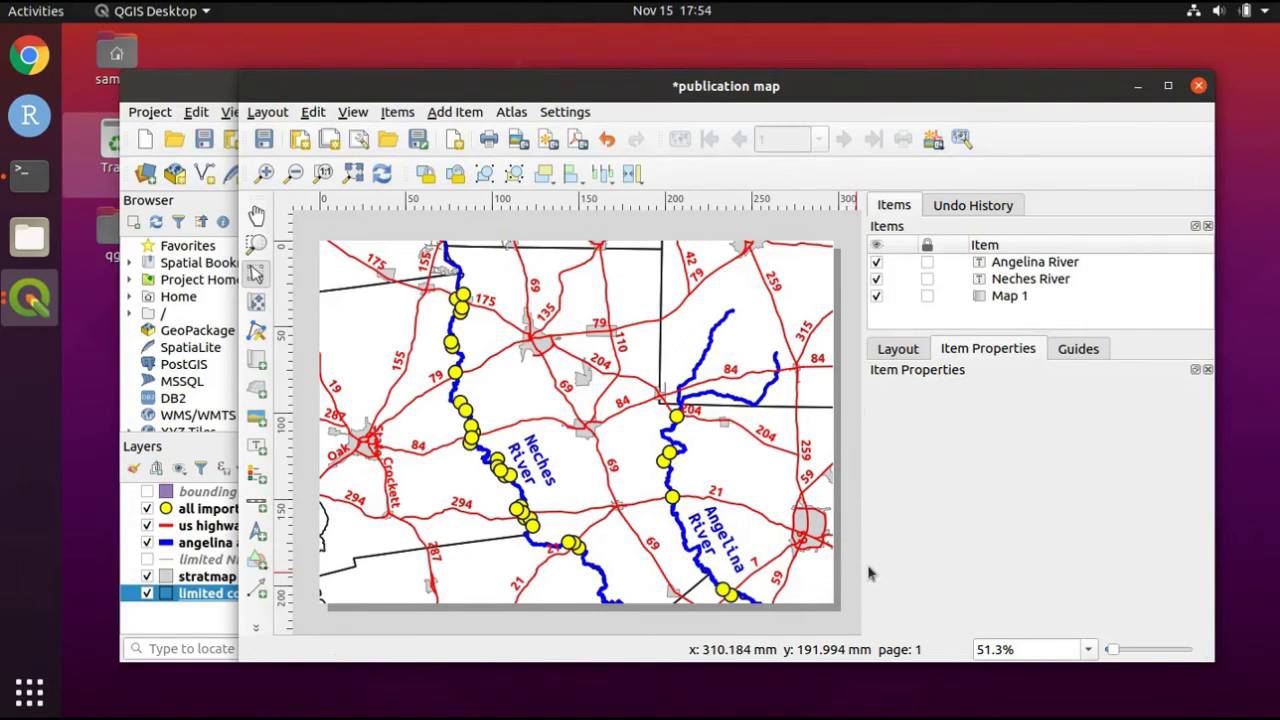
click(836, 492)
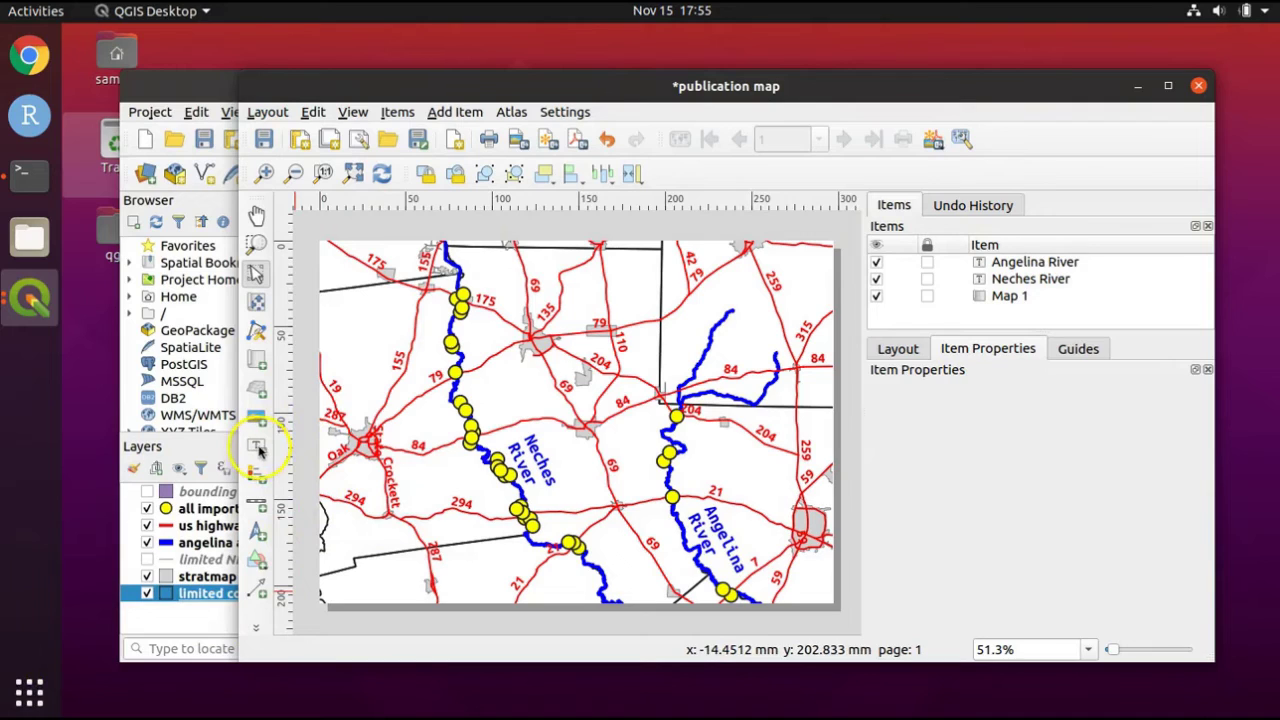
Draw a new label box near the map's top-left and replace 'Lorem ipsum' with 'Anderson County'.
click(258, 449)
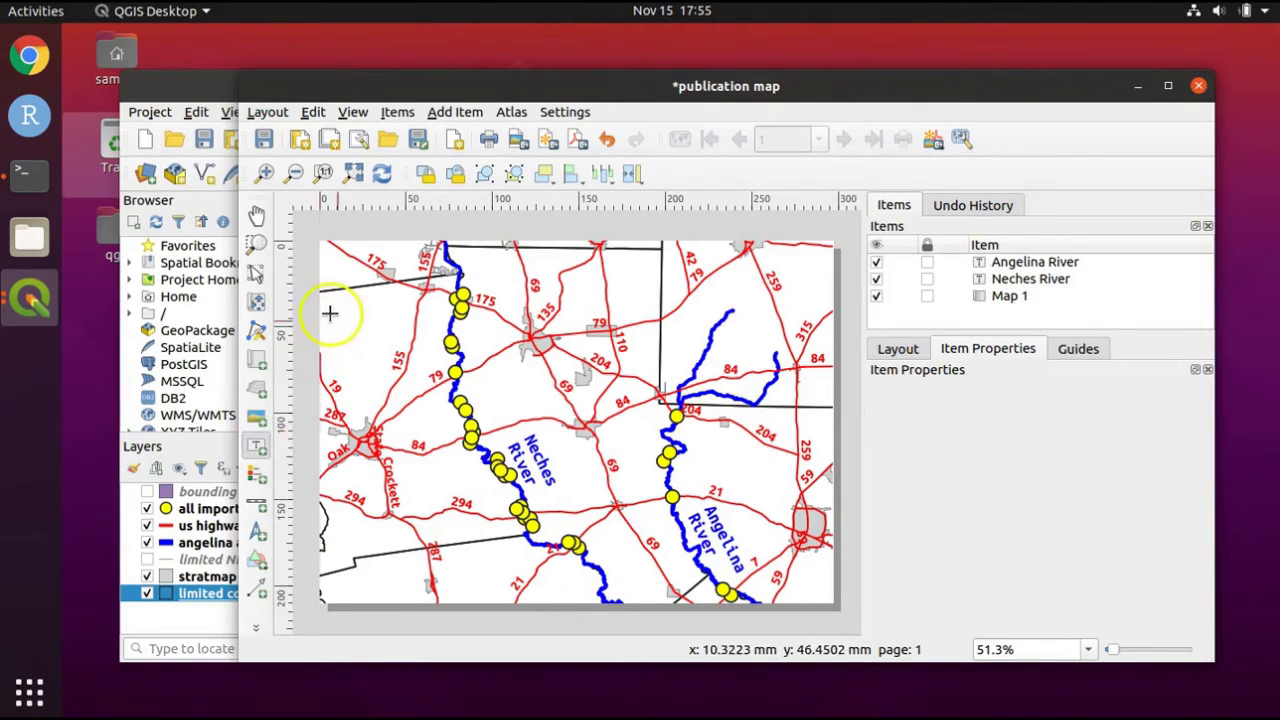
drag(326, 304, 389, 358)
click(991, 450)
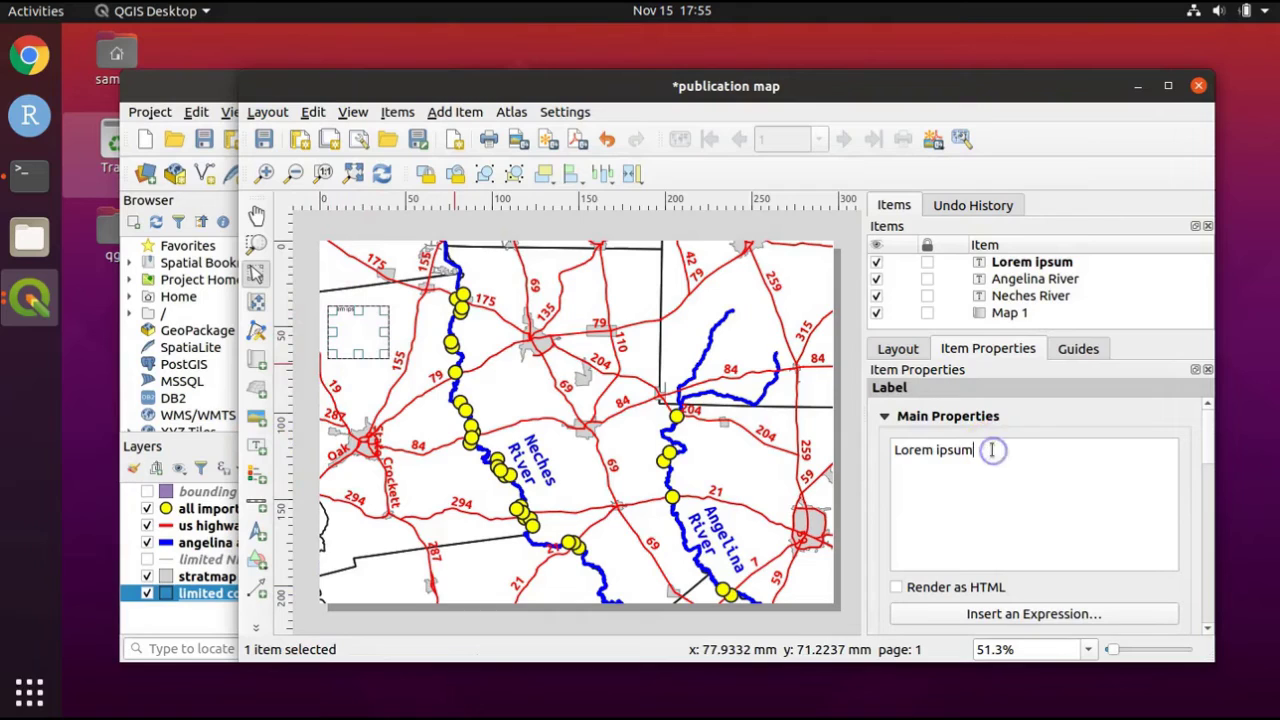
drag(987, 450, 911, 450)
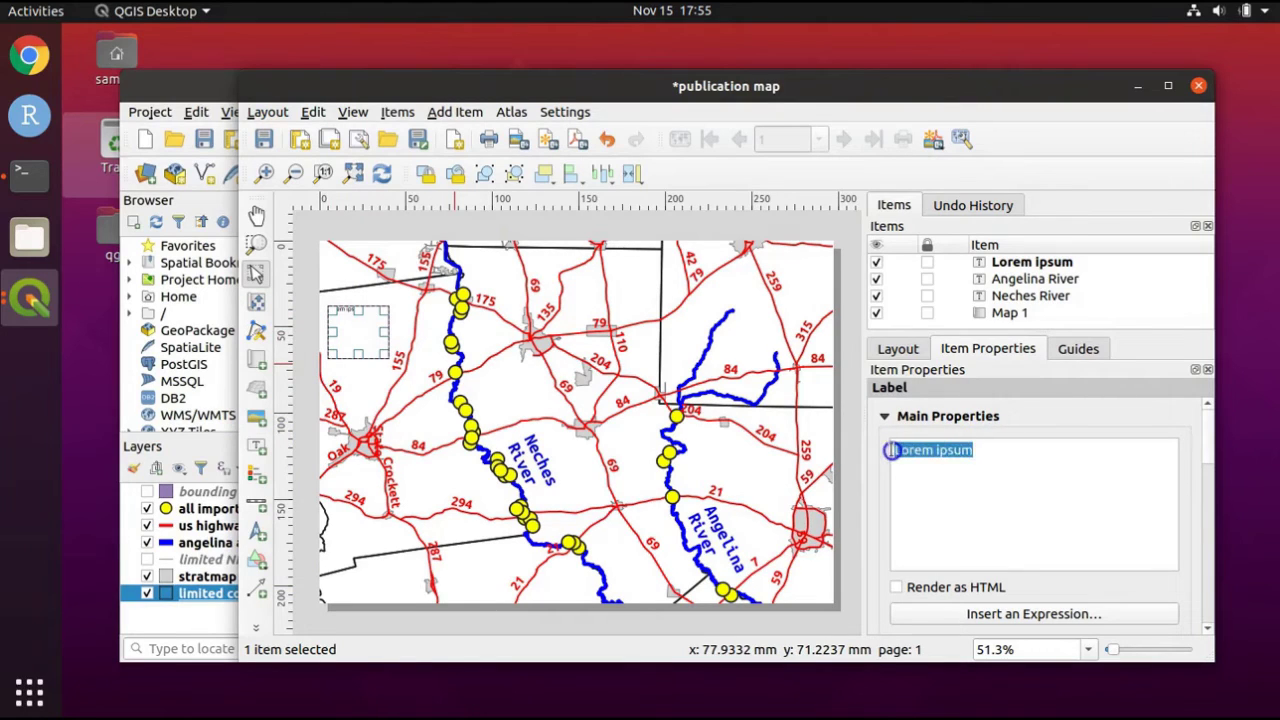
text(Anderson)
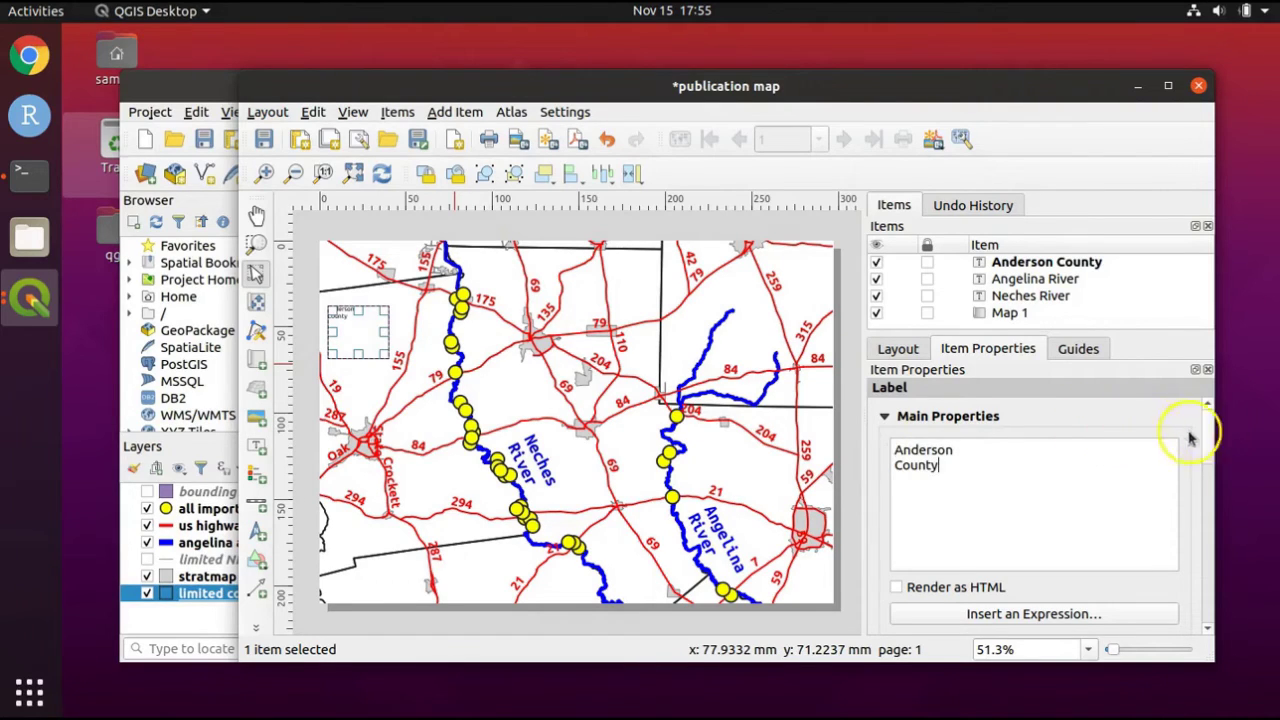
drag(1205, 424, 1207, 485)
Give the Anderson County label Ubuntu Mono Bold font at size 30.
click(962, 477)
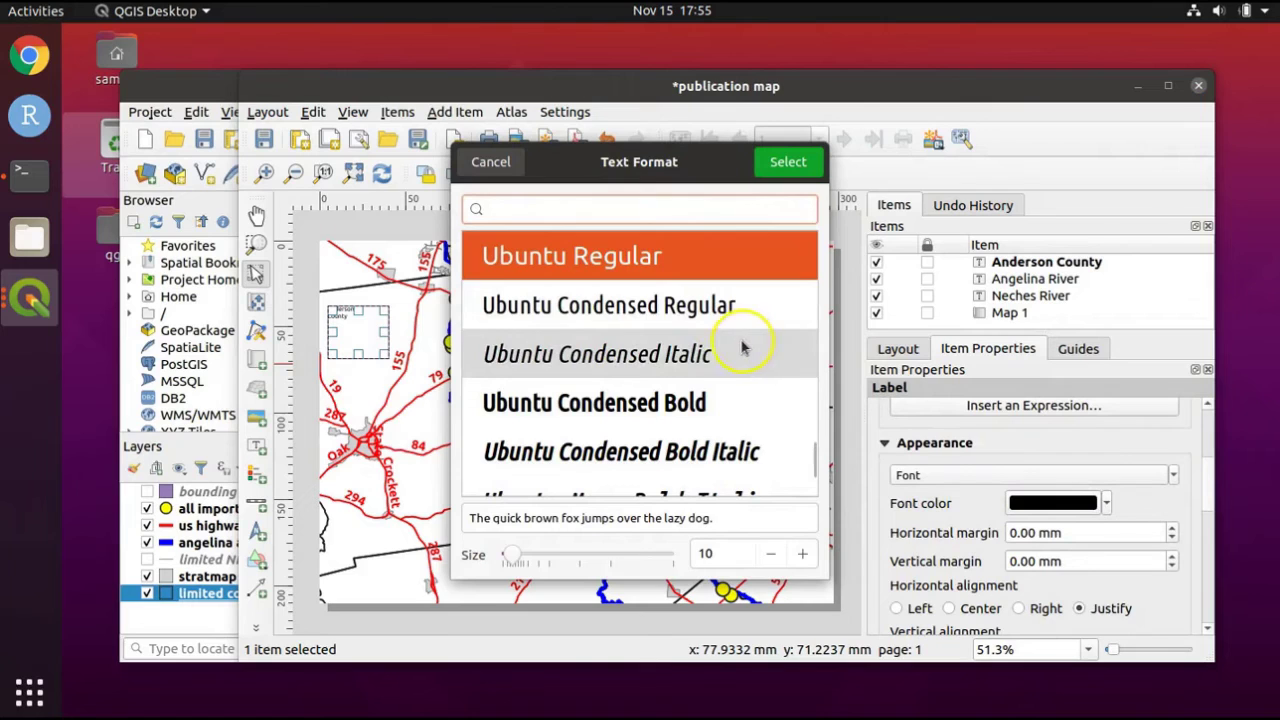
key(Down)
key(Down)
key(Down)
key(Down)
key(Down)
key(Down)
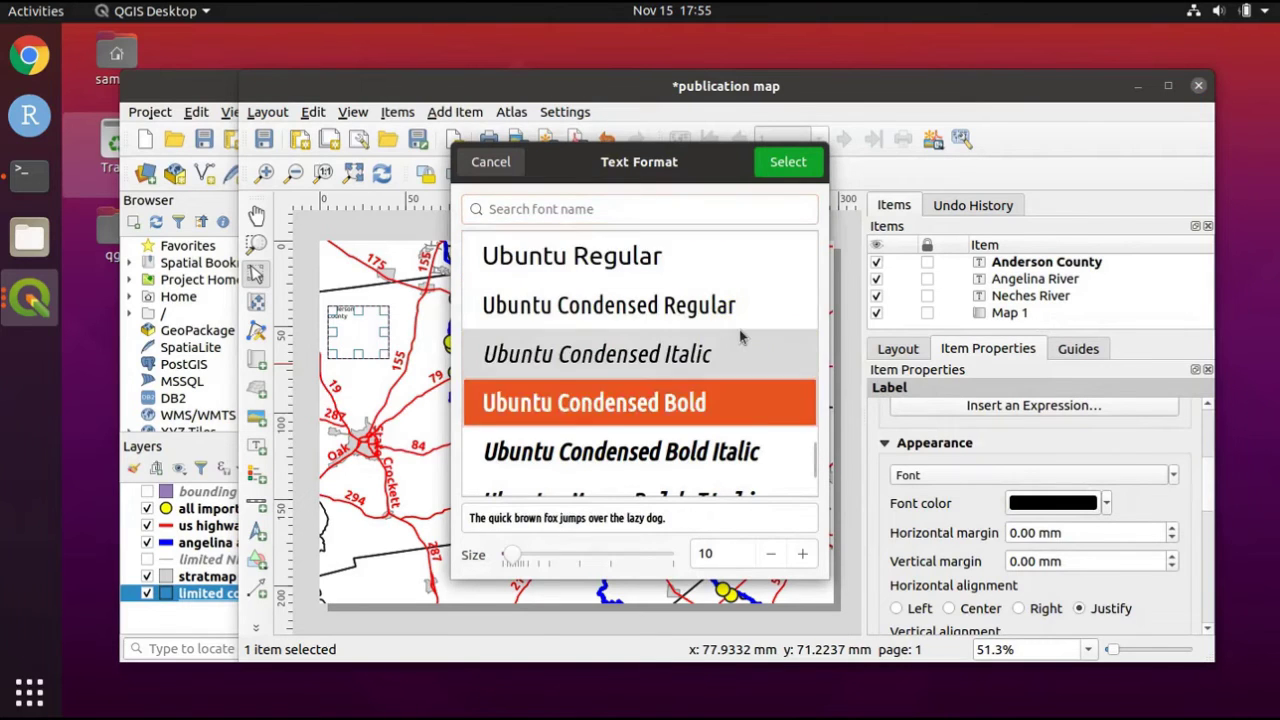
key(Down)
key(Down)
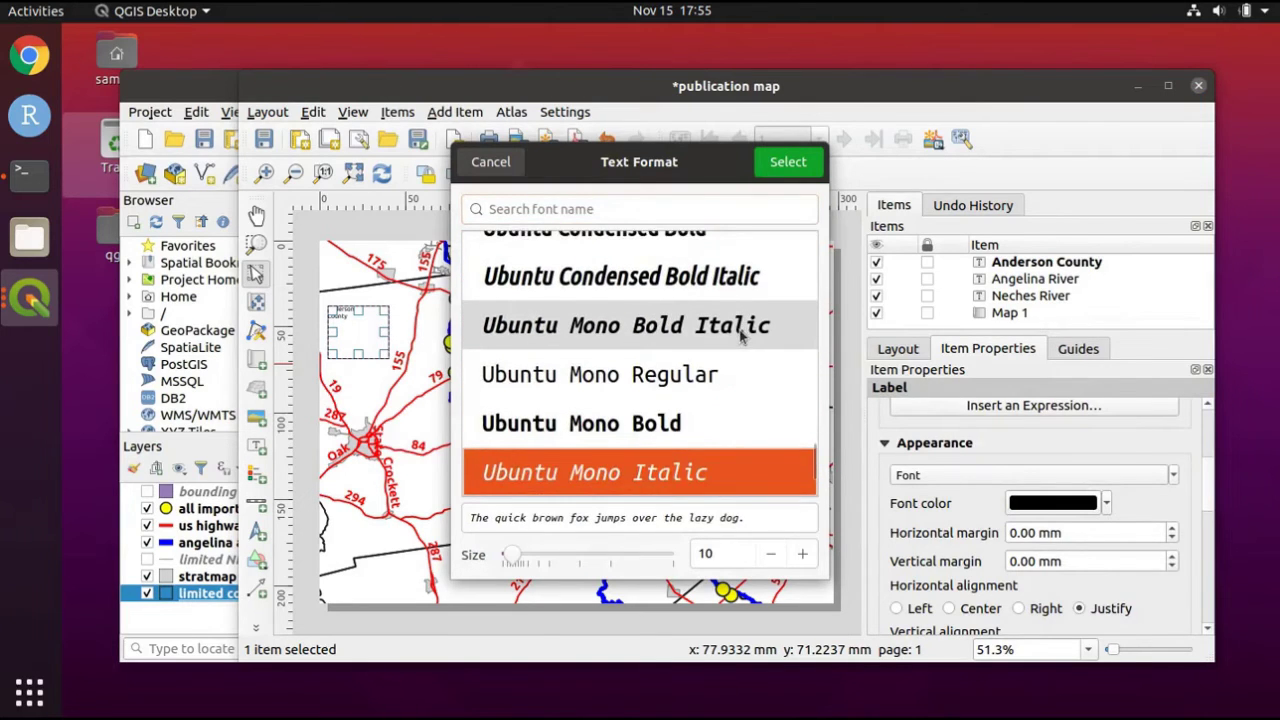
key(Up)
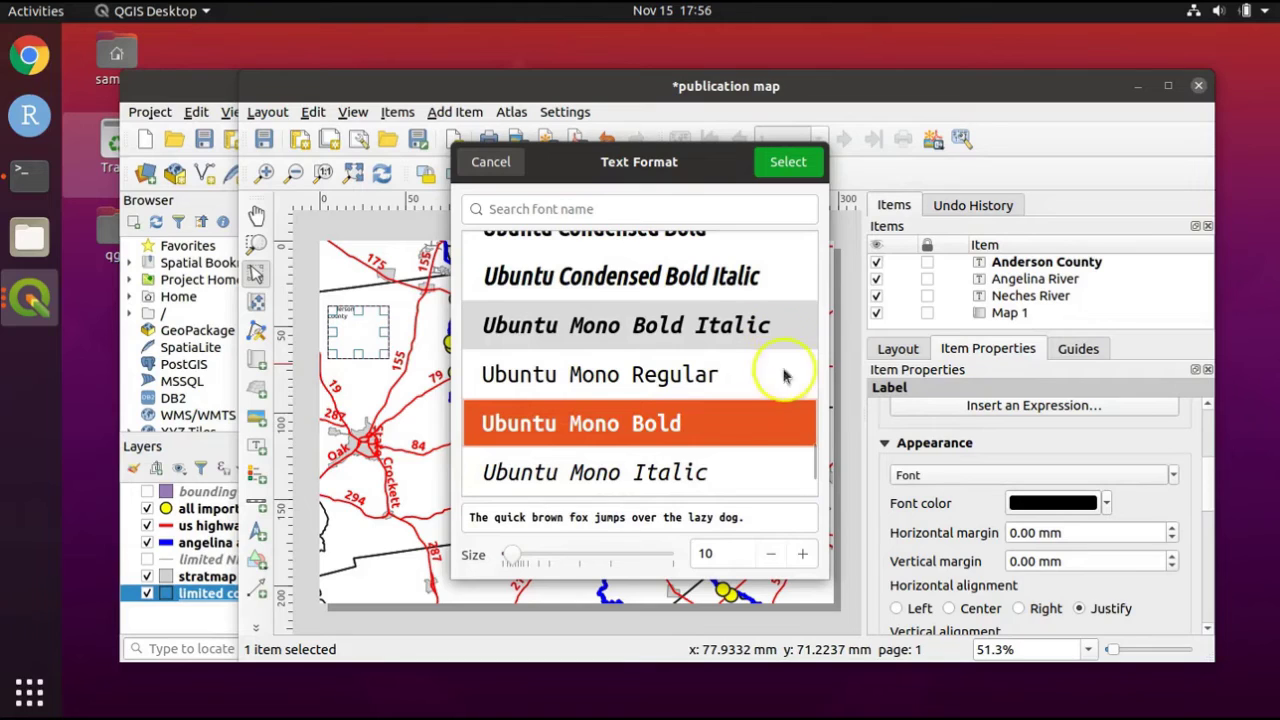
click(722, 553)
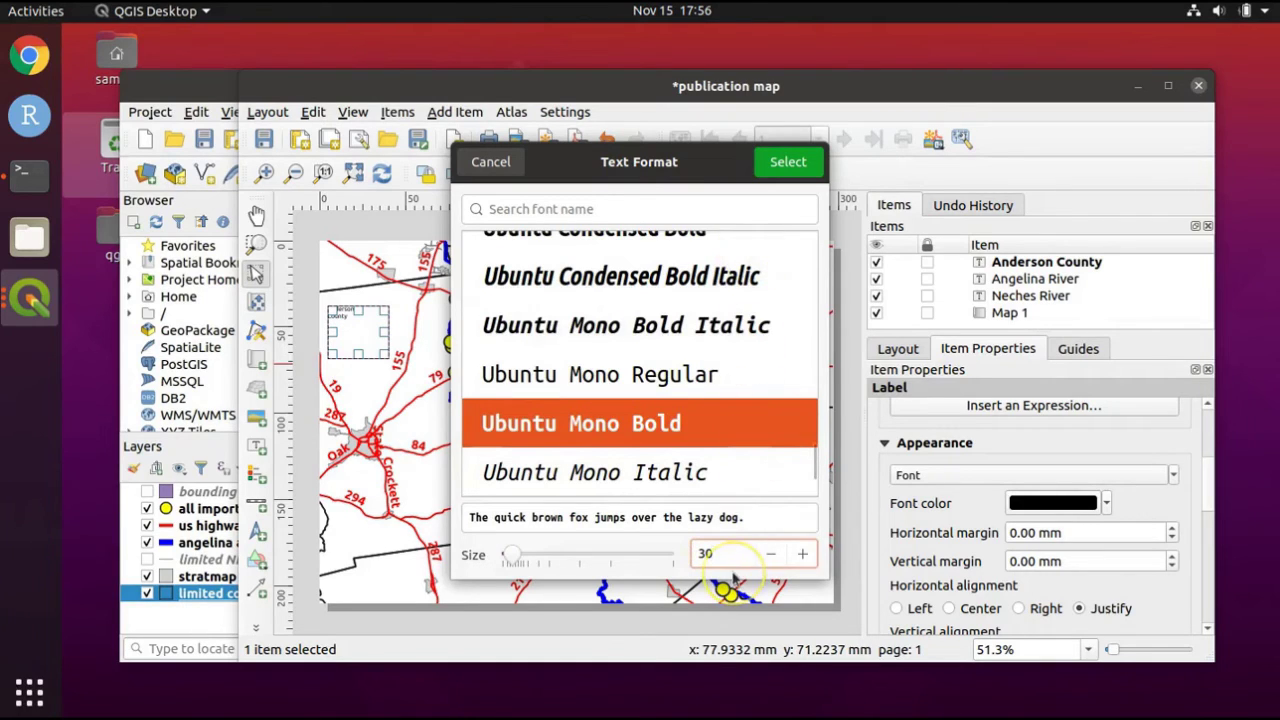
click(732, 575)
click(788, 168)
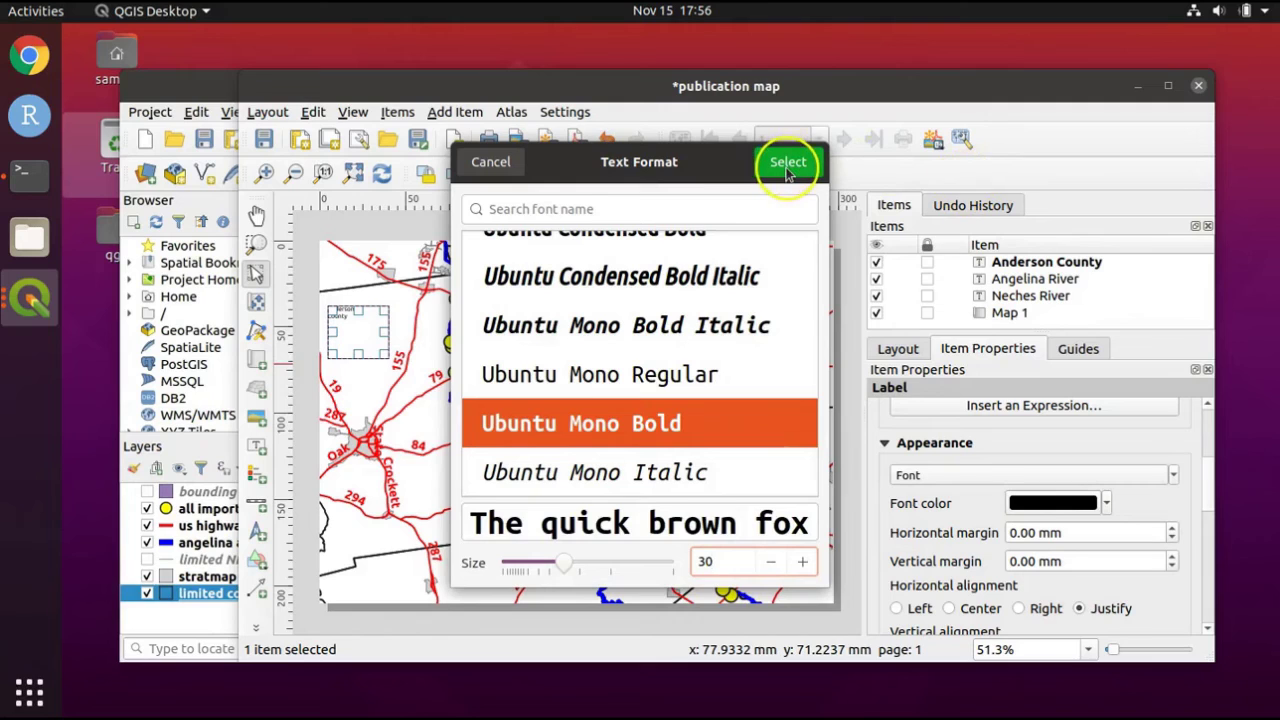
click(788, 168)
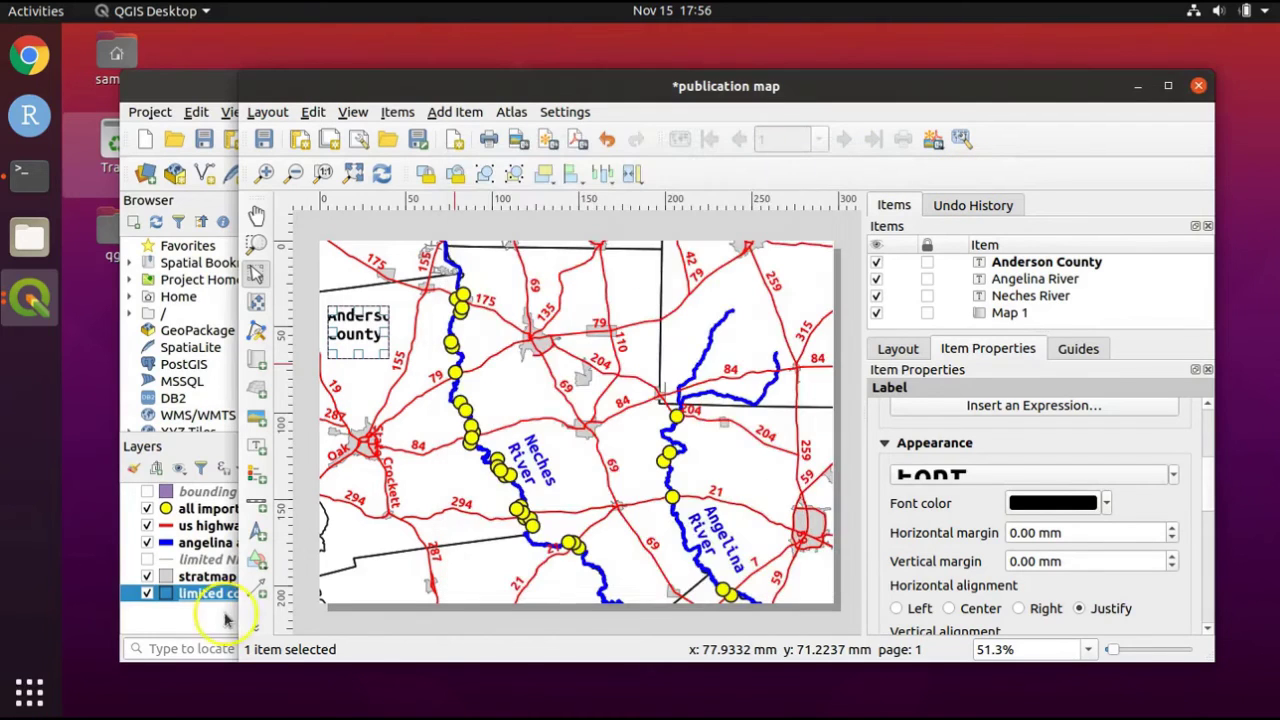
Drag the Anderson County label's right handle wider so its text fits, then reselect it.
click(334, 325)
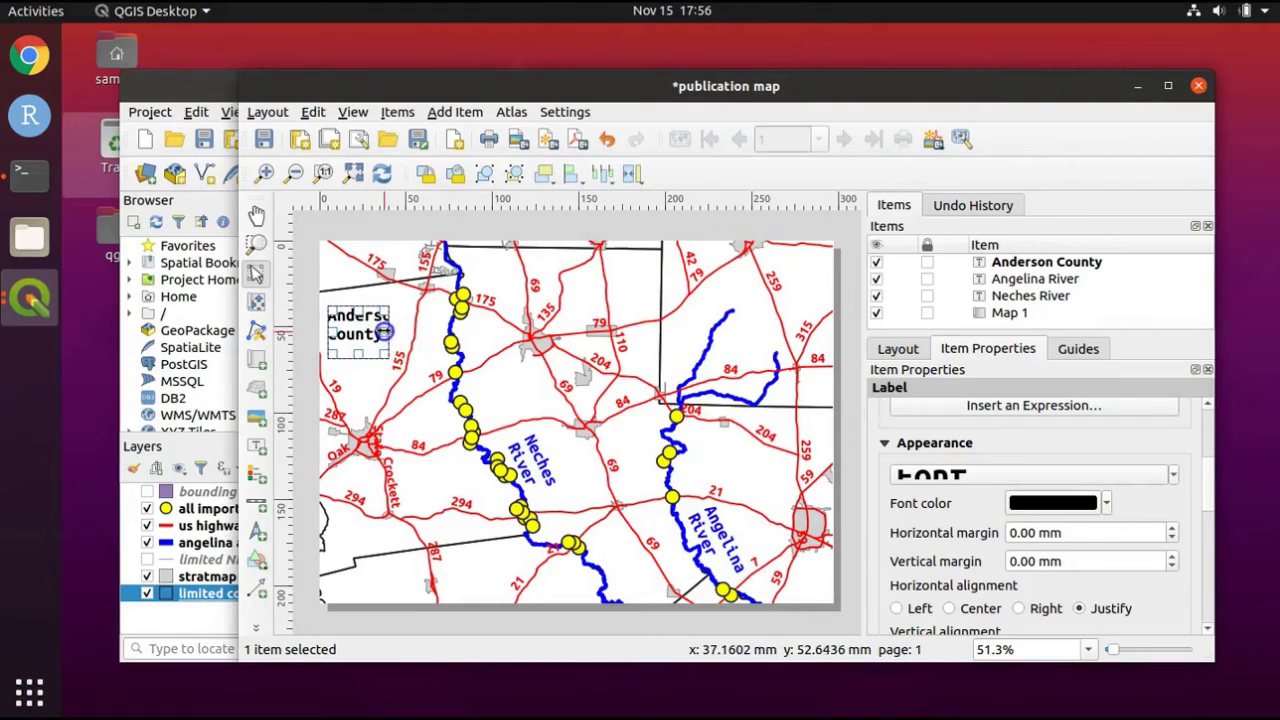
drag(384, 331, 423, 332)
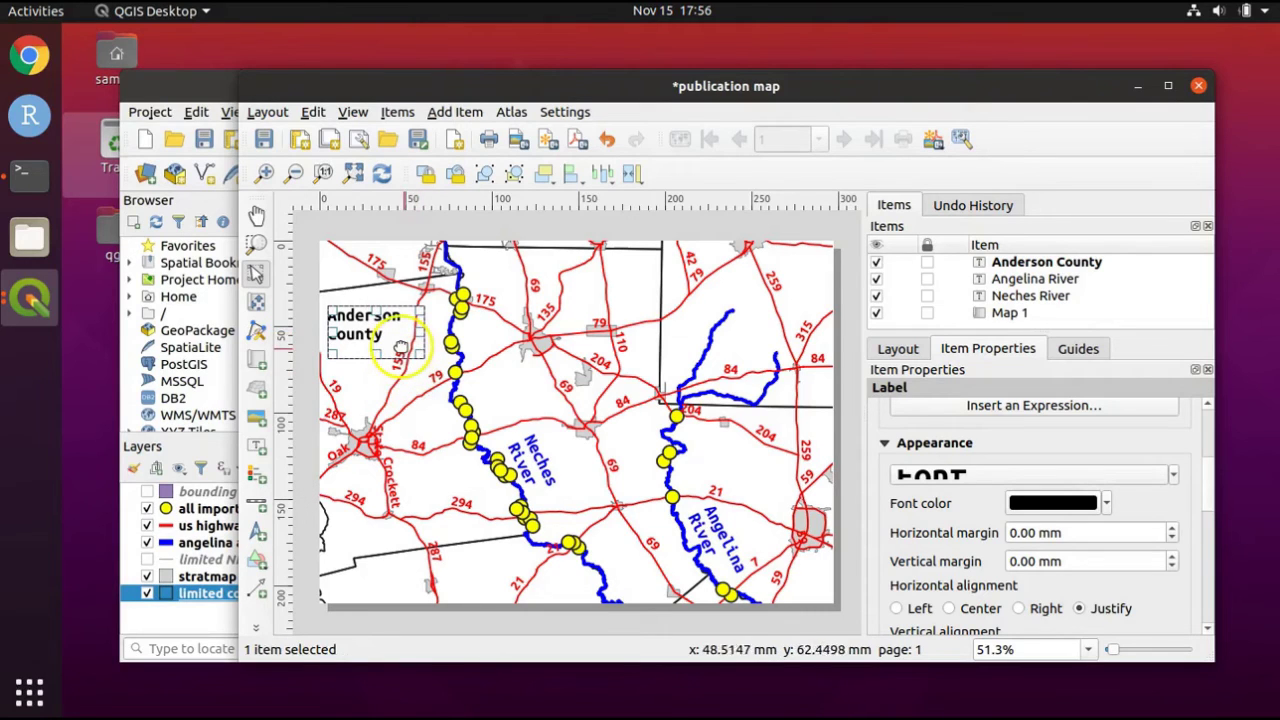
click(400, 347)
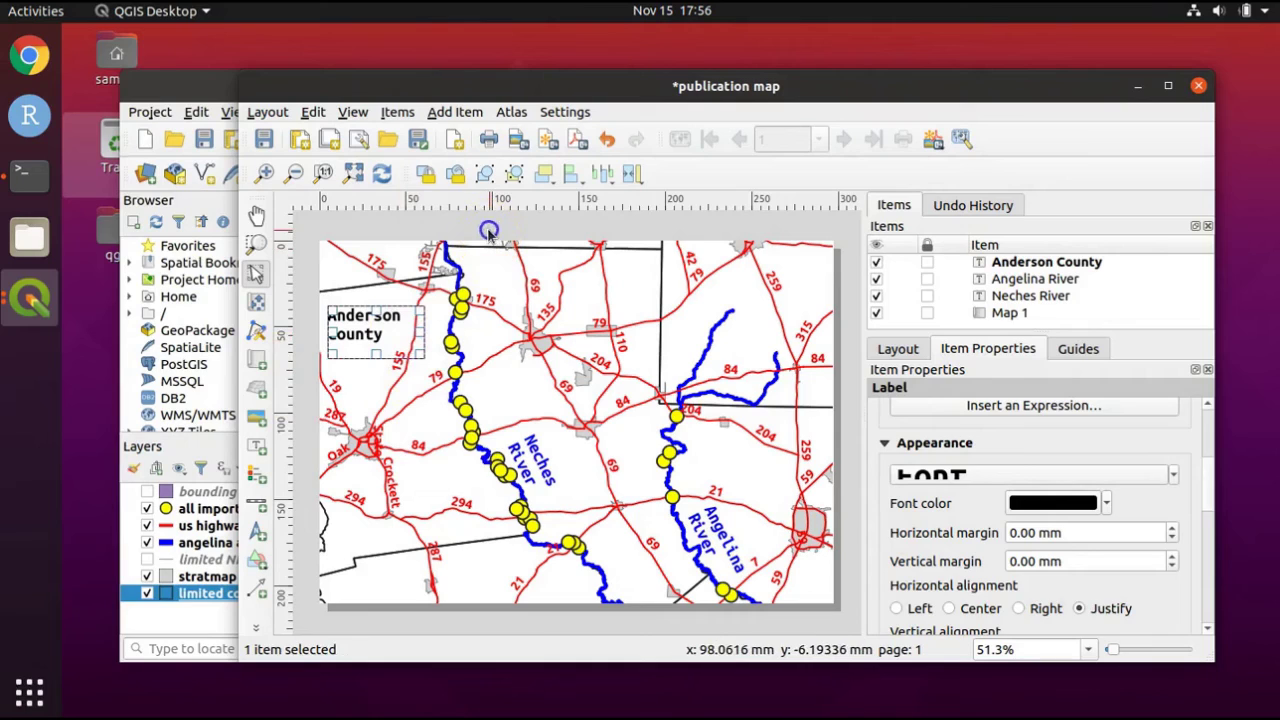
click(489, 234)
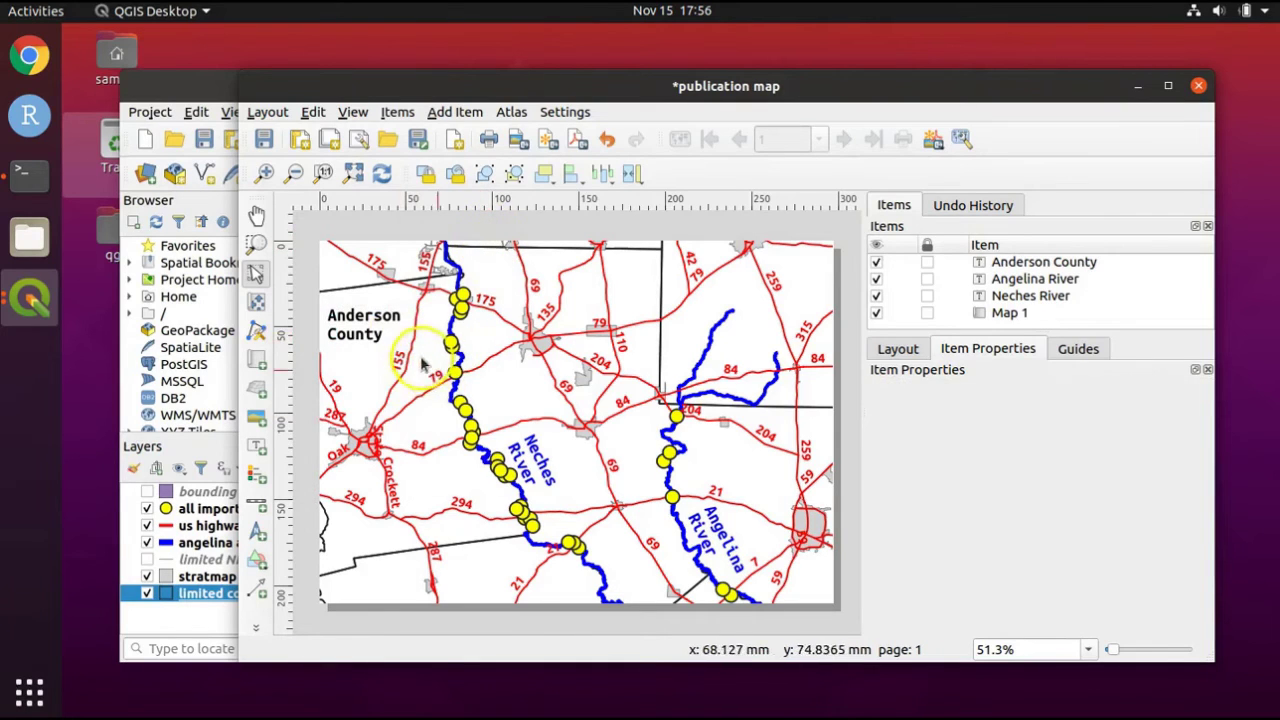
click(345, 333)
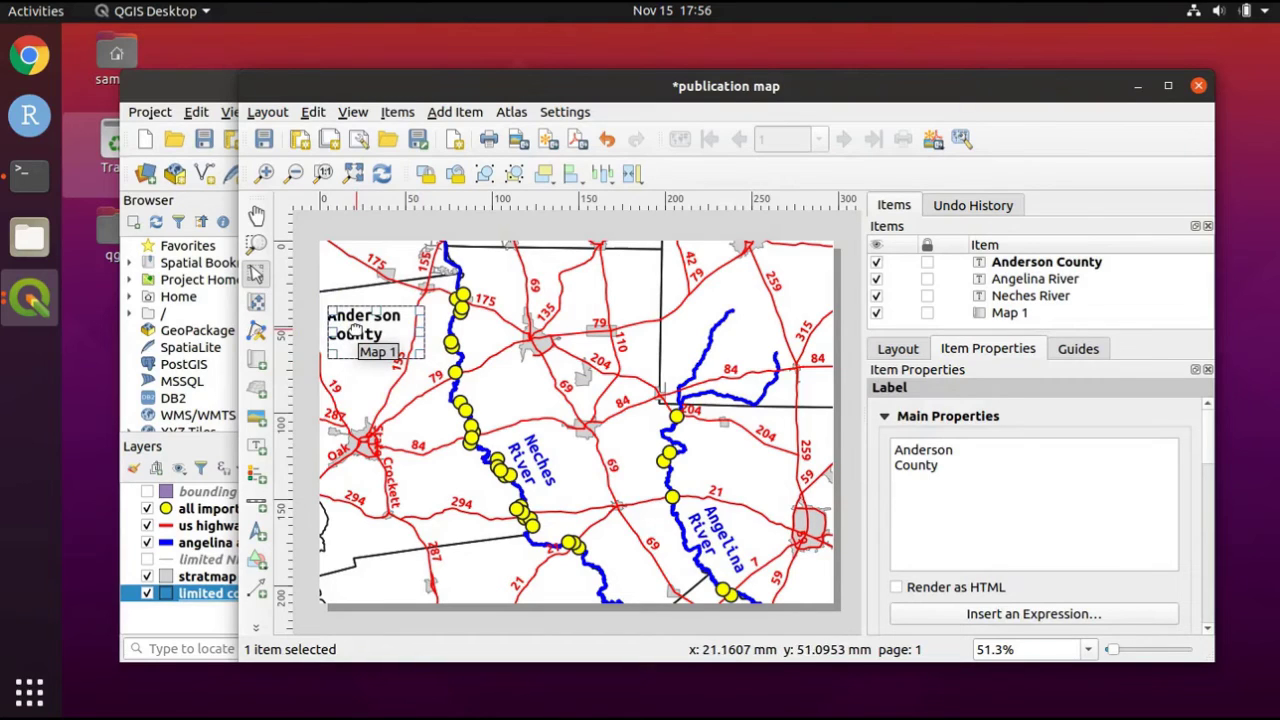
Paste a copy of the Anderson County label near the map centre and retext it 'Cherokee County'.
key(ctrl+v)
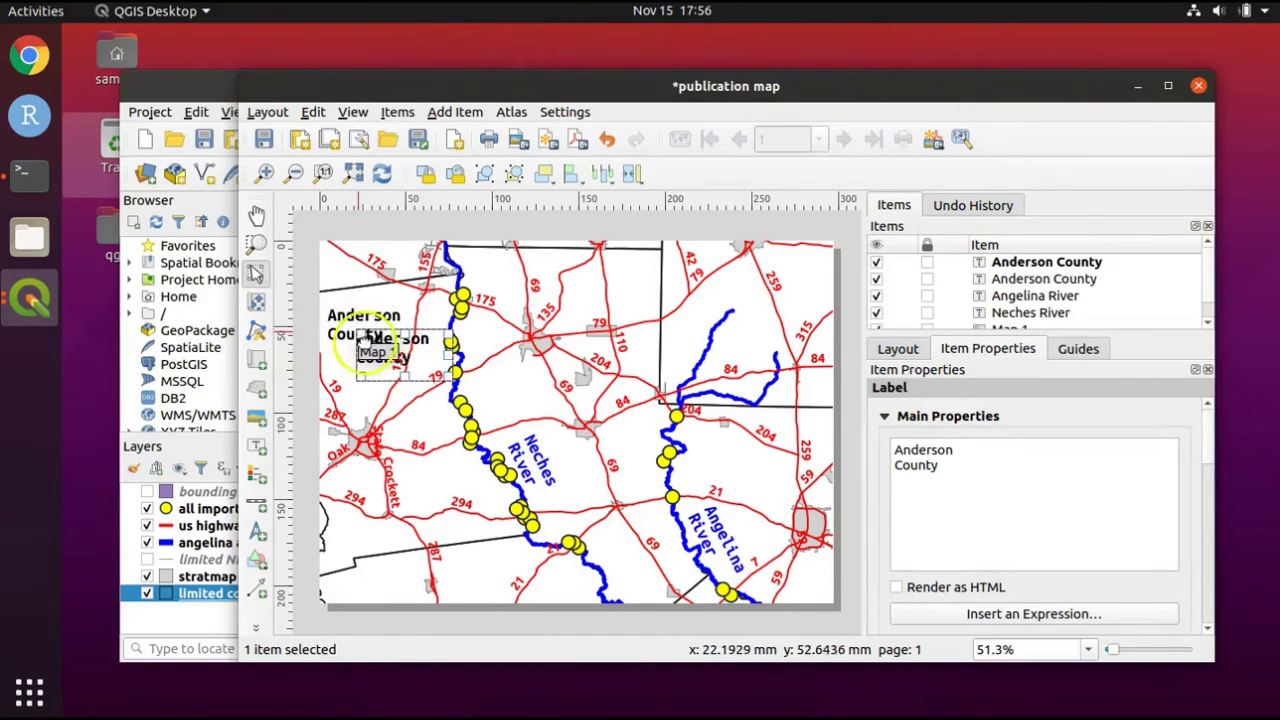
drag(357, 335, 533, 396)
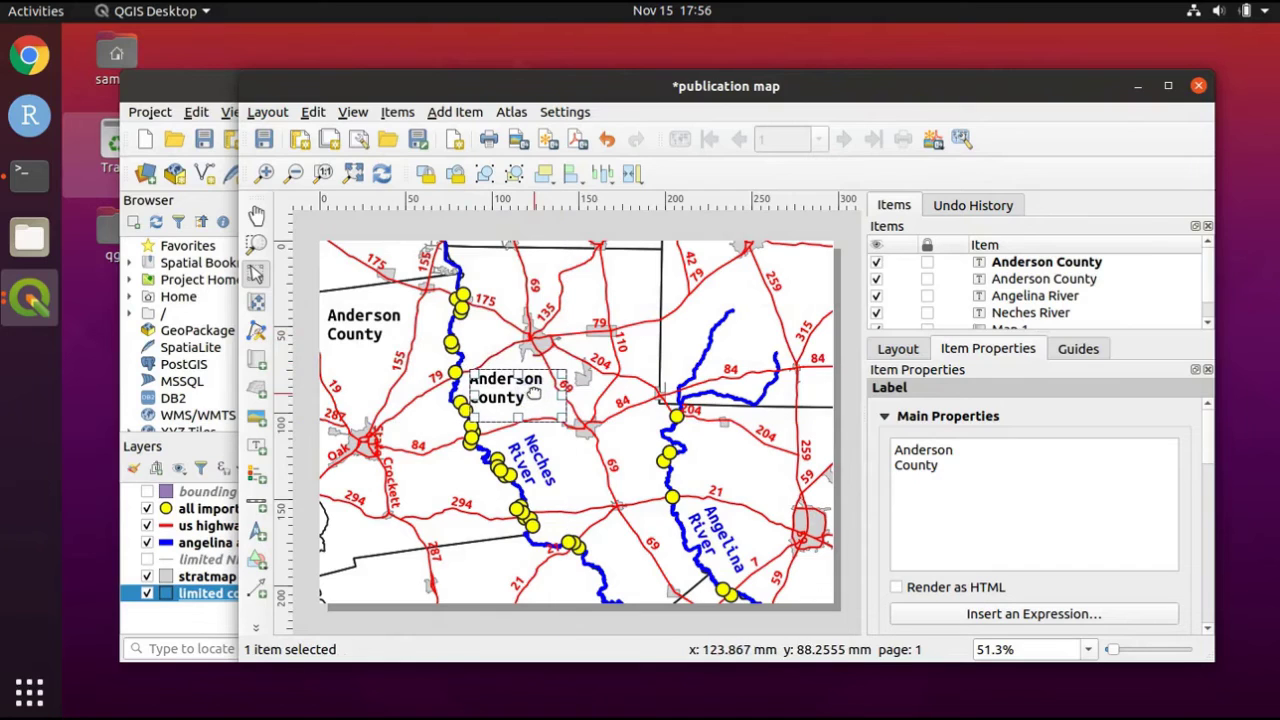
click(957, 452)
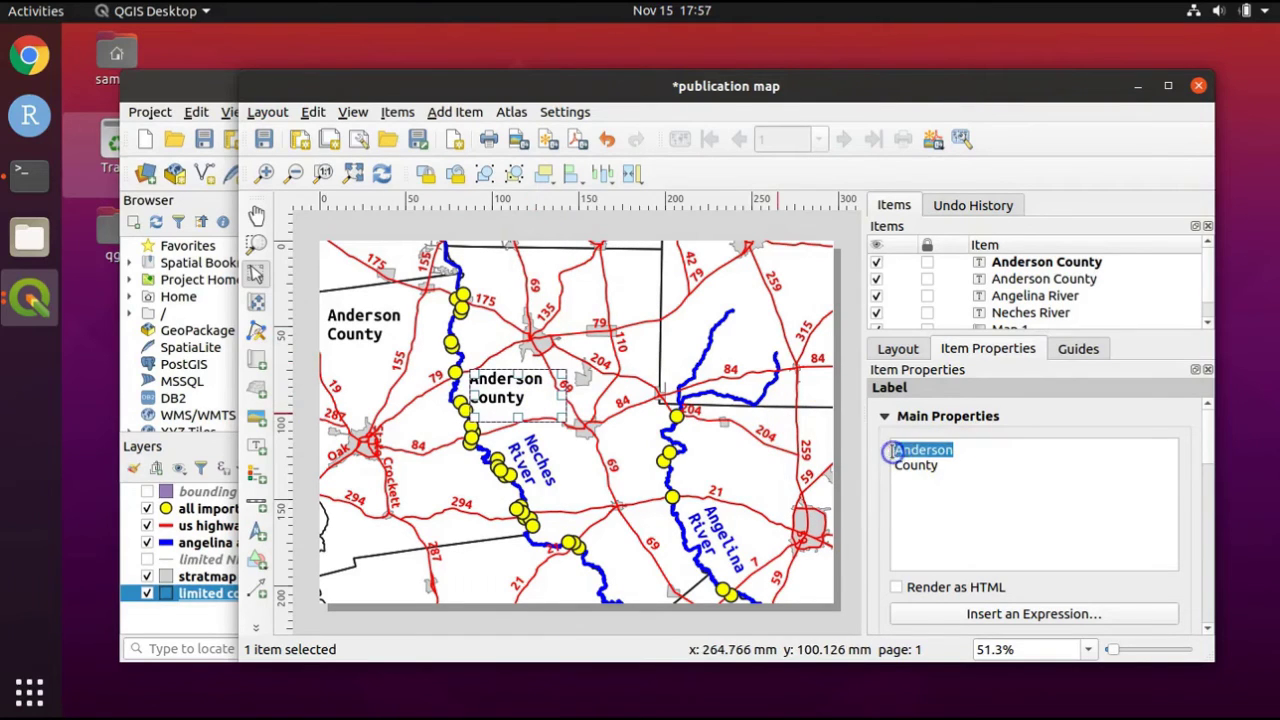
text(Cherokee)
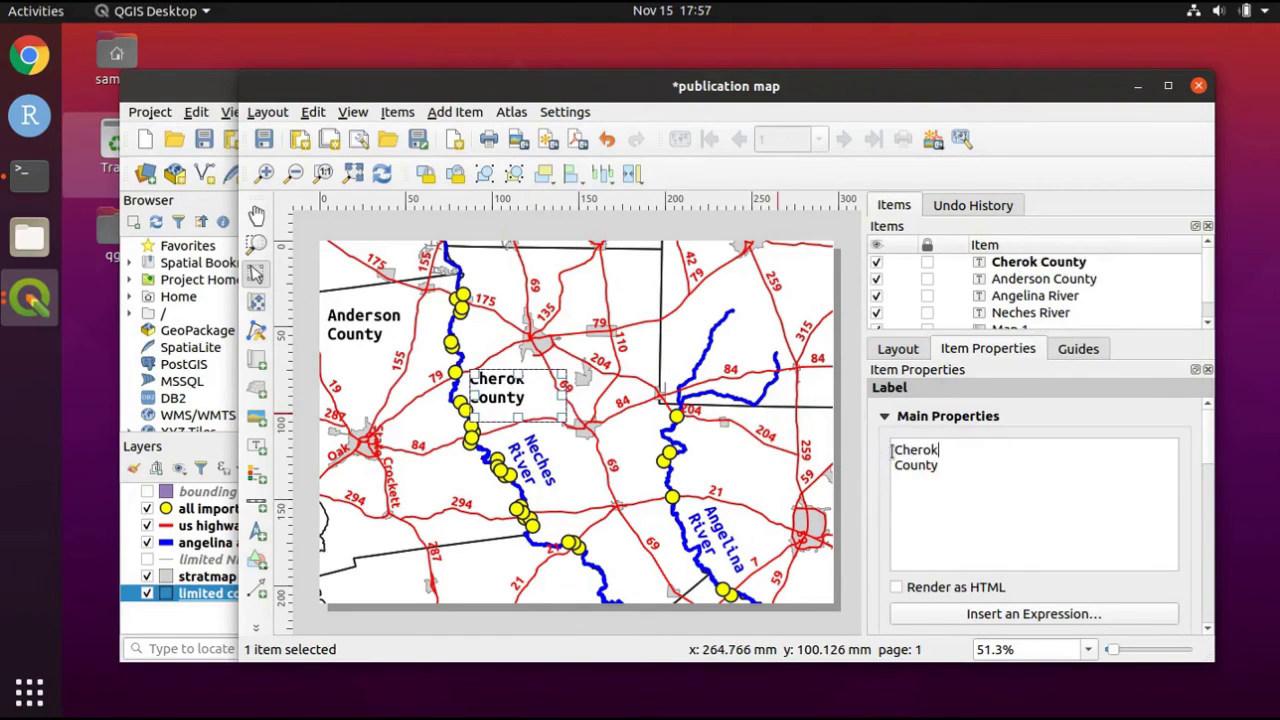
Reselect the Cherokee County label and paste another copy of it.
click(711, 230)
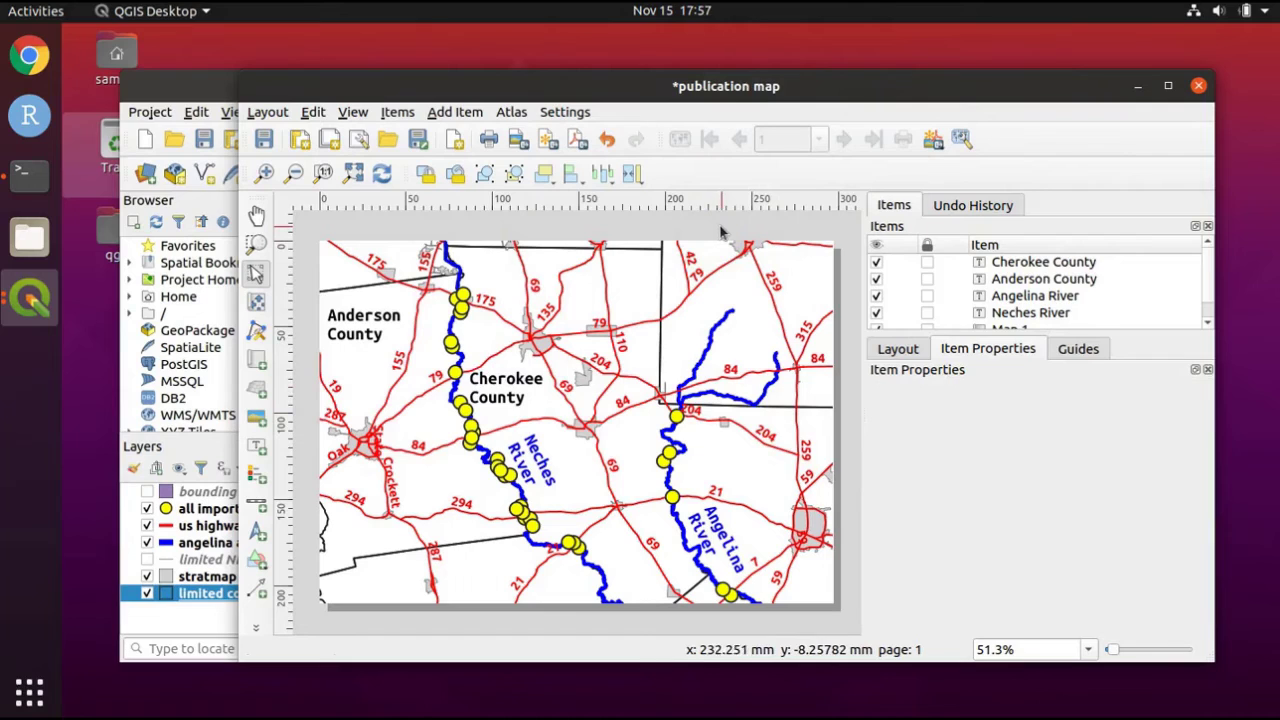
click(510, 398)
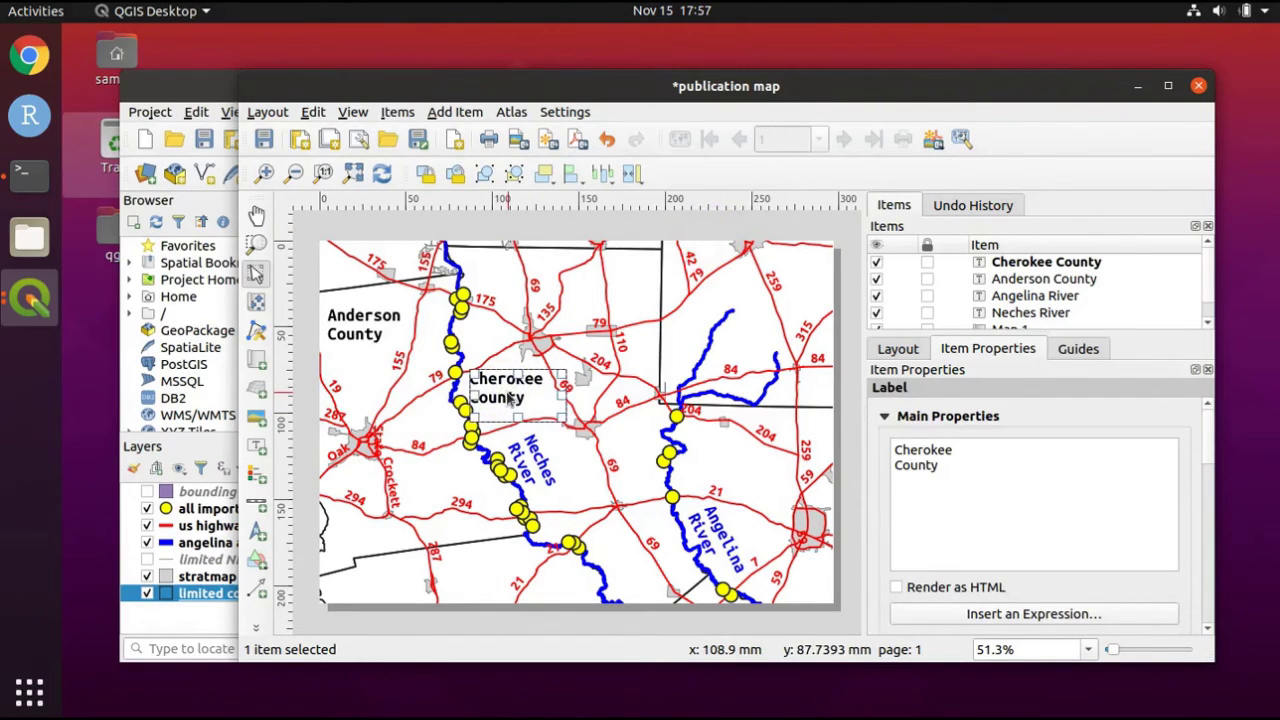
key(ctrl+v)
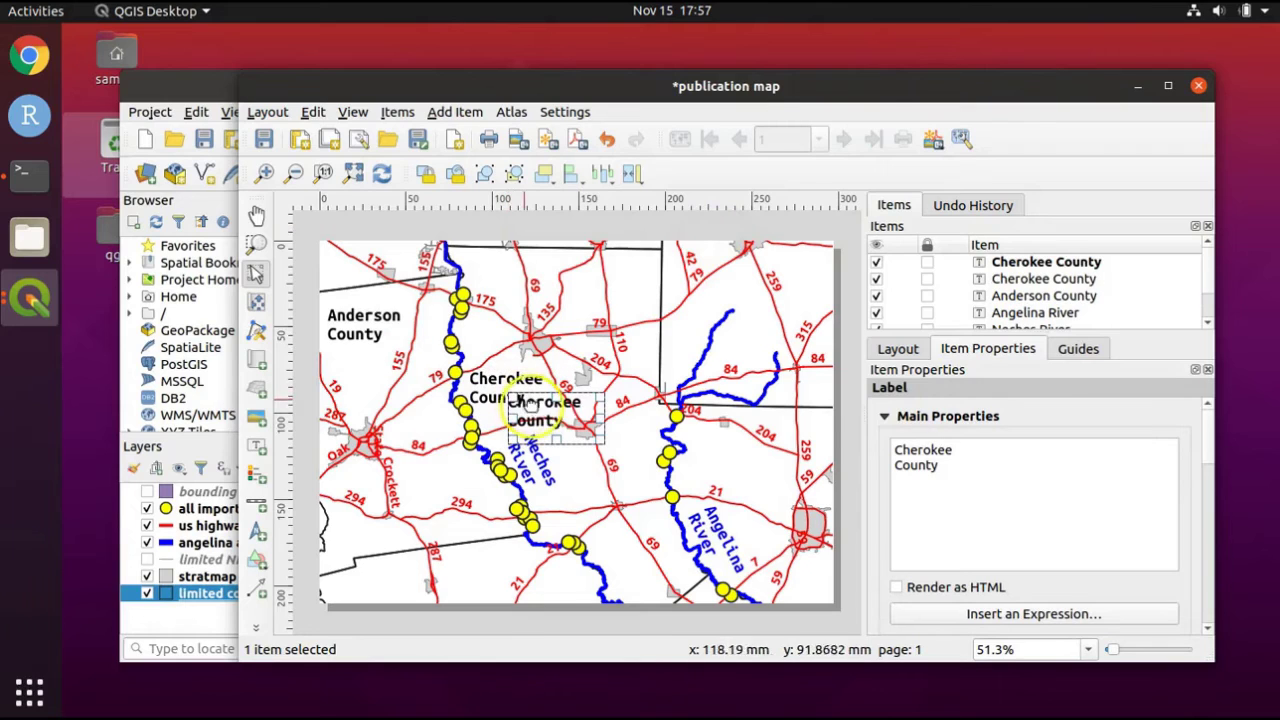
Move a label copy to the upper right and rename it 'Rusk County'.
click(536, 410)
drag(536, 410, 773, 264)
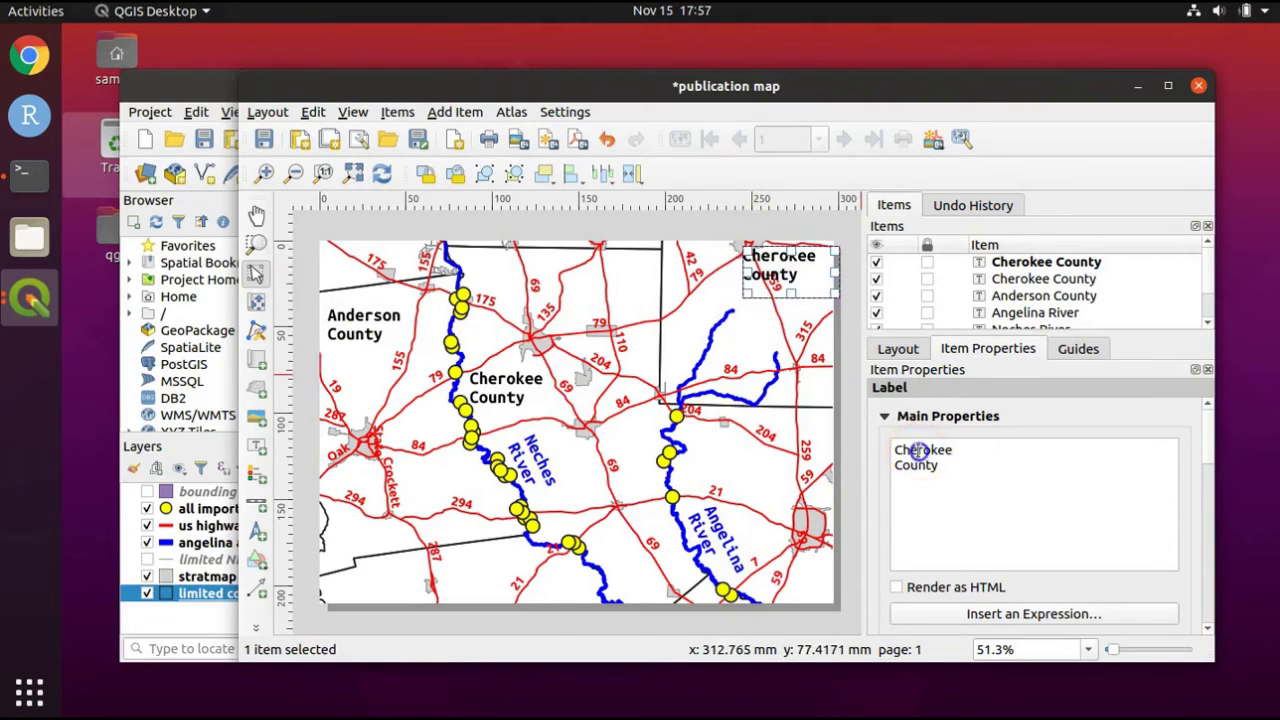
double_click(918, 450)
text(Rusk)
drag(774, 258, 760, 319)
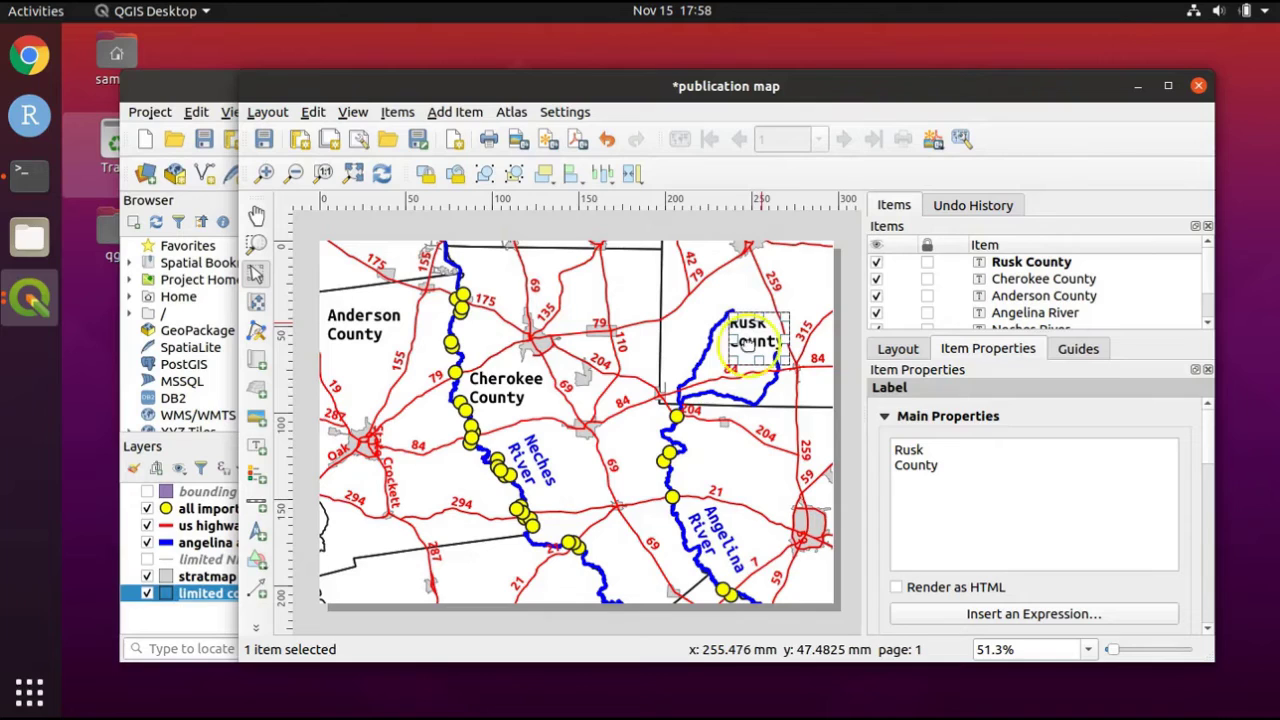
click(848, 328)
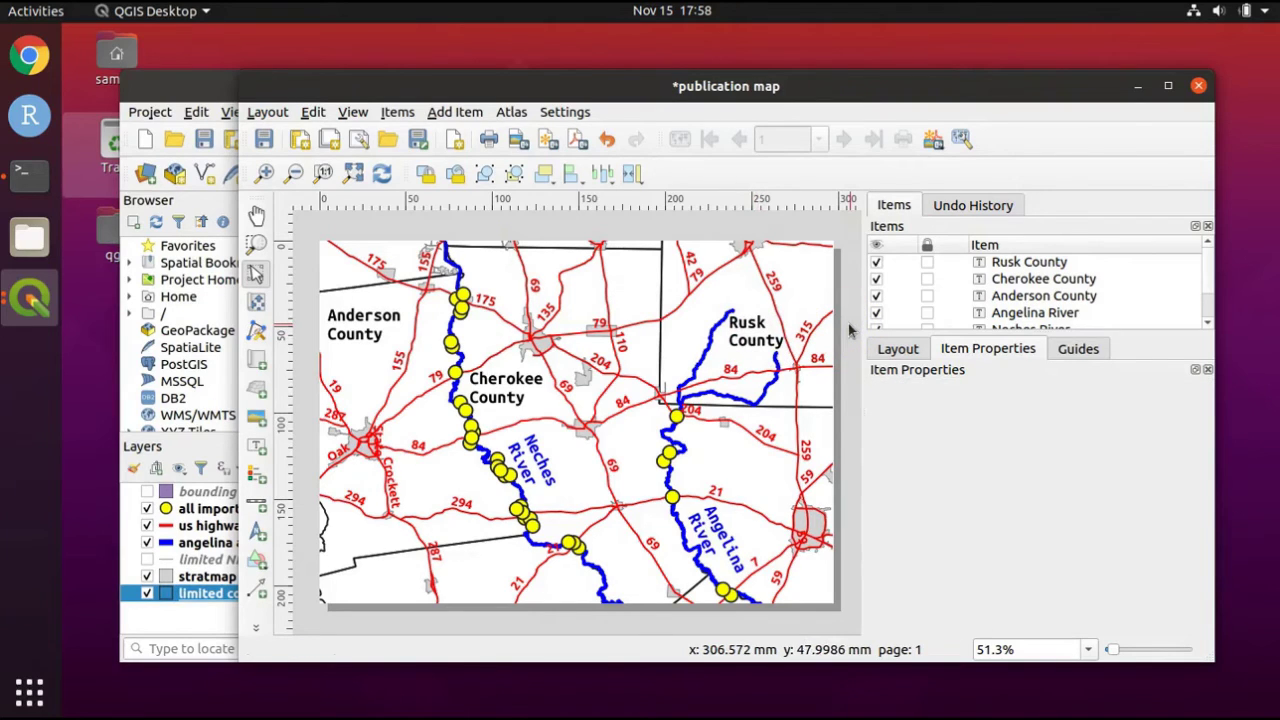
click(736, 338)
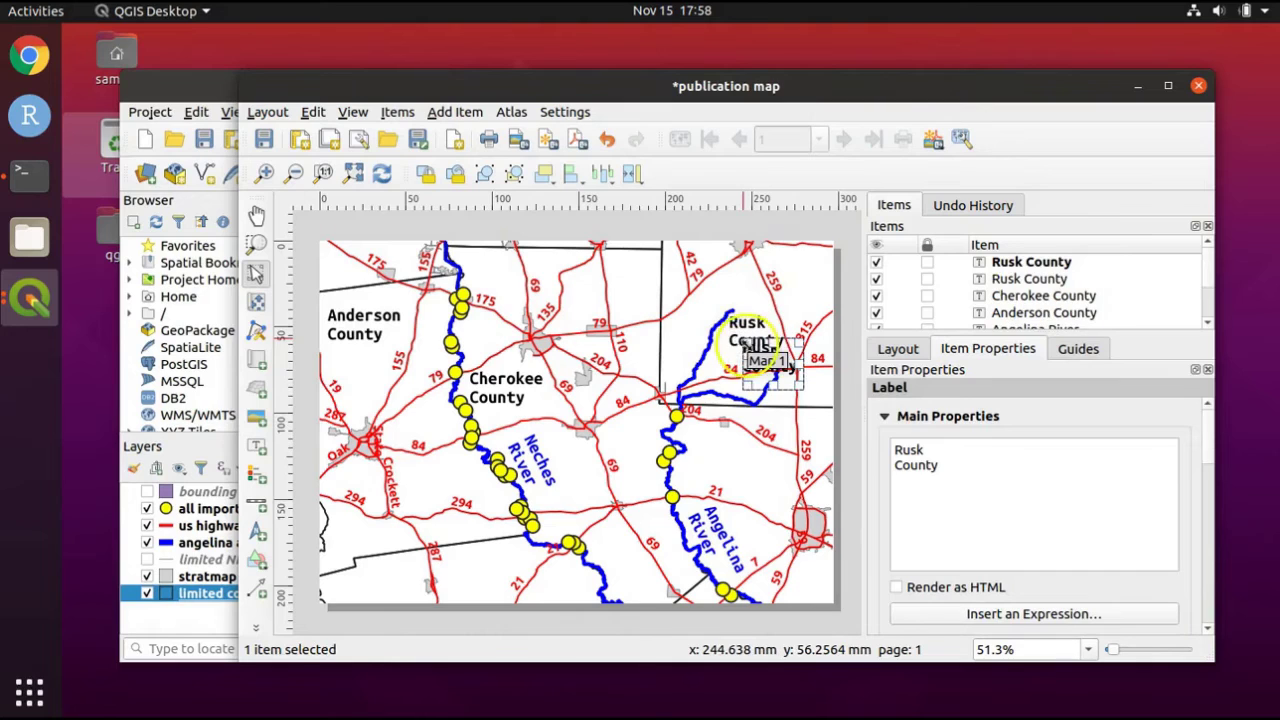
Place a copy lower down as 'Nacogdoches County' and widen its box to fit.
drag(738, 338, 716, 449)
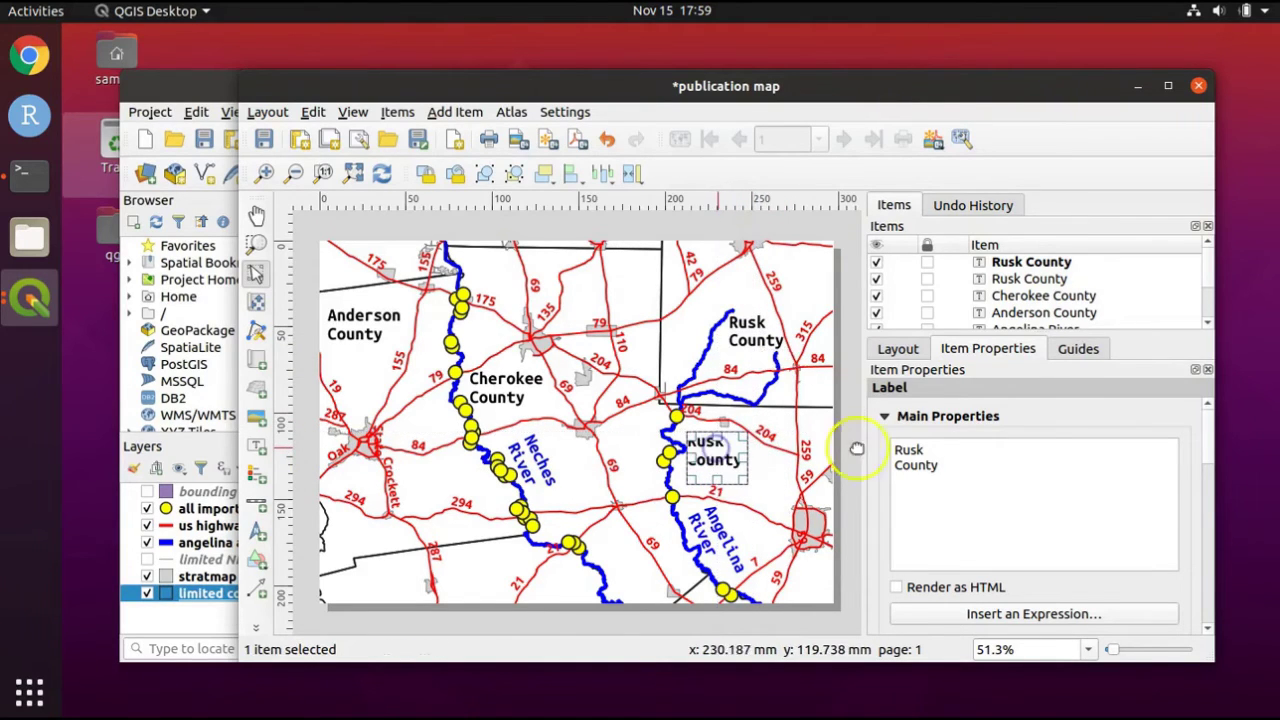
click(917, 447)
text(Naco)
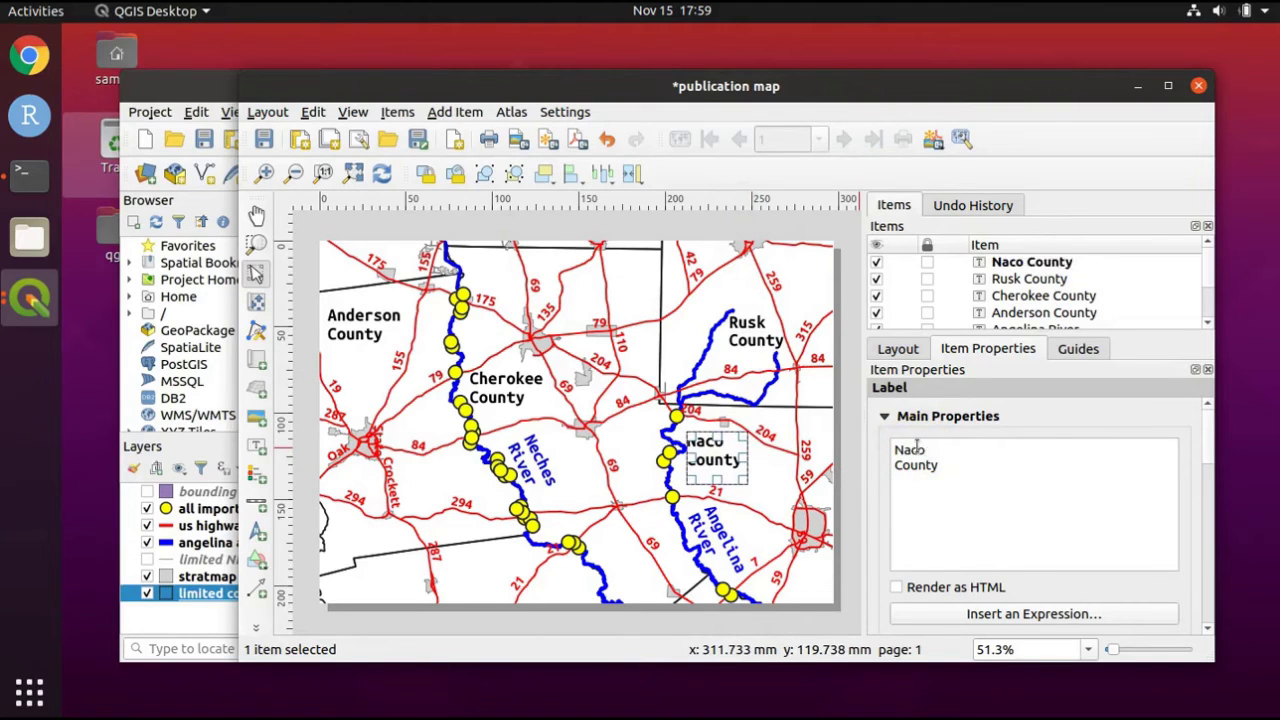
text(gdoches)
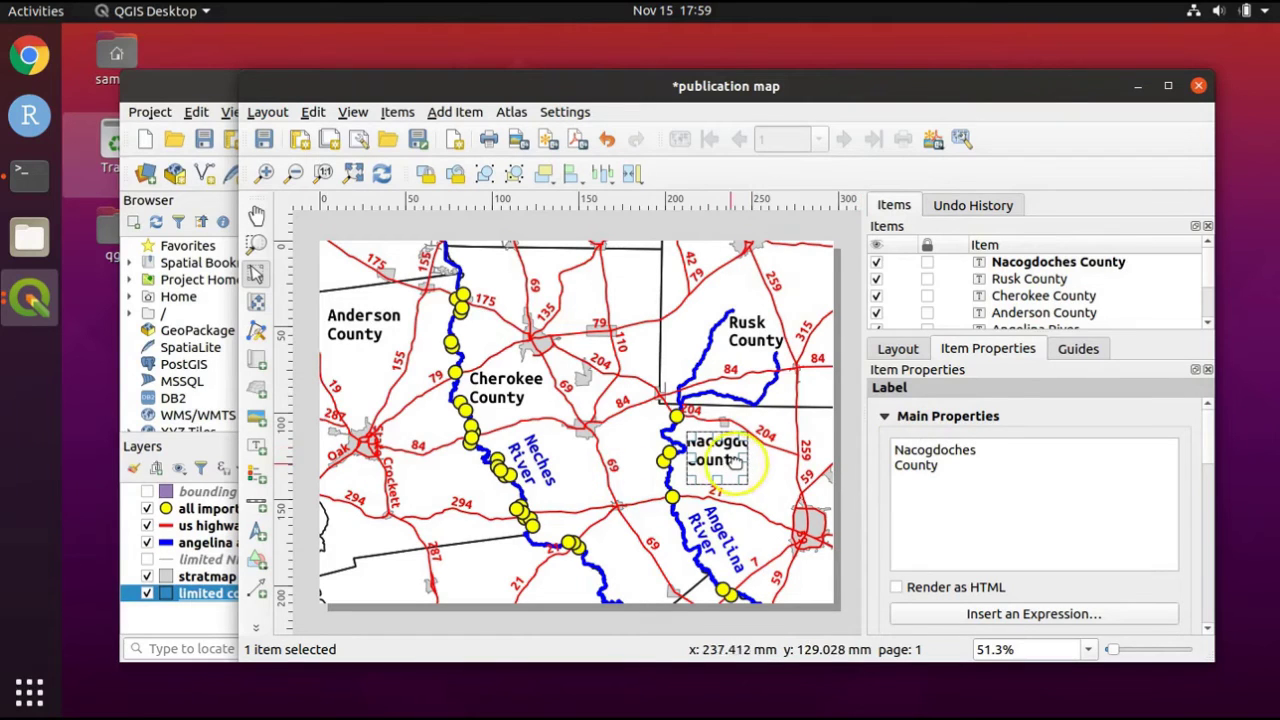
mouse_move(749, 459)
mouse_down()
mouse_move(786, 463)
mouse_move(762, 470)
mouse_up()
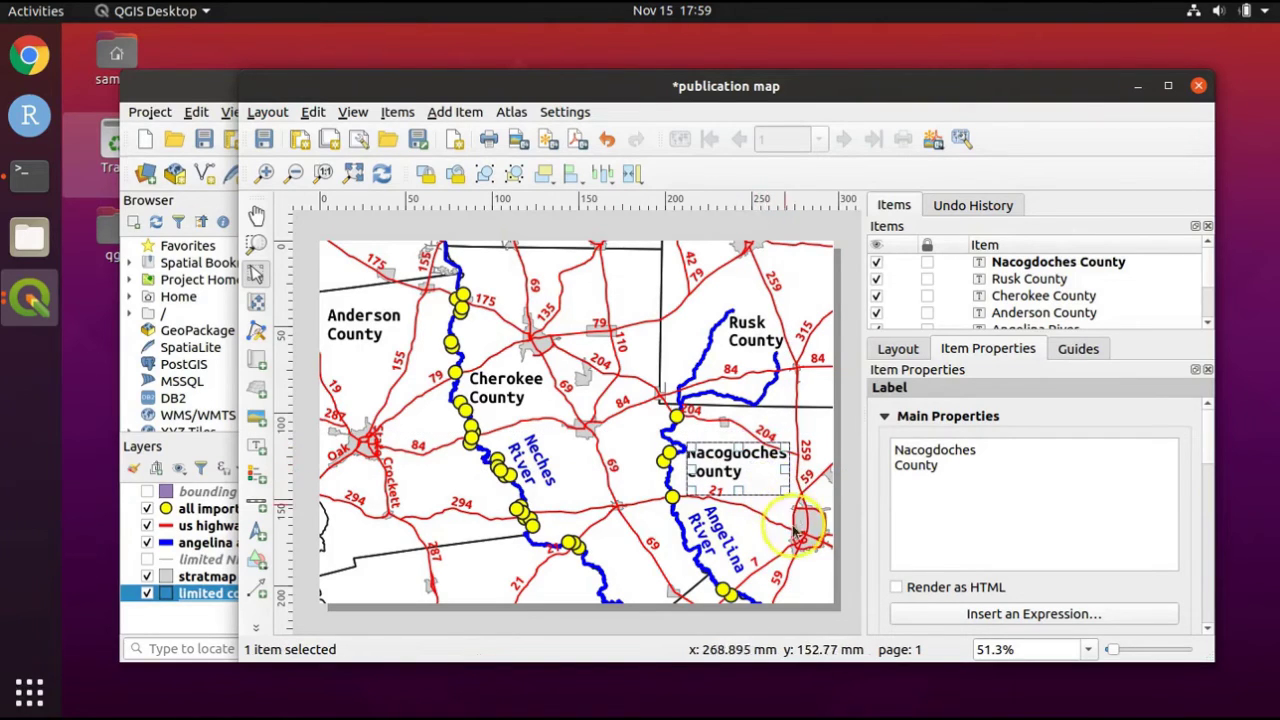
click(738, 466)
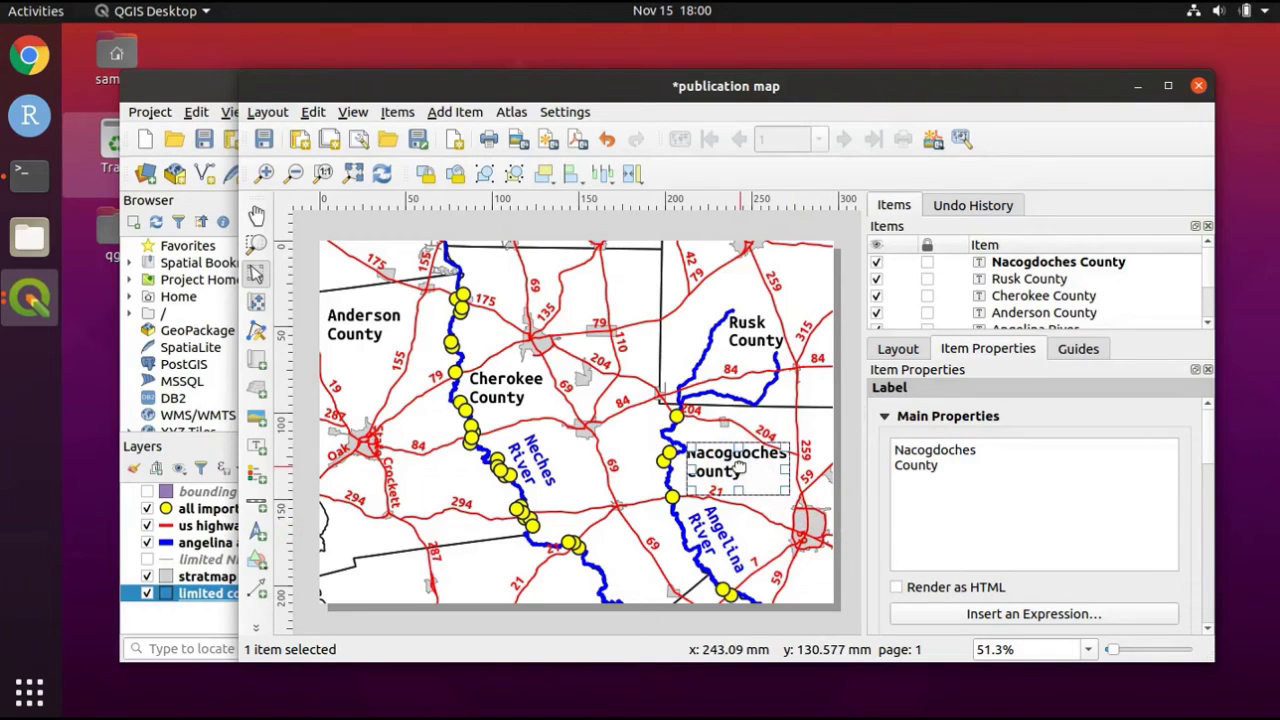
Duplicate the label into the lower-left map area and rename it 'Houston County'.
key(ctrl+v)
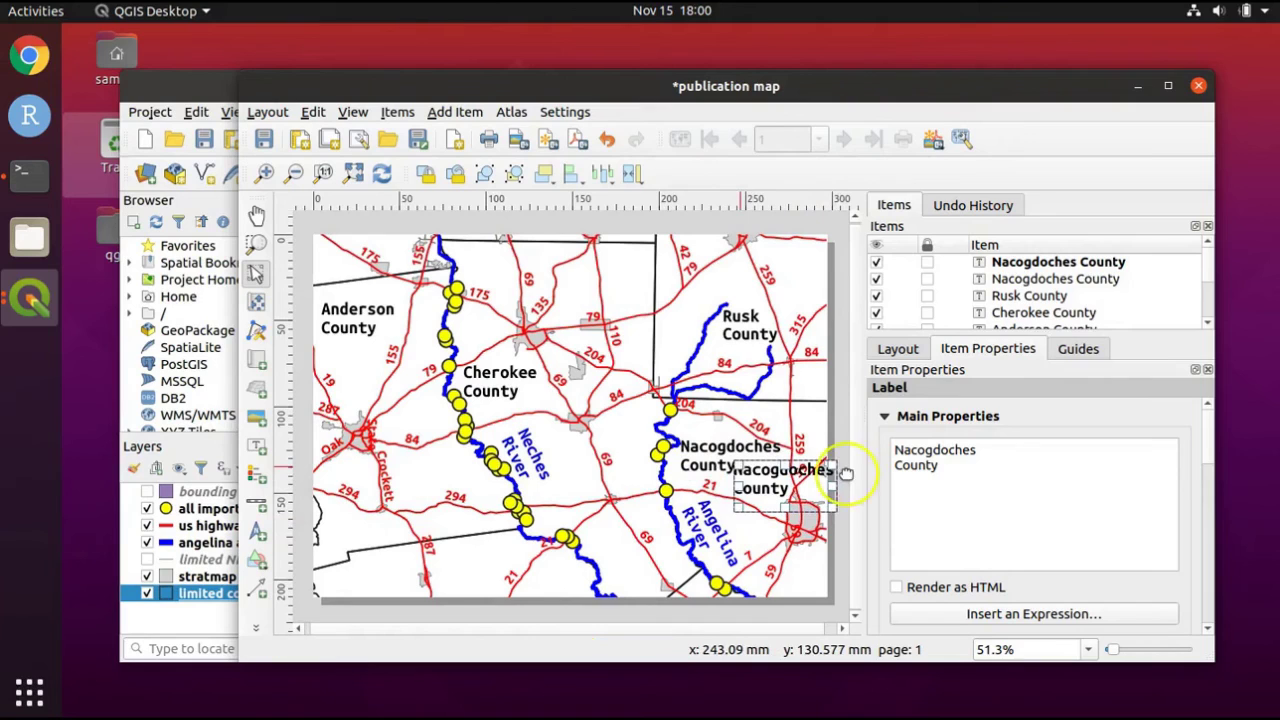
drag(846, 480, 511, 565)
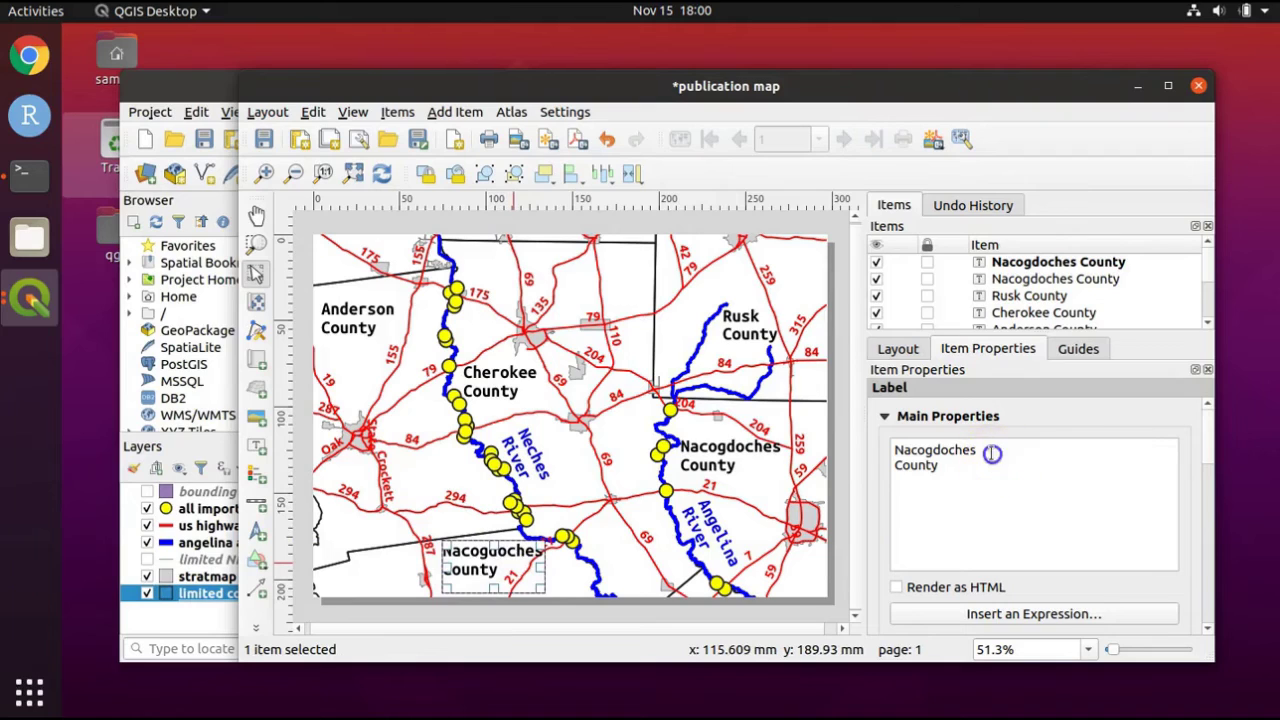
drag(990, 450, 889, 452)
text(Houston)
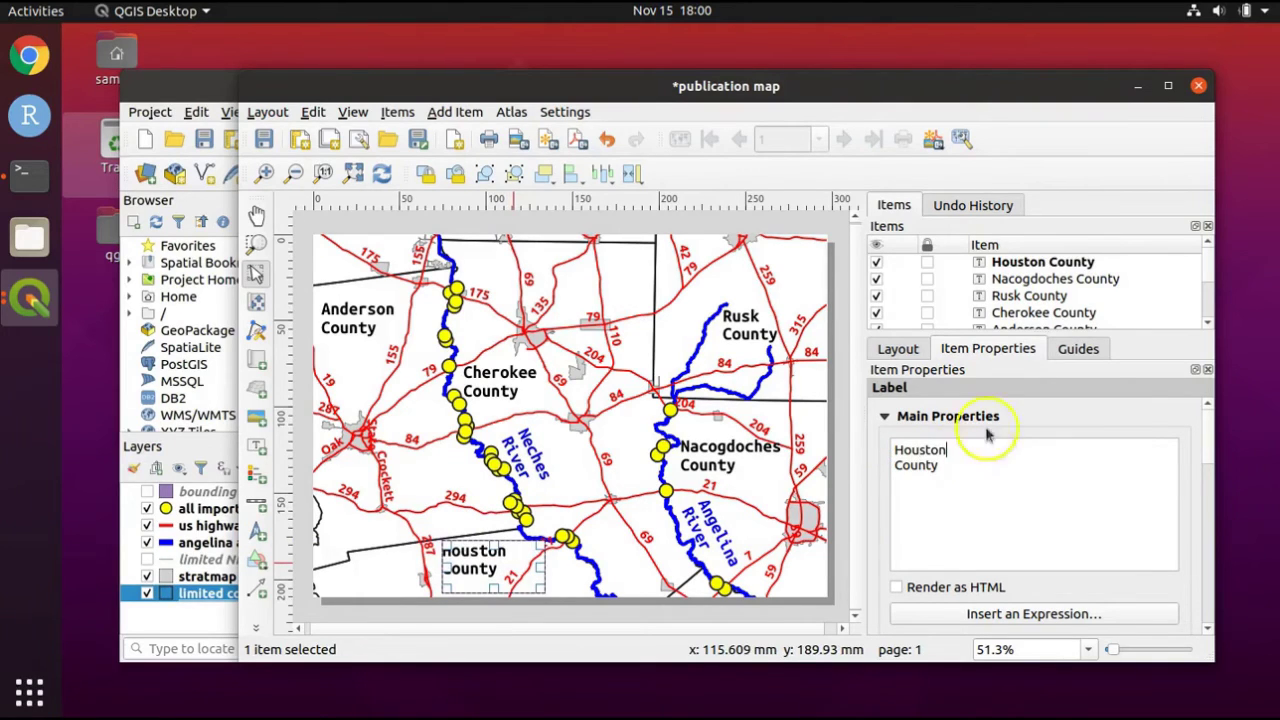
click(838, 474)
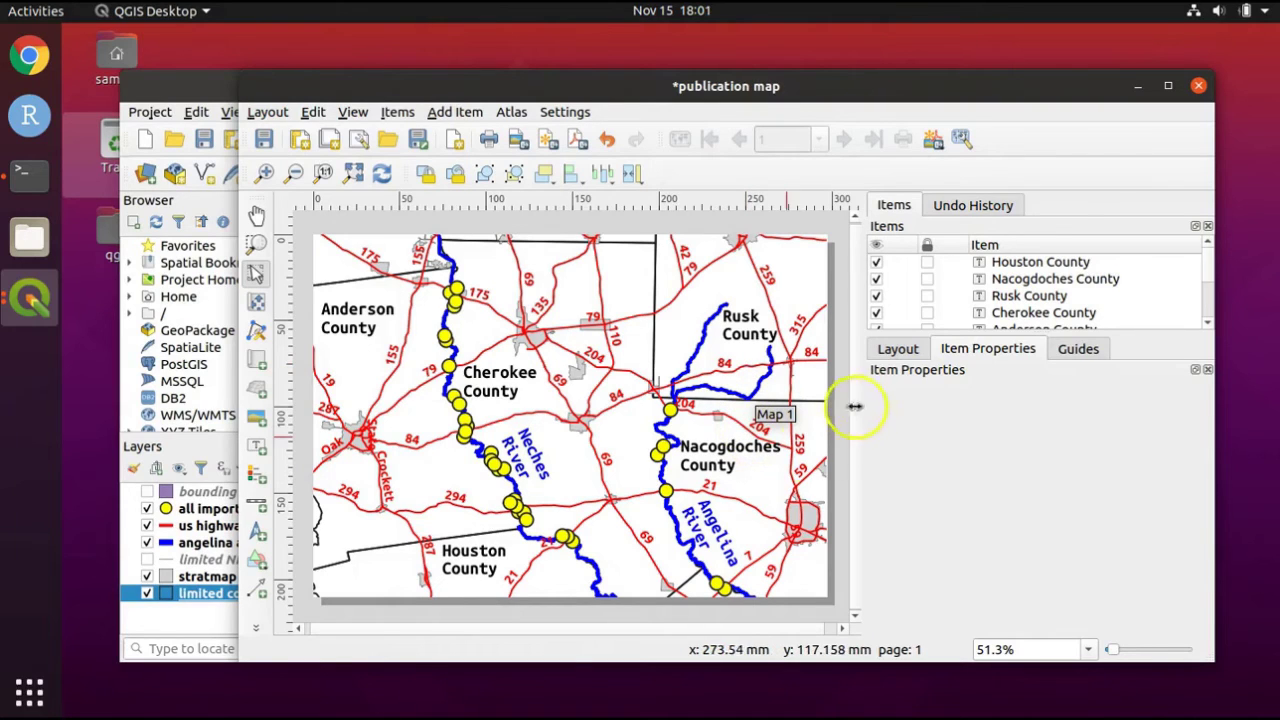
Draw a kilometre scale bar in the map's lower-left corner and nudge it slightly left.
click(252, 505)
drag(318, 560, 418, 589)
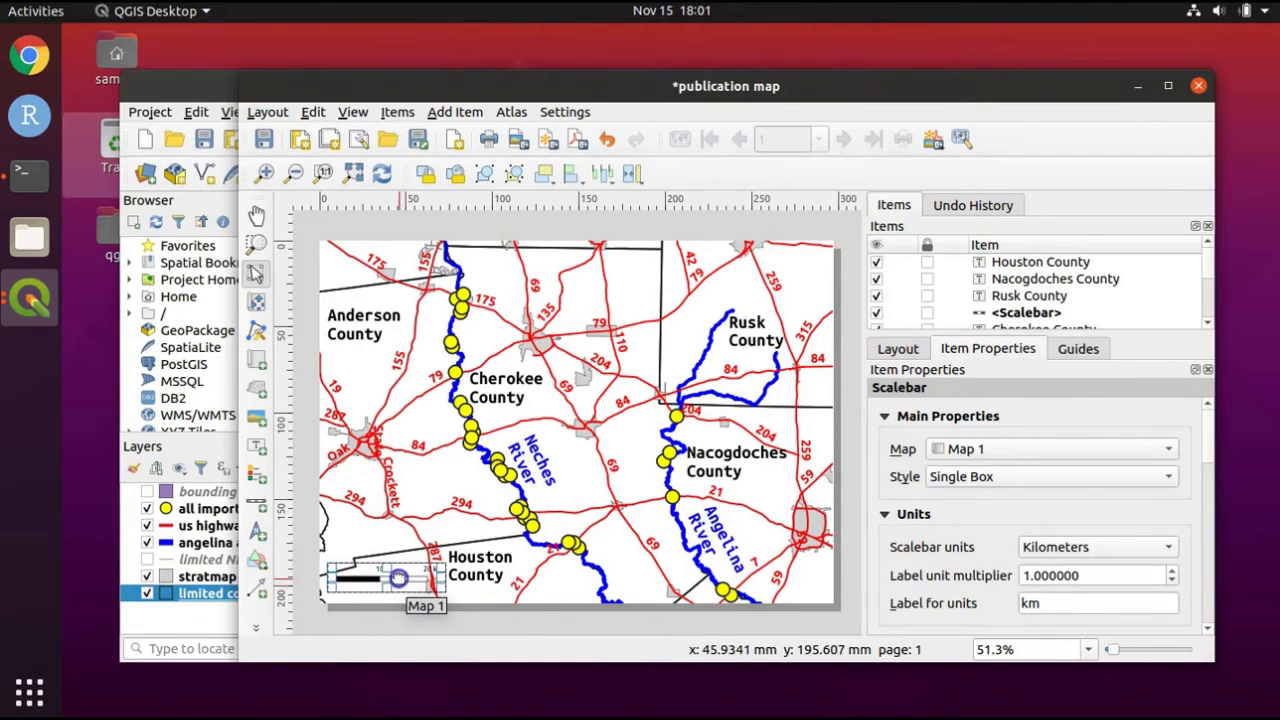
drag(394, 583, 387, 590)
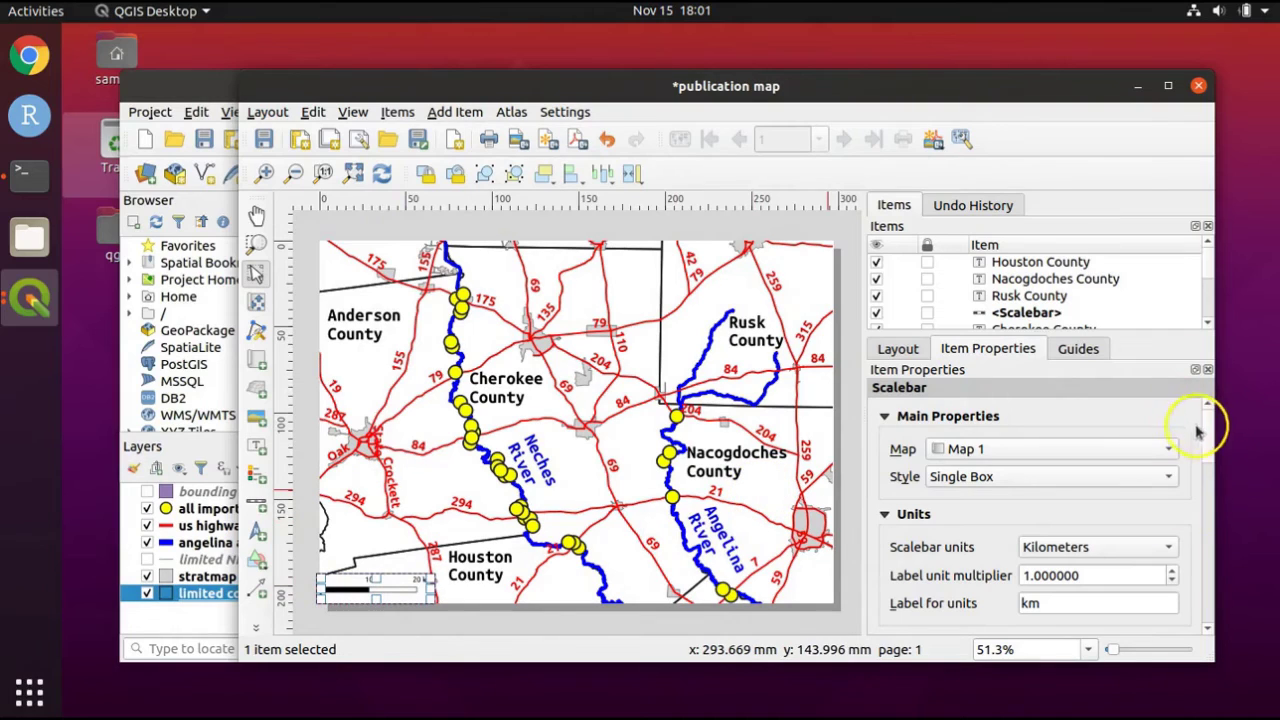
drag(1206, 434, 1210, 462)
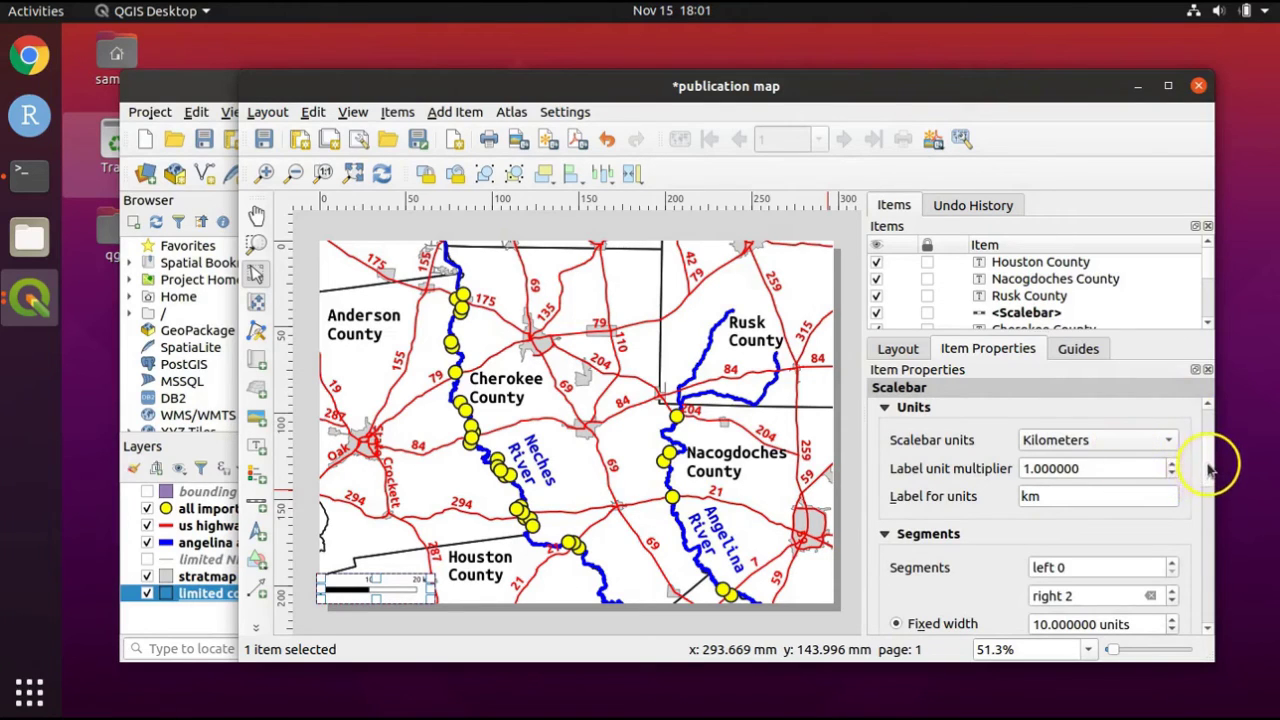
drag(1208, 465, 1213, 522)
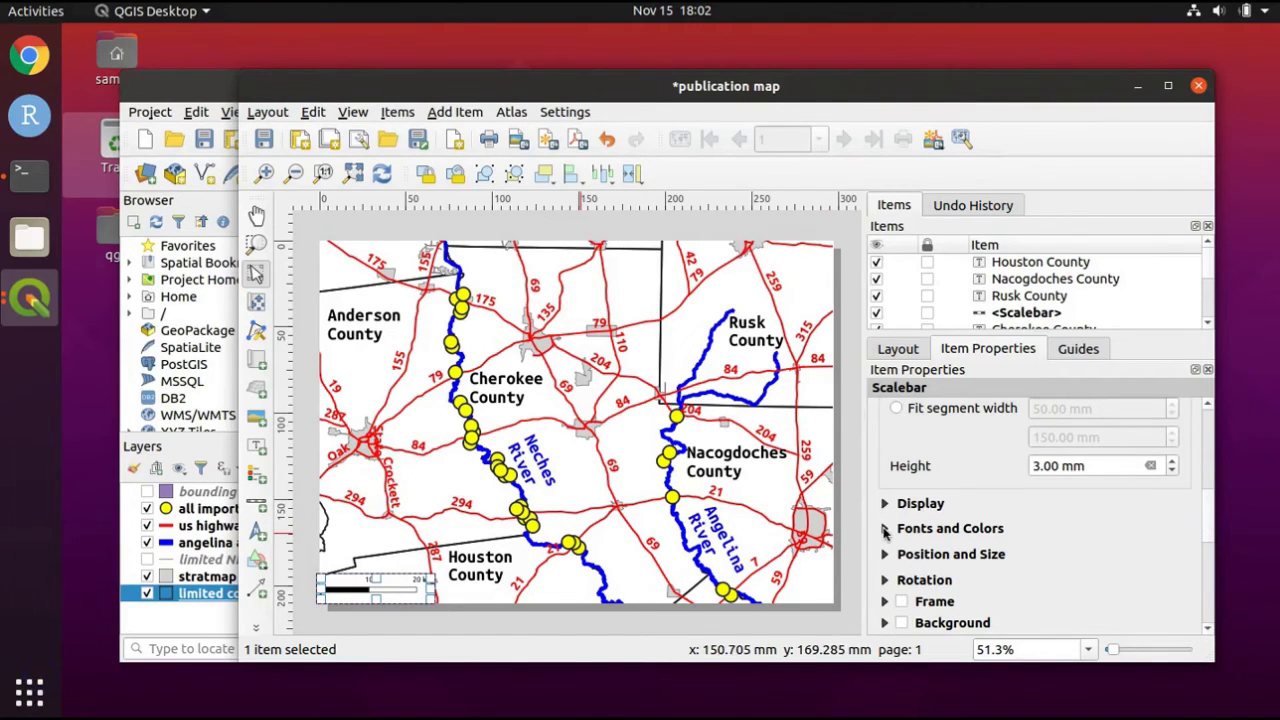
Set the scalebar label font to Bold at size 20.
click(885, 531)
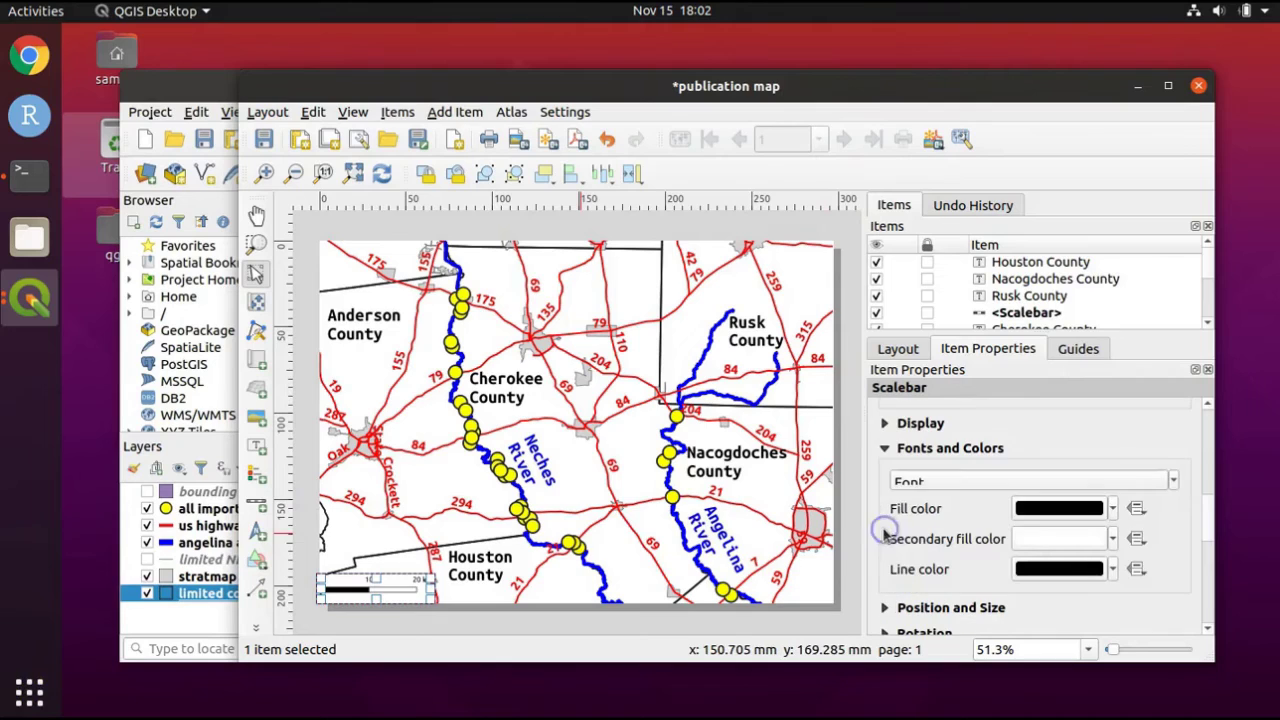
click(933, 484)
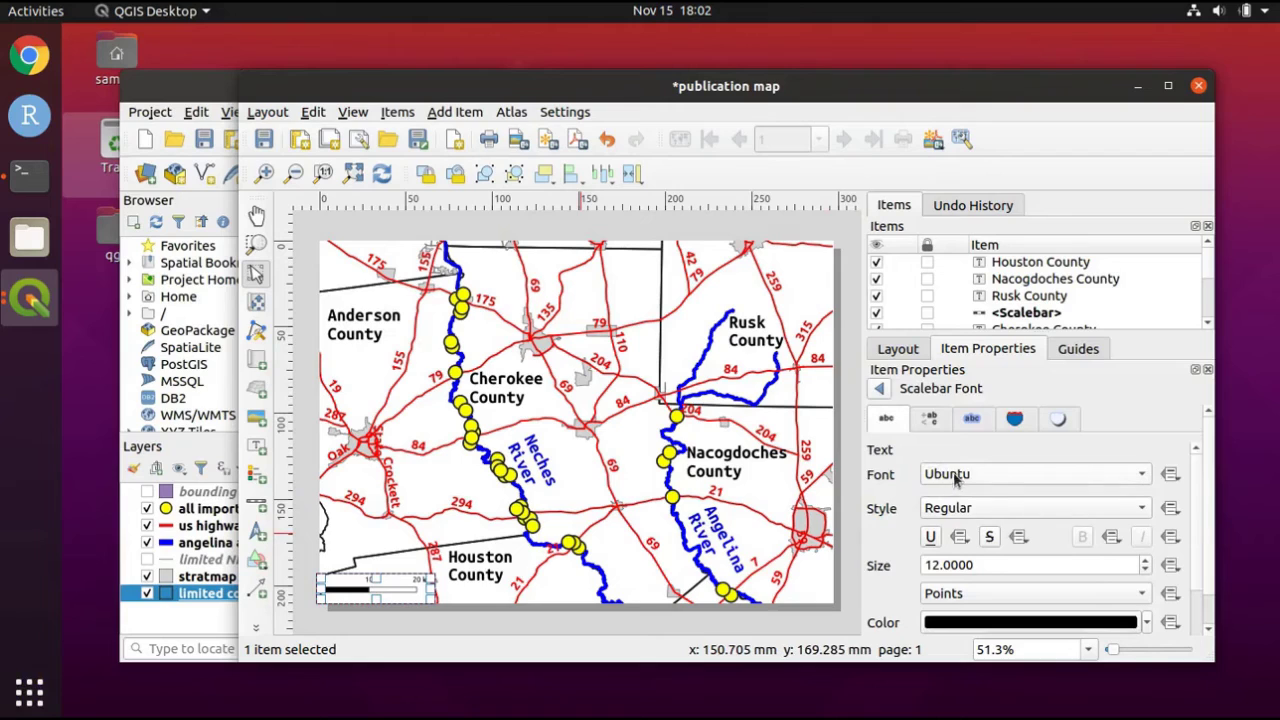
click(1135, 508)
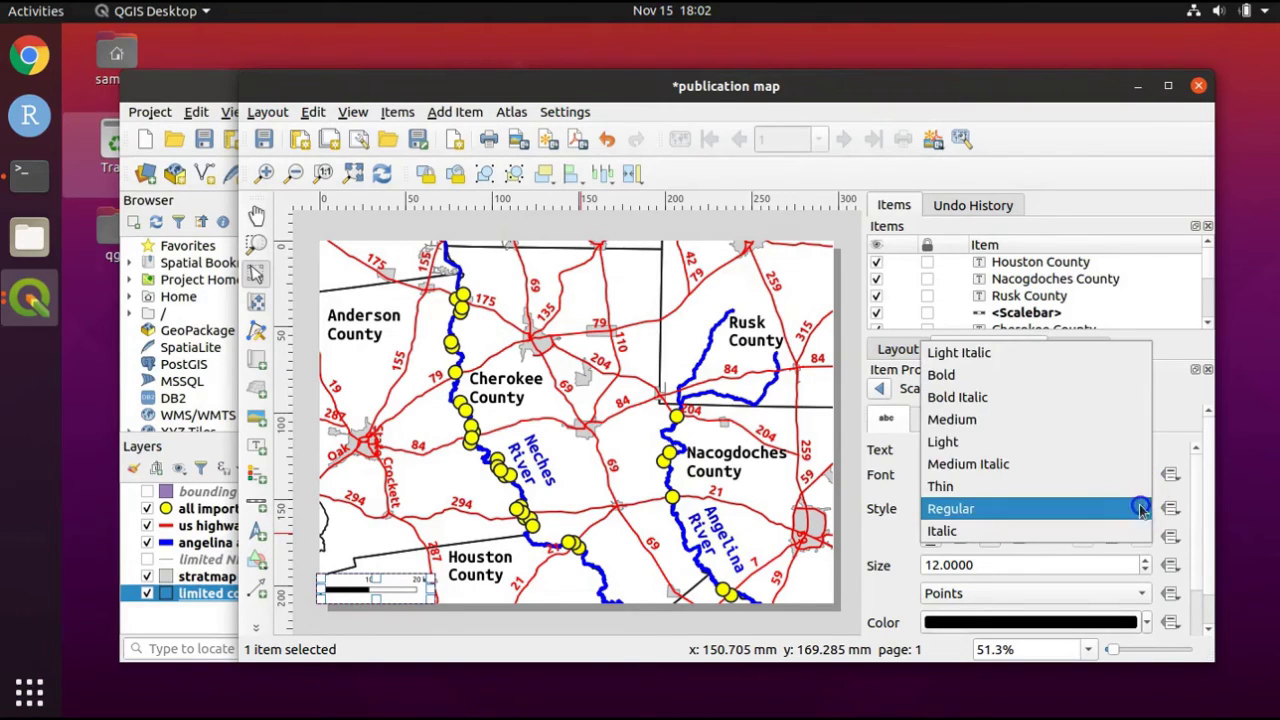
click(1018, 376)
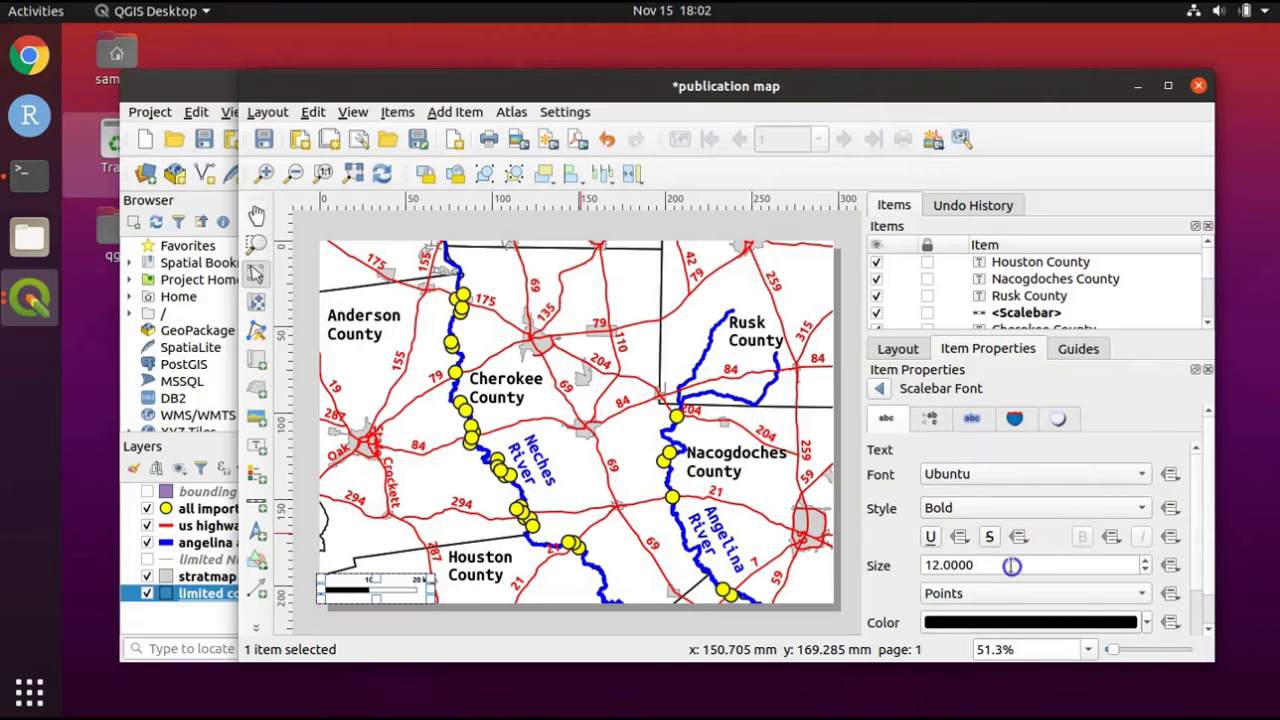
double_click(921, 566)
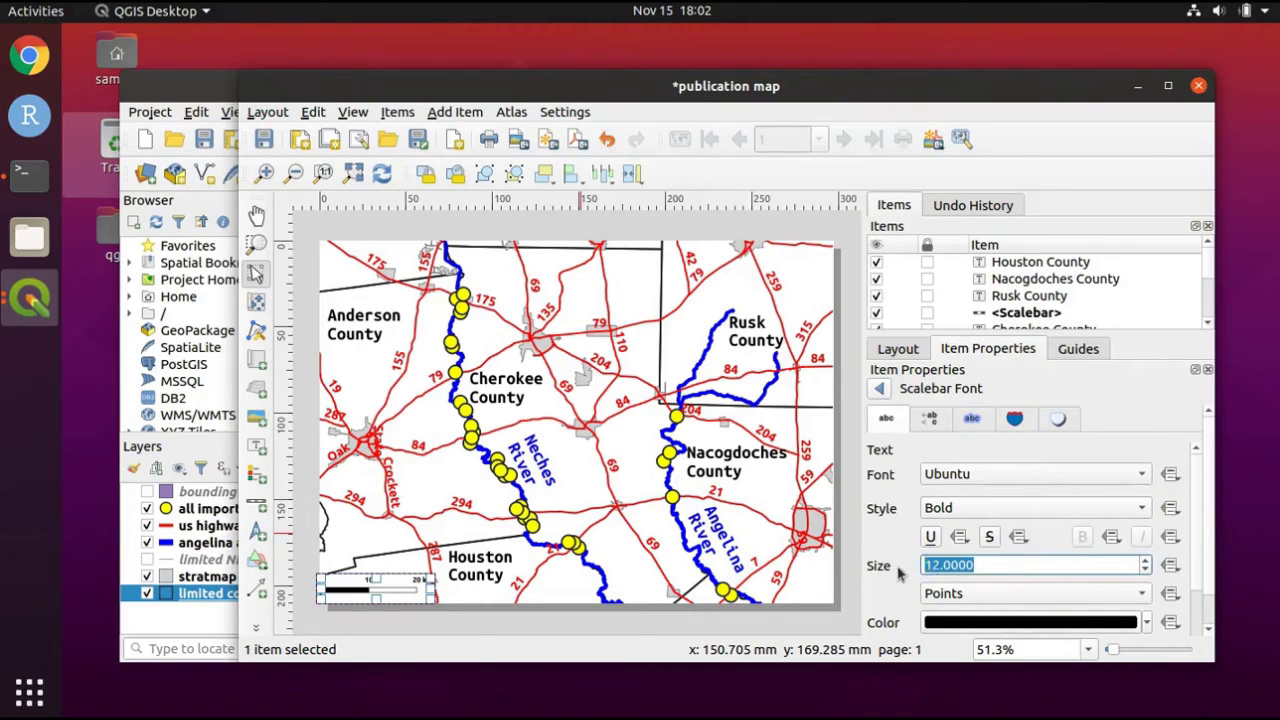
text(20)
scroll(898, 572, down, 1)
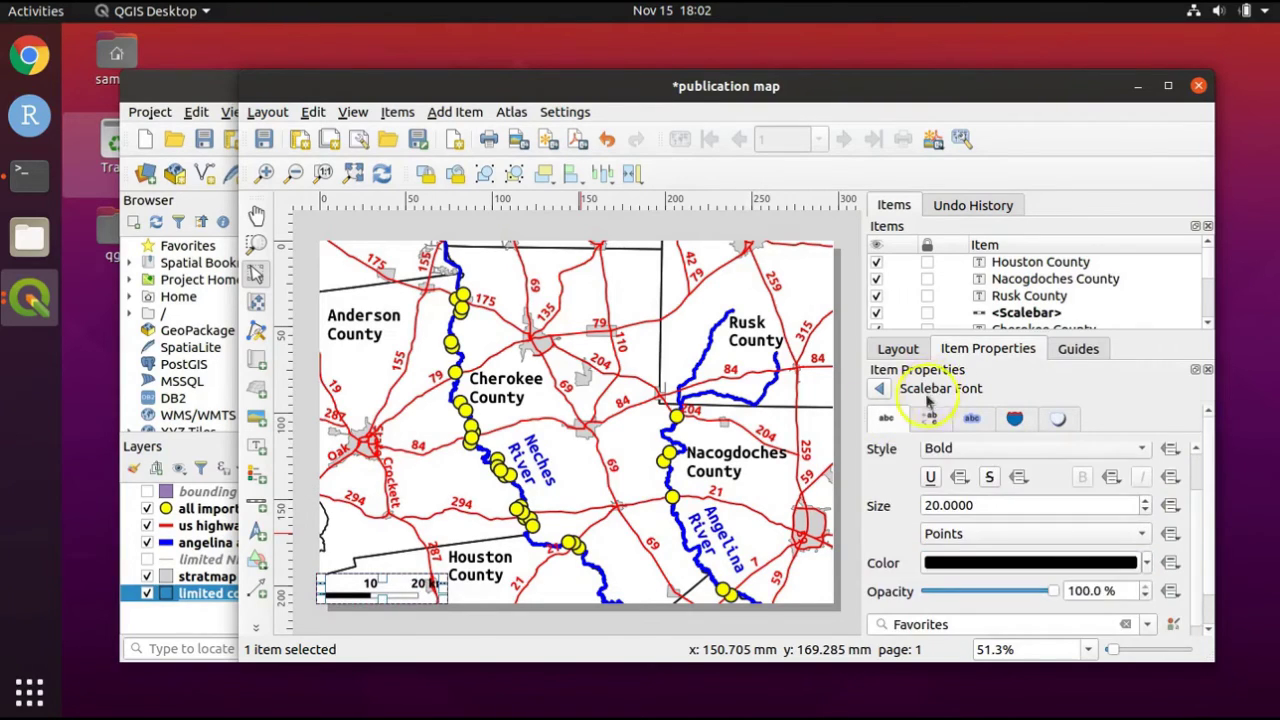
click(880, 390)
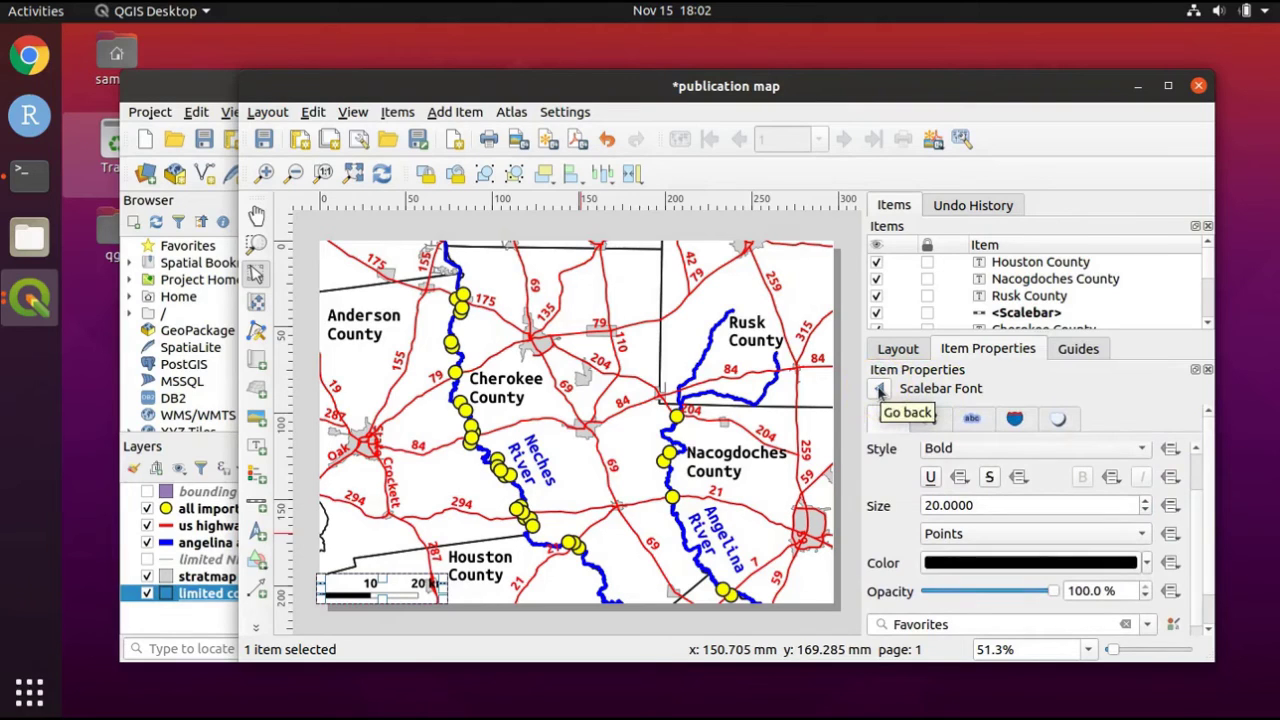
click(880, 390)
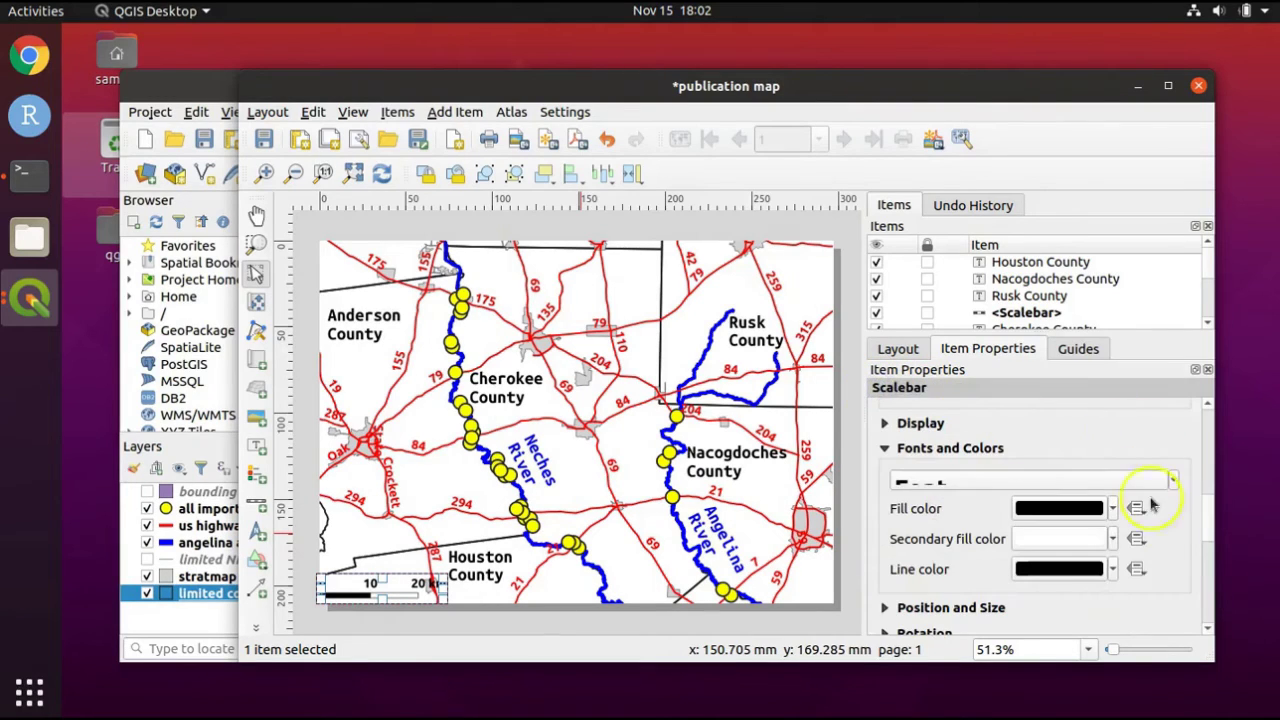
Turn on the scalebar's frame and background, then deselect it.
click(1208, 512)
drag(1208, 512, 1208, 540)
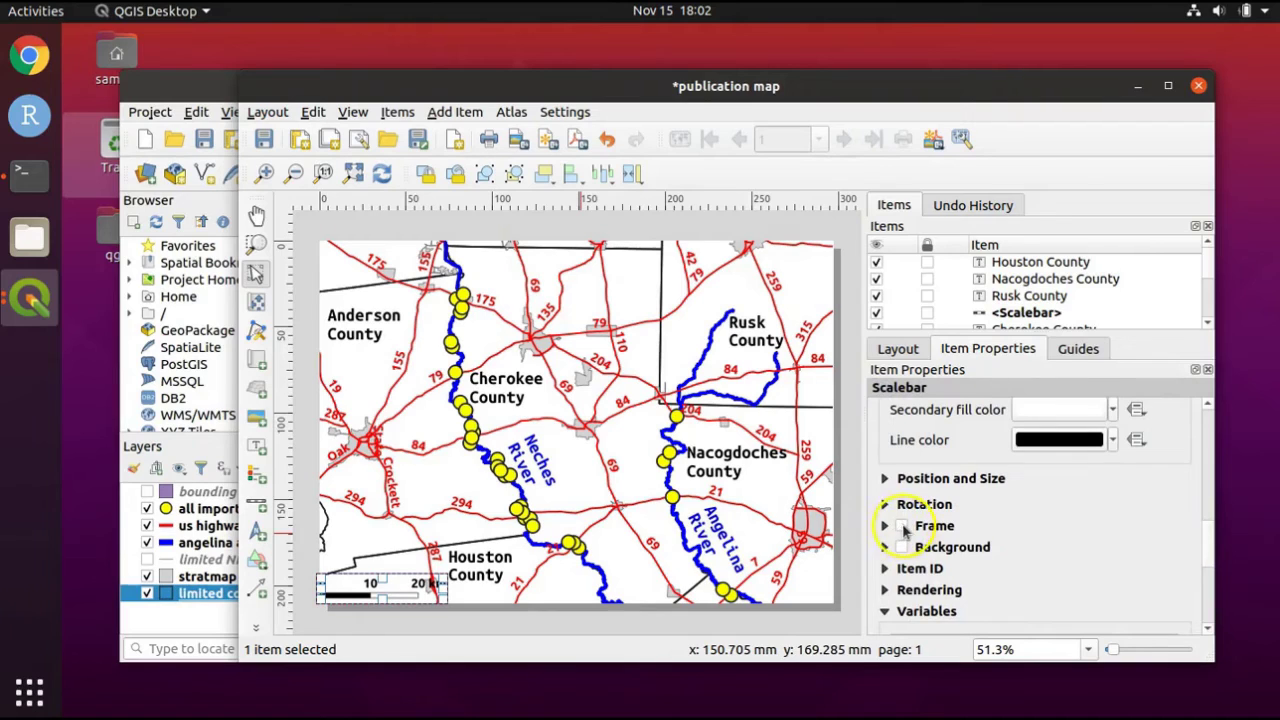
click(902, 526)
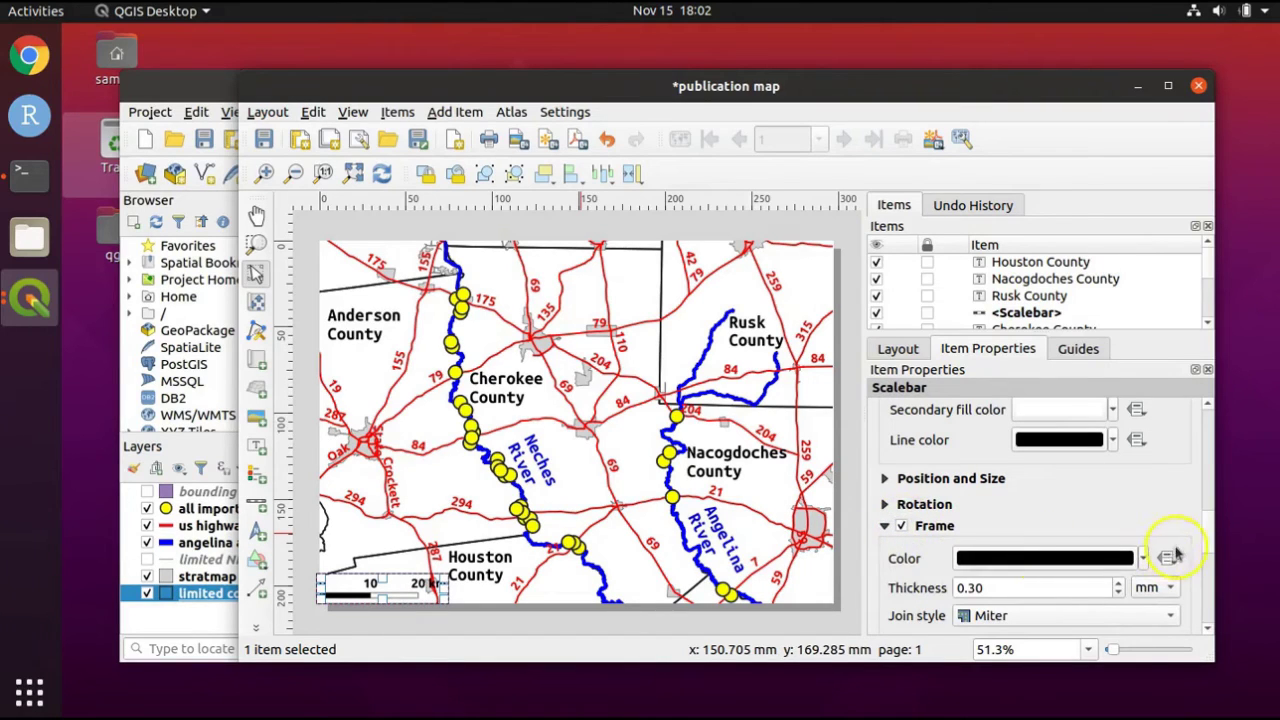
drag(1207, 534, 1207, 554)
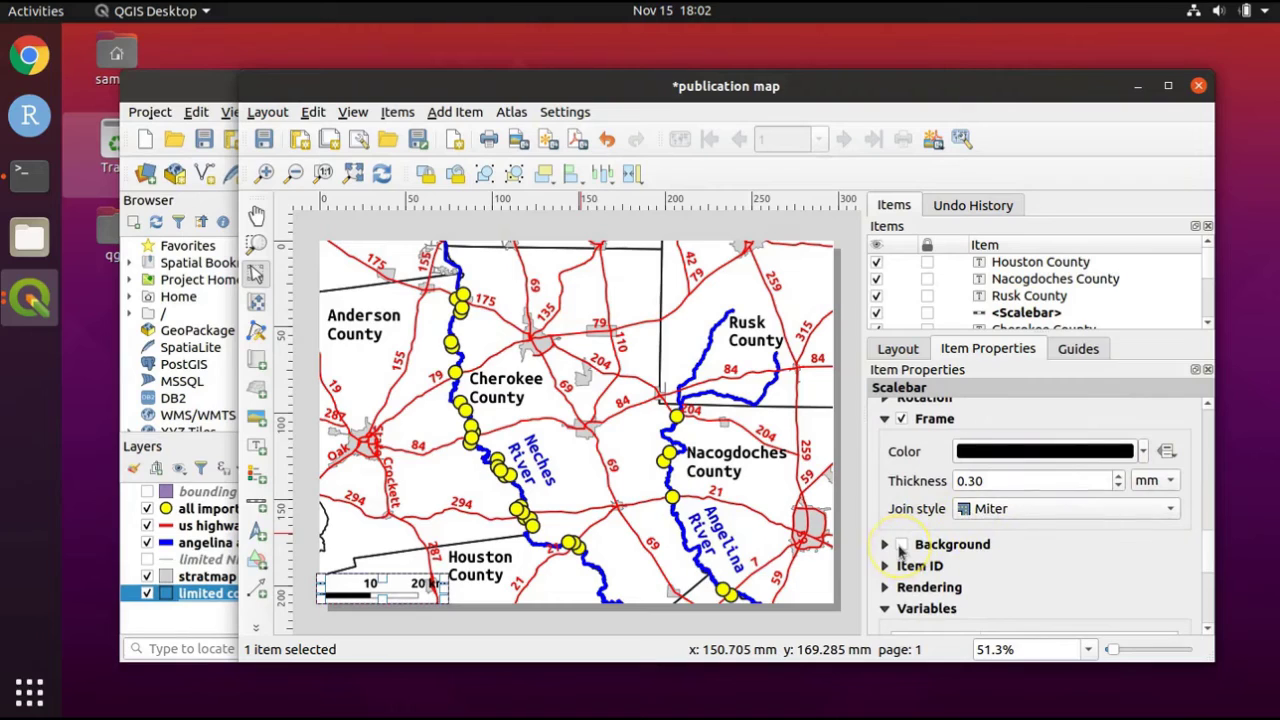
click(899, 545)
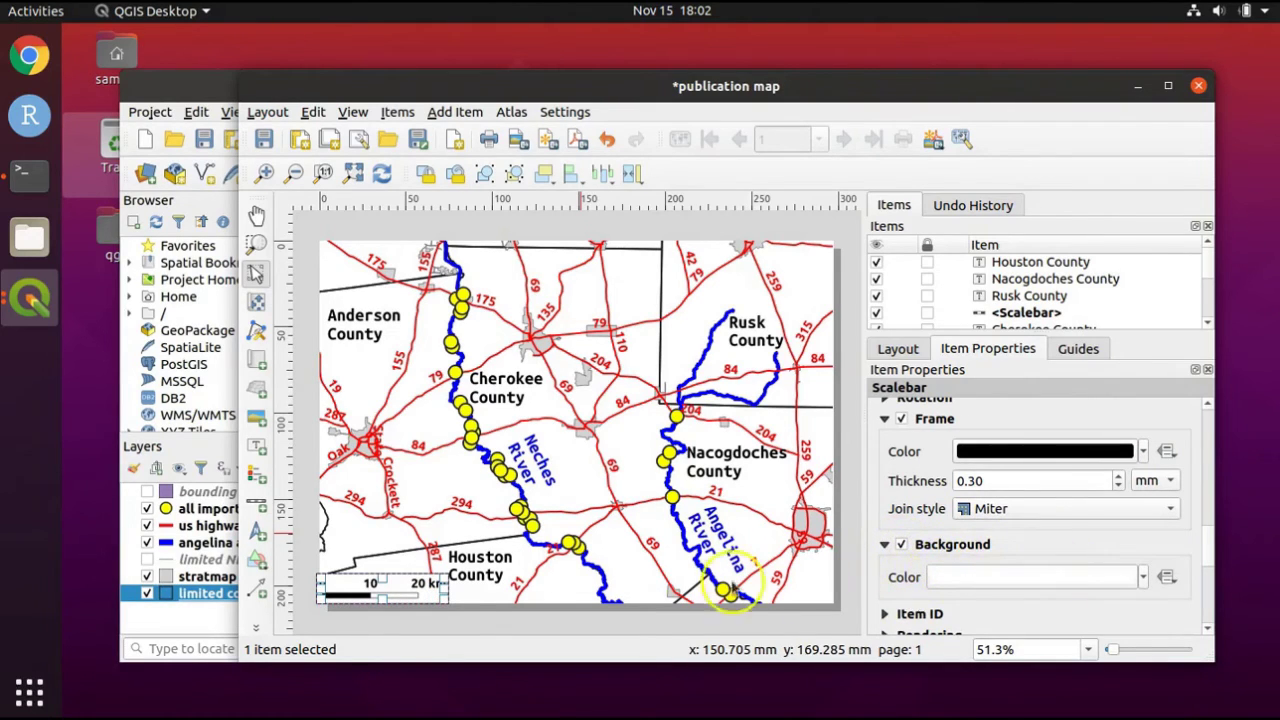
click(624, 626)
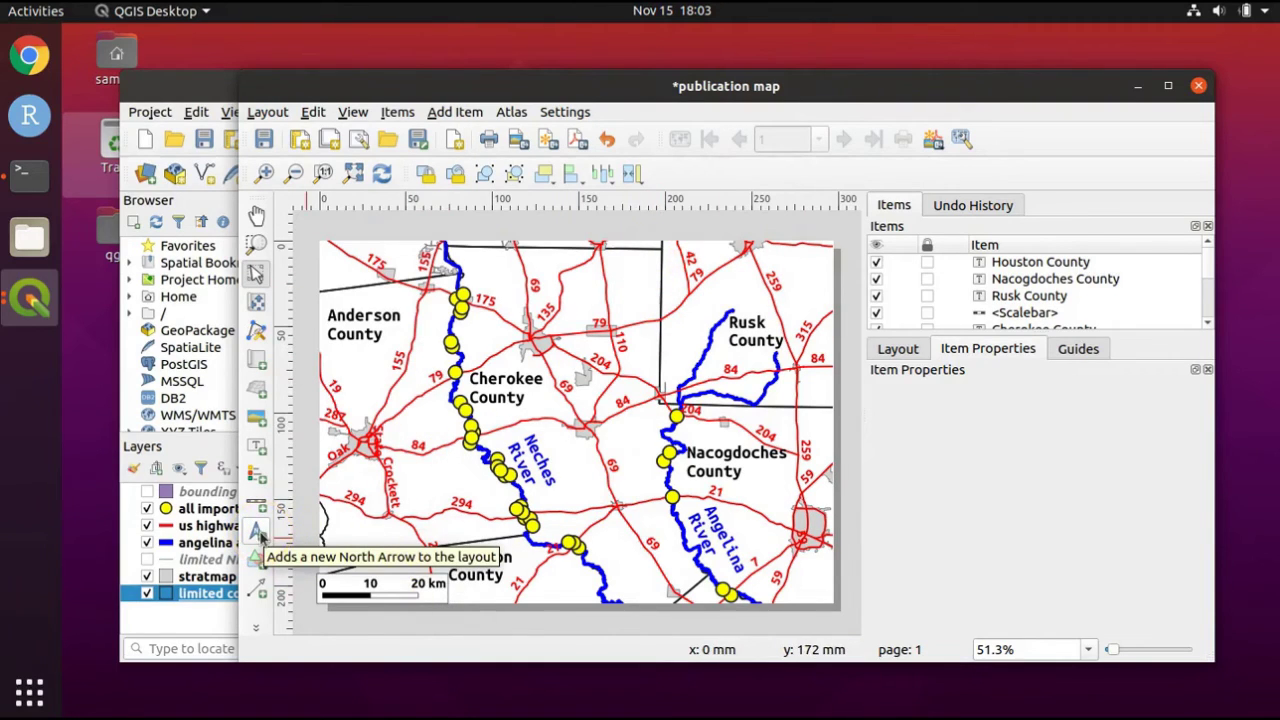
Place a north arrow at the map's top-right corner with a black 0.30 mm frame and background.
click(259, 535)
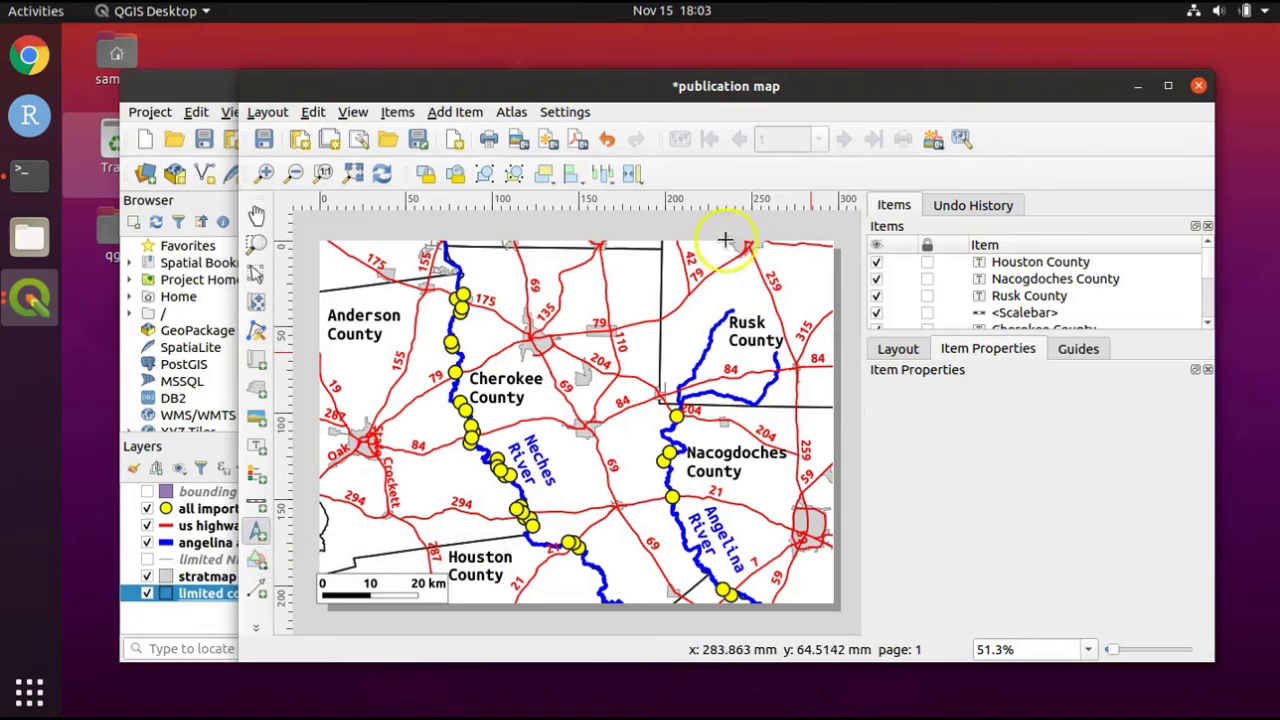
drag(756, 251, 817, 325)
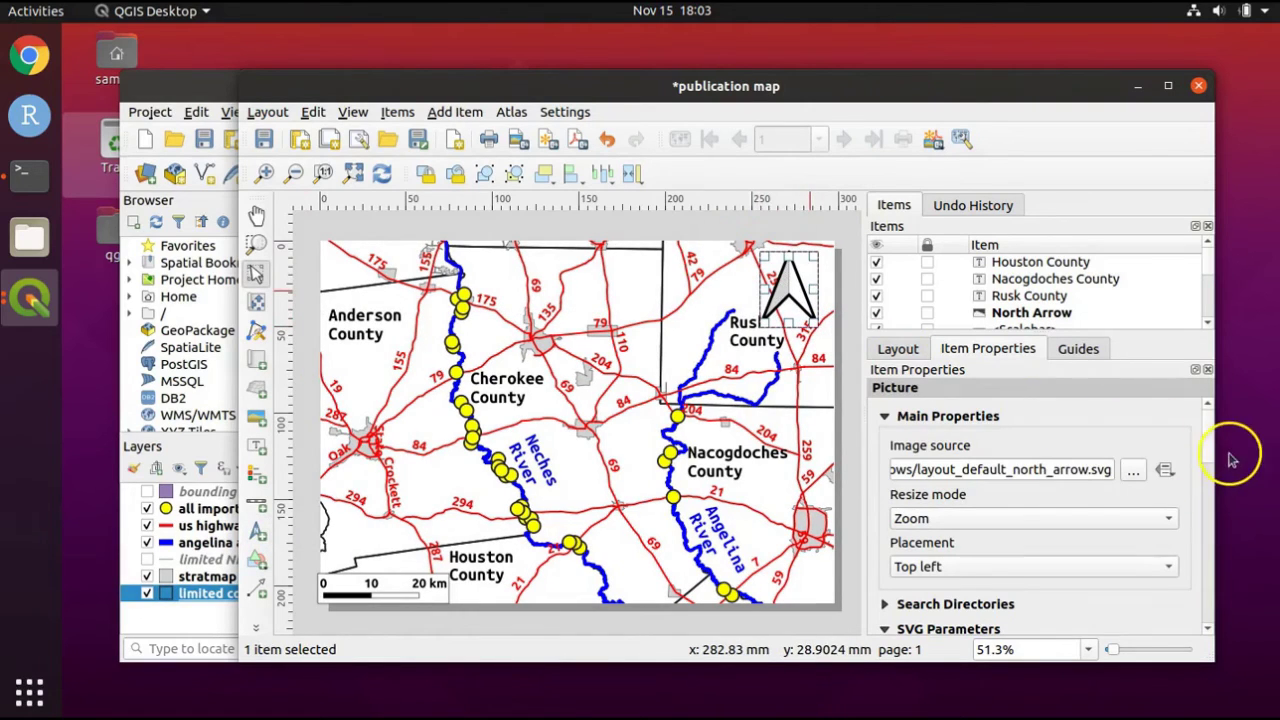
scroll(903, 556, down, 5)
click(902, 551)
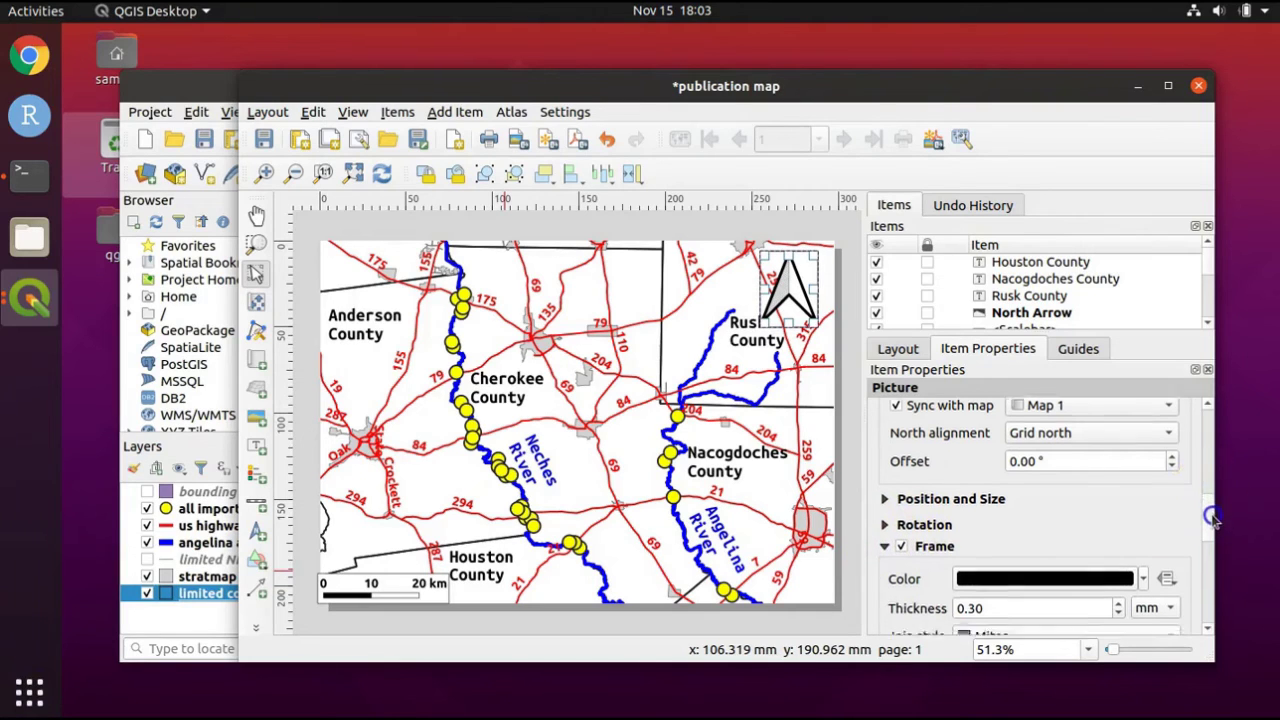
drag(1208, 505, 1203, 545)
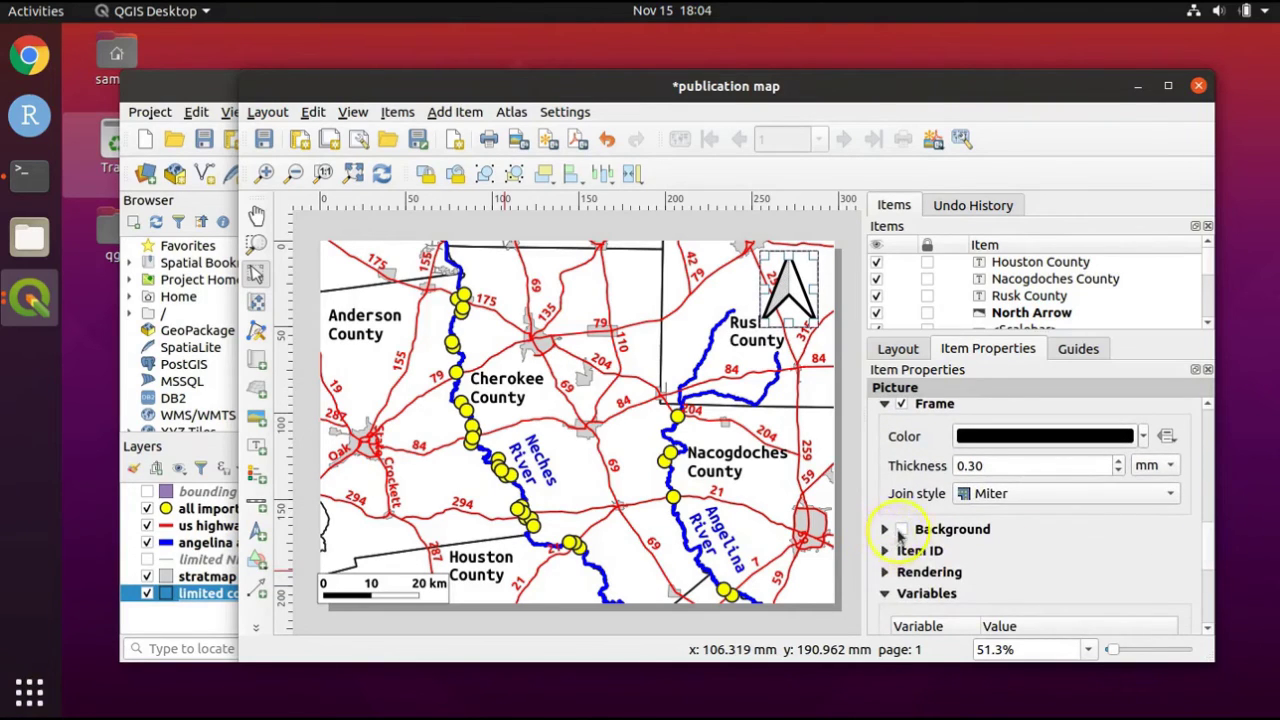
click(900, 531)
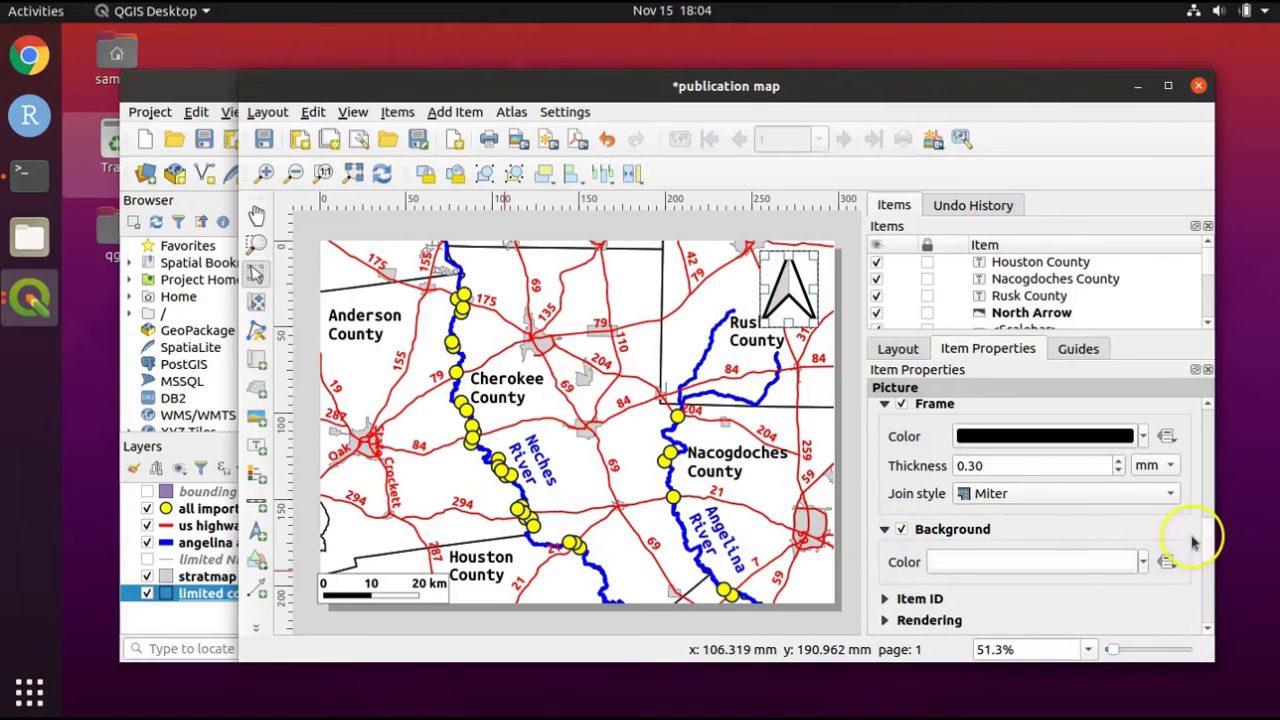
drag(806, 284, 817, 272)
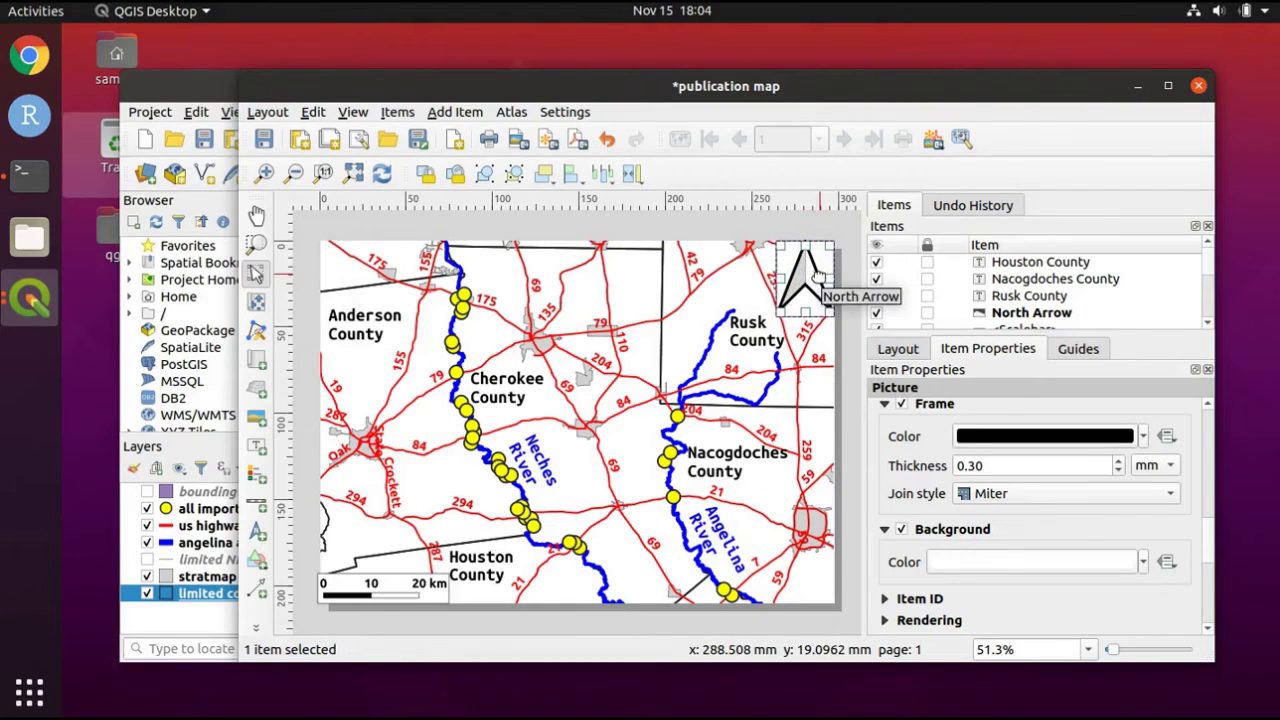
click(840, 376)
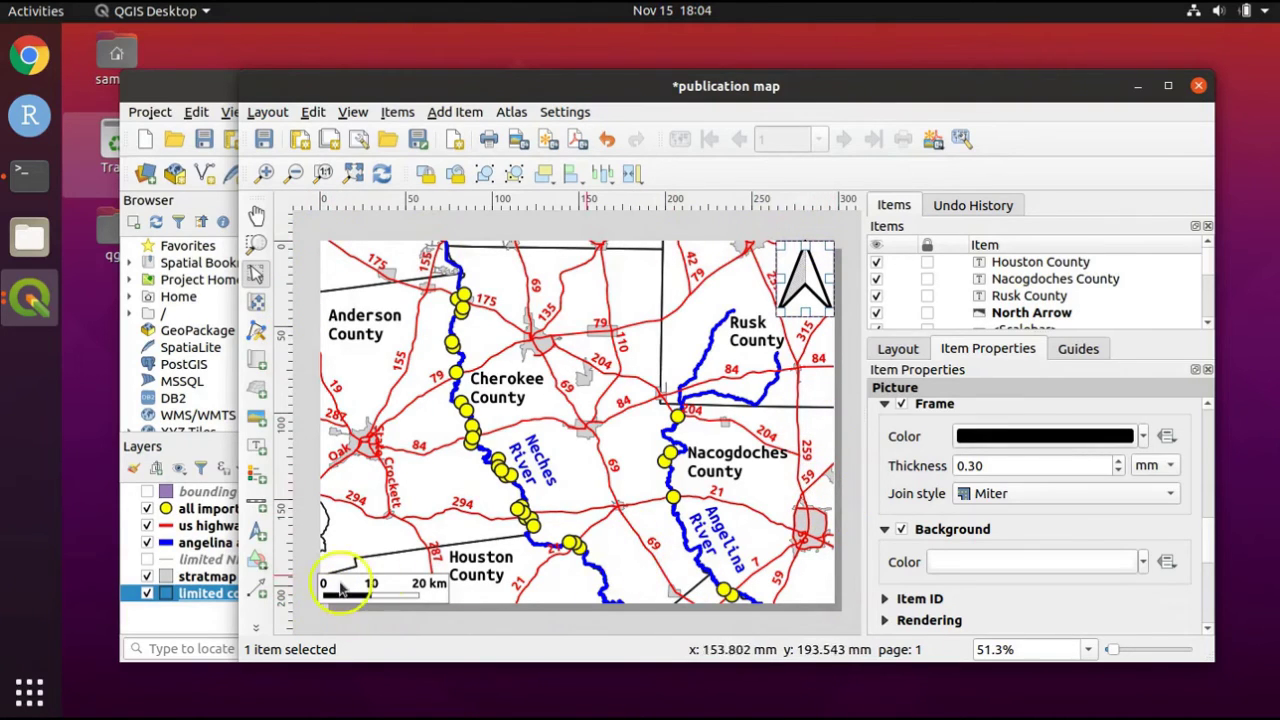
Draw a rectangle covering the whole publication map page.
click(256, 563)
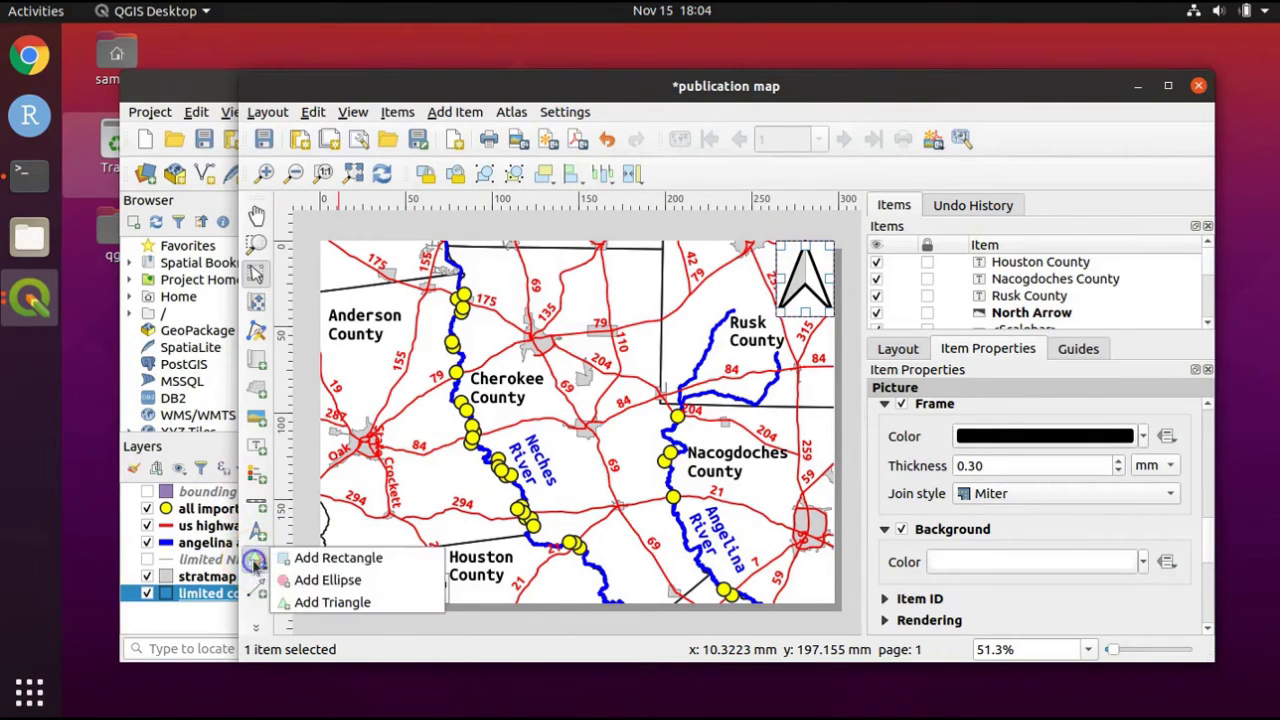
click(313, 558)
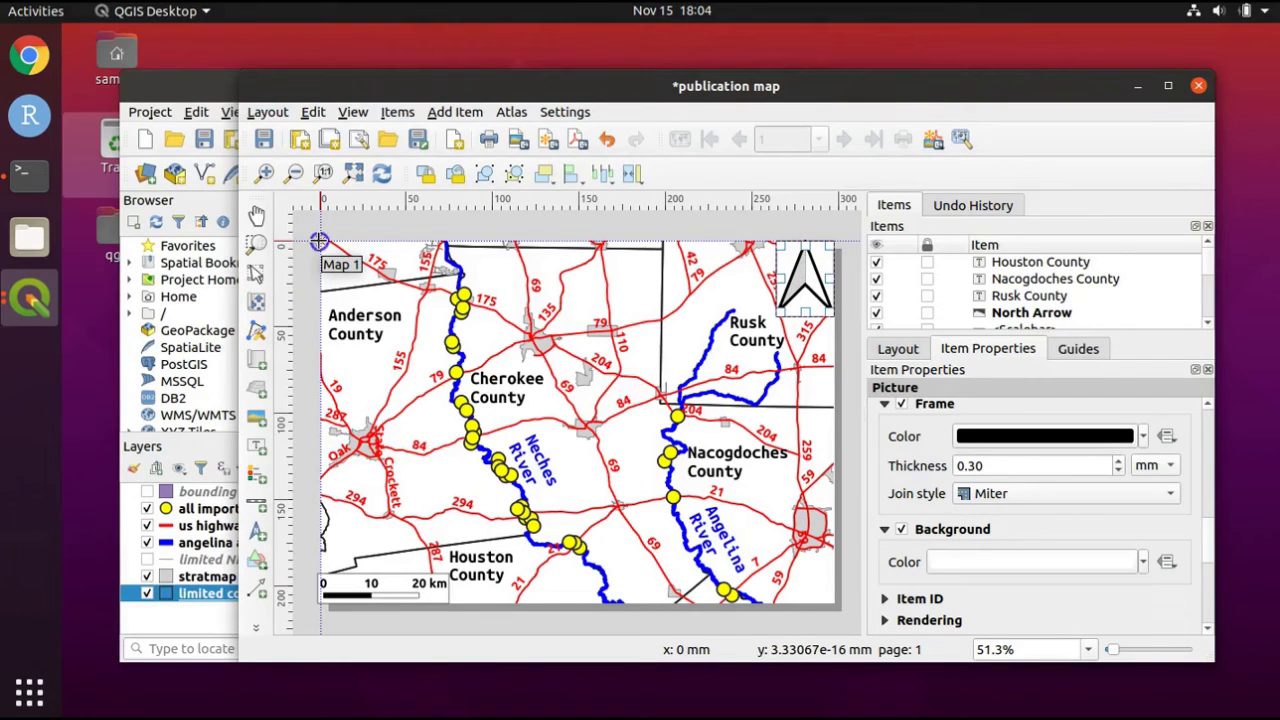
drag(319, 241, 834, 601)
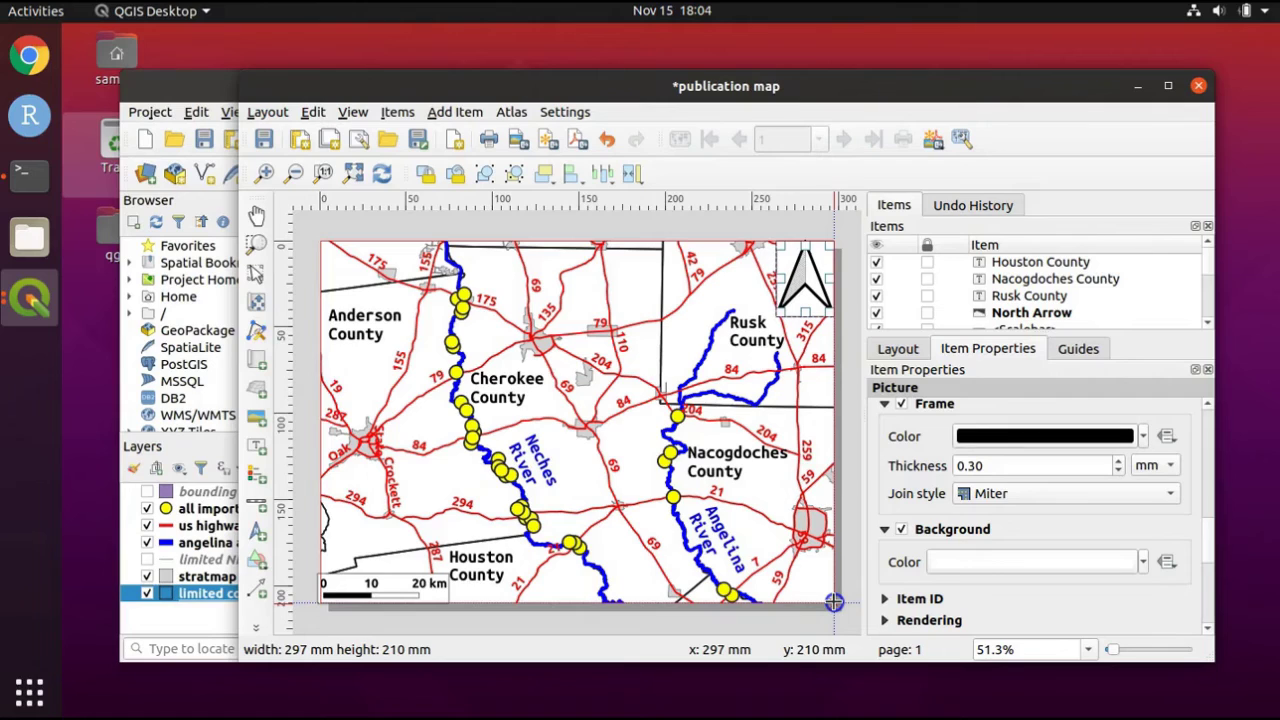
drag(834, 601, 831, 601)
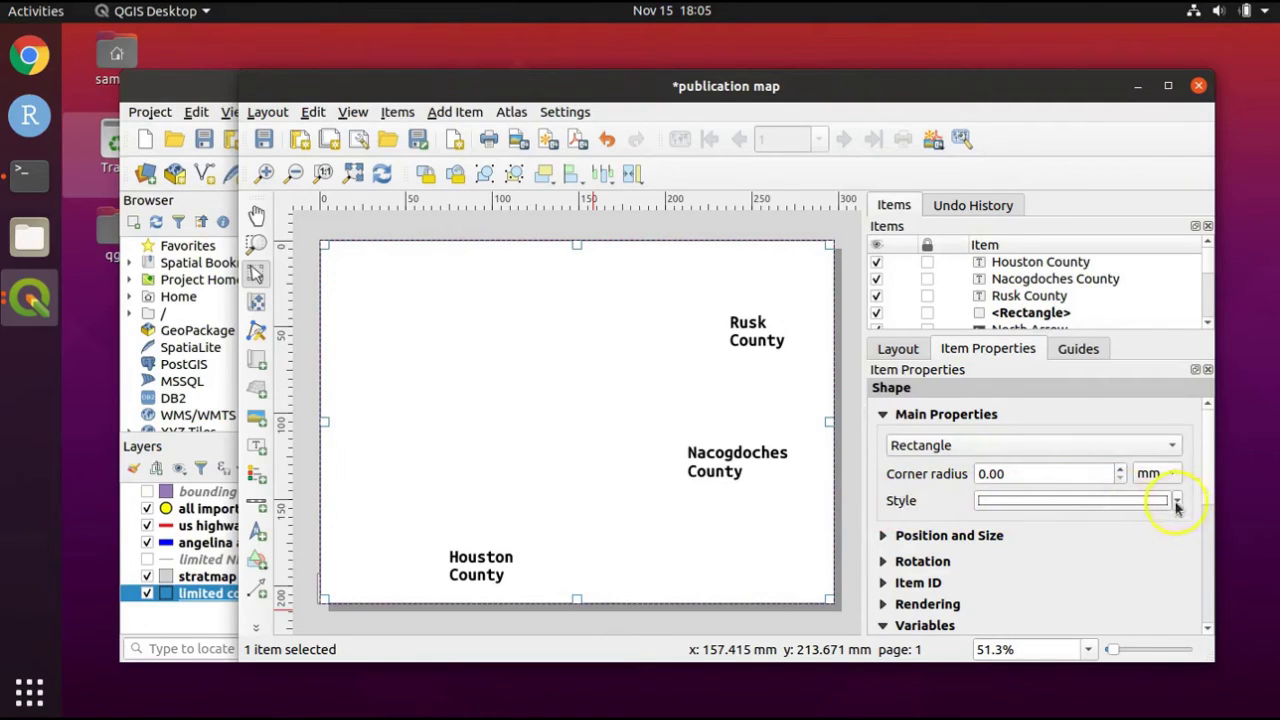
Give the rectangle a transparent simple fill with a 1 mm black outline.
click(1097, 507)
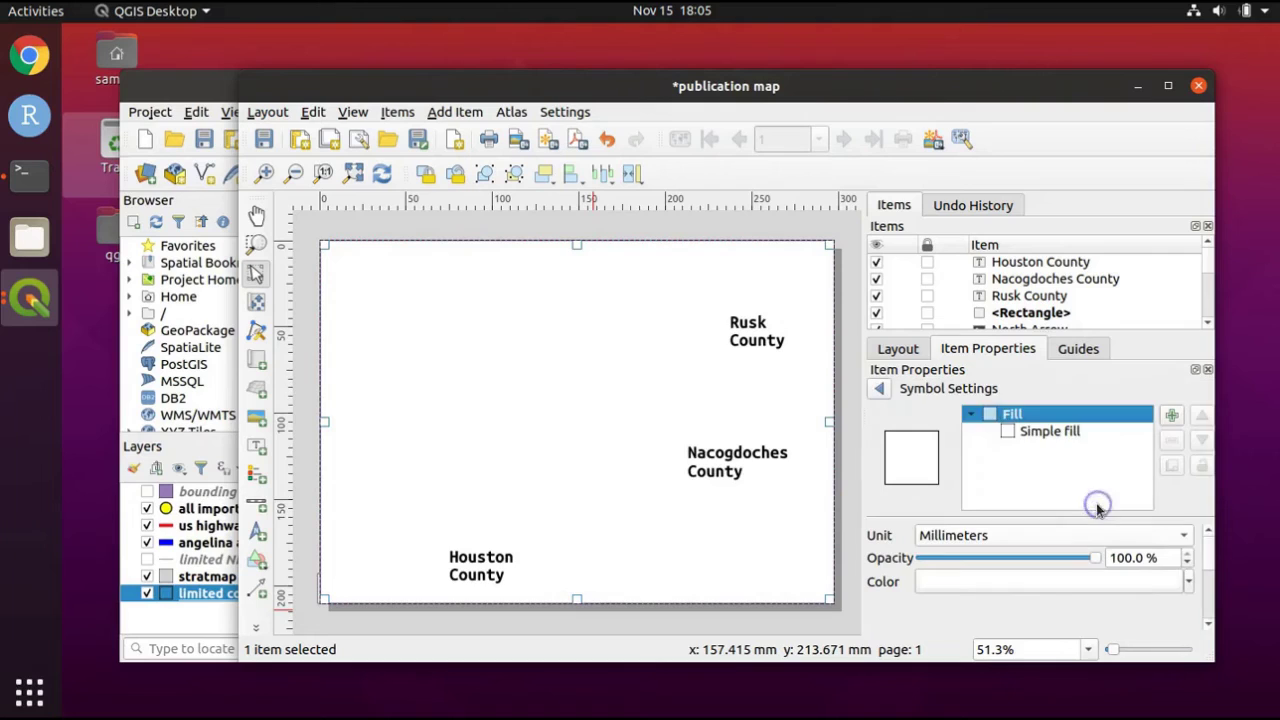
click(1025, 432)
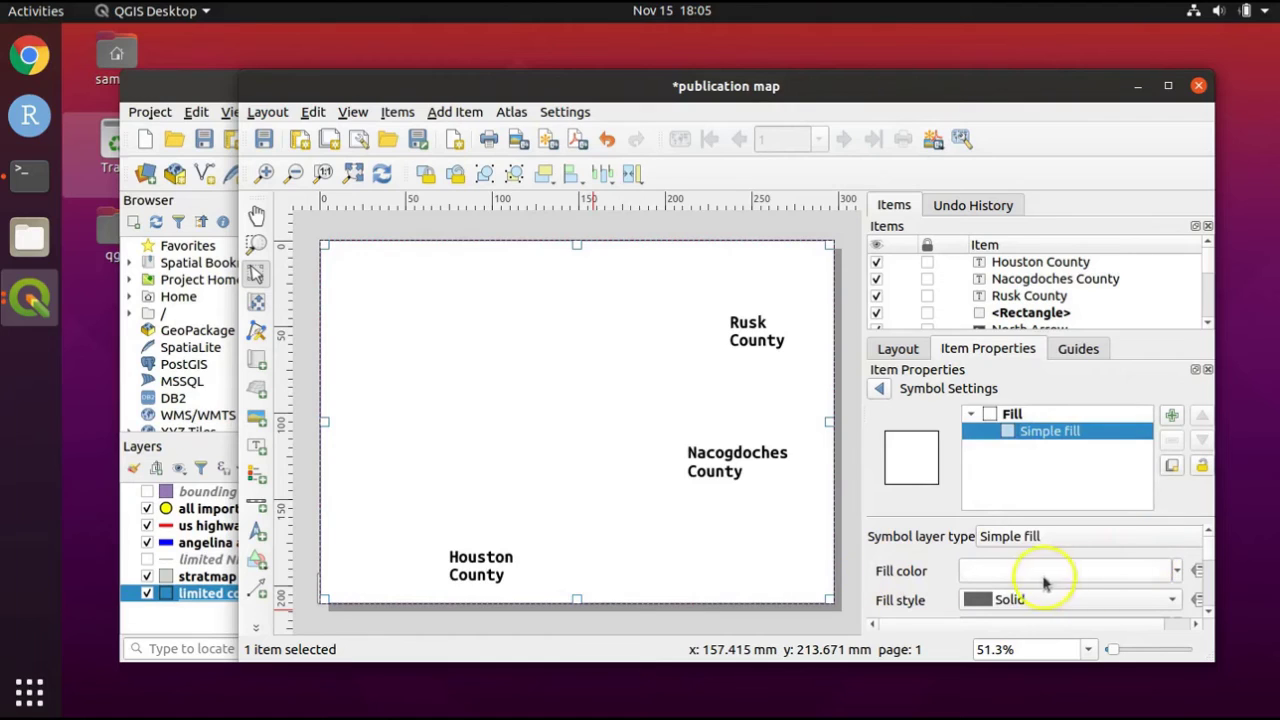
click(1178, 573)
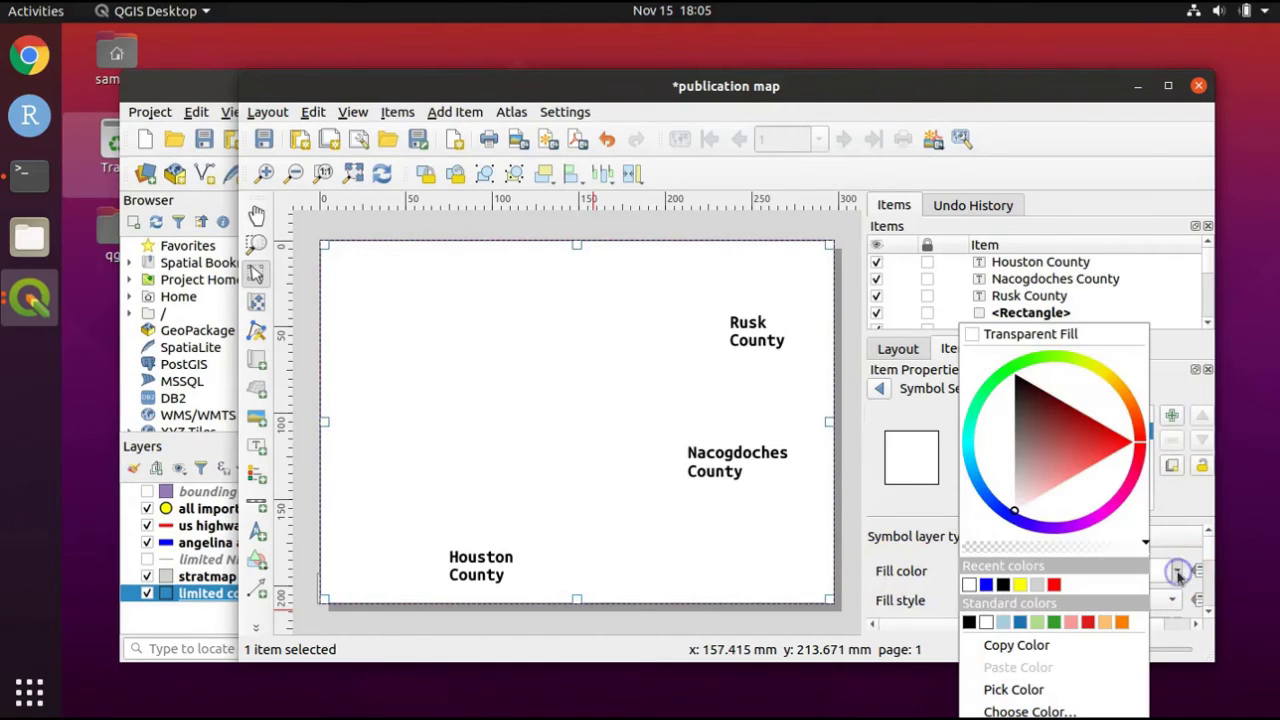
click(971, 337)
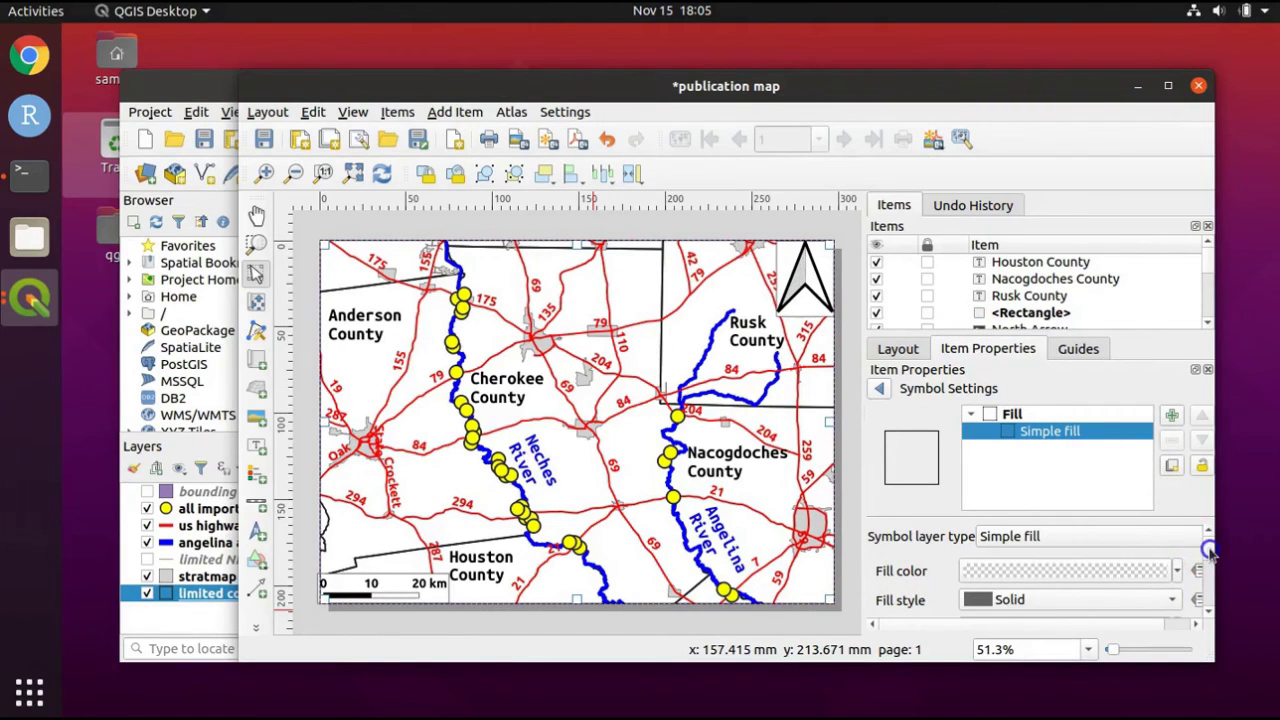
drag(1210, 549, 1210, 566)
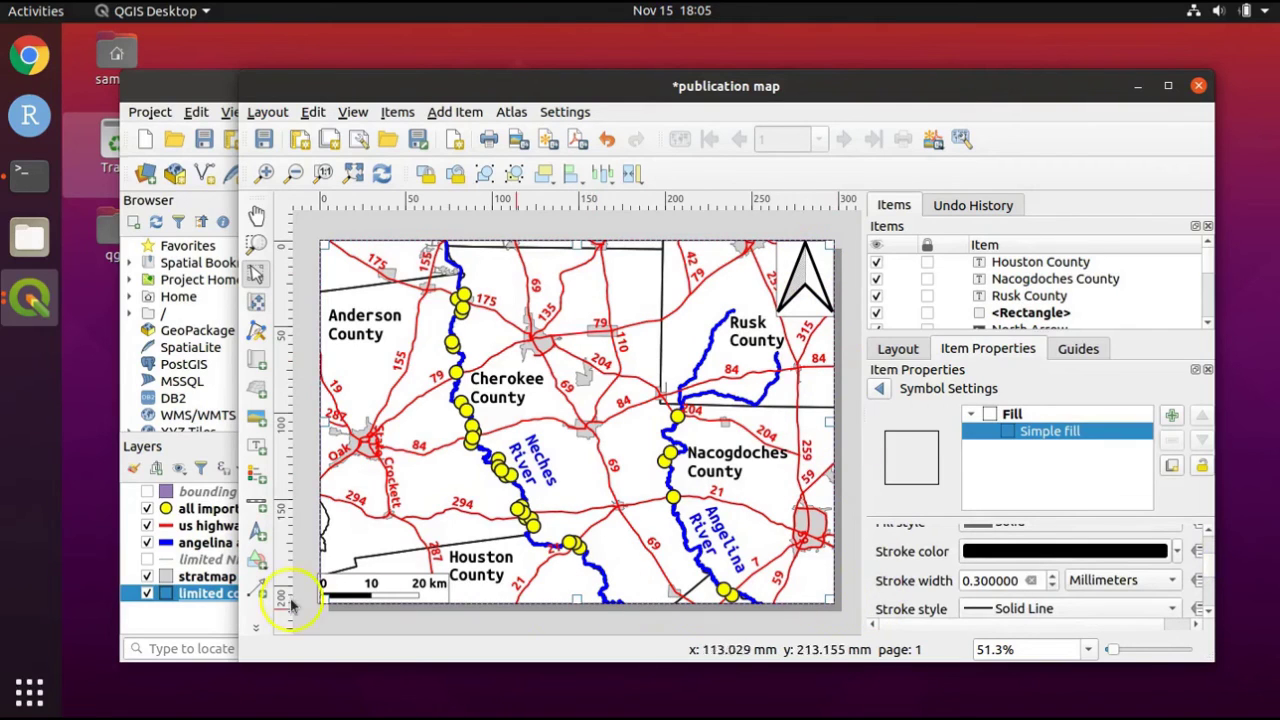
click(1019, 580)
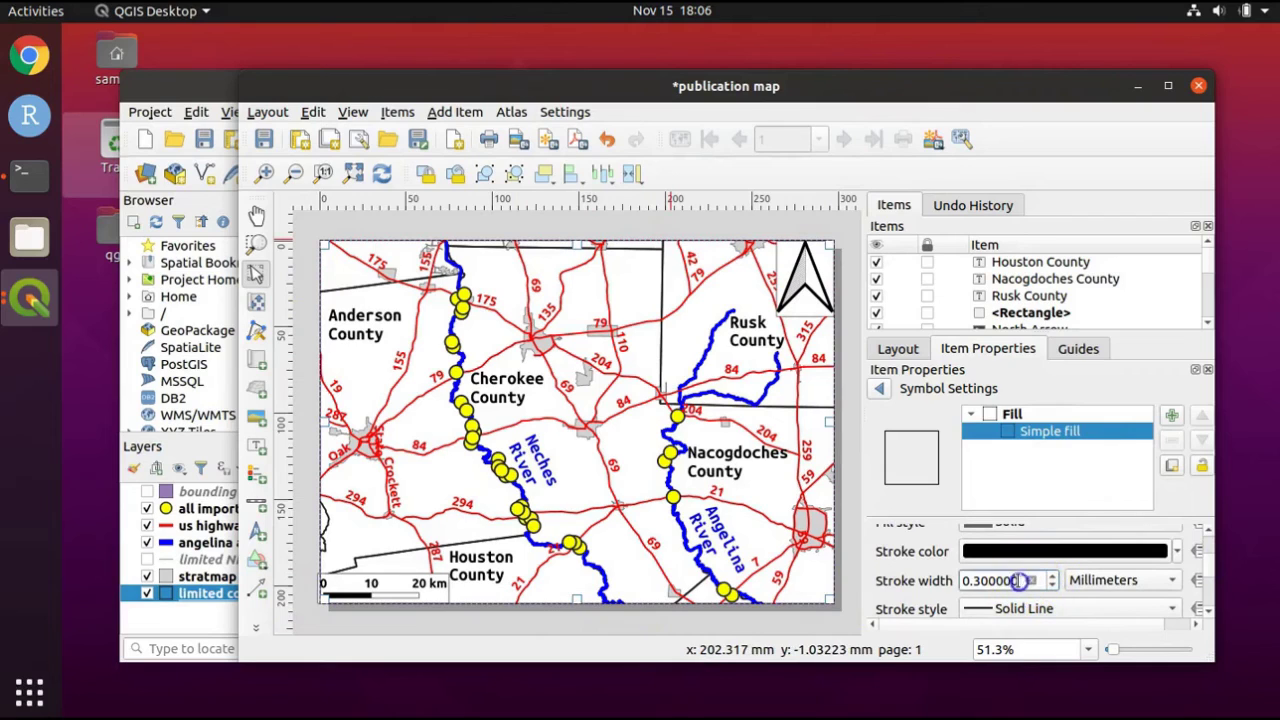
drag(1019, 580, 866, 580)
text(5)
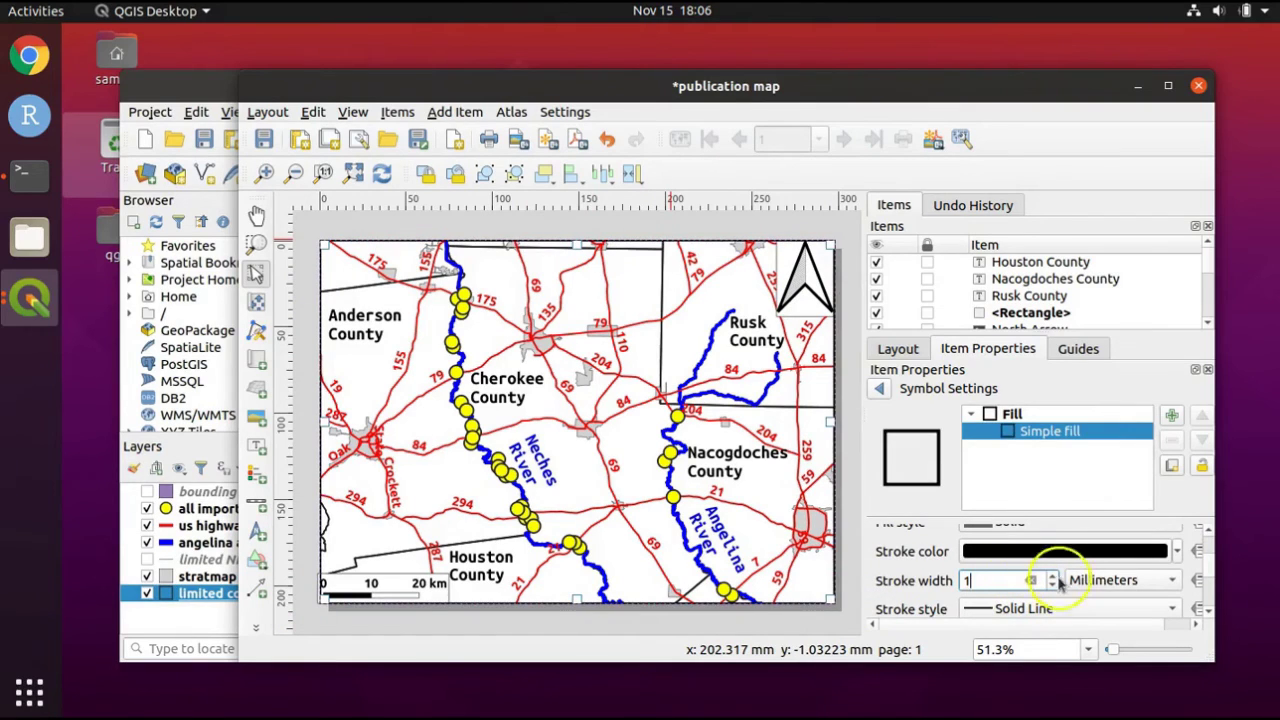
key(BackSpace)
text(1)
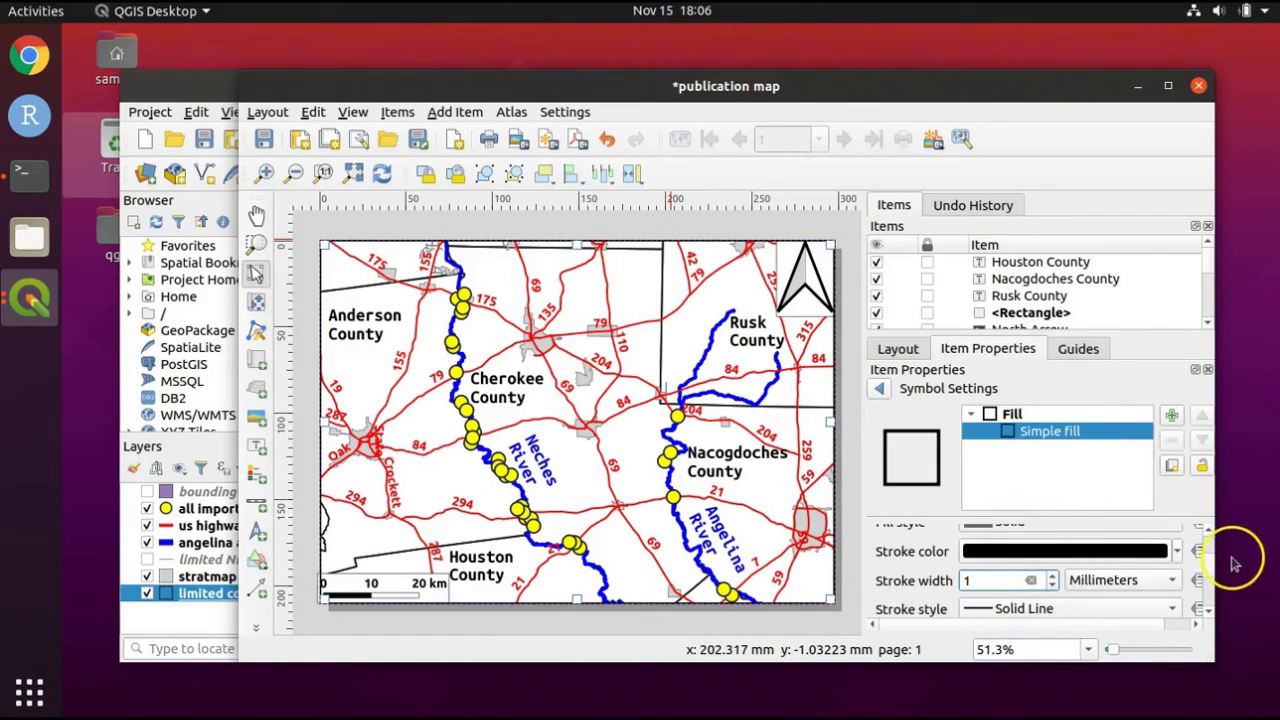
drag(1208, 563, 1210, 590)
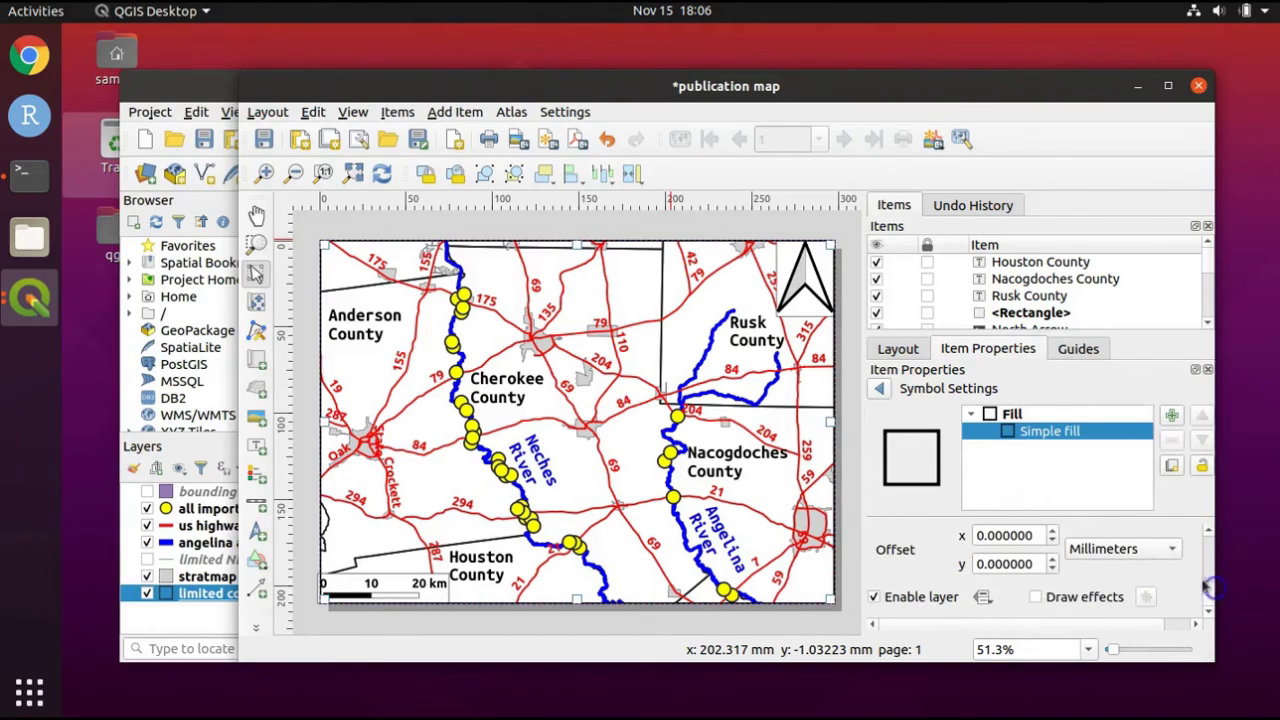
click(878, 391)
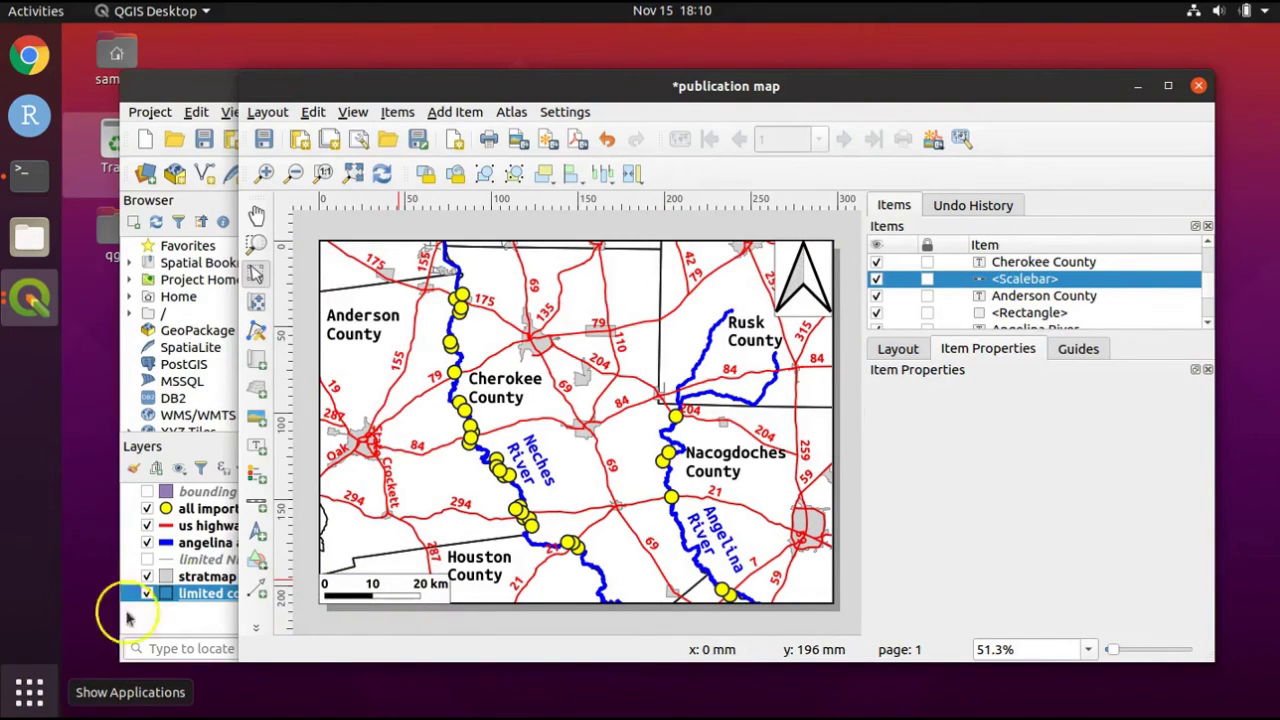
Draw a legend box near the top centre of the map listing the map's layers.
click(258, 477)
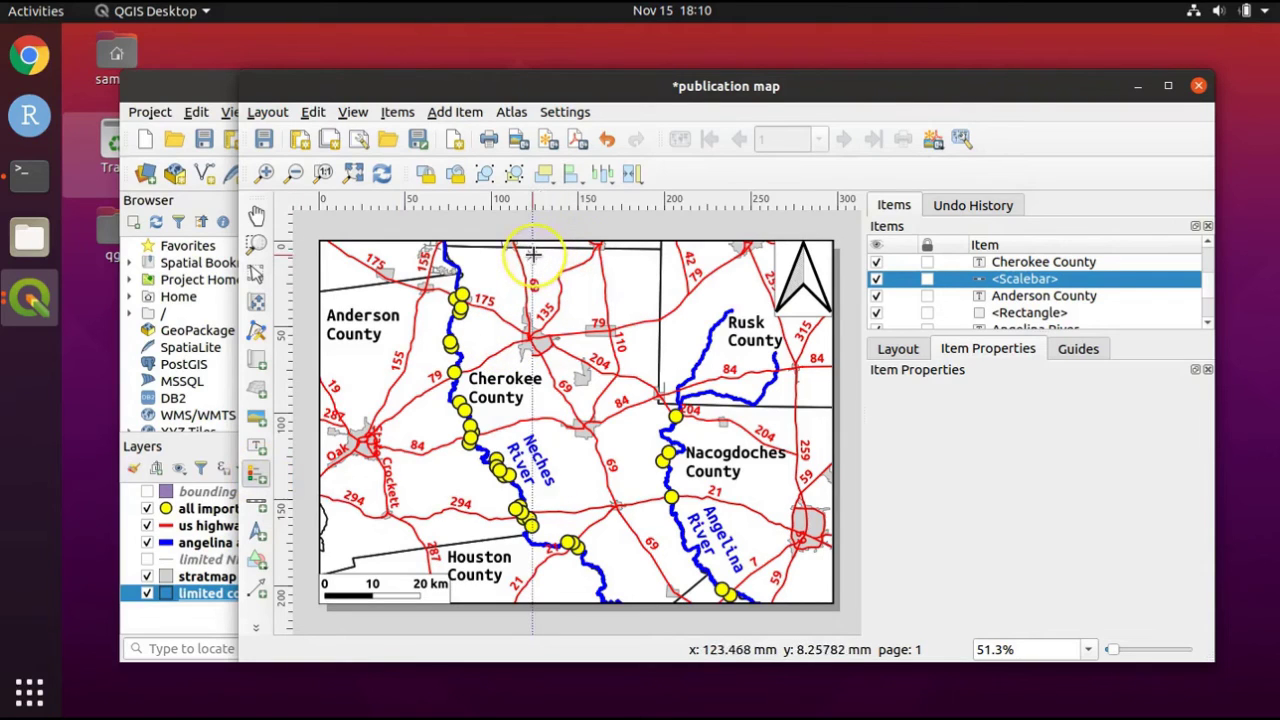
drag(533, 255, 649, 360)
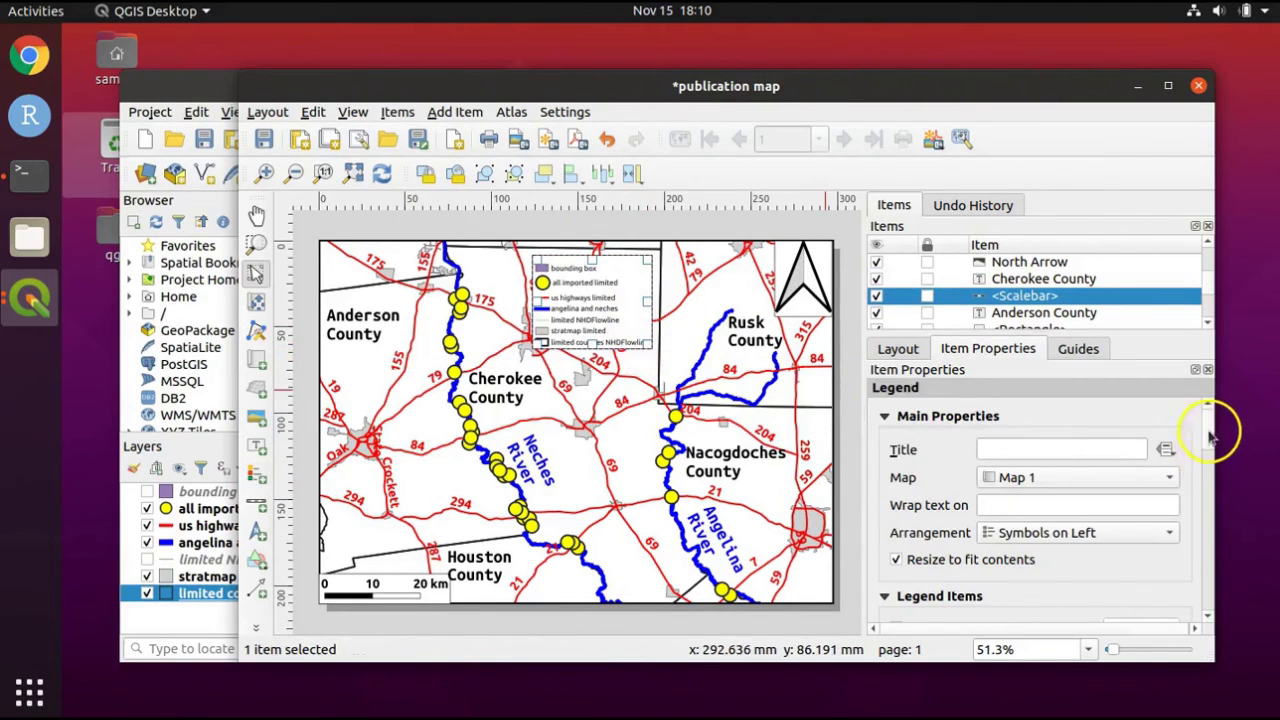
drag(1209, 432, 1217, 474)
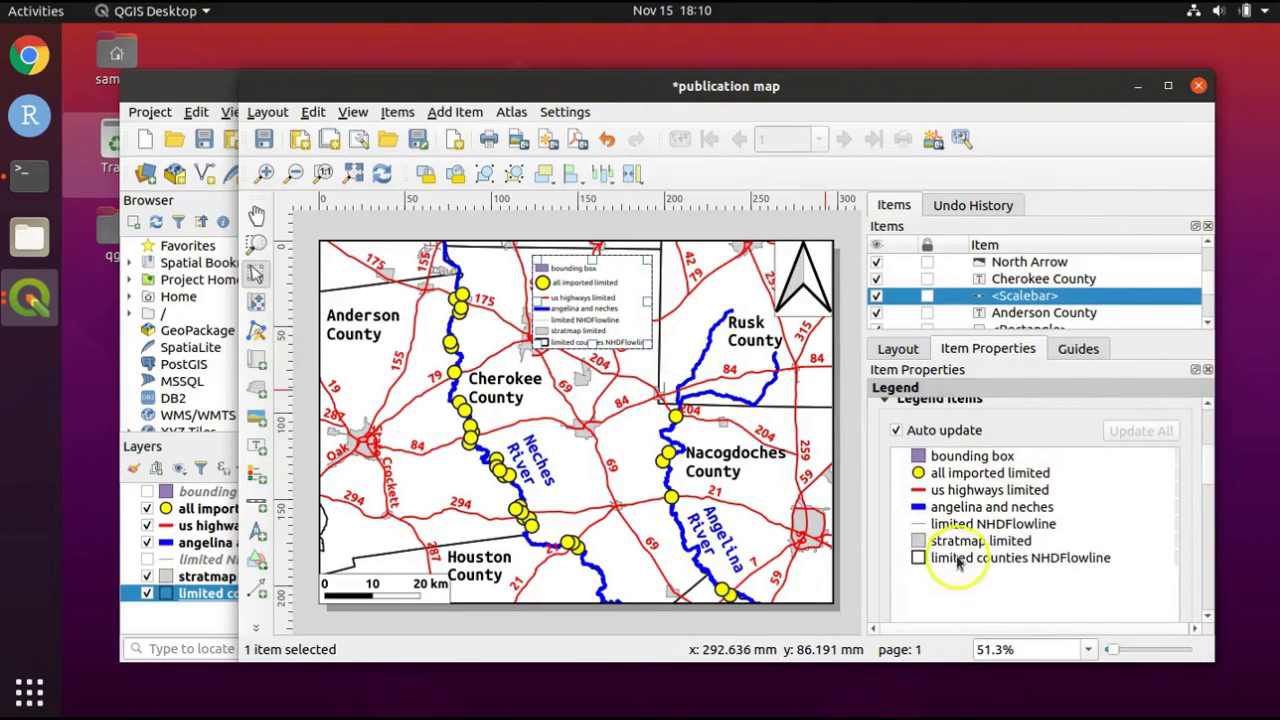
Turn off the legend's Auto update and remove the bounding box entry.
click(897, 431)
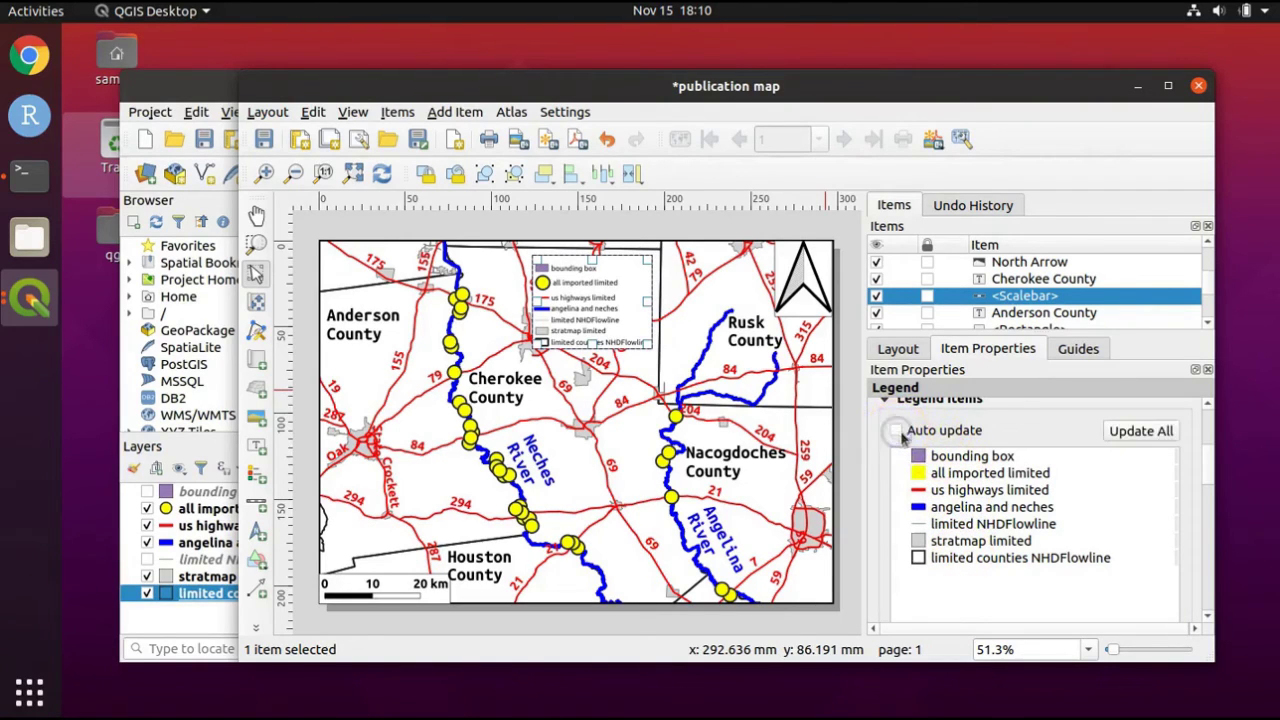
click(956, 458)
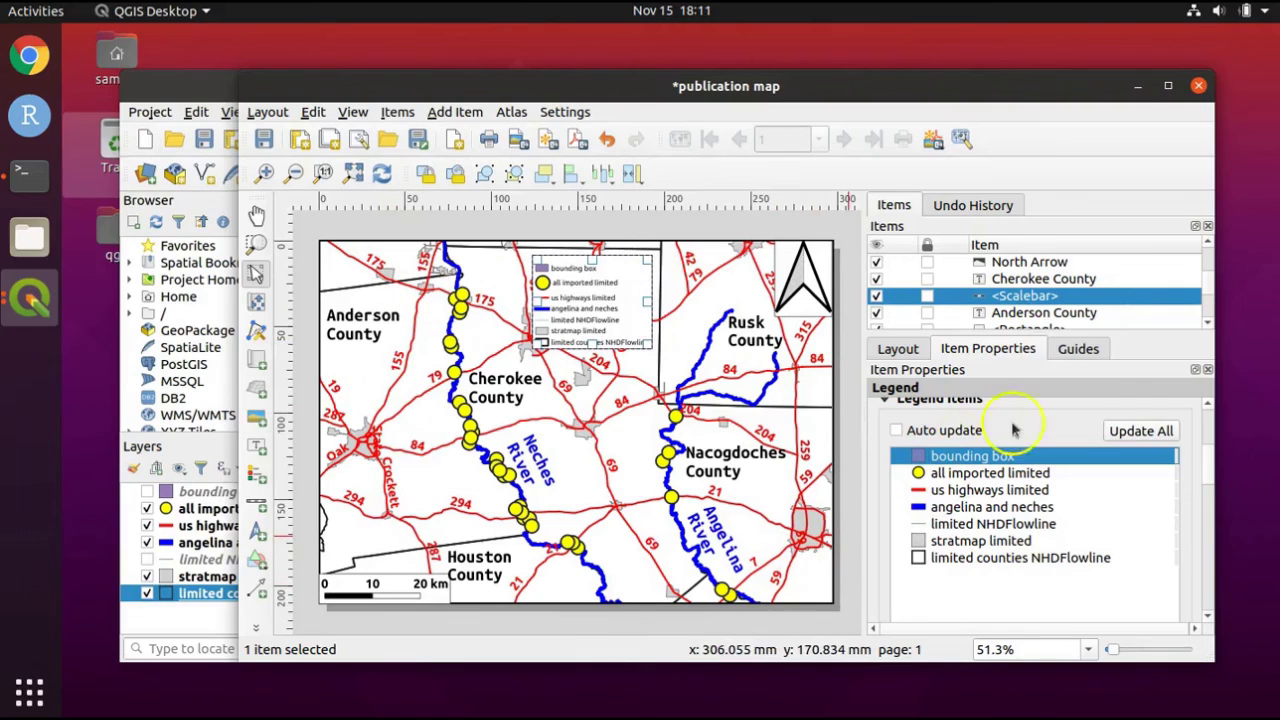
scroll(1207, 470, down, 1)
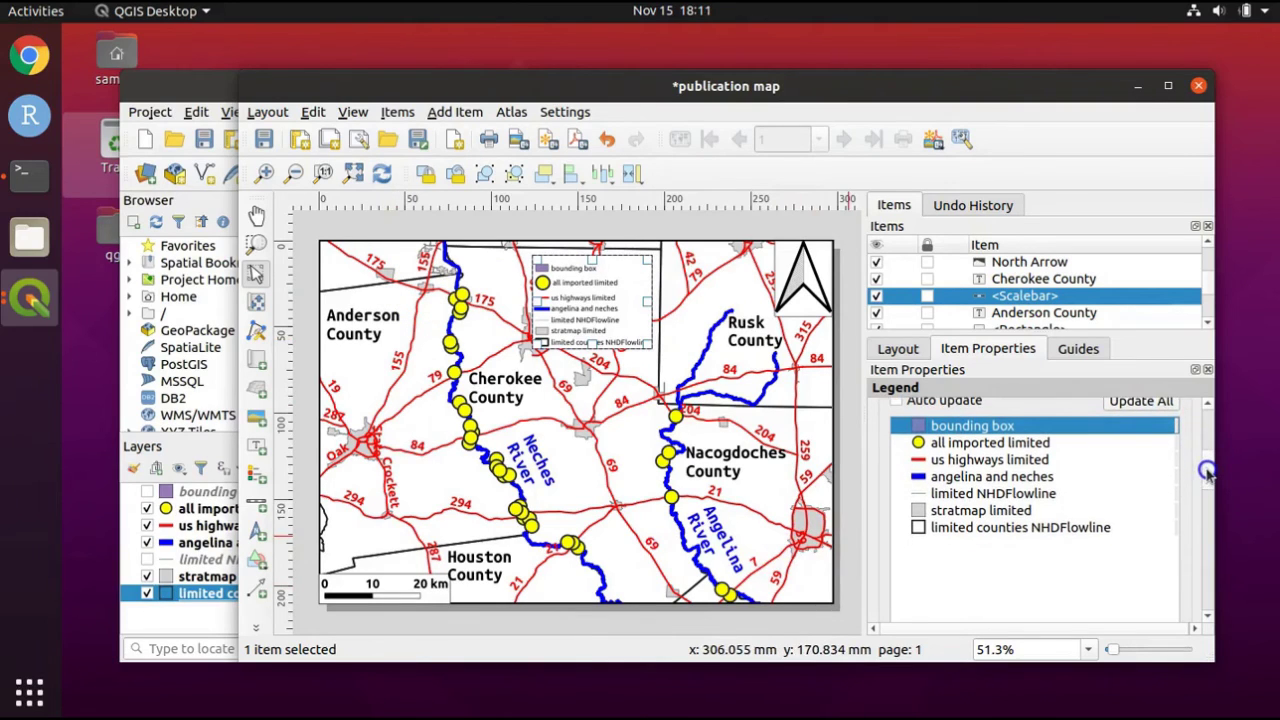
scroll(1207, 476, down, 3)
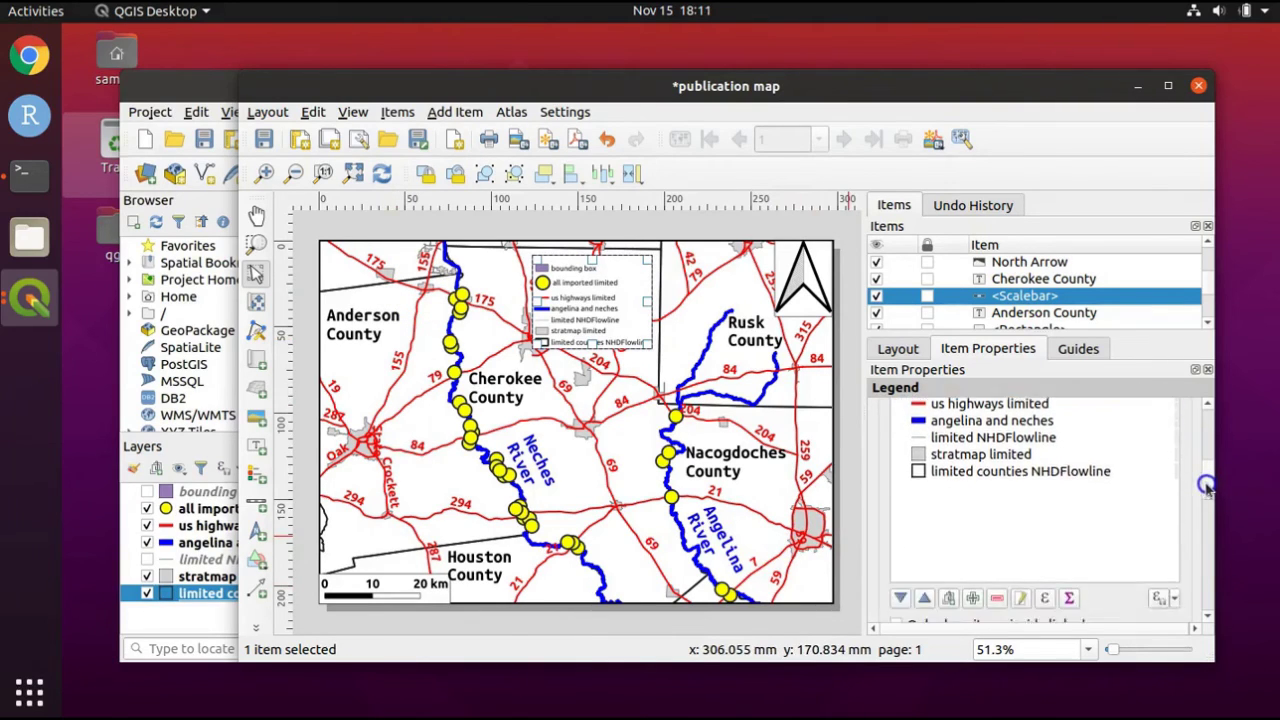
scroll(1207, 476, up, 4)
scroll(1207, 476, down, 3)
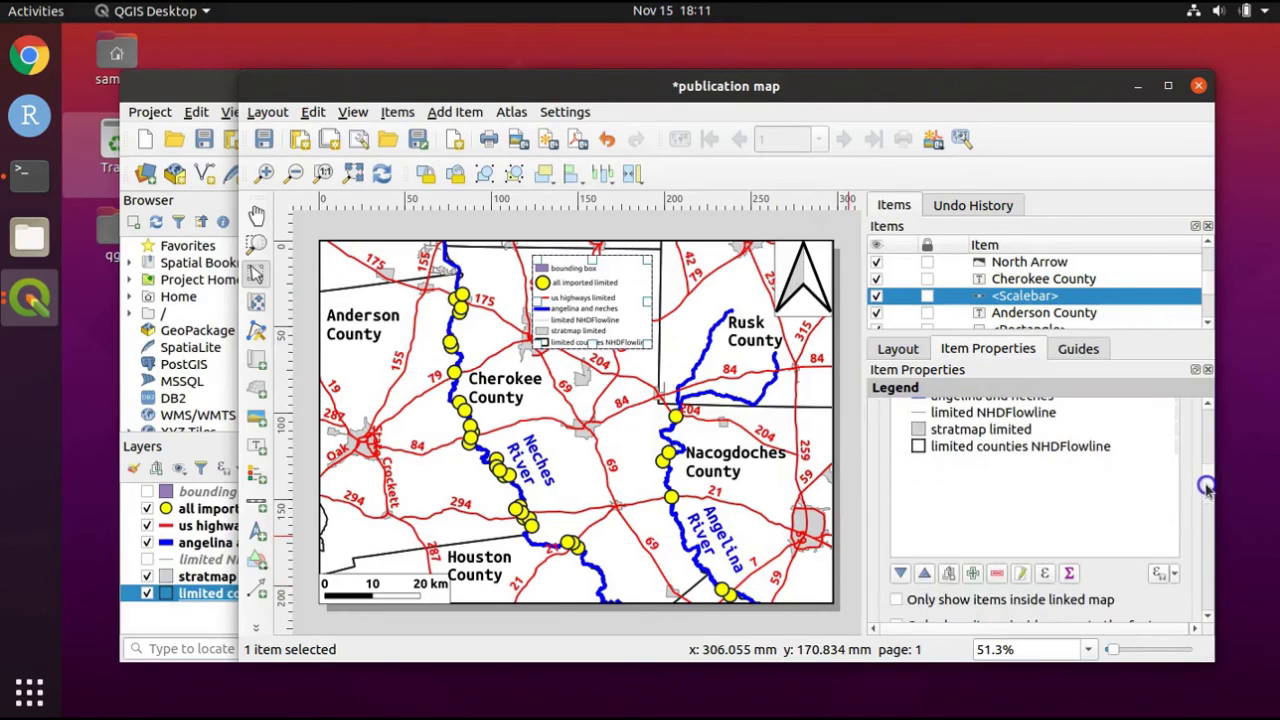
click(995, 576)
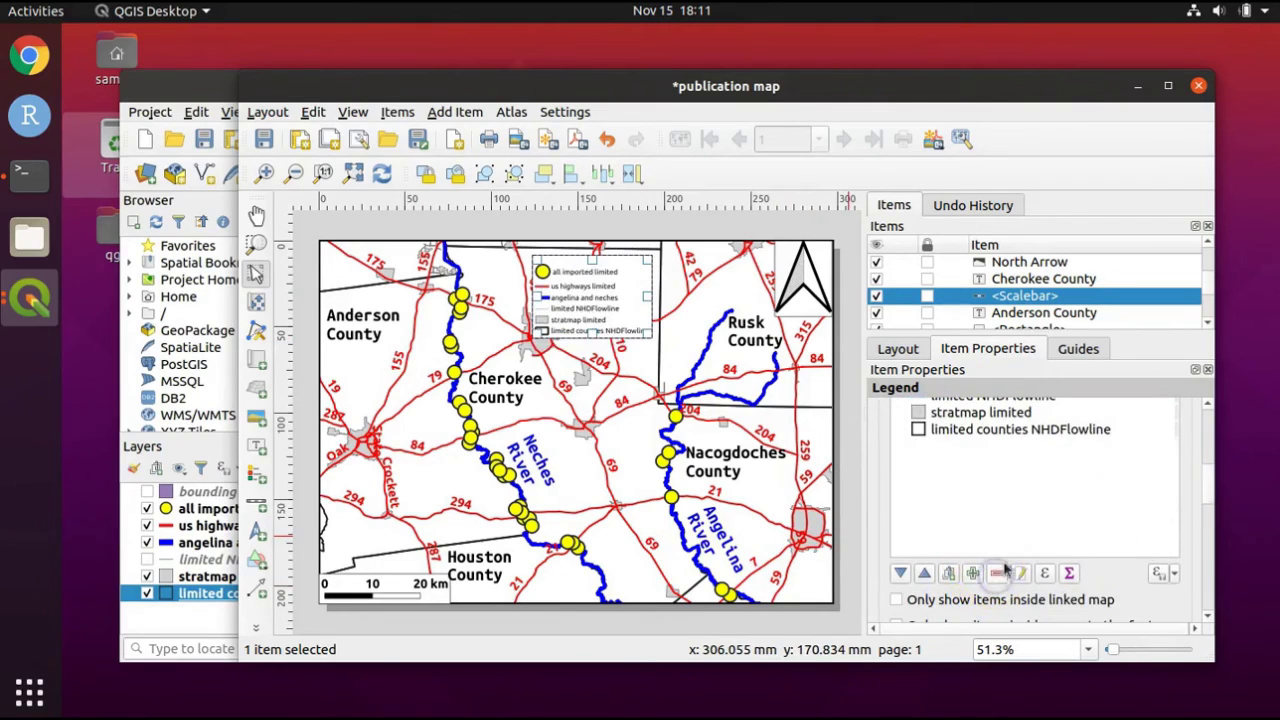
click(1210, 485)
scroll(1210, 485, up, 3)
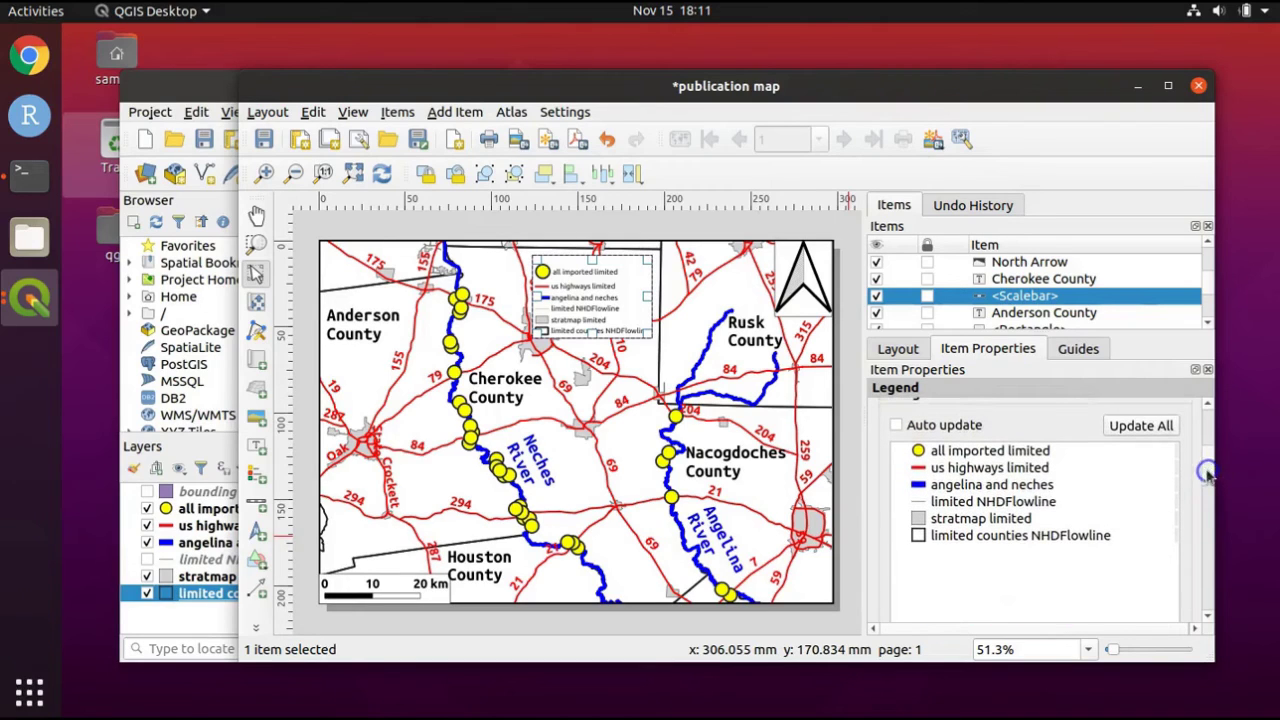
Remove the limited NHDFlowline entry from the legend items.
click(978, 505)
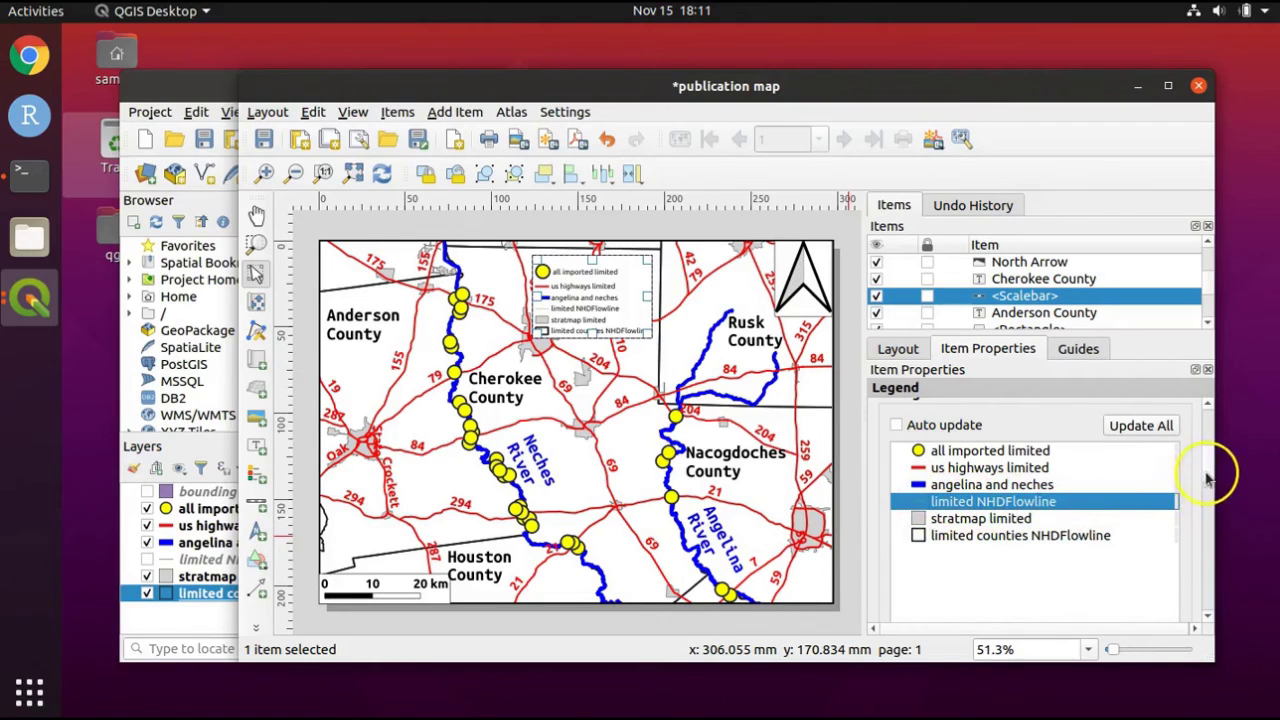
scroll(1207, 480, down, 3)
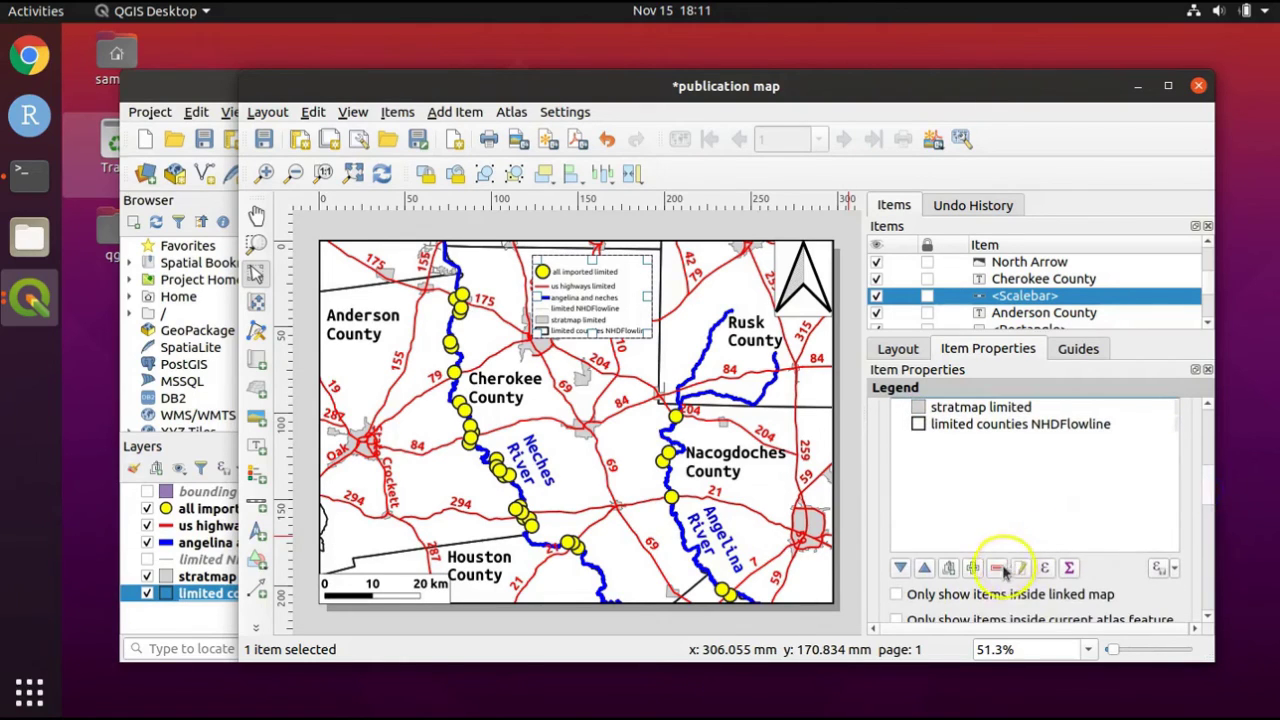
click(996, 569)
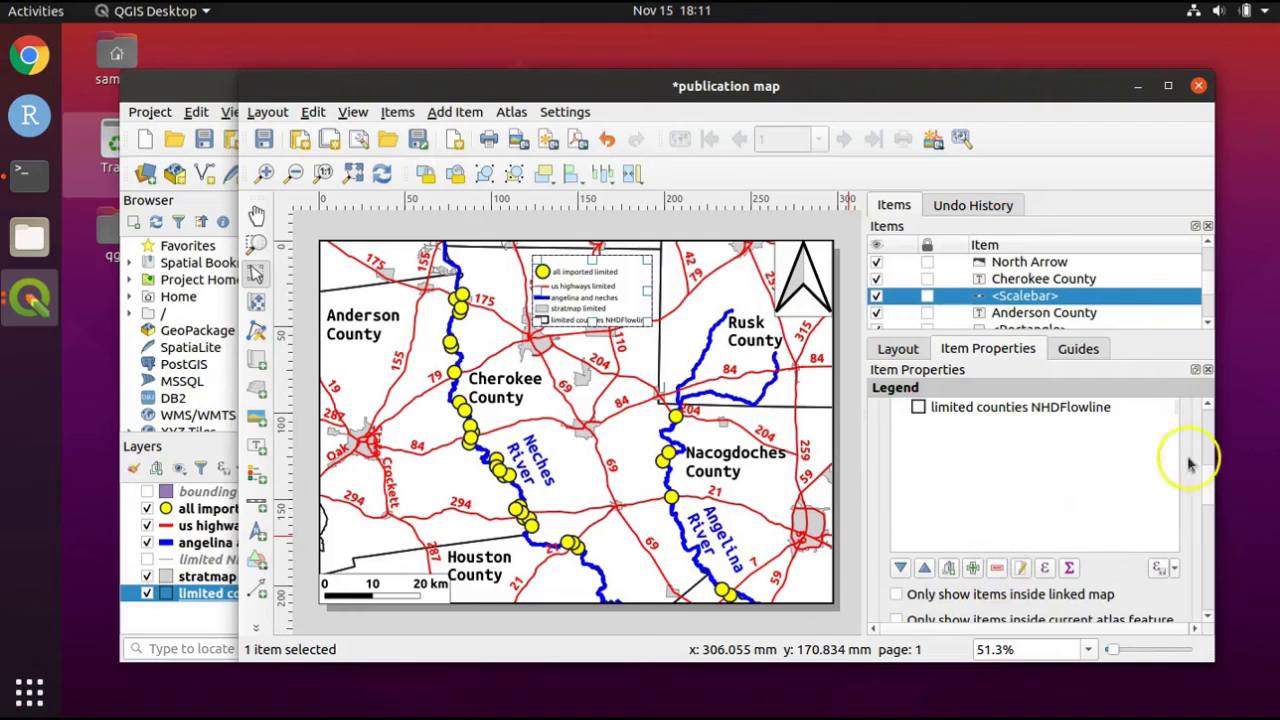
scroll(1203, 472, up, 3)
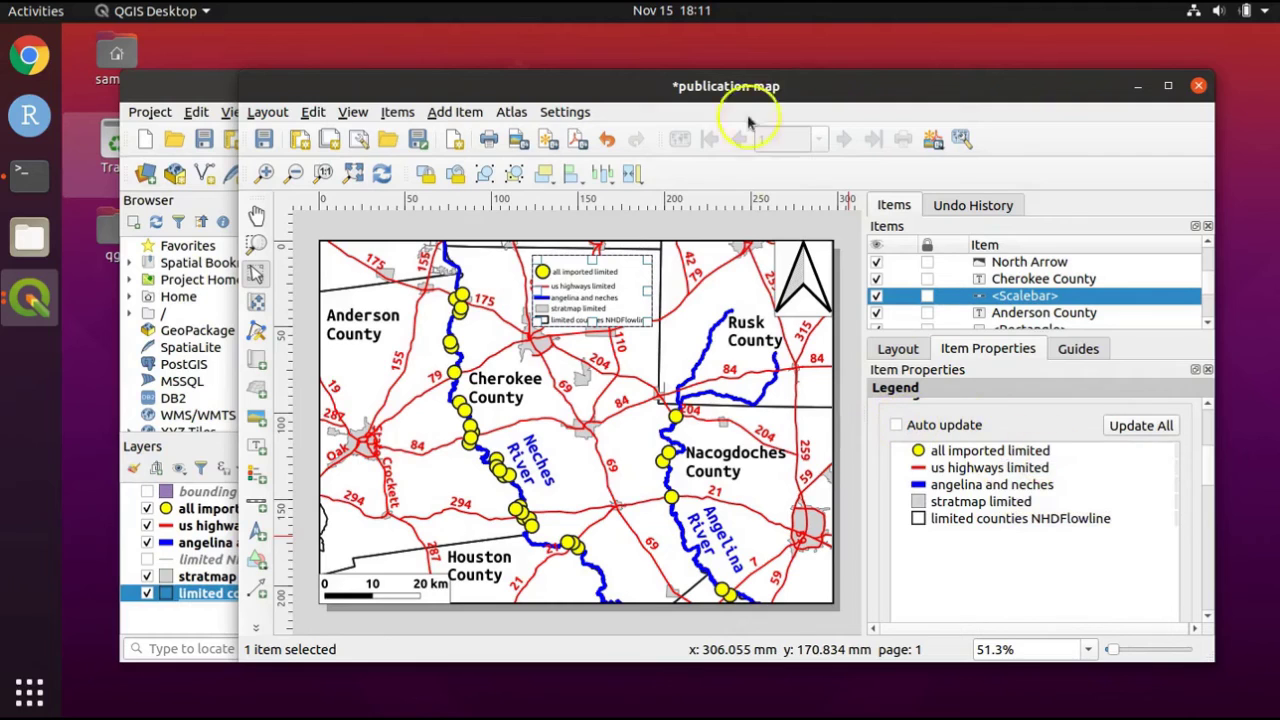
In the main window, rename layer 'all imported limited' to 'Texas Pigtoe Locations' via Layer Properties.
click(205, 88)
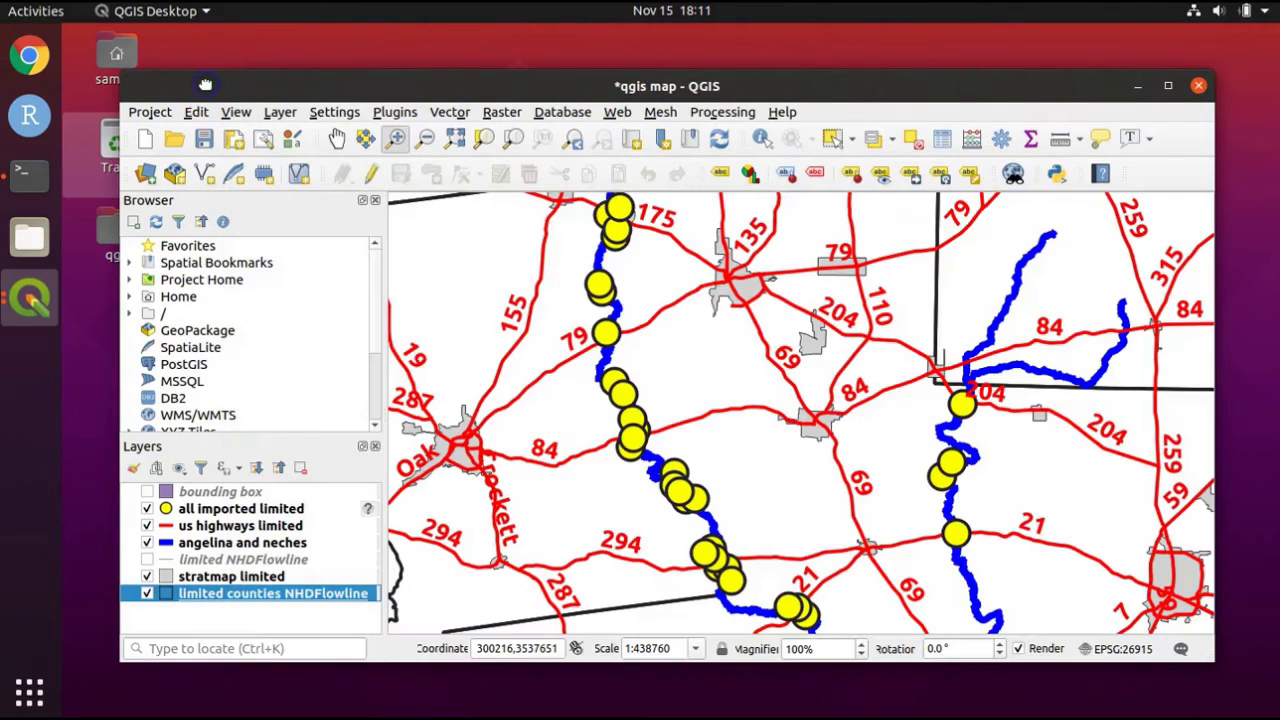
click(230, 511)
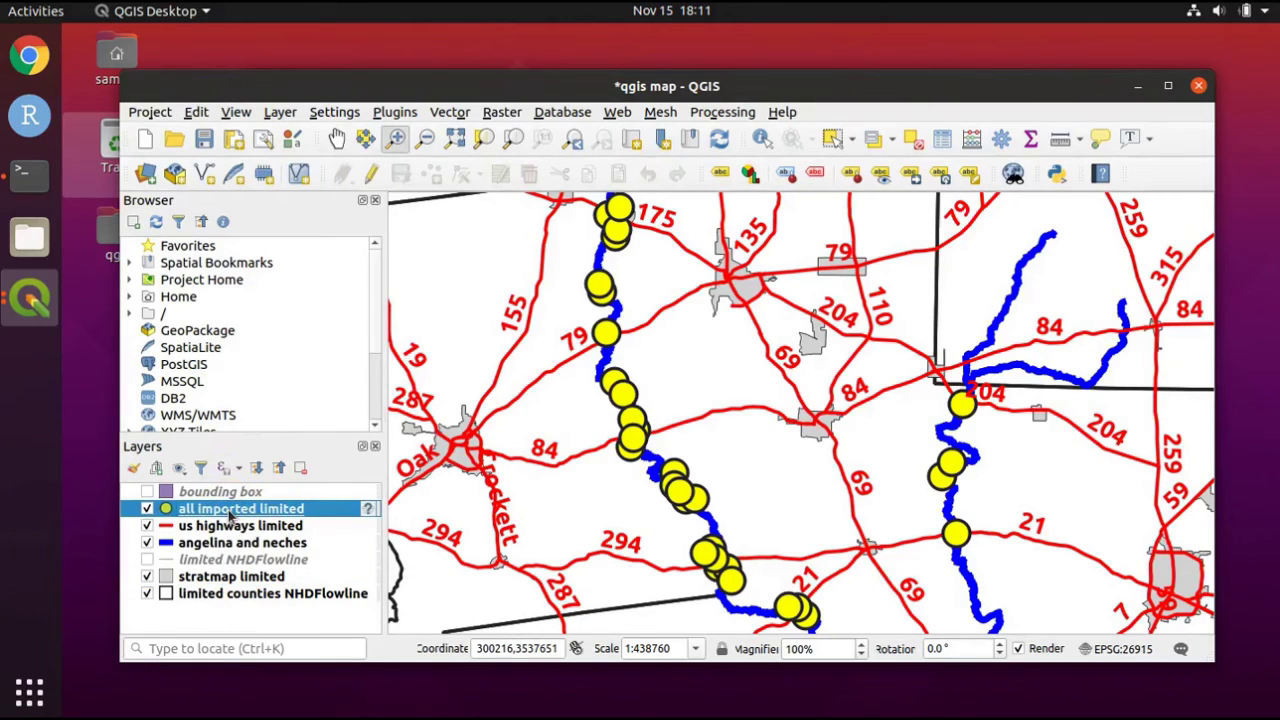
click(326, 515)
right_click(320, 515)
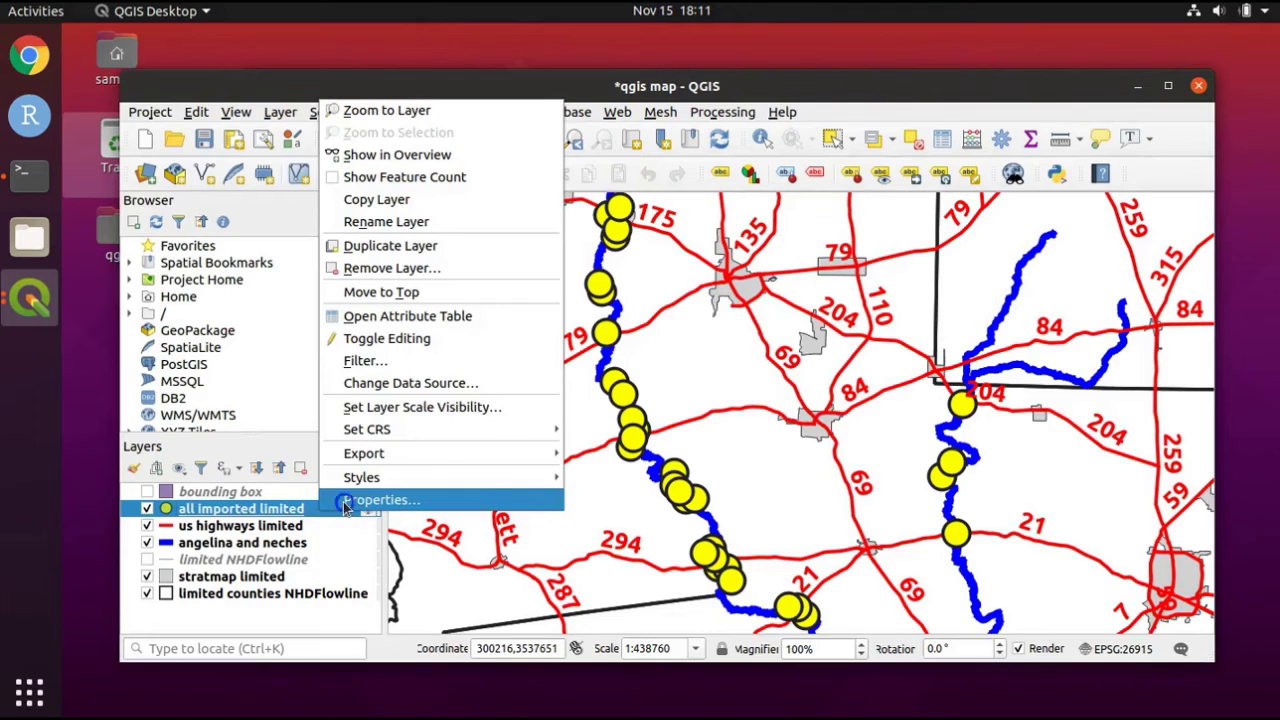
click(380, 500)
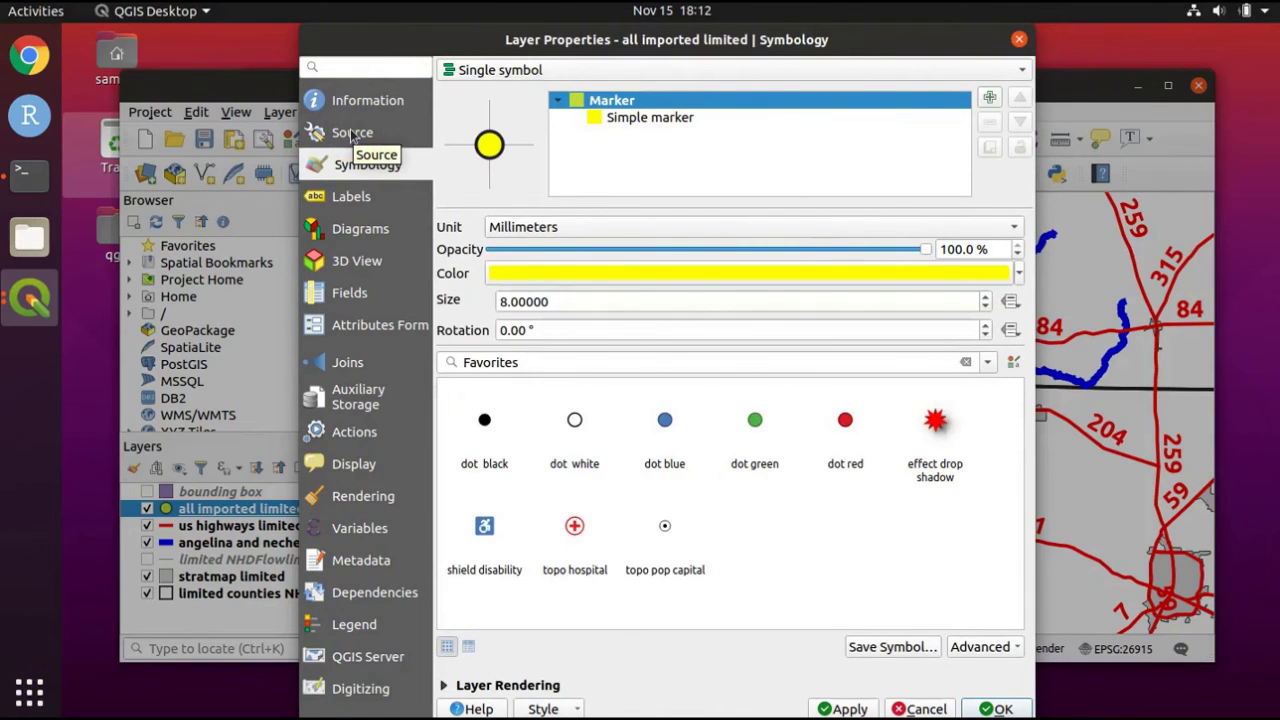
click(352, 133)
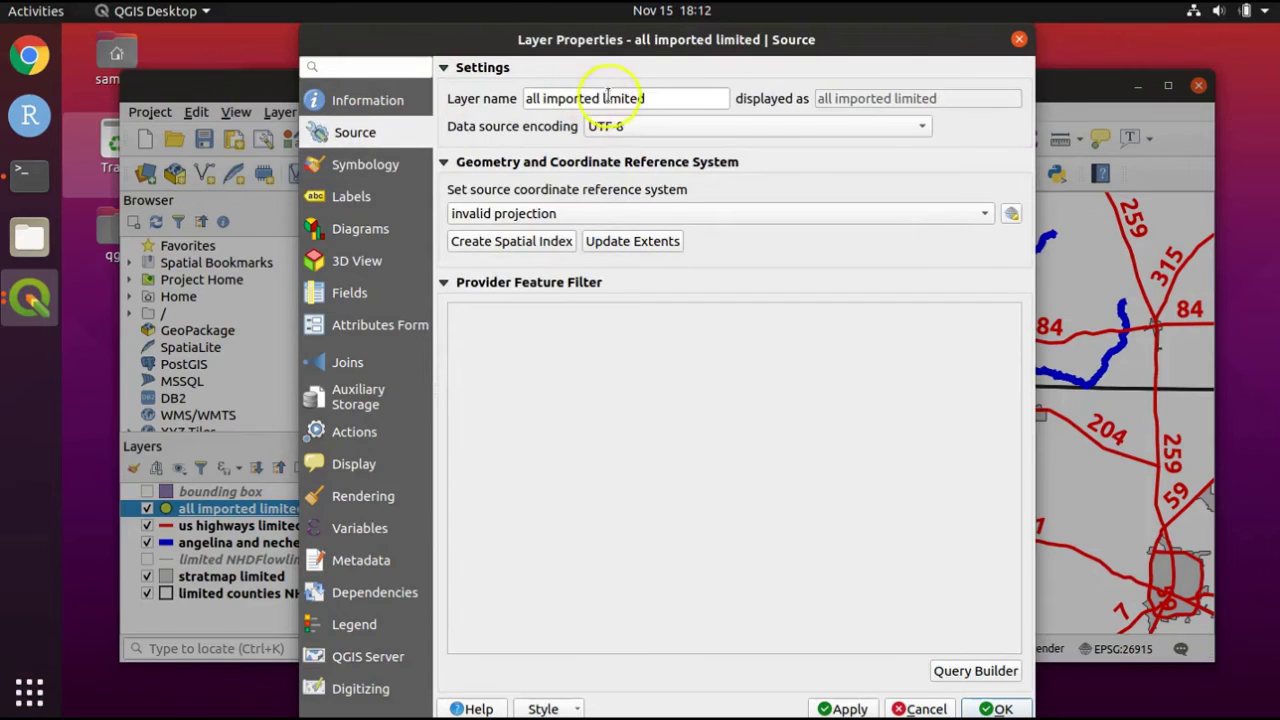
drag(651, 100, 452, 97)
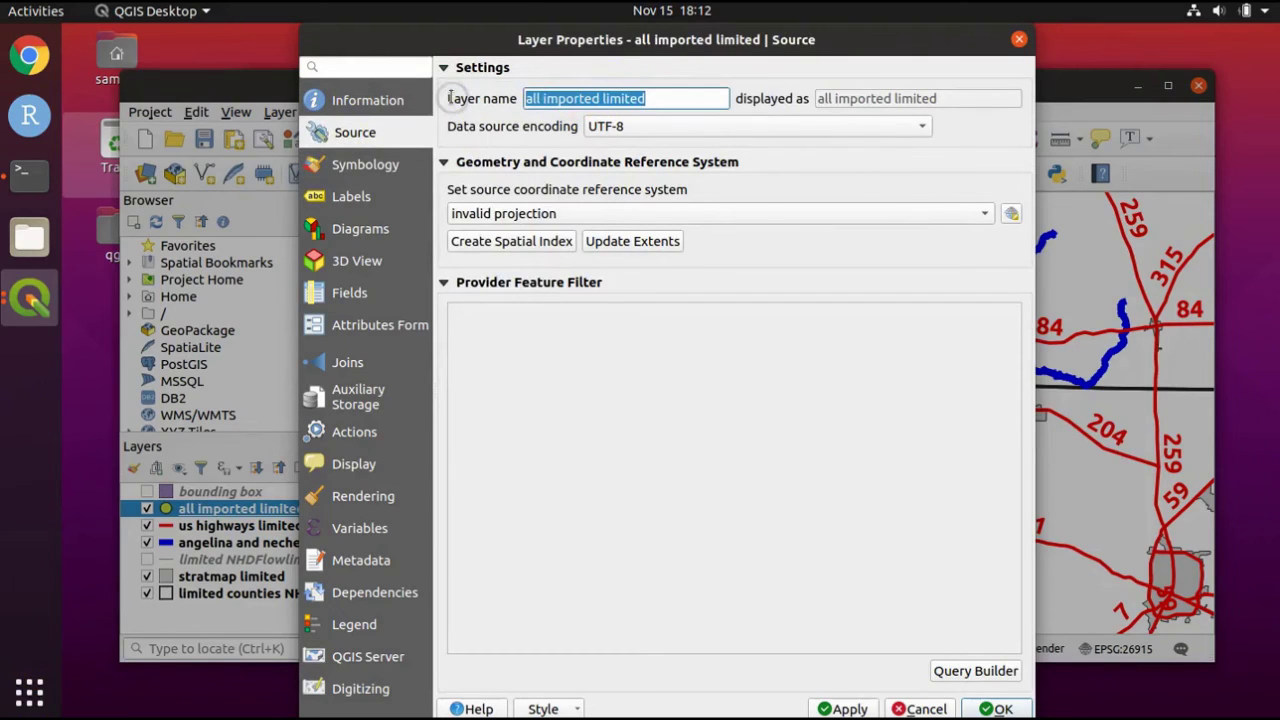
text(Texas Pigtoe Locations)
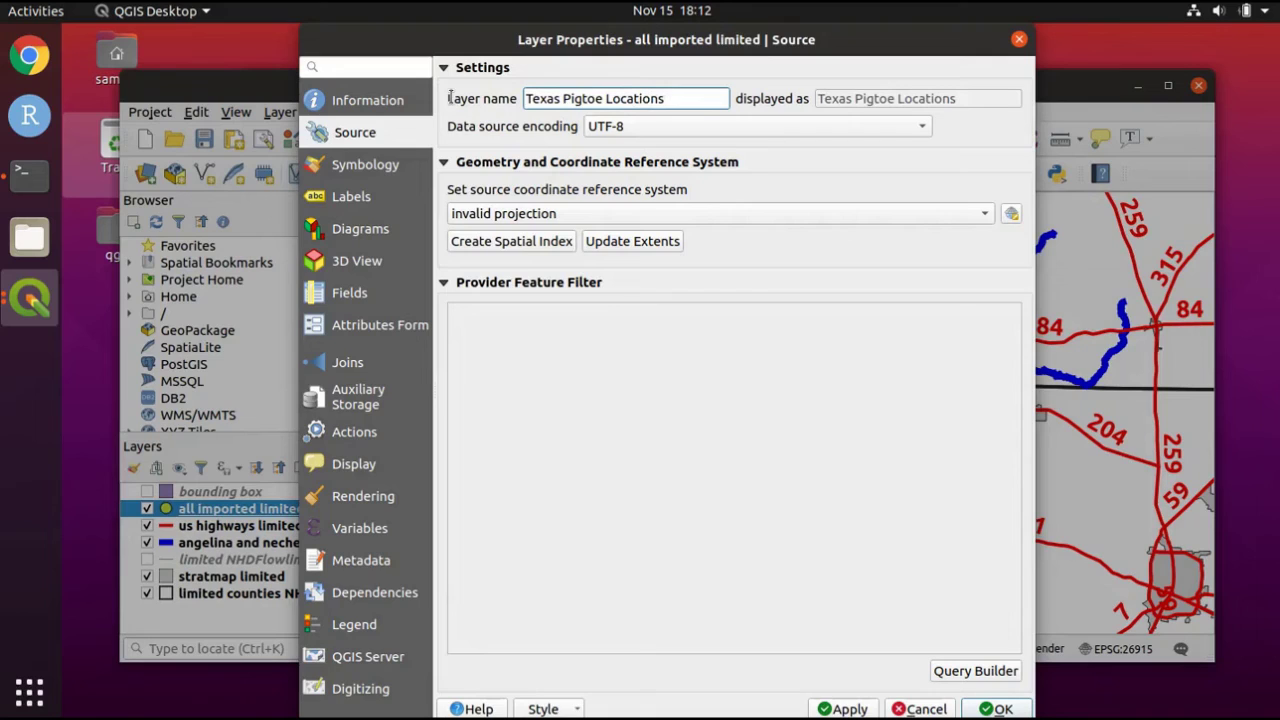
click(987, 709)
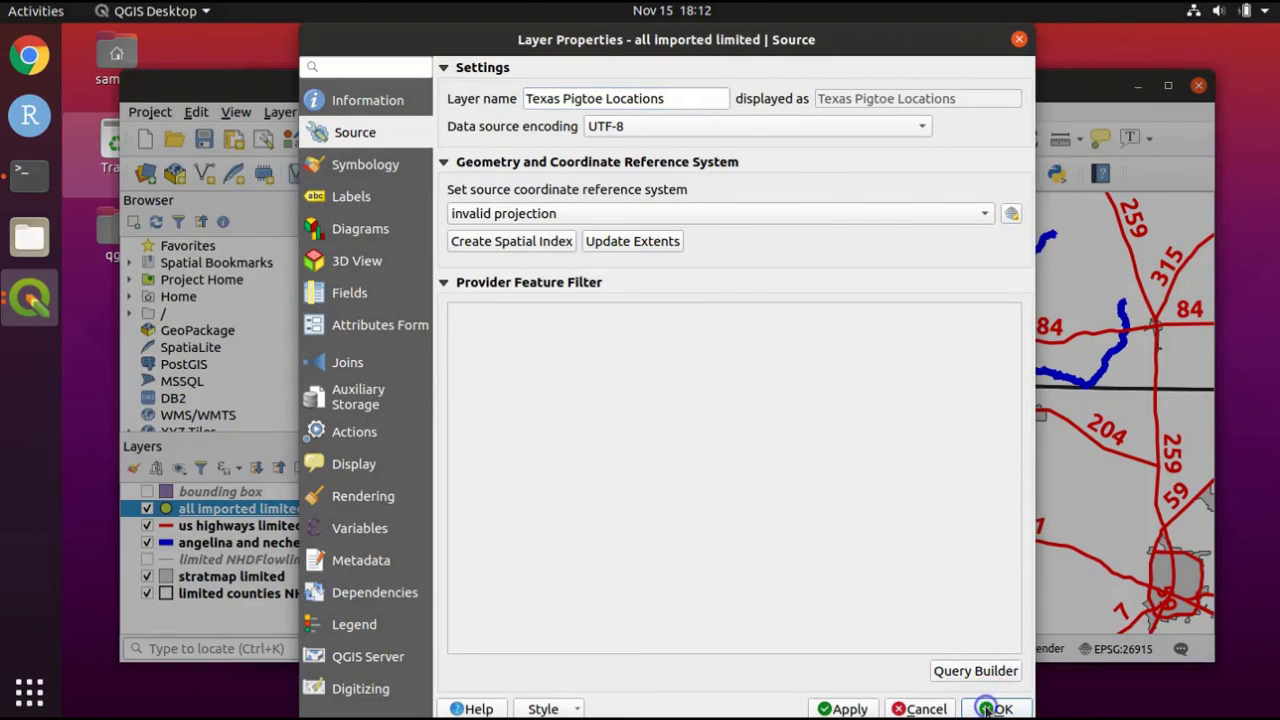
Rename the us highways limited layer to 'Major Highways'.
right_click(228, 524)
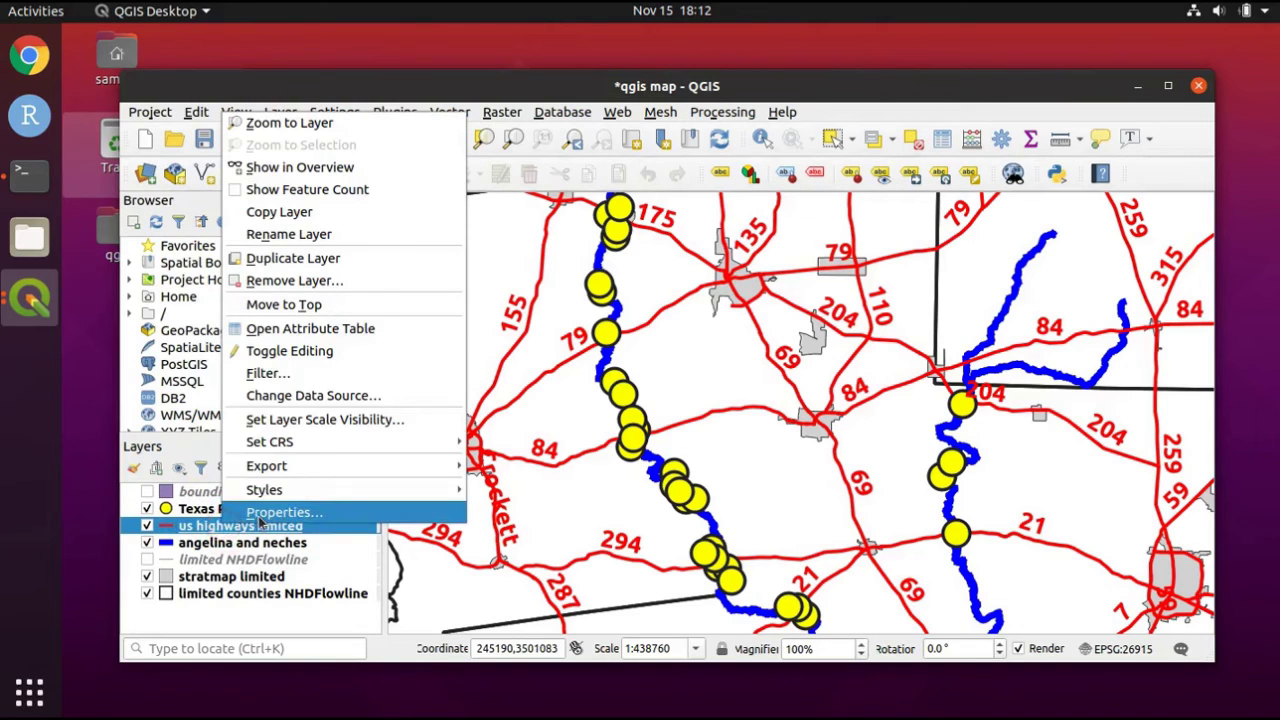
click(259, 514)
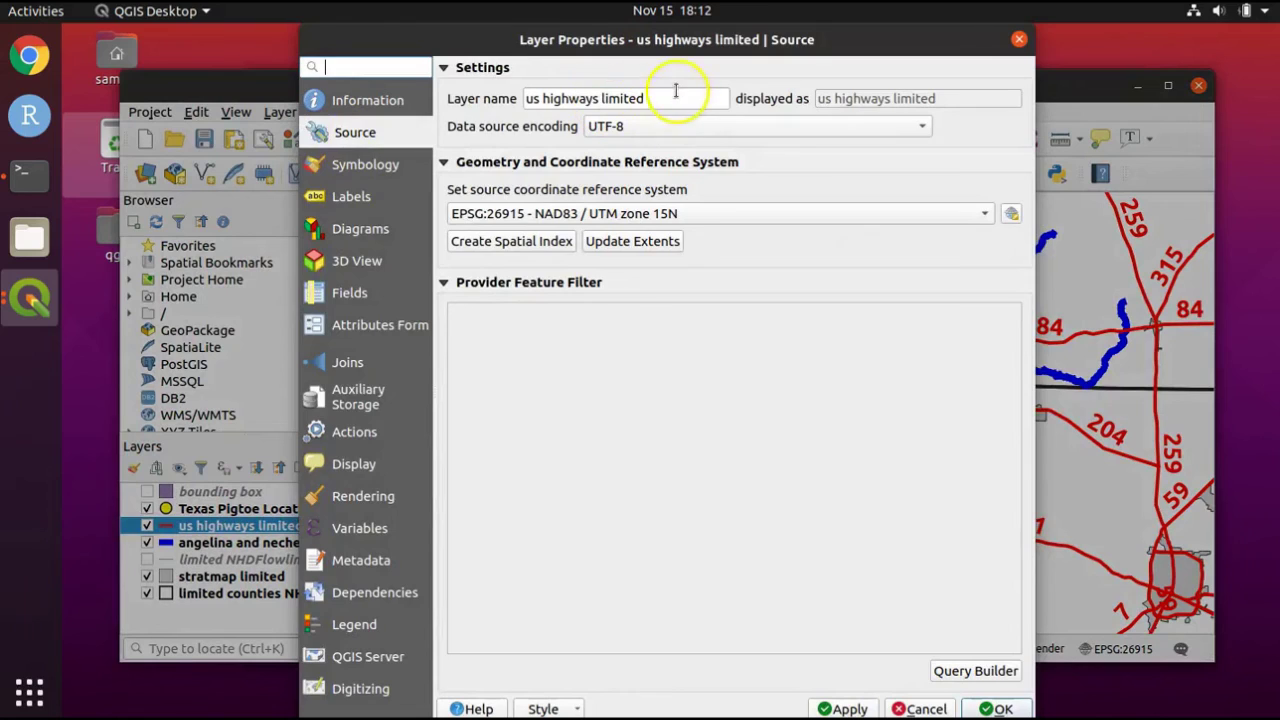
drag(669, 97, 520, 97)
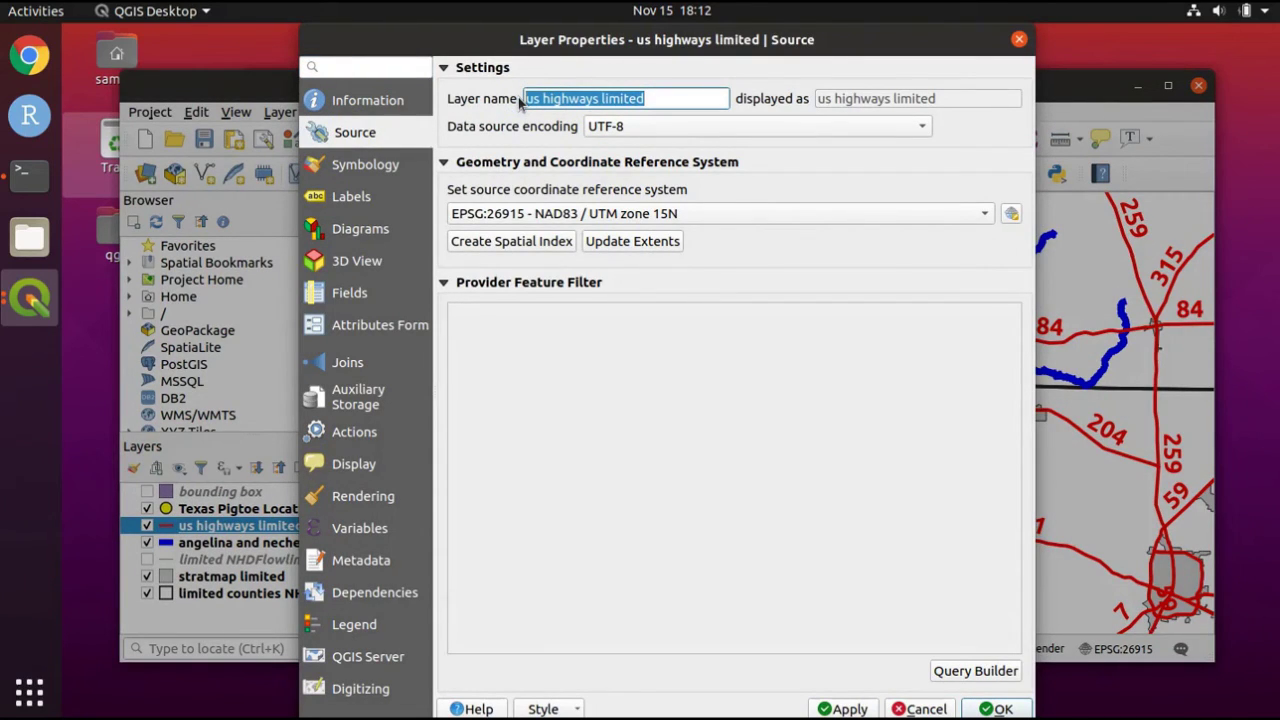
text(Major Hi)
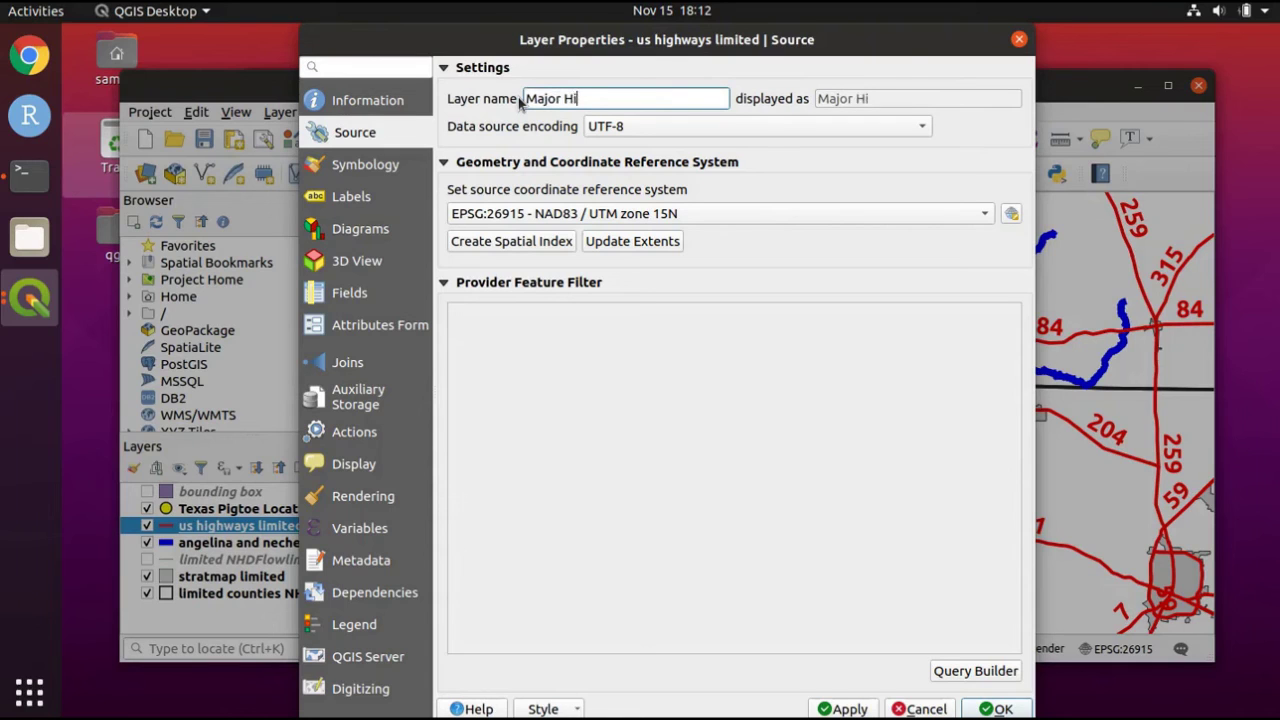
text(ghways)
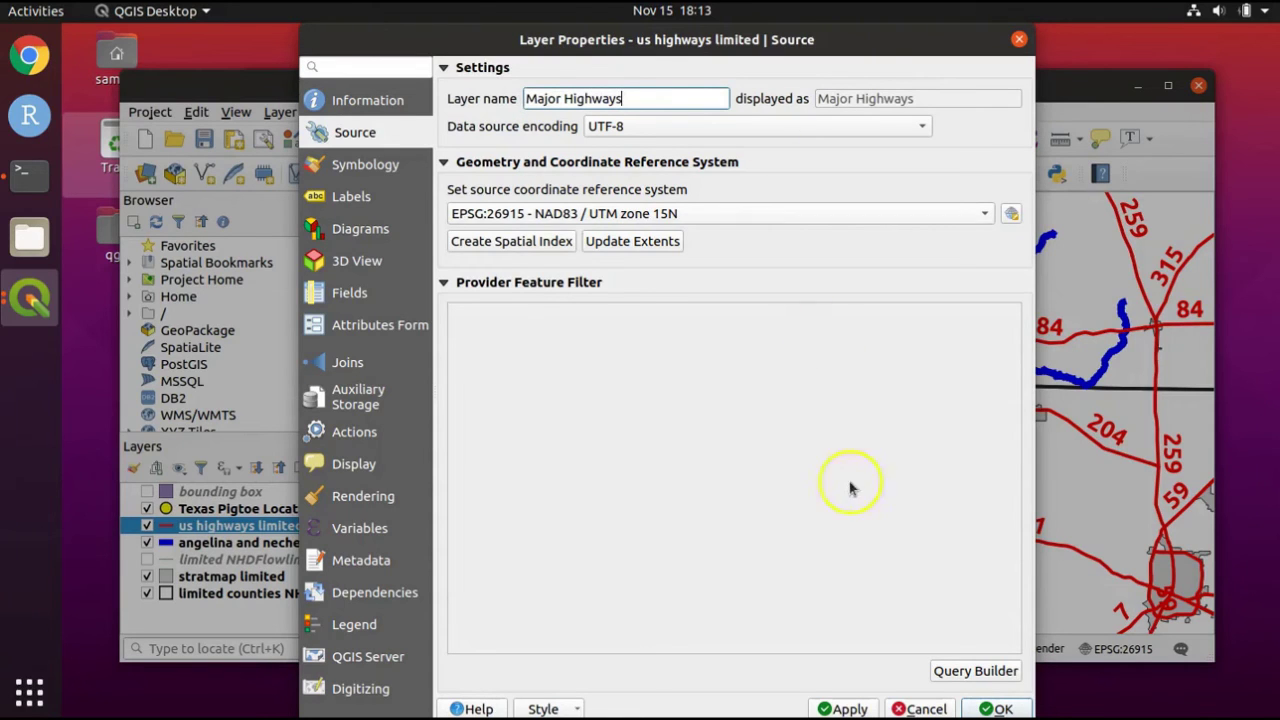
click(1003, 709)
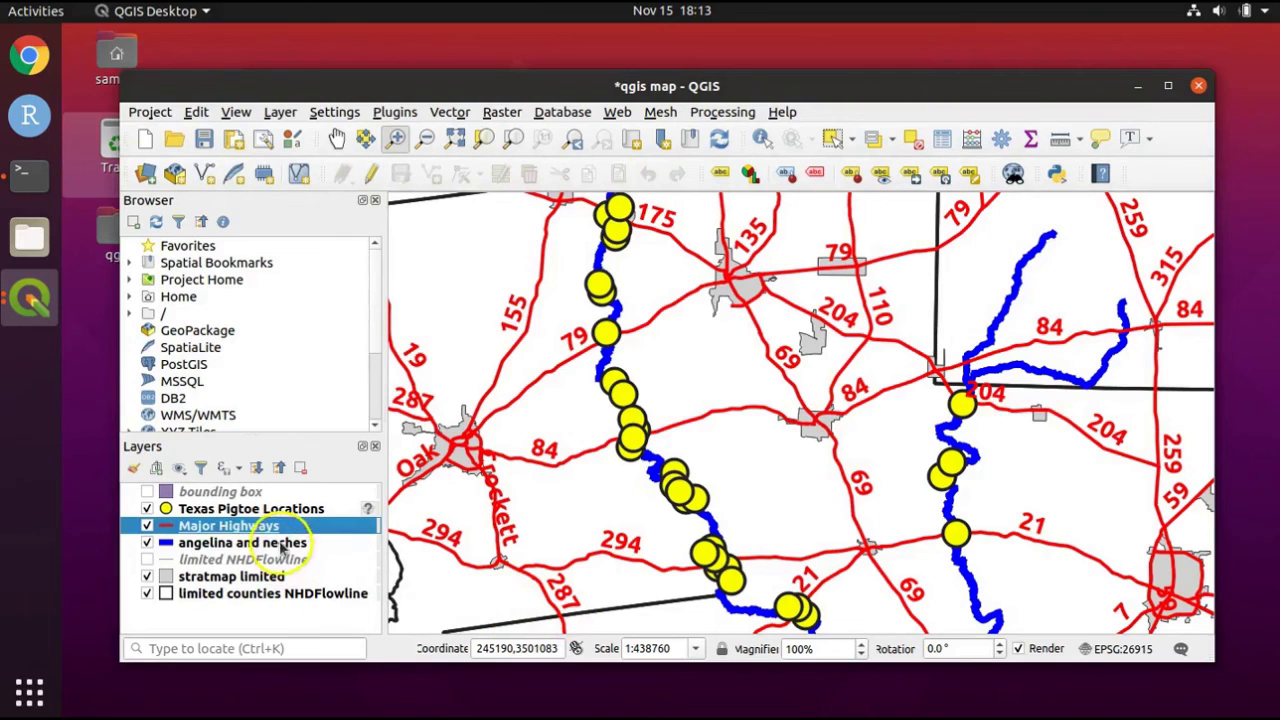
Rename the angelina and neches layer to 'Major Rivers'.
click(283, 548)
right_click(283, 546)
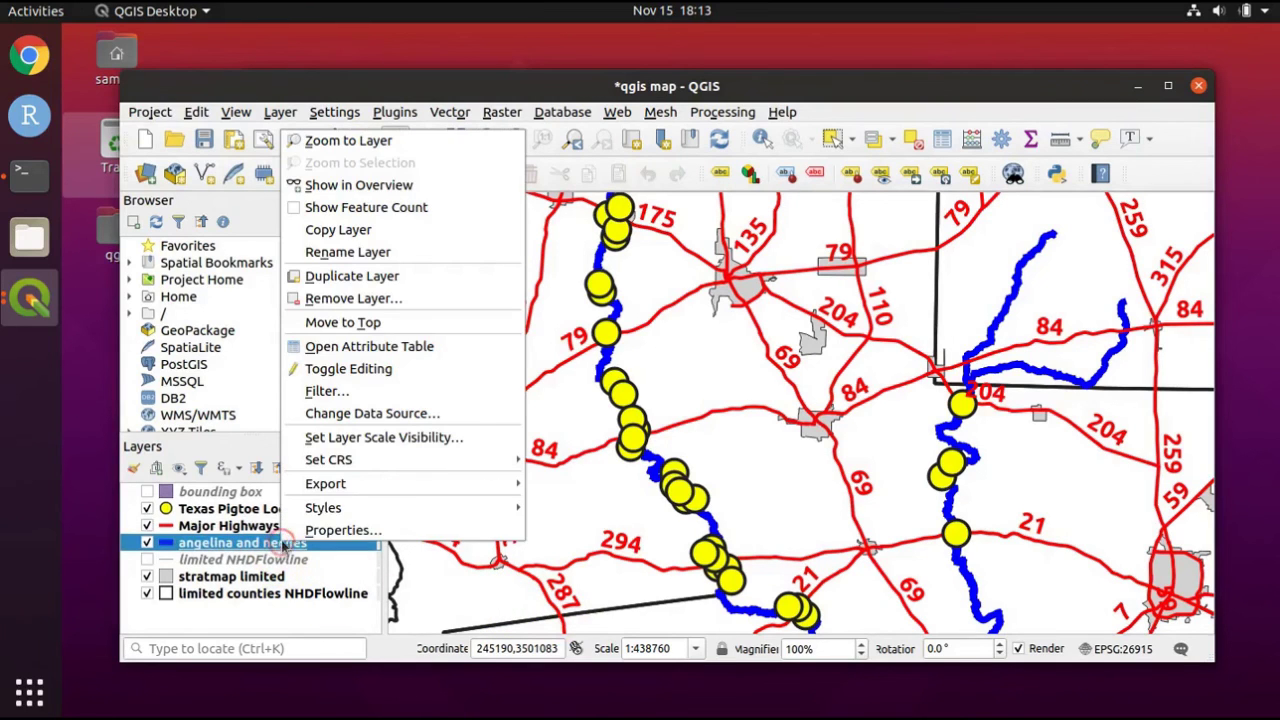
click(290, 530)
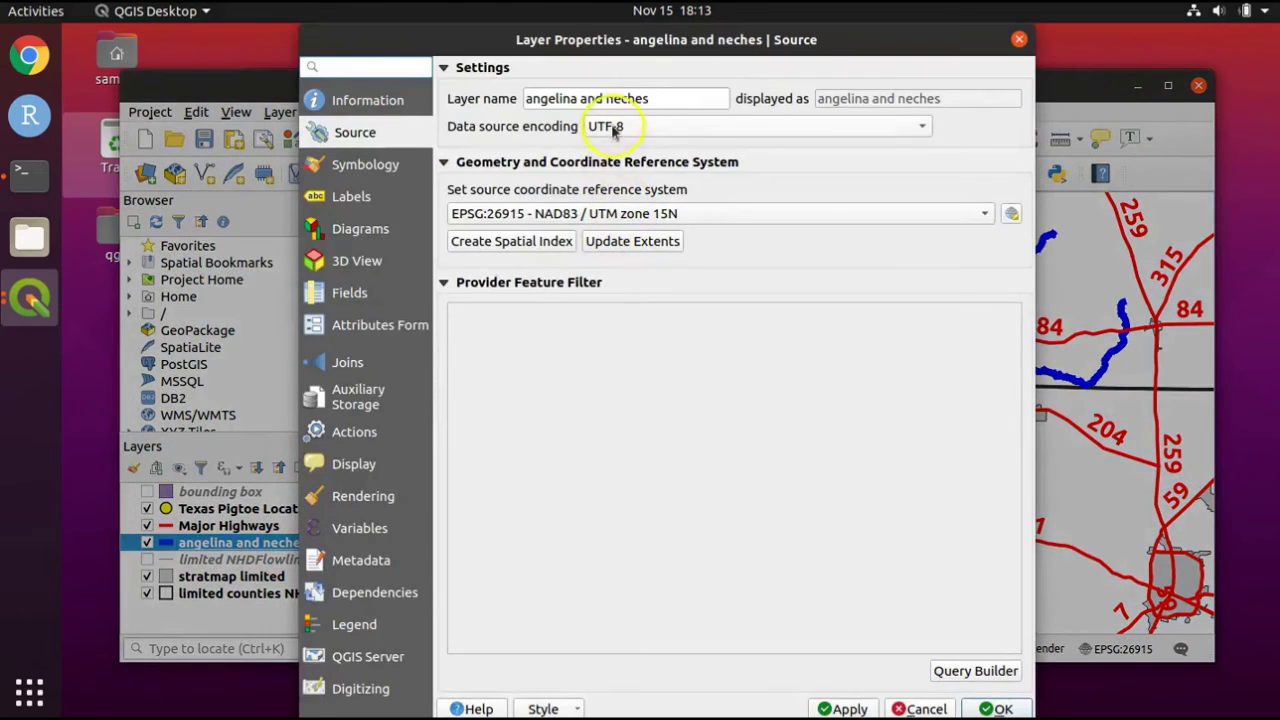
drag(648, 99, 490, 103)
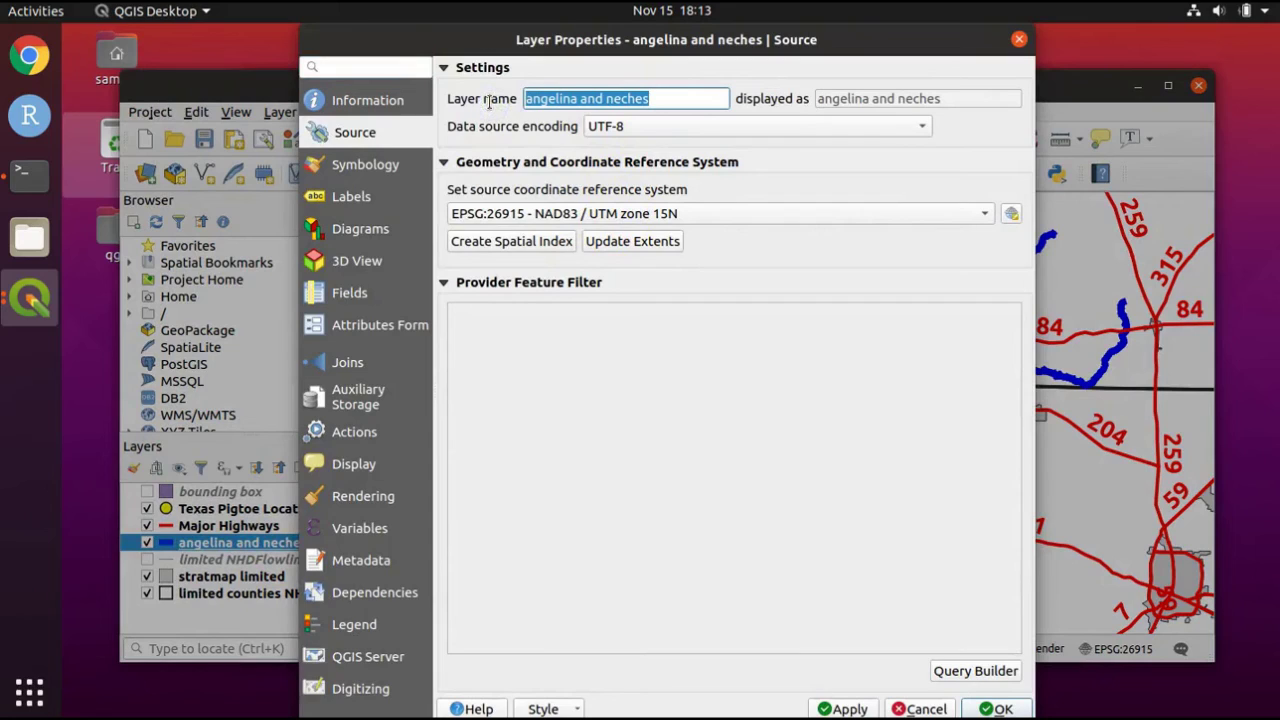
text(Major Rivers)
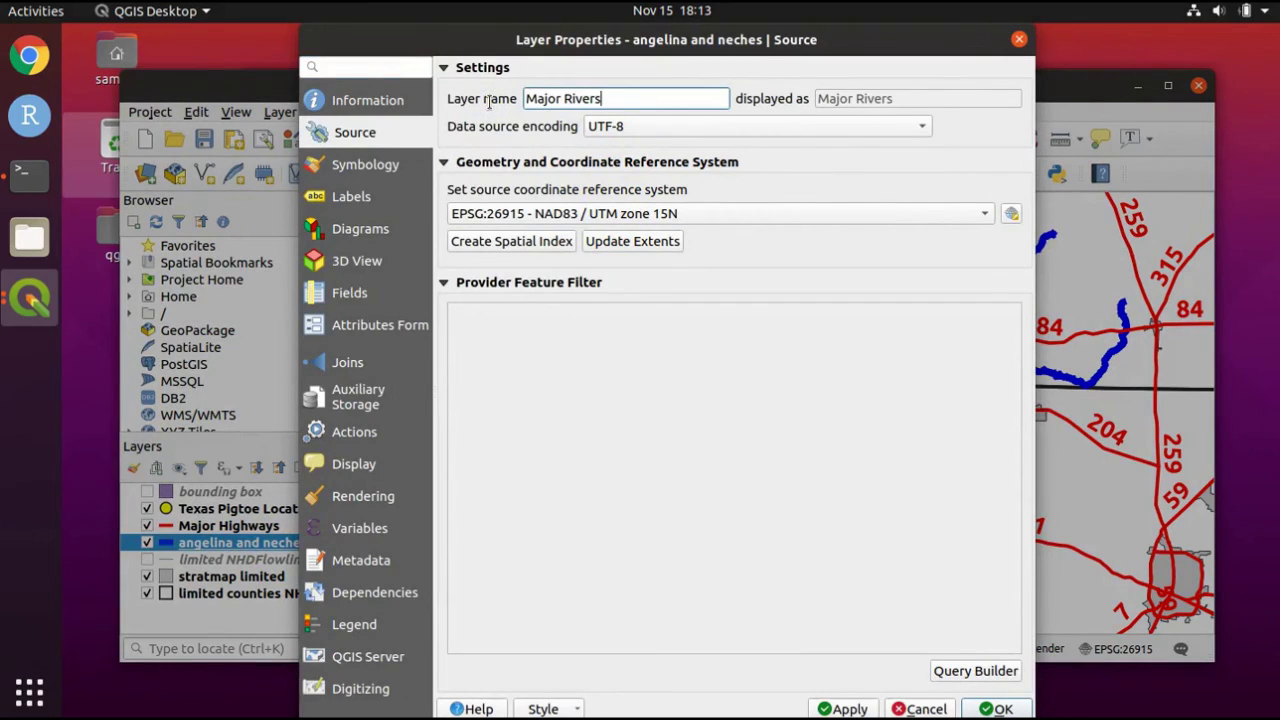
click(1000, 708)
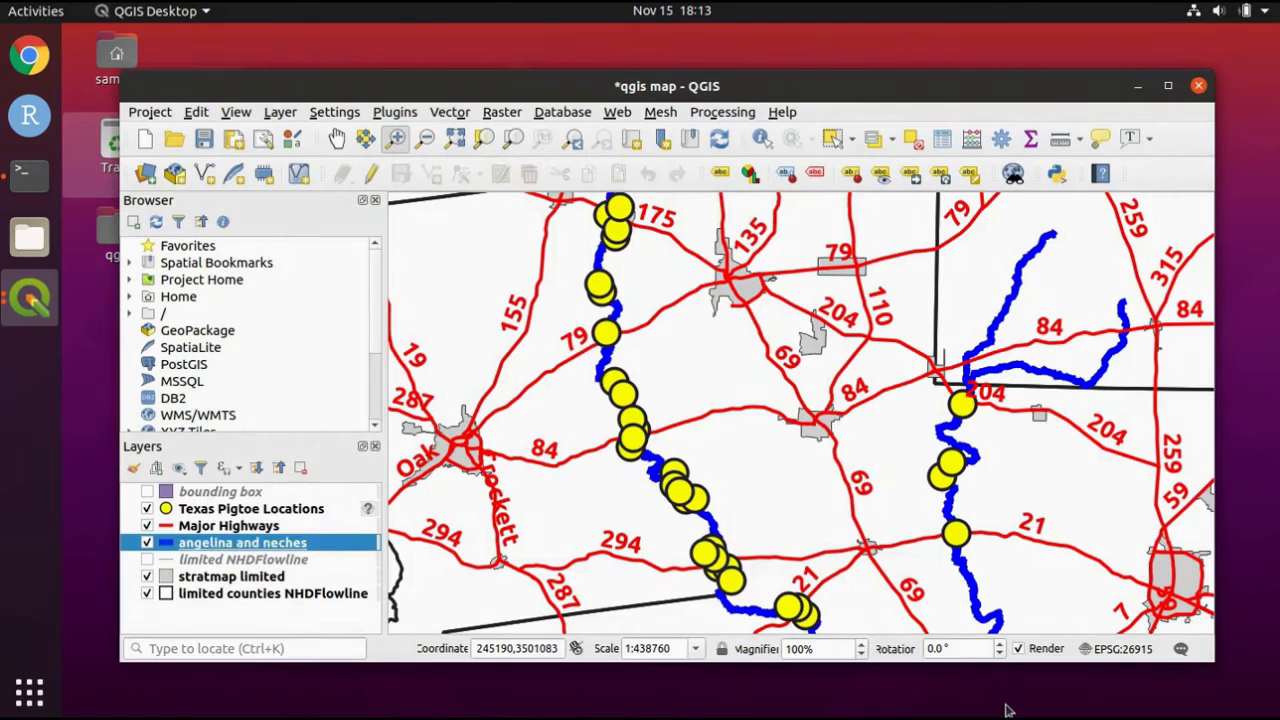
Rename the stratmap limited layer to 'Cities and Towns'.
click(246, 578)
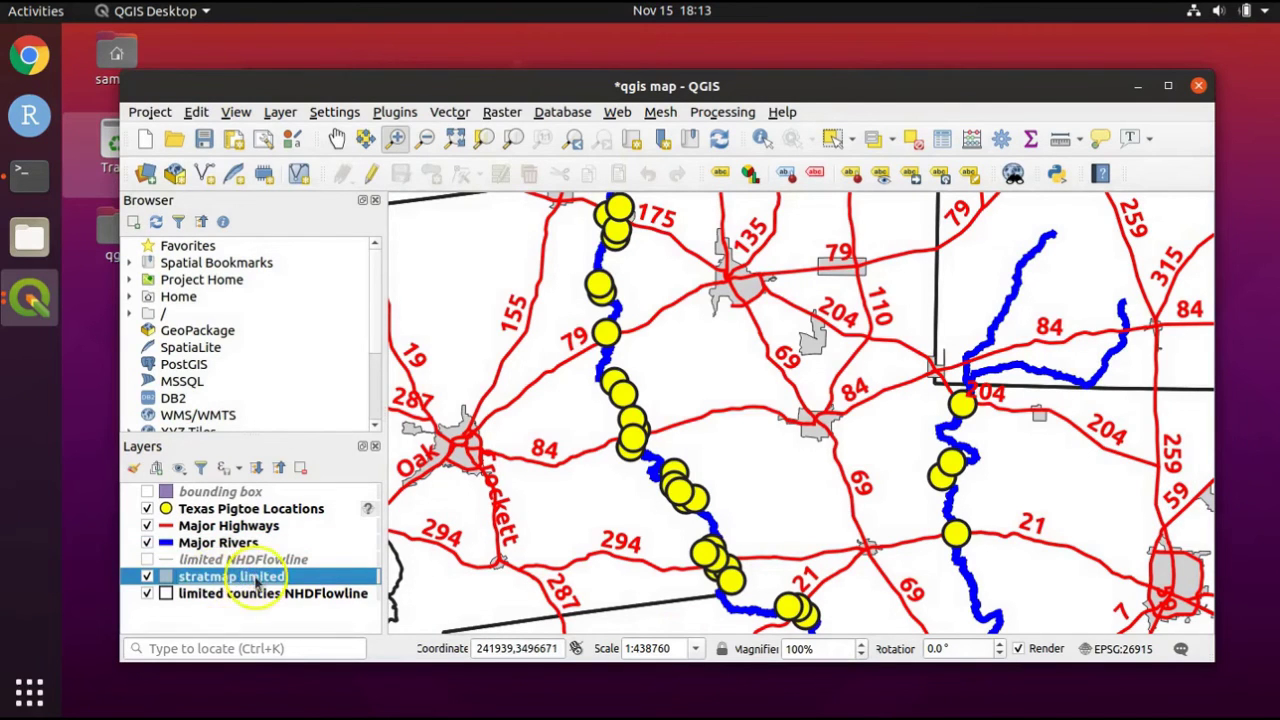
right_click(250, 580)
click(295, 569)
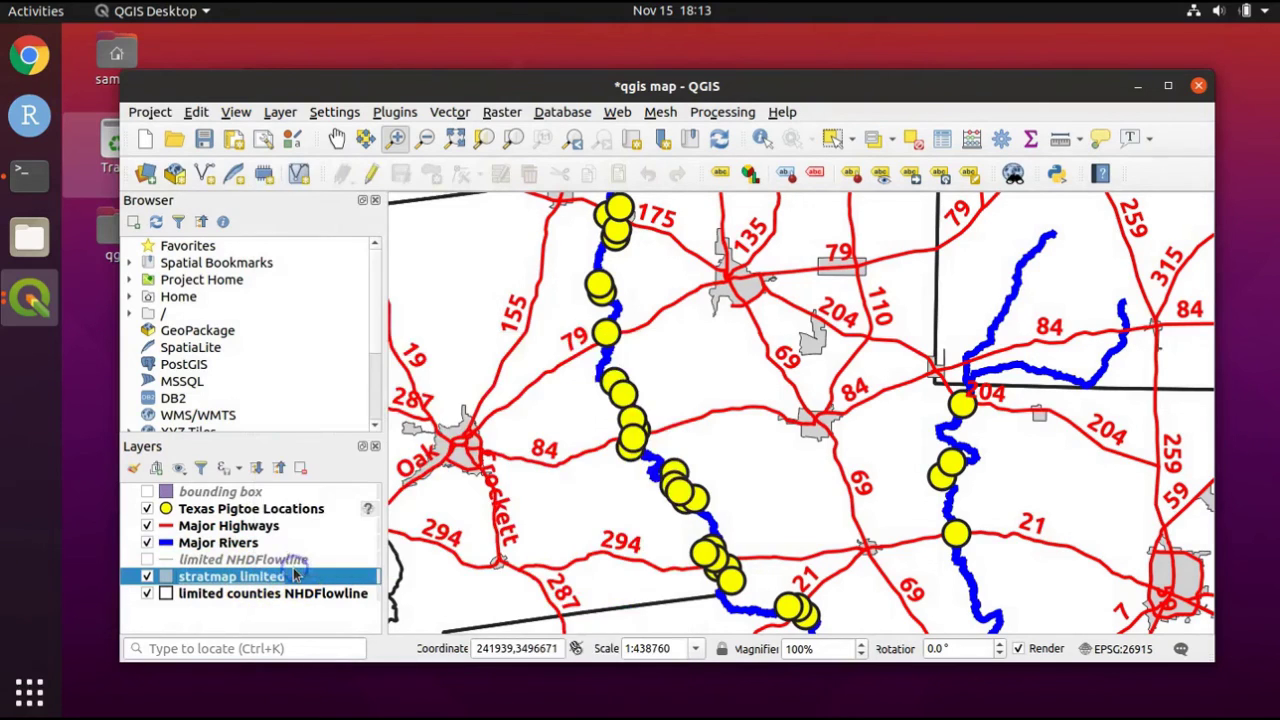
drag(627, 98, 512, 93)
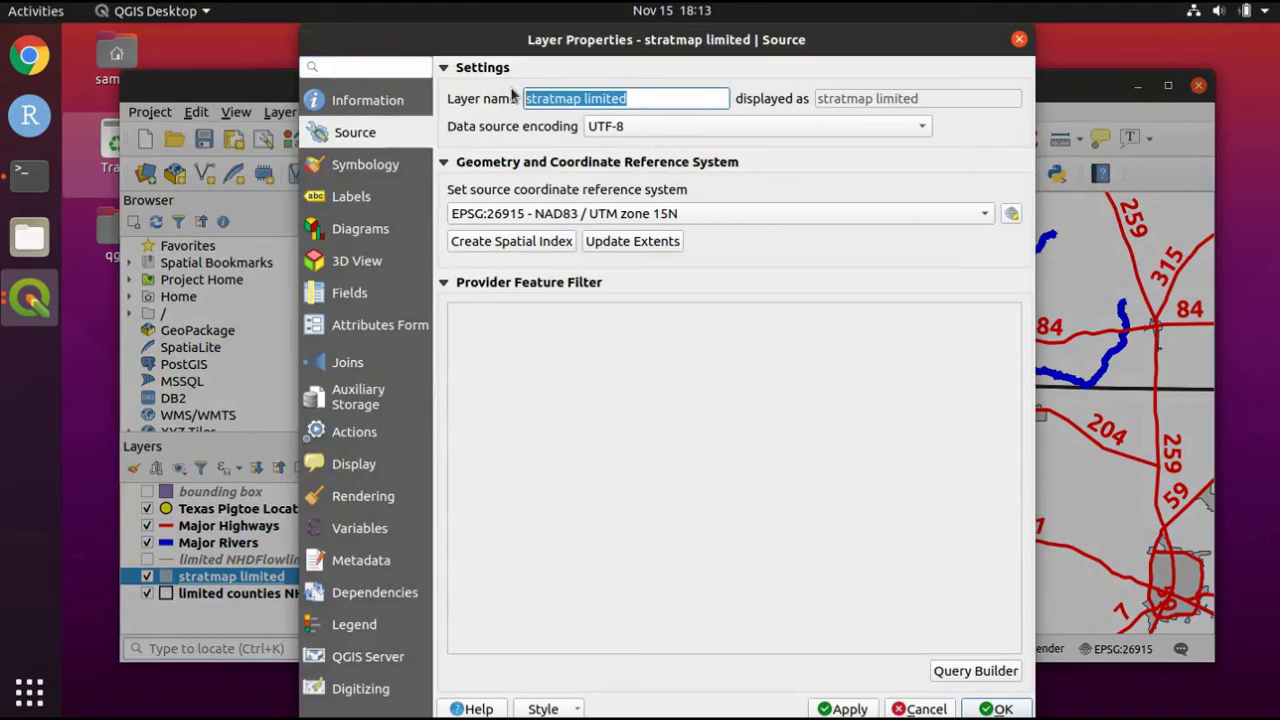
text(Cities and Towns)
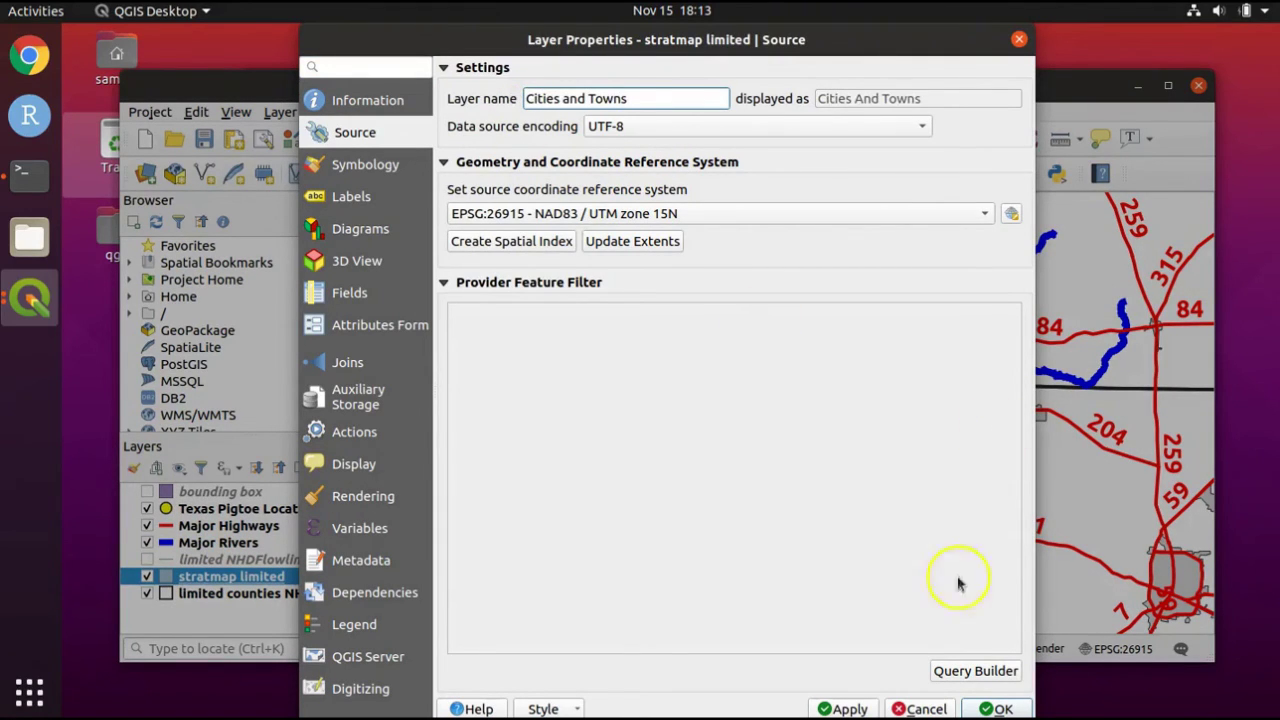
click(990, 704)
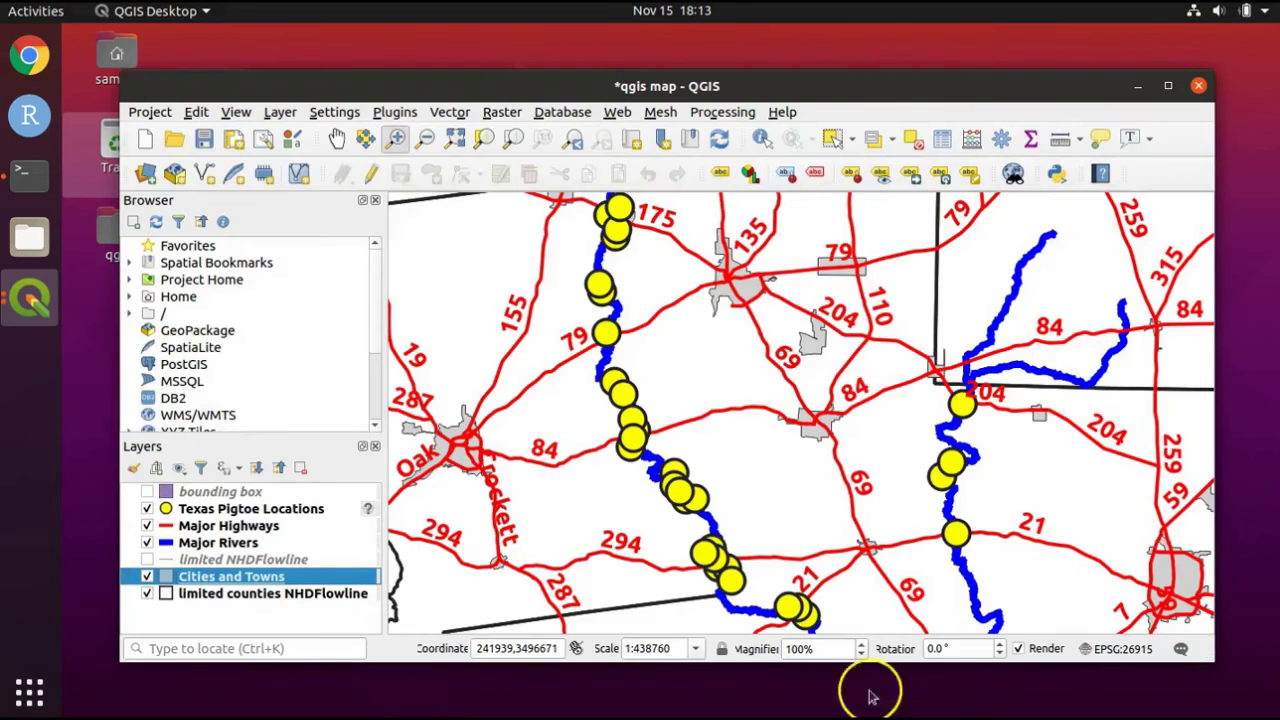
Rename the limited counties NHDFlowline layer to 'County Boundaries'.
click(284, 594)
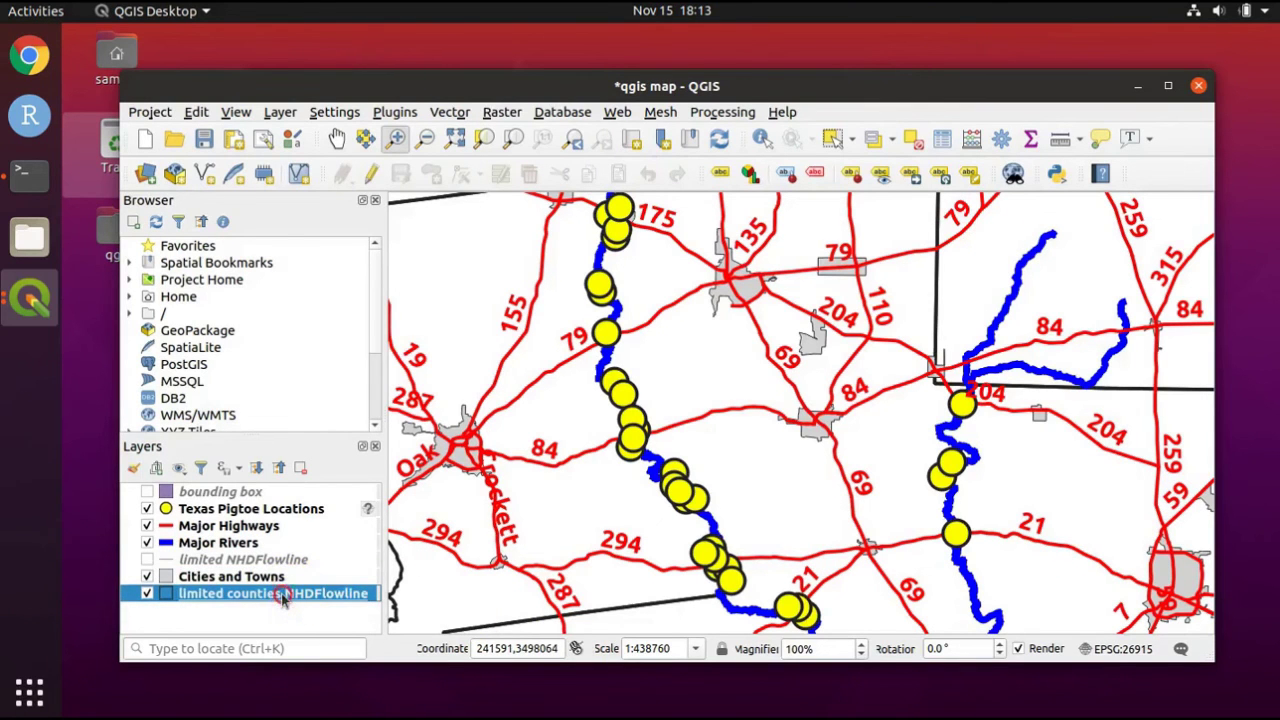
right_click(284, 597)
click(300, 584)
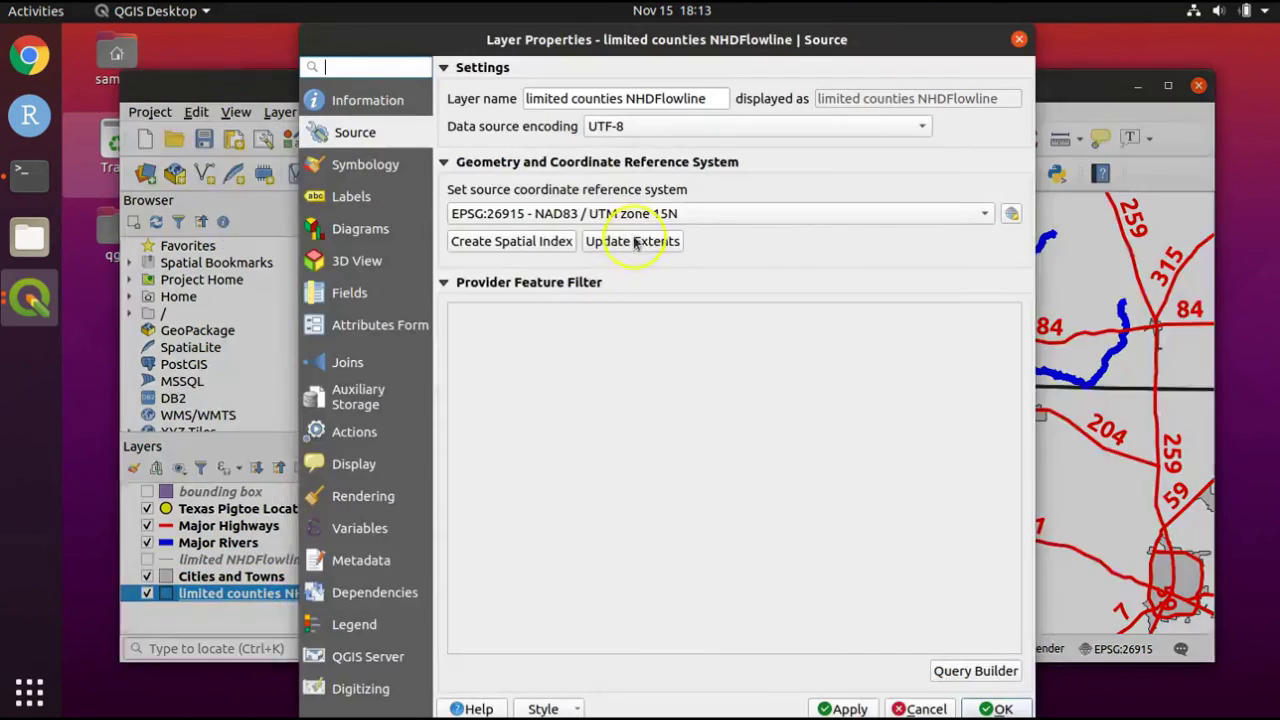
drag(708, 100, 531, 99)
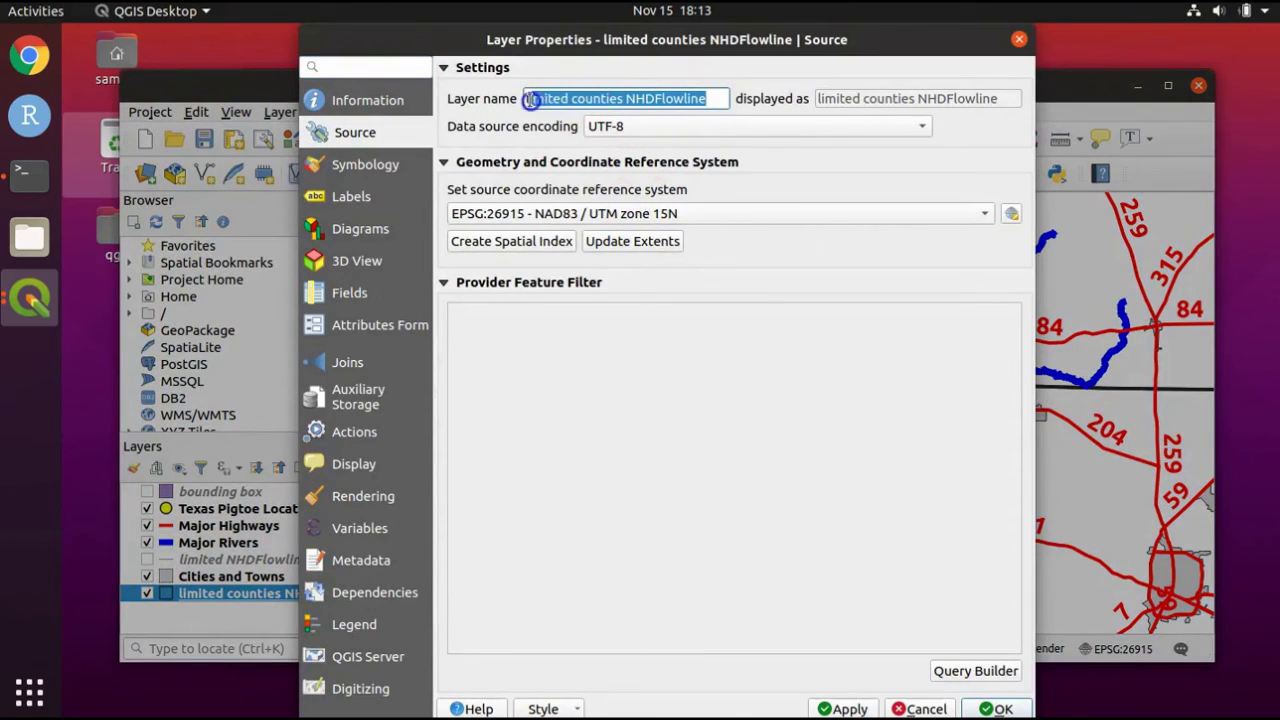
text(County)
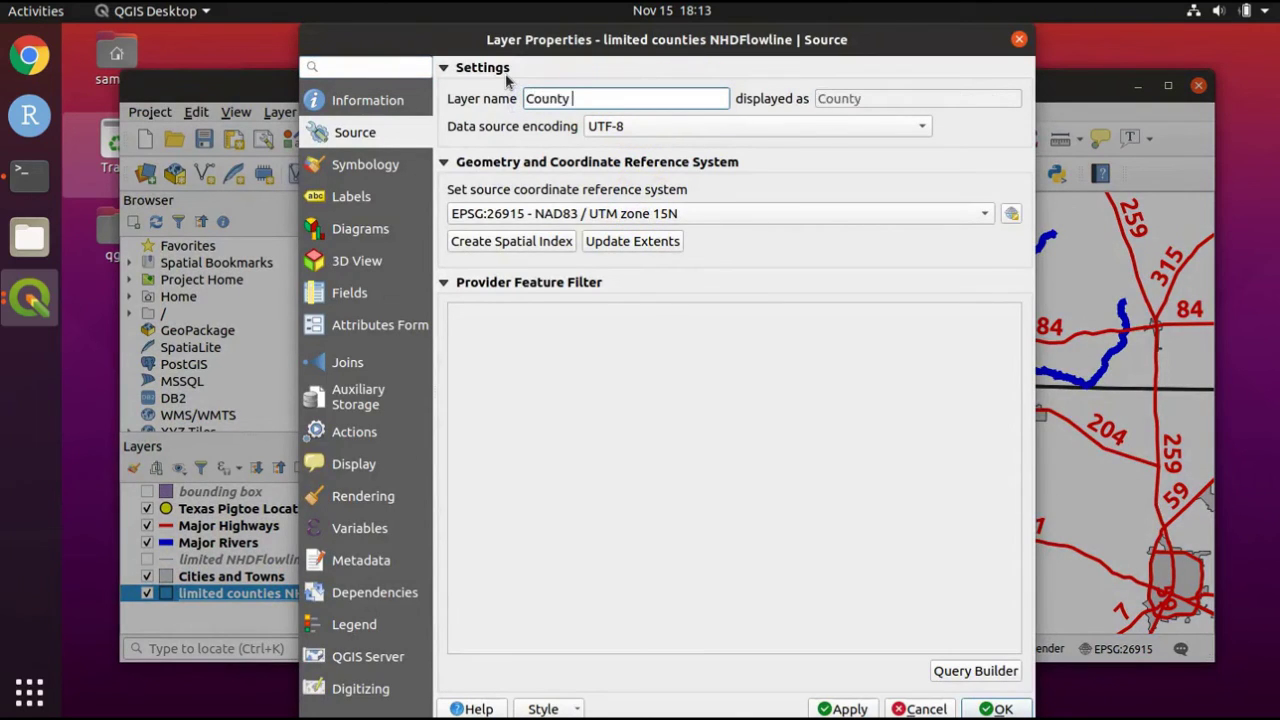
text( Boundaries)
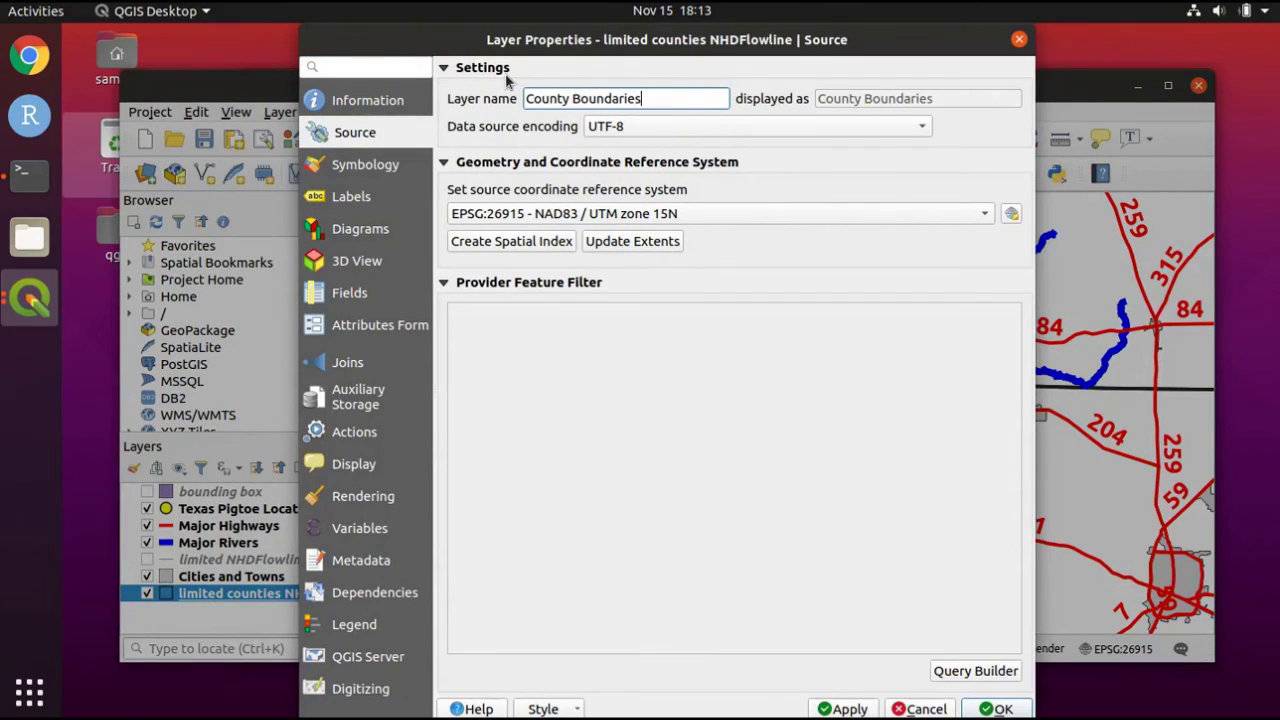
click(985, 709)
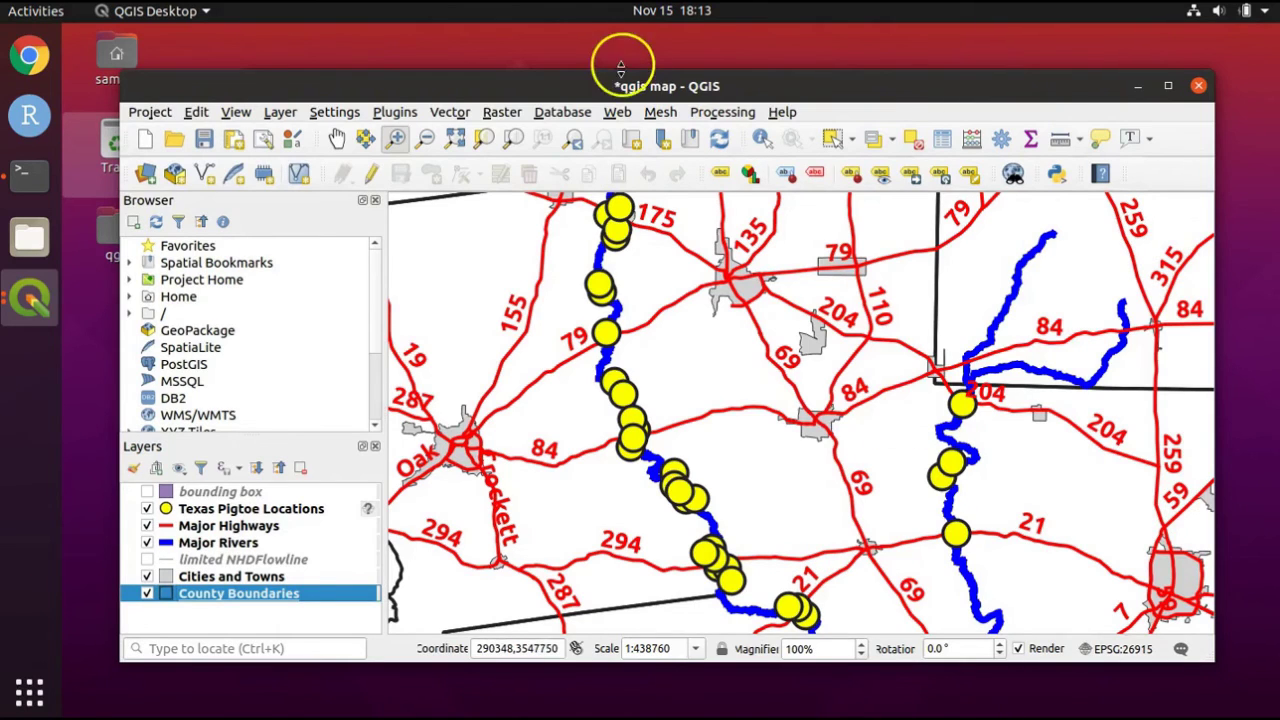
drag(617, 87, 385, 73)
Refresh the layout so the legend shows the renamed layers, and shorten the legend box.
click(327, 80)
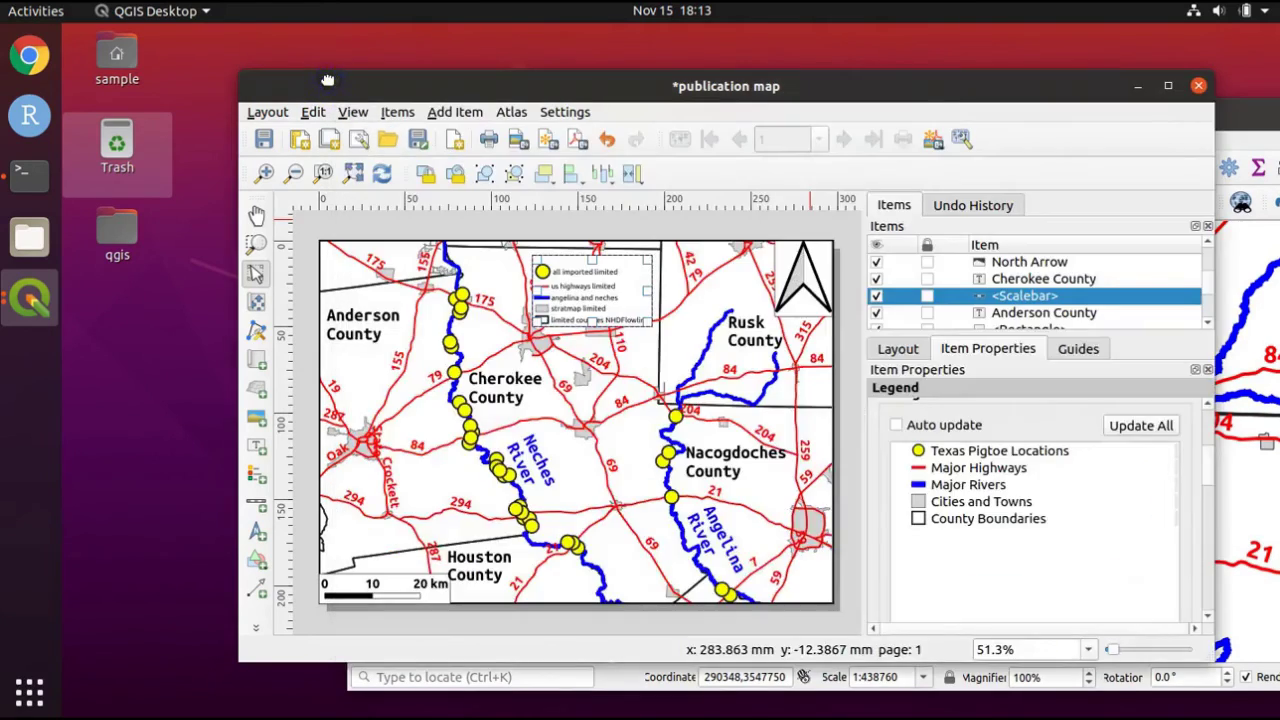
click(383, 175)
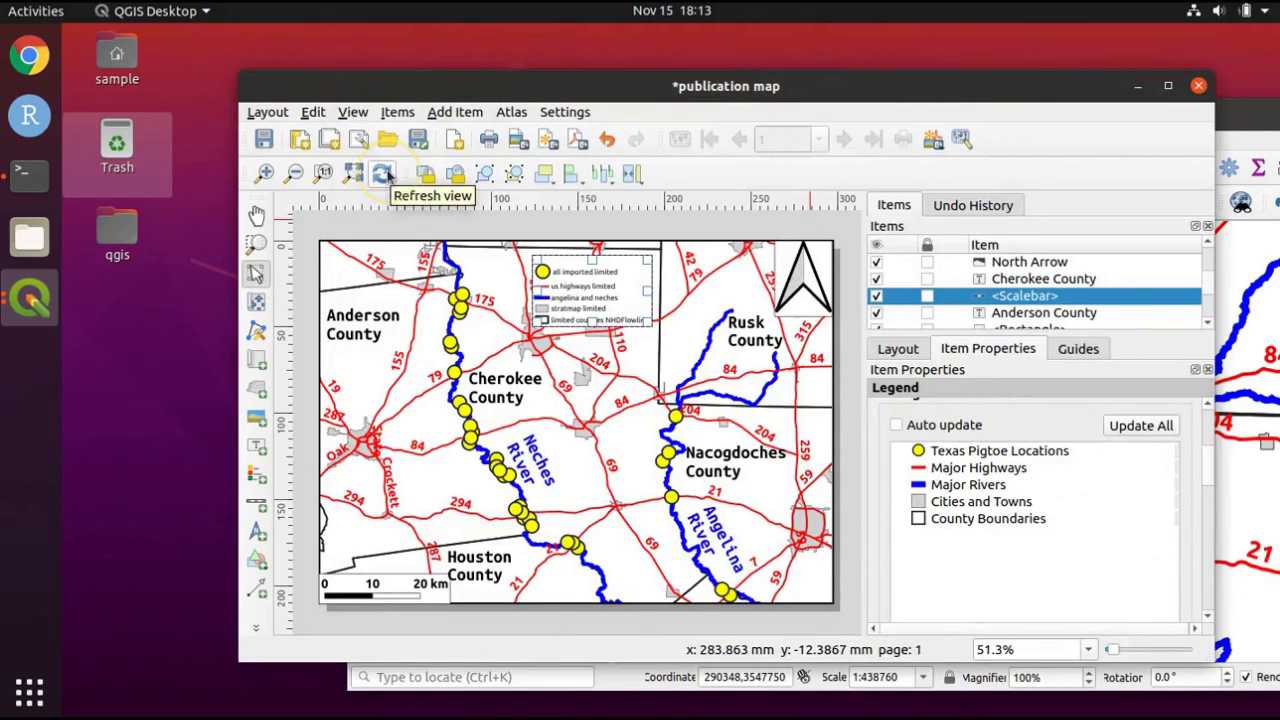
click(383, 175)
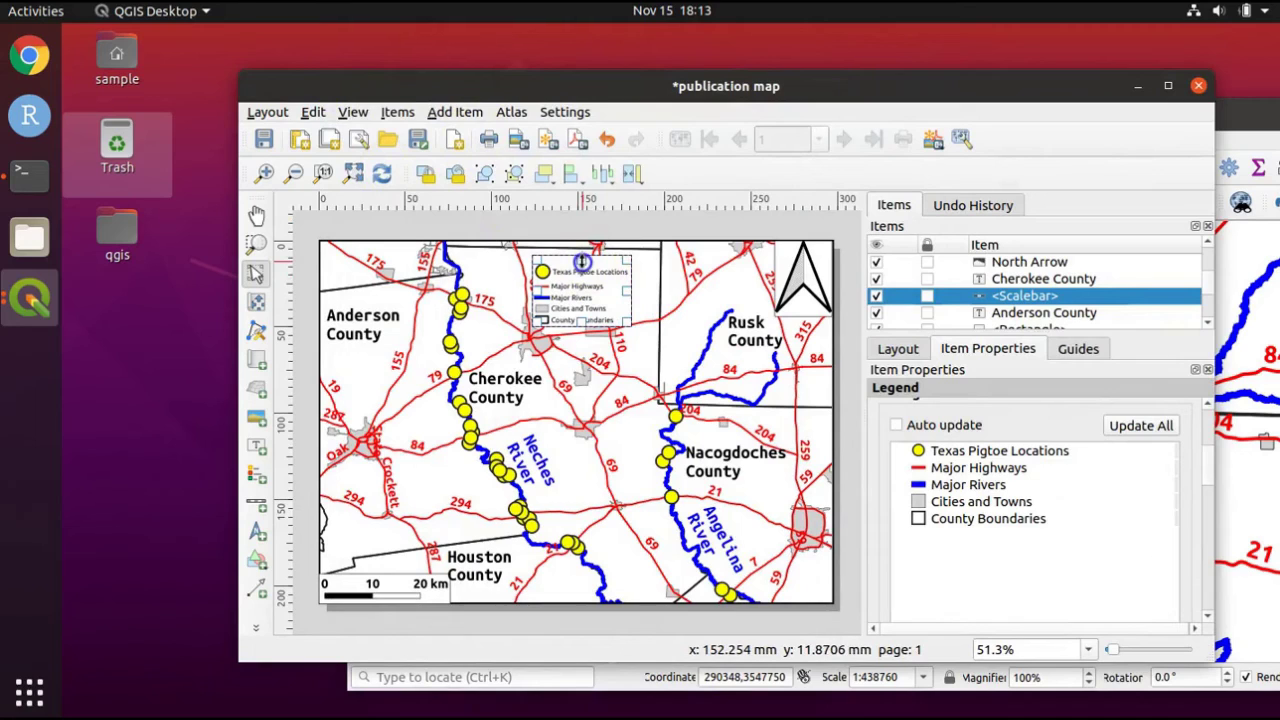
drag(581, 261, 581, 273)
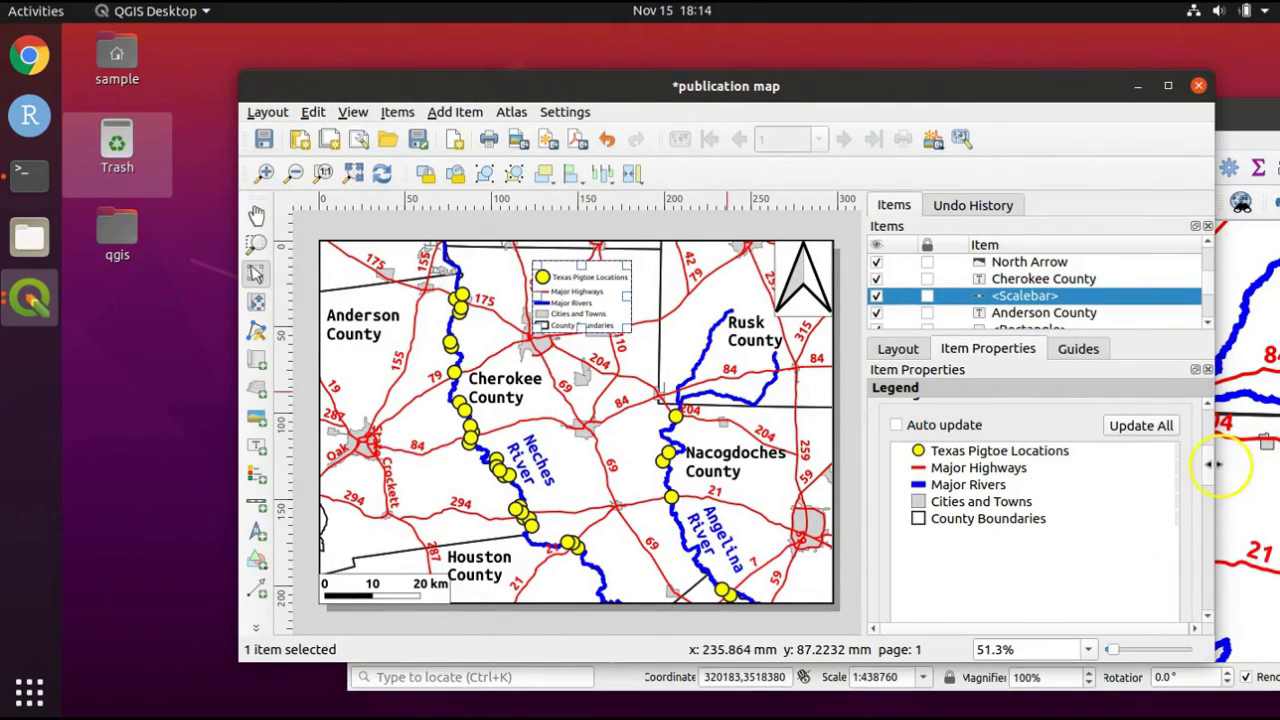
drag(1213, 472, 1202, 522)
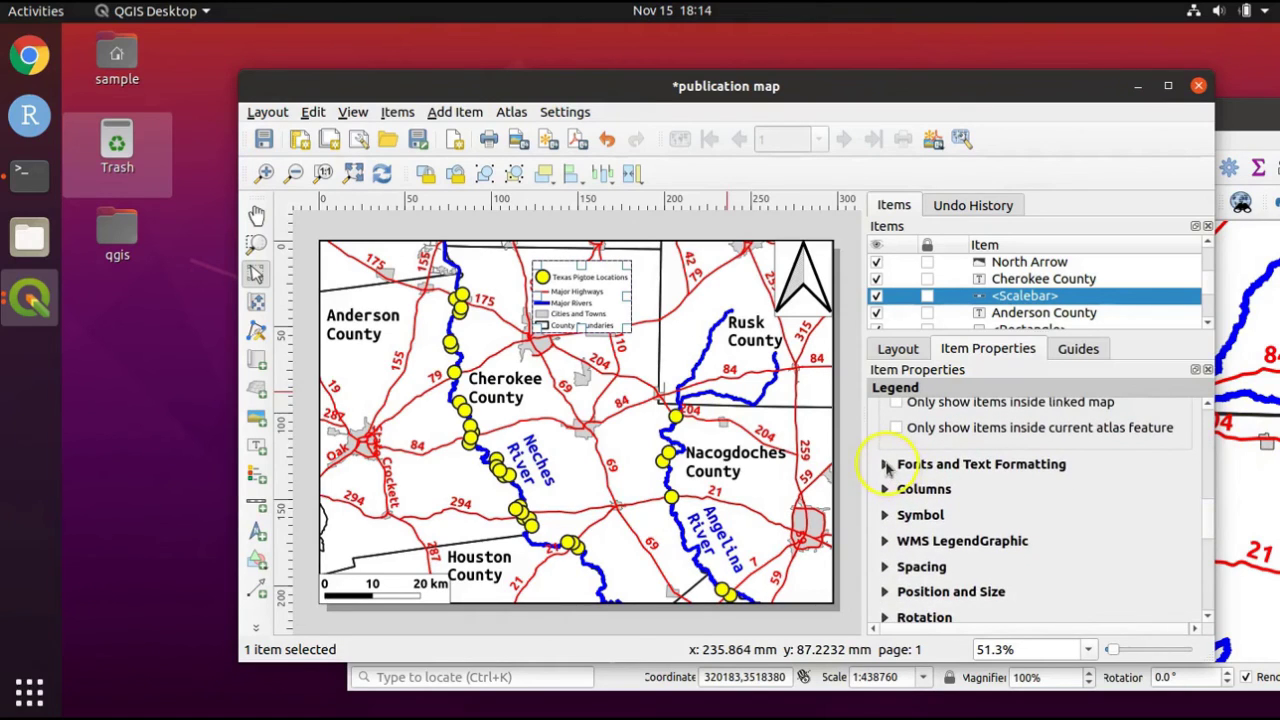
click(885, 464)
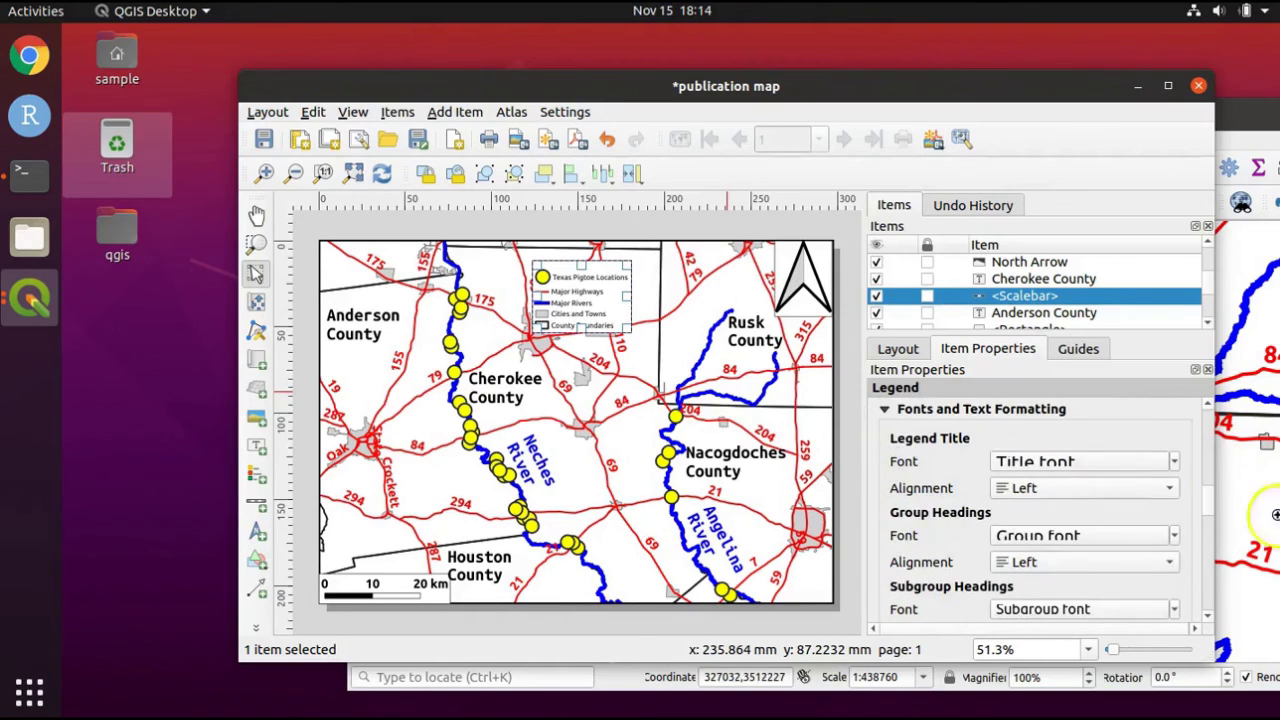
scroll(940, 455, down, 2)
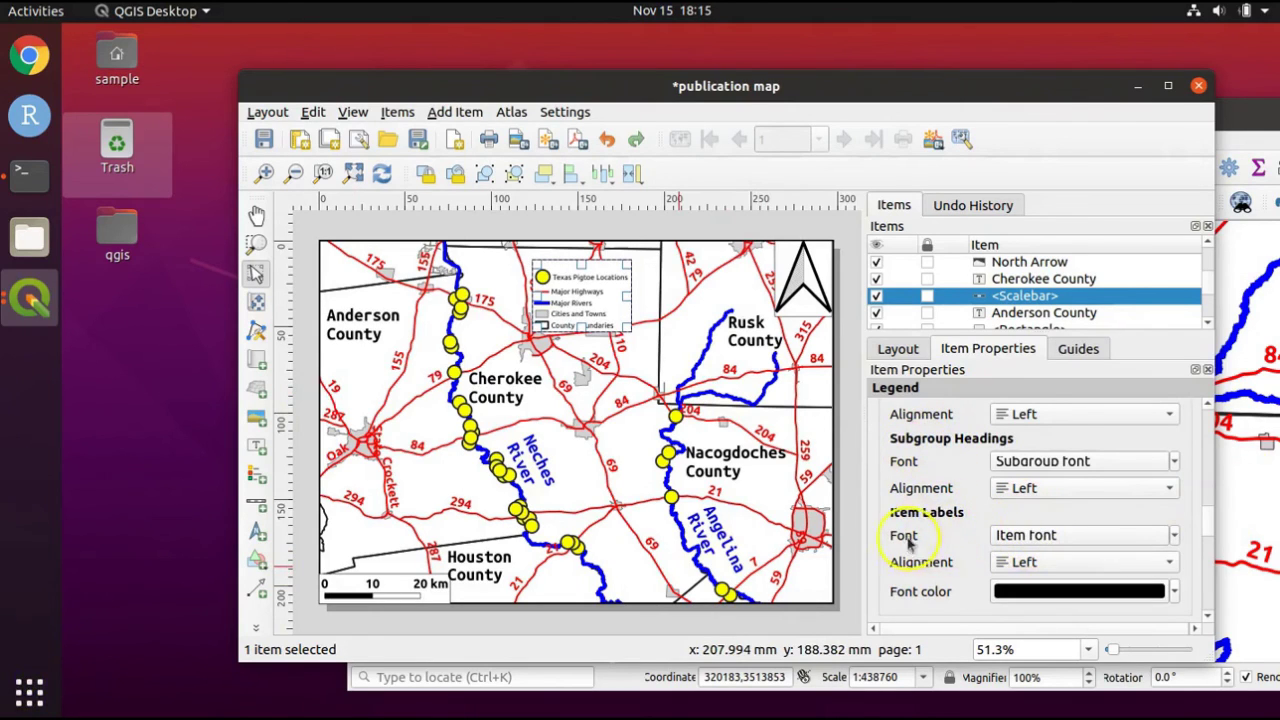
Set the legend item label font to Ubuntu Mono Bold at size 20.
click(1048, 536)
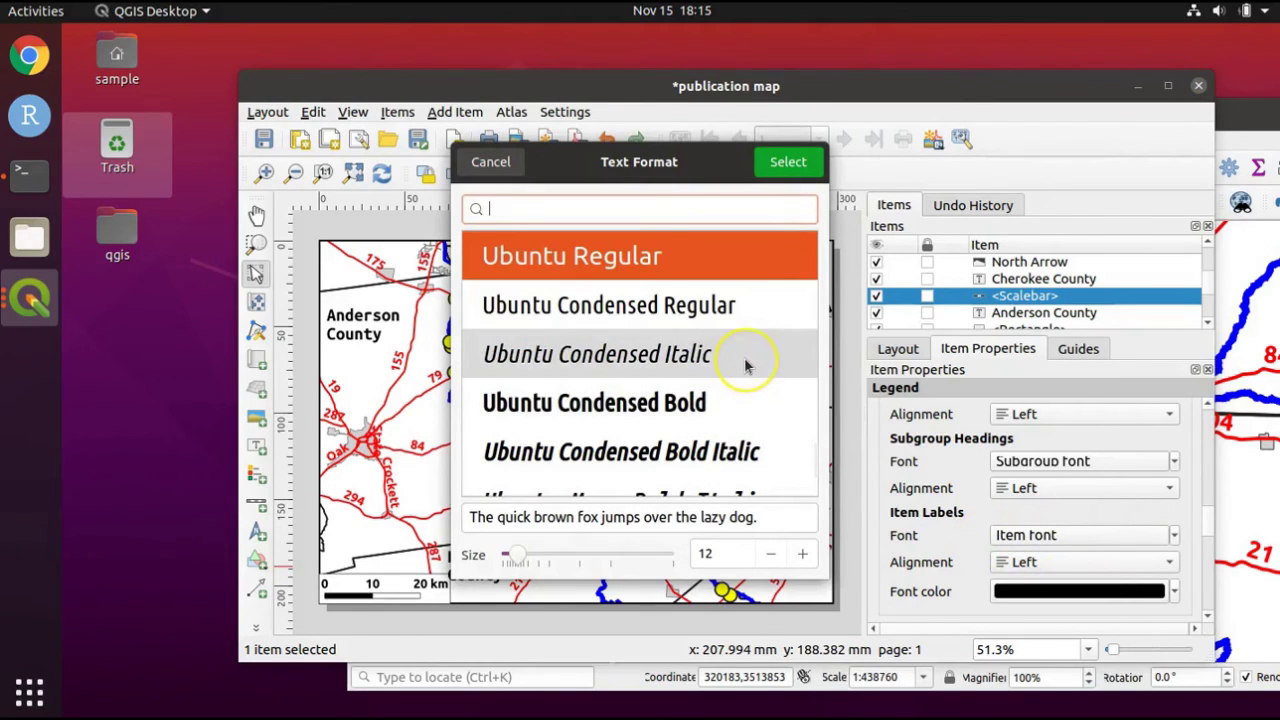
key(Down)
key(Down)
key(Down)
key(Down)
key(Down)
key(Down)
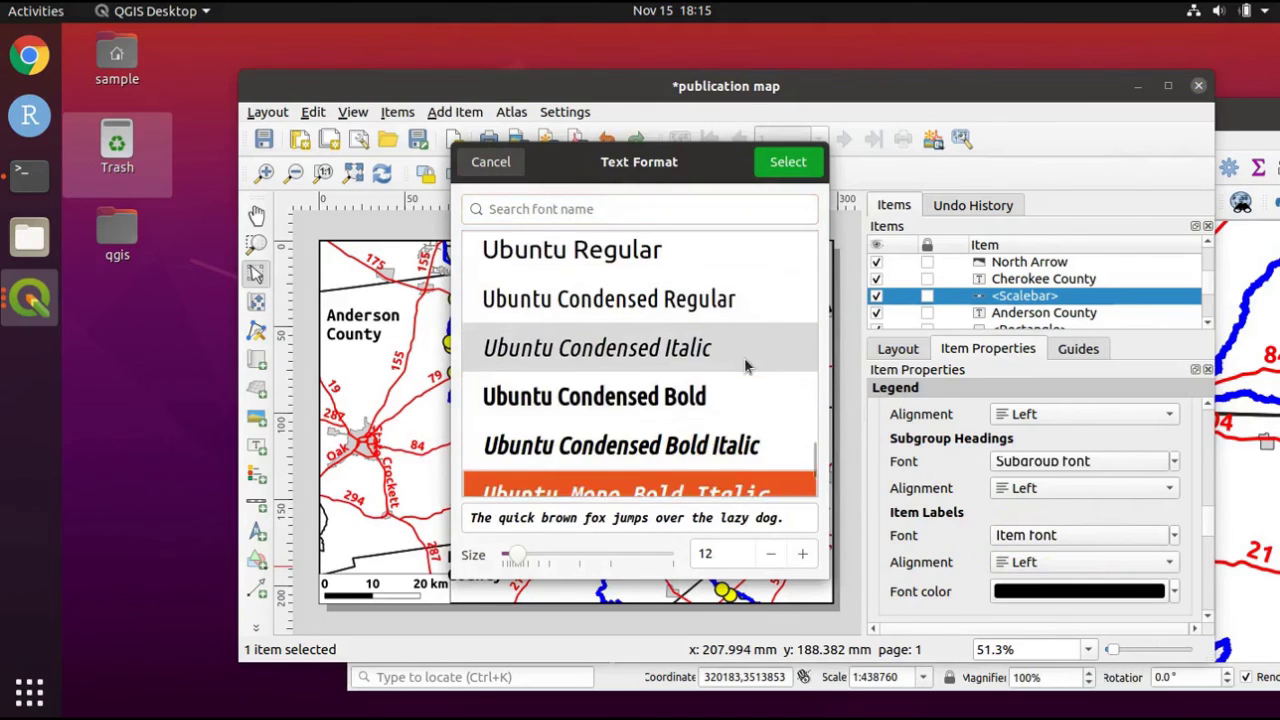
key(Down)
click(714, 472)
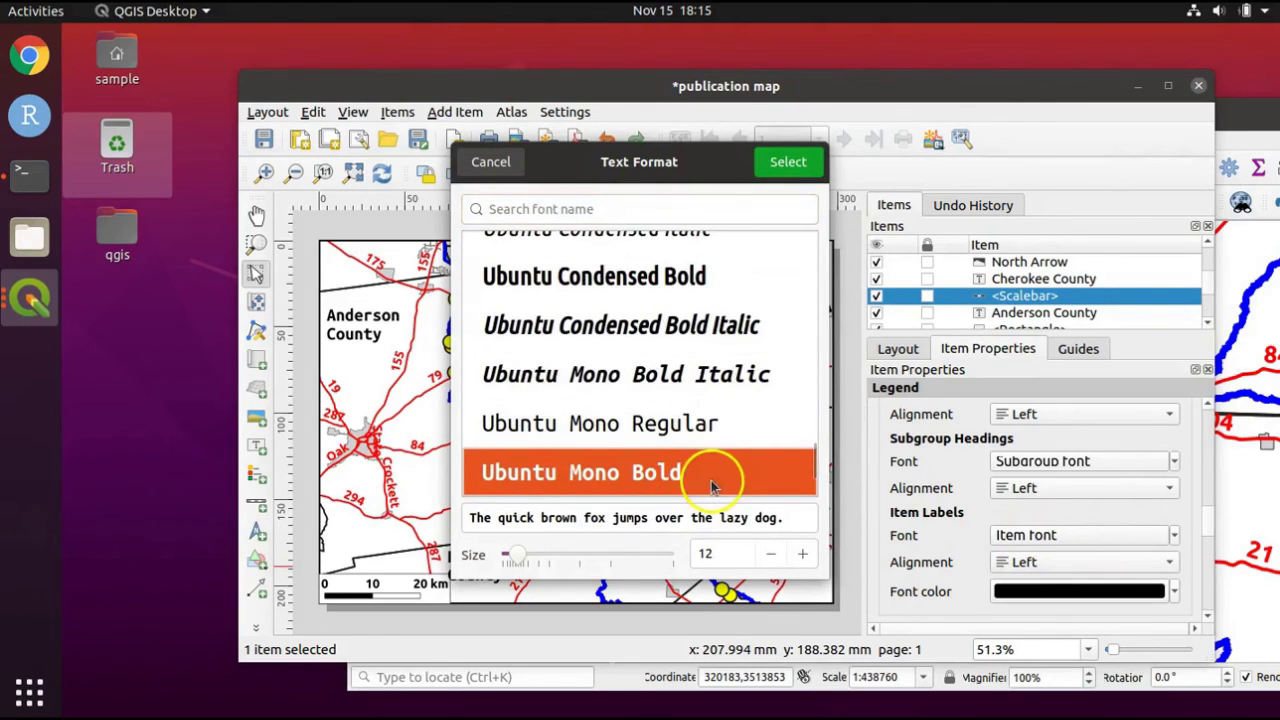
click(716, 553)
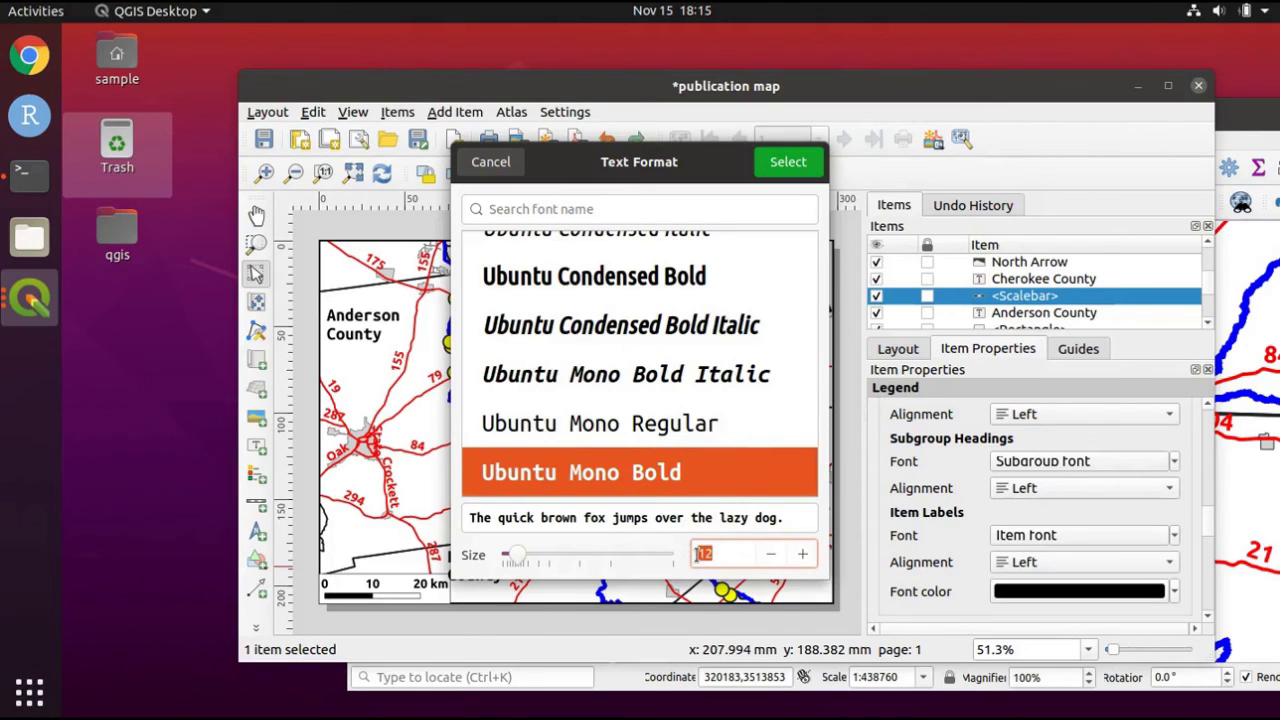
text(20)
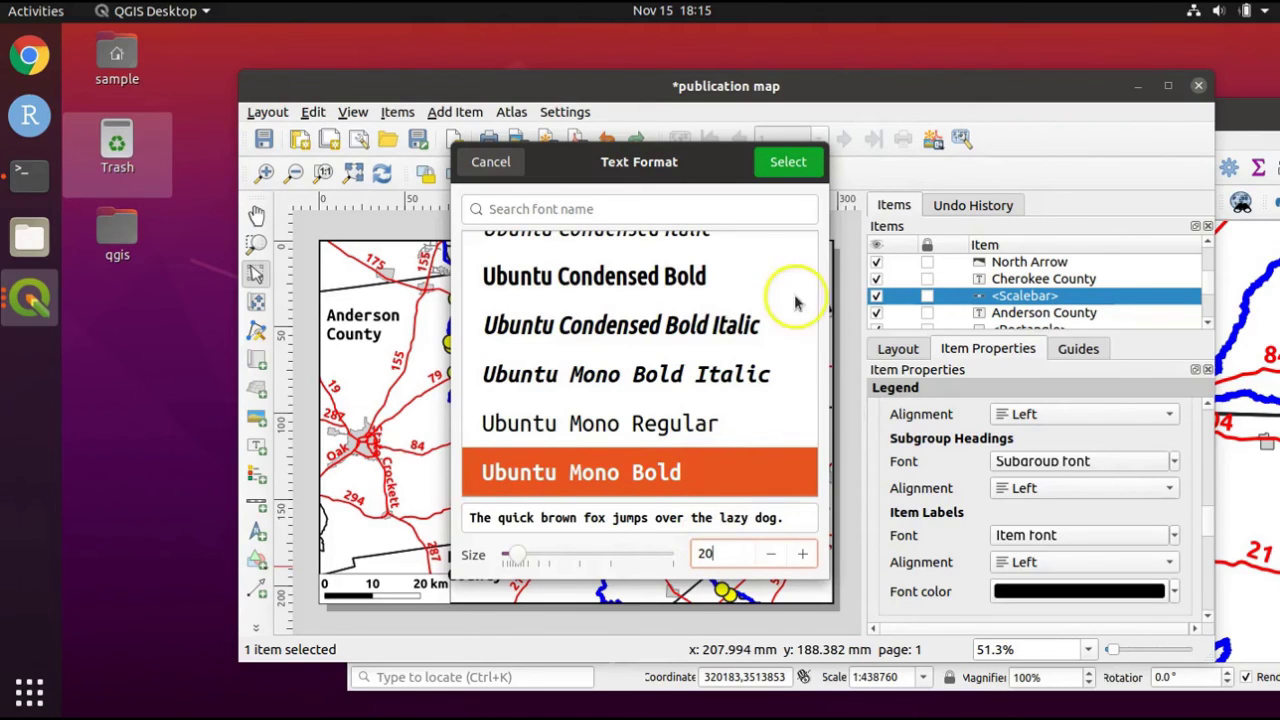
click(788, 163)
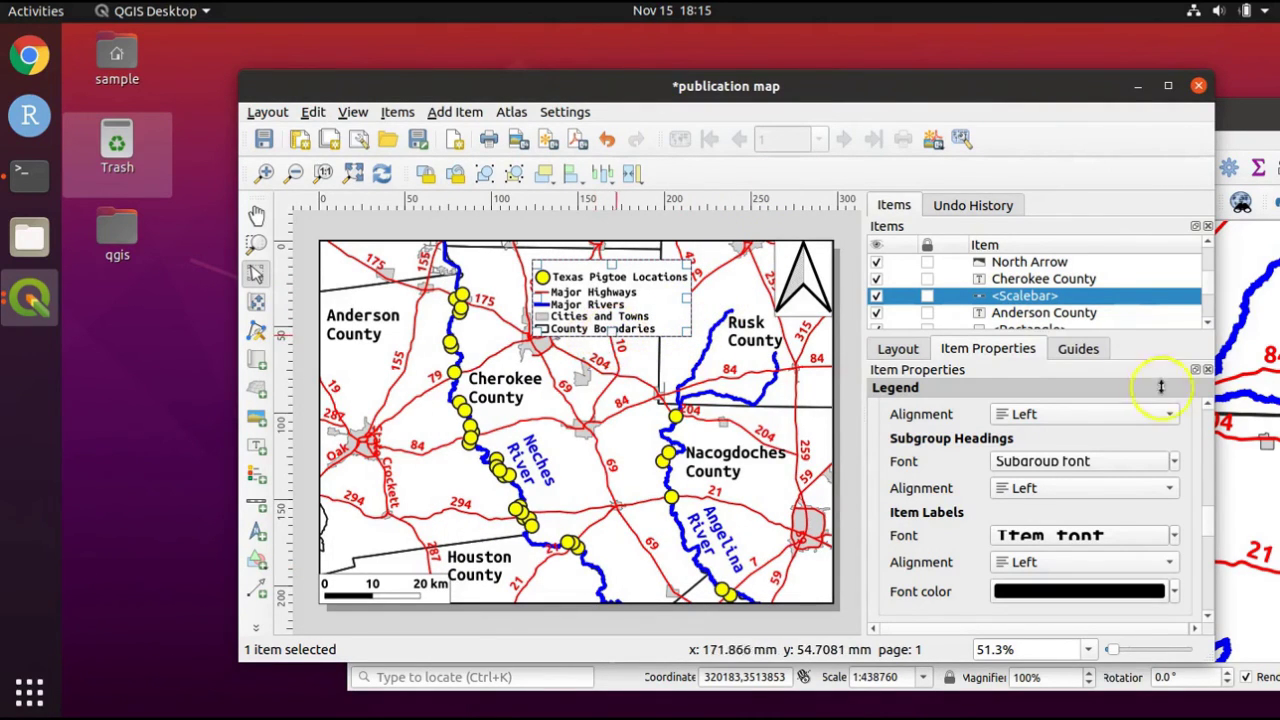
Give the legend a frame and background, then shift it up and left against the map's top edge.
click(1205, 540)
scroll(1205, 540, down, 5)
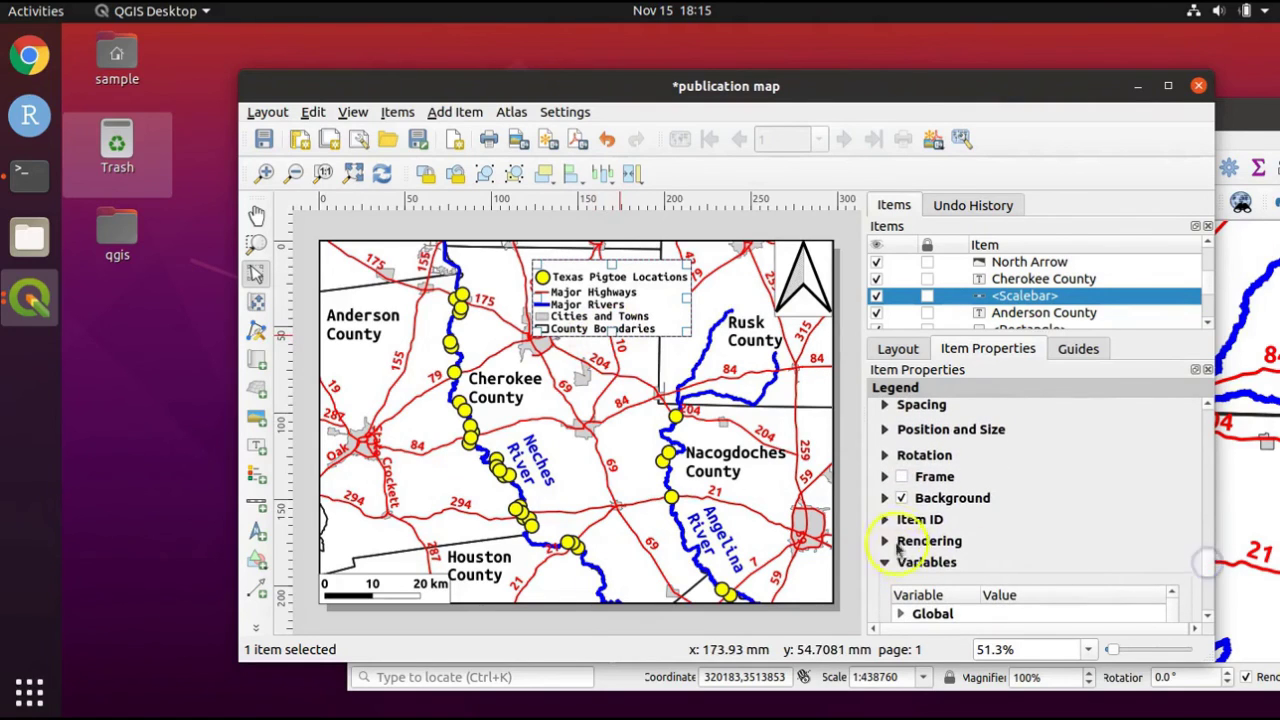
click(901, 477)
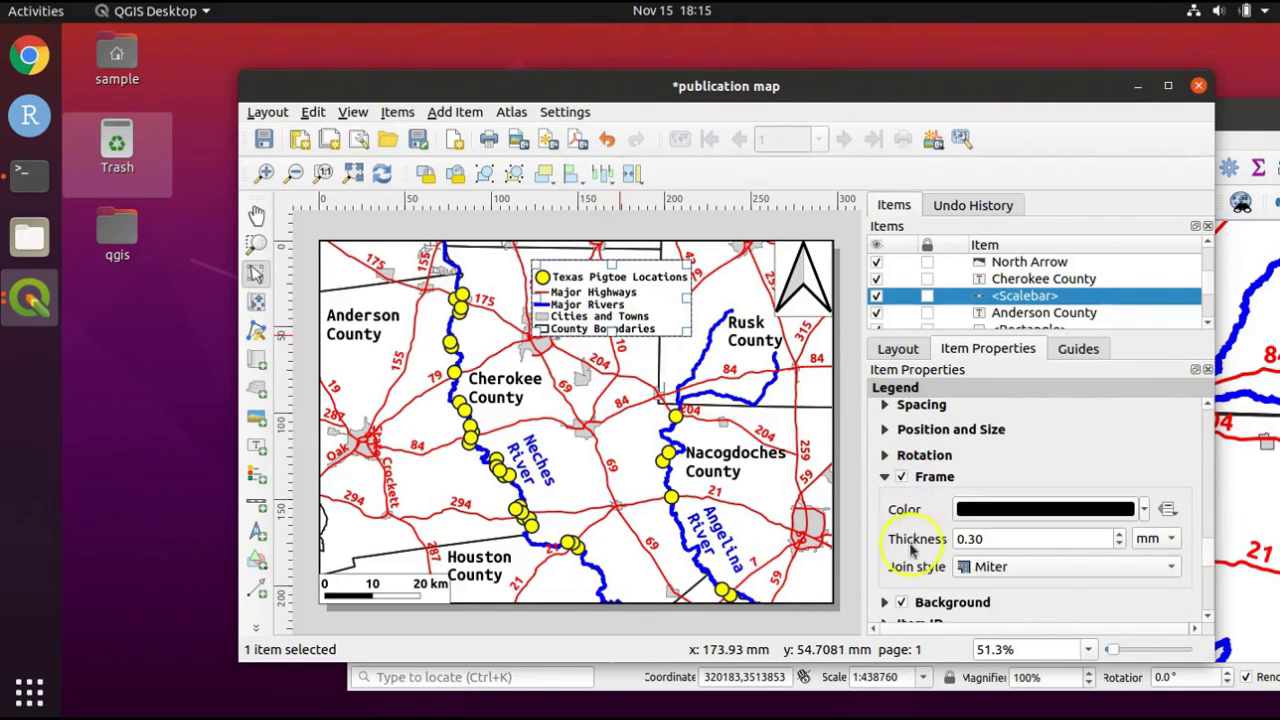
click(885, 601)
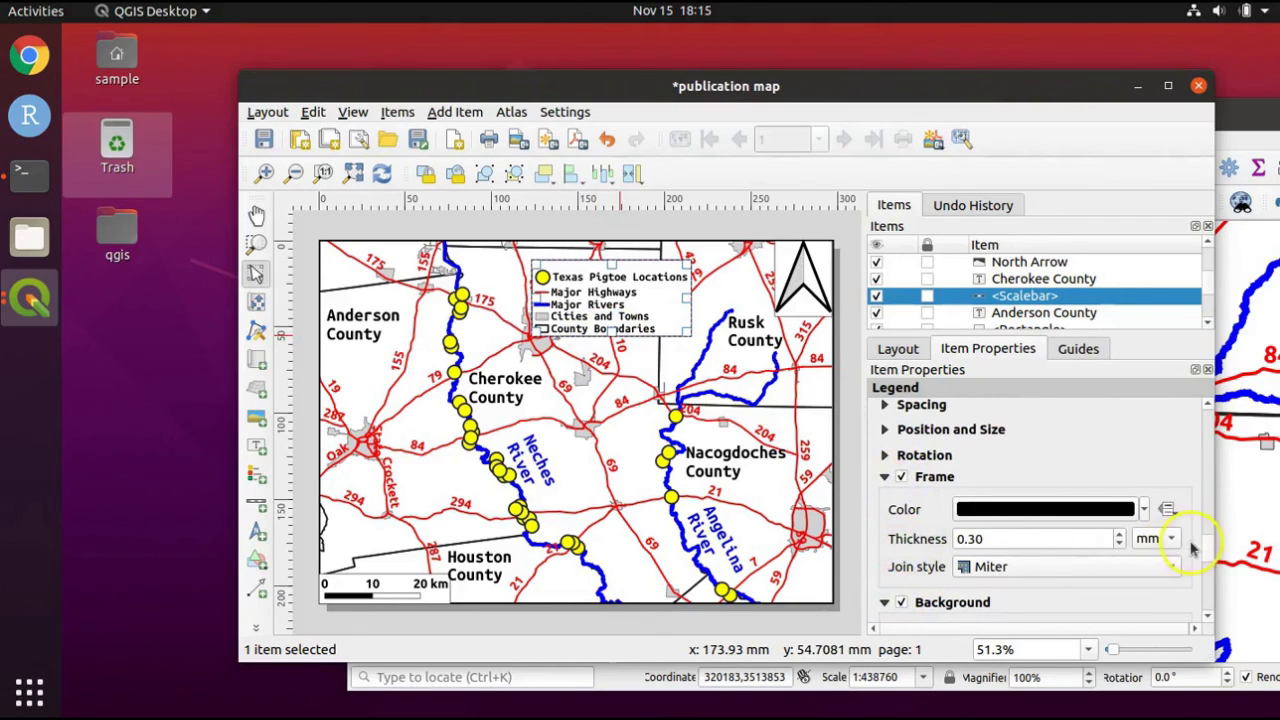
scroll(1208, 550, down, 3)
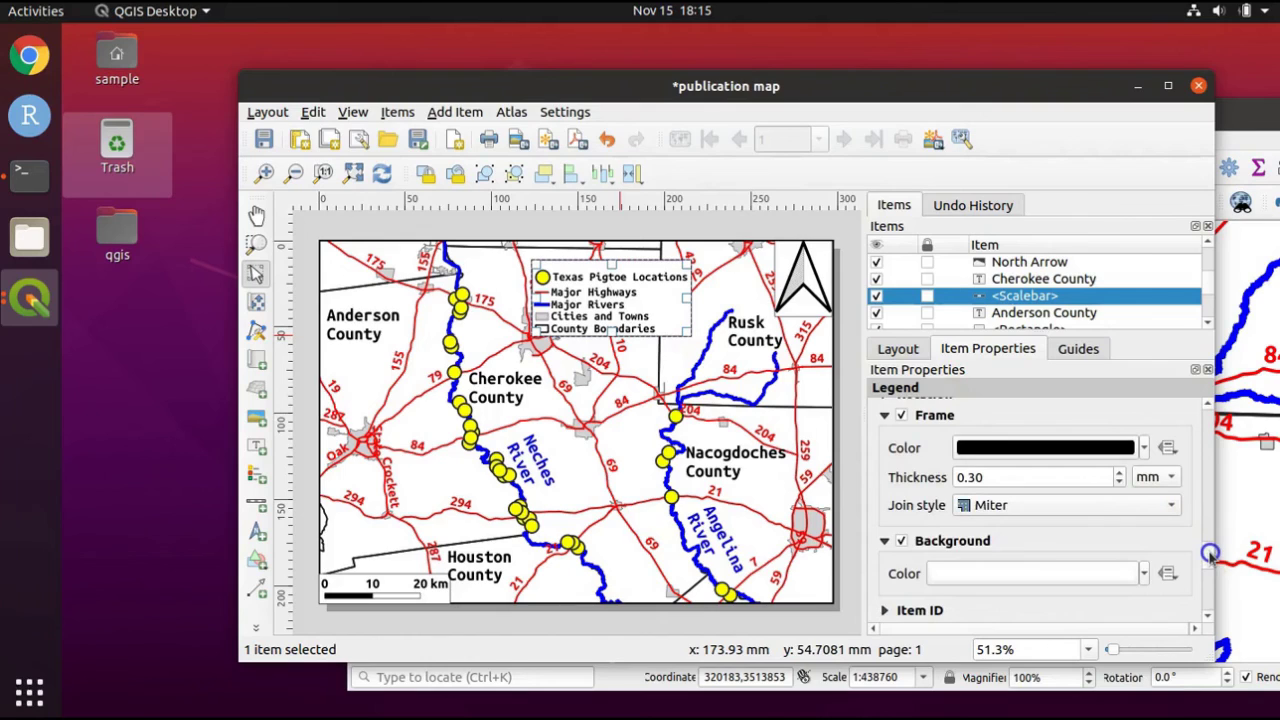
scroll(1210, 553, down, 2)
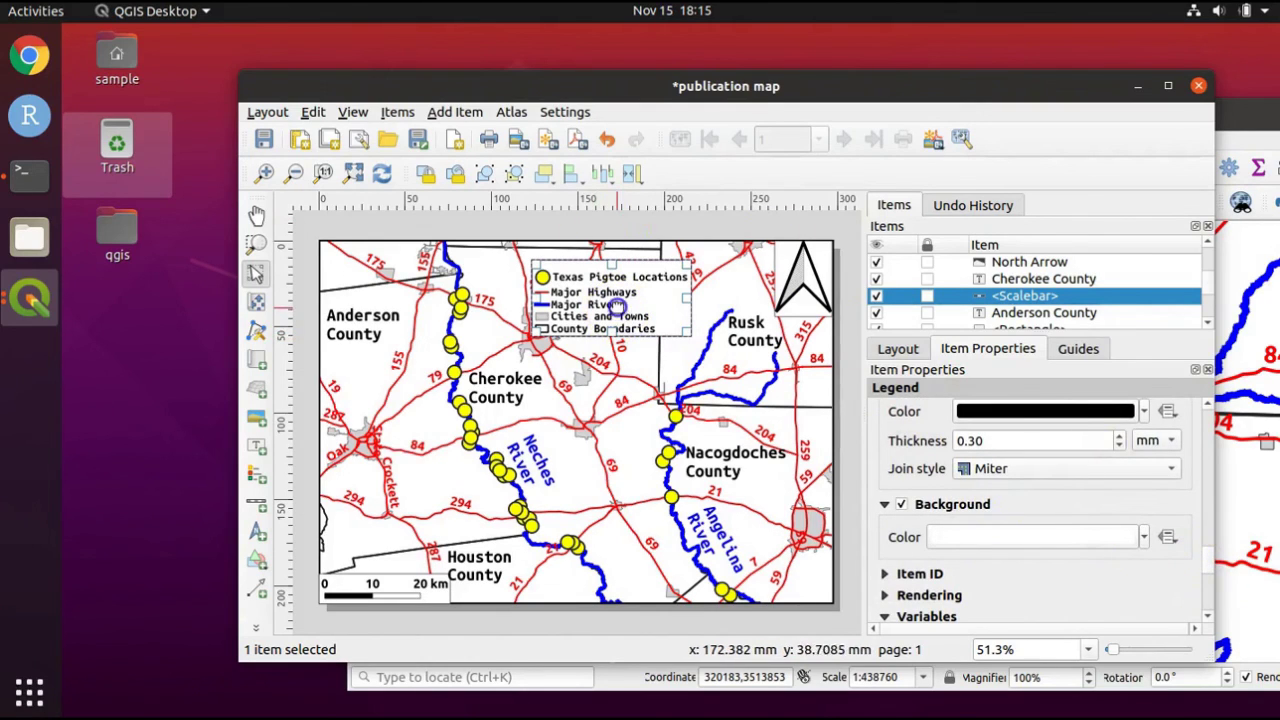
mouse_move(617, 307)
mouse_down()
mouse_move(582, 276)
mouse_move(600, 289)
mouse_up()
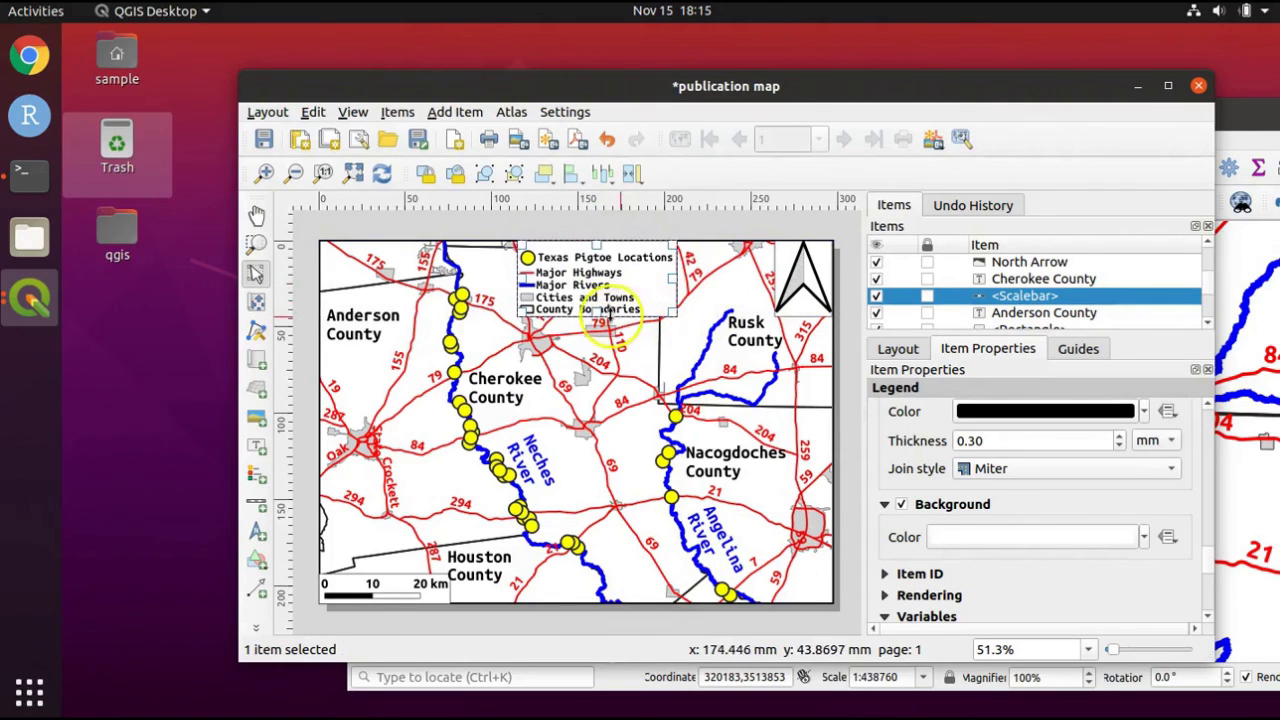
click(838, 630)
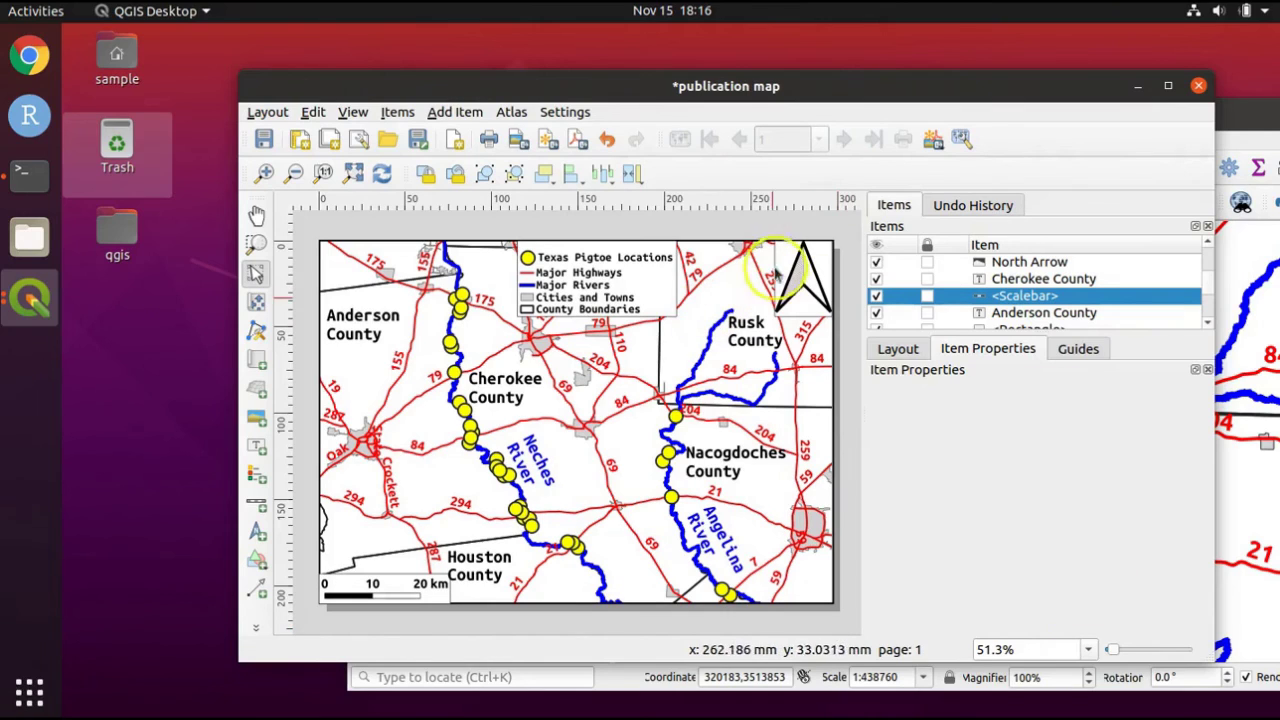
Save the project from both the layout and main QGIS windows, then return to the publication map layout.
click(466, 607)
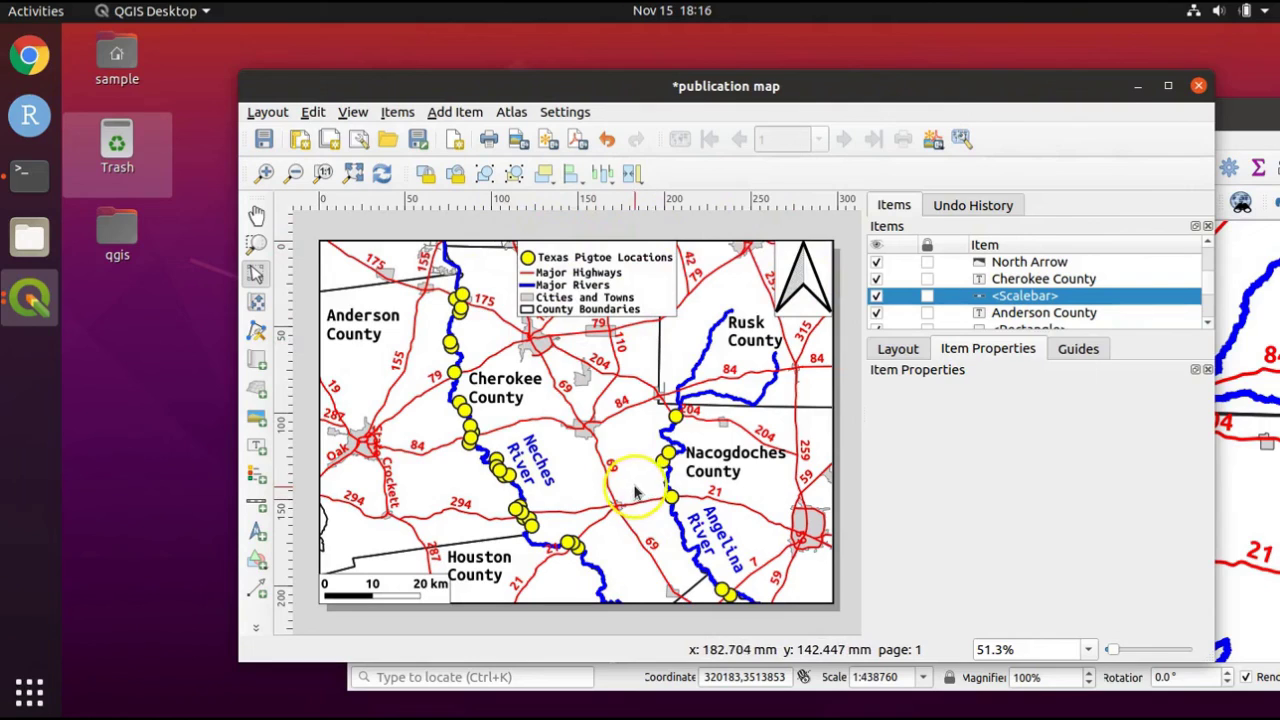
click(264, 139)
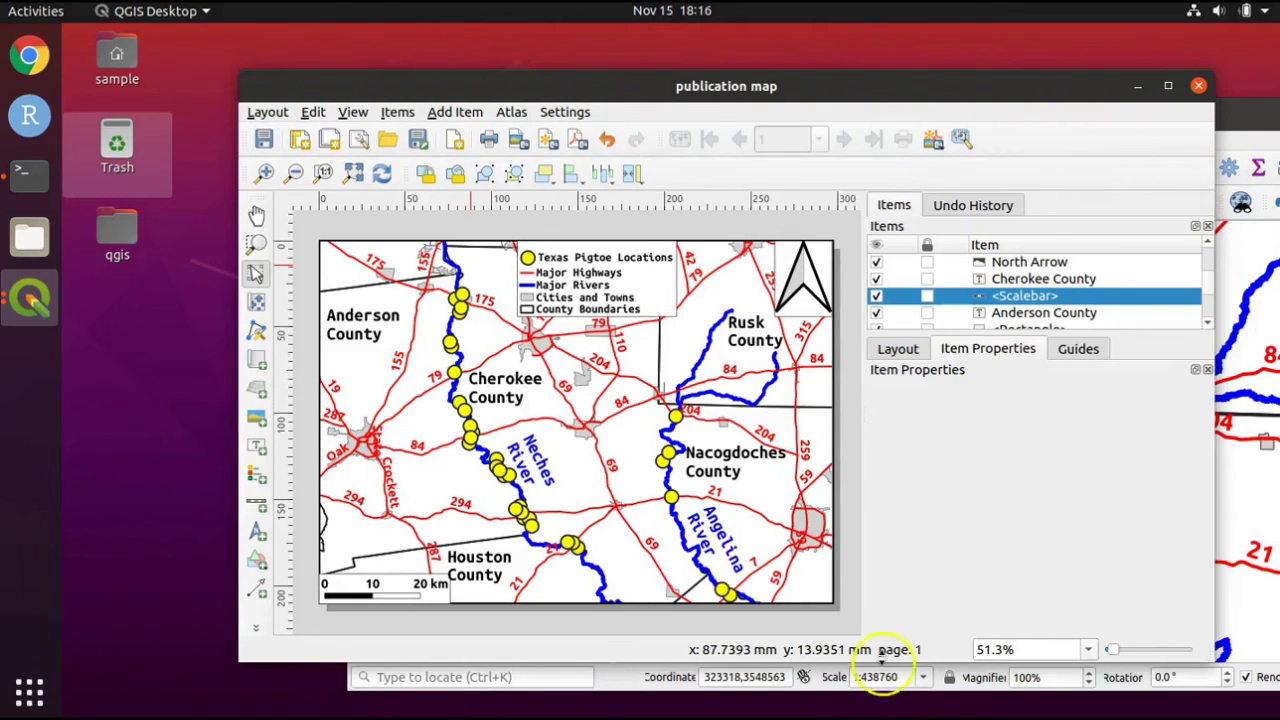
click(1246, 120)
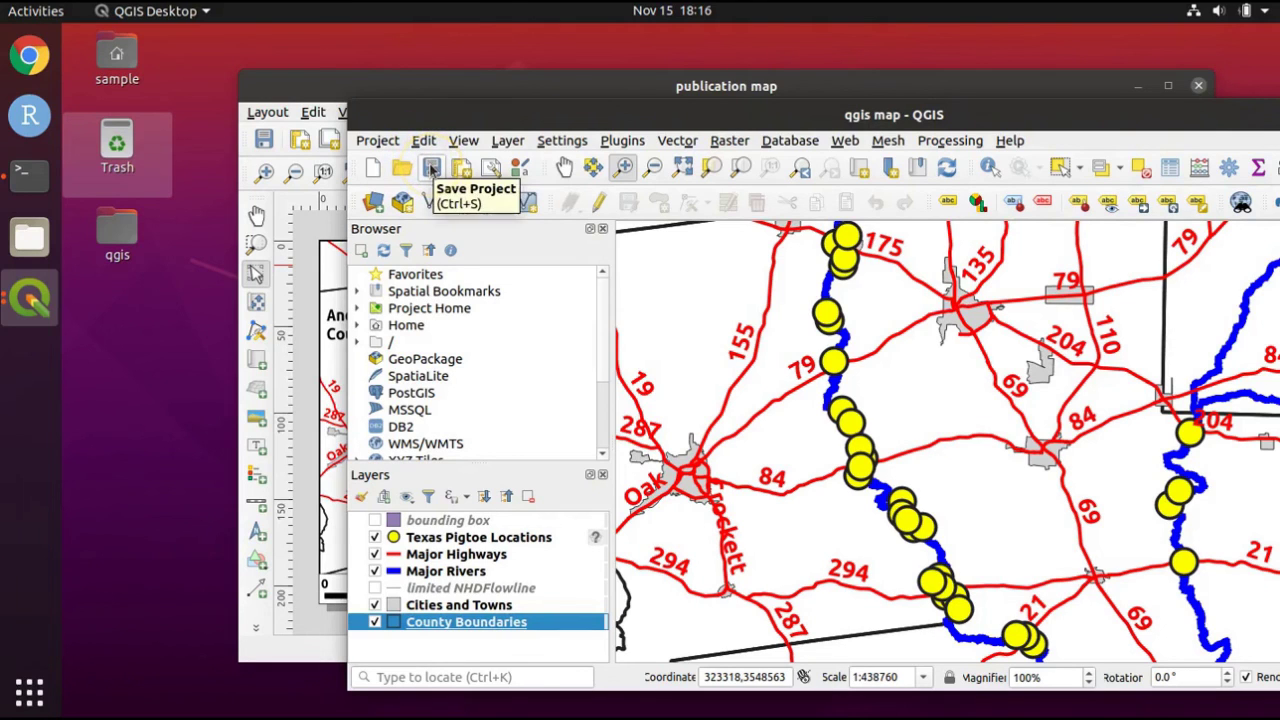
click(431, 170)
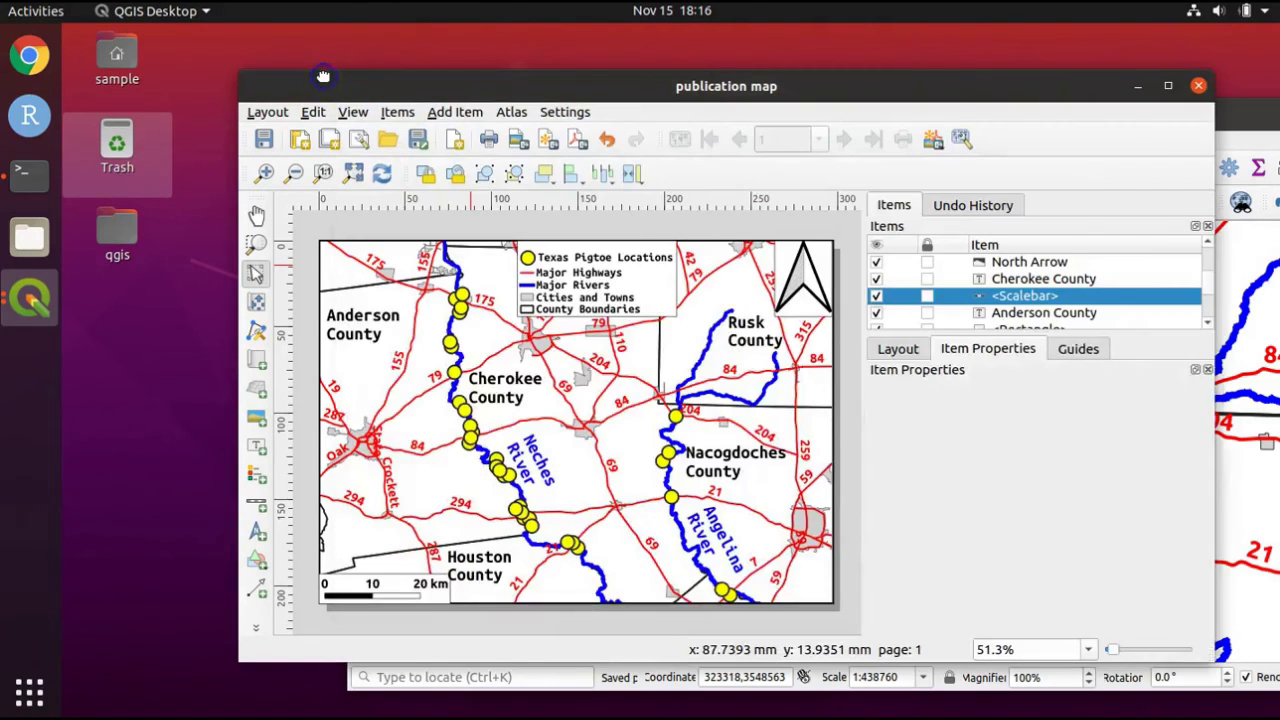
click(332, 80)
Export the layout as an image named 'publication map' into the Desktop qgis folder.
click(281, 117)
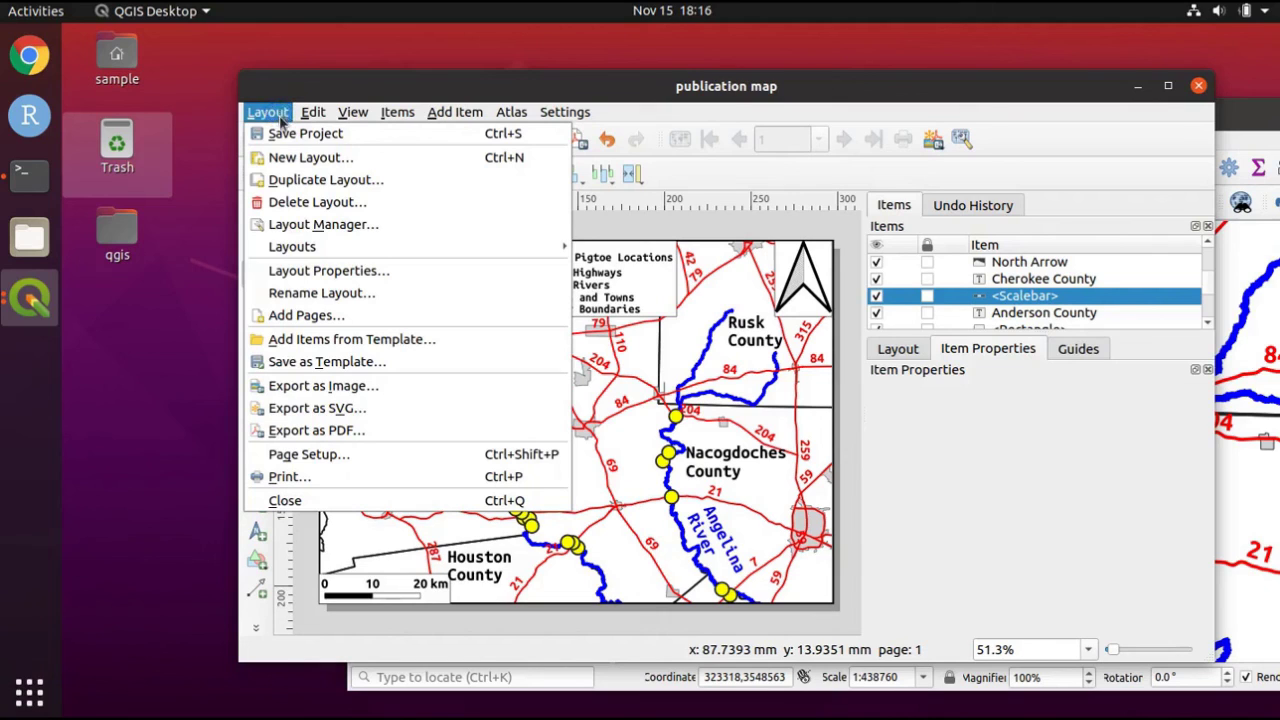
click(313, 387)
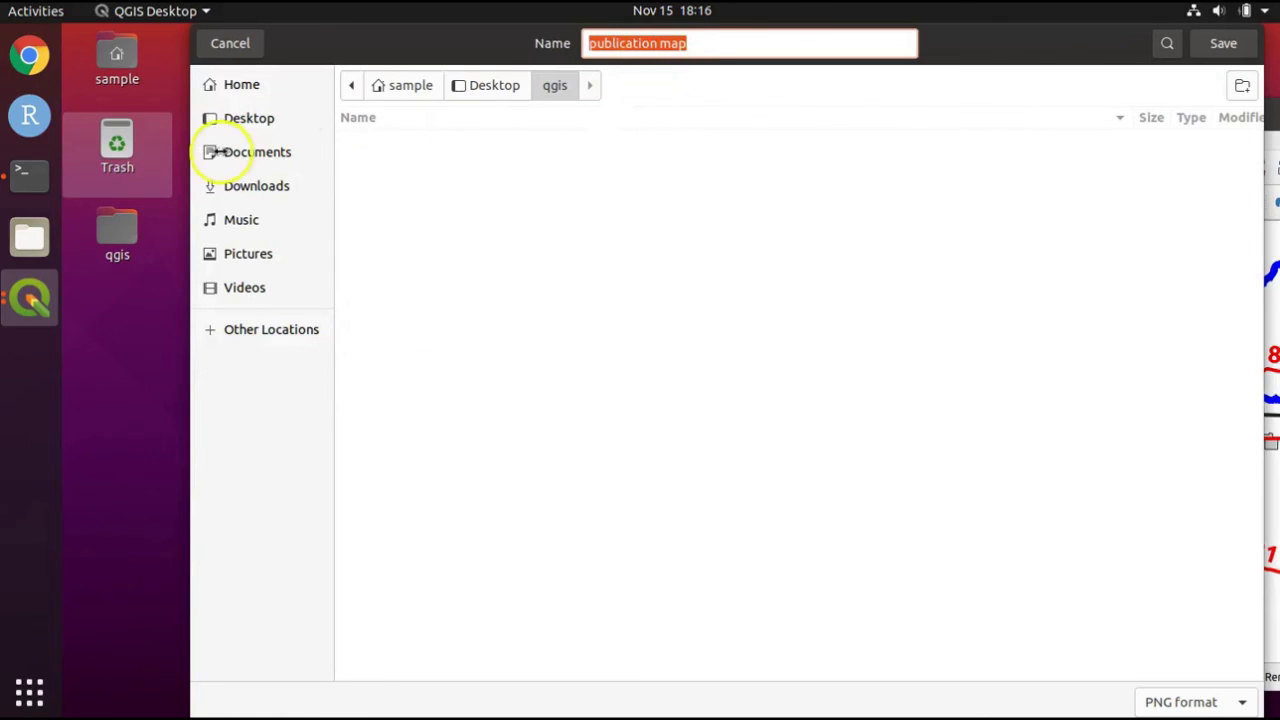
click(262, 119)
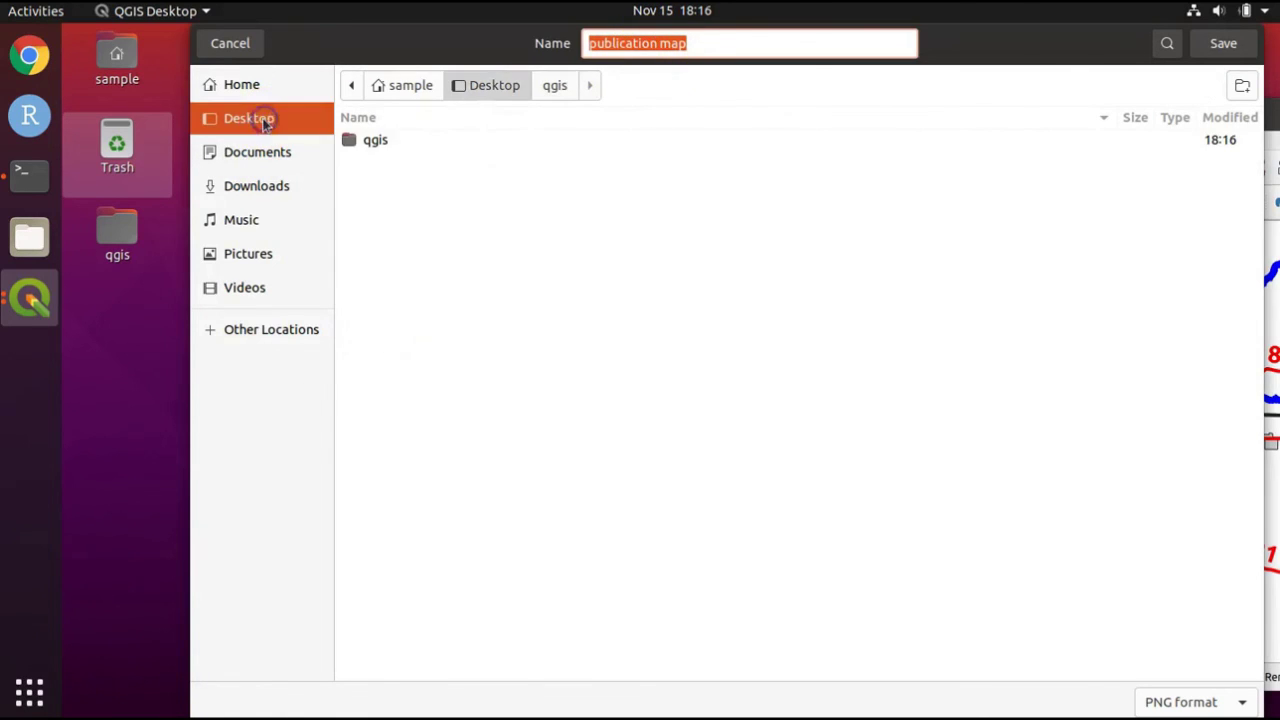
double_click(413, 139)
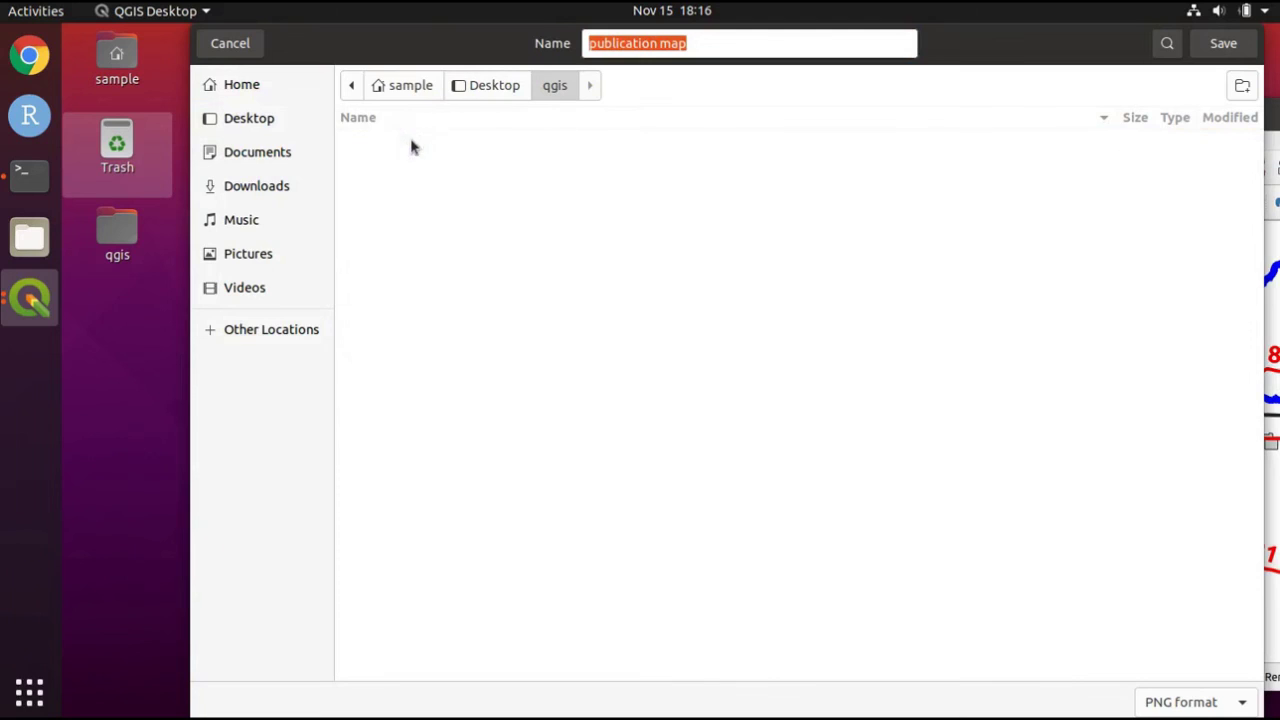
click(718, 42)
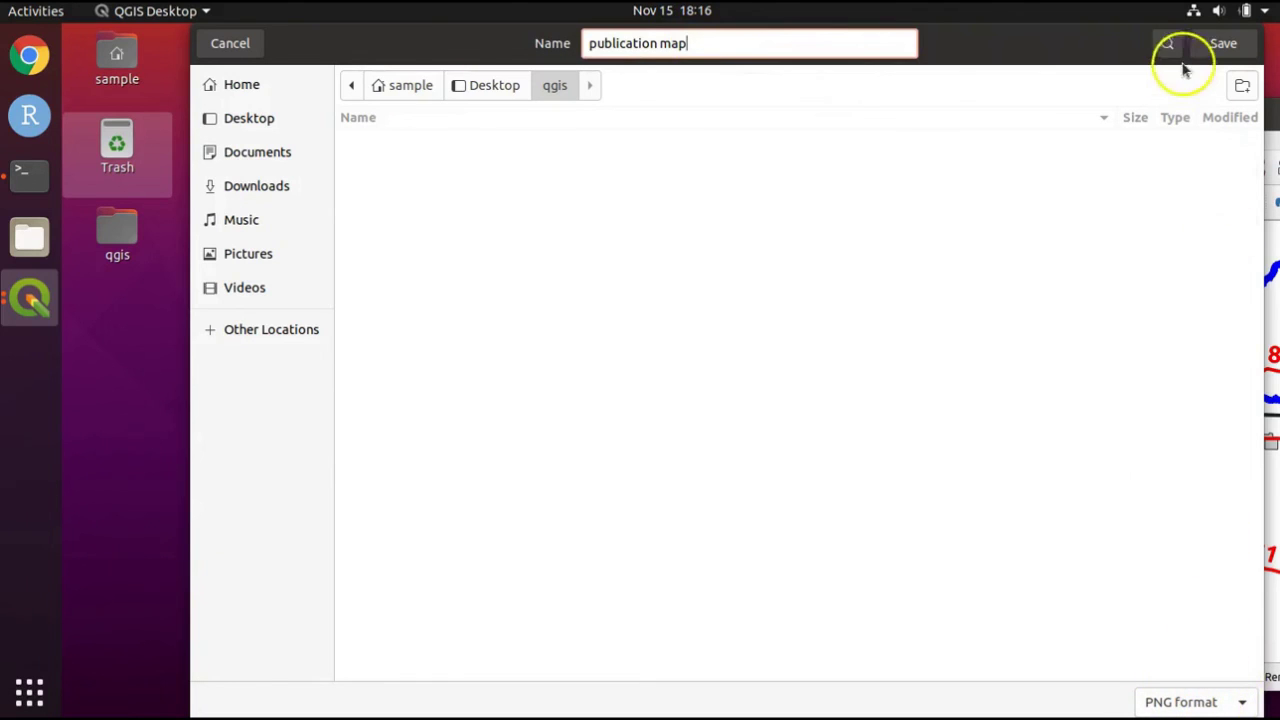
click(1222, 45)
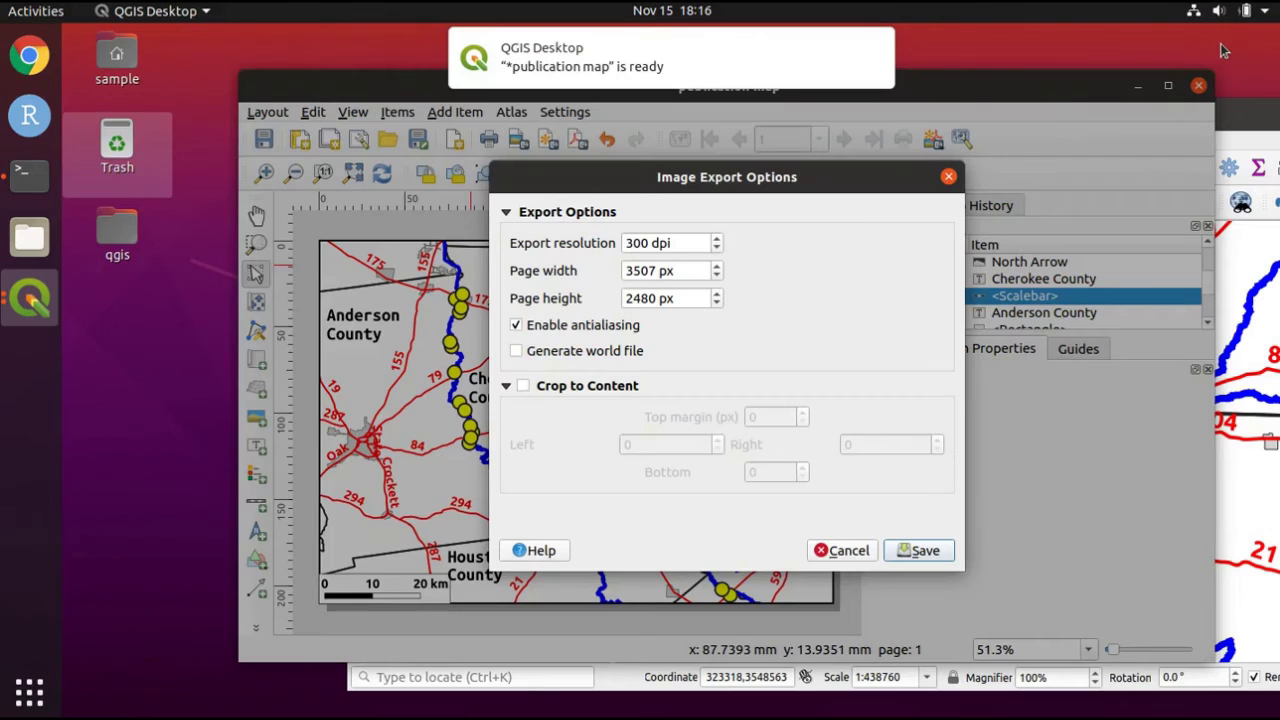
Raise the export resolution from 300 to 600 dpi and export the 7015 × 4960 px PNG.
click(630, 243)
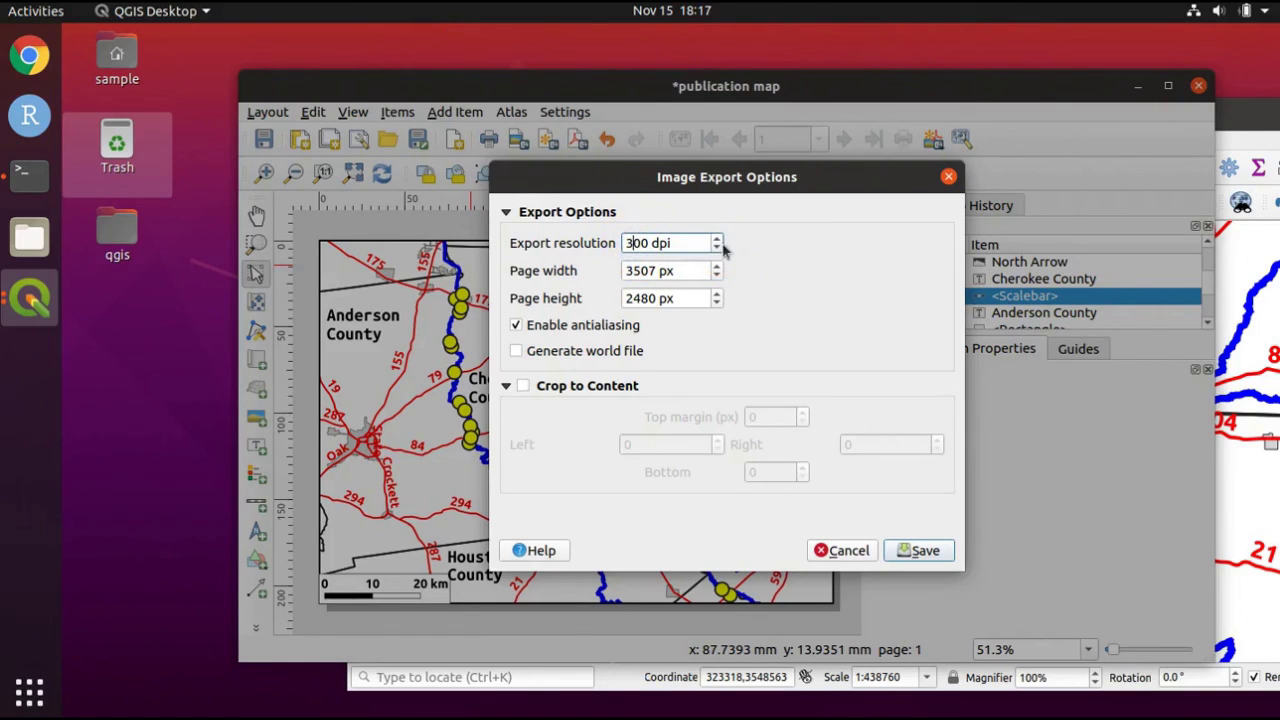
key(BackSpace)
text(6)
click(935, 551)
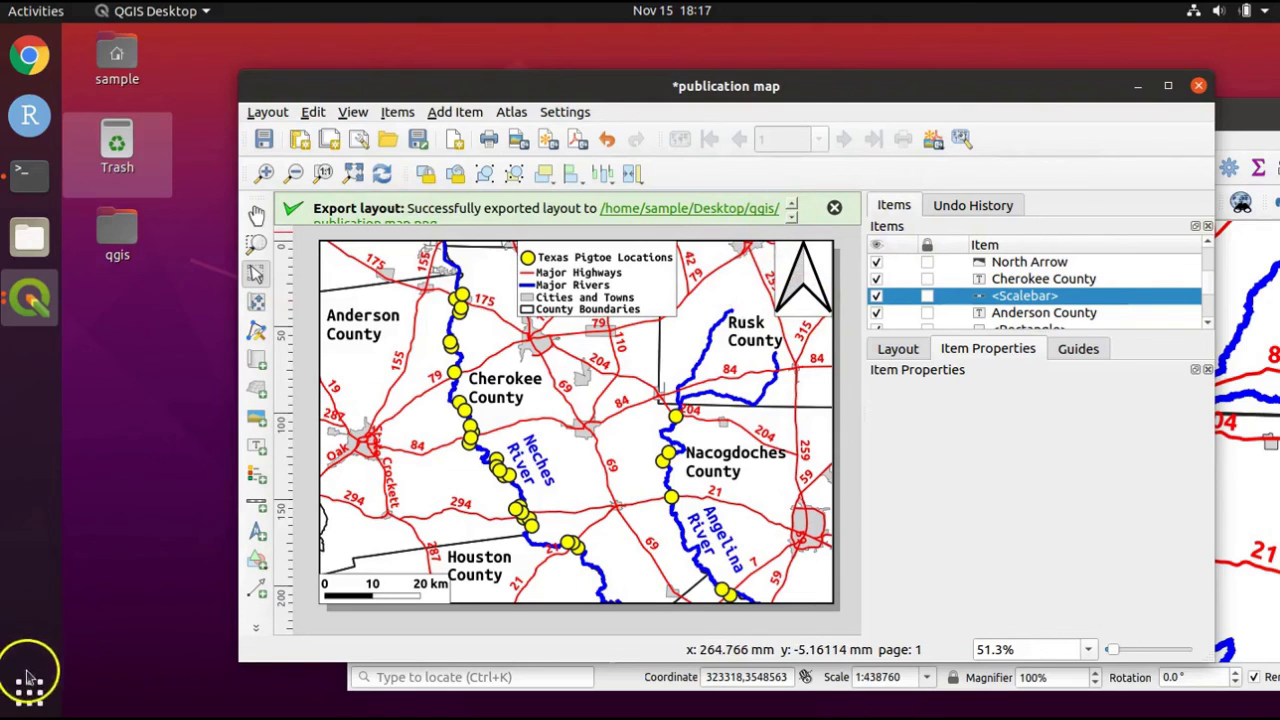
click(117, 235)
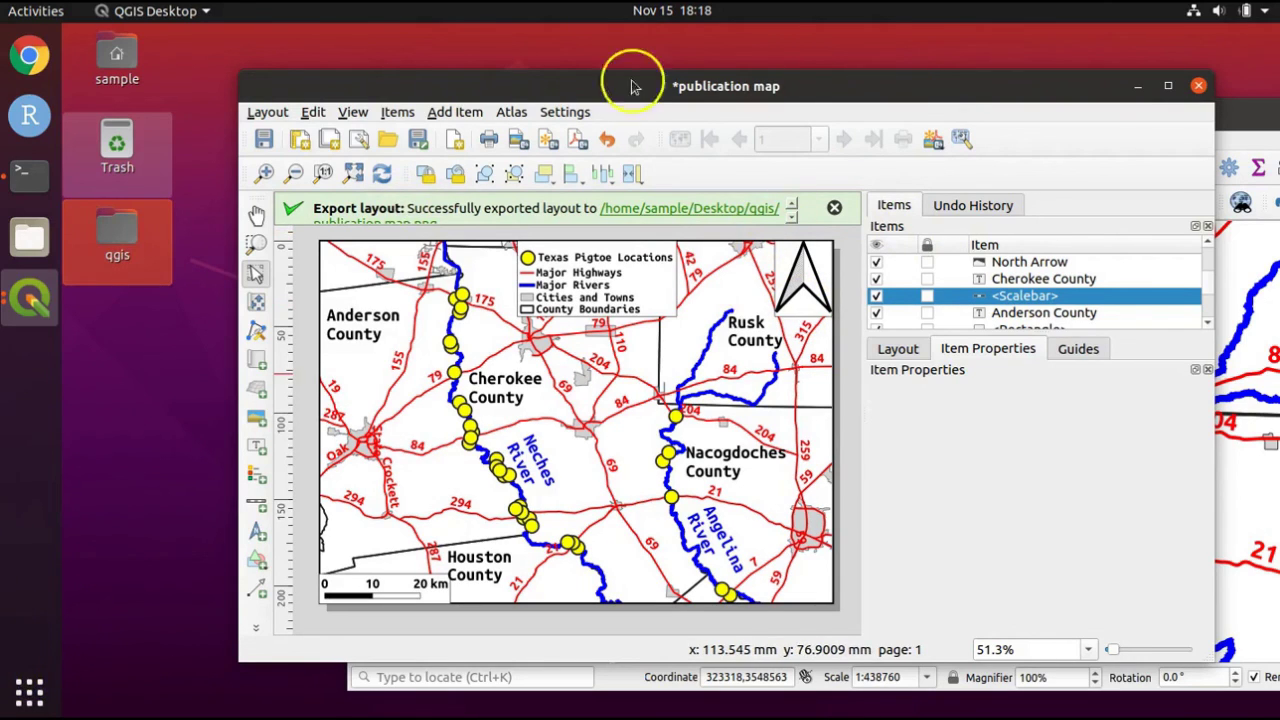
Save the project, close the publication map layout, quit QGIS and close its terminal.
click(264, 140)
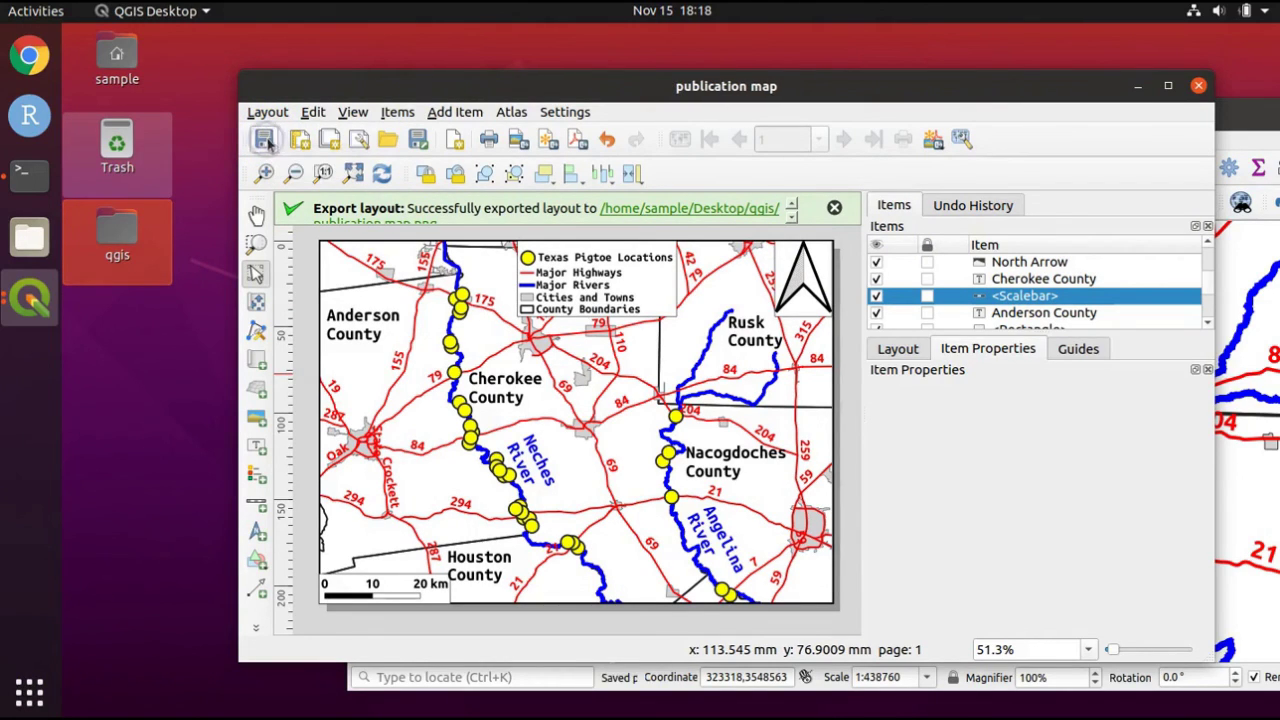
click(1197, 88)
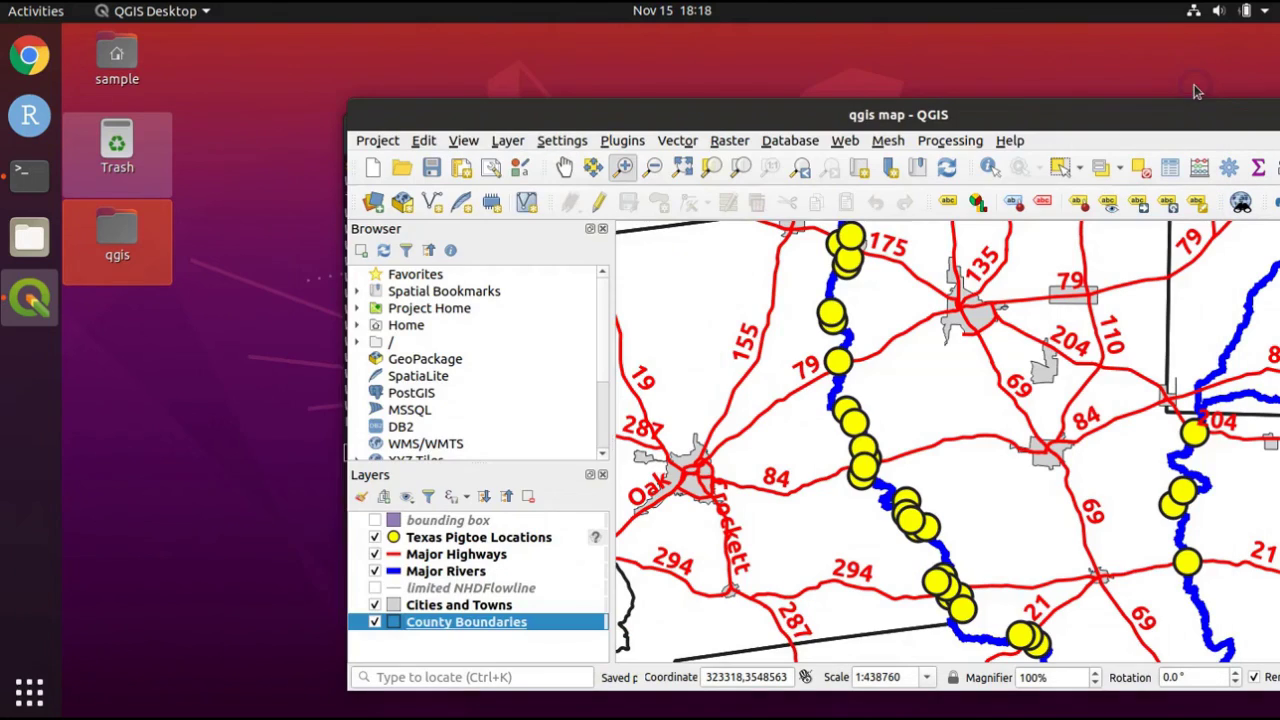
drag(477, 114, 344, 91)
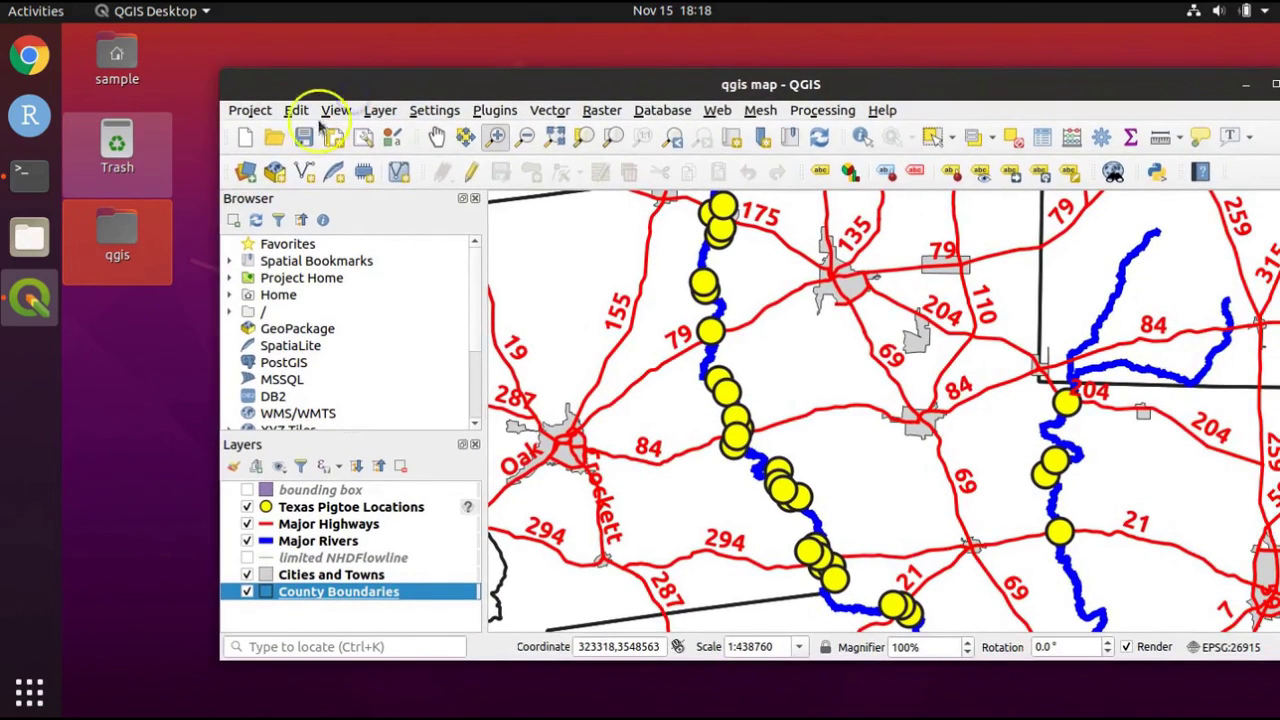
drag(558, 84, 478, 78)
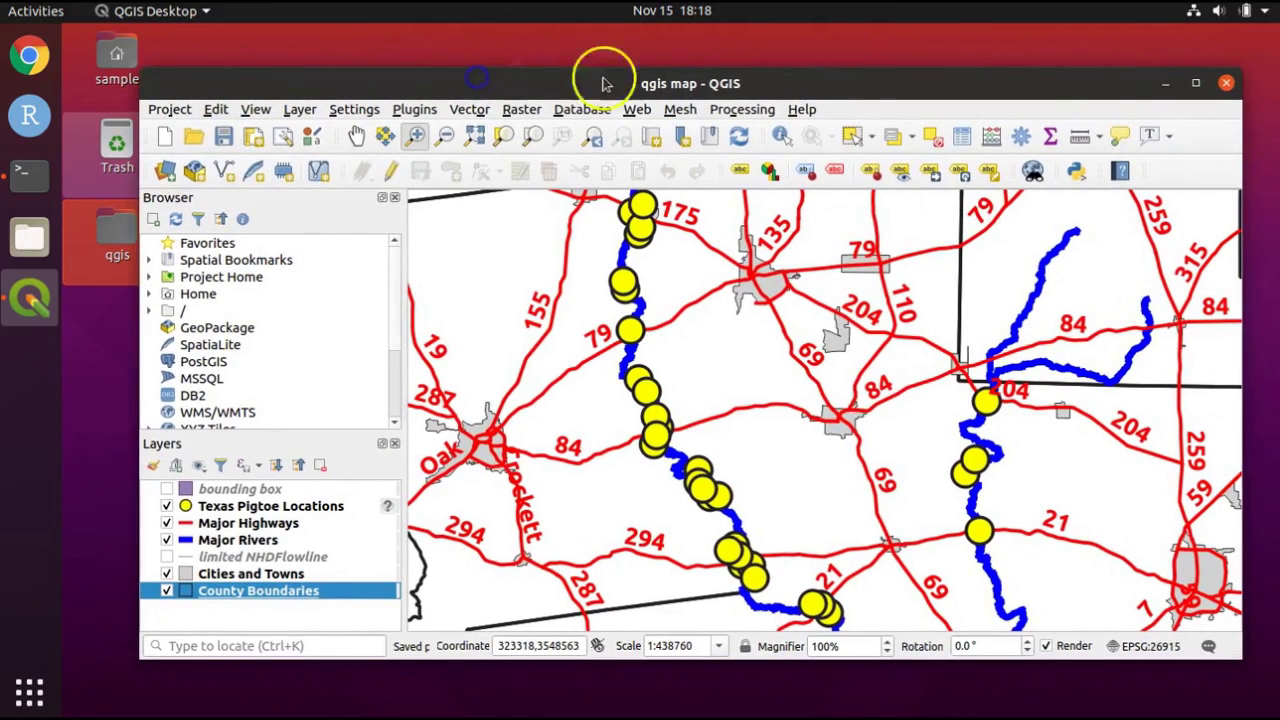
click(1226, 82)
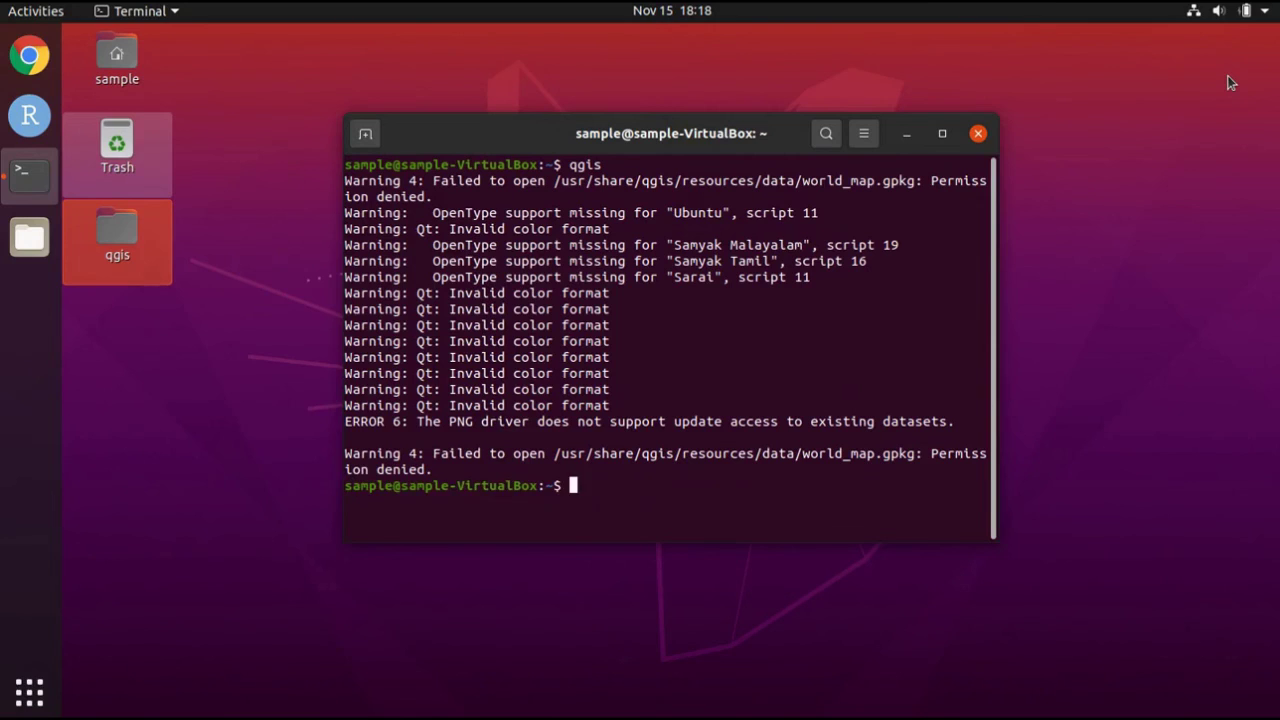
click(978, 134)
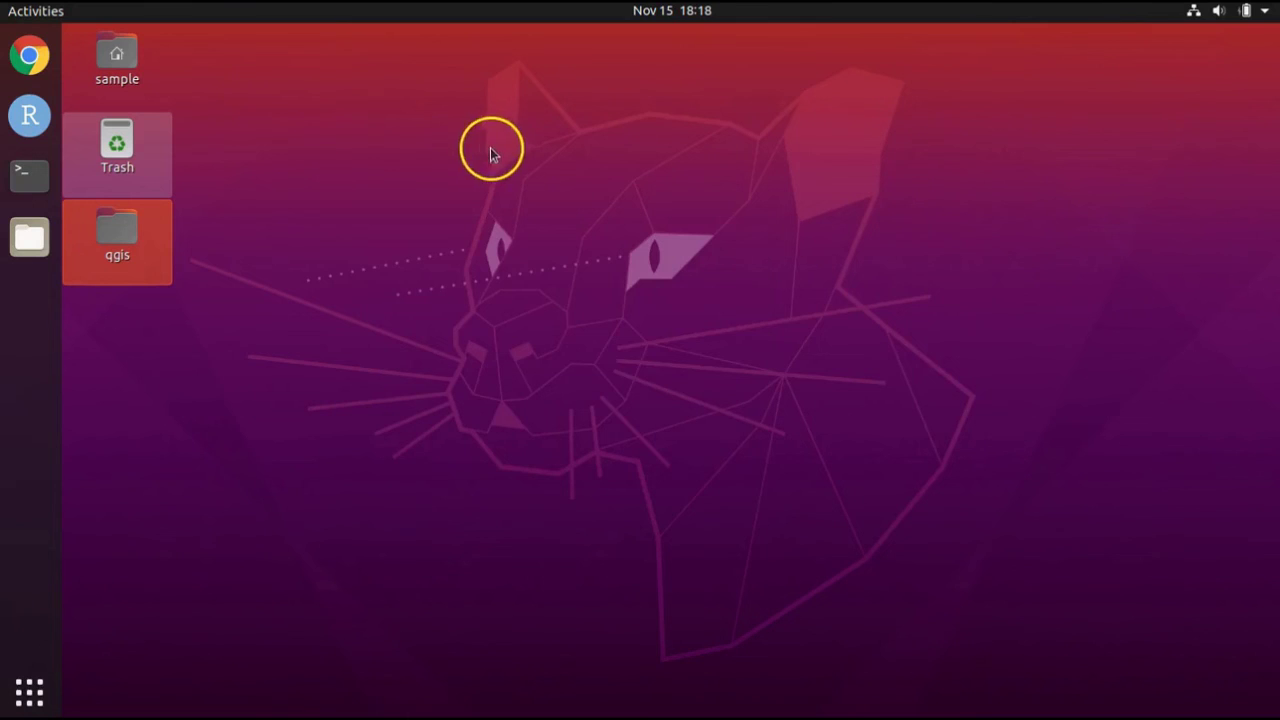
Open publication map.png from the Desktop qgis folder in the image viewer.
double_click(113, 233)
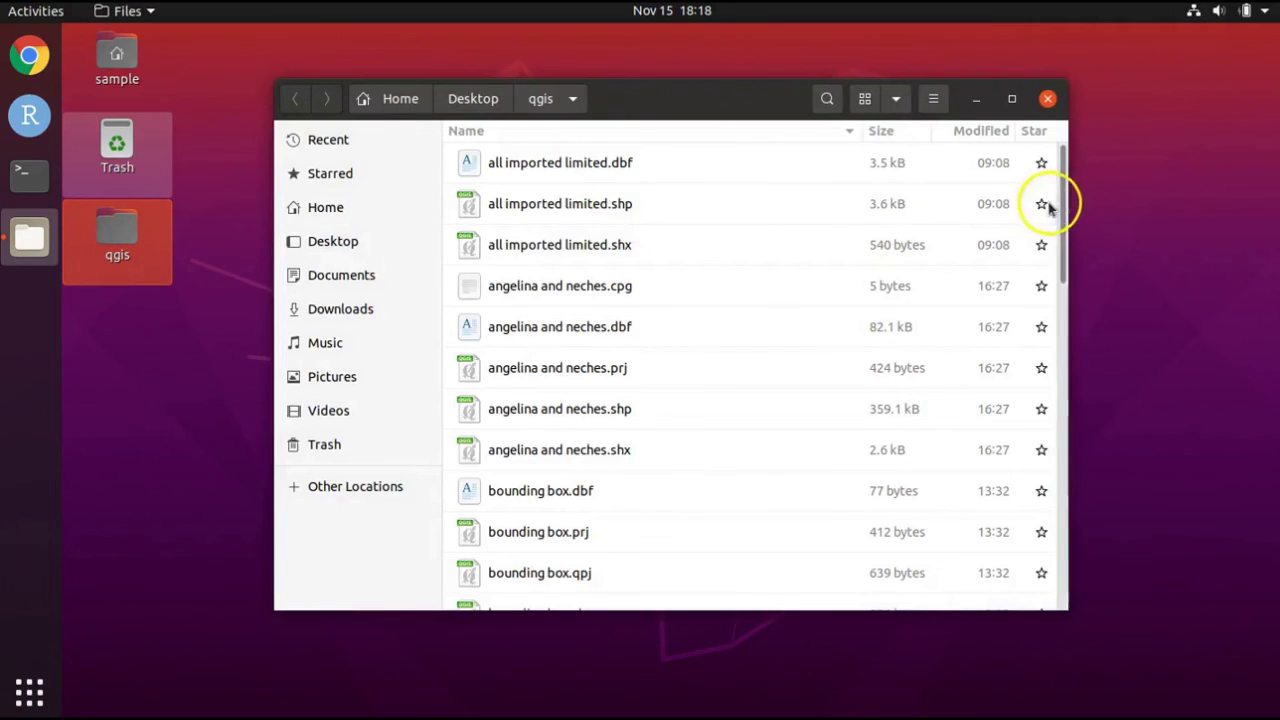
scroll(1030, 226, down, 10)
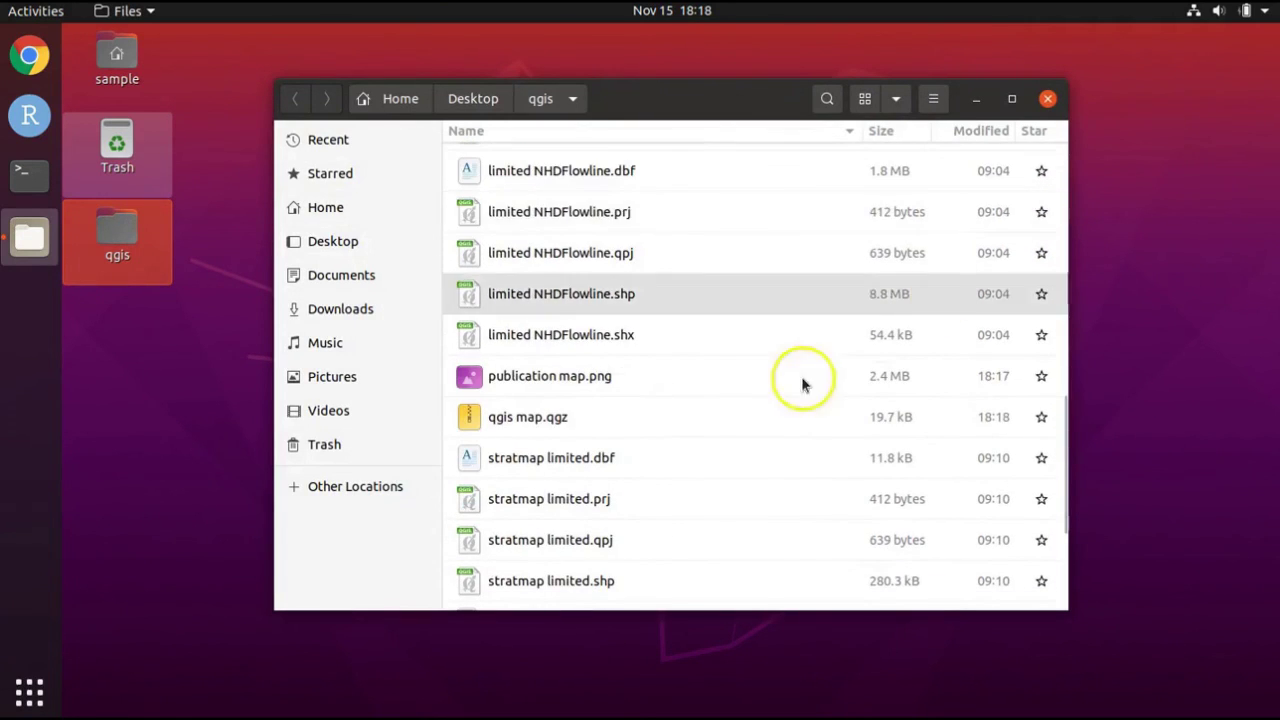
double_click(605, 378)
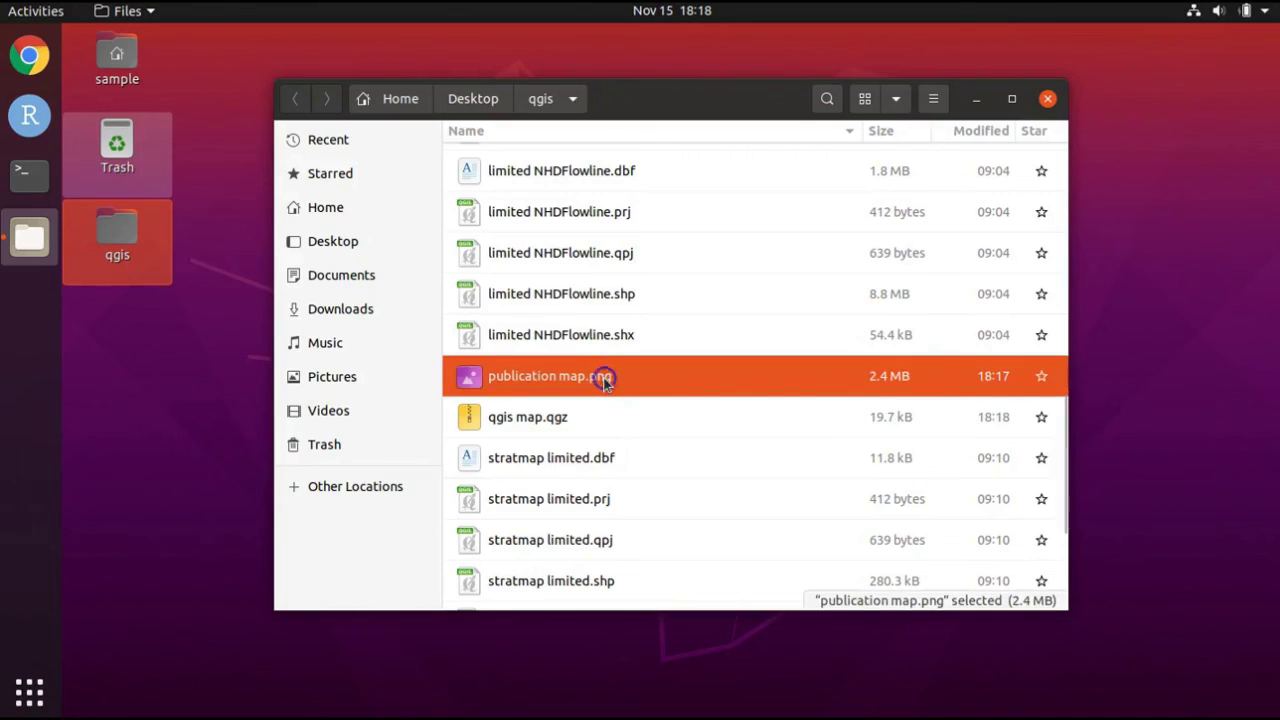